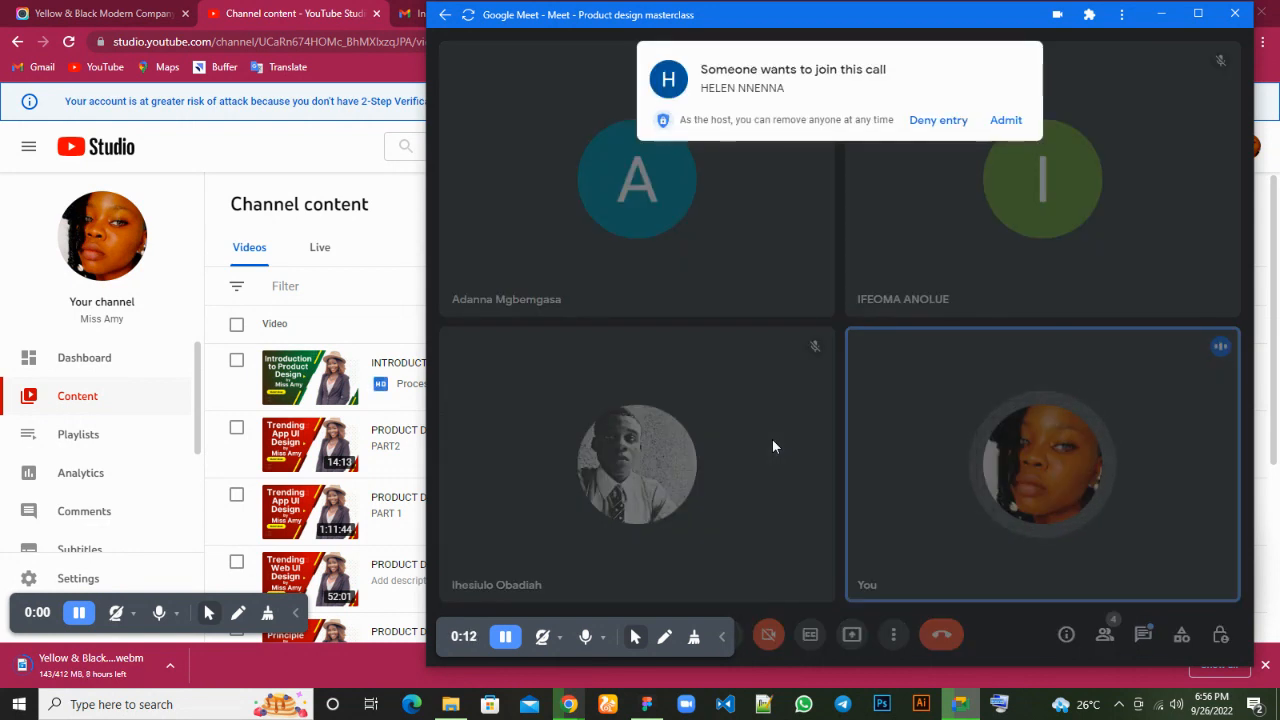
# Admit the waiting participant to the Google Meet call and switch to the "my design" file in Figma.
pyautogui.click(1002, 121)
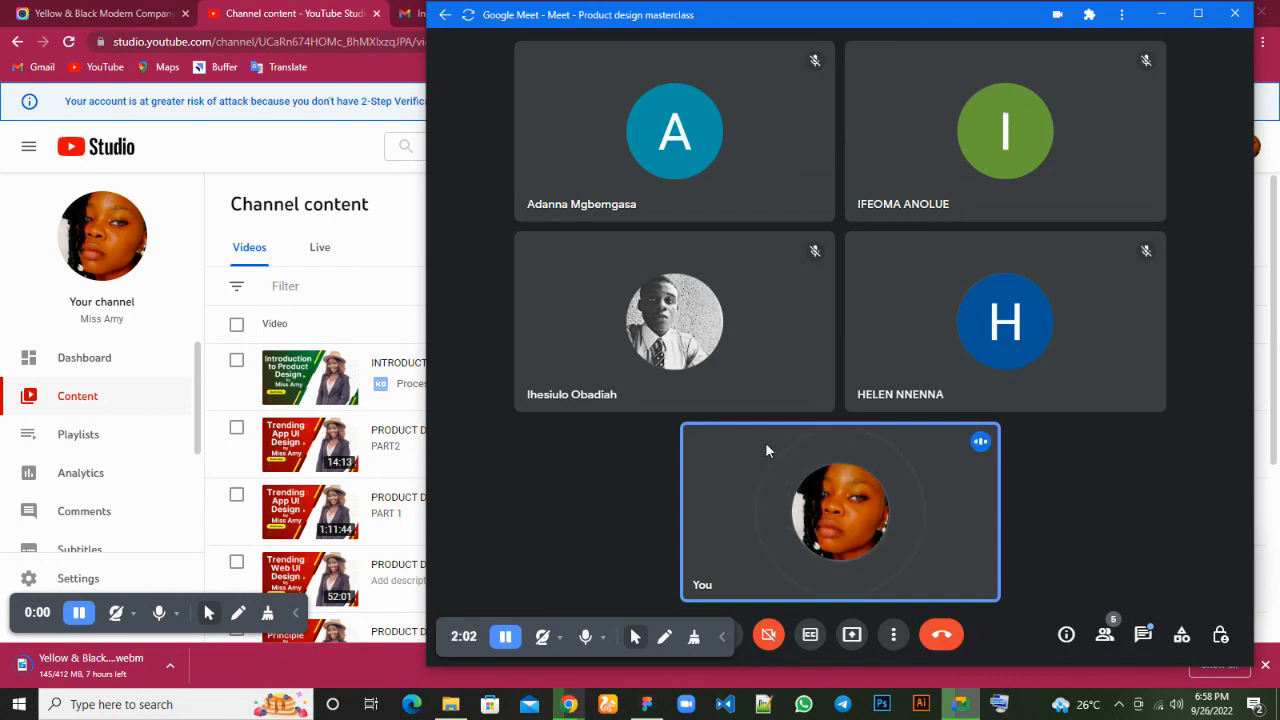
pyautogui.moveTo(647, 704)
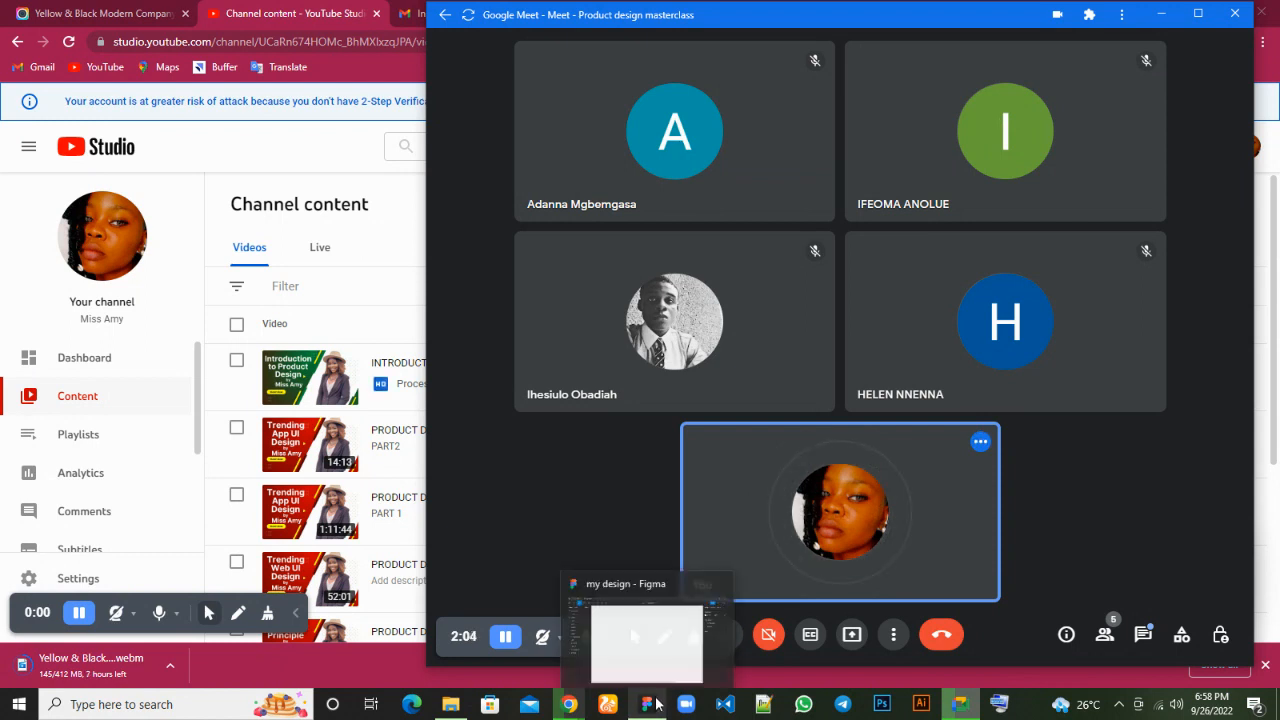
pyautogui.click(645, 647)
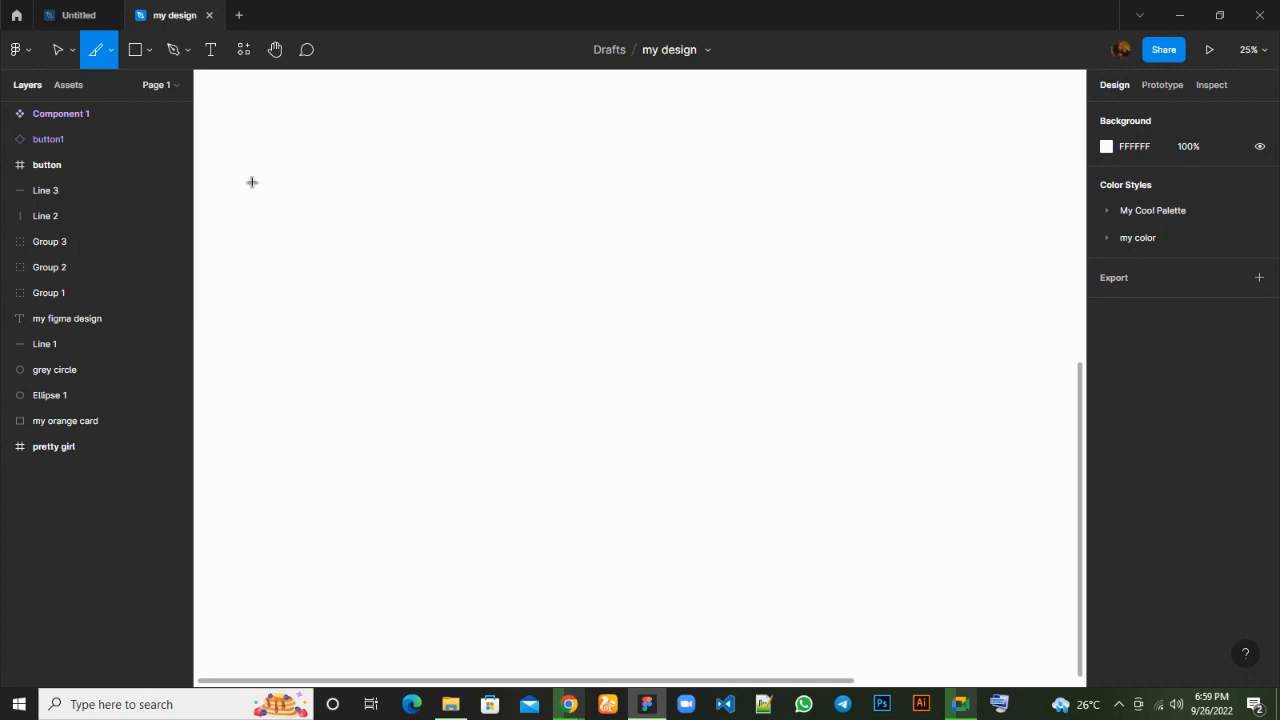
# Draw a horizontal rectangle about 672 × 188 on the empty area of the canvas.
pyautogui.click(138, 52)
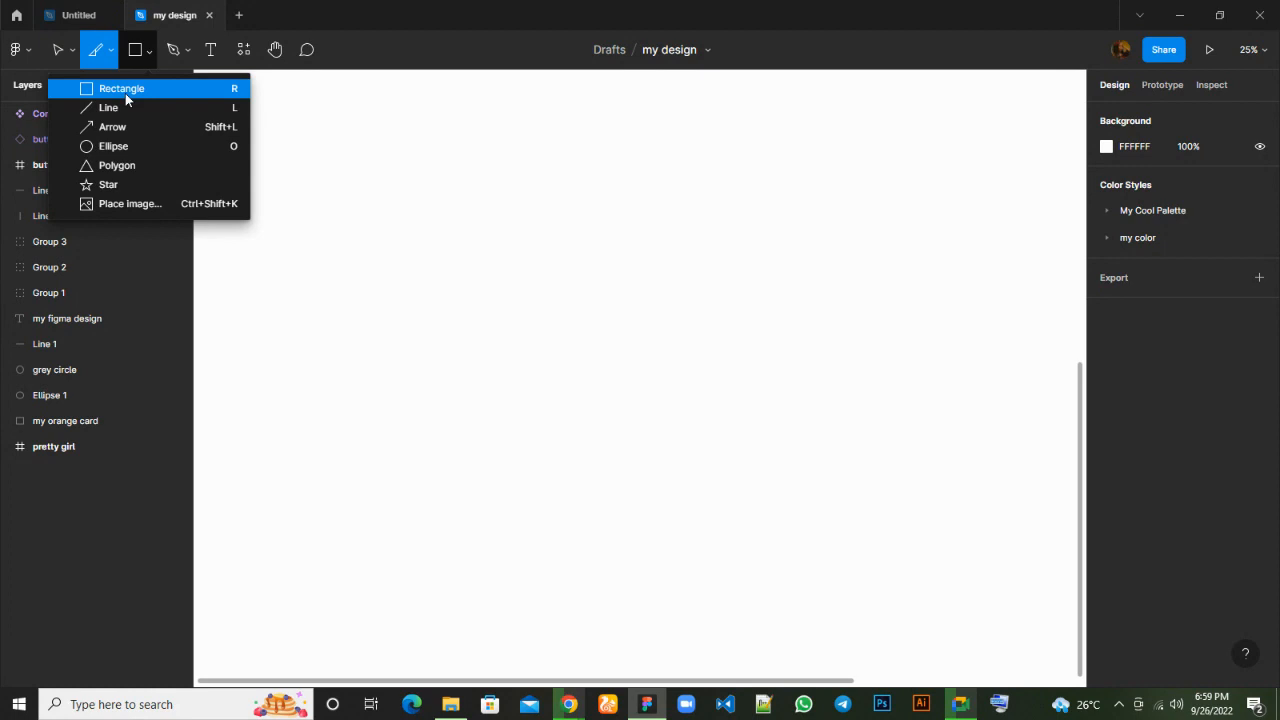
pyautogui.click(125, 93)
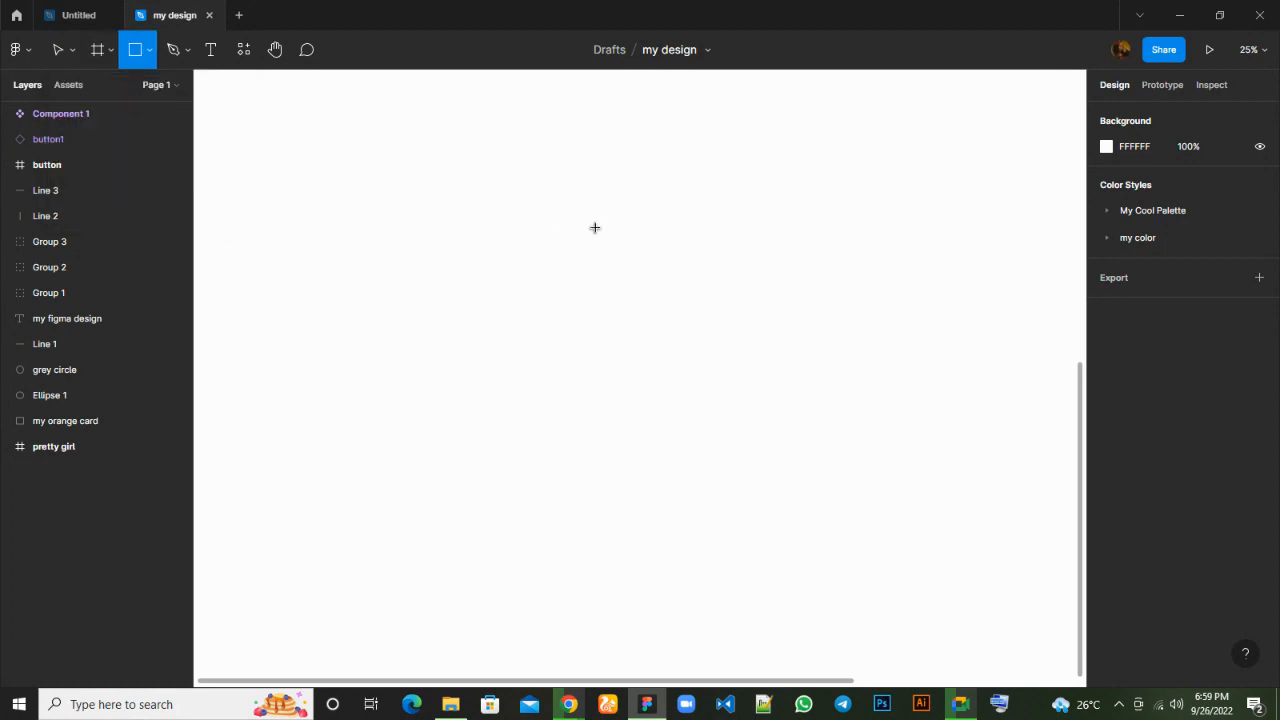
pyautogui.moveTo(521, 230); pyautogui.dragTo(658, 274)
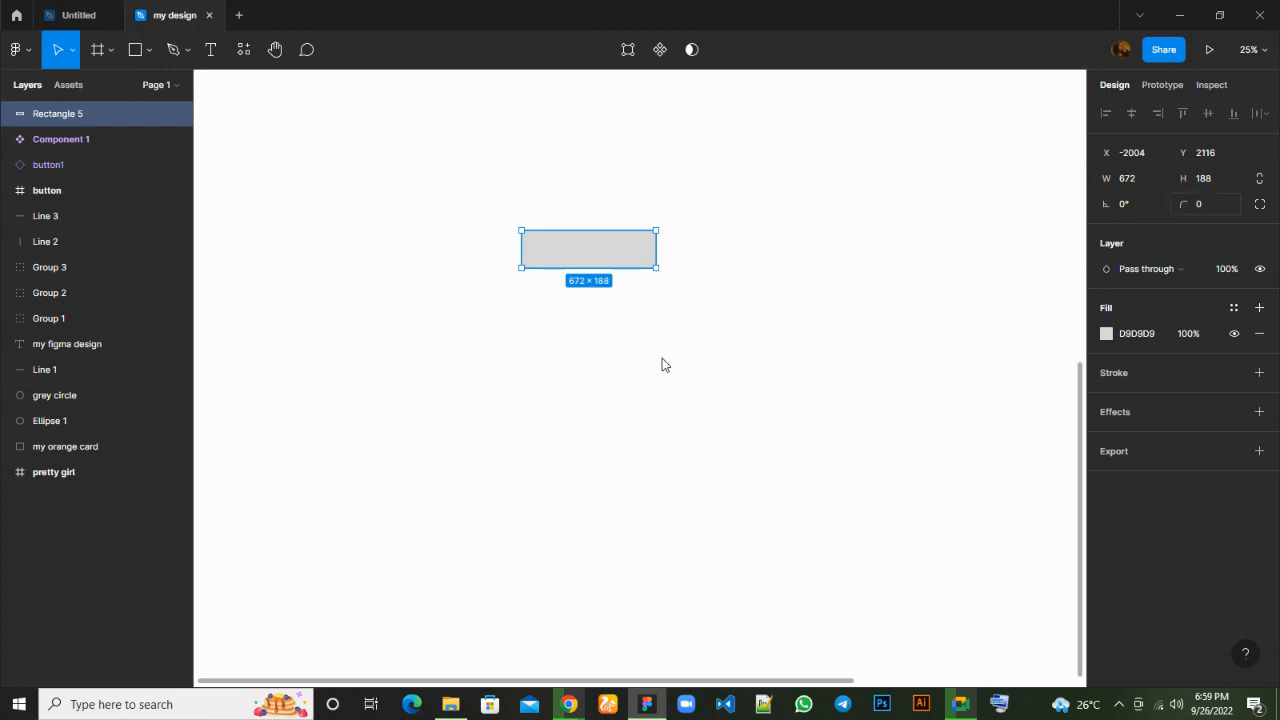
# Round the rectangle's corners to a radius of 92 and fill it with the orange document color D37400.
pyautogui.moveTo(1184, 205); pyautogui.dragTo(1279, 201)
pyautogui.moveTo(44, 201)
pyautogui.mouseDown()
pyautogui.moveTo(297, 157)
pyautogui.moveTo(648, 122)
pyautogui.mouseUp()
pyautogui.click(1106, 334)
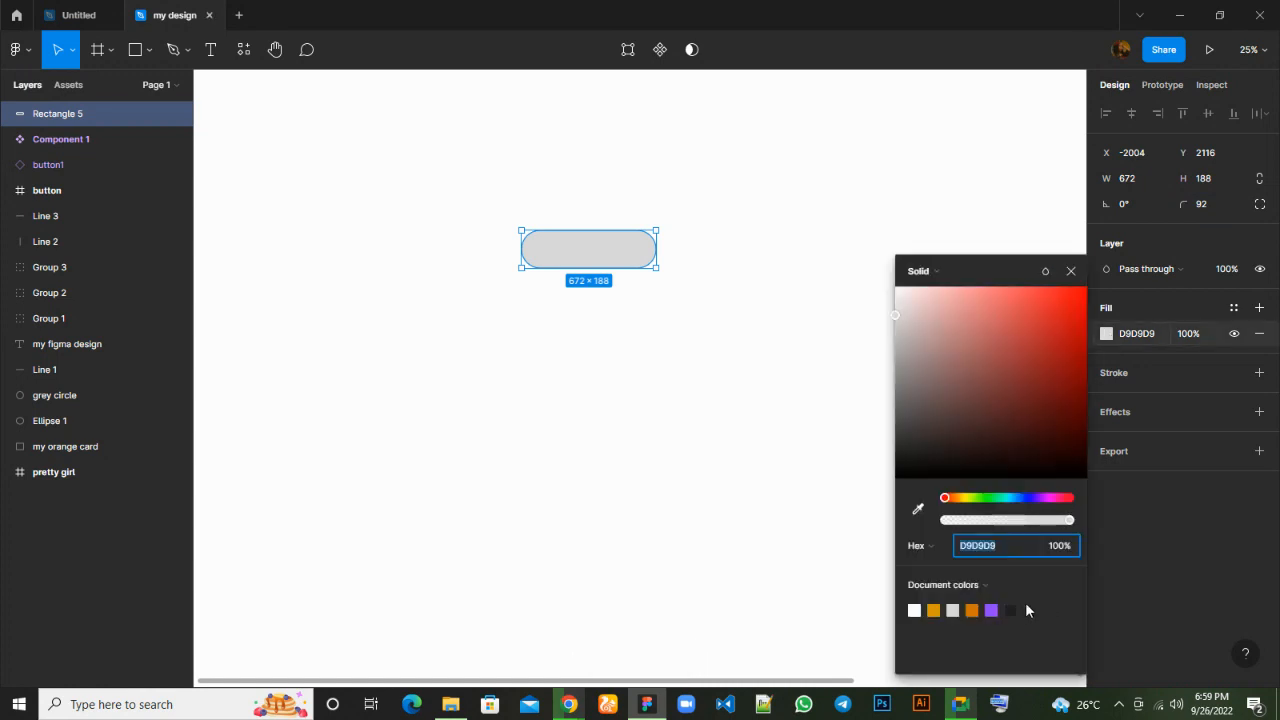
pyautogui.click(973, 606)
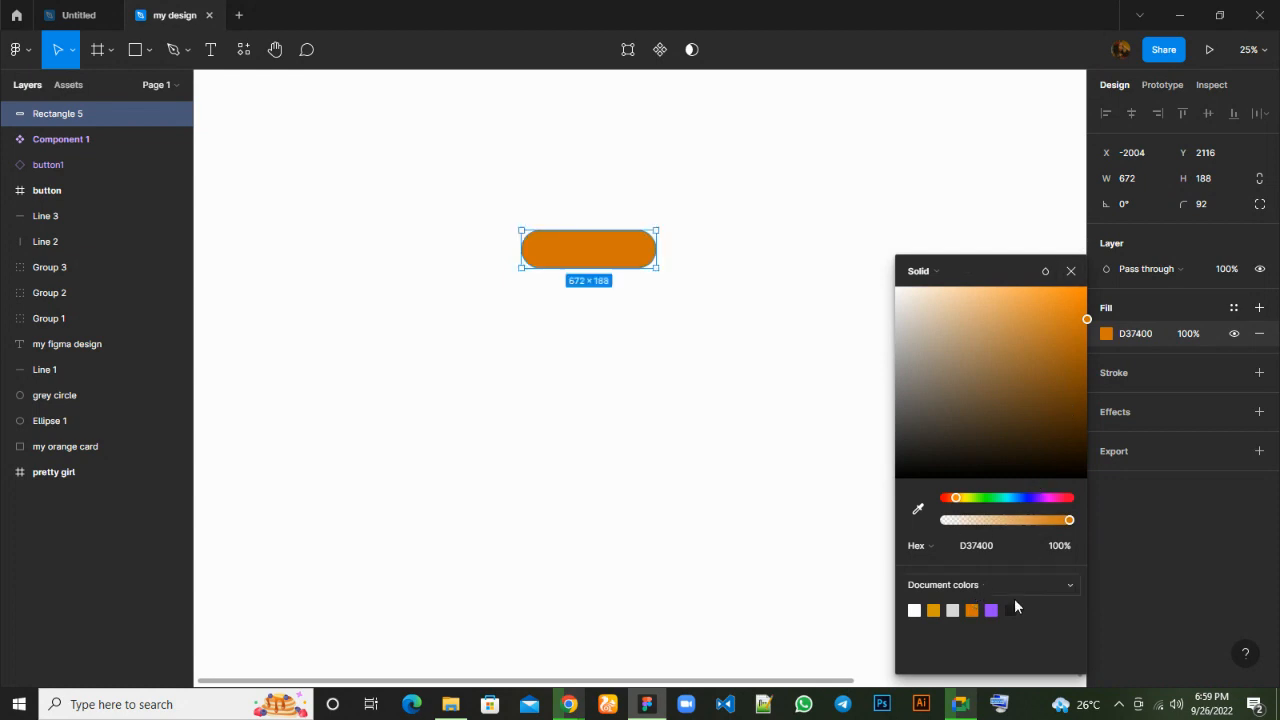
pyautogui.click(1072, 274)
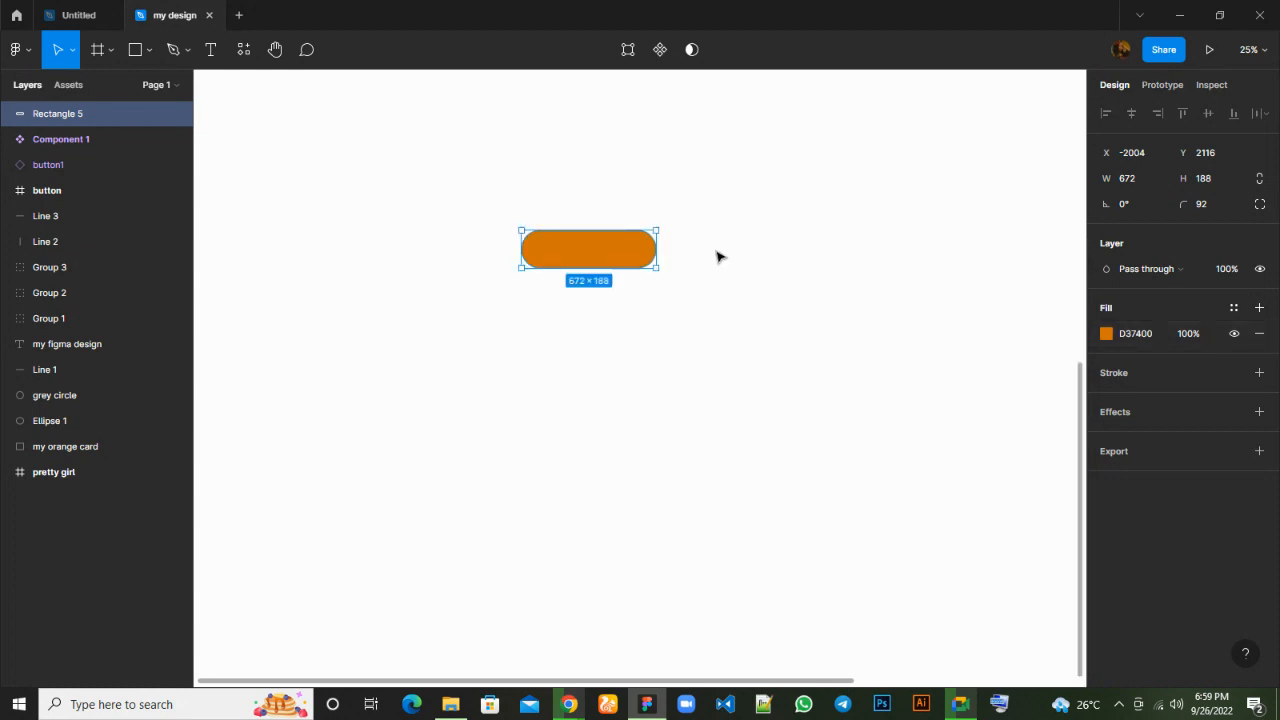
# Add a text layer reading "Sign Up" on the orange rounded rectangle.
pyautogui.click(213, 50)
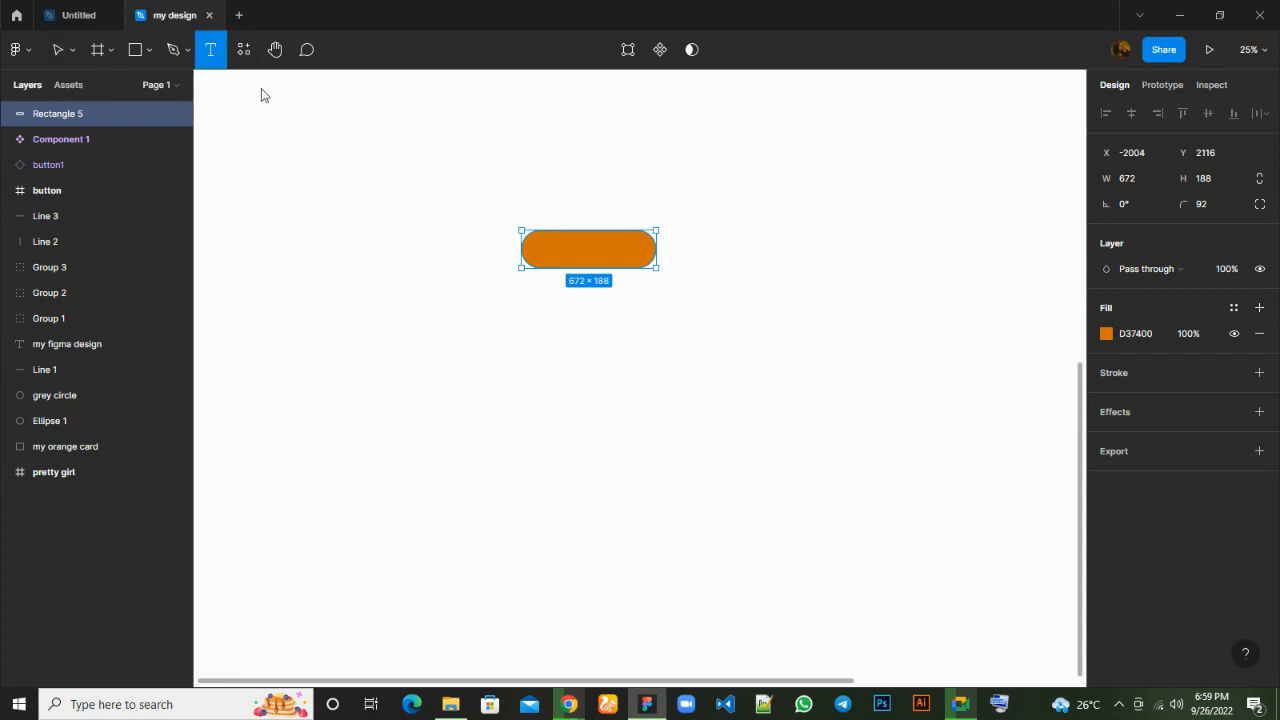
pyautogui.click(558, 246)
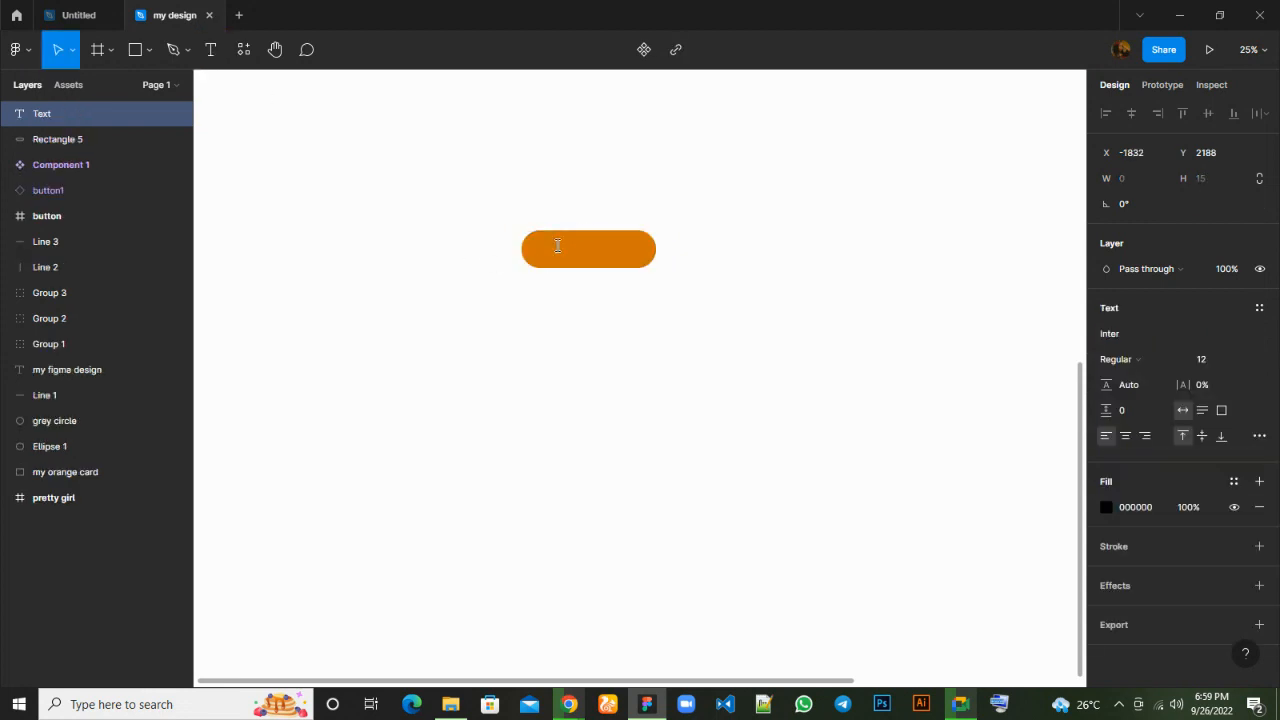
pyautogui.write('Sign Up')
pyautogui.click(1243, 366)
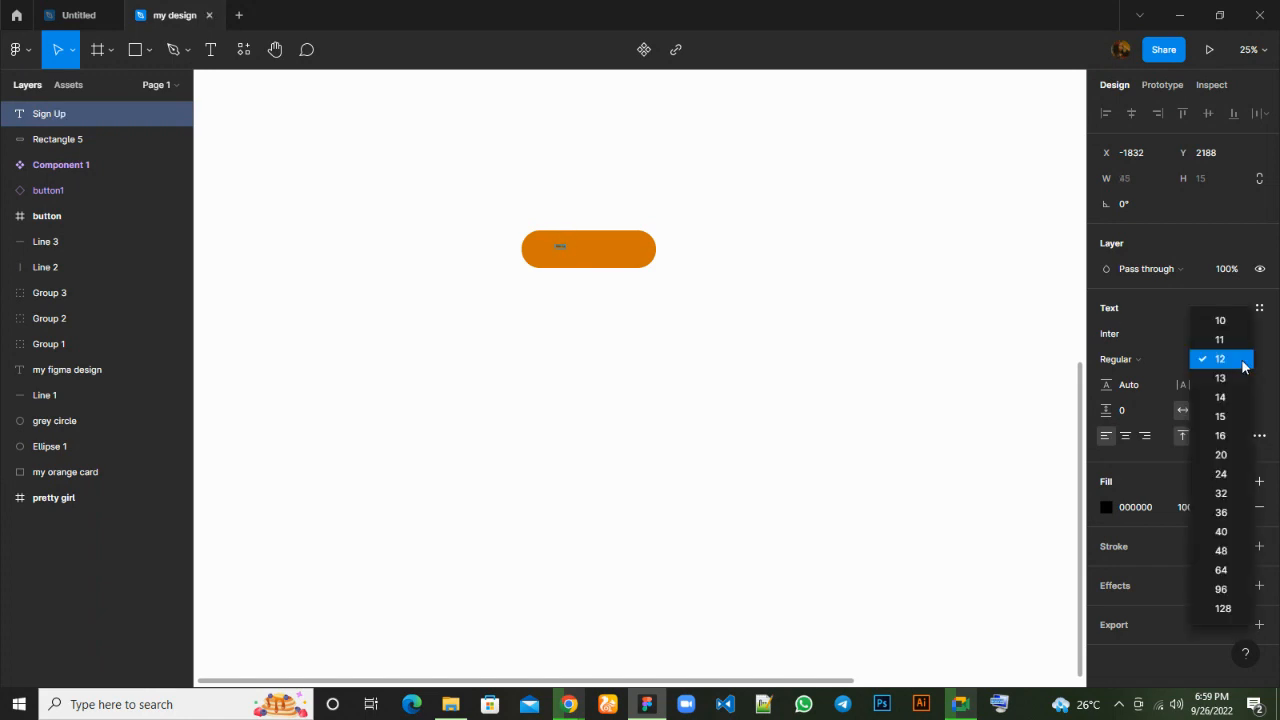
pyautogui.click(1245, 520)
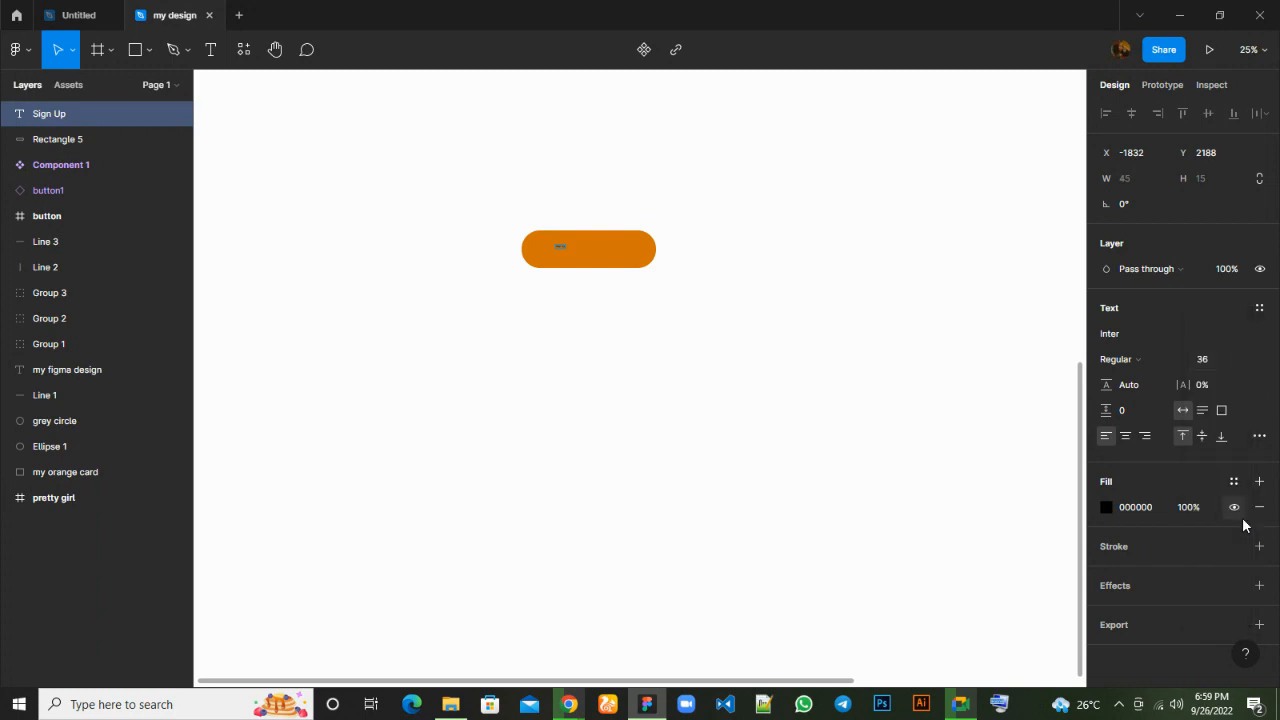
pyautogui.click(1241, 364)
pyautogui.click(755, 314)
pyautogui.click(756, 314)
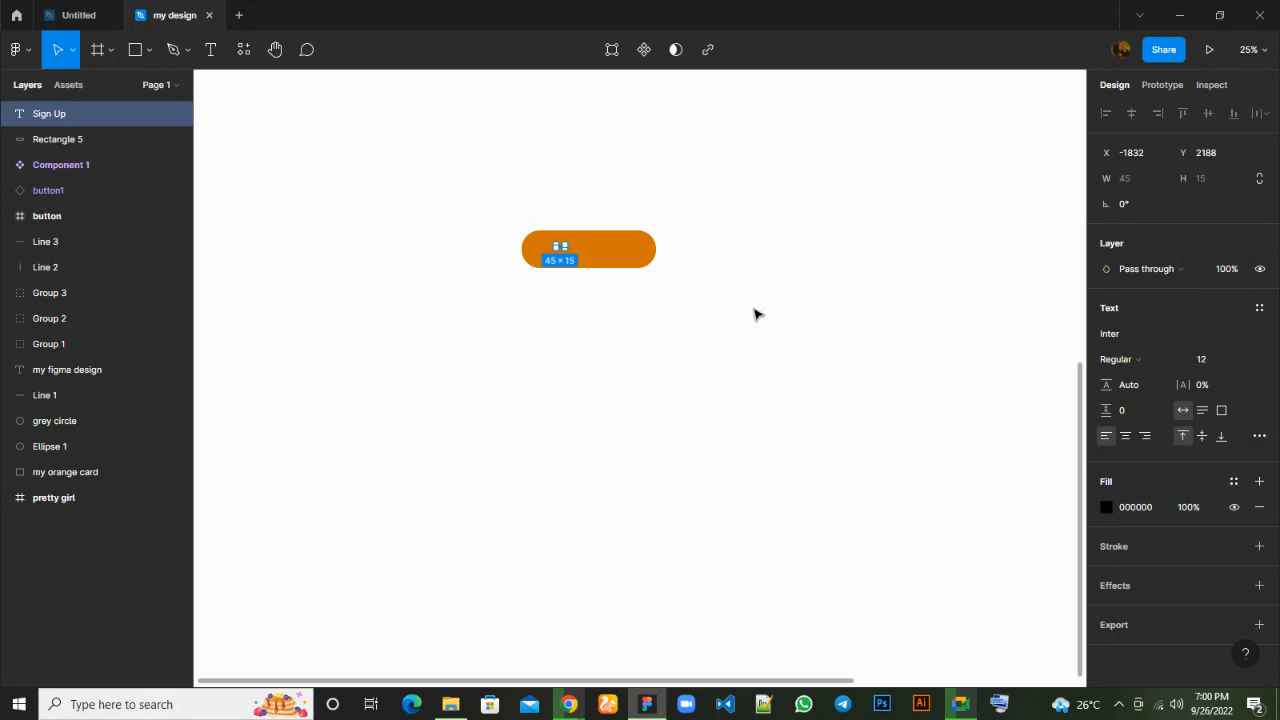
# Set the "Sign Up" text's font size to 96 and center the text on the orange rectangle.
pyautogui.click(1245, 366)
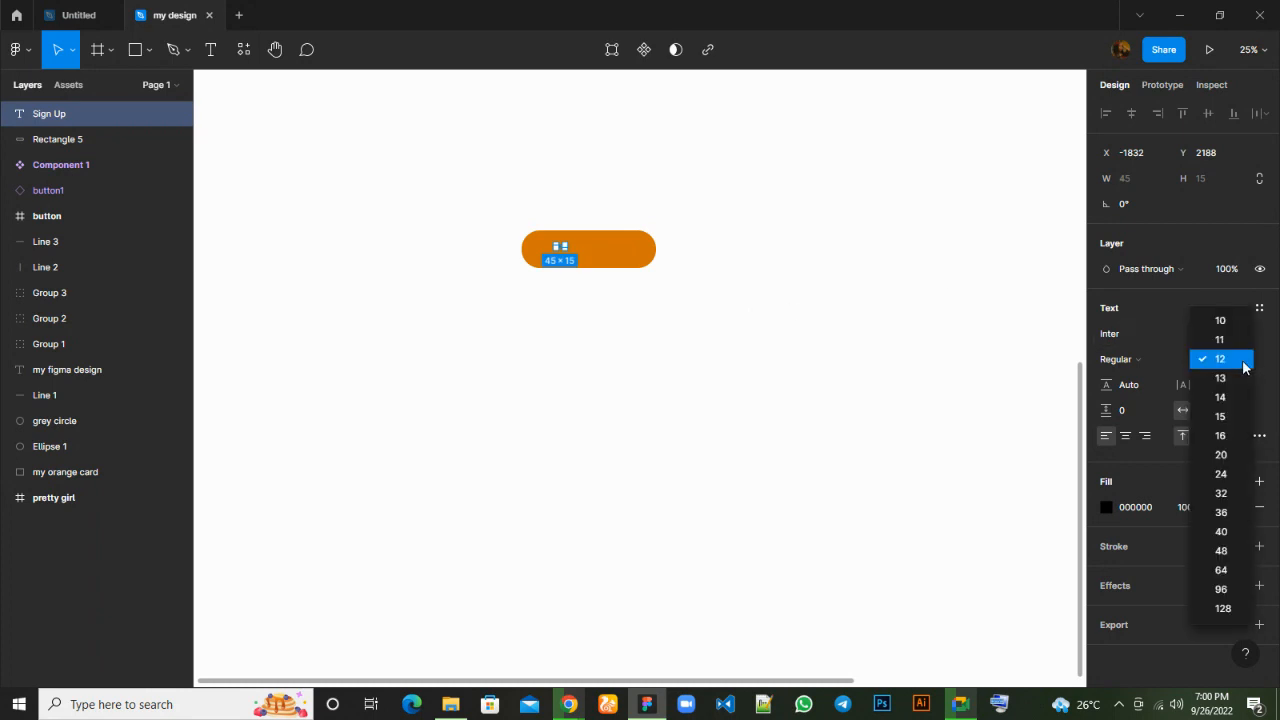
pyautogui.click(1222, 551)
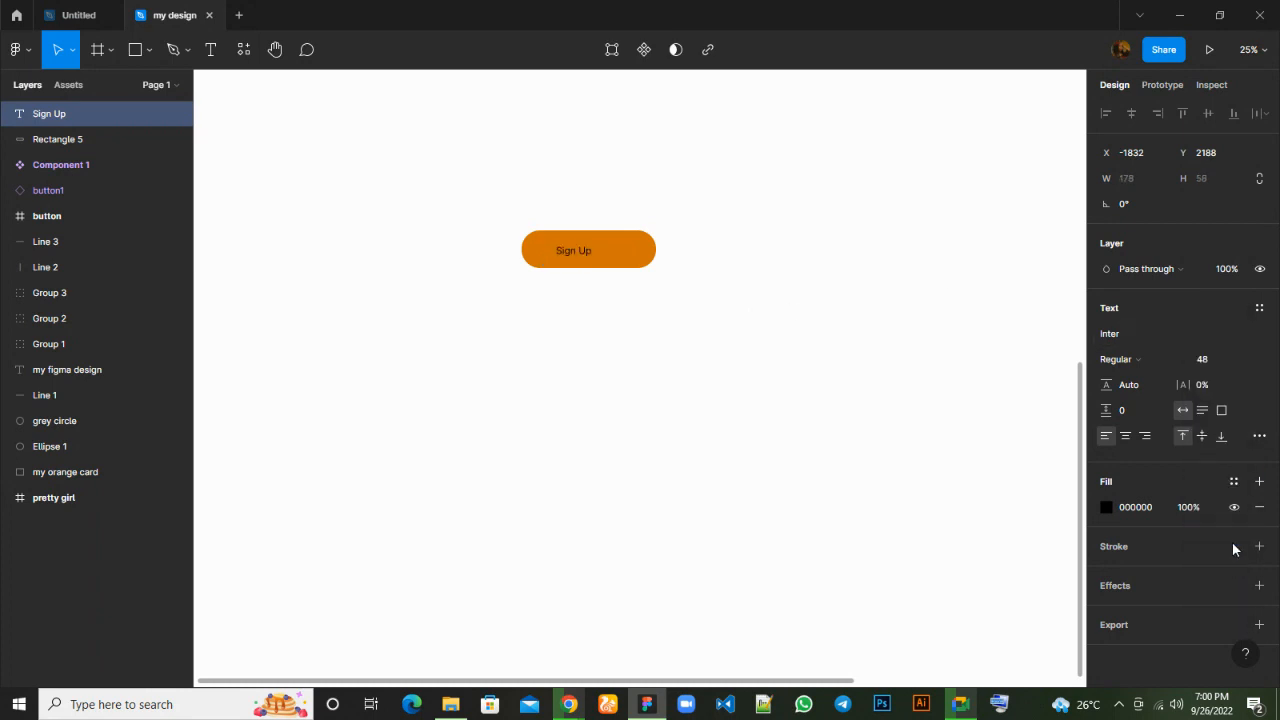
pyautogui.click(1244, 369)
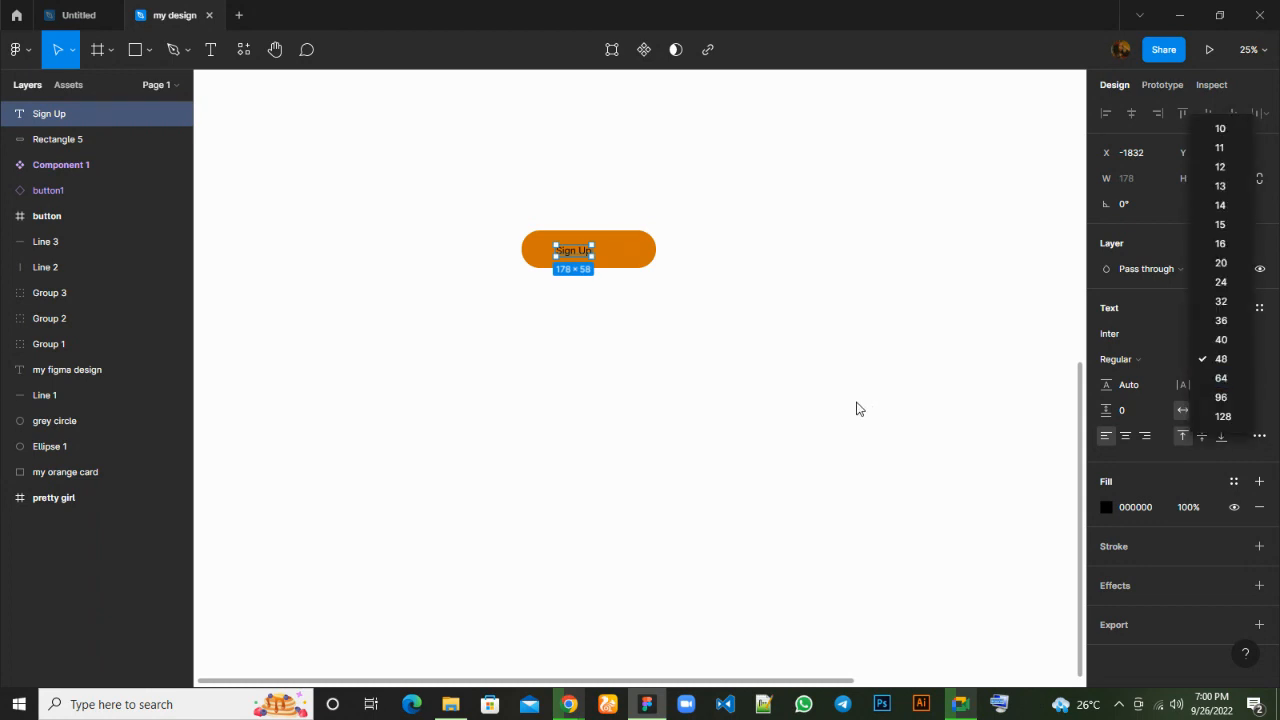
pyautogui.click(1226, 398)
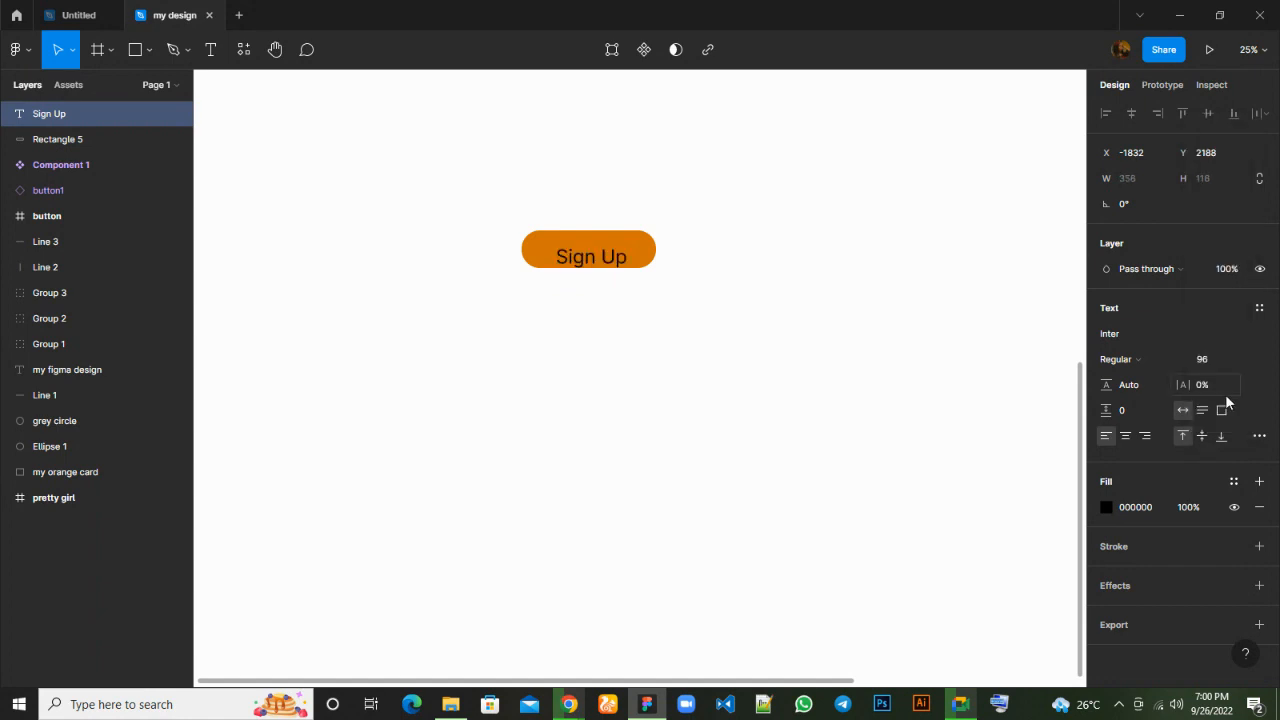
pyautogui.moveTo(605, 258); pyautogui.dragTo(600, 249)
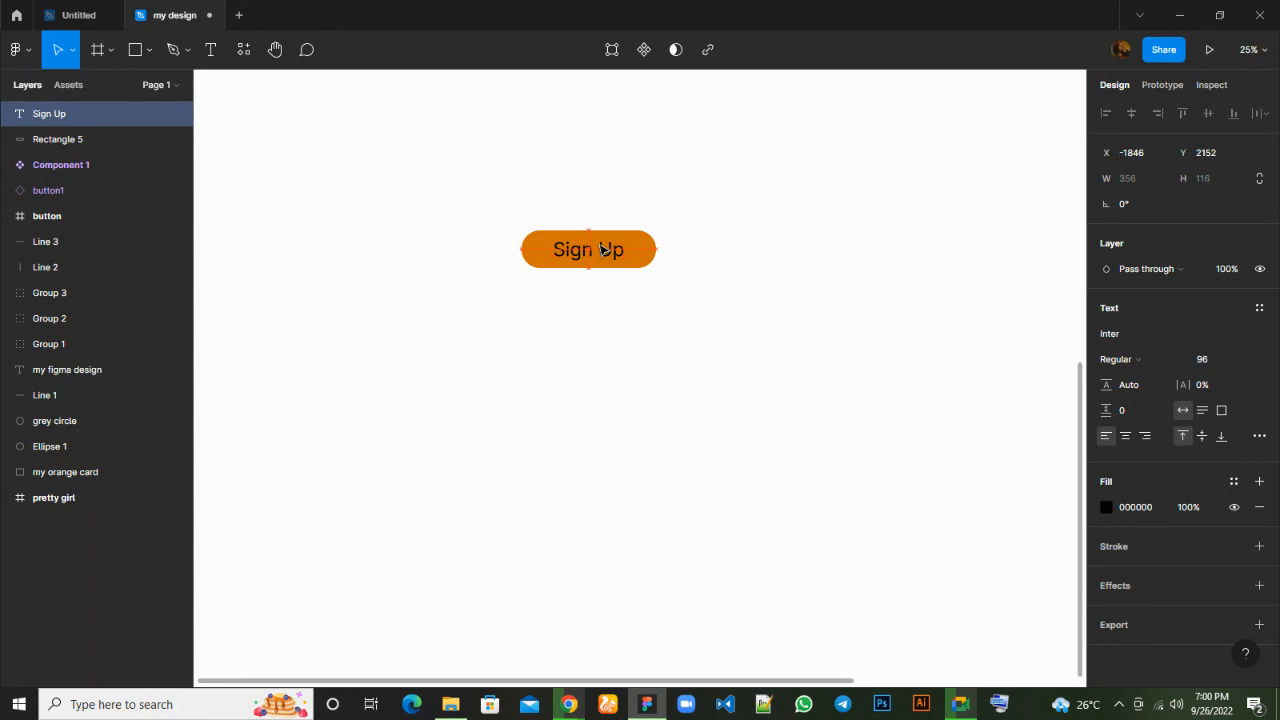
pyautogui.click(601, 248)
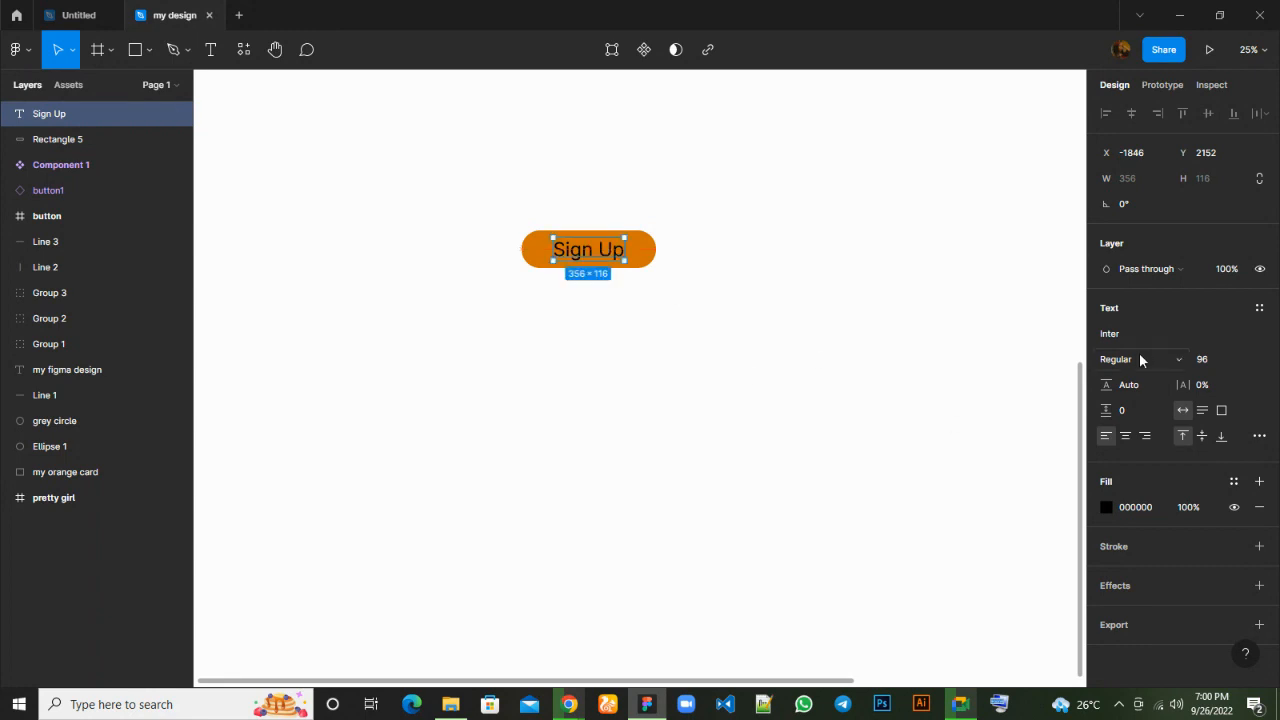
# Check the participants in the Google Meet call and return to the Figma design.
pyautogui.moveTo(960, 710)
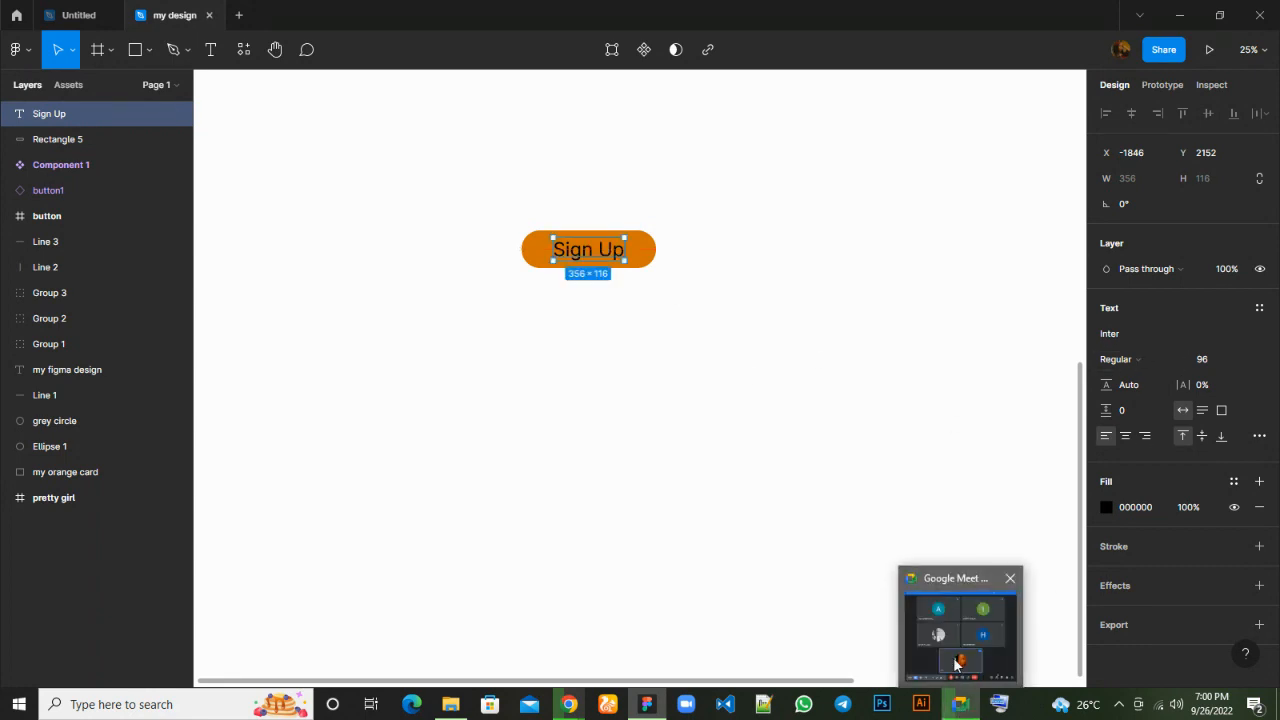
pyautogui.click(960, 666)
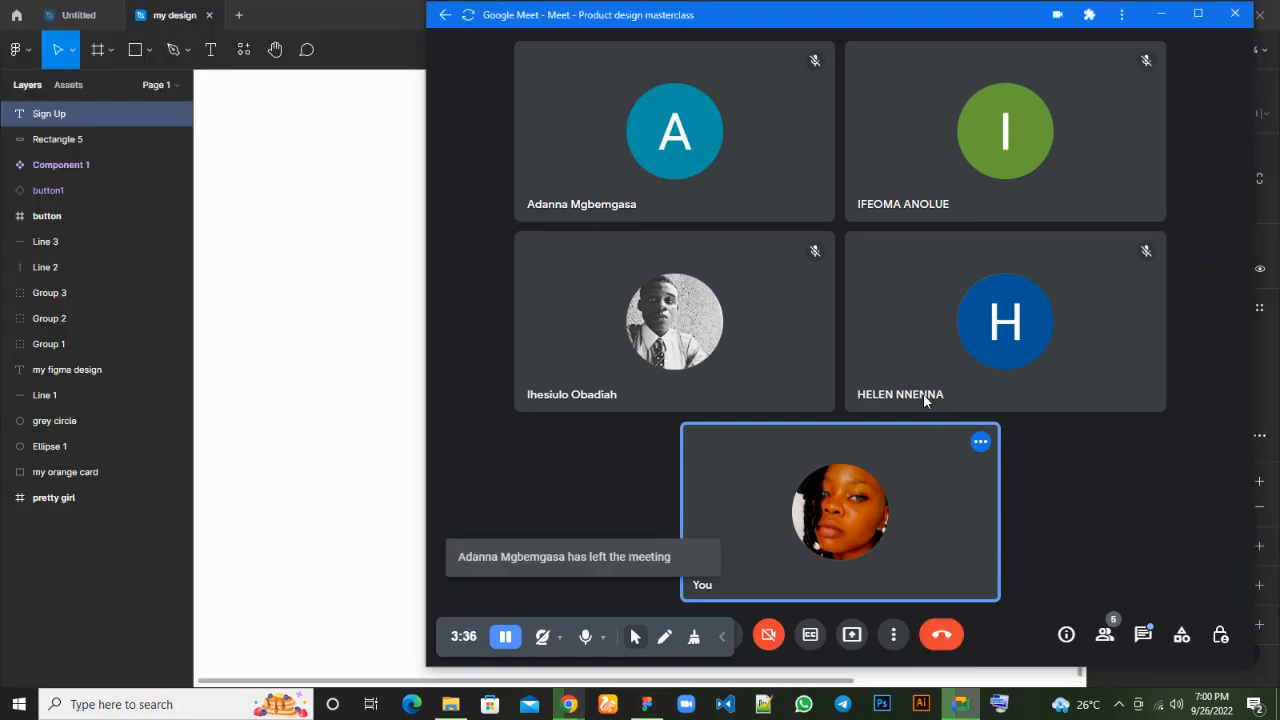
pyautogui.click(357, 400)
pyautogui.click(900, 370)
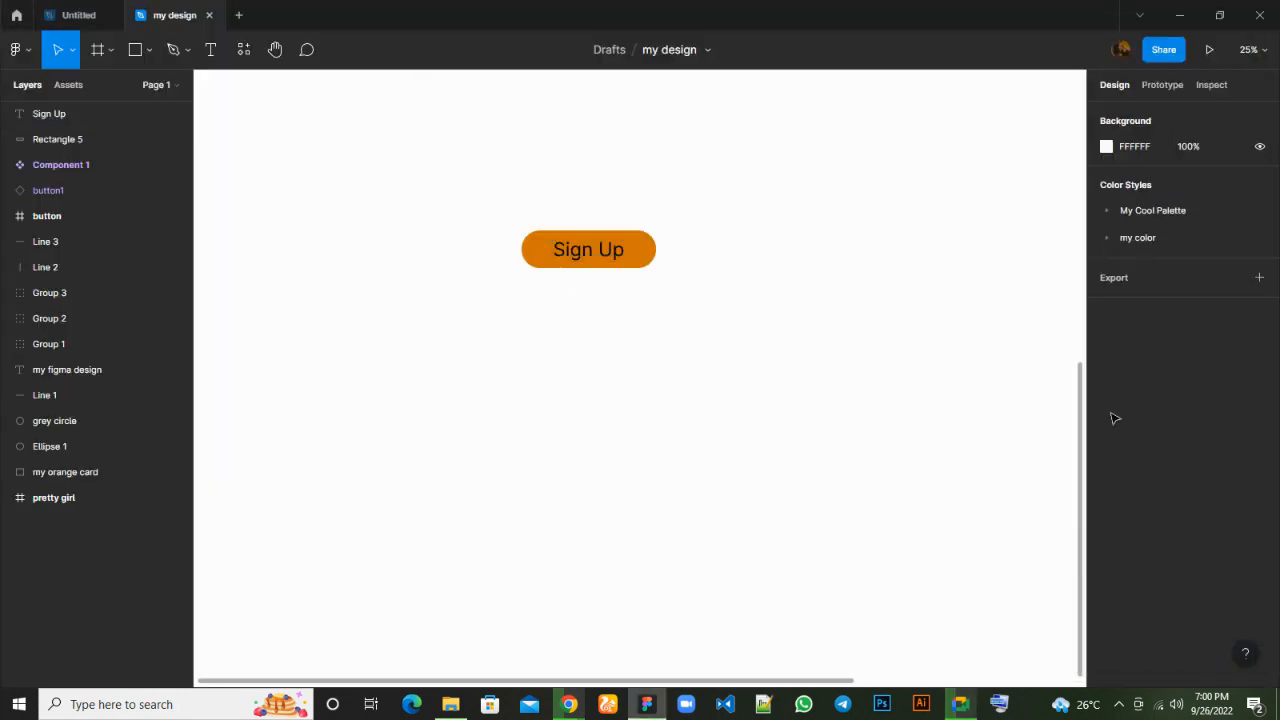
# Change the "Sign Up" text's fill to white FFFFFF and its font weight to Semi Bold.
pyautogui.click(603, 253)
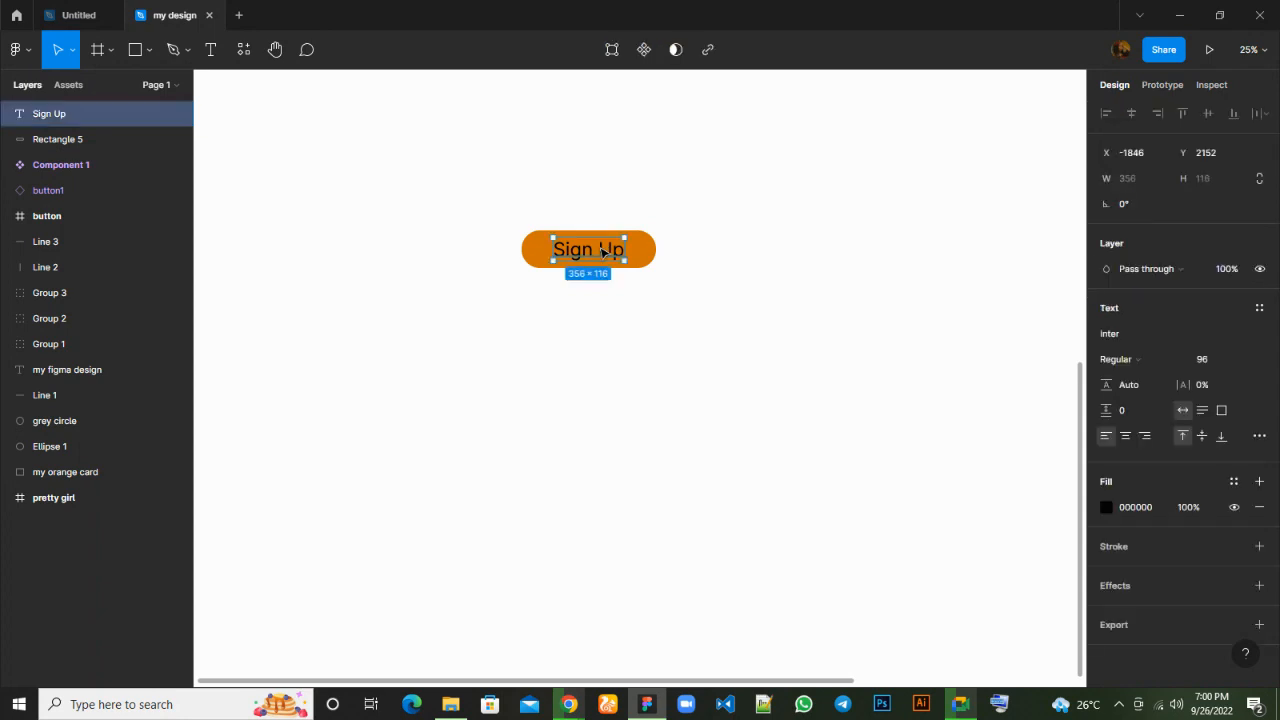
pyautogui.click(1104, 506)
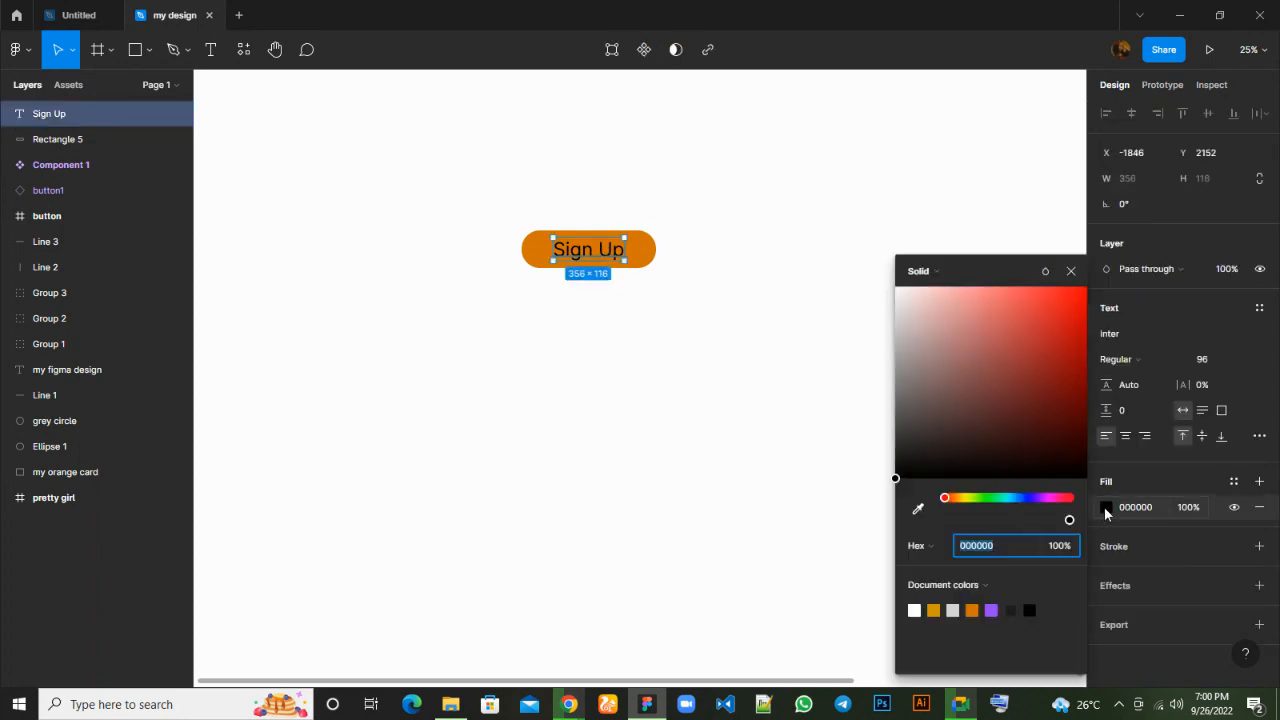
pyautogui.click(953, 608)
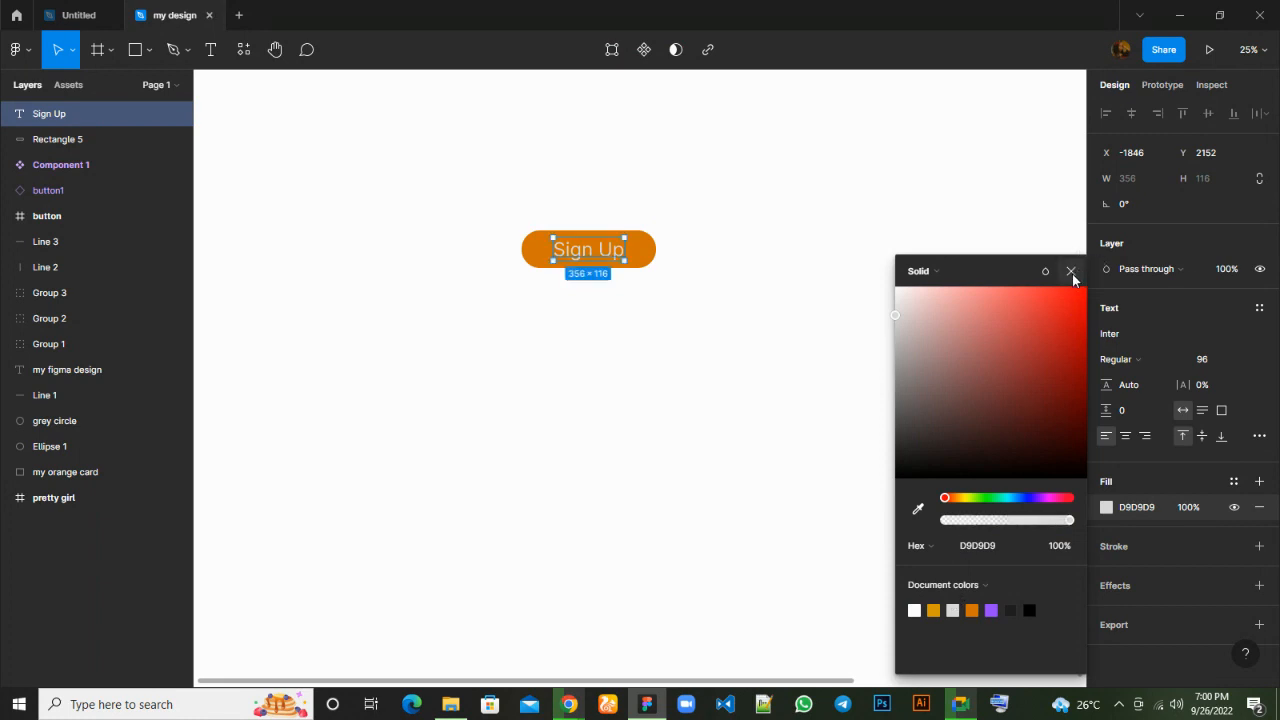
pyautogui.click(914, 610)
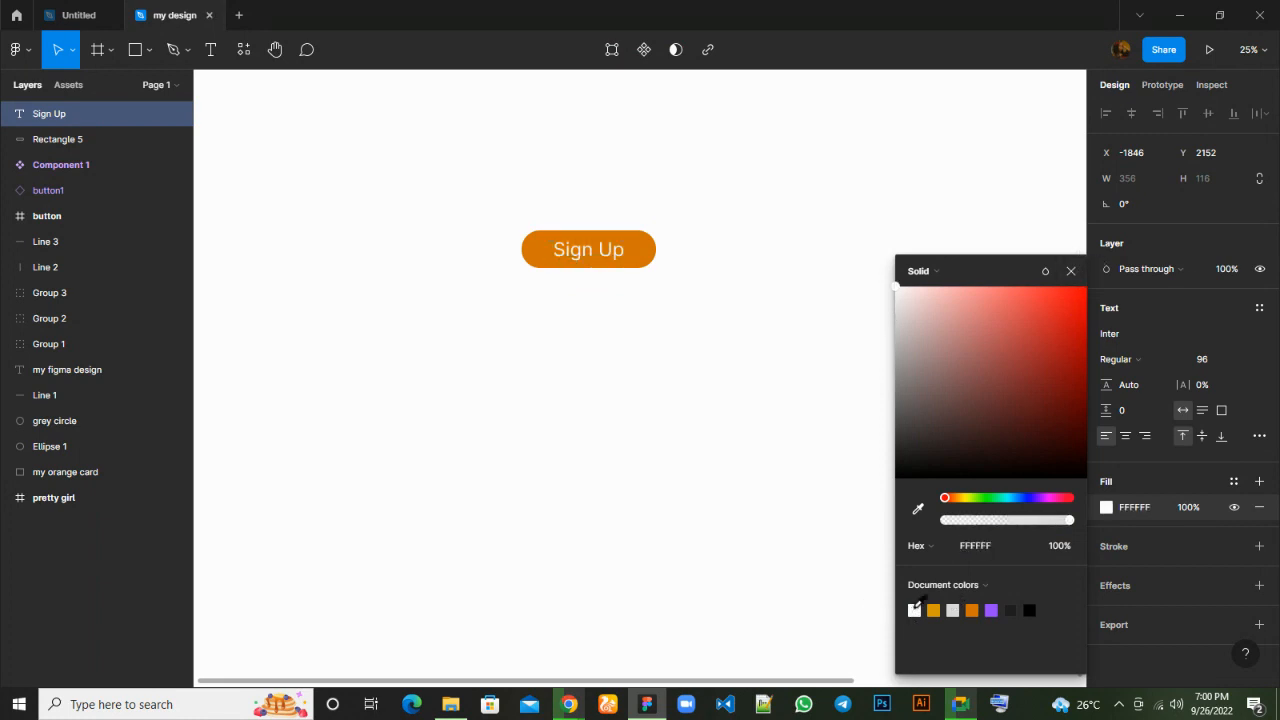
pyautogui.click(1176, 362)
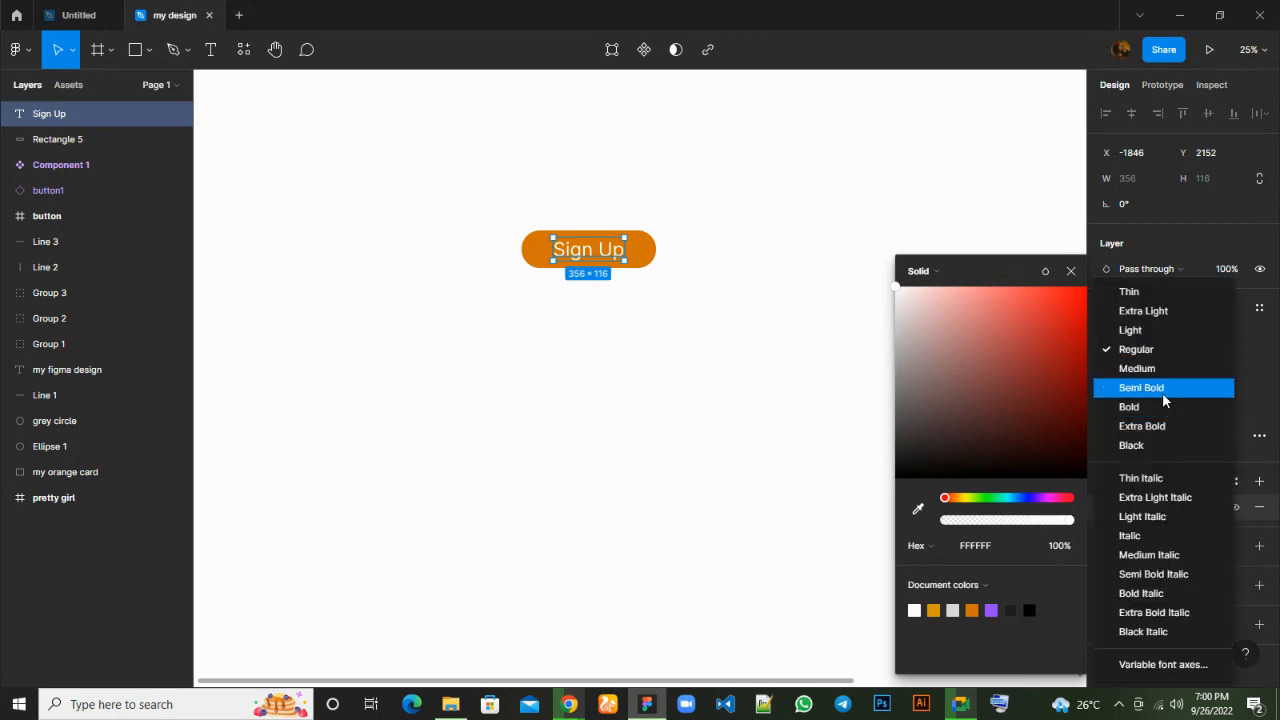
pyautogui.click(1162, 392)
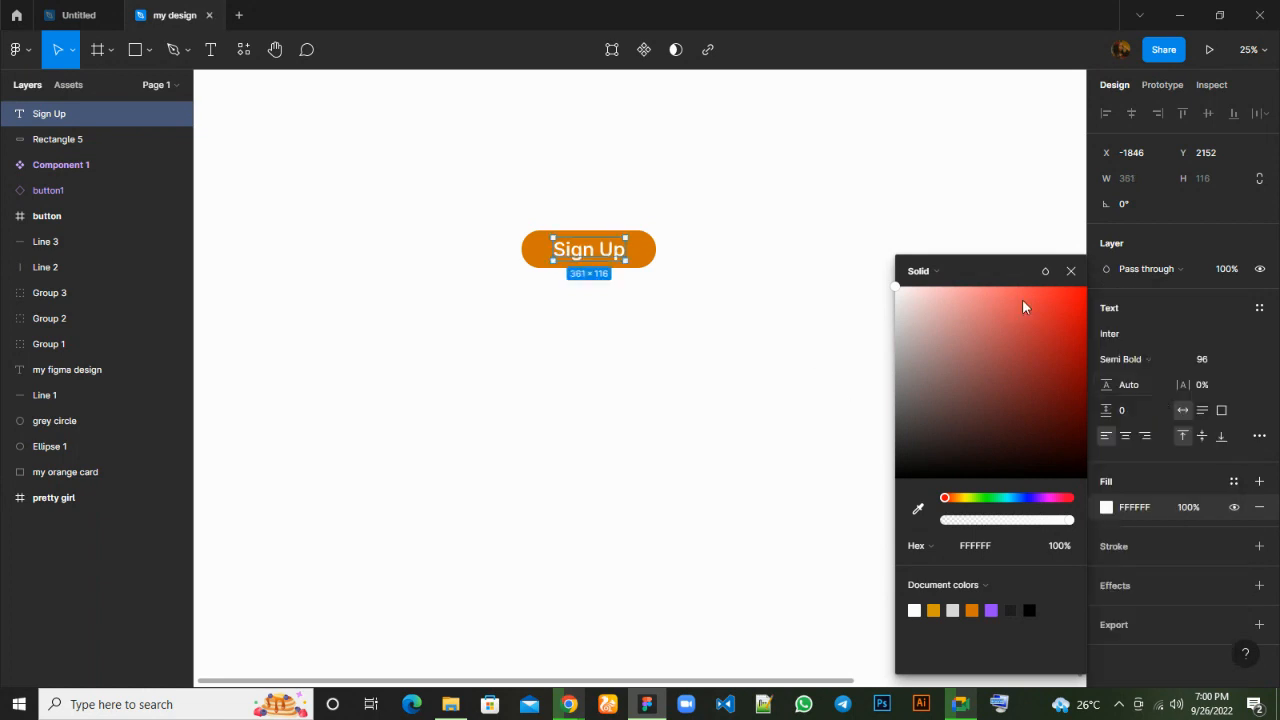
pyautogui.click(1069, 272)
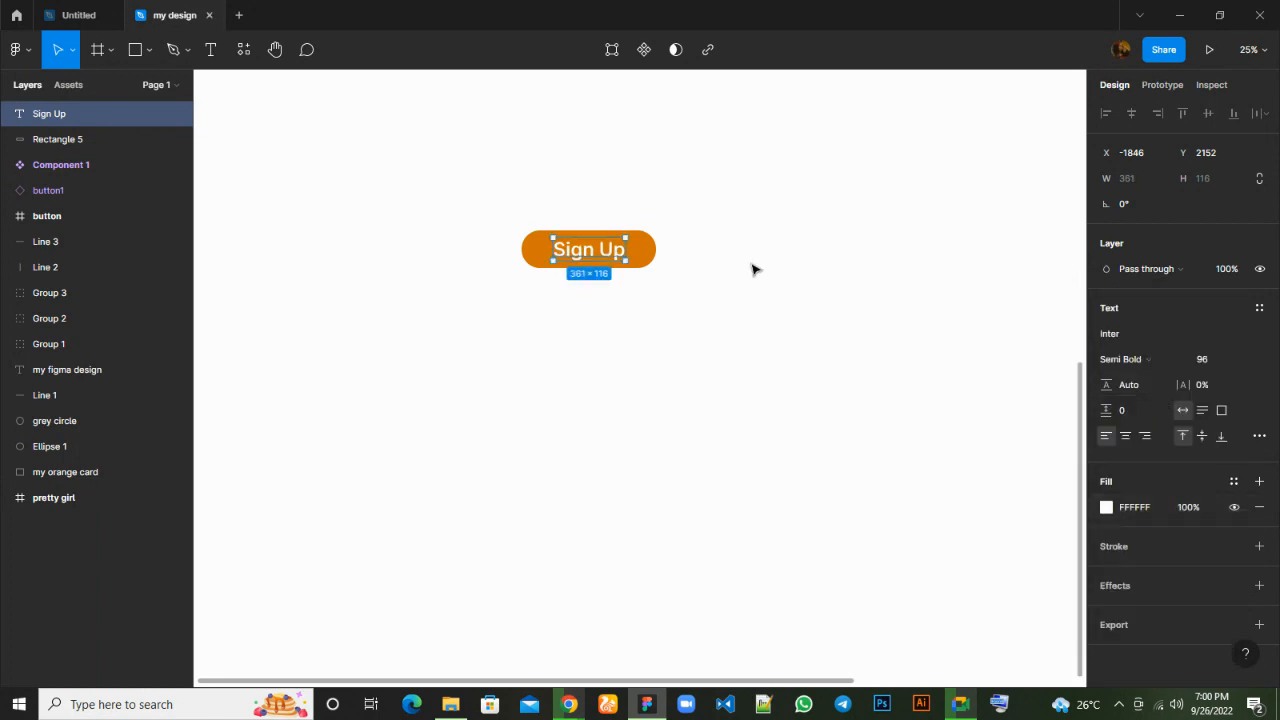
# Create a single component from the "Sign Up" text and its orange rectangle.
pyautogui.click(725, 337)
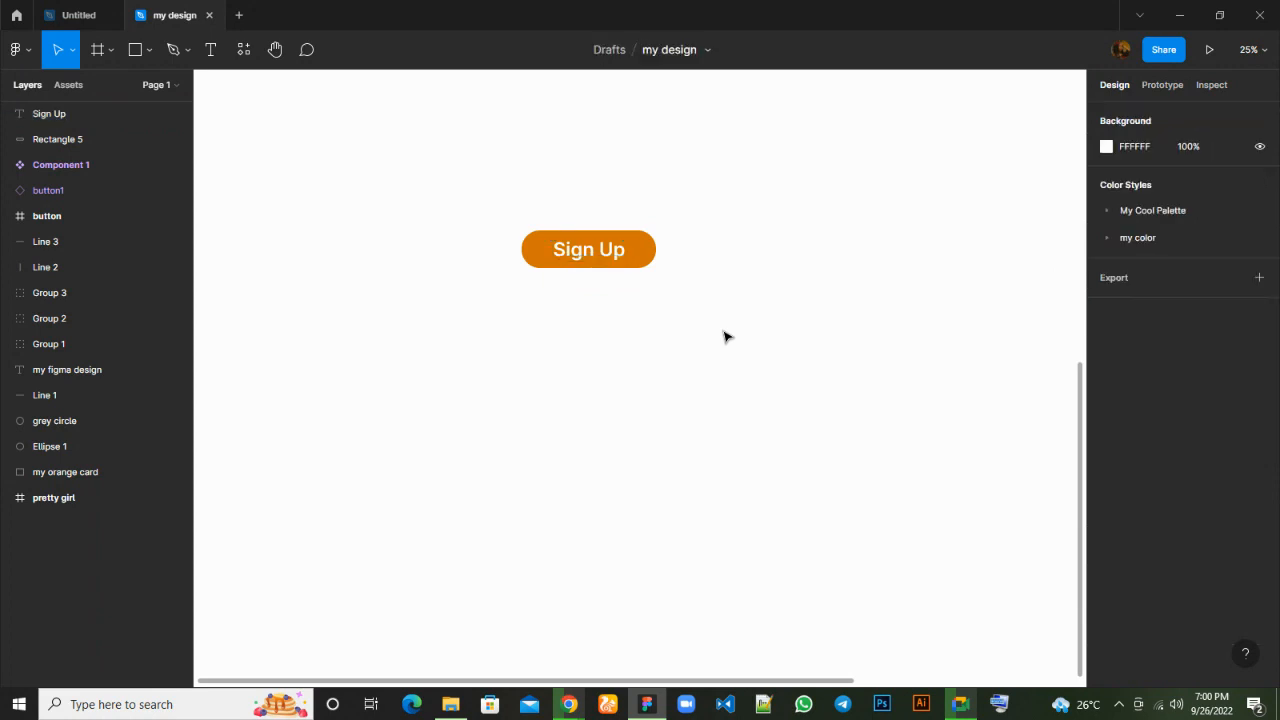
pyautogui.click(617, 259)
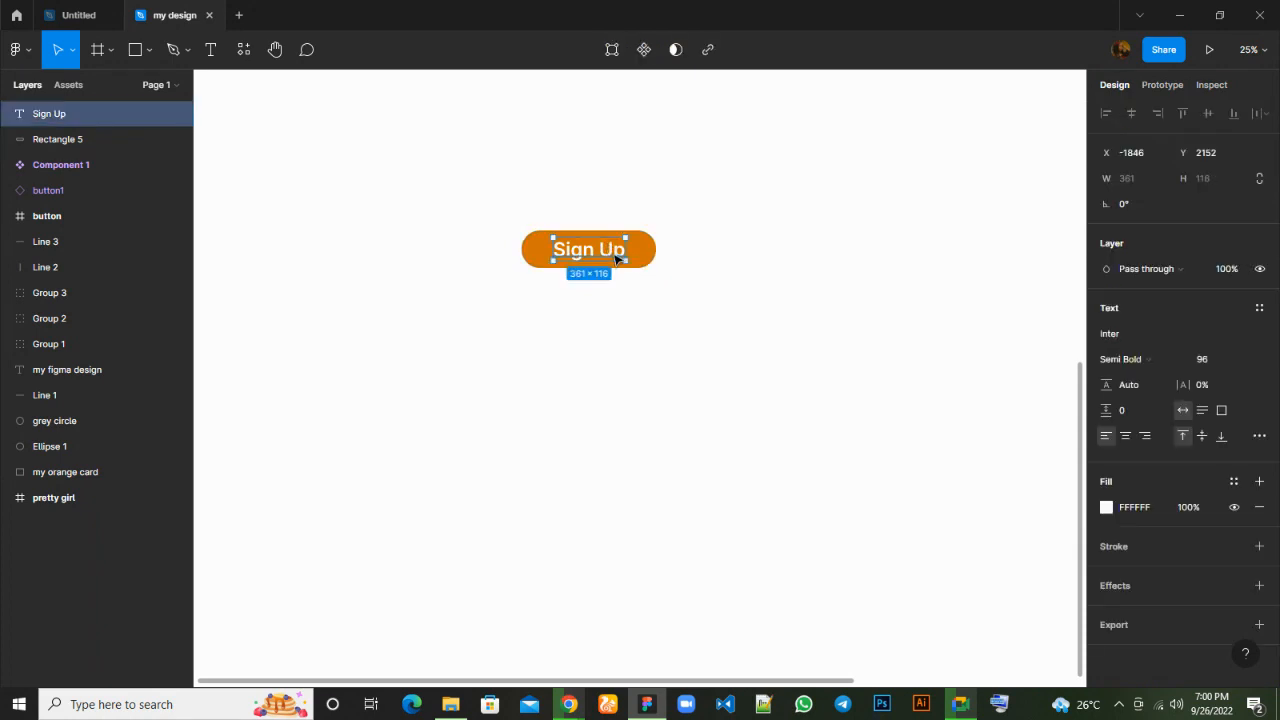
pyautogui.keyDown('shift'); pyautogui.click(97, 136); pyautogui.keyUp('shift')
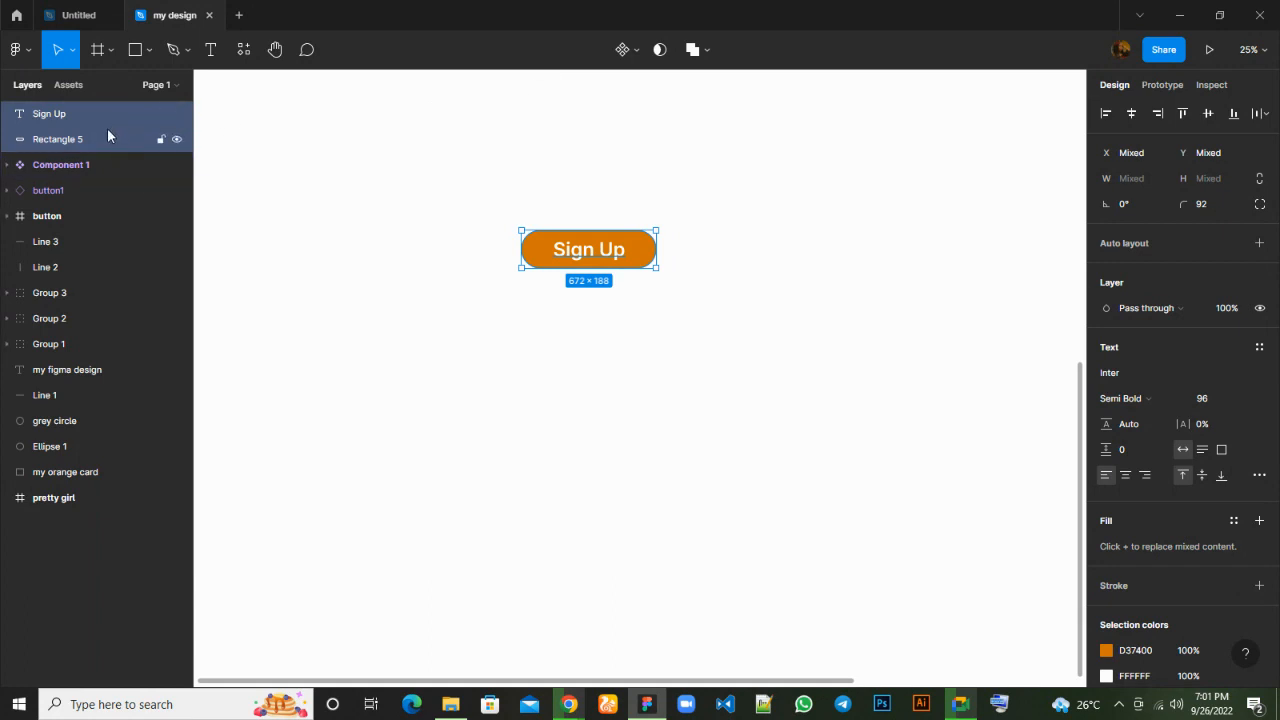
pyautogui.click(637, 48)
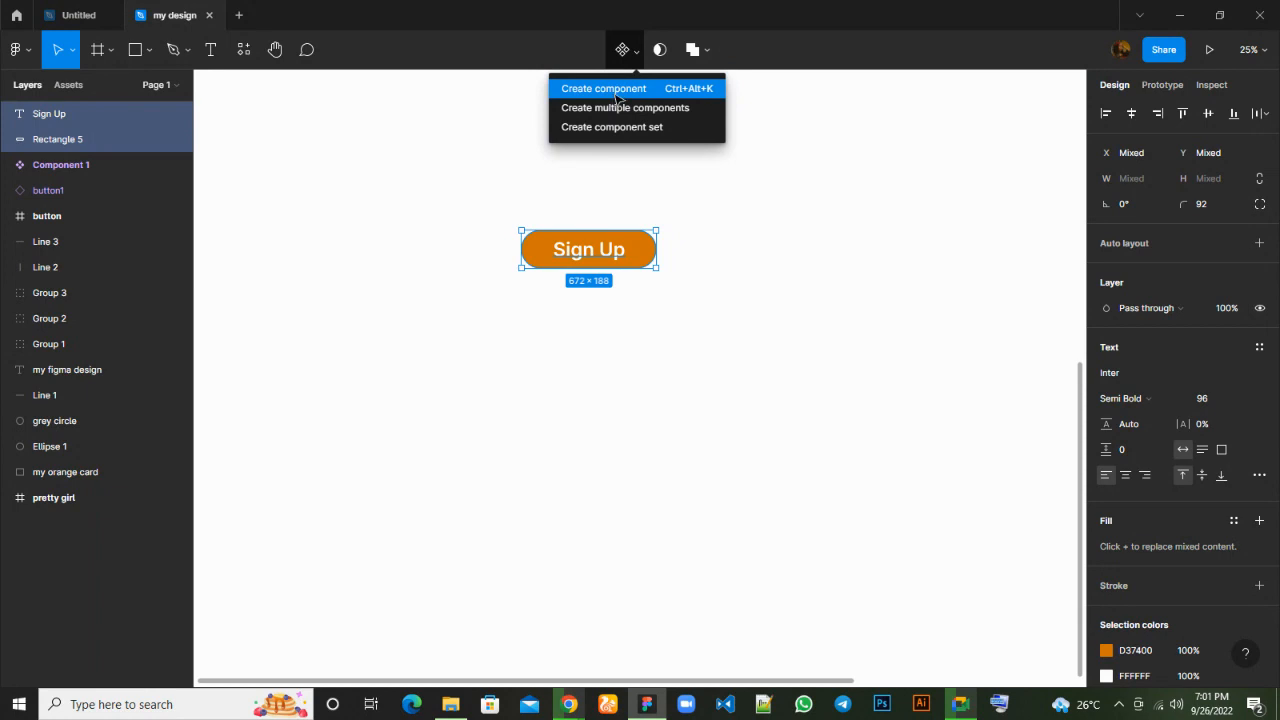
pyautogui.click(610, 89)
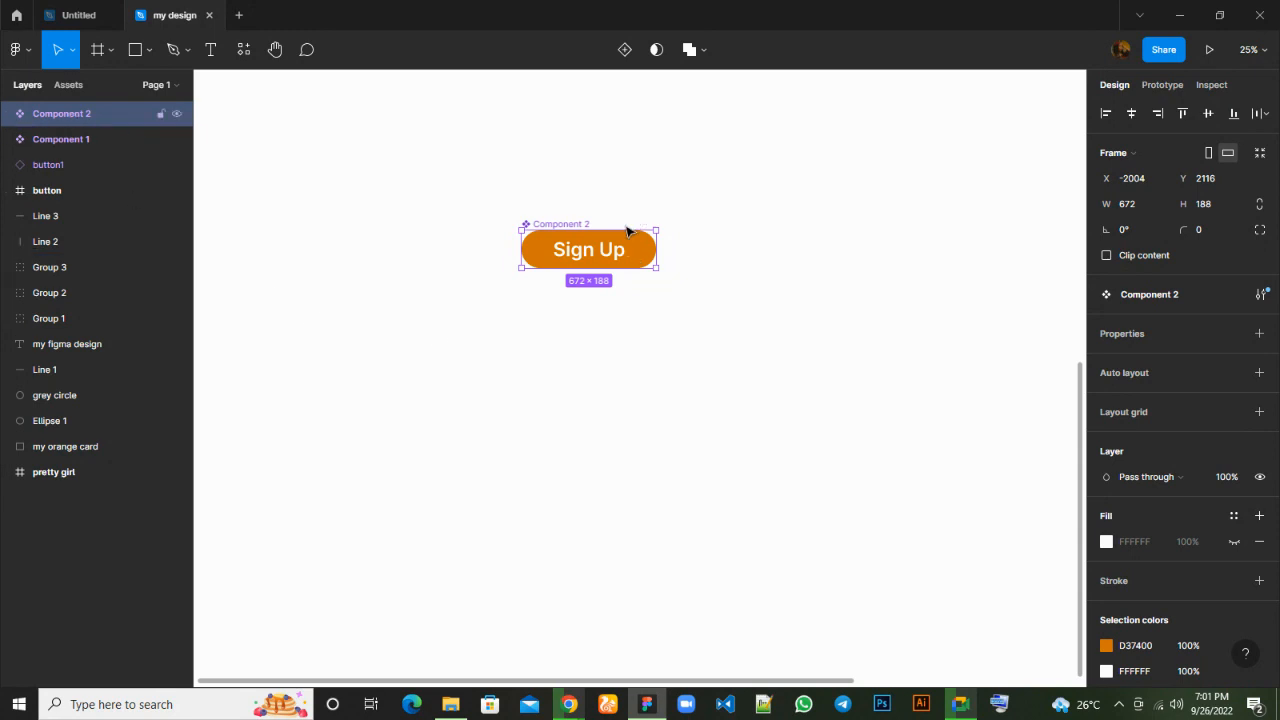
# Move the "Sign Up" component aside, place an instance of it from the local components on the canvas, and delete that instance.
pyautogui.moveTo(550, 253); pyautogui.dragTo(434, 206)
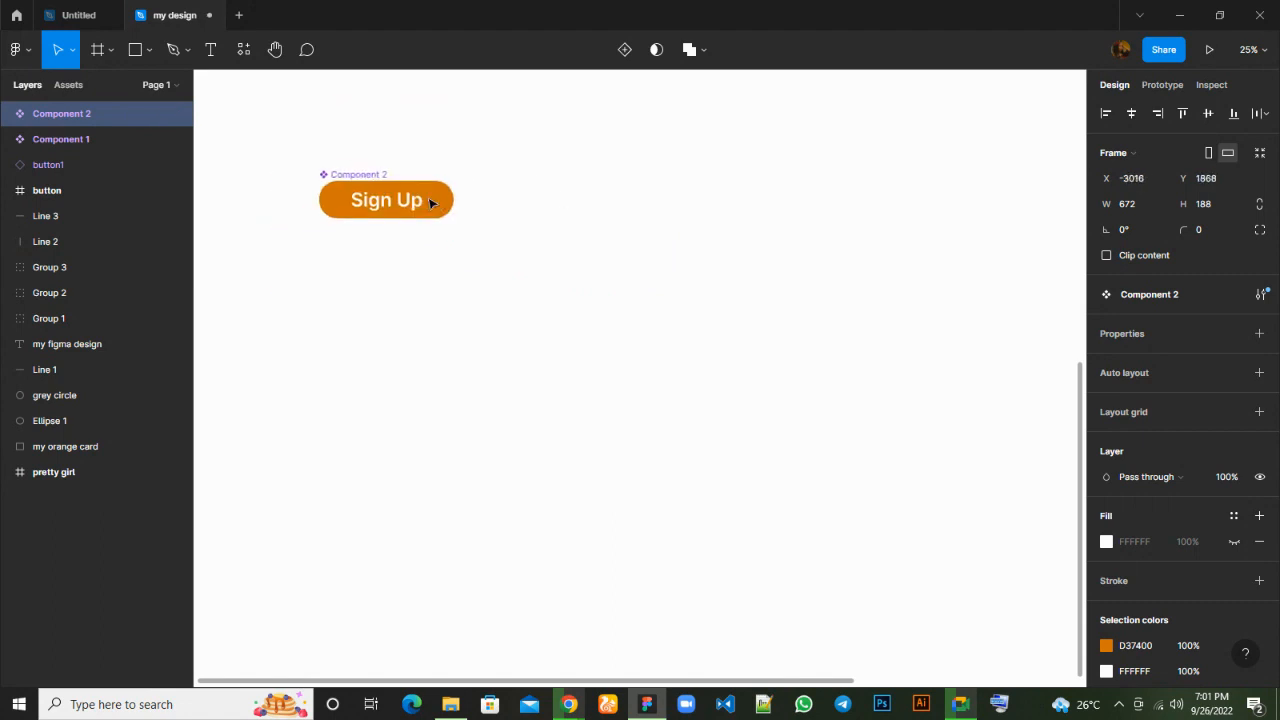
pyautogui.click(68, 86)
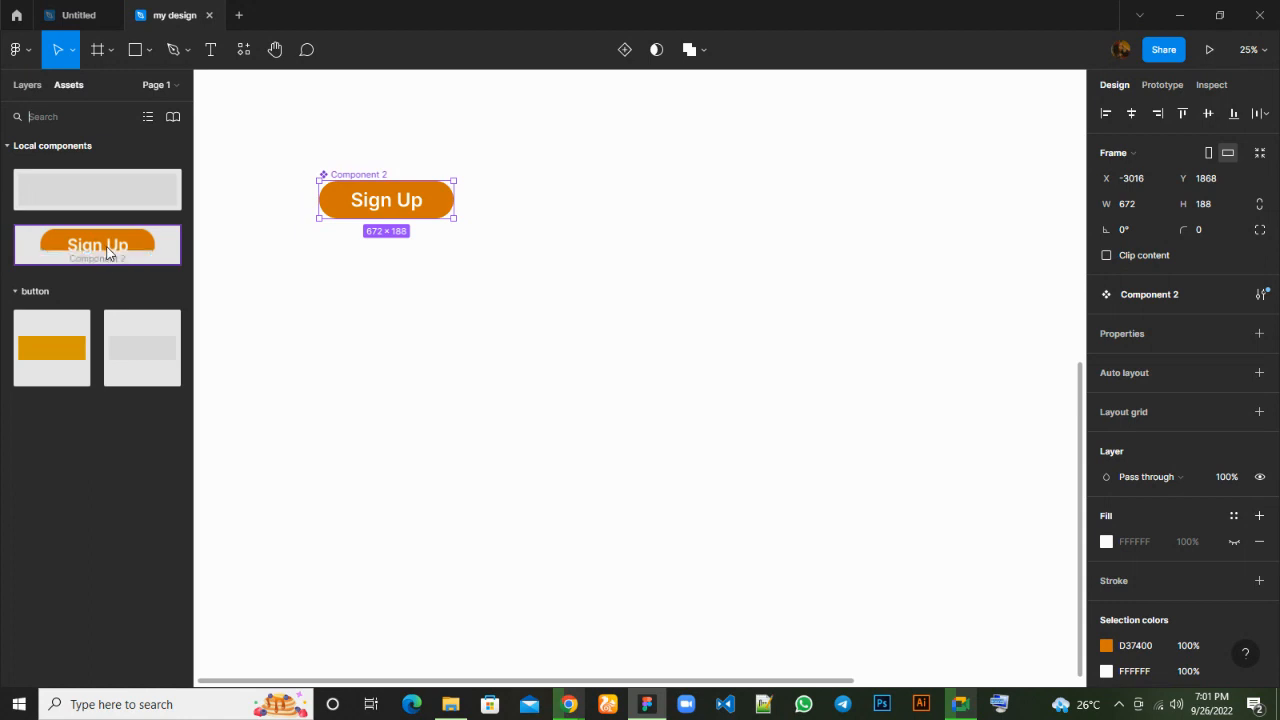
pyautogui.moveTo(115, 248); pyautogui.dragTo(786, 300)
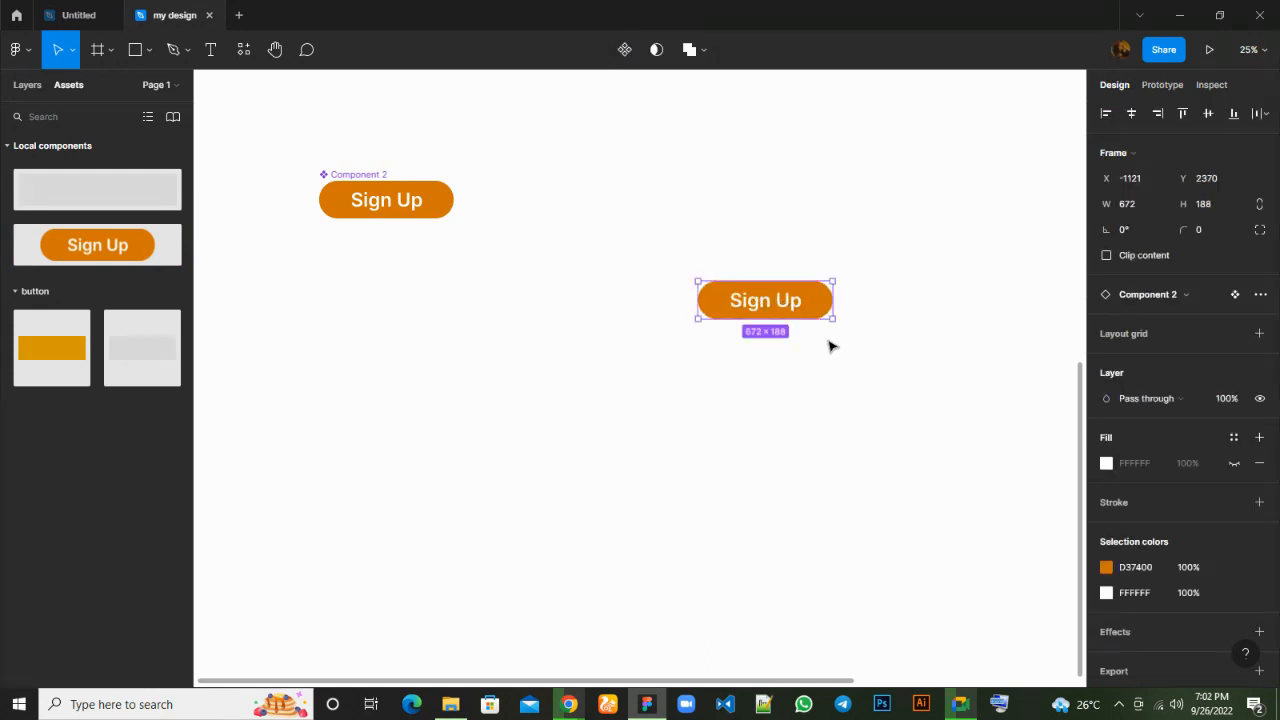
pyautogui.scroll(2, 829, 347)
pyautogui.scroll(-1, 829, 347)
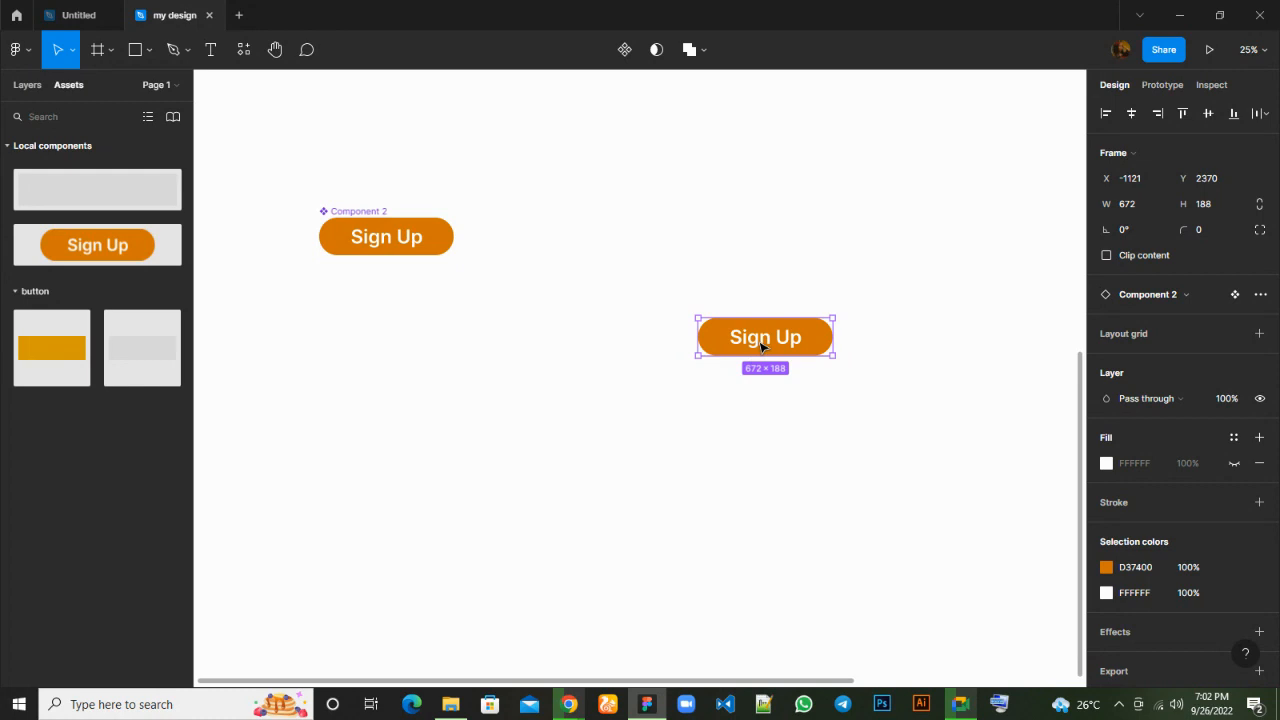
pyautogui.press('Delete')
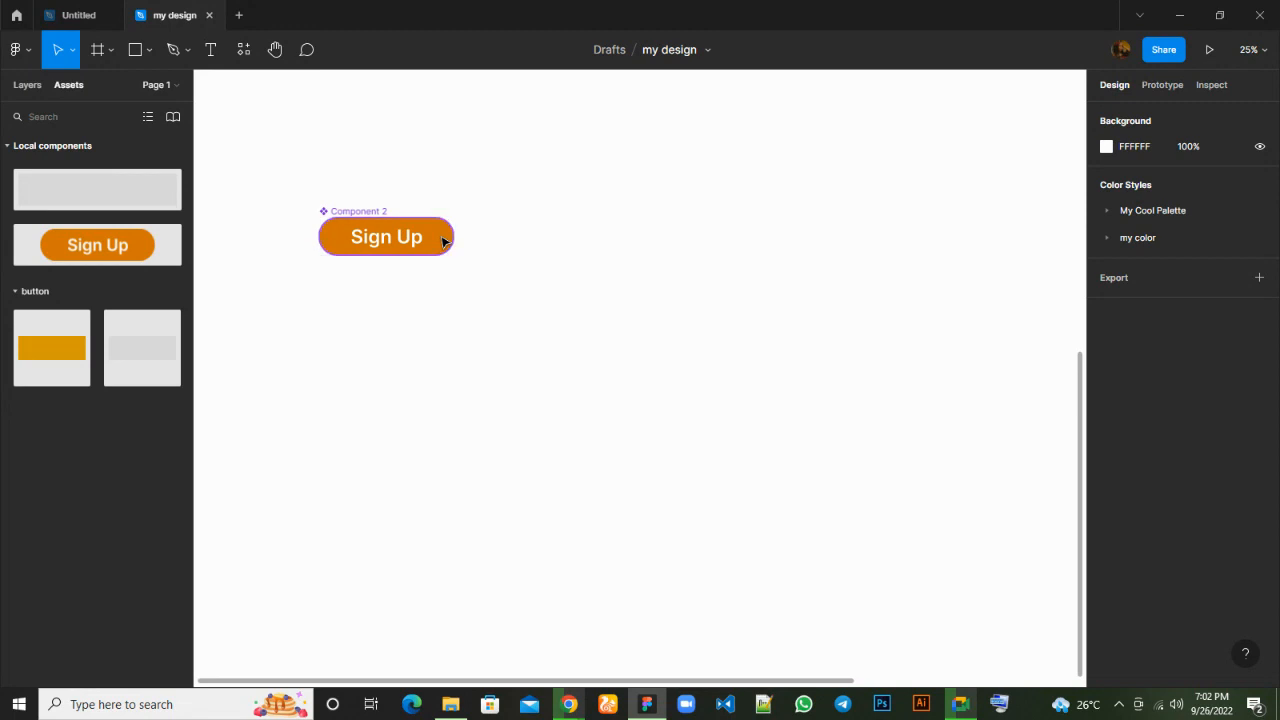
# Undo the recent changes back to before the "Sign Up" text and orange rectangle were made into a component.
pyautogui.hotkey('ctrl', 'z')
pyautogui.hotkey('ctrl', 'z')
pyautogui.hotkey('ctrl', 'z')
pyautogui.hotkey('ctrl', 'z')
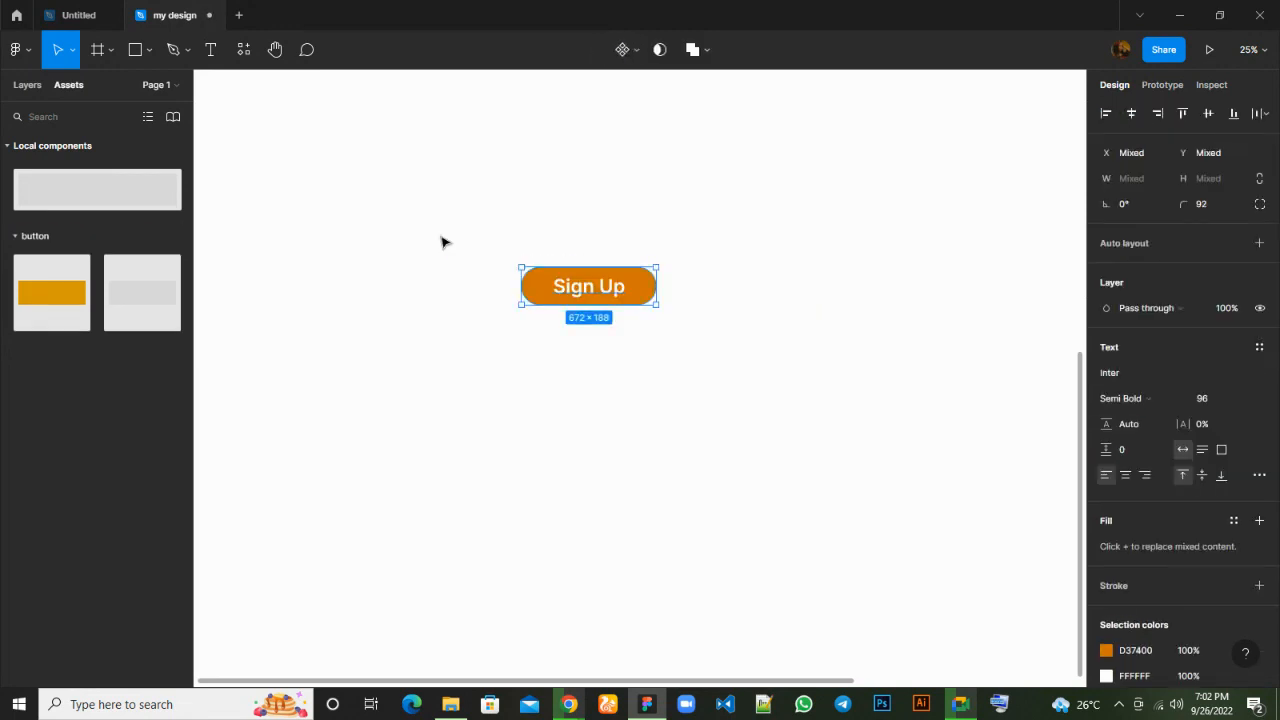
# Group the "Sign Up" text with its orange rectangle.
pyautogui.click(27, 86)
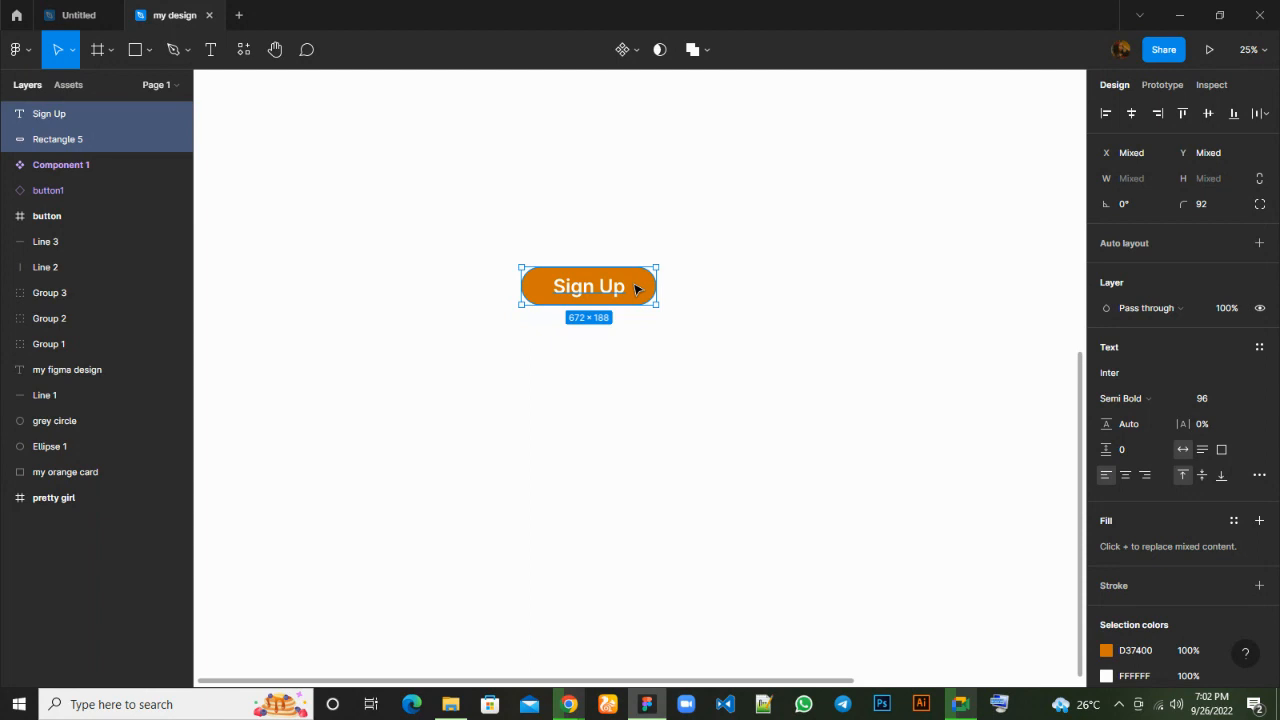
pyautogui.hotkey('ctrl', 'g')
pyautogui.moveTo(636, 289)
pyautogui.mouseDown()
pyautogui.moveTo(634, 320)
pyautogui.moveTo(636, 291)
pyautogui.mouseUp()
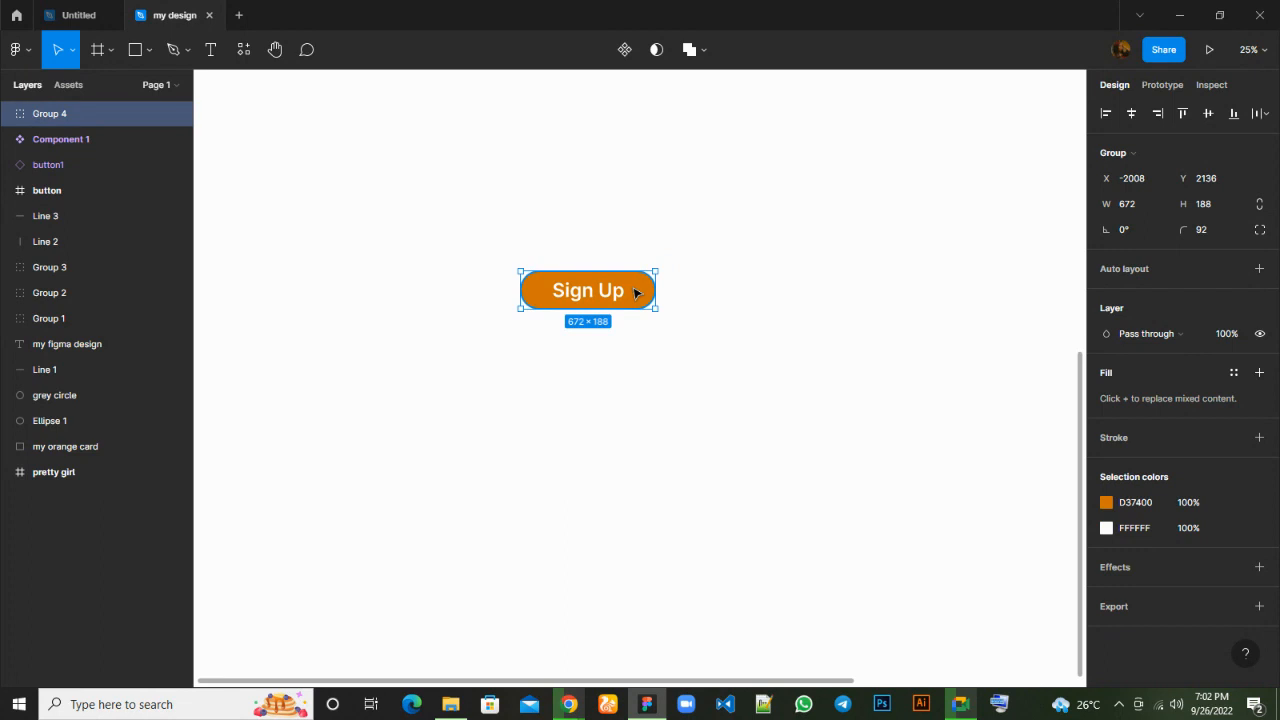
# Duplicate the "Sign Up" button group, place the copy directly below the original, and change its text to "Sign In".
pyautogui.hotkey('ctrl', 'd')
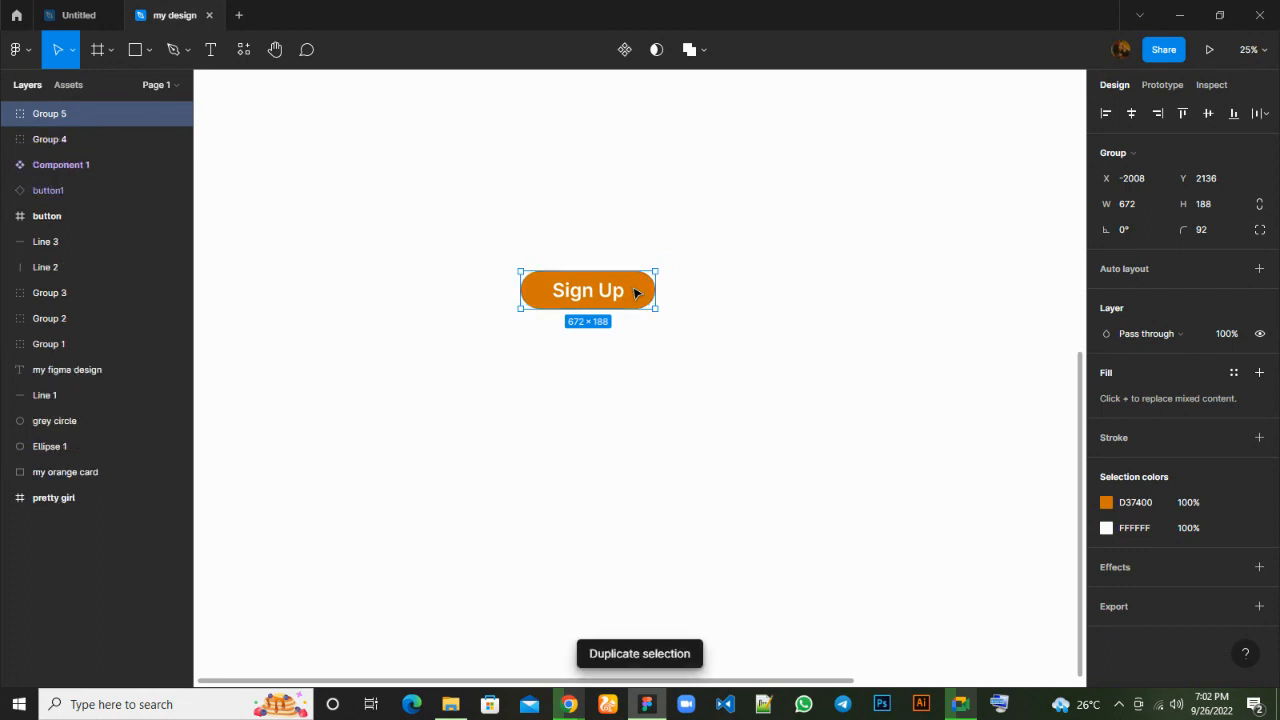
pyautogui.moveTo(636, 292); pyautogui.dragTo(640, 346)
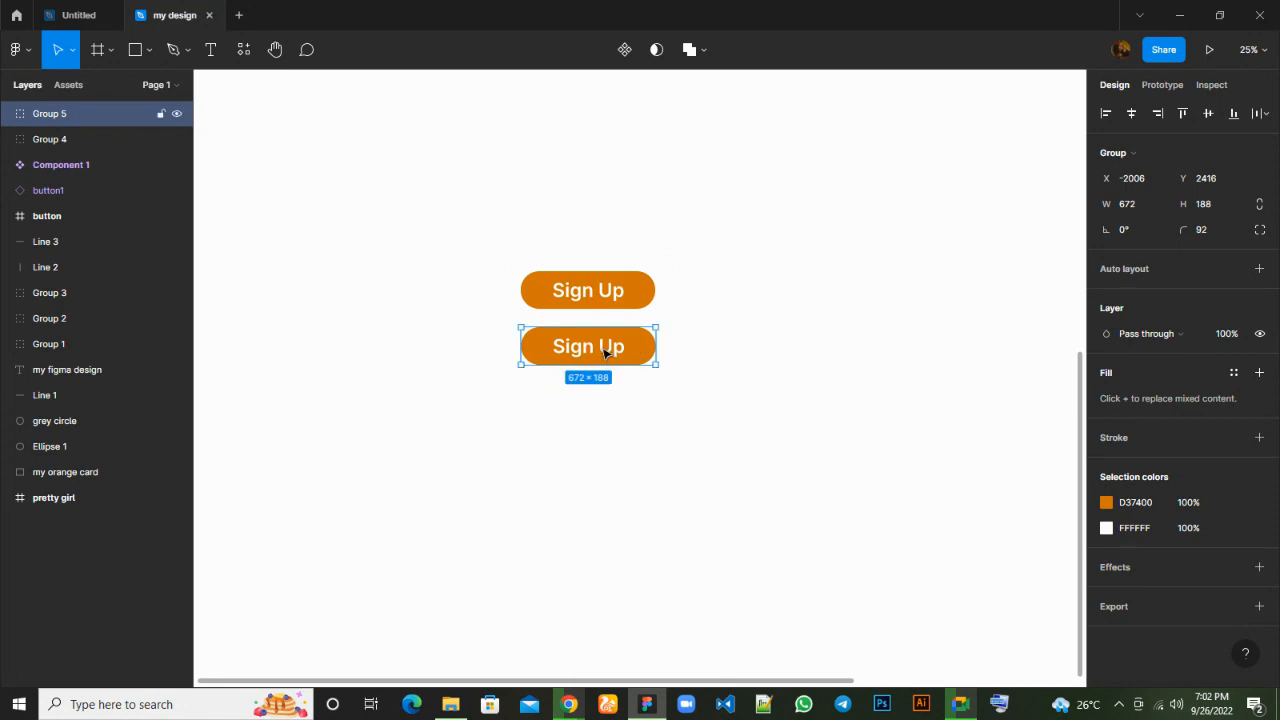
pyautogui.doubleClick(604, 352)
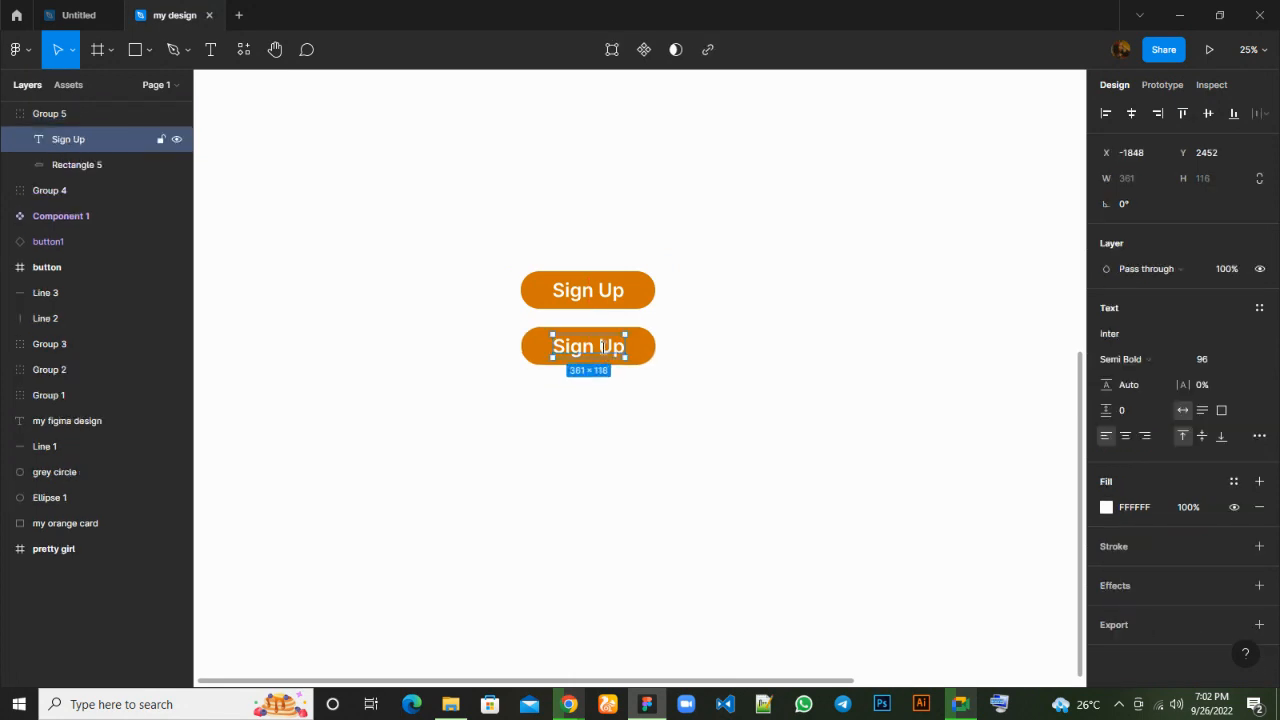
pyautogui.doubleClick(610, 347)
pyautogui.moveTo(625, 347); pyautogui.dragTo(603, 346)
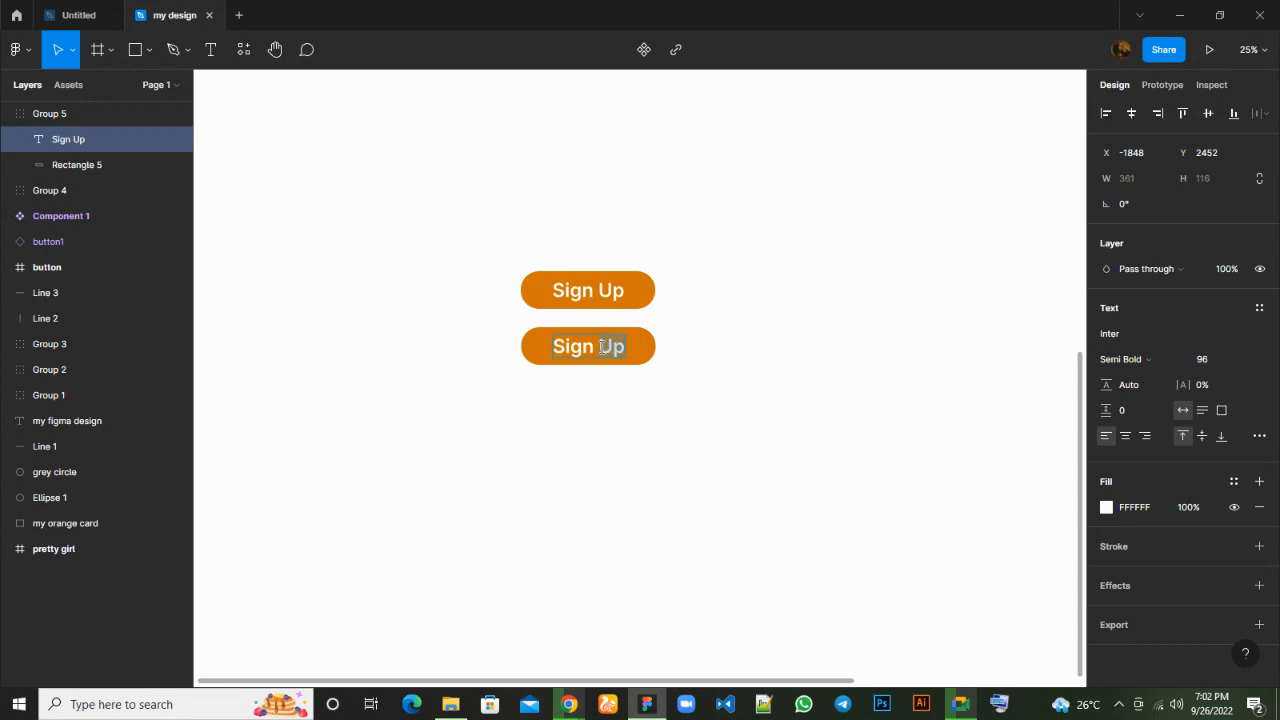
pyautogui.write('In')
pyautogui.press('Escape')
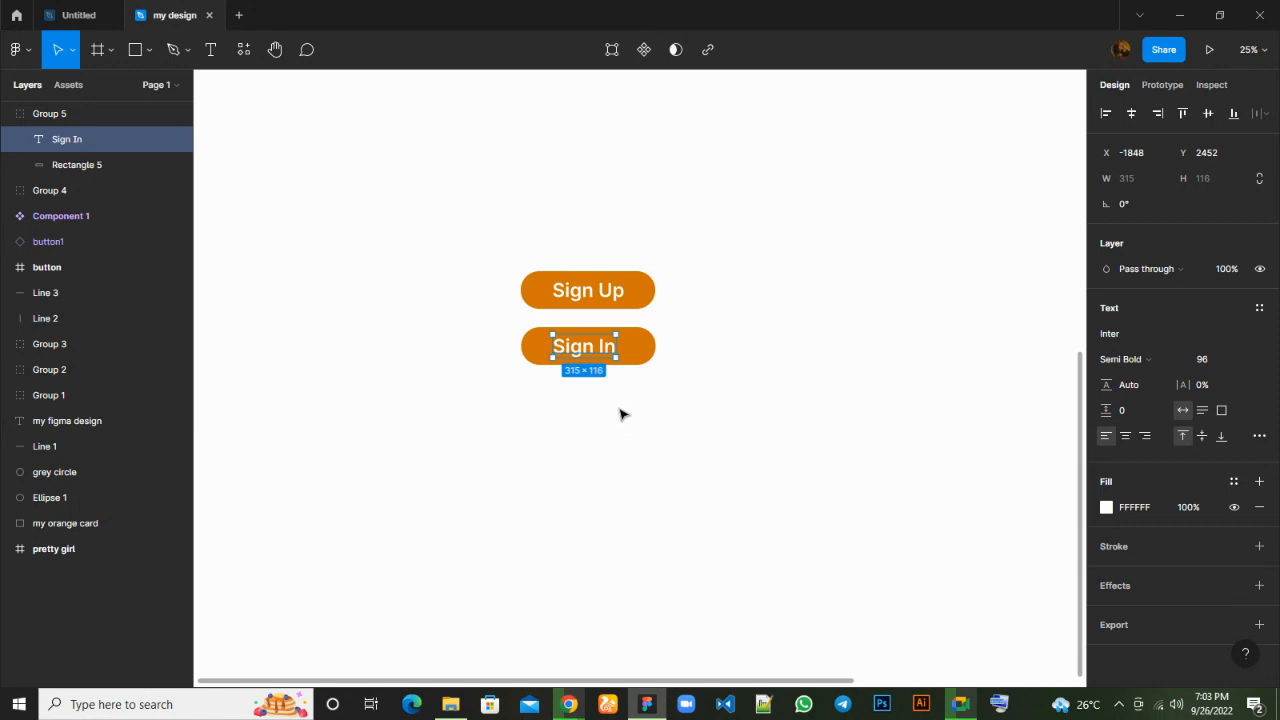
# Duplicate the "Sign In" text and its rectangle, place the copy directly below, and change its text to "Explore".
pyautogui.click(653, 356)
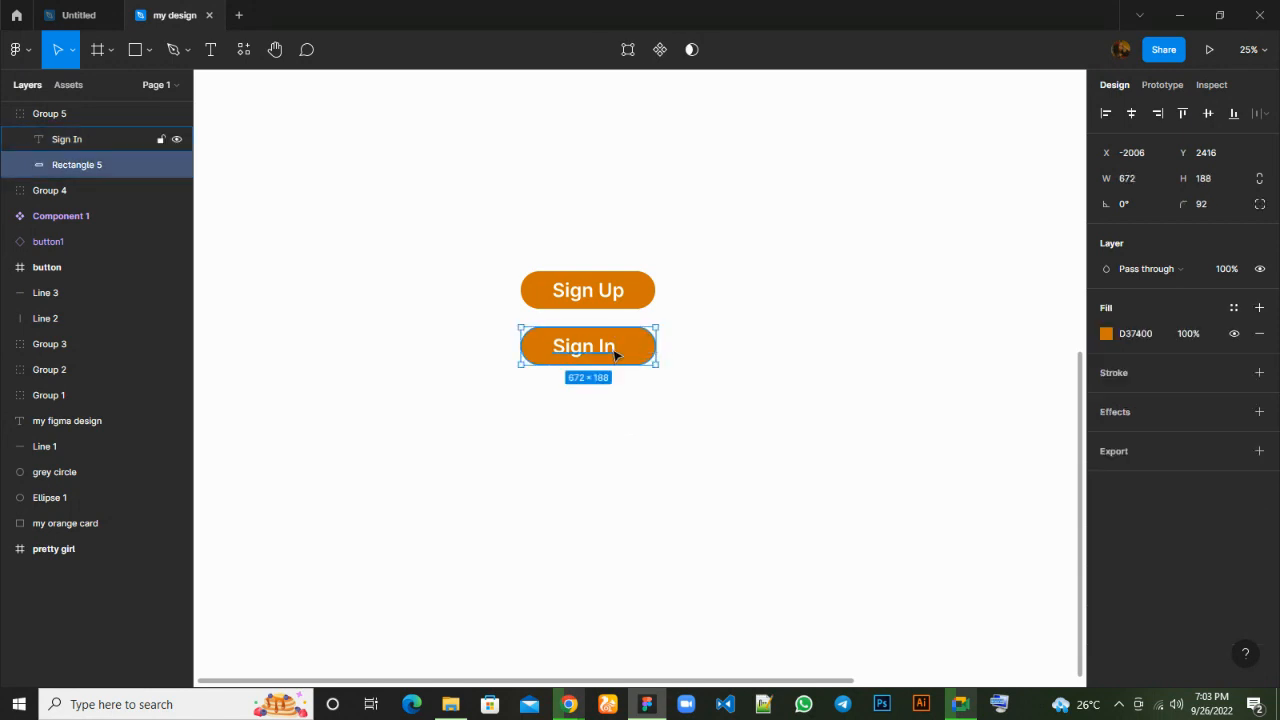
pyautogui.keyDown('shift'); pyautogui.click(615, 355); pyautogui.keyUp('shift')
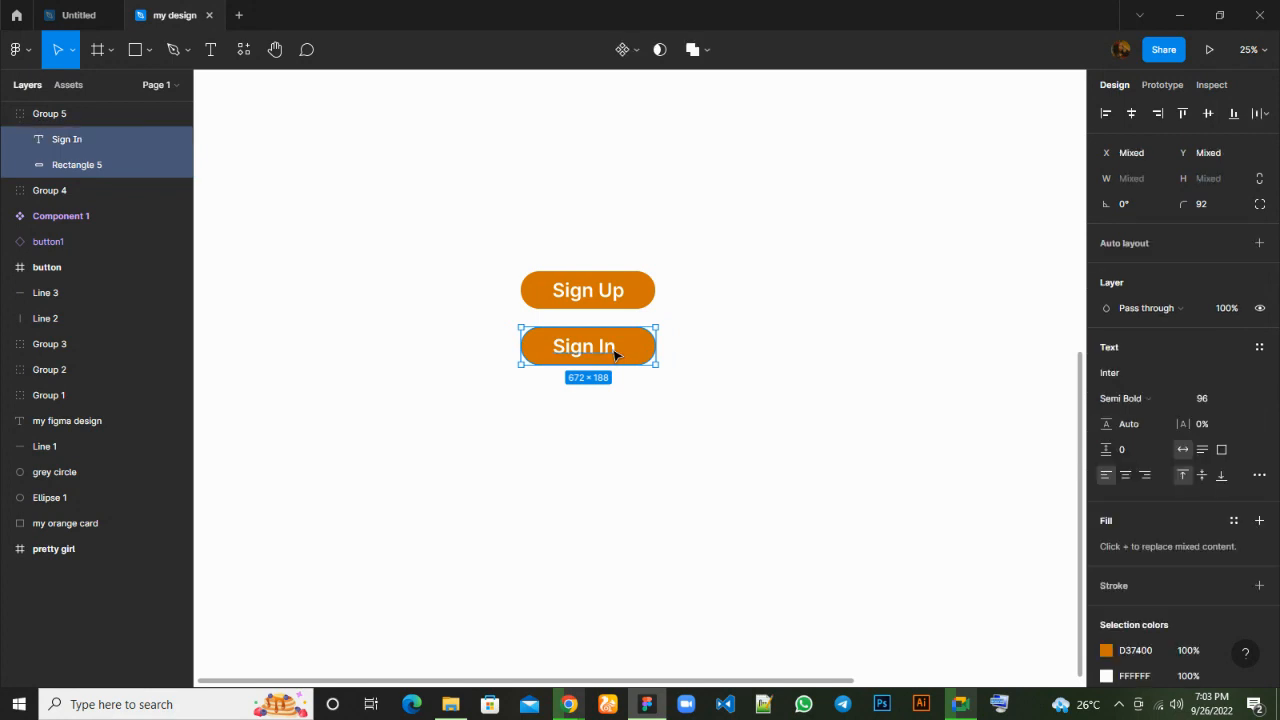
pyautogui.hotkey('ctrl', 'd')
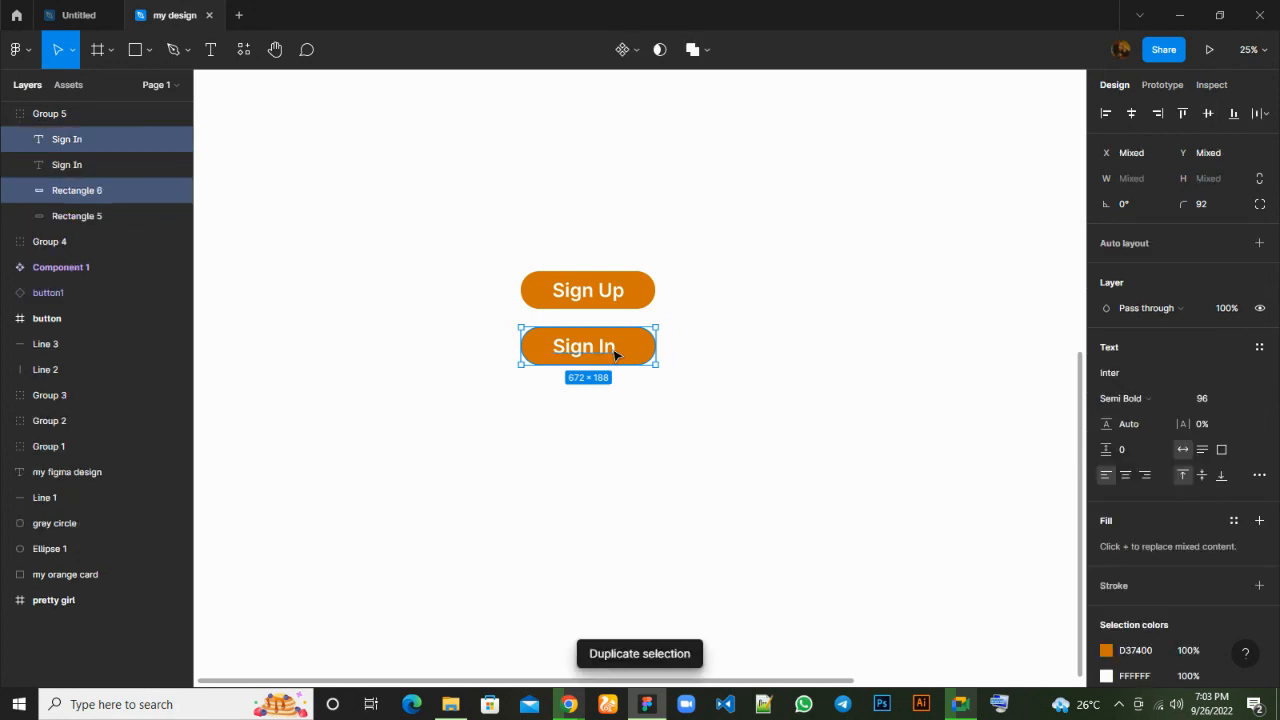
pyautogui.moveTo(634, 354); pyautogui.dragTo(634, 415)
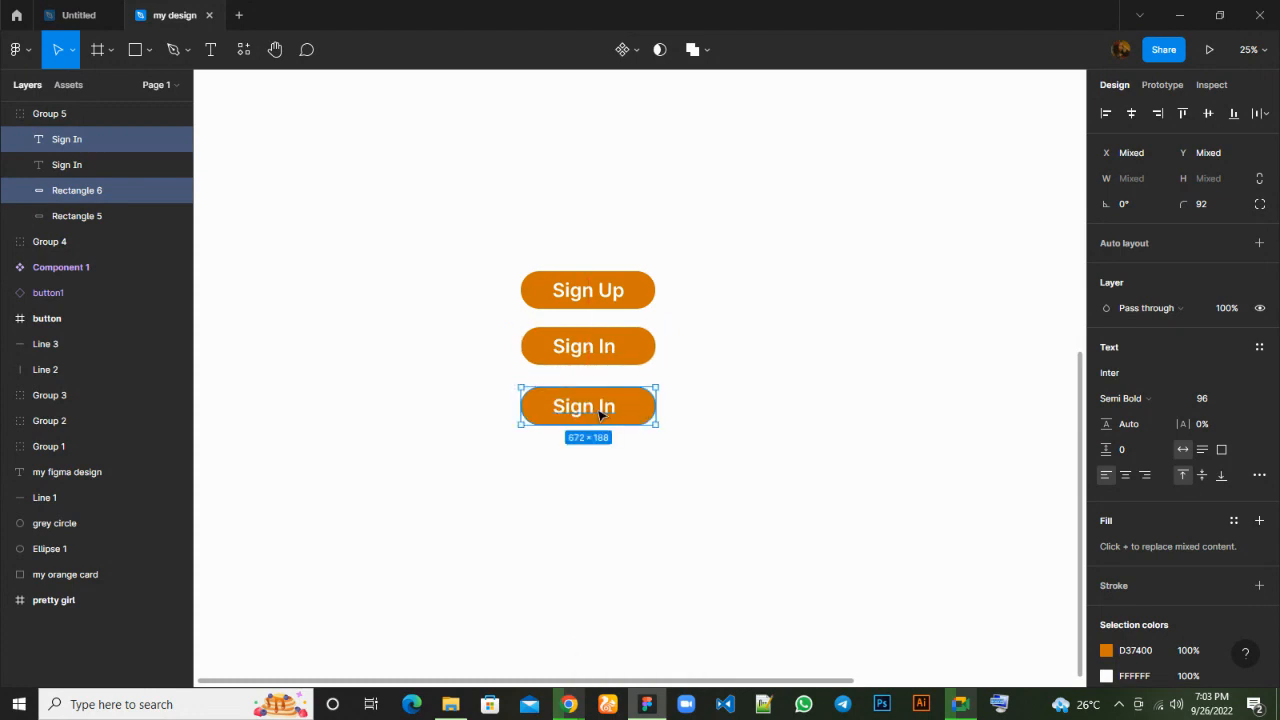
pyautogui.doubleClick(600, 414)
pyautogui.write('Explore')
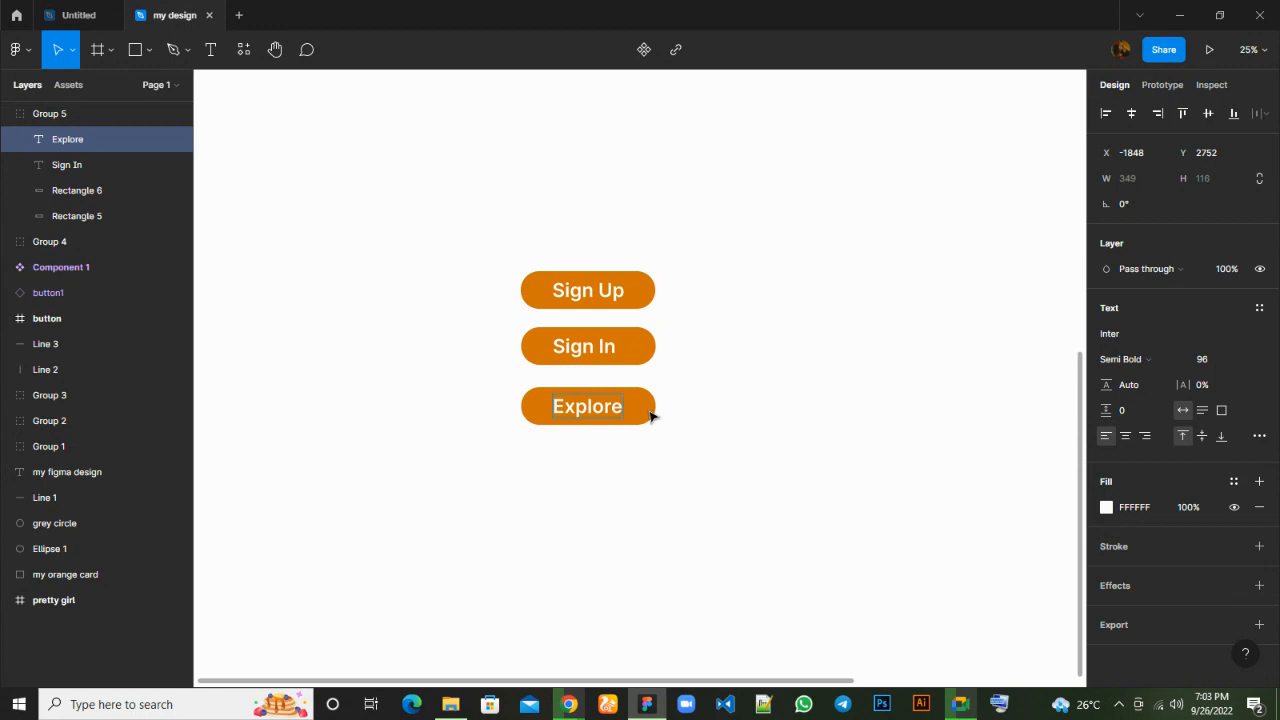
pyautogui.press('Escape')
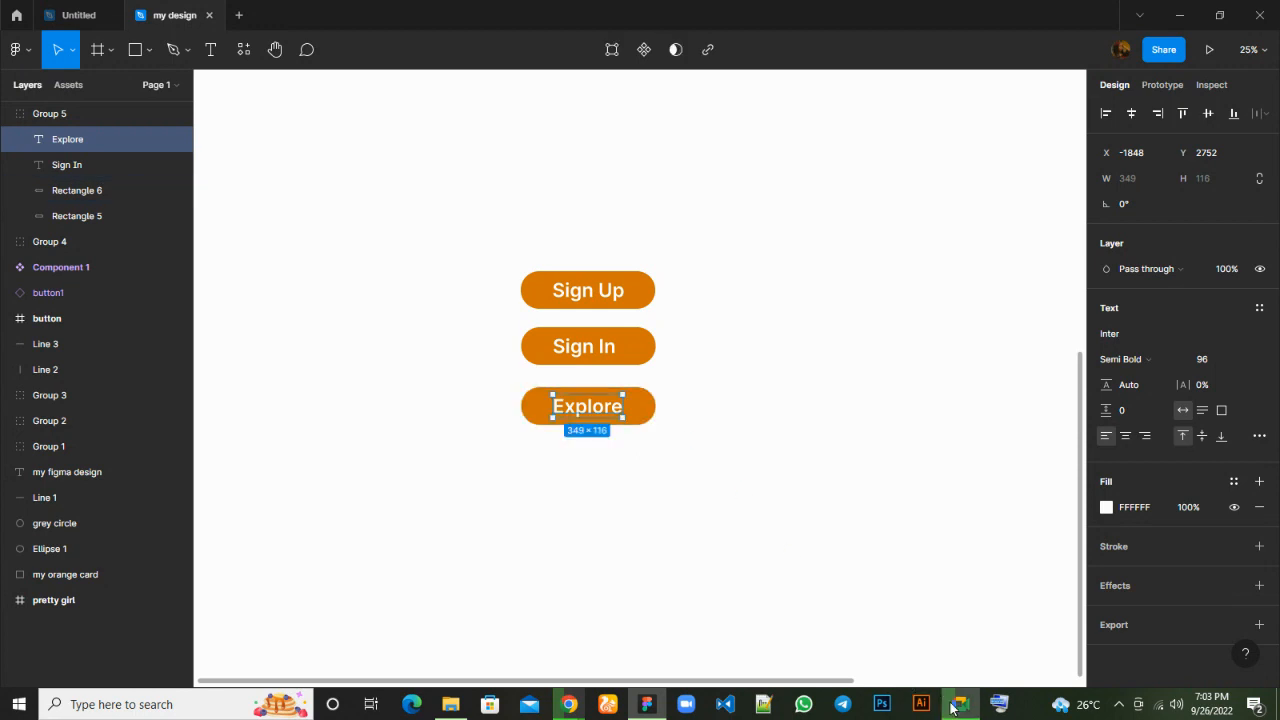
# Switch to the Google Meet call and present the entire screen to the participants.
pyautogui.moveTo(955, 706)
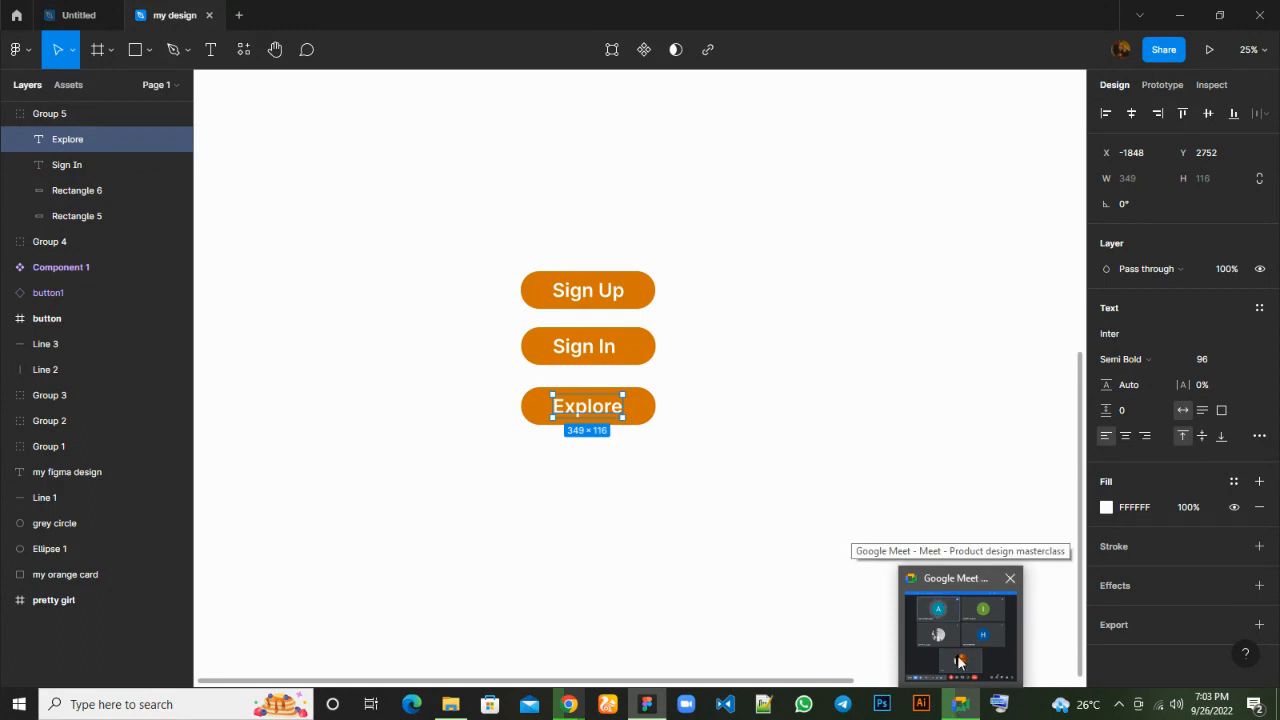
pyautogui.moveTo(958, 643)
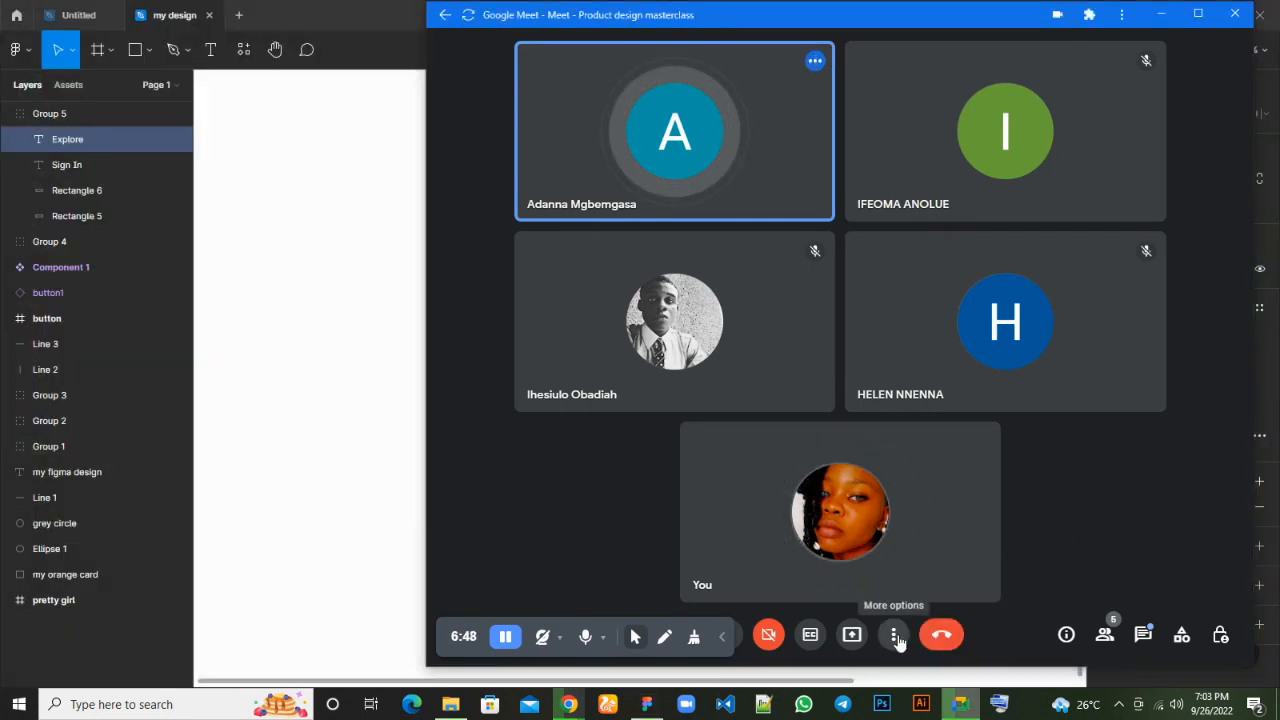
pyautogui.click(861, 640)
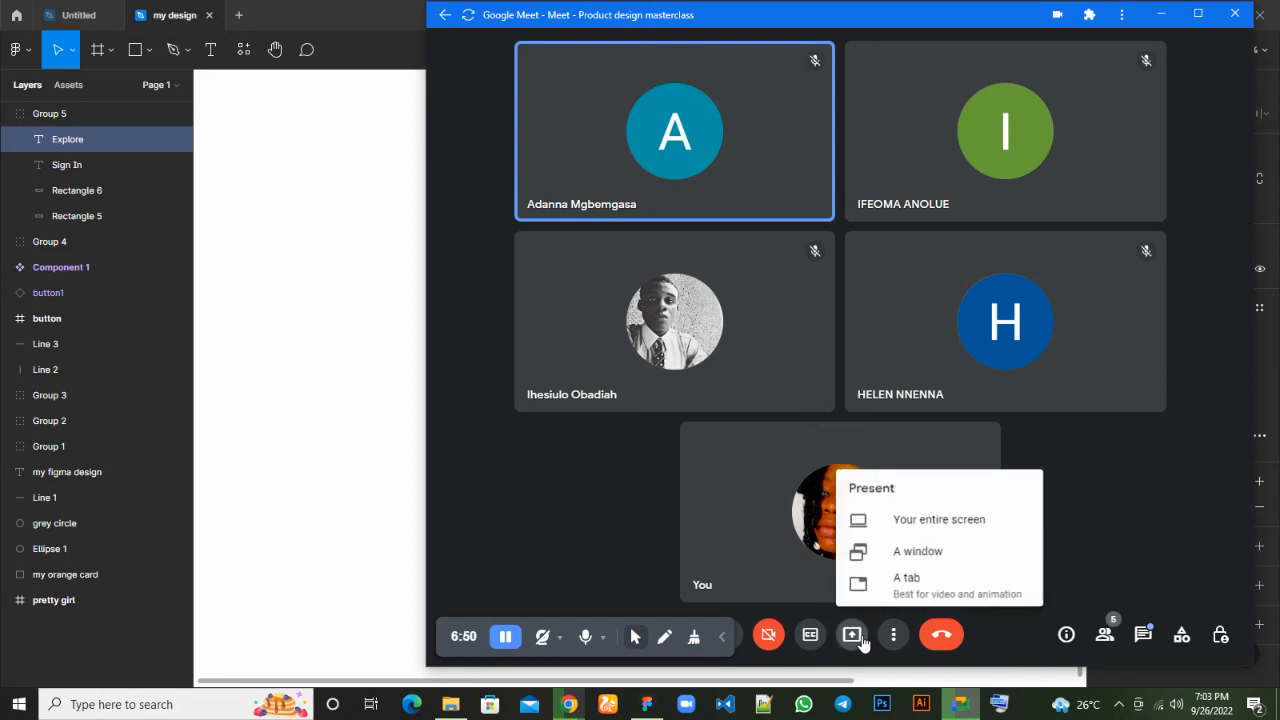
pyautogui.click(935, 520)
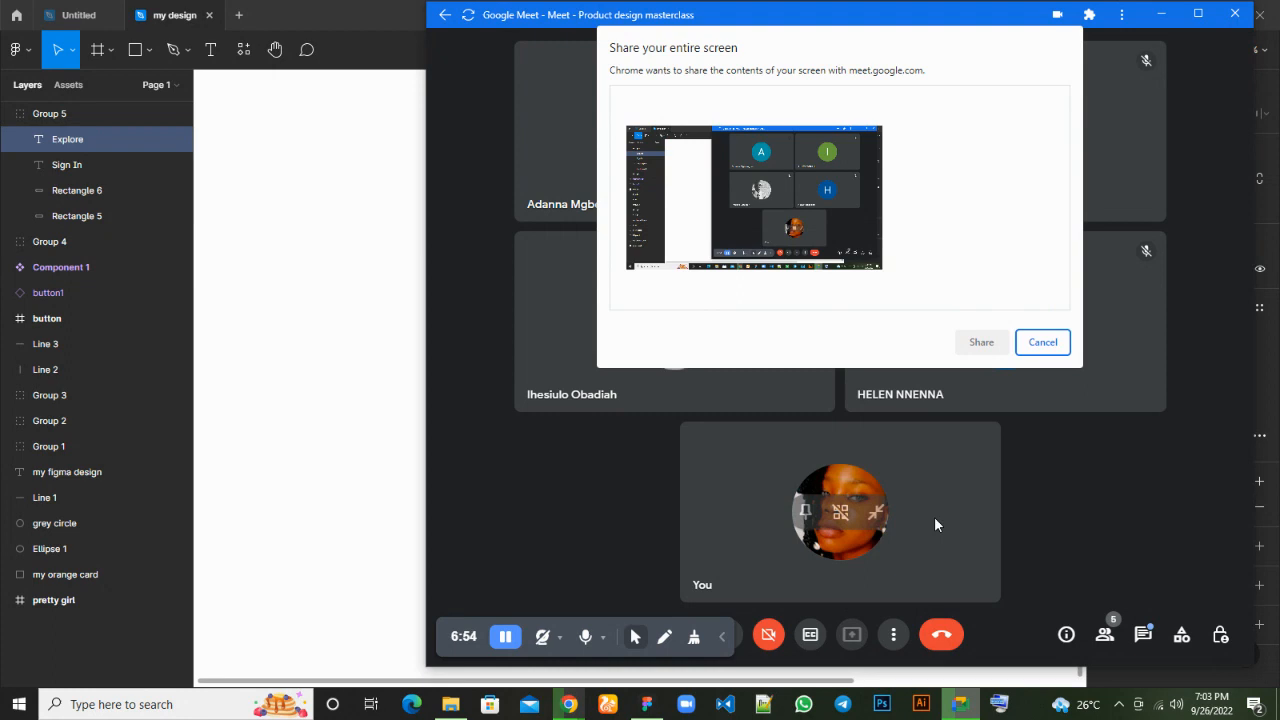
pyautogui.click(812, 255)
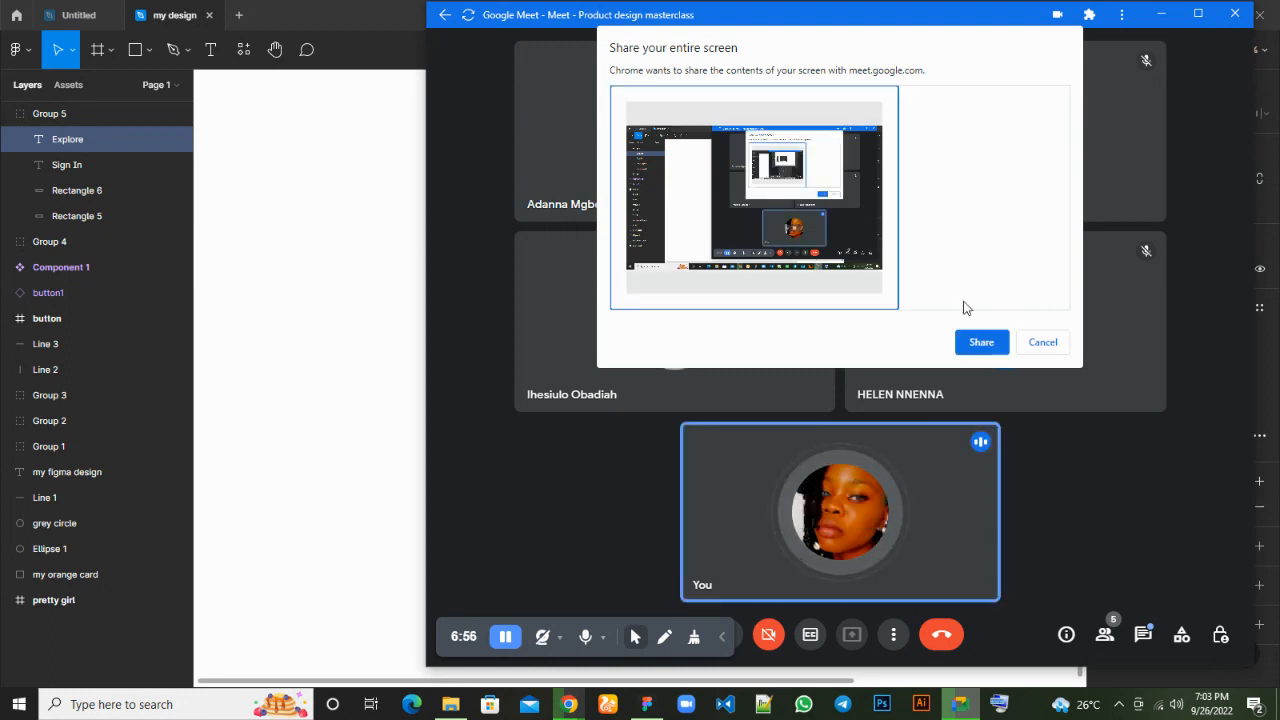
pyautogui.click(983, 342)
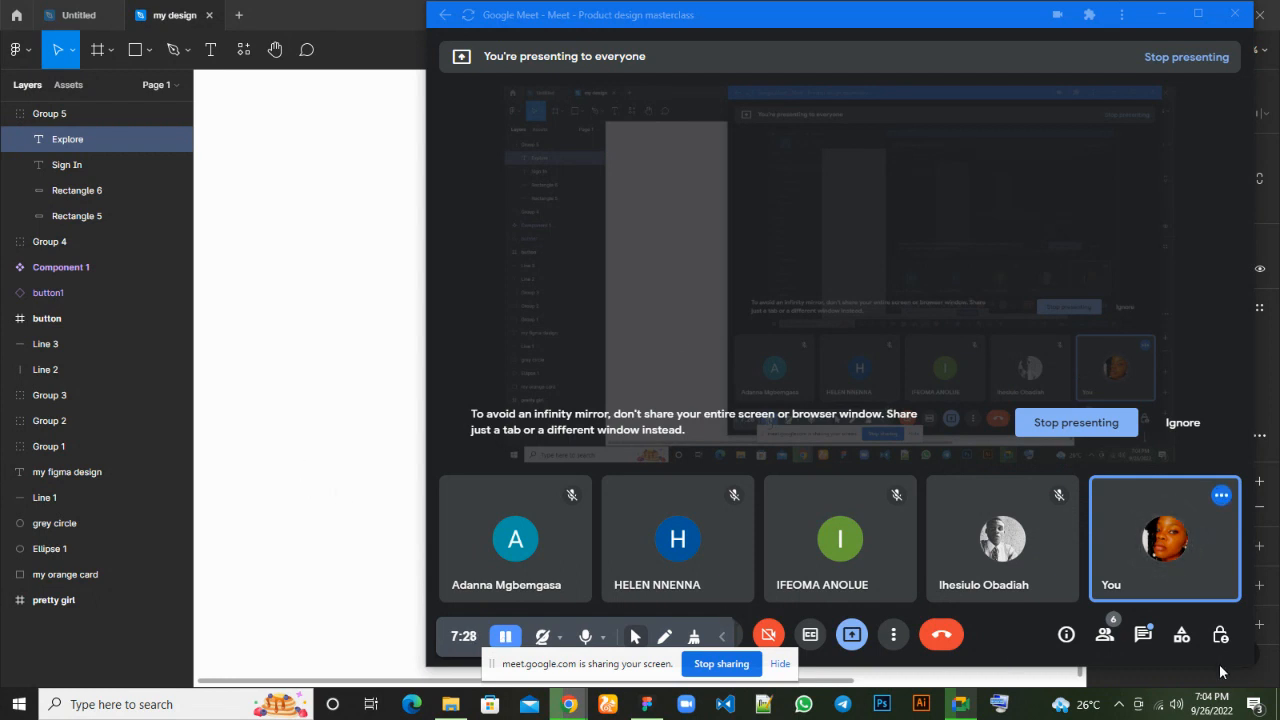
# Read the in-call messages, return to the Figma design, and dismiss the presenting notification.
pyautogui.click(1151, 636)
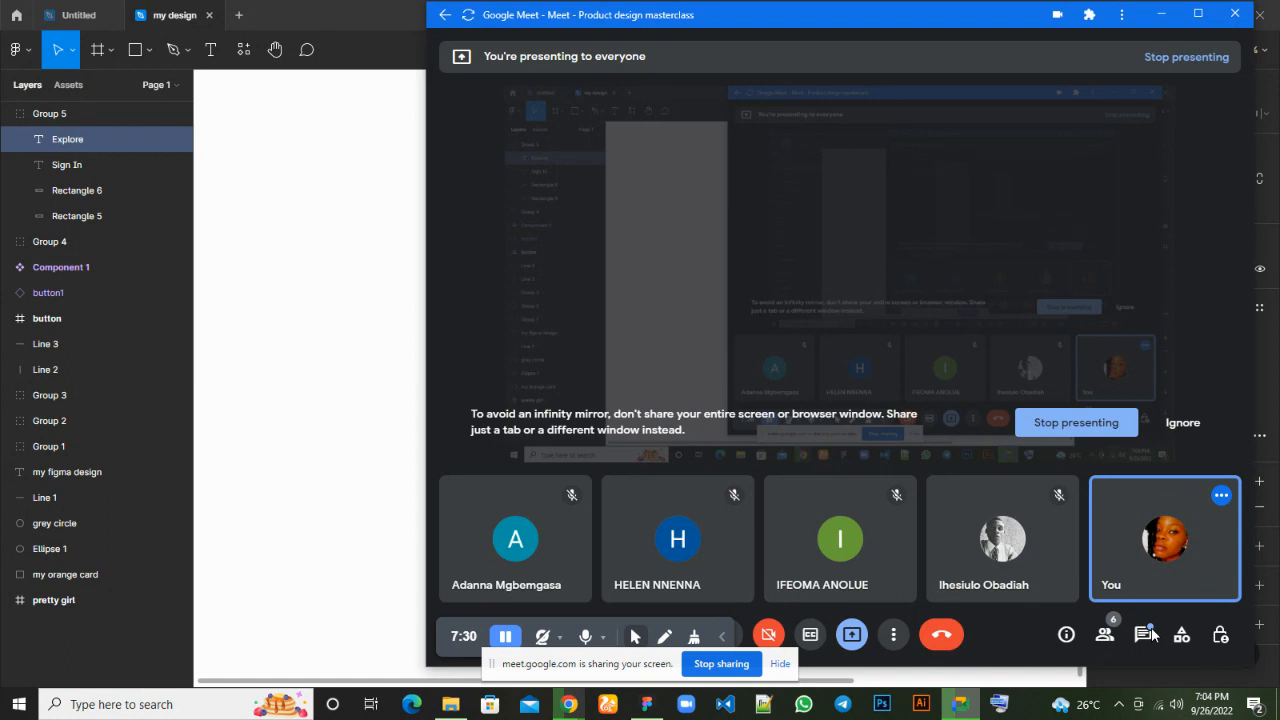
pyautogui.click(1148, 646)
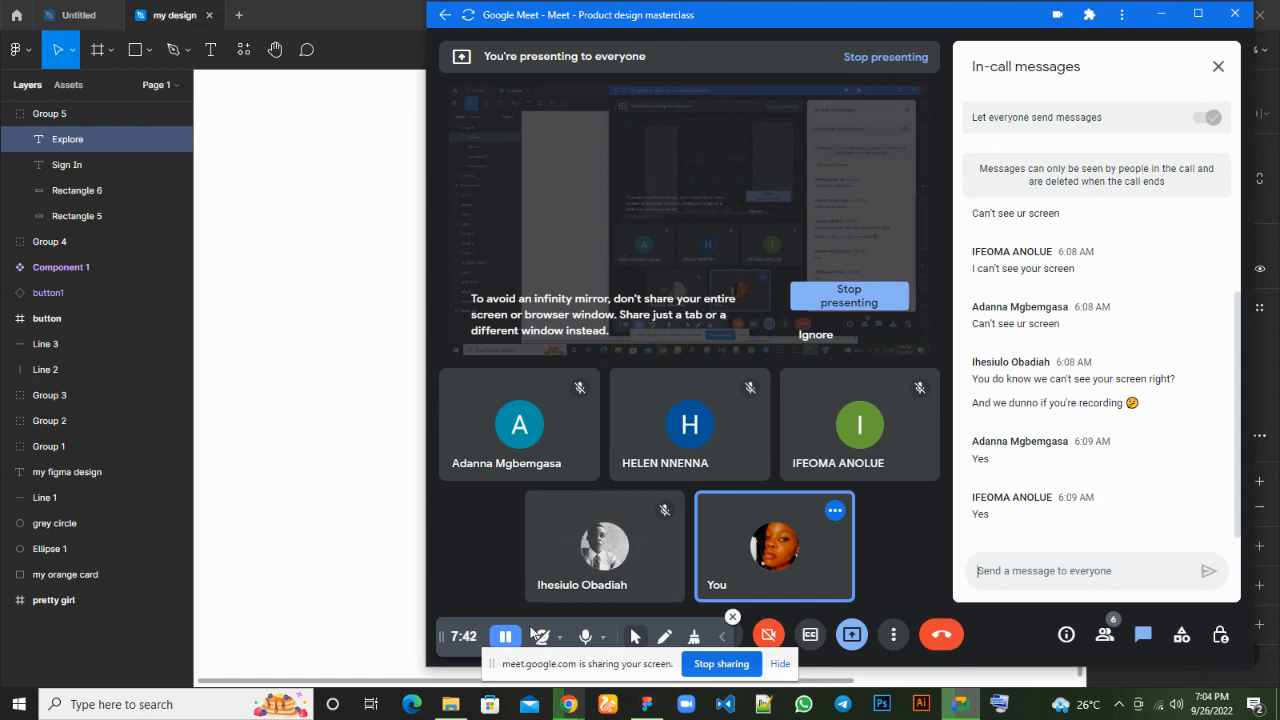
pyautogui.click(1218, 66)
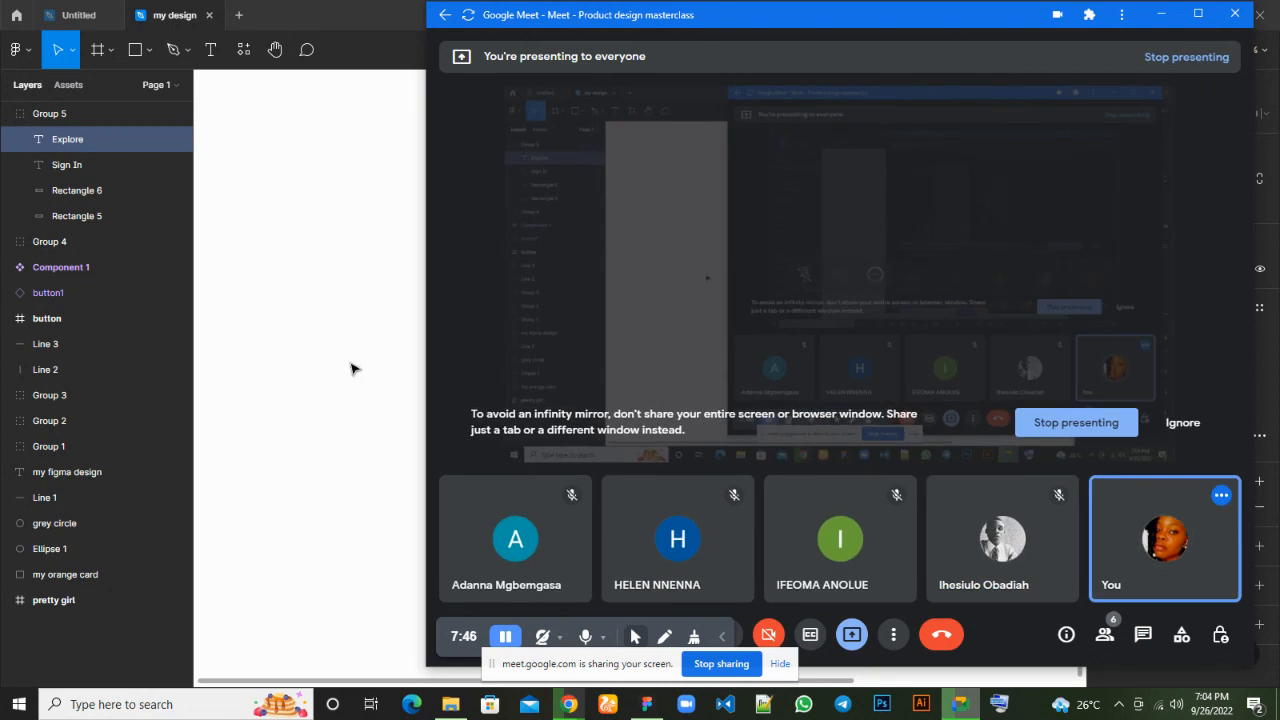
pyautogui.click(333, 367)
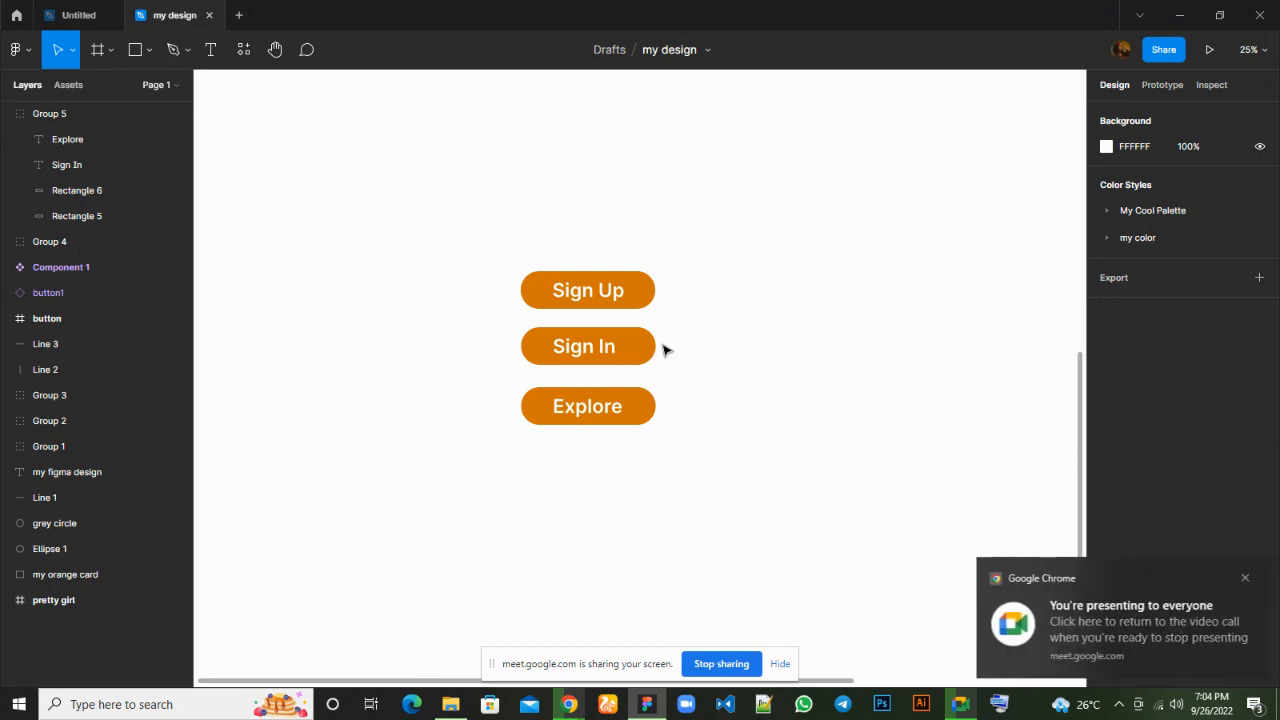
pyautogui.click(1245, 581)
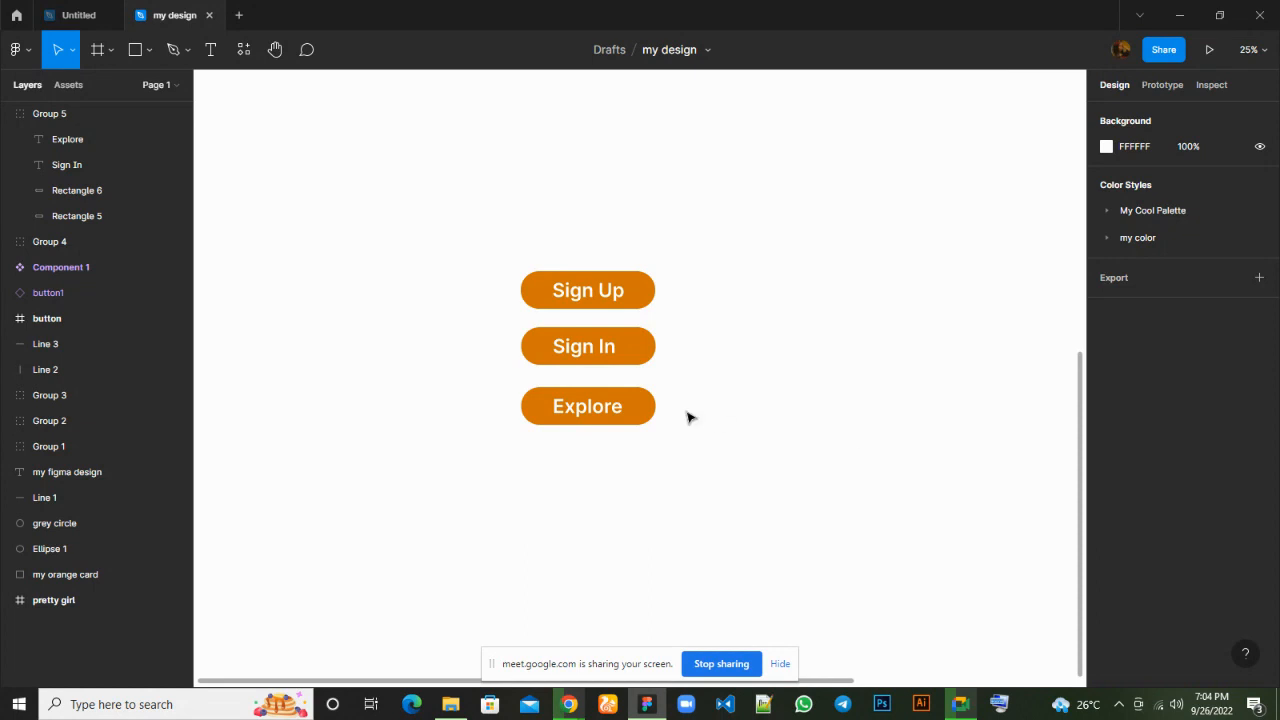
# Group the "Explore" text with its own rectangle, Rectangle 6, inside Group 5.
pyautogui.click(604, 410)
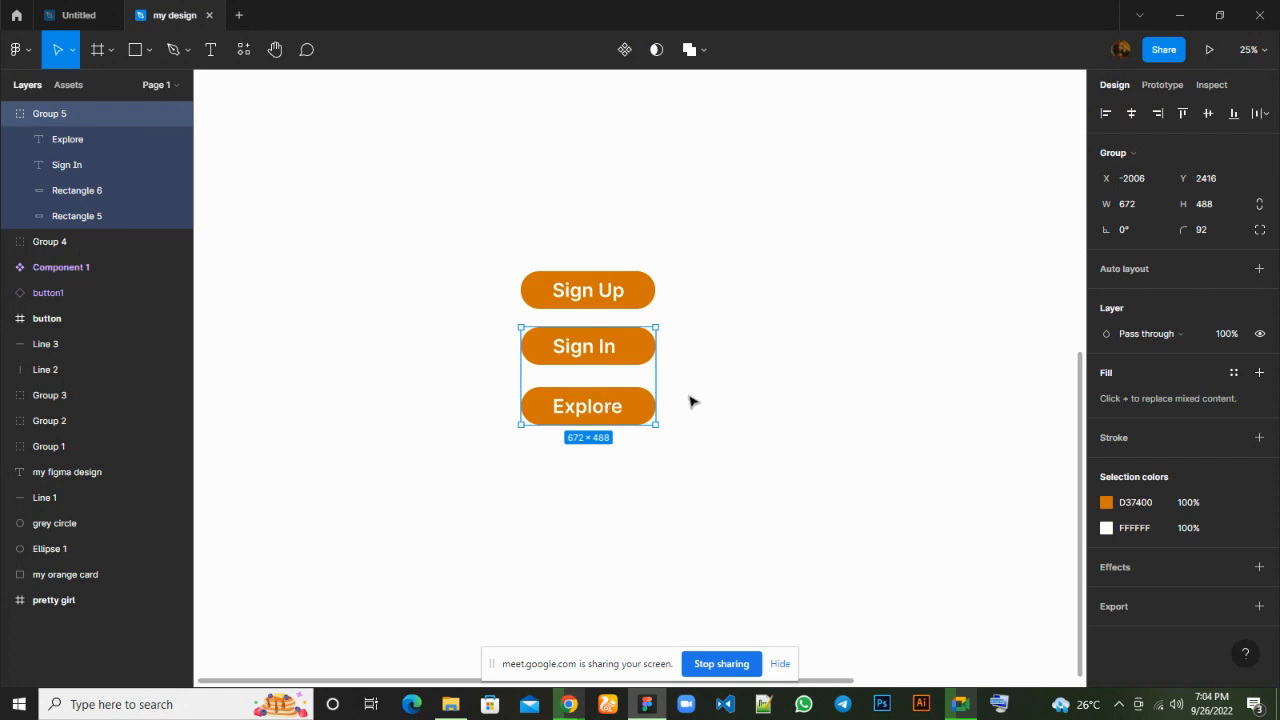
pyautogui.click(66, 136)
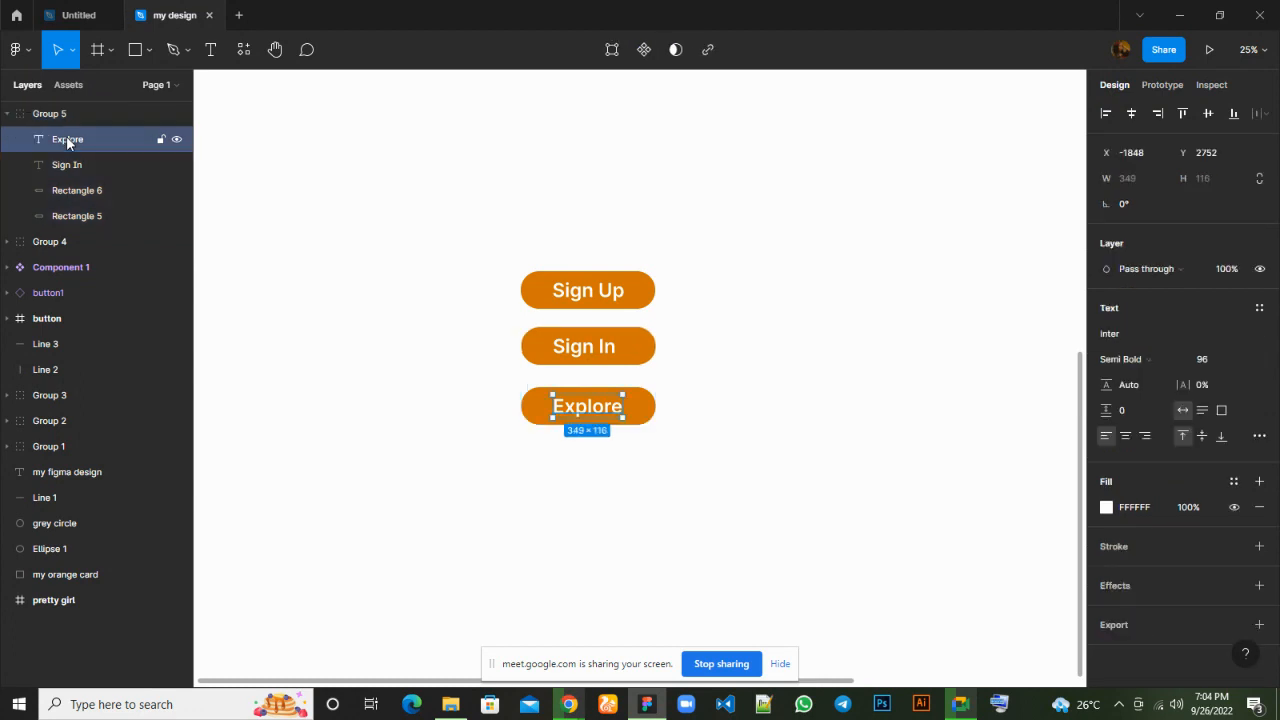
pyautogui.keyDown('shift'); pyautogui.click(89, 187); pyautogui.keyUp('shift')
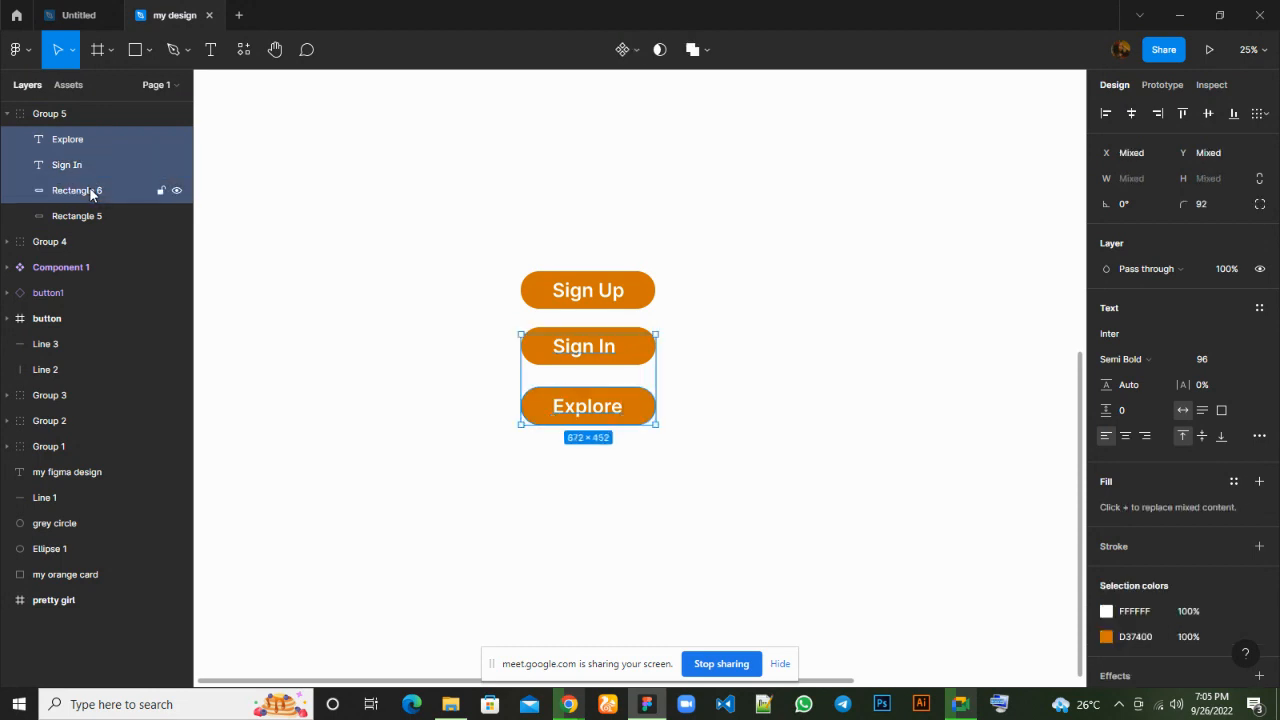
pyautogui.keyDown('shift'); pyautogui.click(89, 187); pyautogui.keyUp('shift')
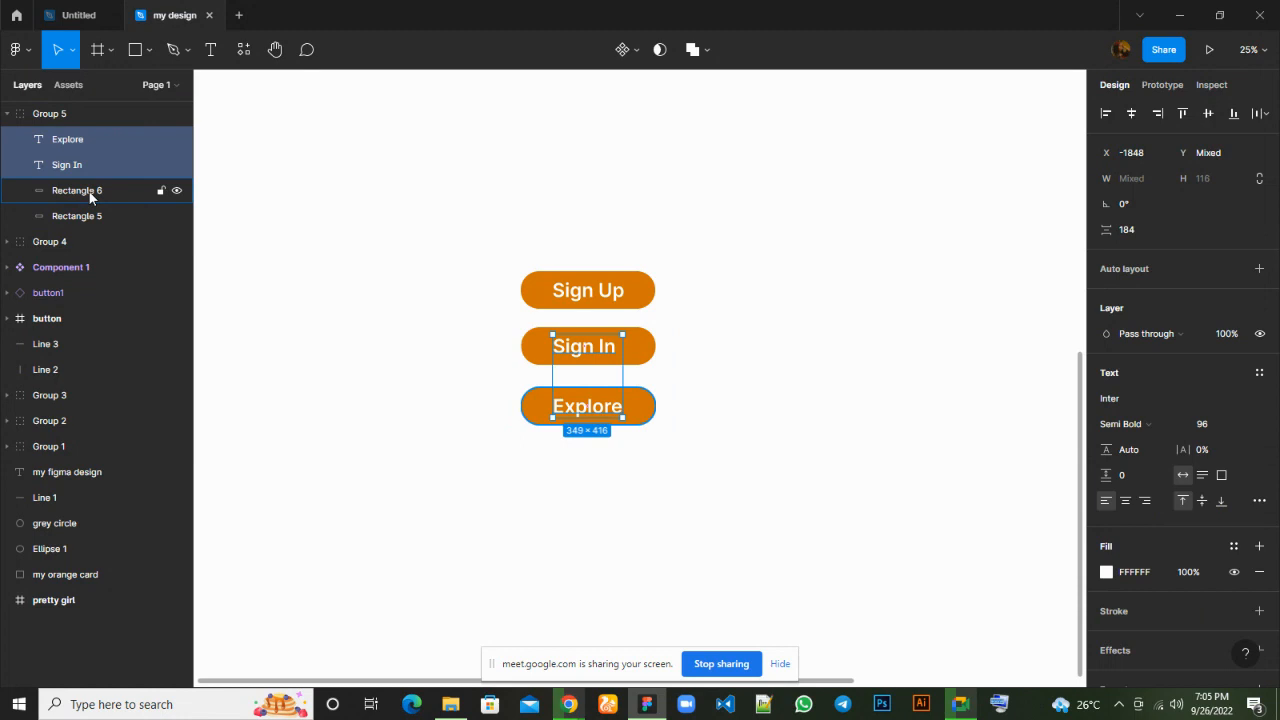
pyautogui.click(89, 192)
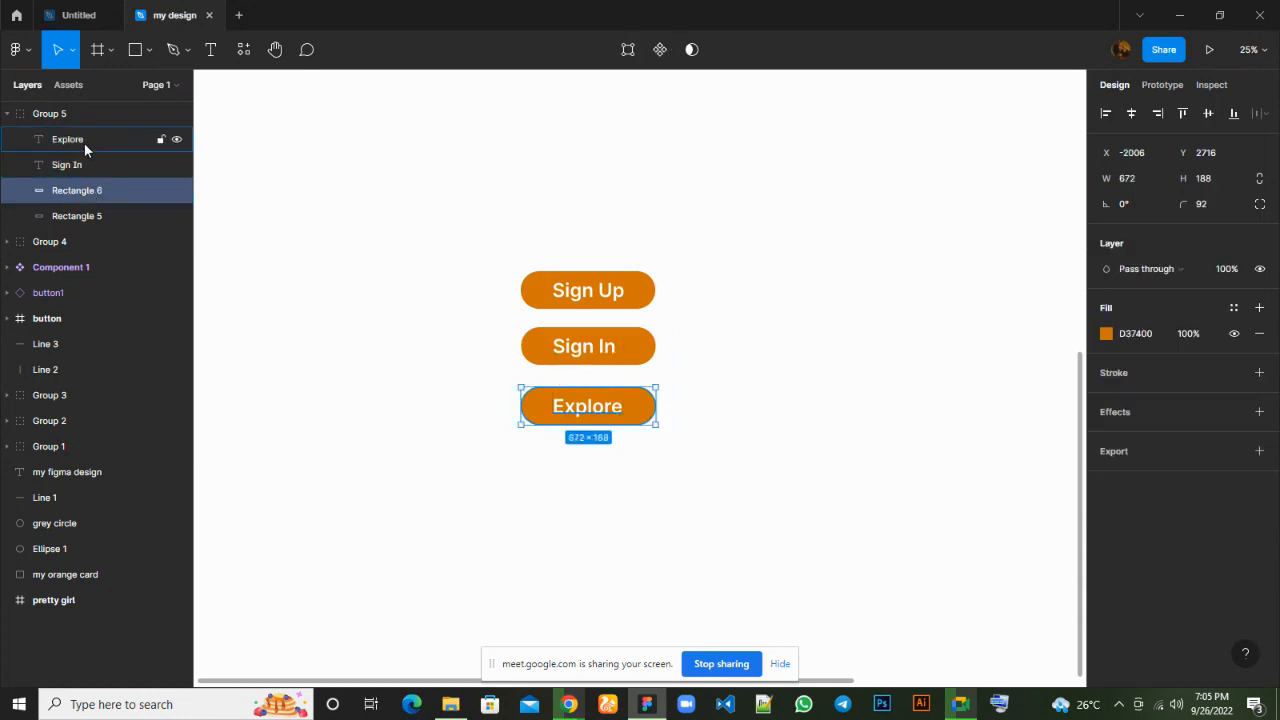
pyautogui.keyDown('shift'); pyautogui.click(84, 142); pyautogui.keyUp('shift')
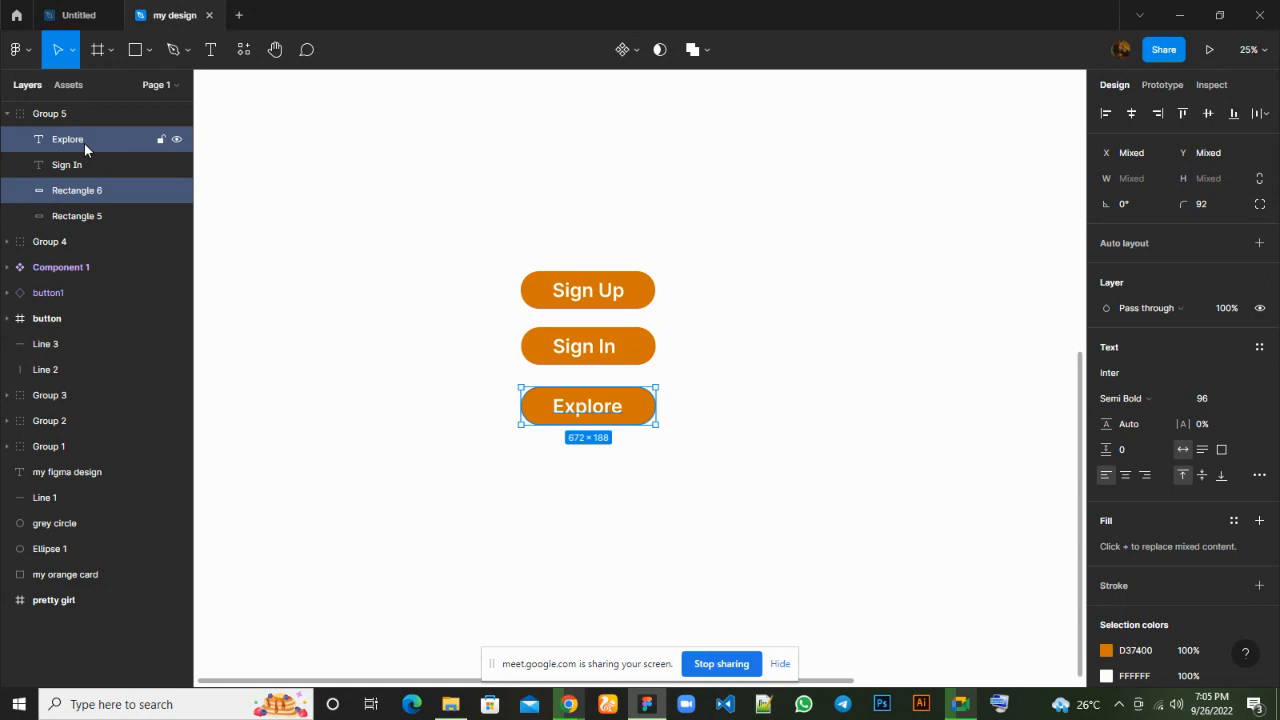
pyautogui.hotkey('ctrl', 'g')
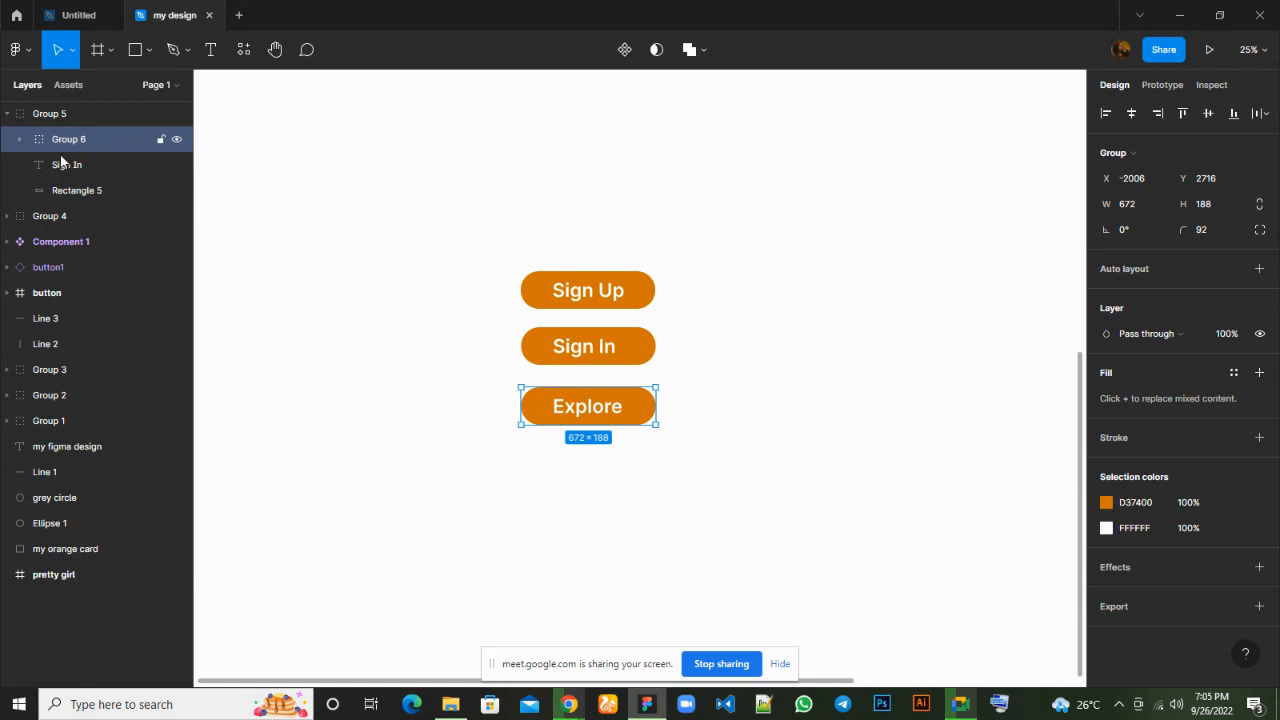
# Move the Explore button's group out of Group 5 to the highest level of the layer order and collapse Group 5.
pyautogui.click(65, 165)
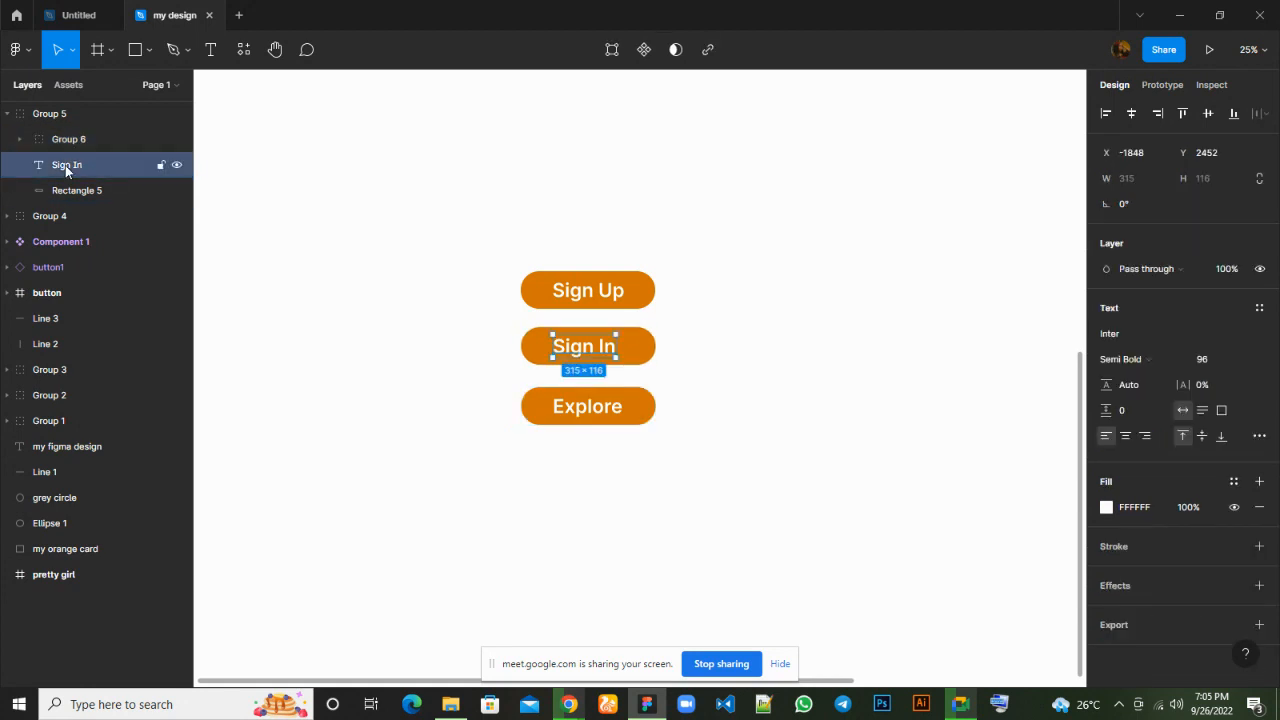
pyautogui.moveTo(69, 148); pyautogui.dragTo(62, 109)
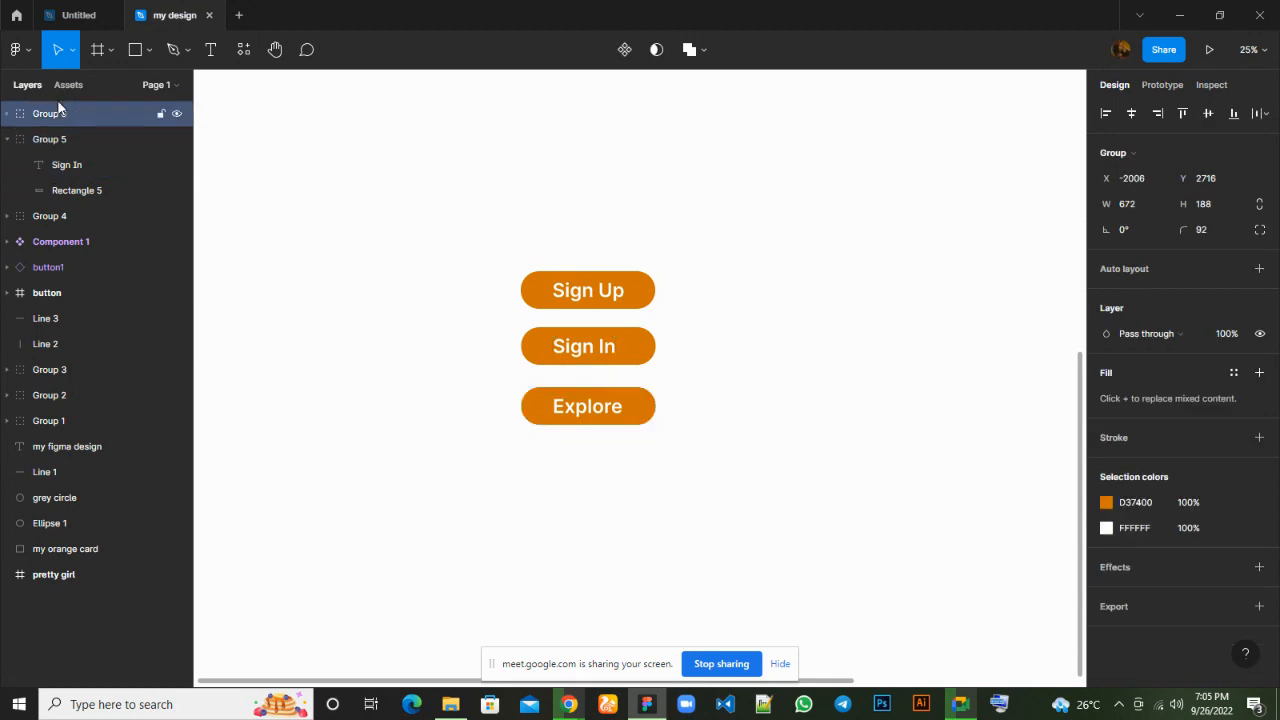
pyautogui.click(9, 141)
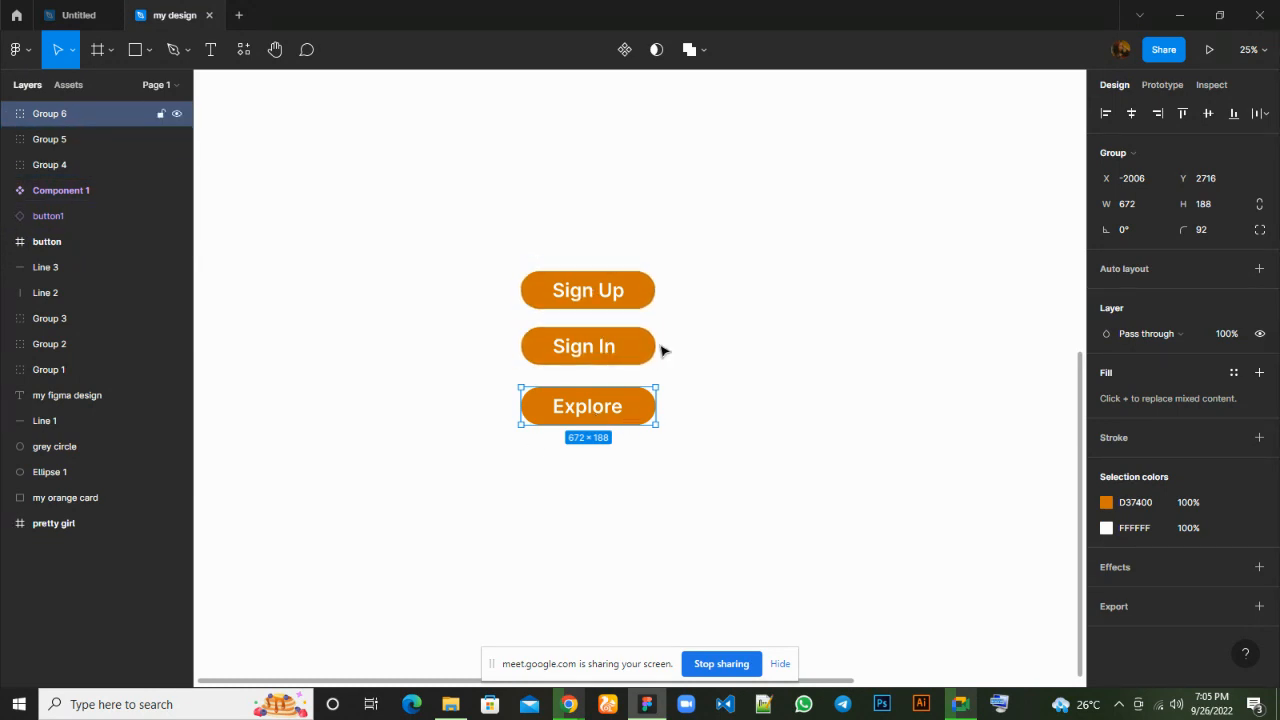
# Turn the Explore button group into a component on its own.
pyautogui.click(705, 472)
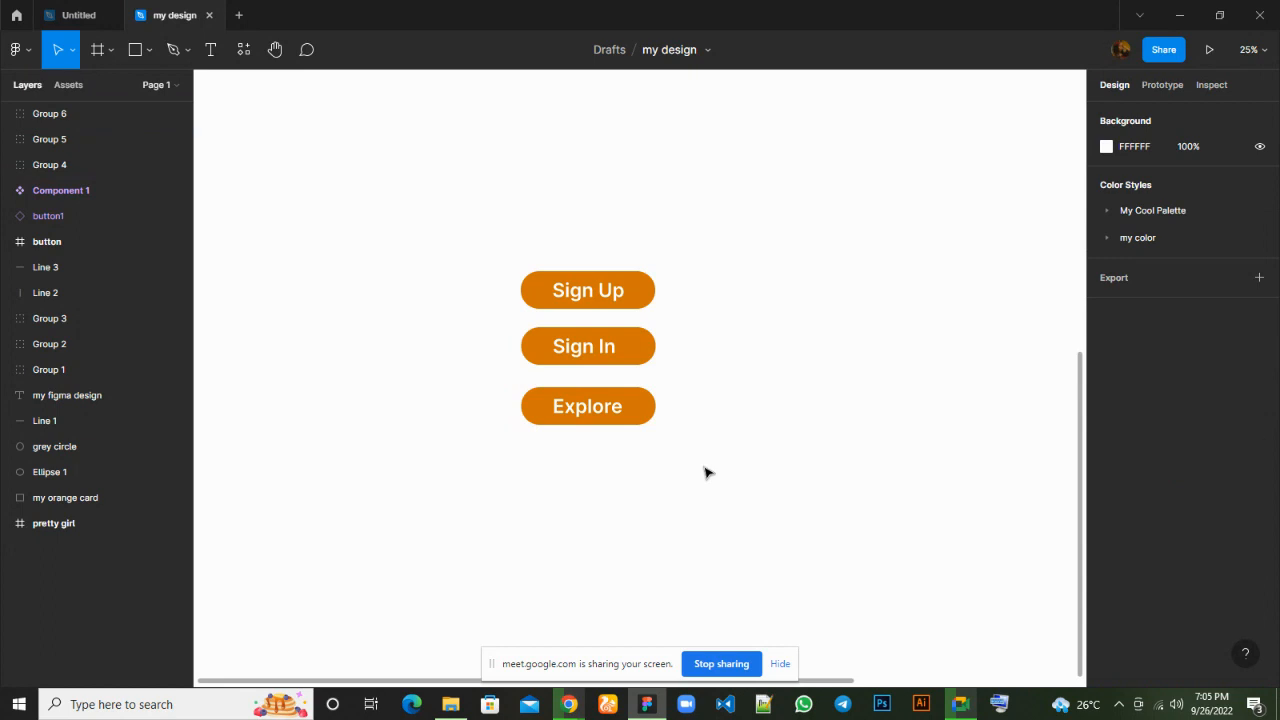
pyautogui.click(63, 113)
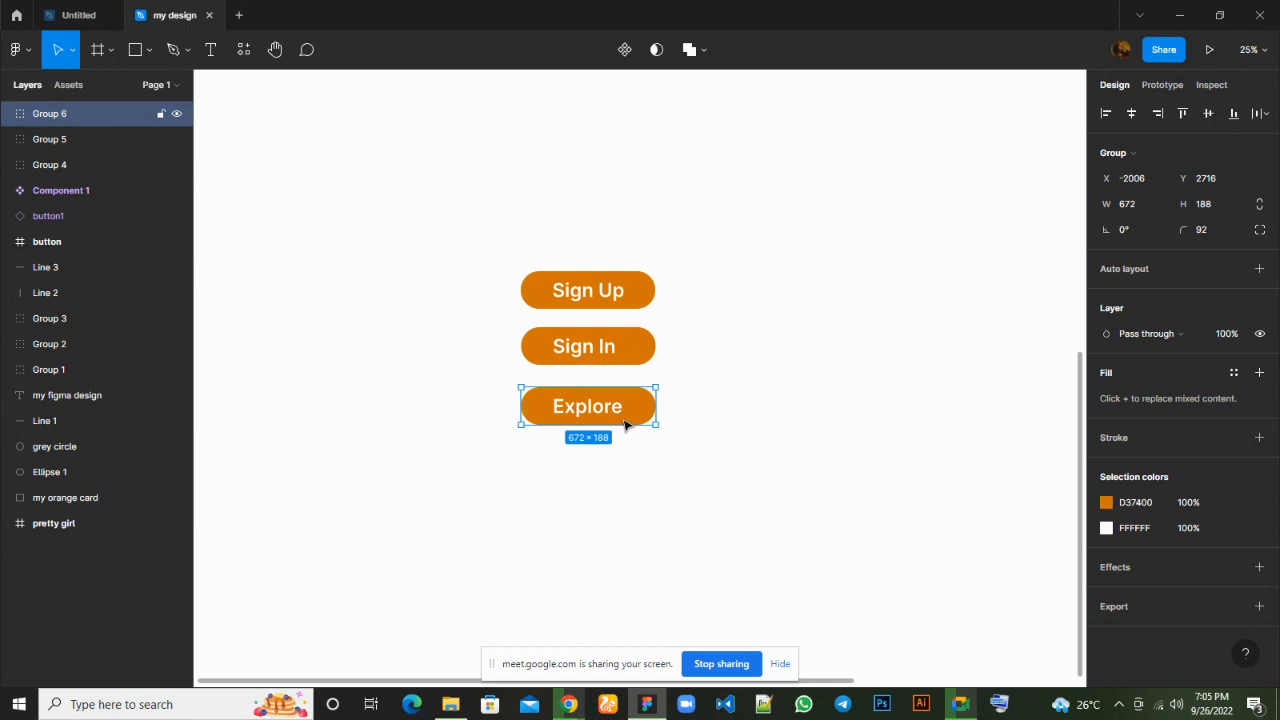
pyautogui.click(624, 50)
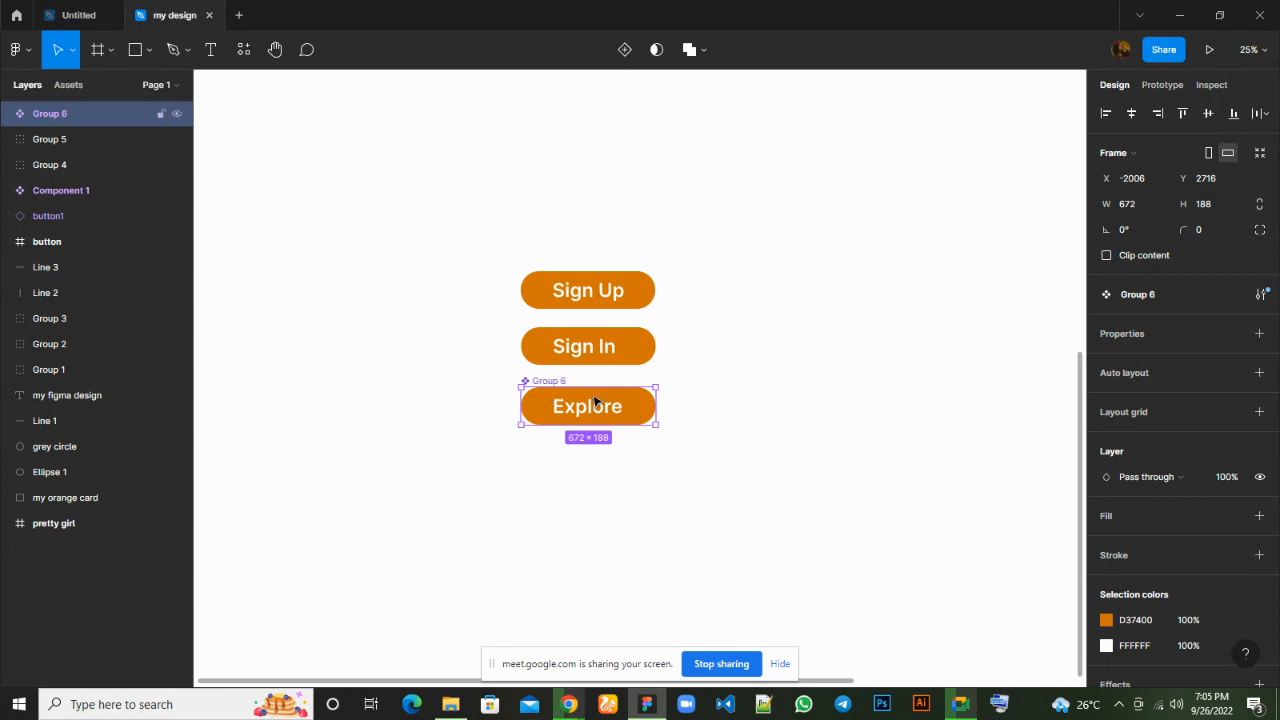
# Place an instance of the Explore component on the empty canvas above the buttons and delete it.
pyautogui.click(80, 87)
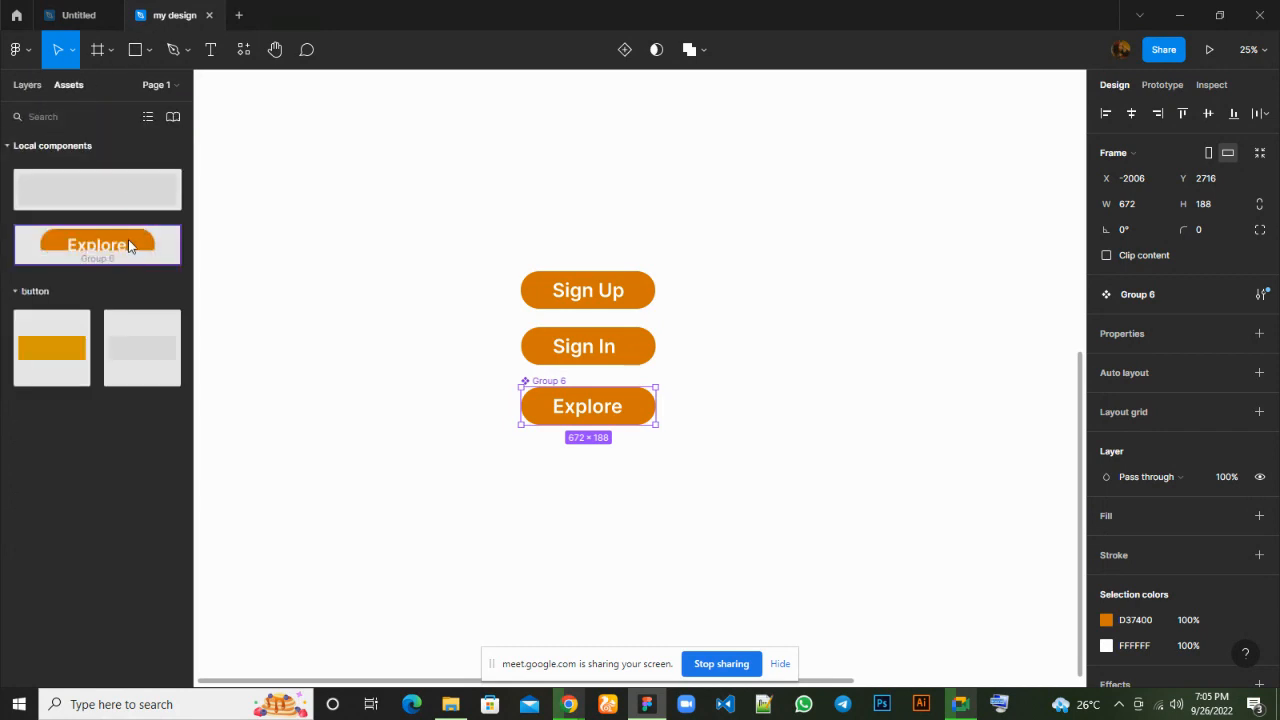
pyautogui.moveTo(128, 241); pyautogui.dragTo(826, 187)
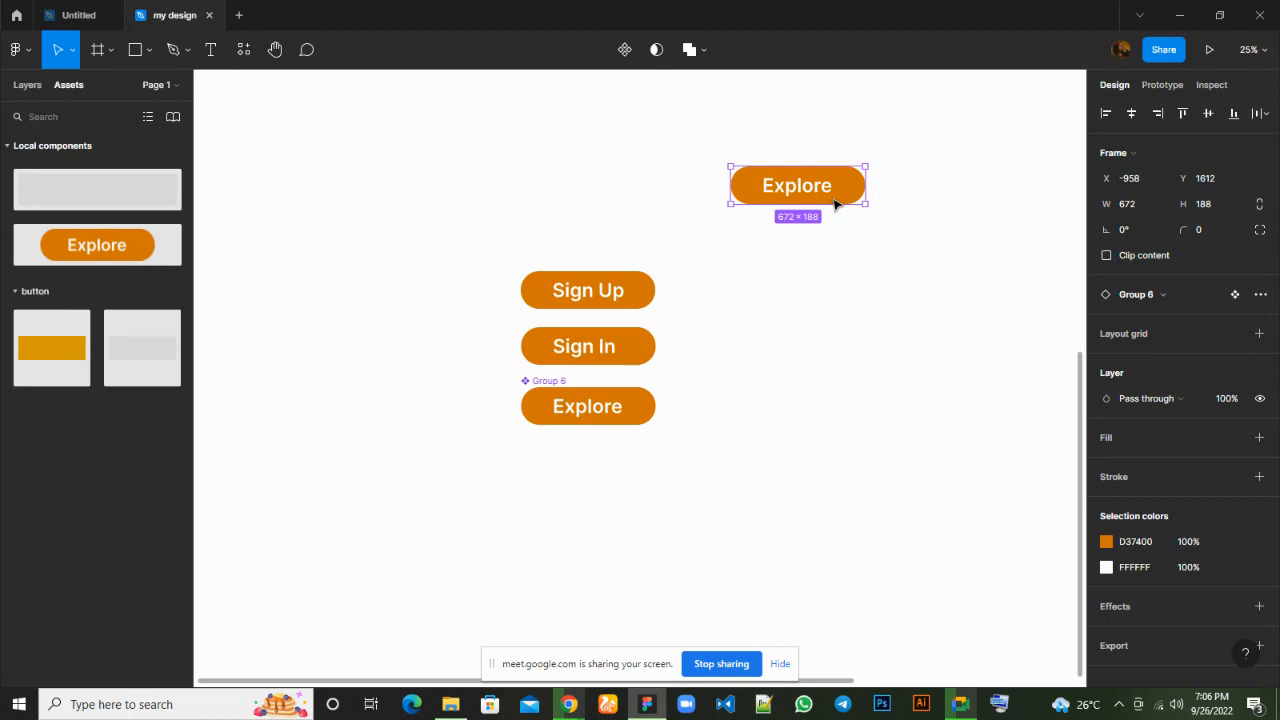
pyautogui.press('Delete')
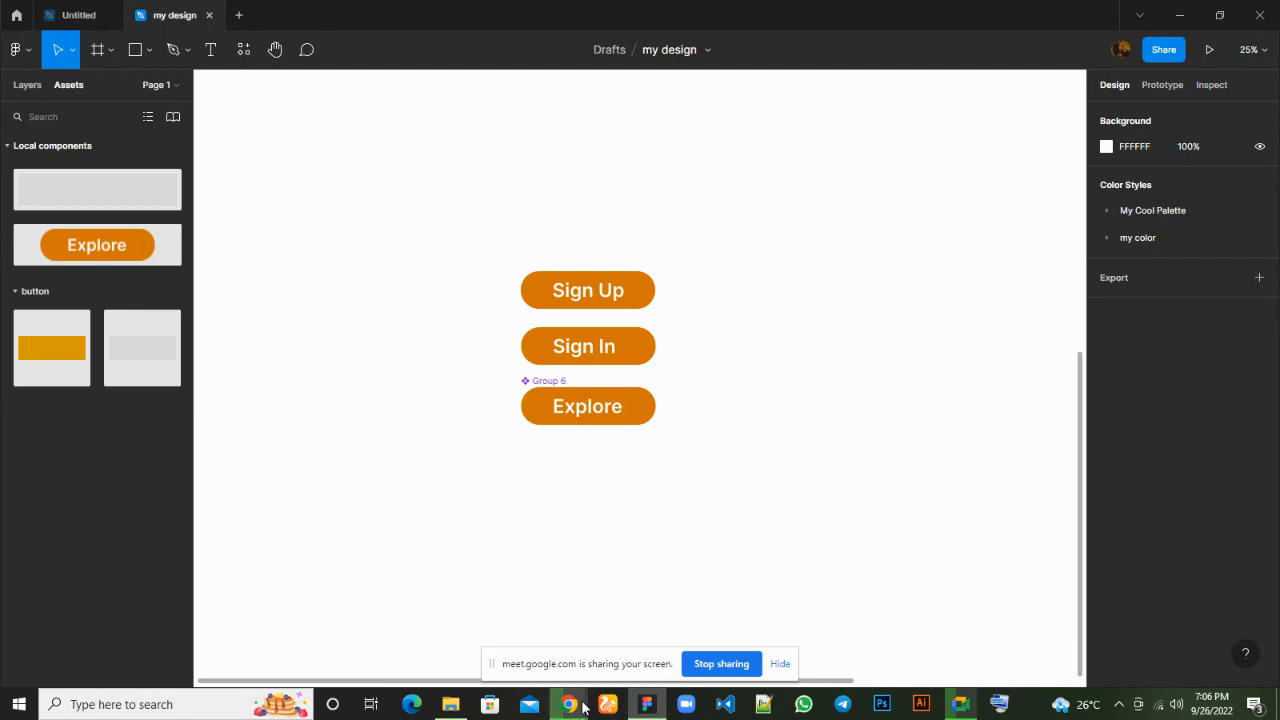
# Switch to the YouTube Studio page in Chrome, dismiss the presenting notification, and return to the Figma design.
pyautogui.moveTo(585, 707)
pyautogui.click(457, 661)
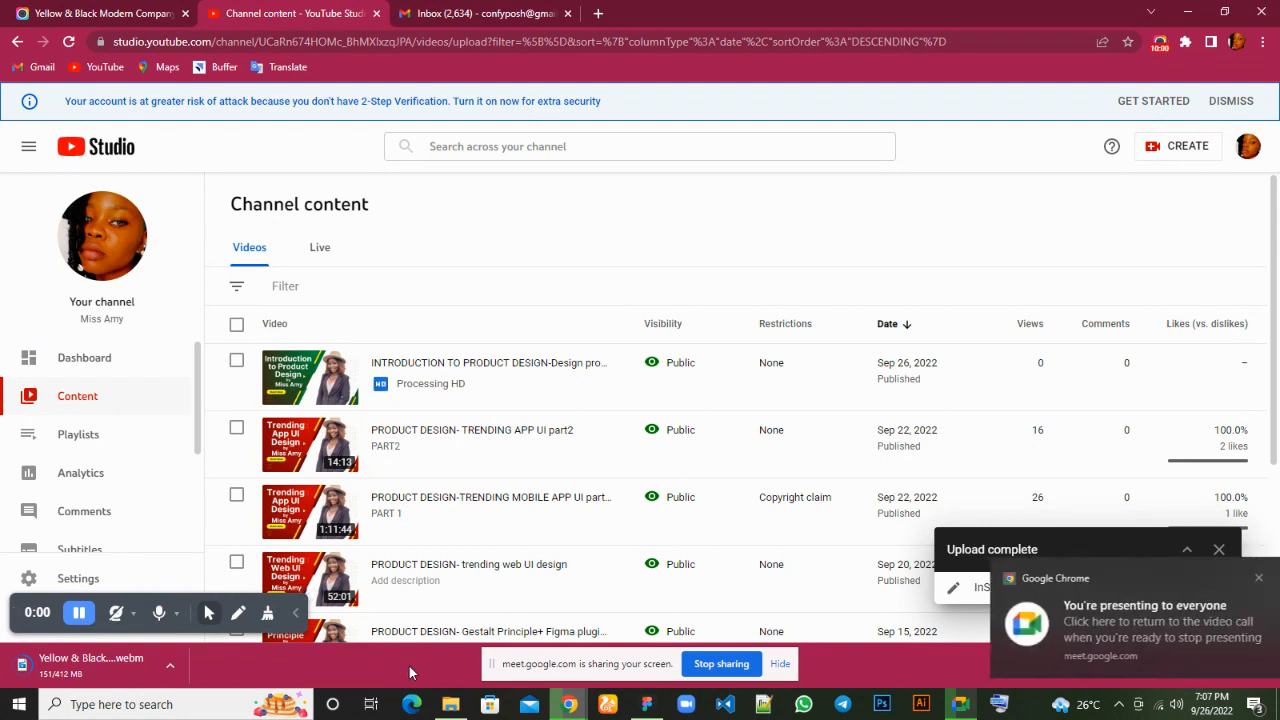
pyautogui.click(1246, 581)
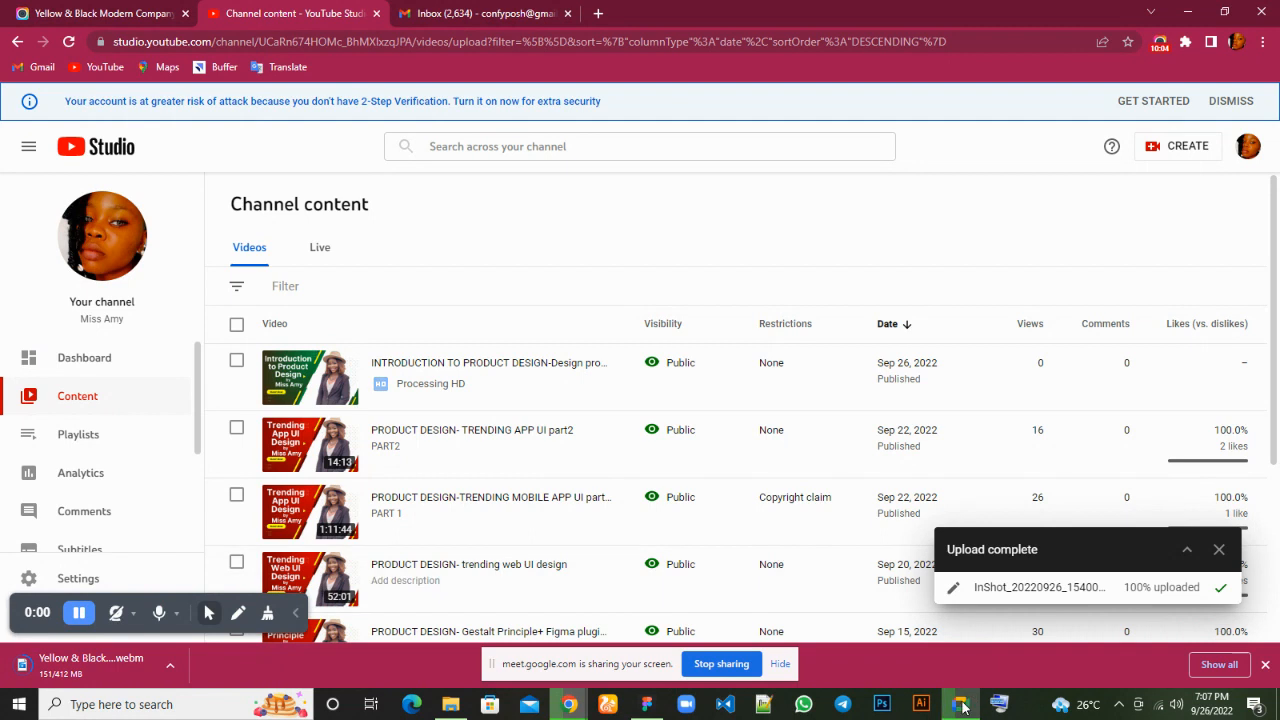
pyautogui.moveTo(960, 704)
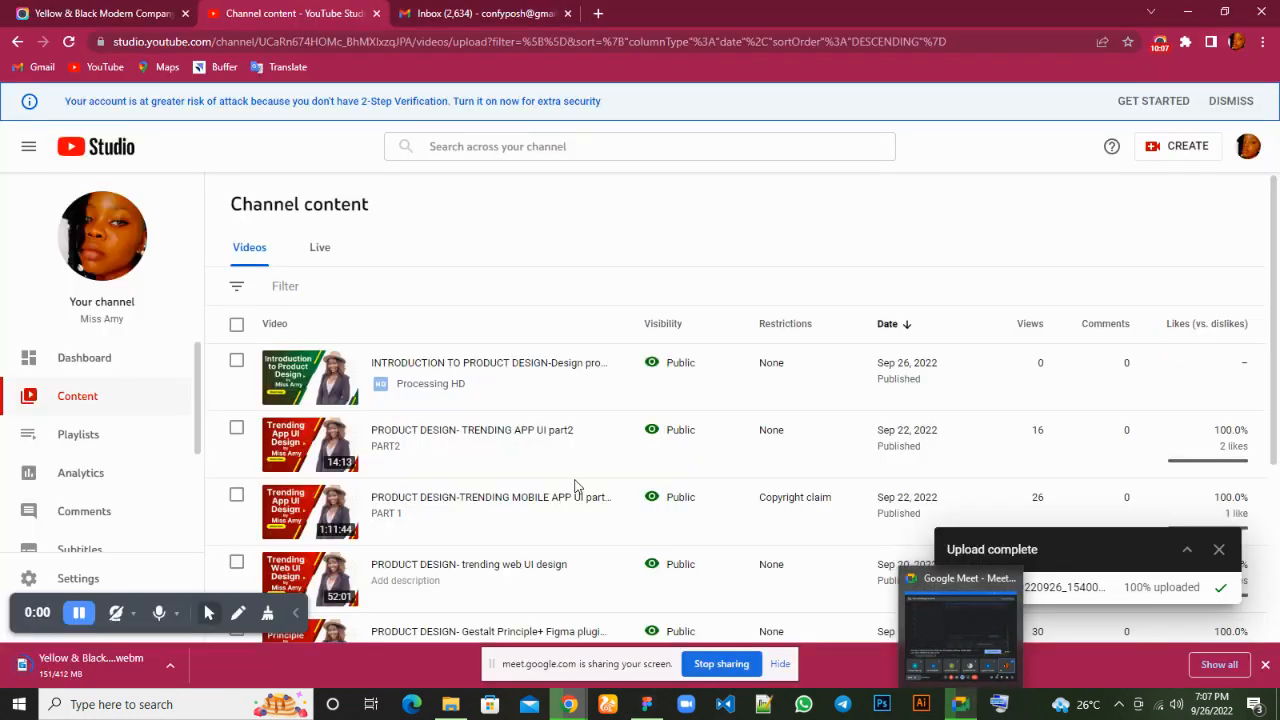
pyautogui.moveTo(647, 704)
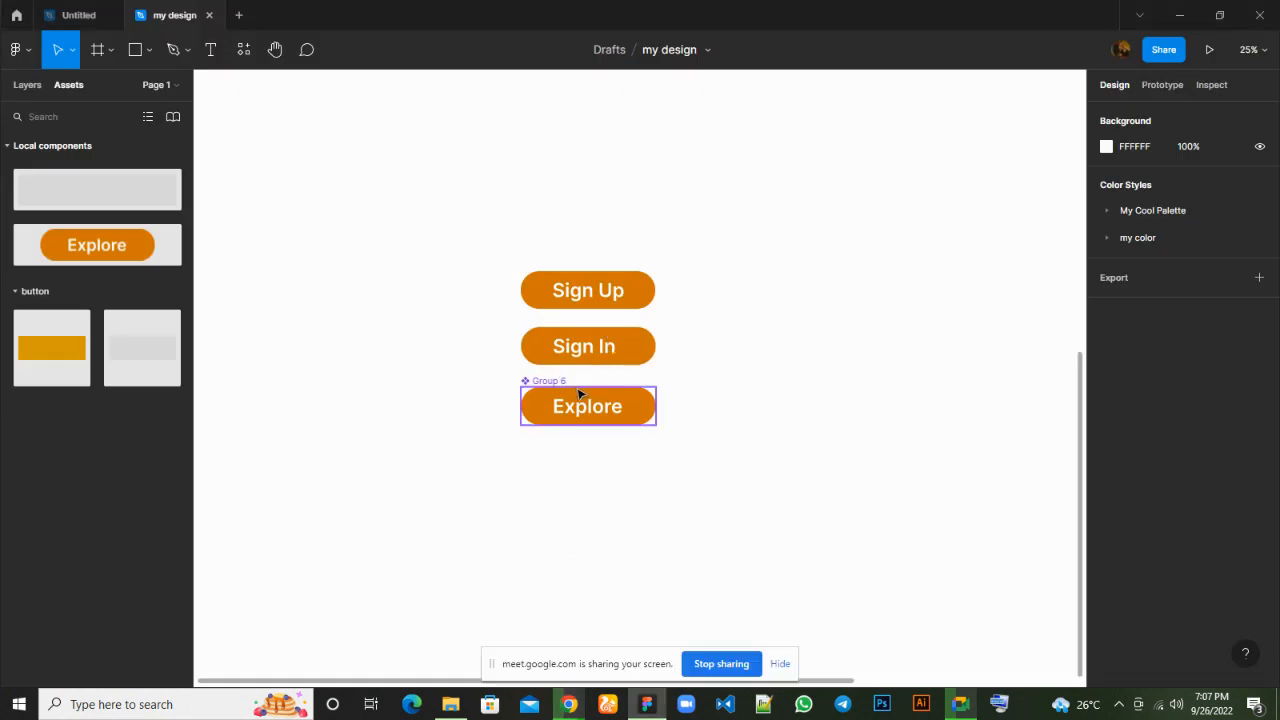
# Try selecting the Sign In and Sign Up groups together with the Explore component.
pyautogui.click(585, 336)
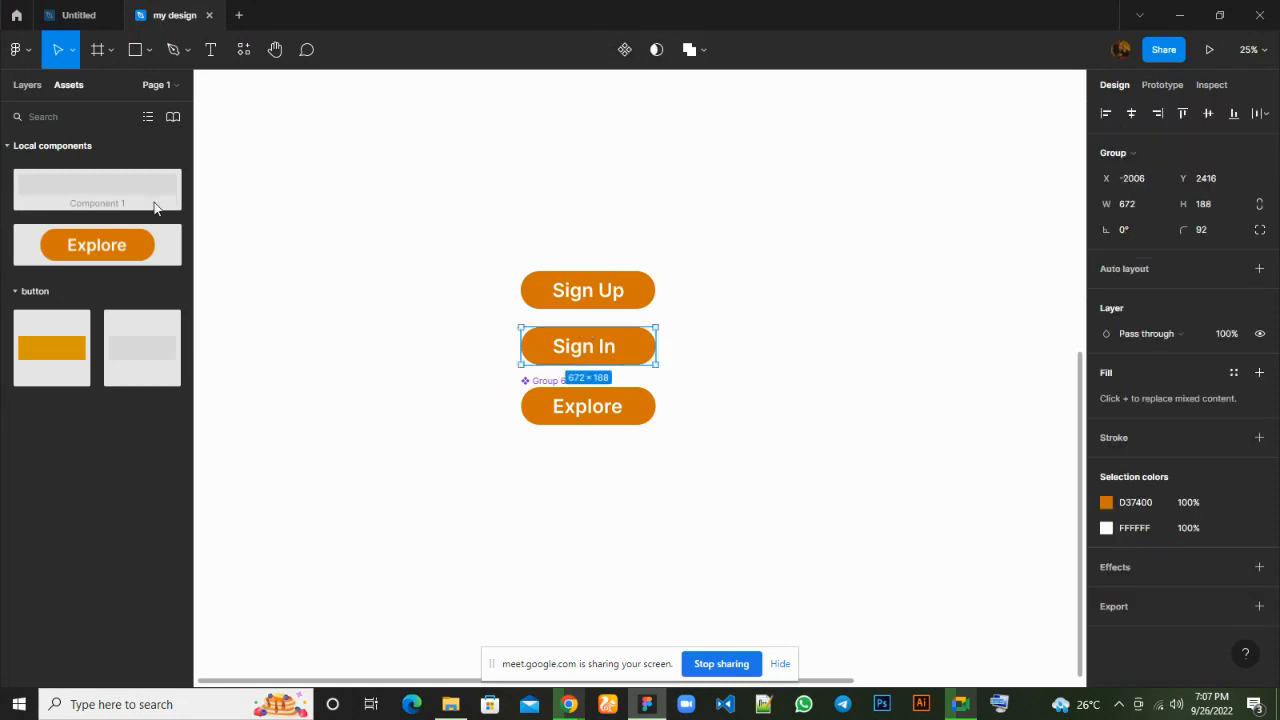
pyautogui.click(32, 92)
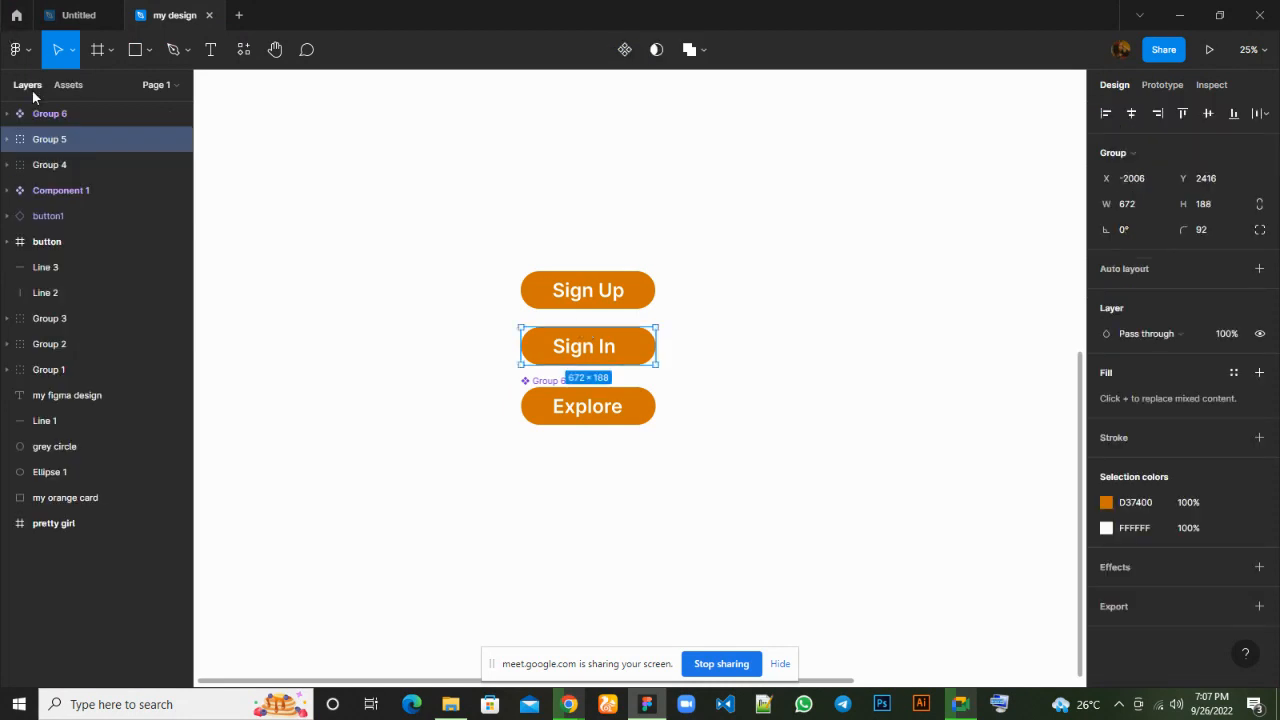
pyautogui.keyDown('shift'); pyautogui.click(608, 281); pyautogui.keyUp('shift')
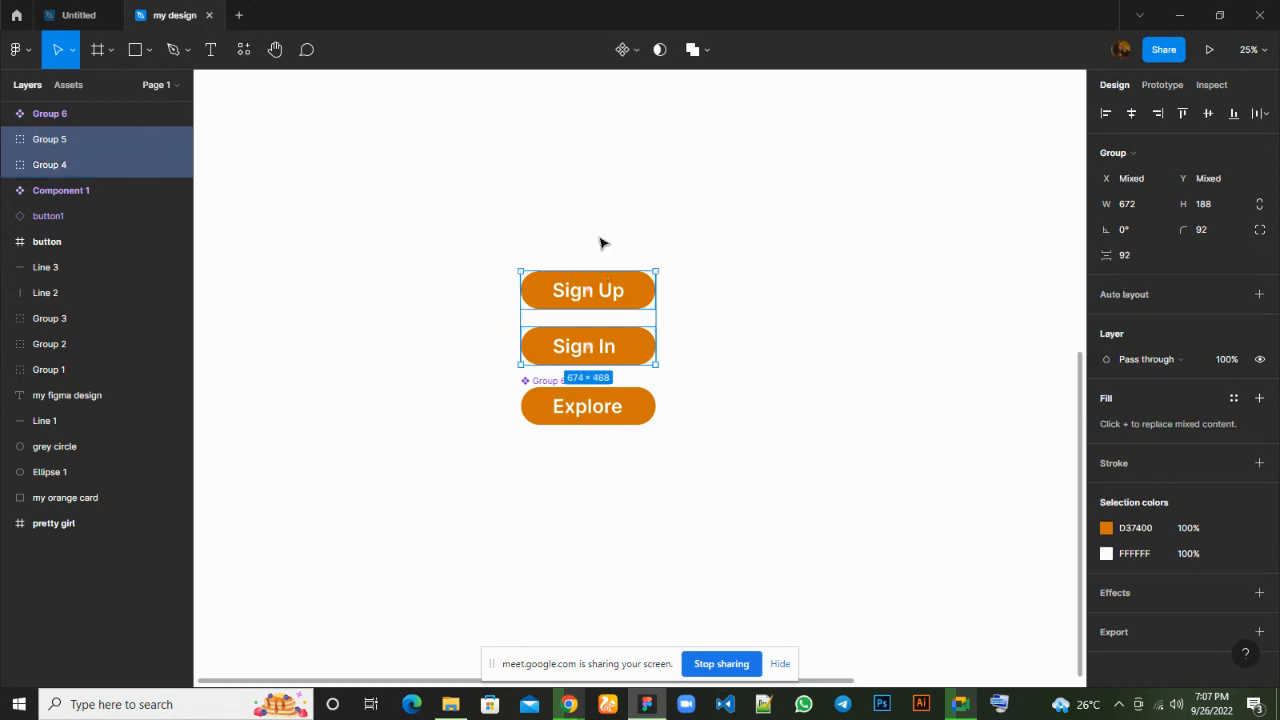
pyautogui.keyDown('shift'); pyautogui.click(640, 397); pyautogui.keyUp('shift')
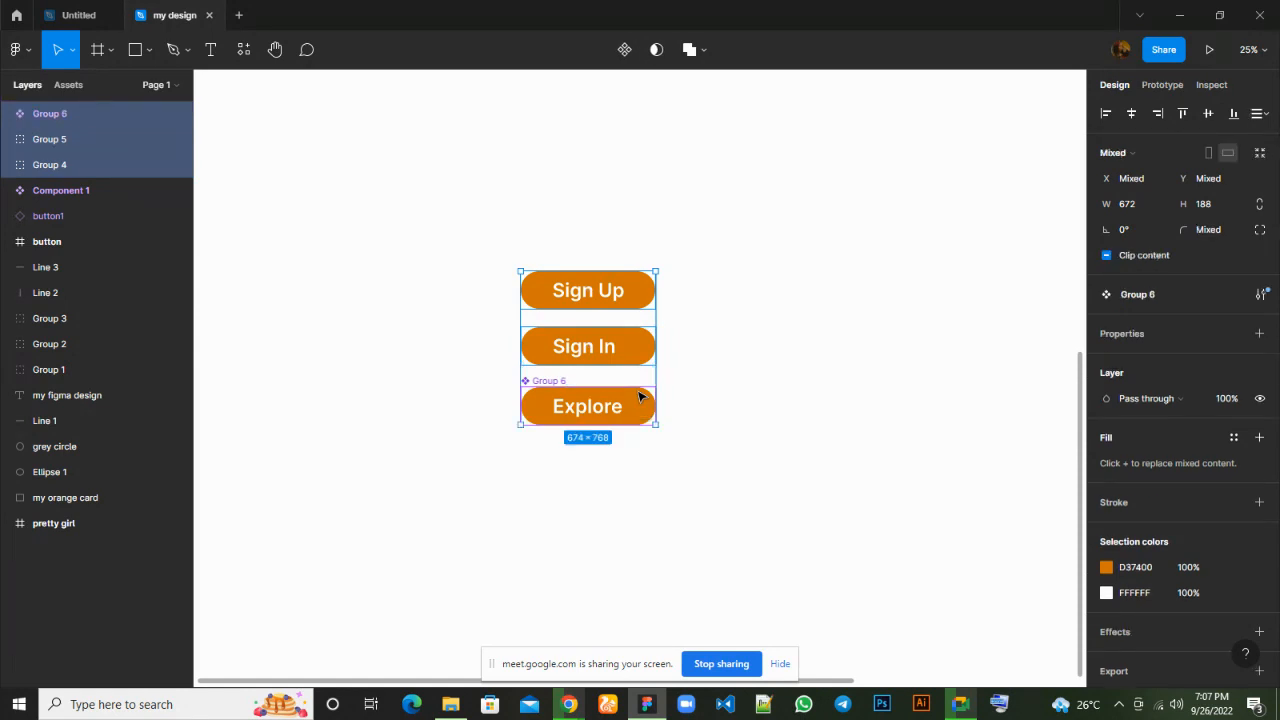
pyautogui.click(640, 397)
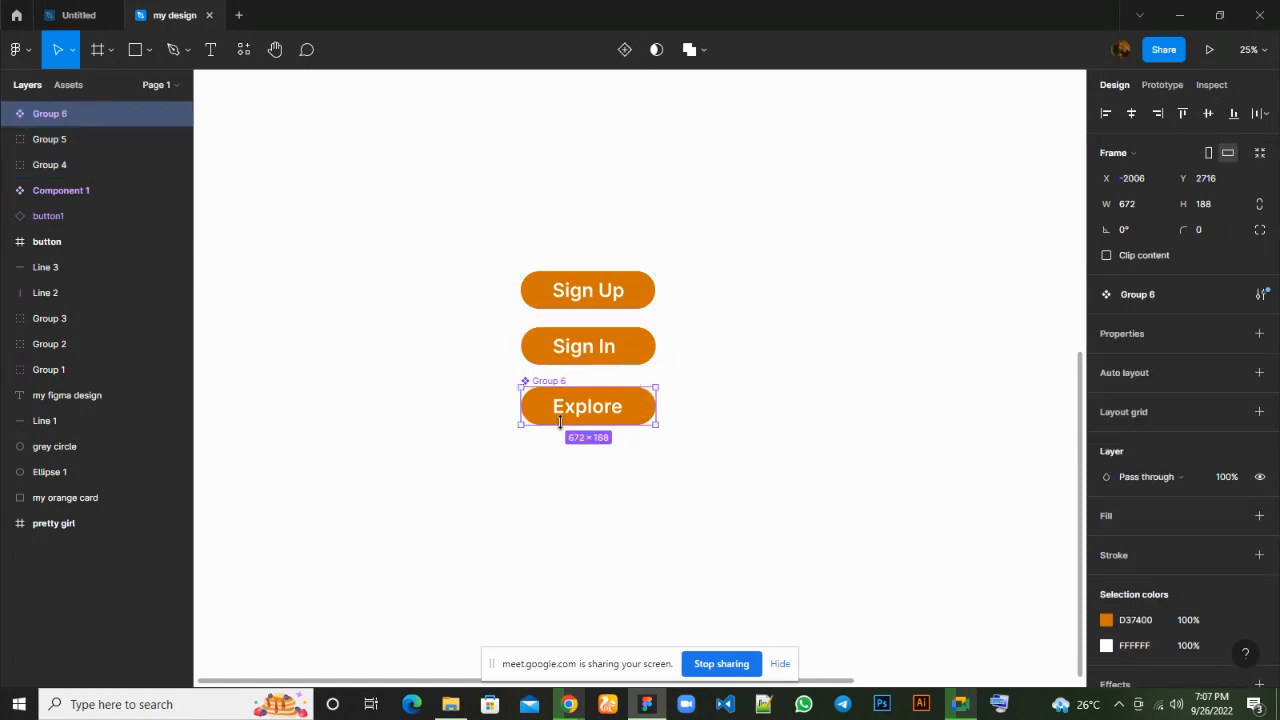
# Undo the recent changes back through the creation of the Explore component, so the button is a plain group again.
pyautogui.hotkey('ctrl', 'z')
pyautogui.hotkey('ctrl', 'z')
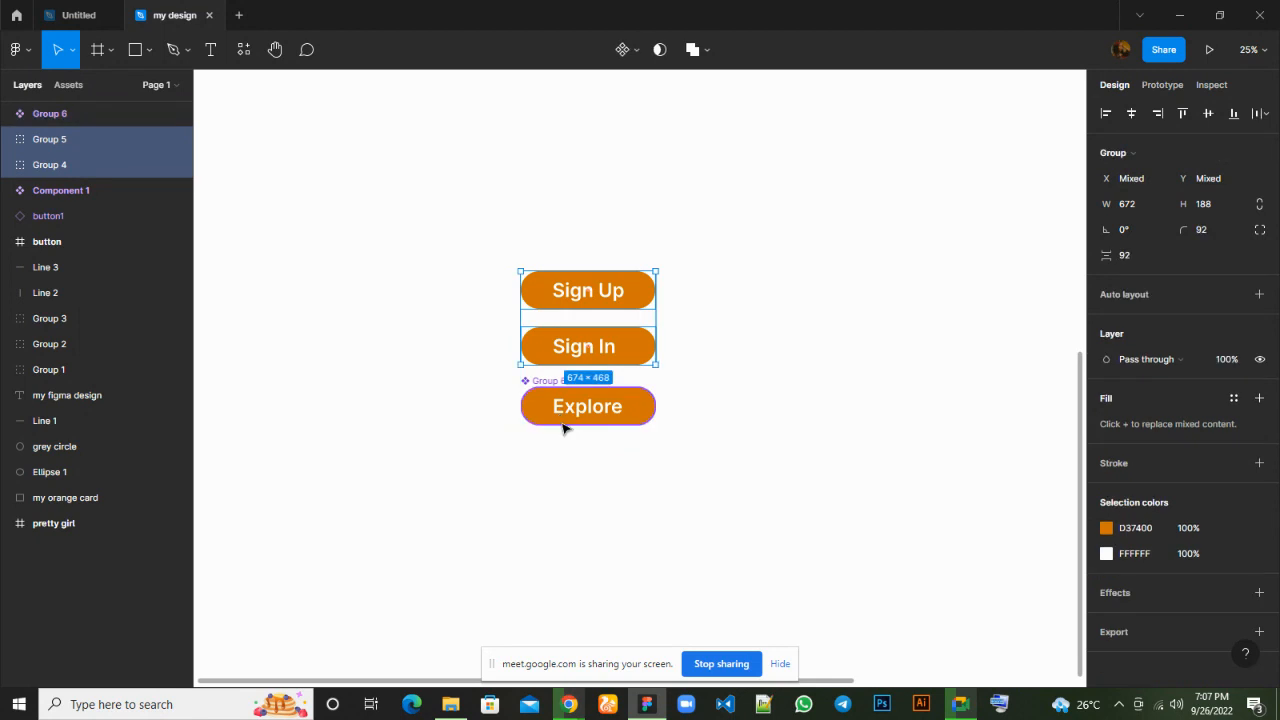
pyautogui.hotkey('ctrl', 'z')
pyautogui.hotkey('ctrl', 'z')
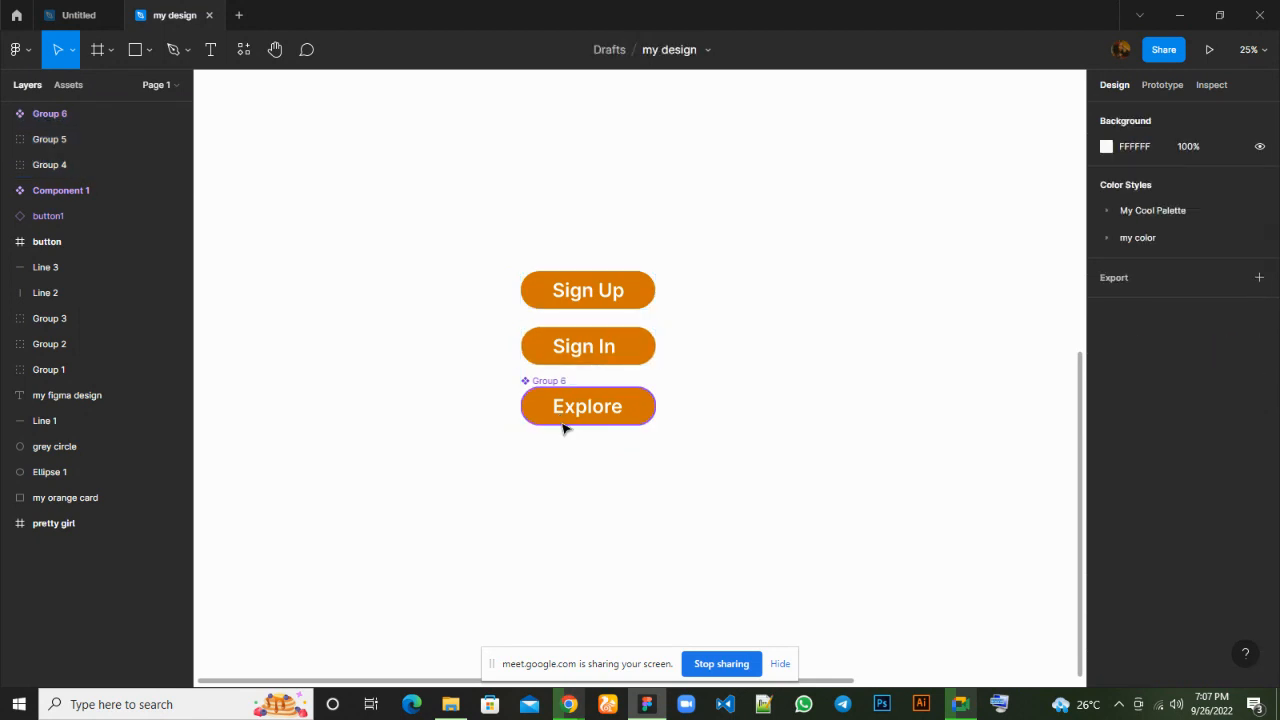
pyautogui.hotkey('ctrl', 'z')
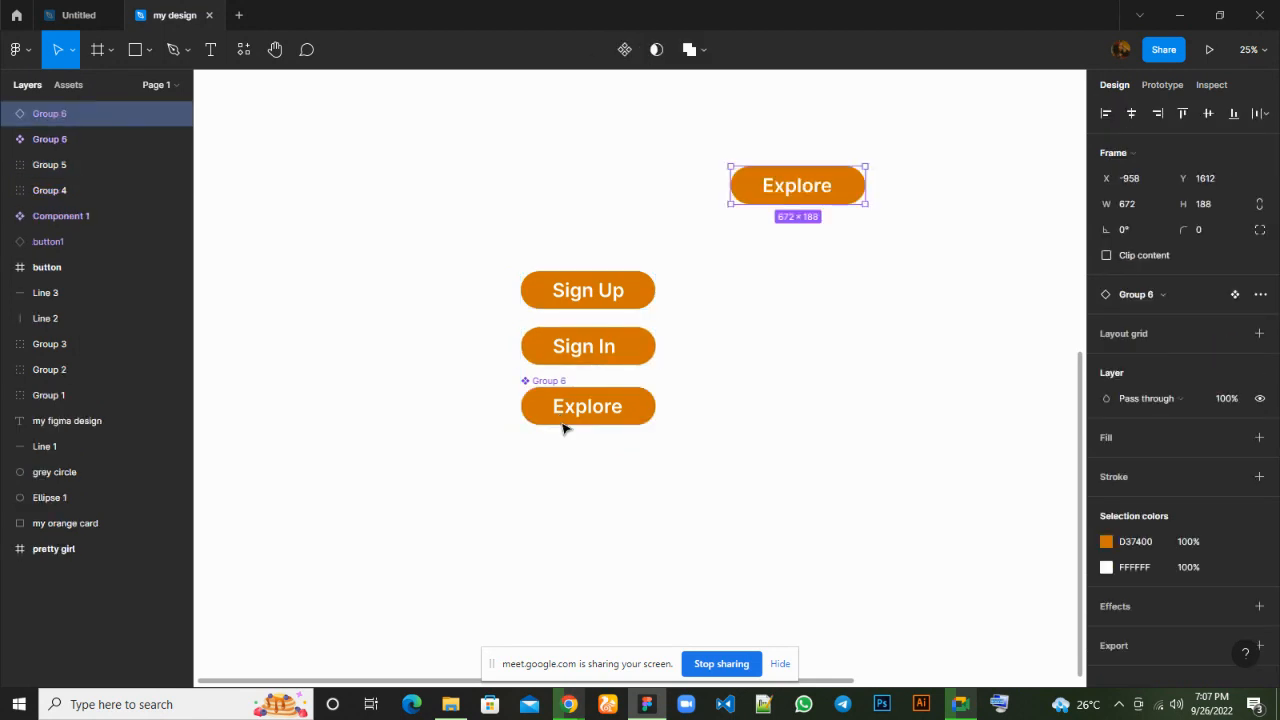
pyautogui.hotkey('ctrl', 'z')
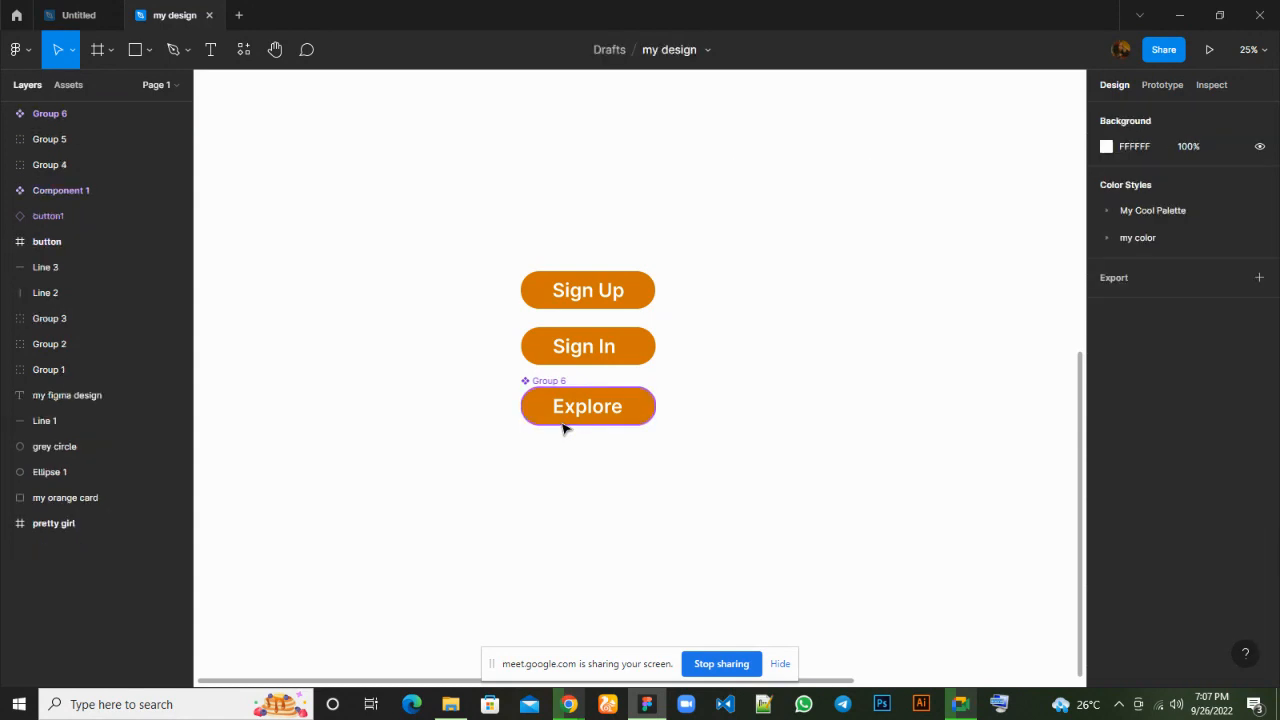
pyautogui.click(561, 423)
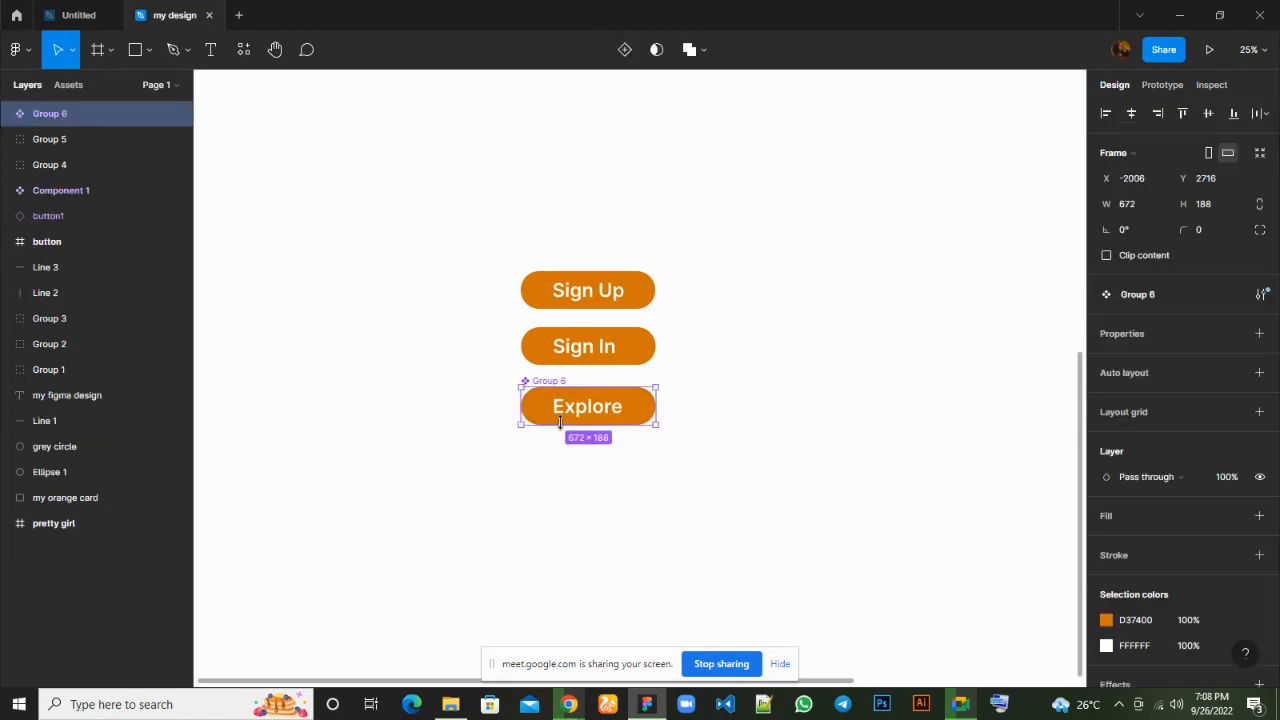
pyautogui.hotkey('ctrl', 'z')
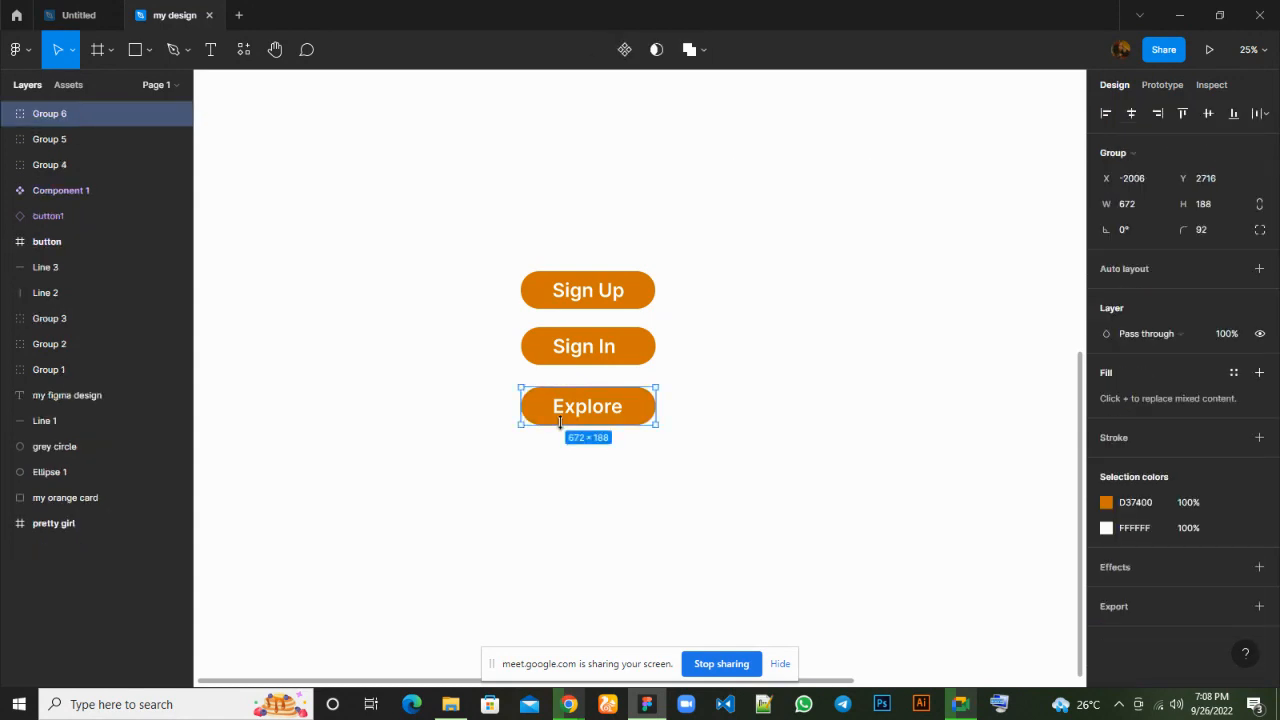
# Add the Sign In and Sign Up groups to the selected Explore group and create a component set from all three.
pyautogui.keyDown('shift'); pyautogui.click(595, 345); pyautogui.keyUp('shift')
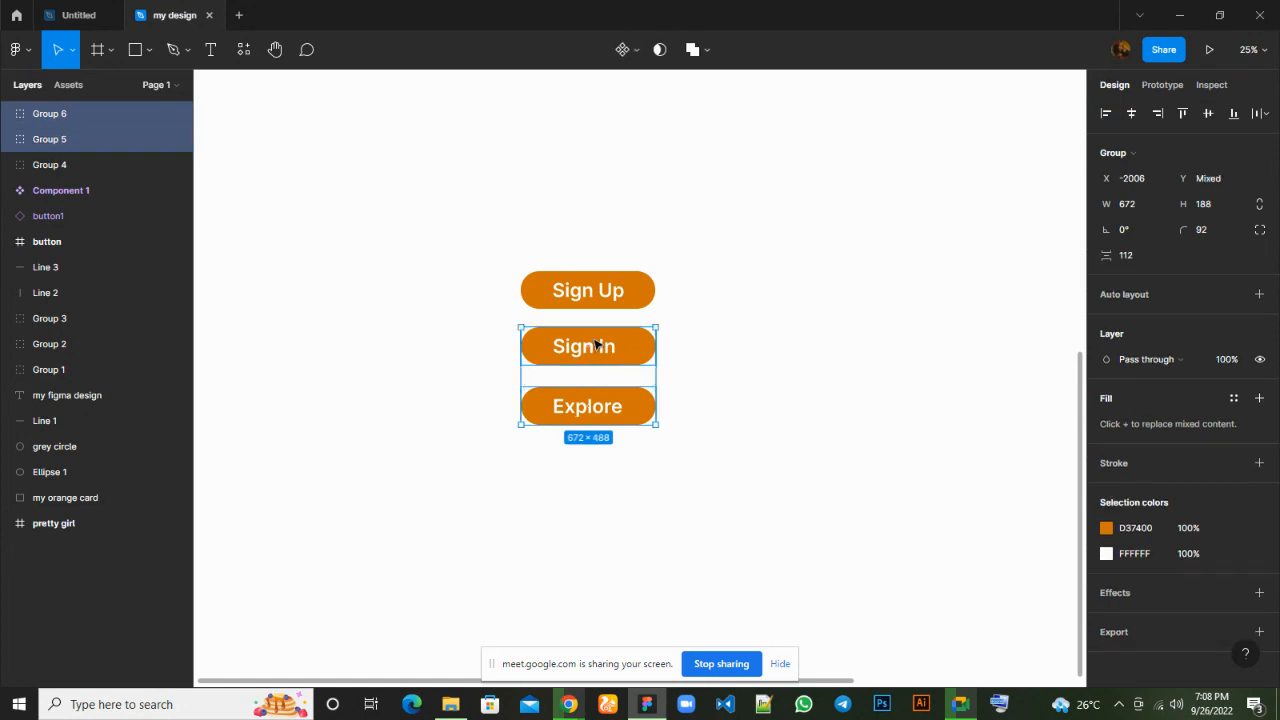
pyautogui.keyDown('shift'); pyautogui.click(597, 282); pyautogui.keyUp('shift')
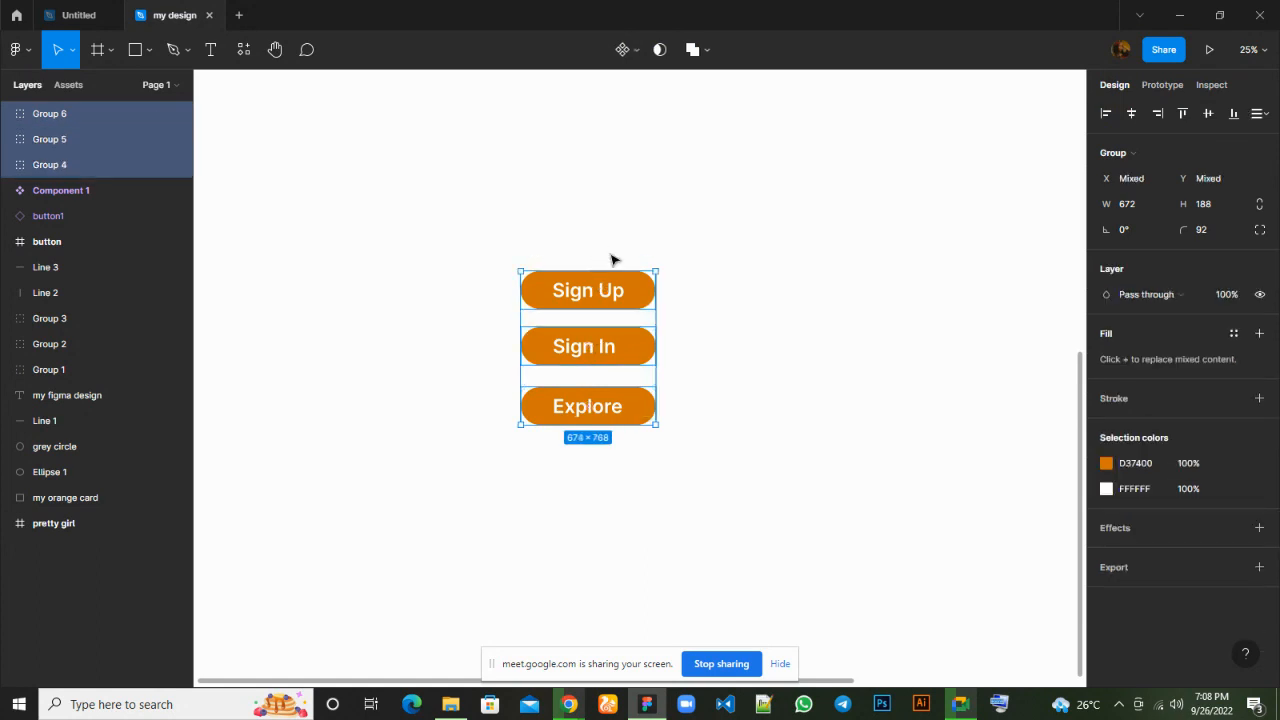
pyautogui.click(637, 57)
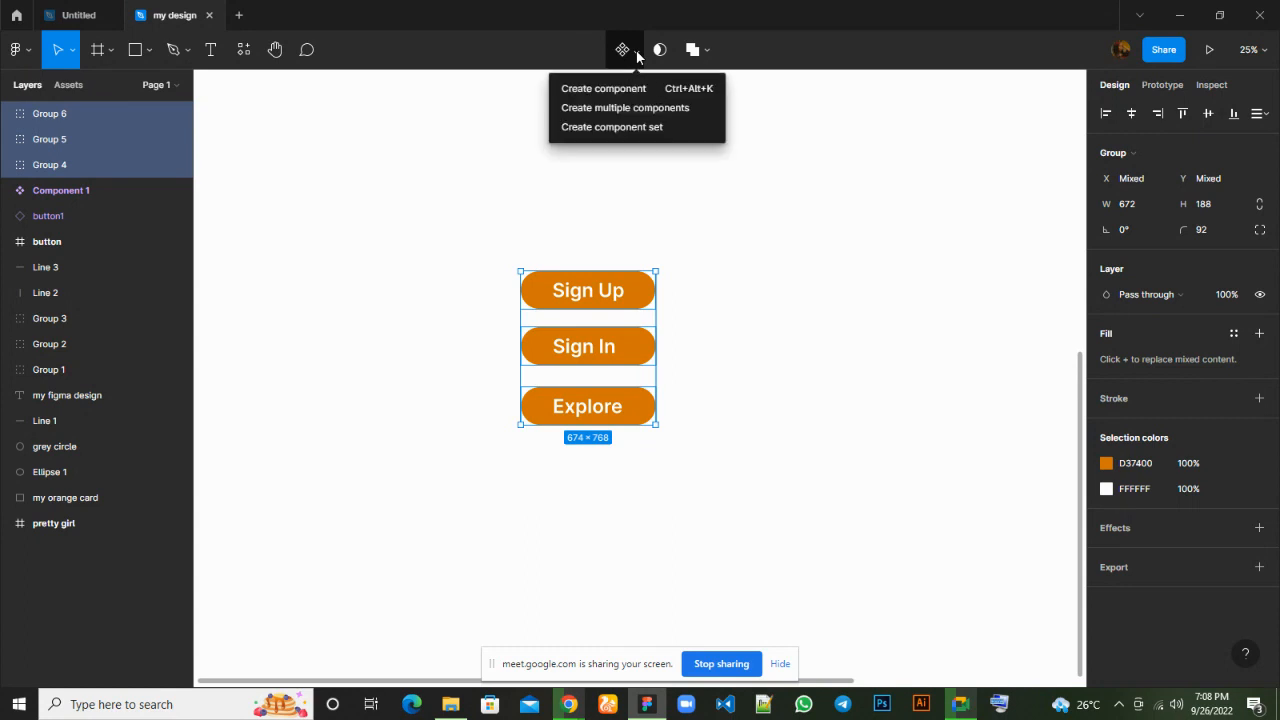
pyautogui.click(643, 129)
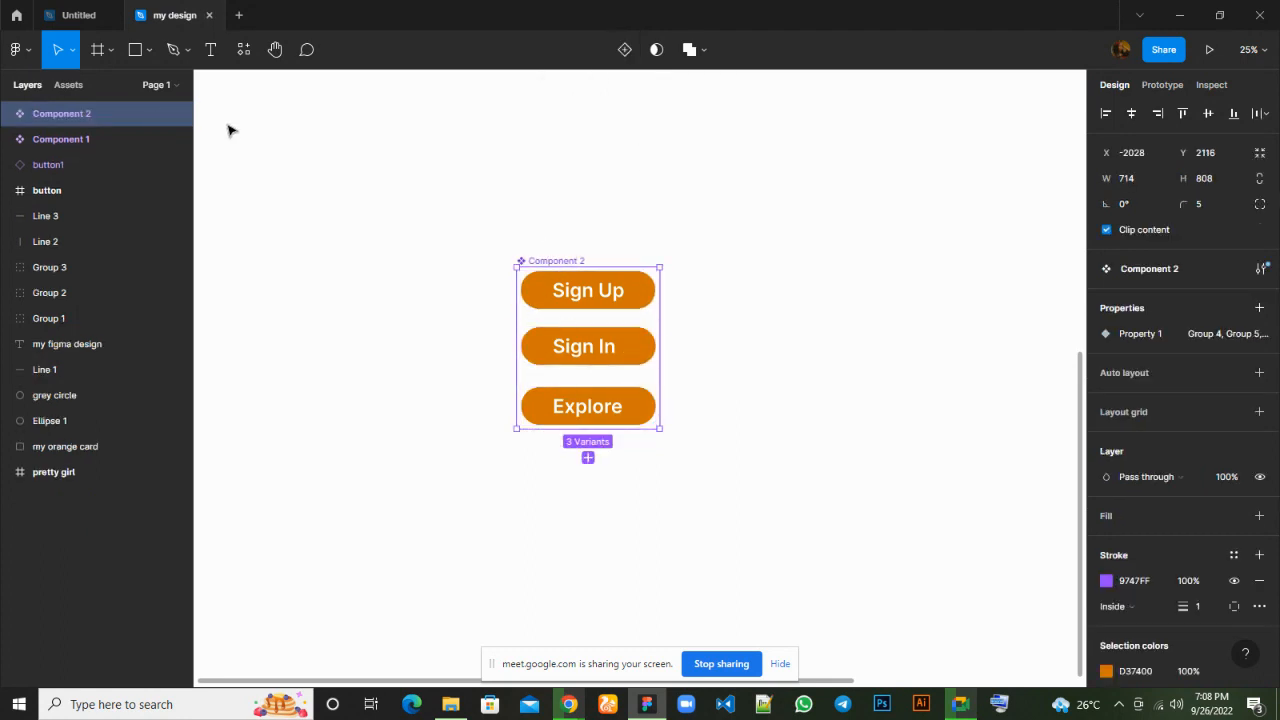
# Rename the new three-variant component set as "button" and expand its layer to show the variants.
pyautogui.doubleClick(61, 116)
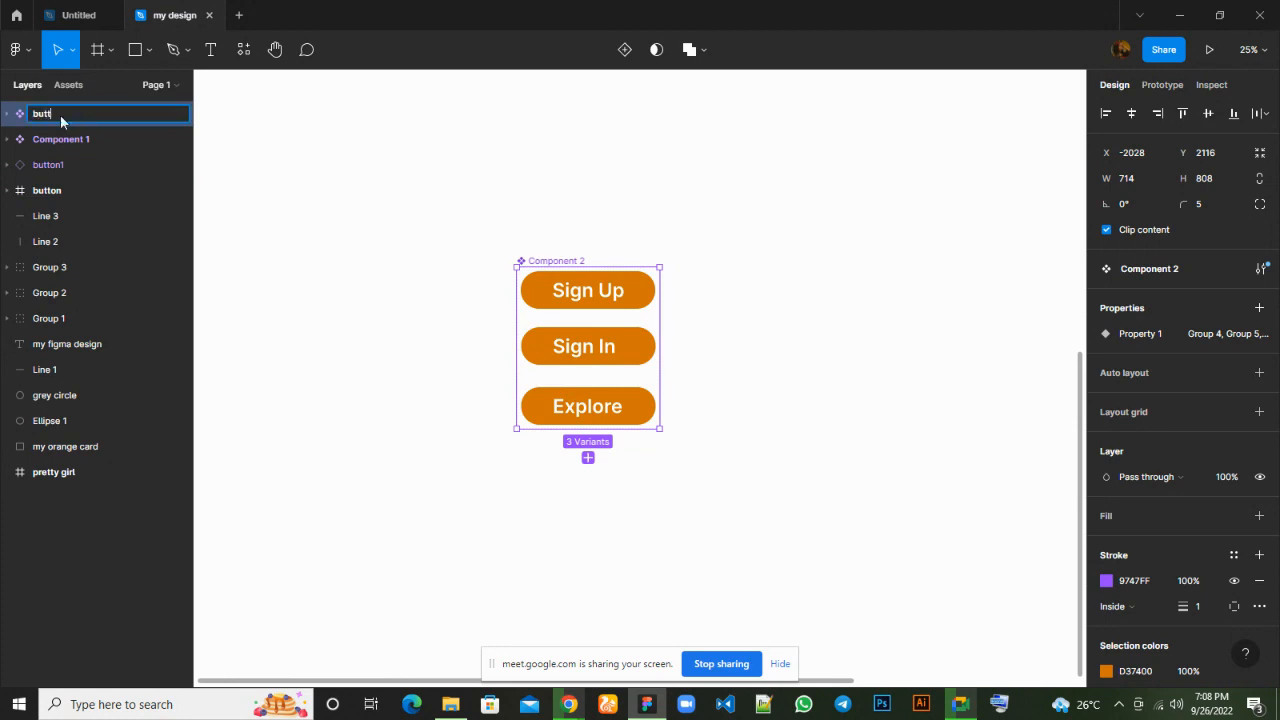
pyautogui.click(280, 228)
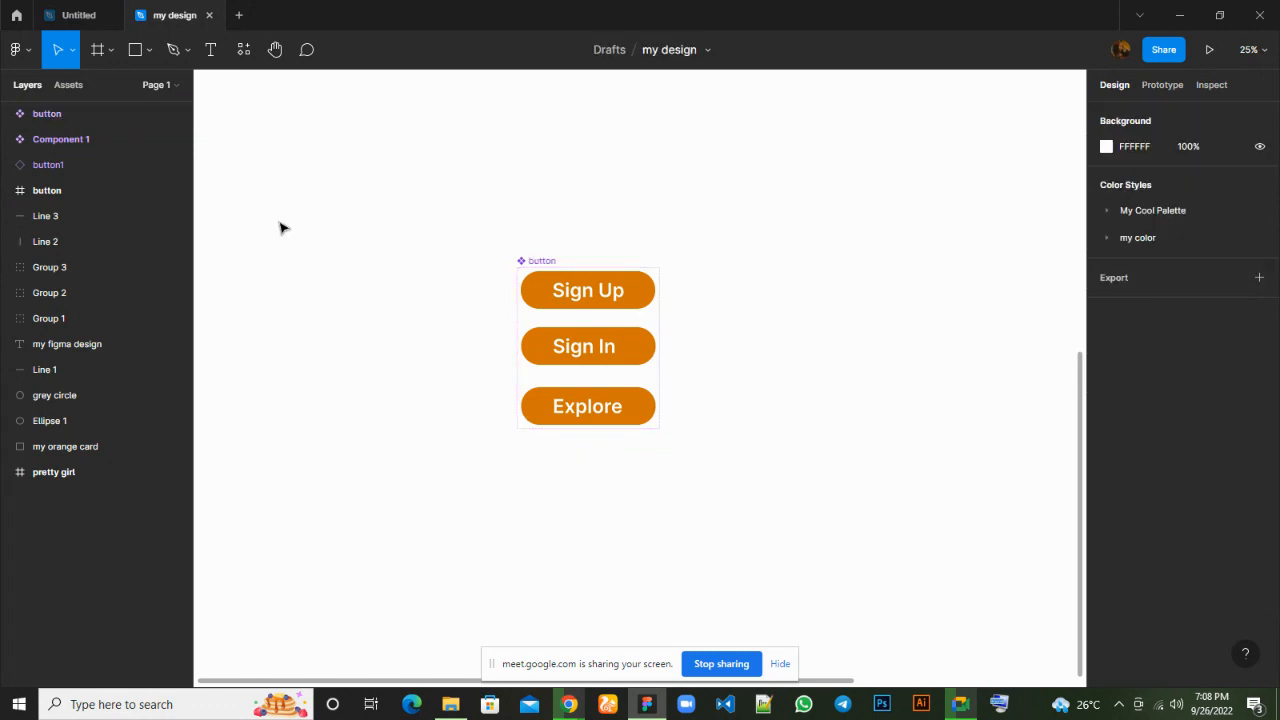
pyautogui.click(8, 115)
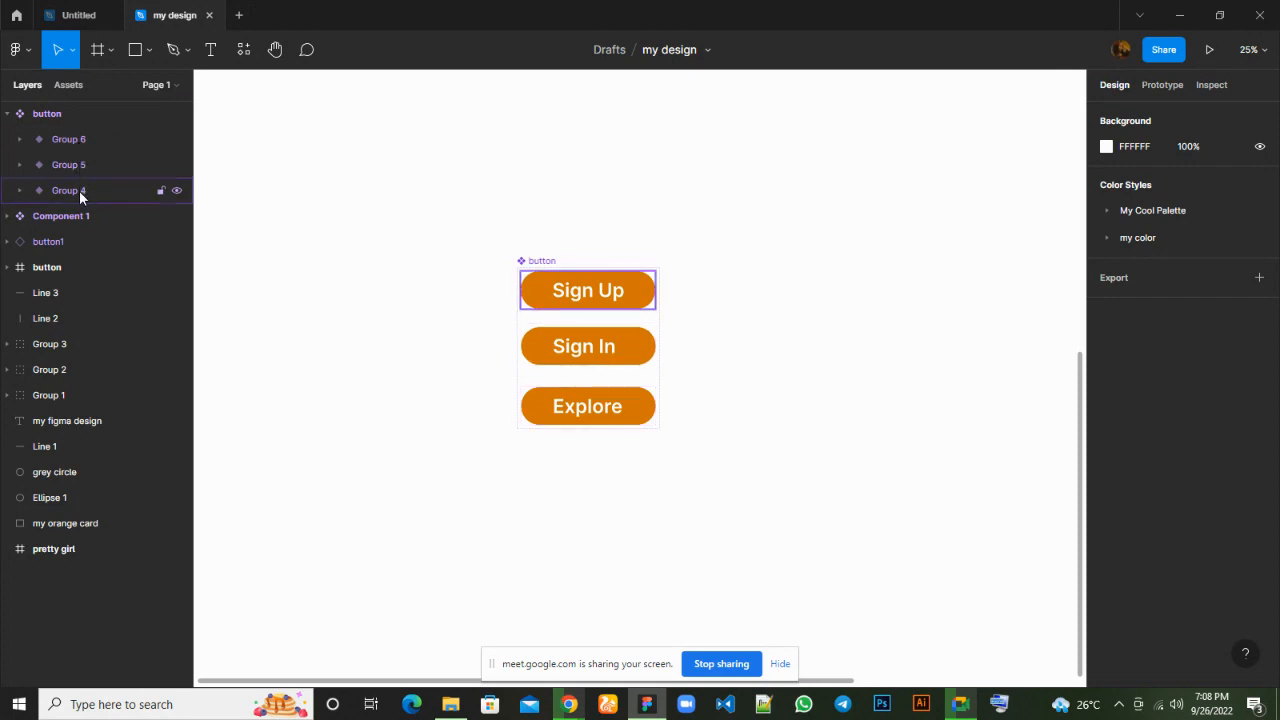
pyautogui.click(57, 114)
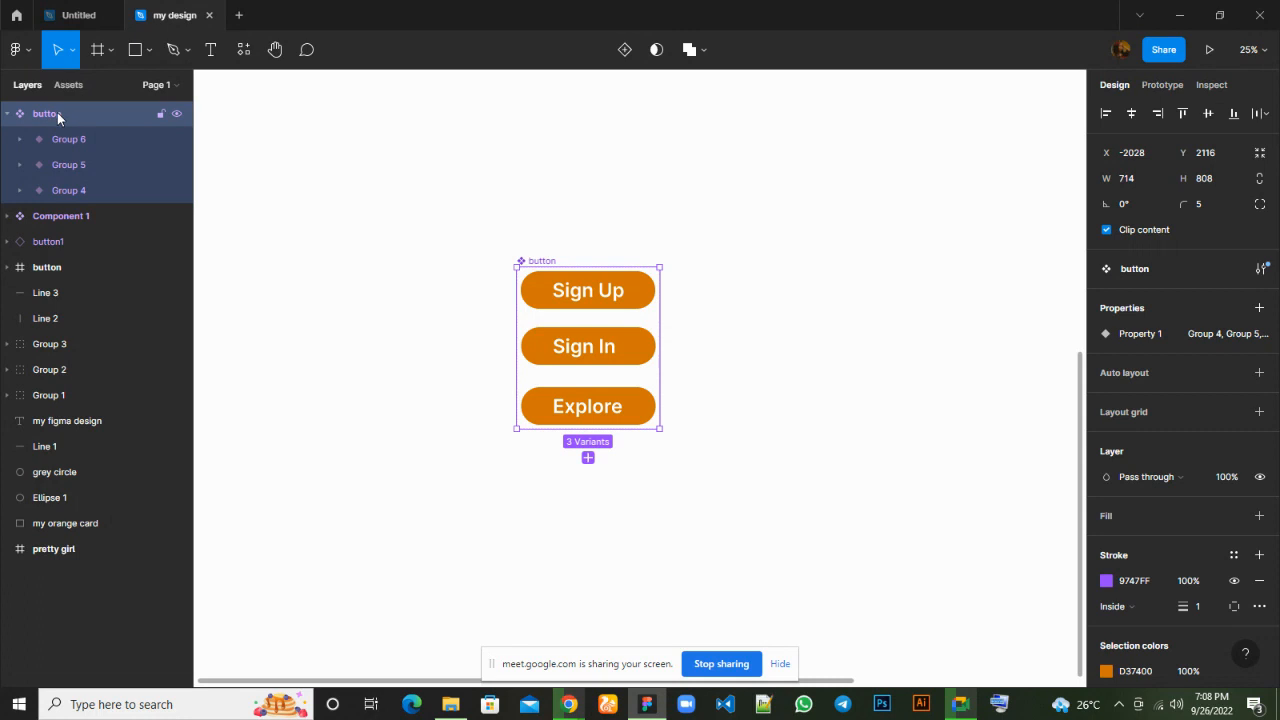
# Set Property 1 of the Explore variant to "explore".
pyautogui.click(66, 138)
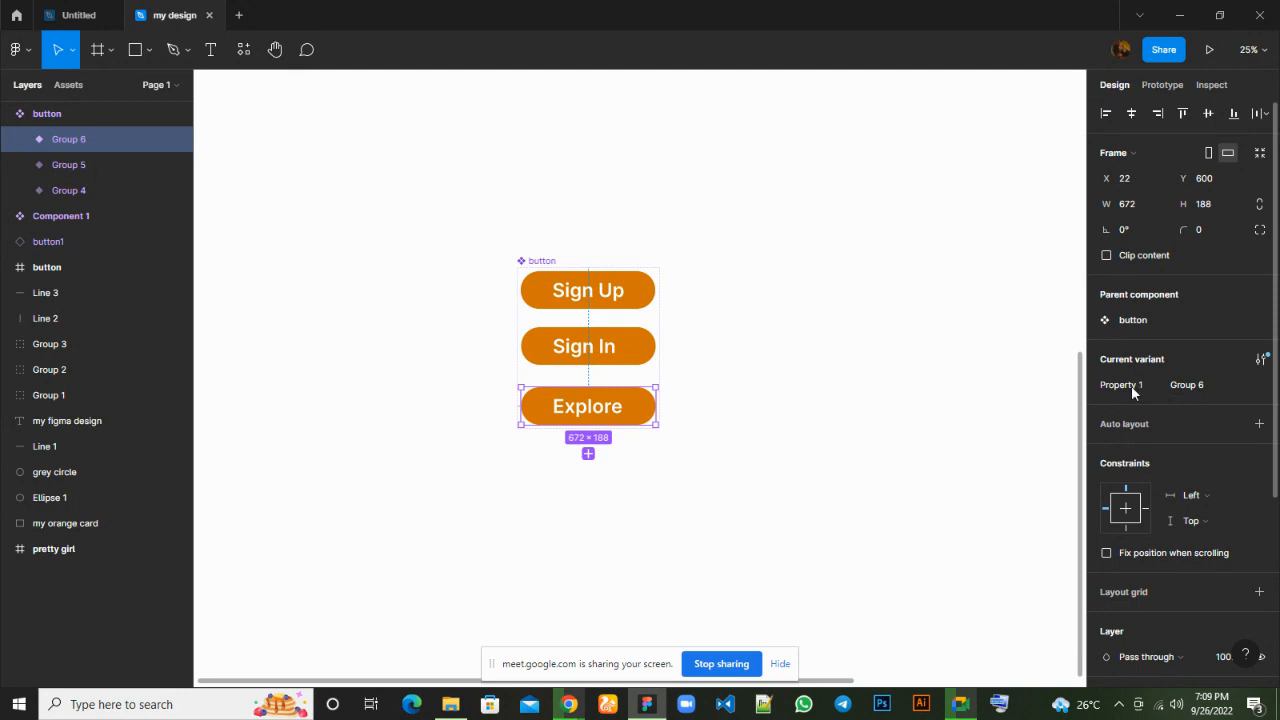
pyautogui.click(1257, 390)
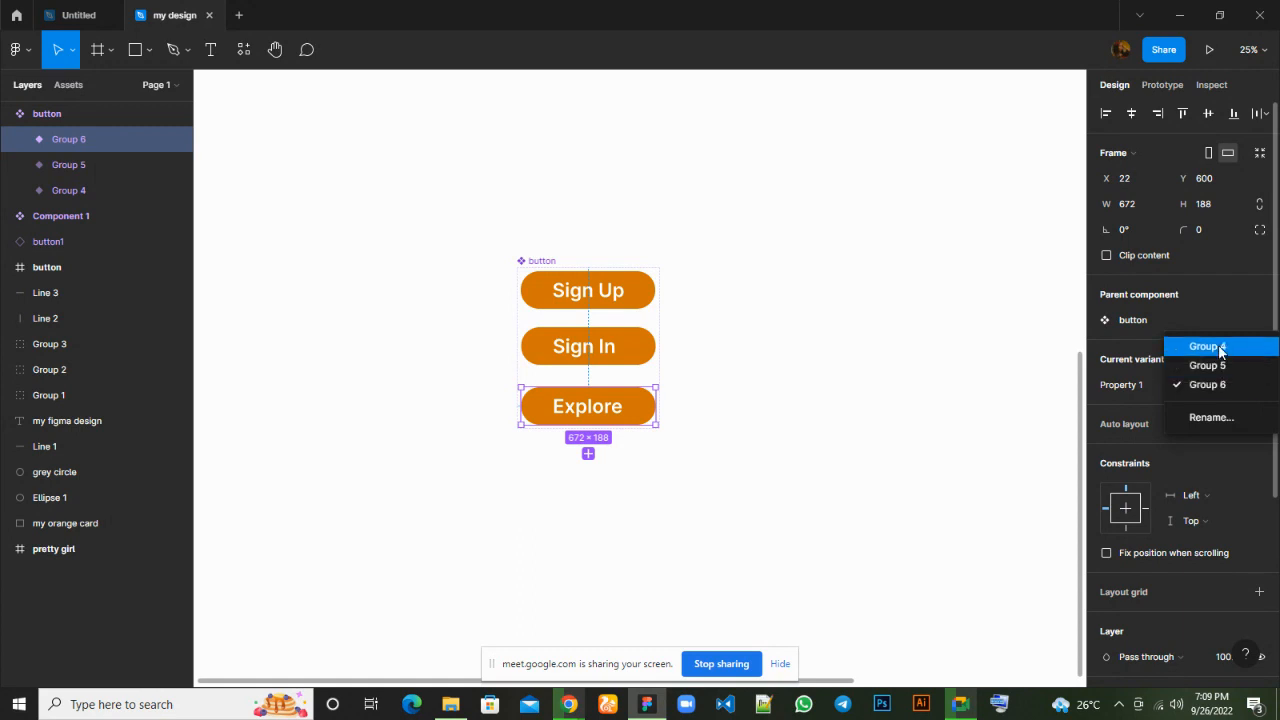
pyautogui.click(1195, 324)
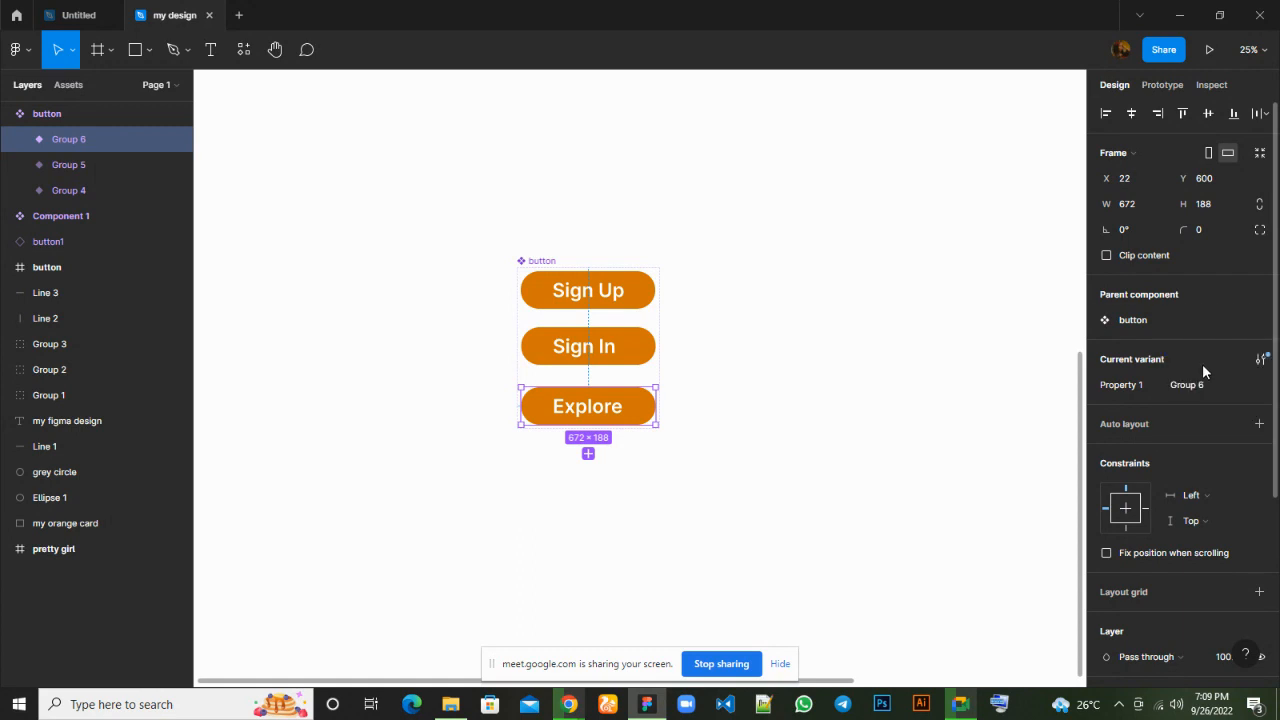
pyautogui.click(1191, 390)
pyautogui.write('explore')
# Set Property 1 of the Sign In variant to "sign in".
pyautogui.click(648, 352)
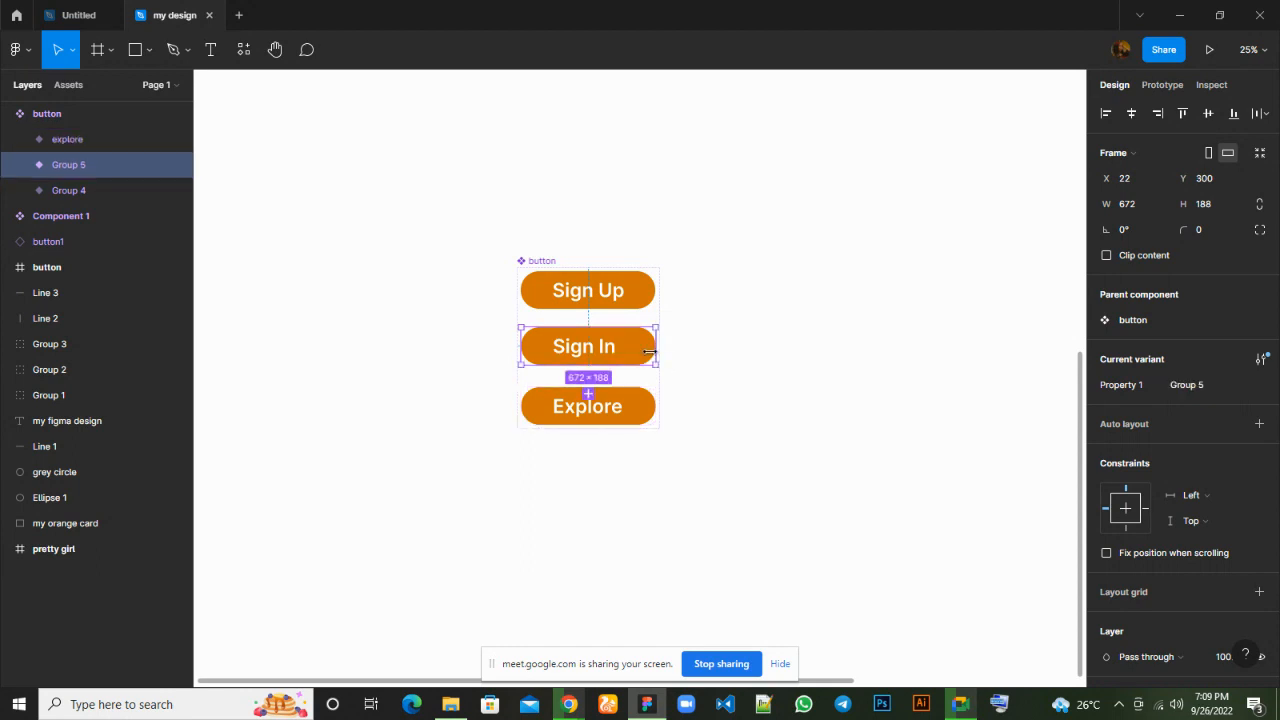
pyautogui.click(1182, 387)
pyautogui.write('si')
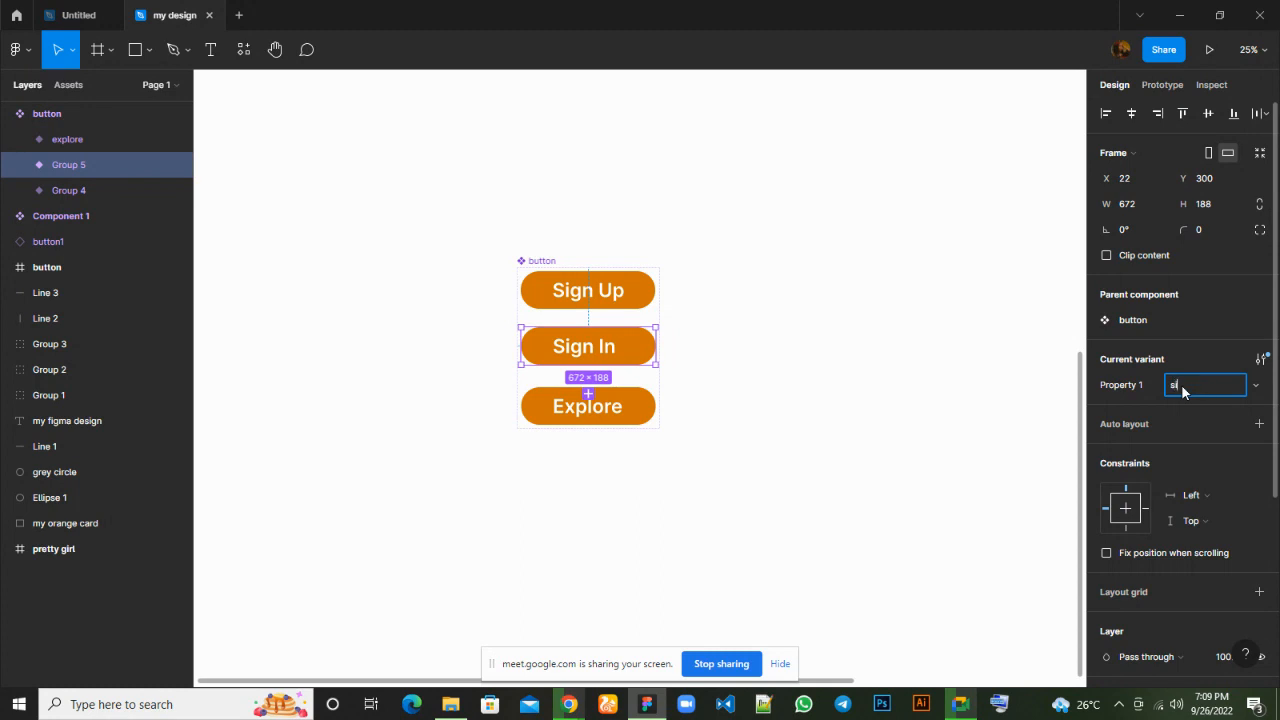
pyautogui.write('gn in')
# Set Property 1 of the Sign Up variant to "sign up" and check the list of variant values.
pyautogui.click(647, 300)
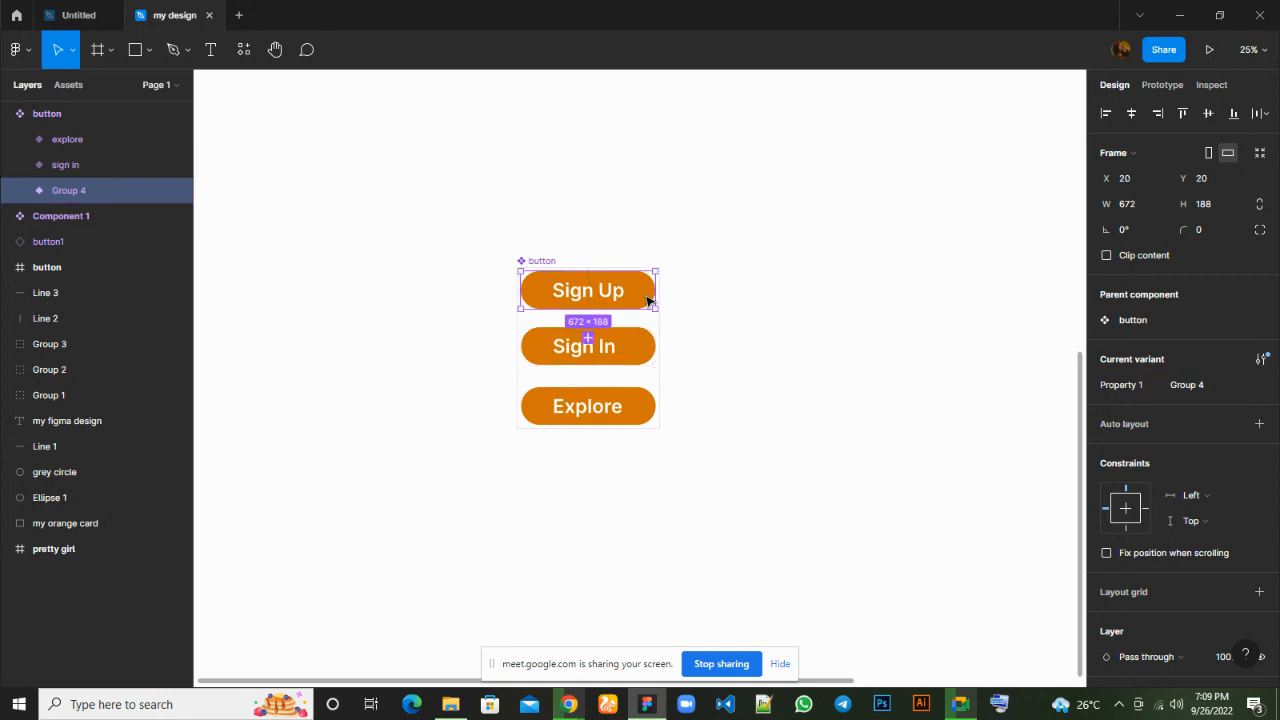
pyautogui.click(1195, 384)
pyautogui.write('sign in')
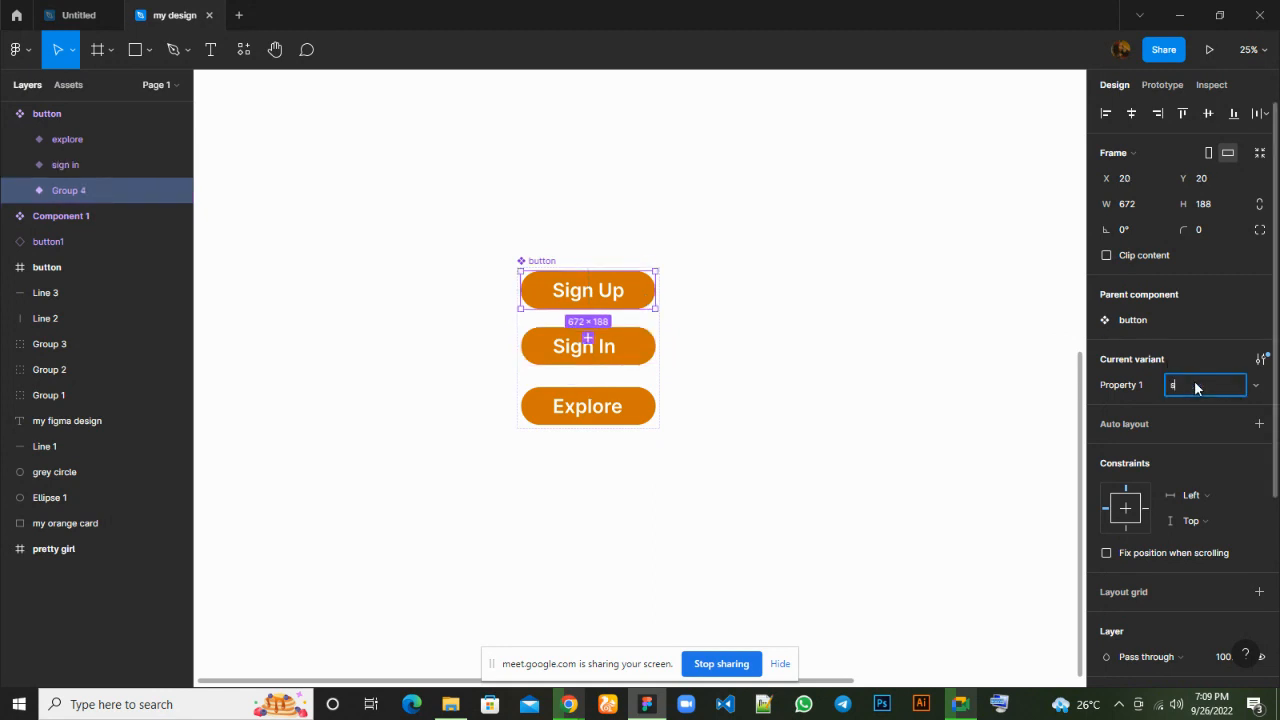
pyautogui.write('u')
pyautogui.write('p')
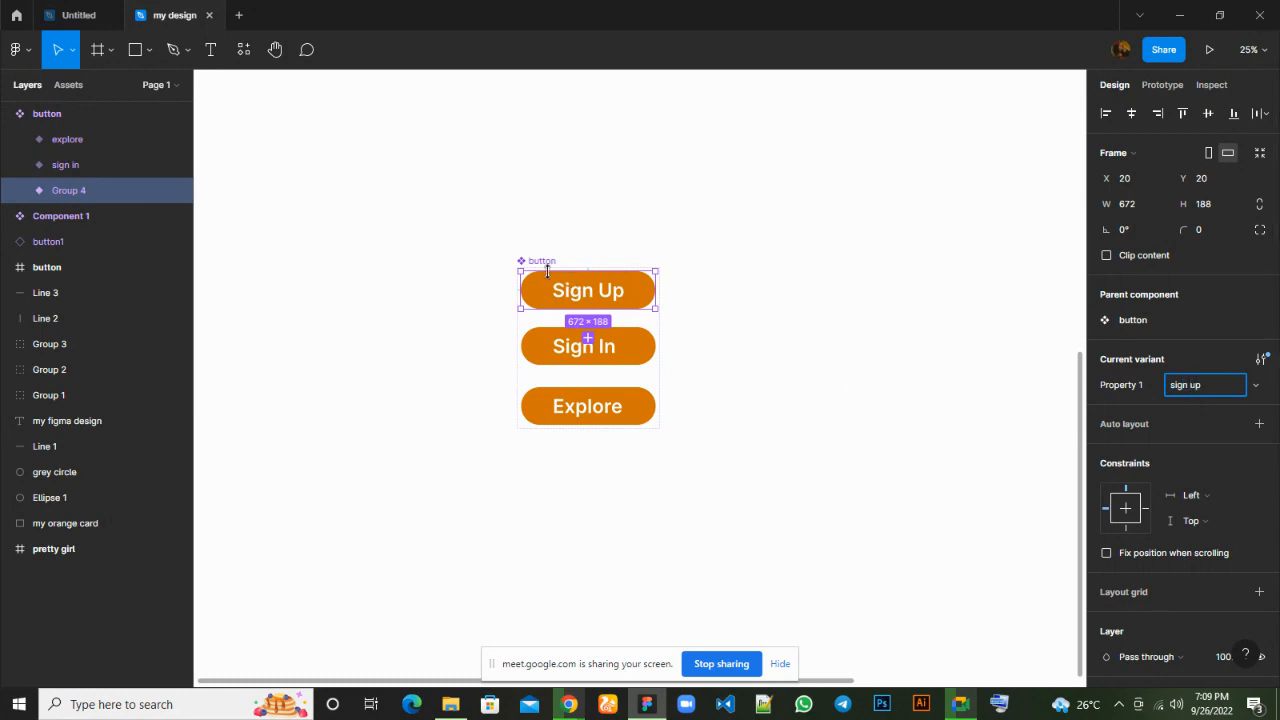
pyautogui.click(1257, 388)
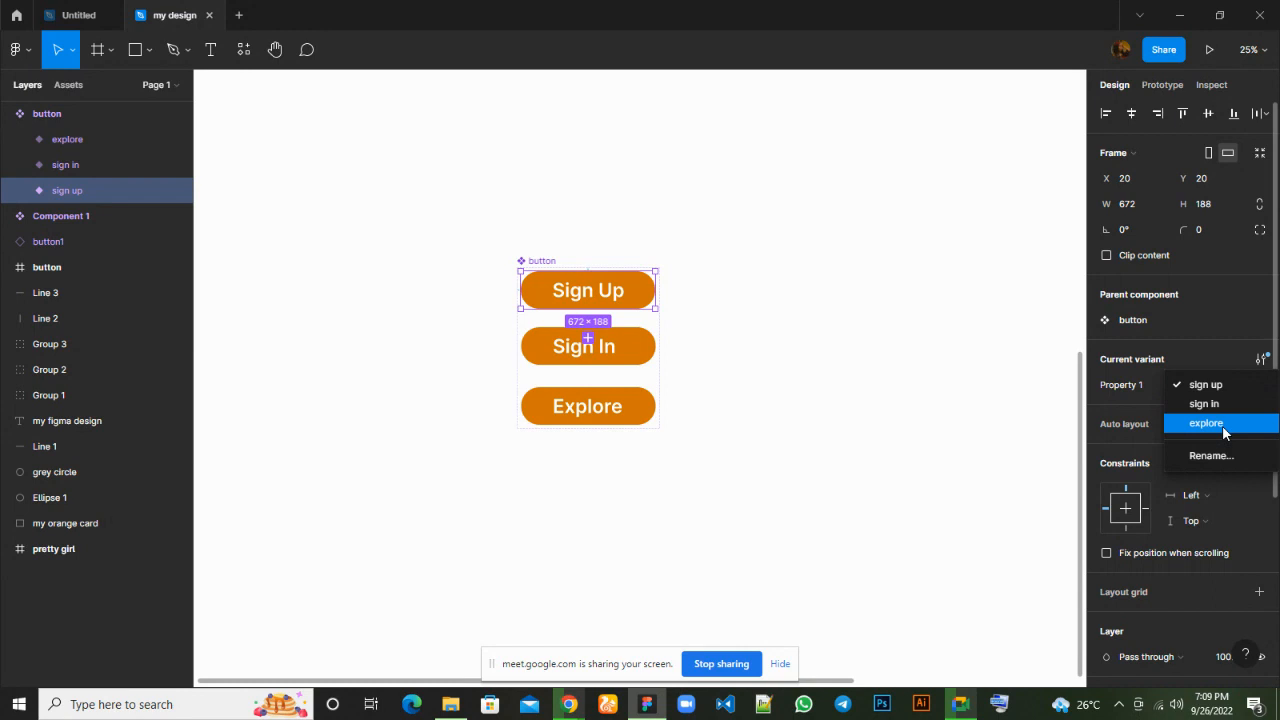
pyautogui.click(893, 322)
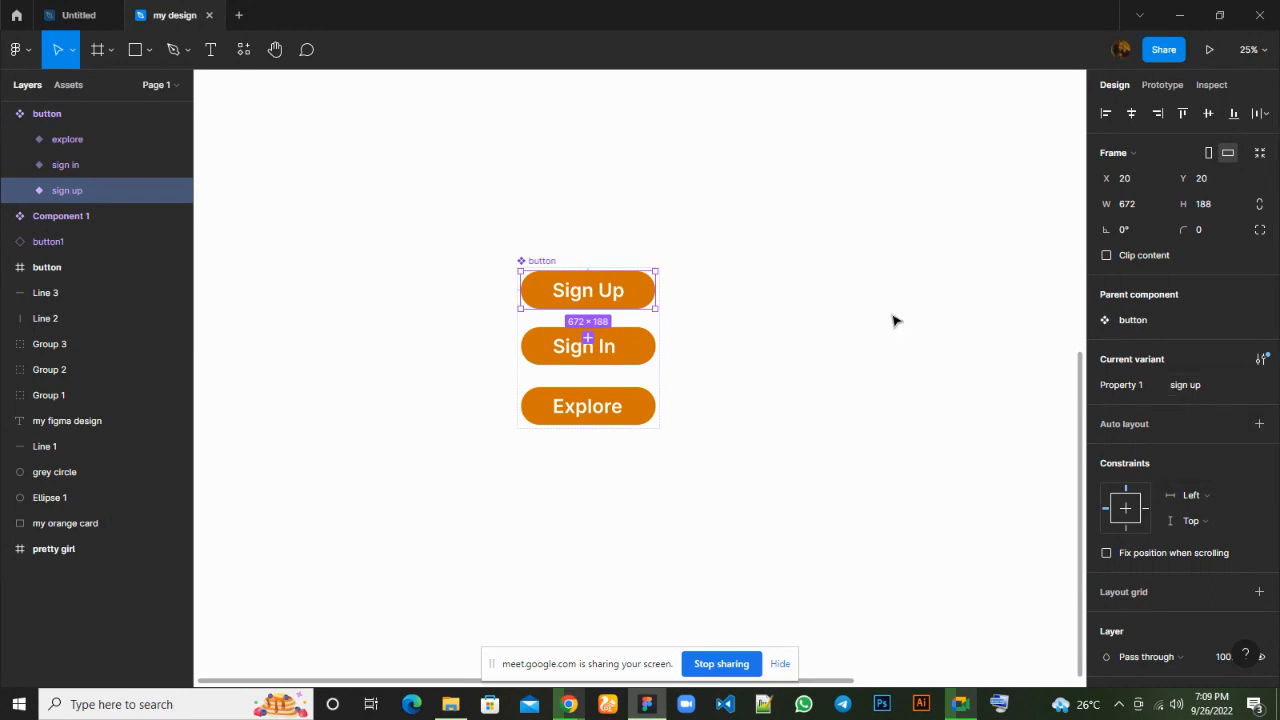
# Place an instance of the orange button component from the local assets on the empty canvas above and beside the component set.
pyautogui.click(9, 115)
pyautogui.click(67, 86)
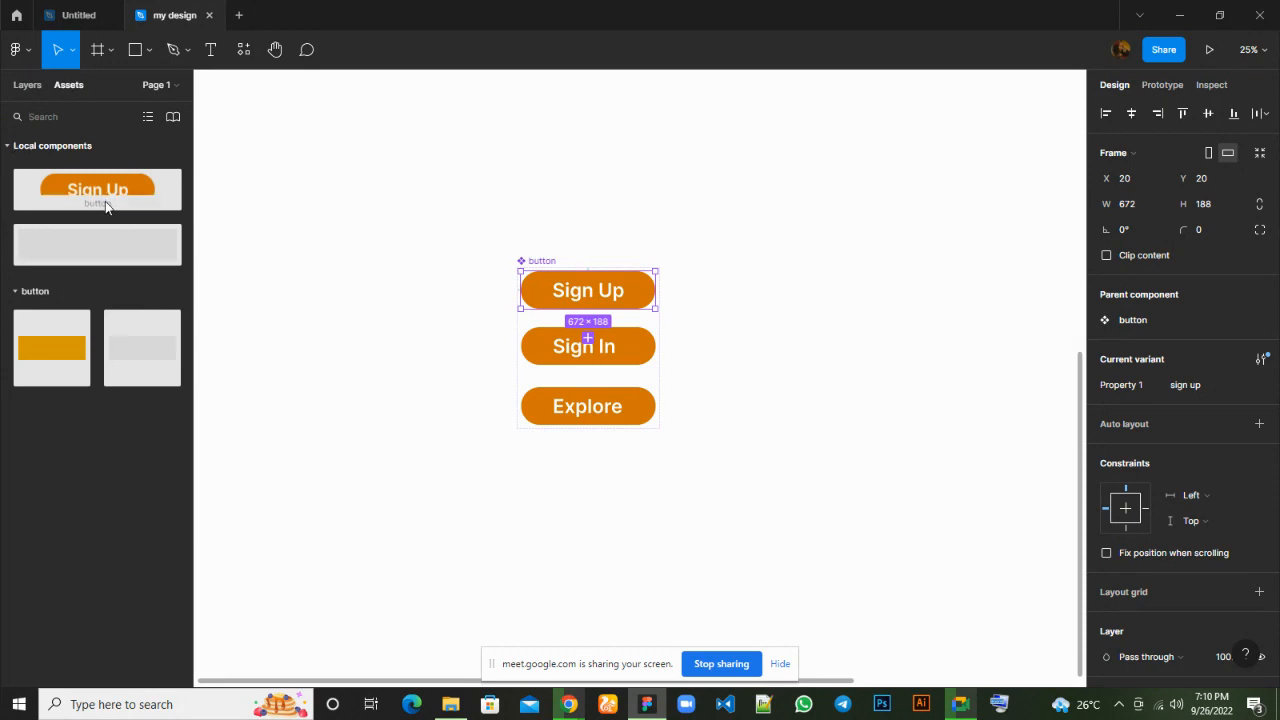
pyautogui.click(493, 133)
pyautogui.moveTo(493, 133); pyautogui.dragTo(872, 168)
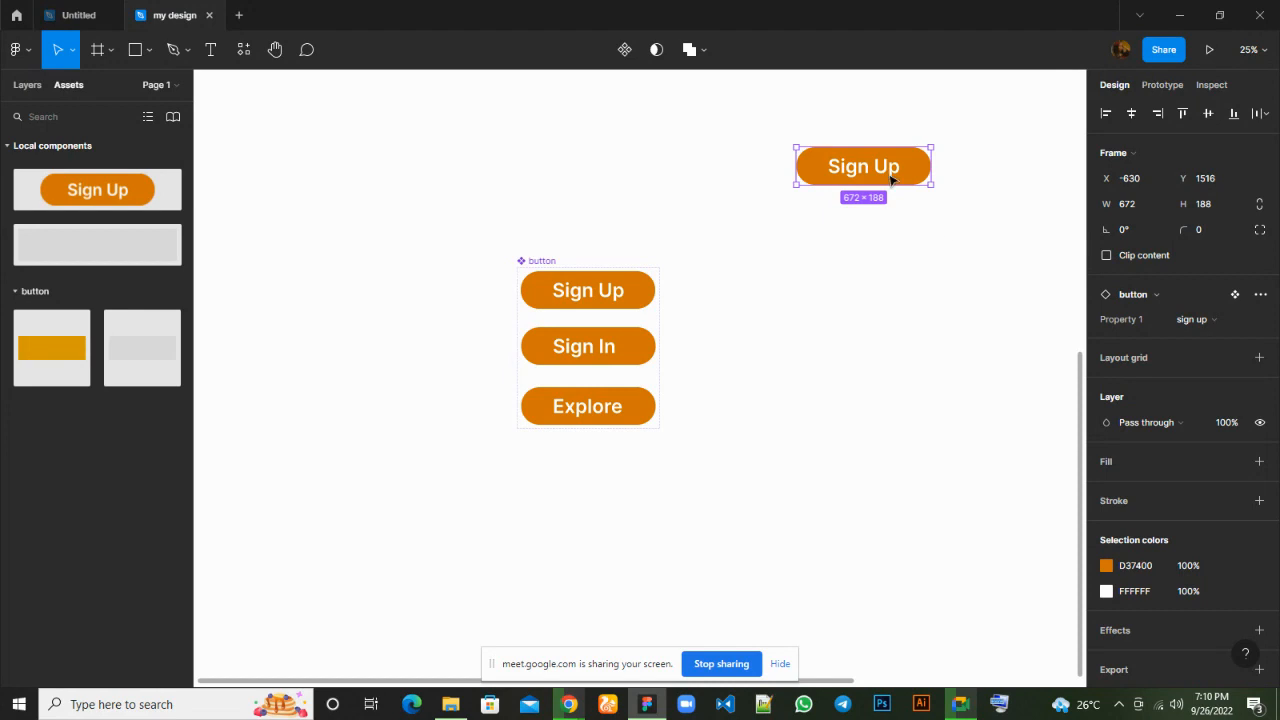
# Switch the placed button instance to the "sign in" variant and then to "explore".
pyautogui.click(1260, 322)
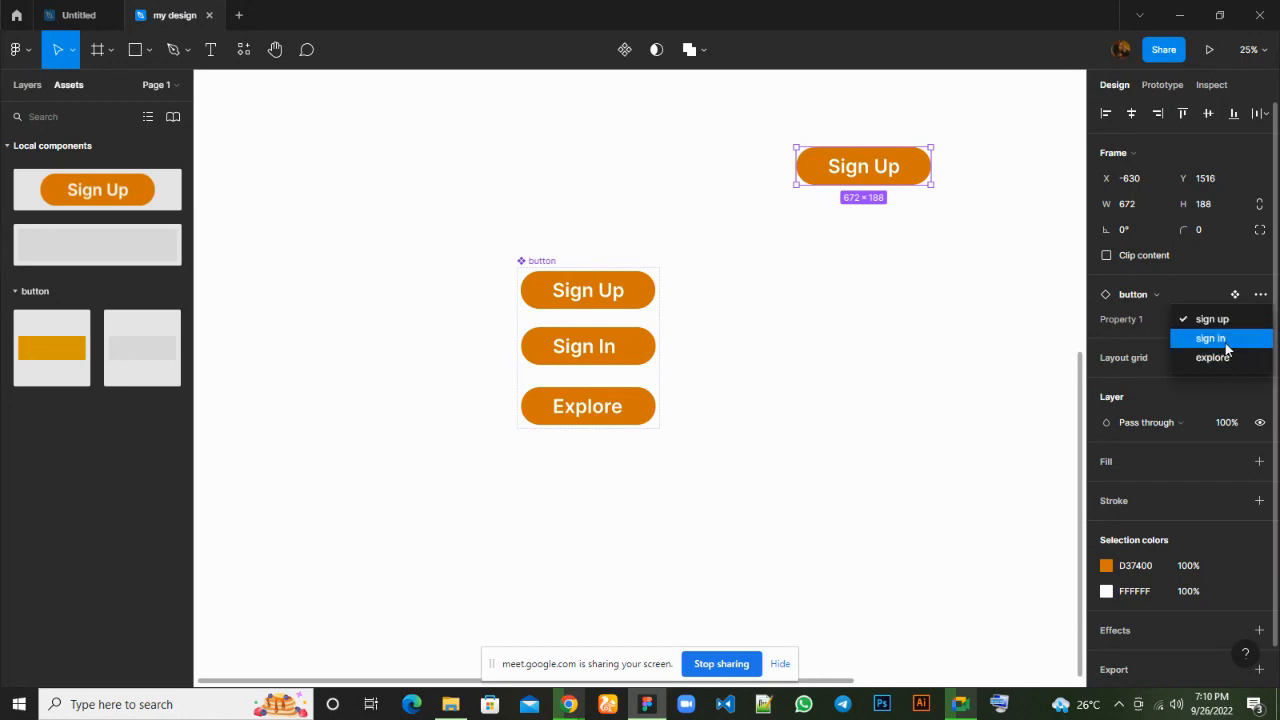
pyautogui.click(1212, 339)
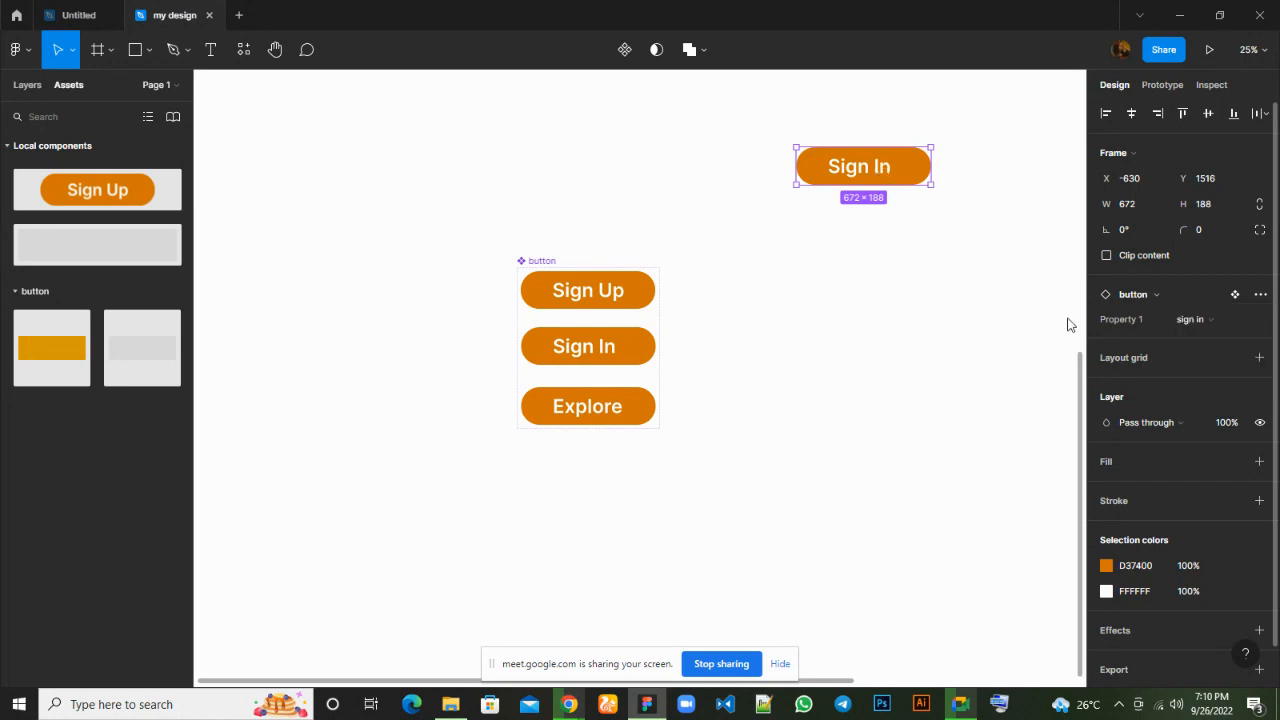
pyautogui.click(1262, 322)
pyautogui.click(1245, 346)
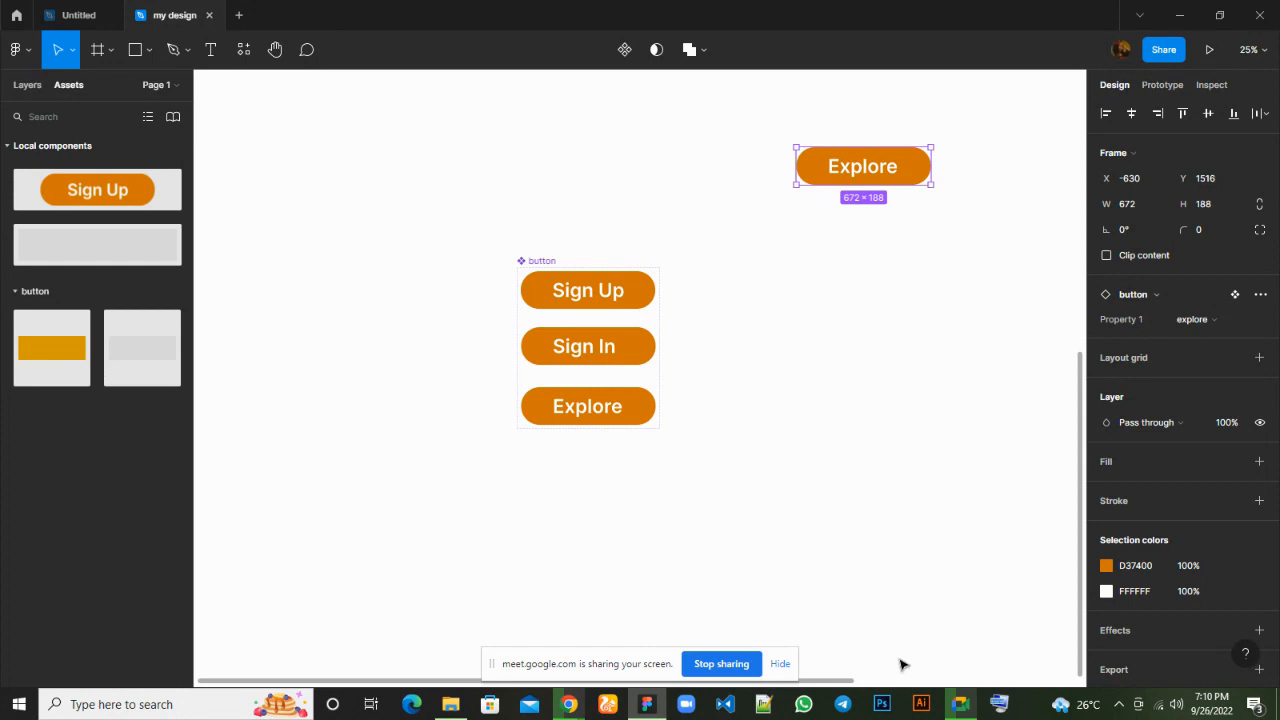
# Switch to the Google Meet window, admit the participant waiting to join, and return to the Figma design.
pyautogui.moveTo(962, 710)
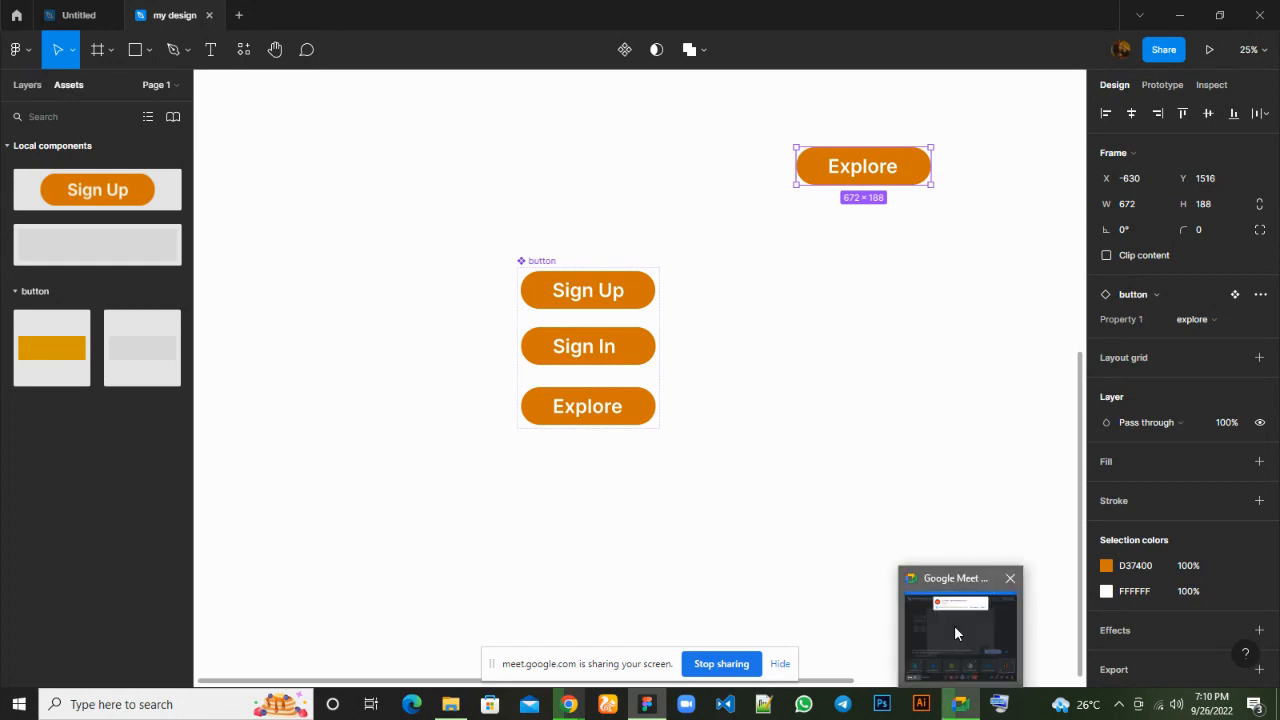
pyautogui.click(954, 625)
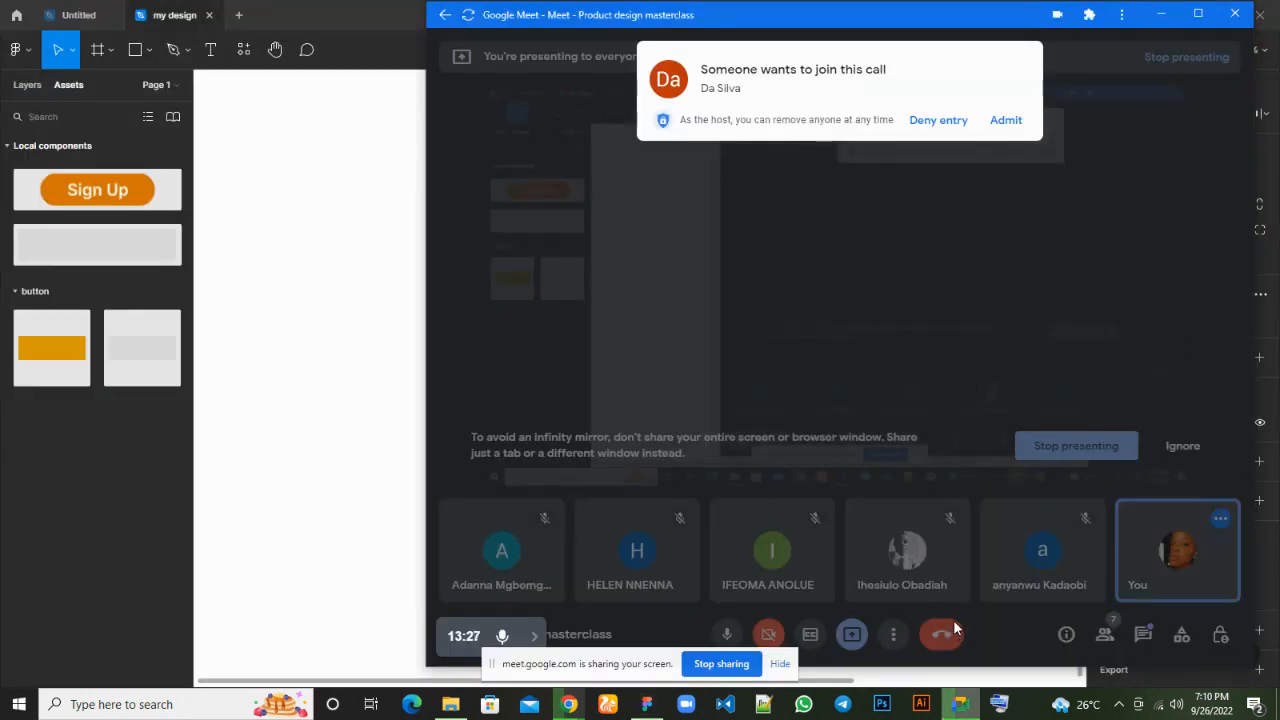
pyautogui.click(1006, 121)
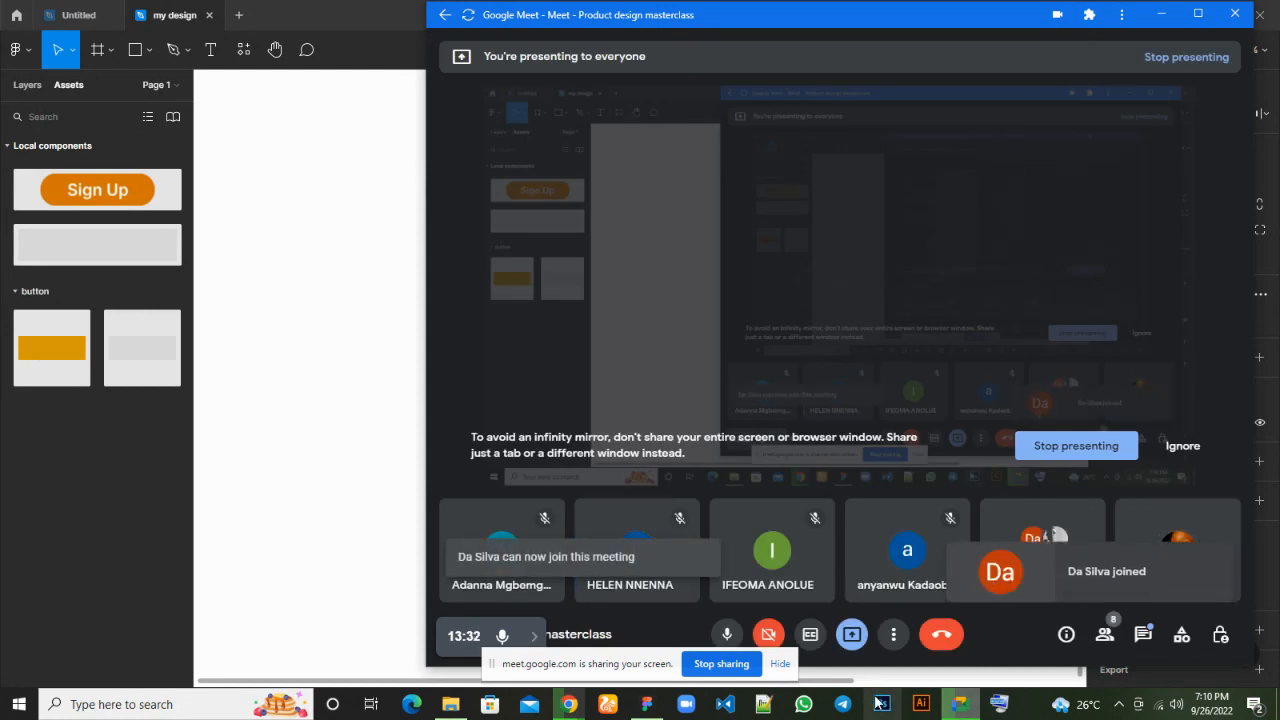
pyautogui.moveTo(646, 704)
pyautogui.click(626, 663)
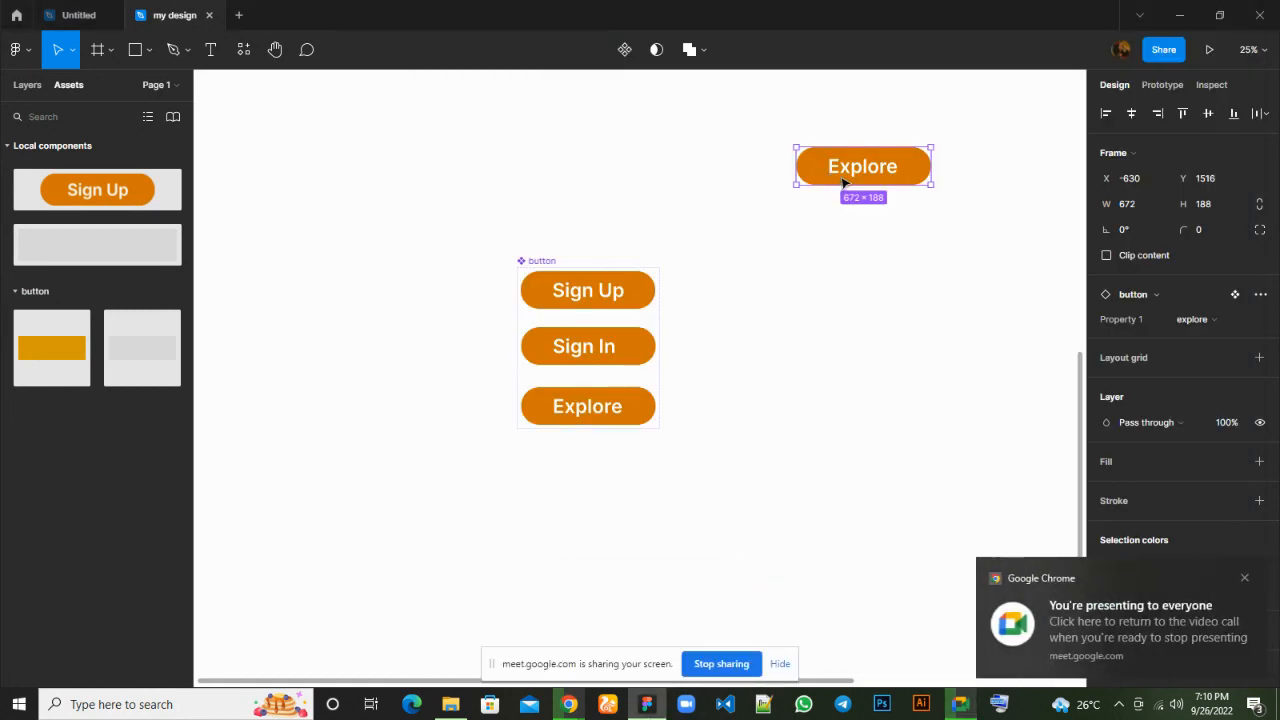
# Delete the Explore button instance placed outside the component set.
pyautogui.press('Delete')
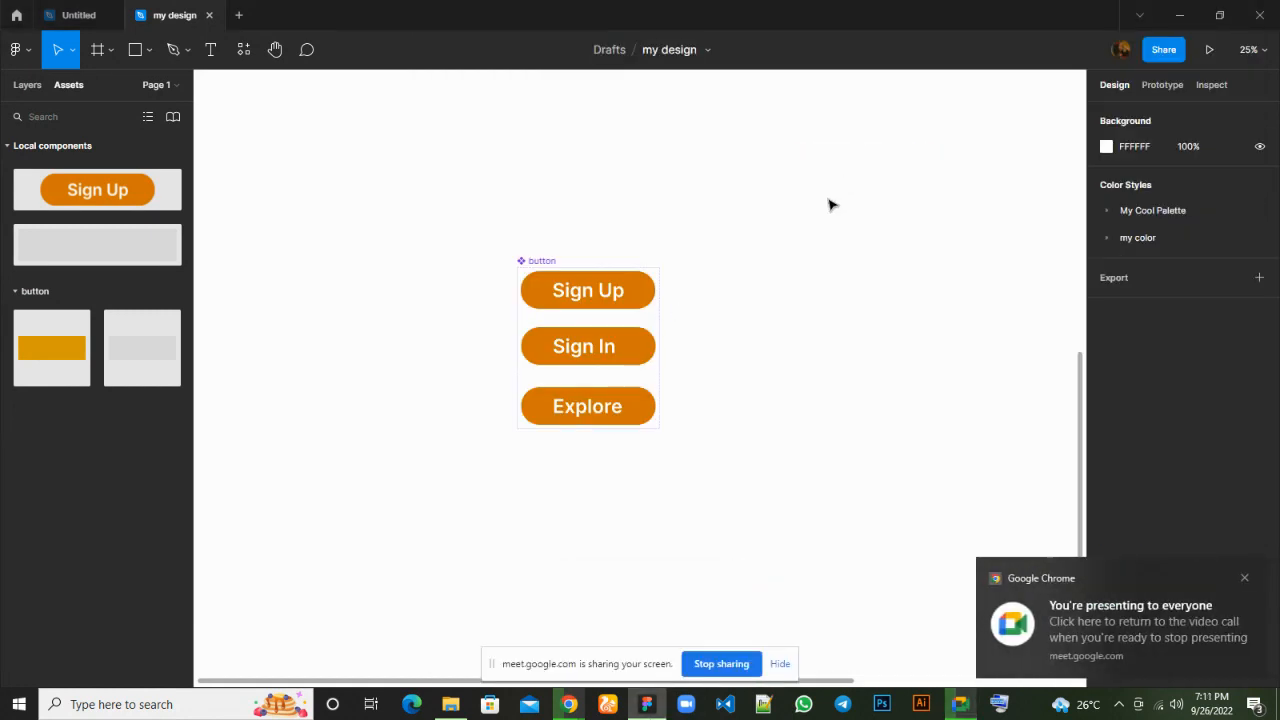
# Duplicate the Explore variant in the button component set and place the copy just below the set.
pyautogui.click(645, 412)
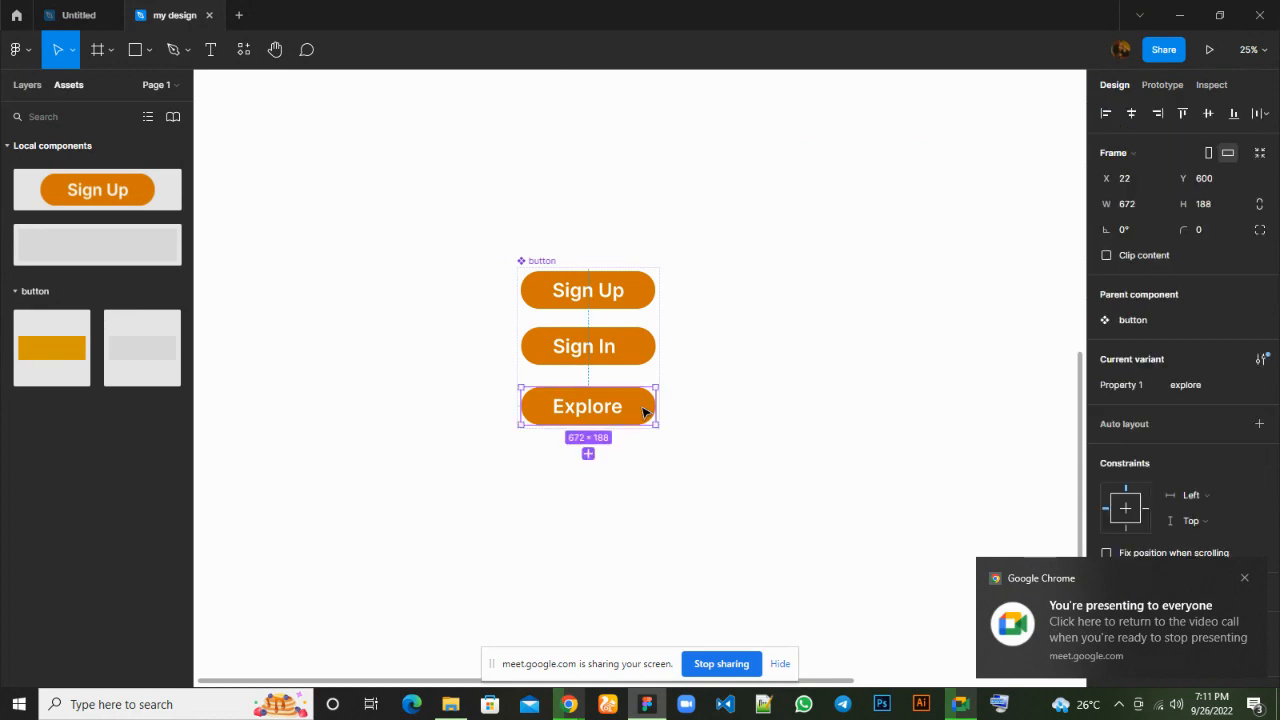
pyautogui.click(29, 87)
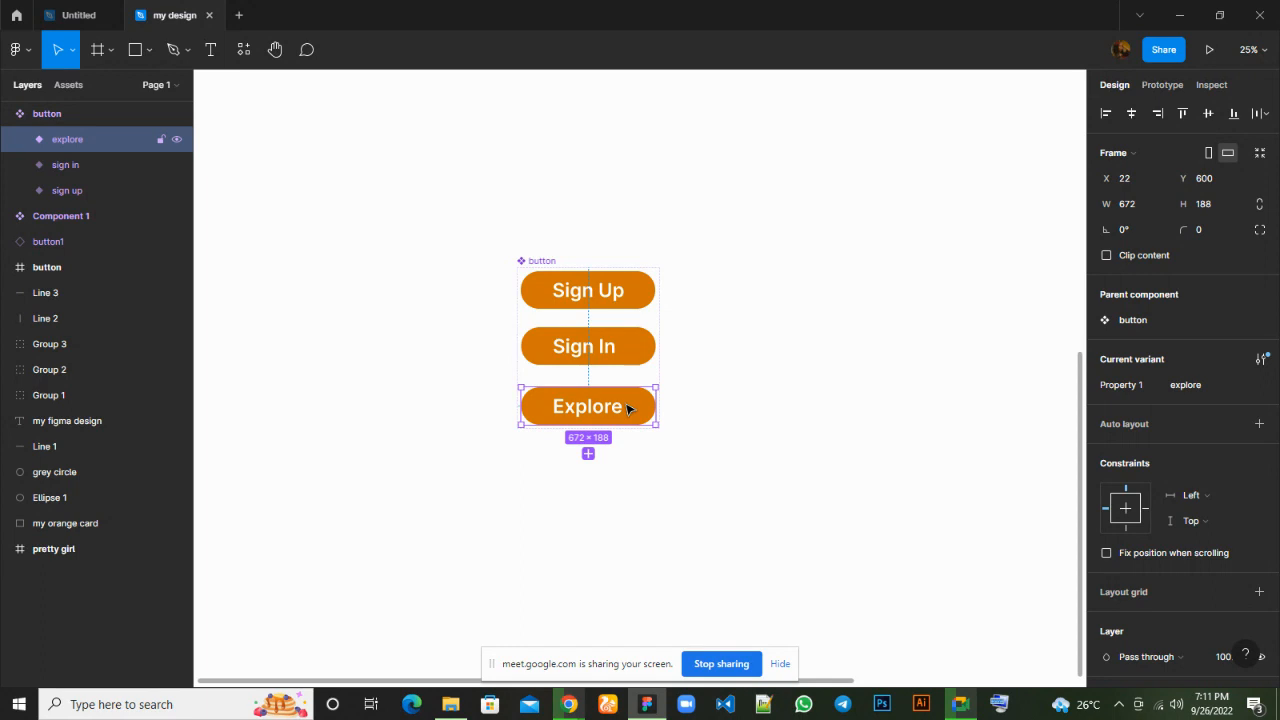
pyautogui.hotkey('ctrl', 'd')
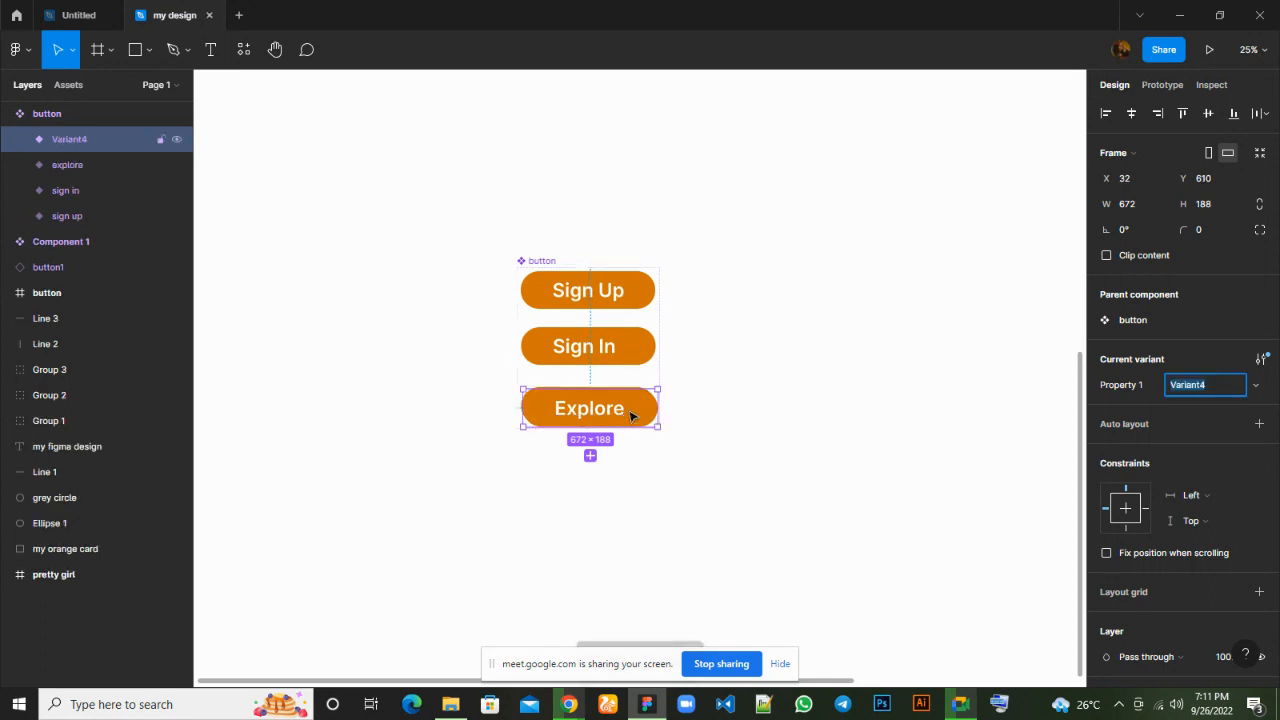
pyautogui.moveTo(628, 408); pyautogui.dragTo(628, 471)
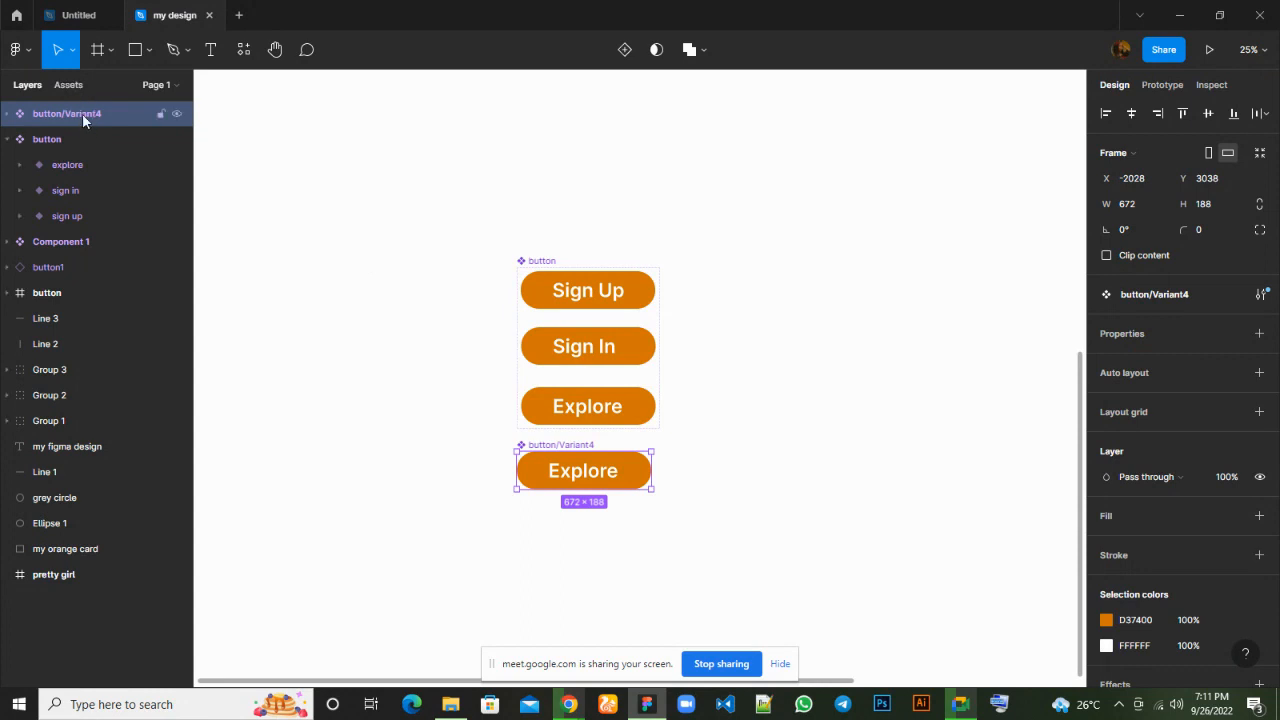
# Move the copied Explore variant back into the button component set and enlarge the set's frame to about 2152 × 1864.
pyautogui.moveTo(82, 117); pyautogui.dragTo(80, 145)
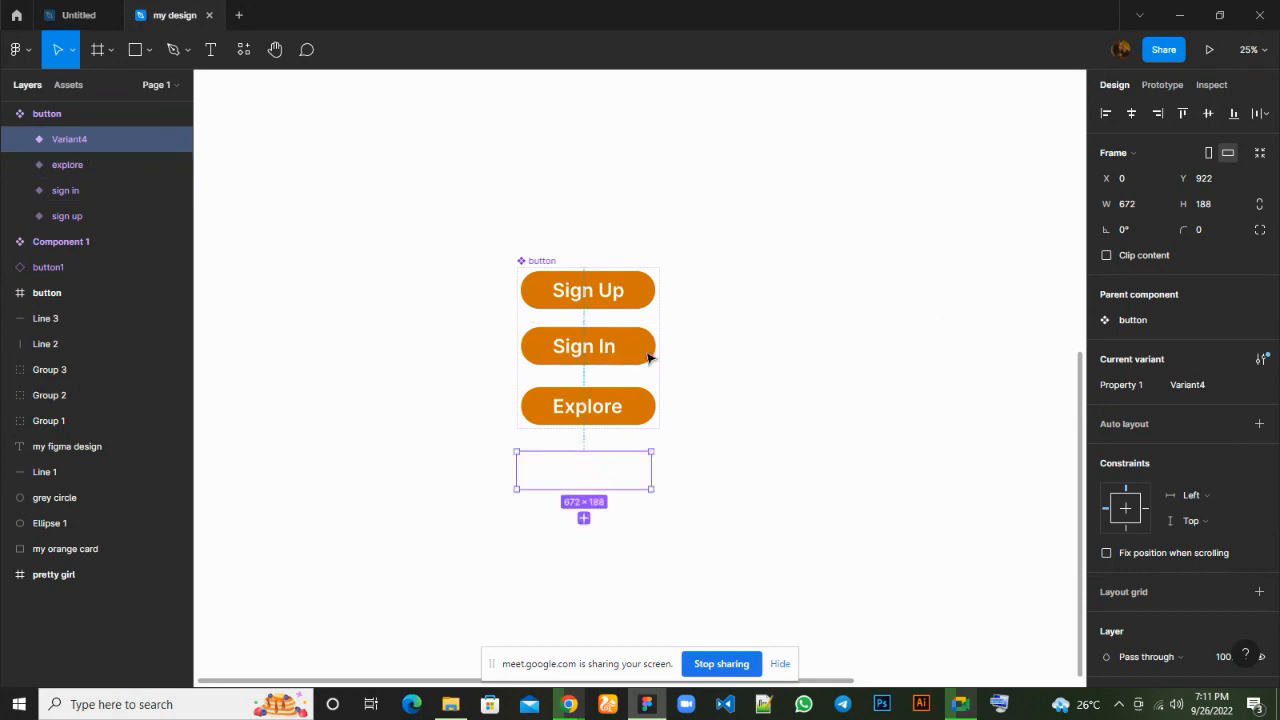
pyautogui.click(666, 311)
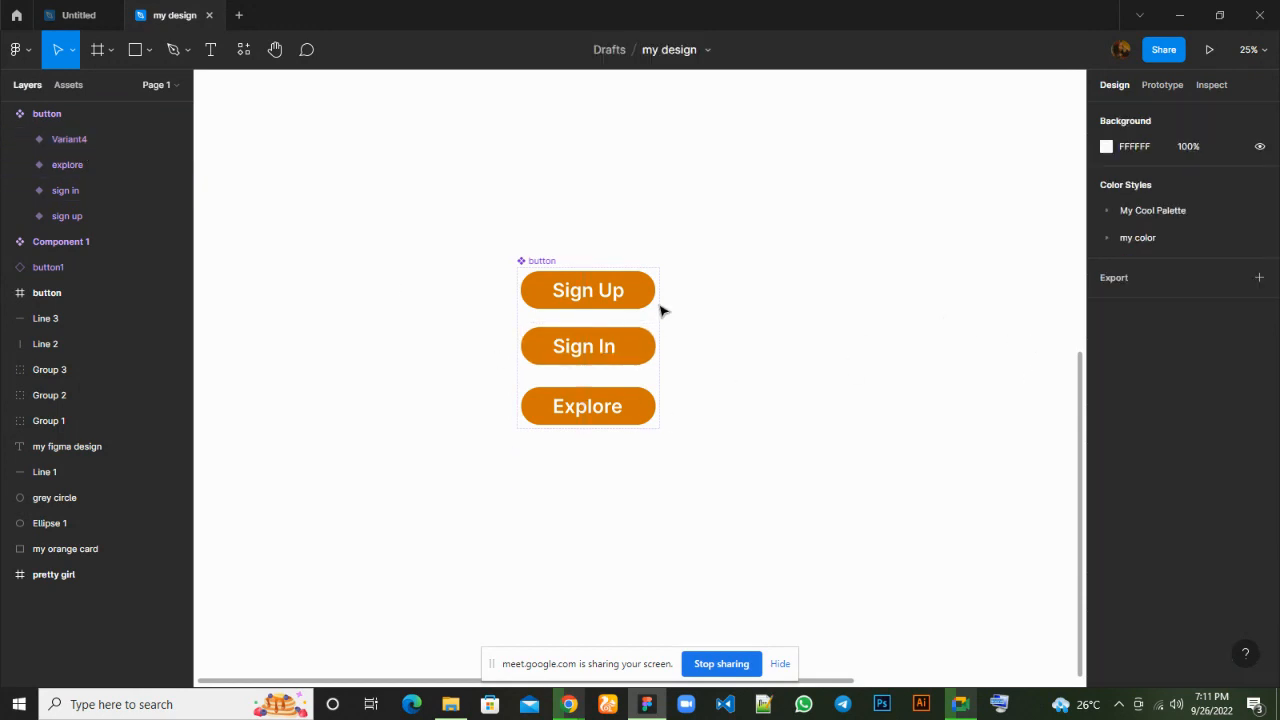
pyautogui.click(540, 262)
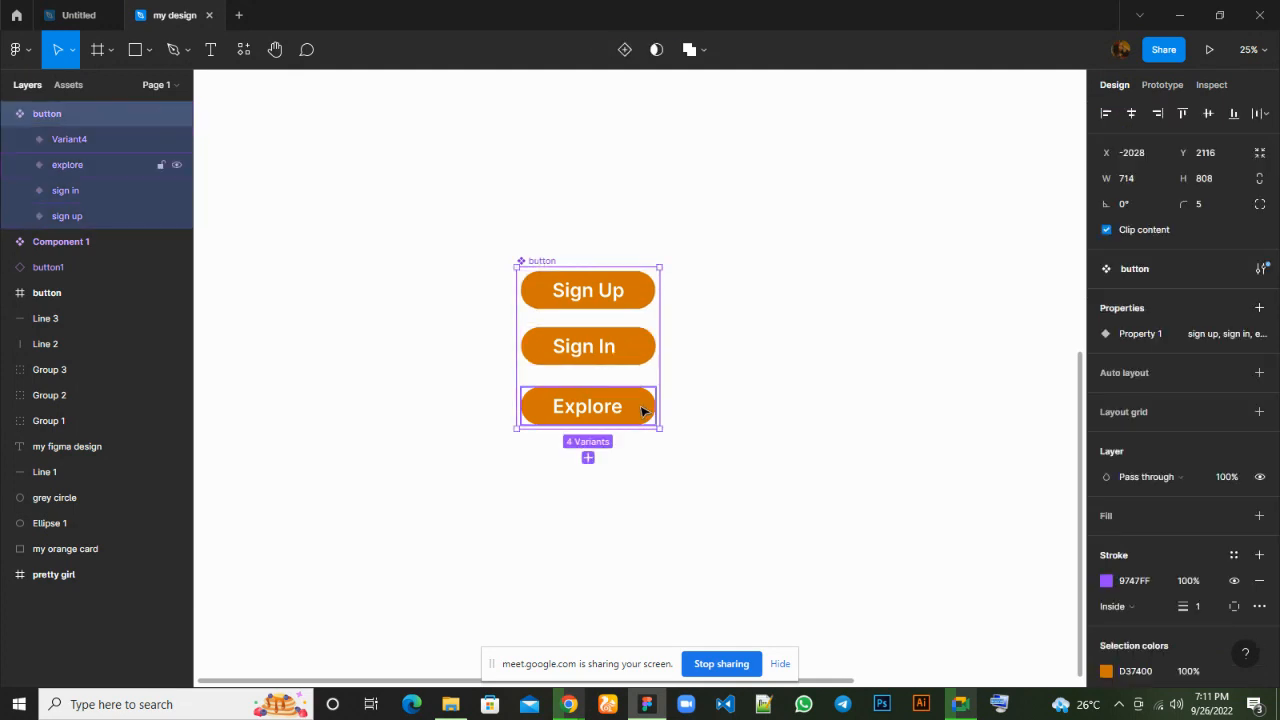
pyautogui.moveTo(659, 428); pyautogui.dragTo(831, 576)
pyautogui.moveTo(926, 636); pyautogui.dragTo(946, 640)
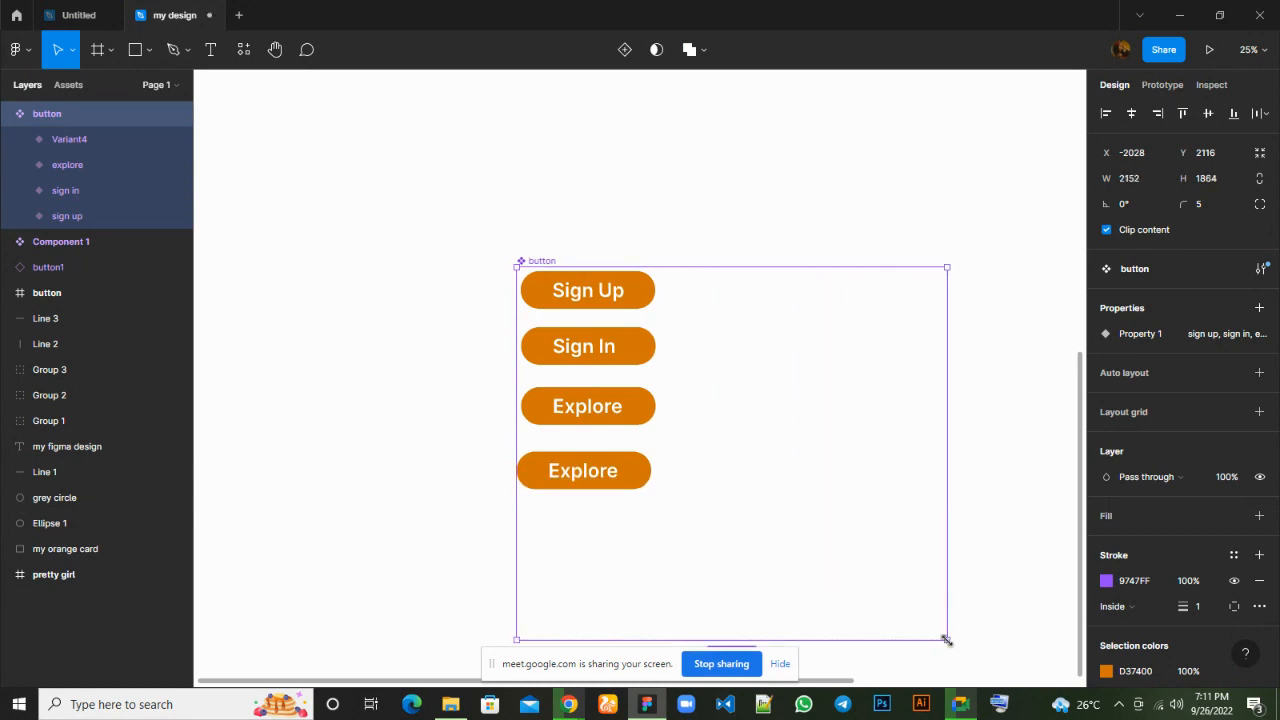
# Set Property 1 of the copied Explore variant to "Proceed".
pyautogui.click(622, 489)
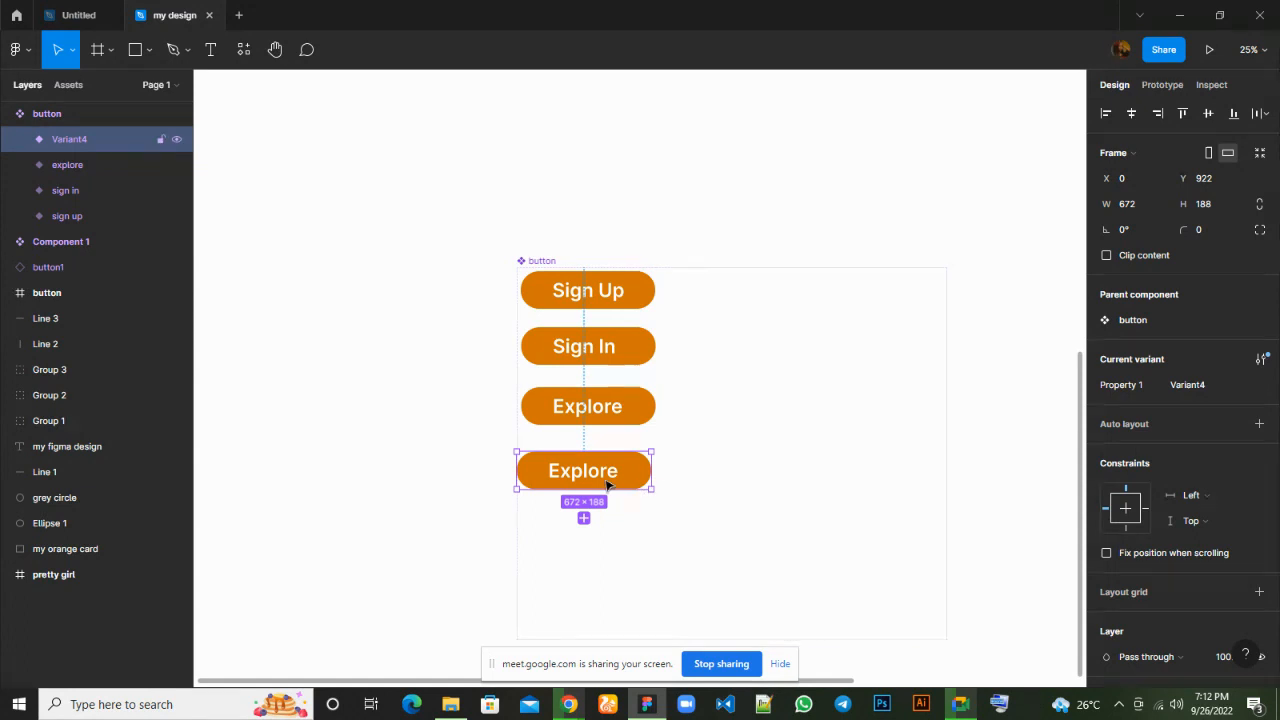
pyautogui.click(1205, 385)
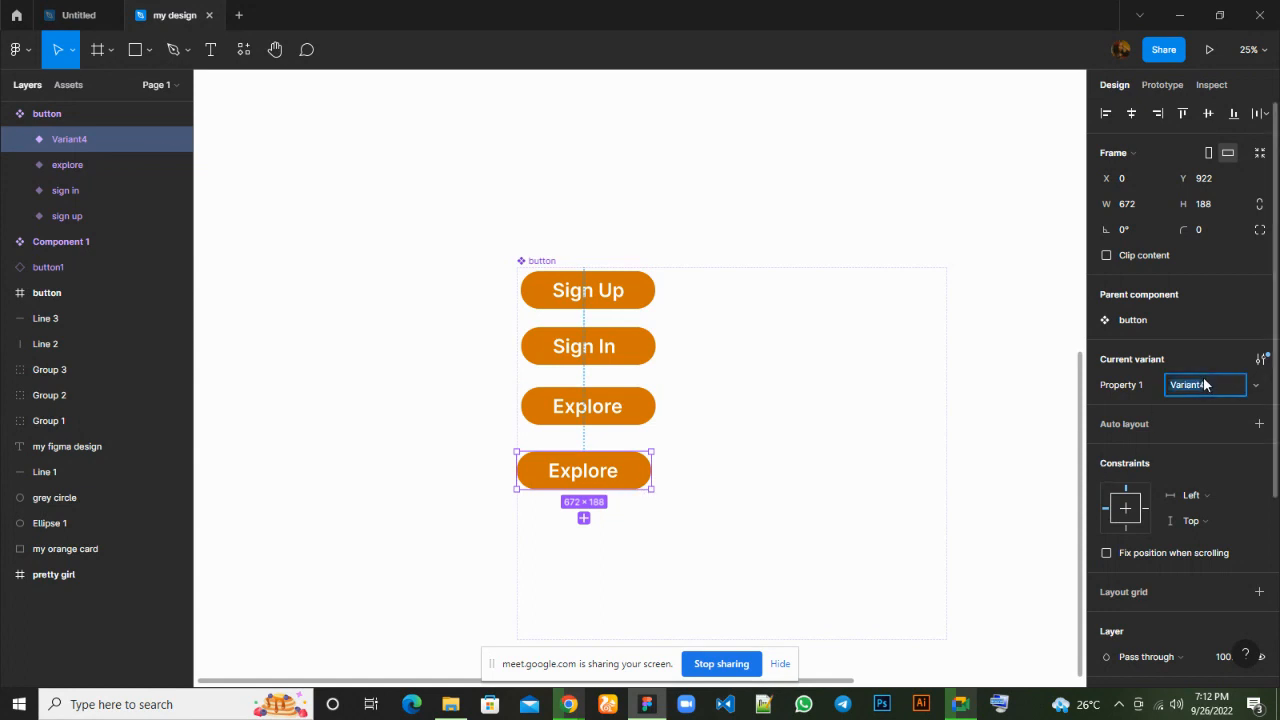
pyautogui.write('Proceed')
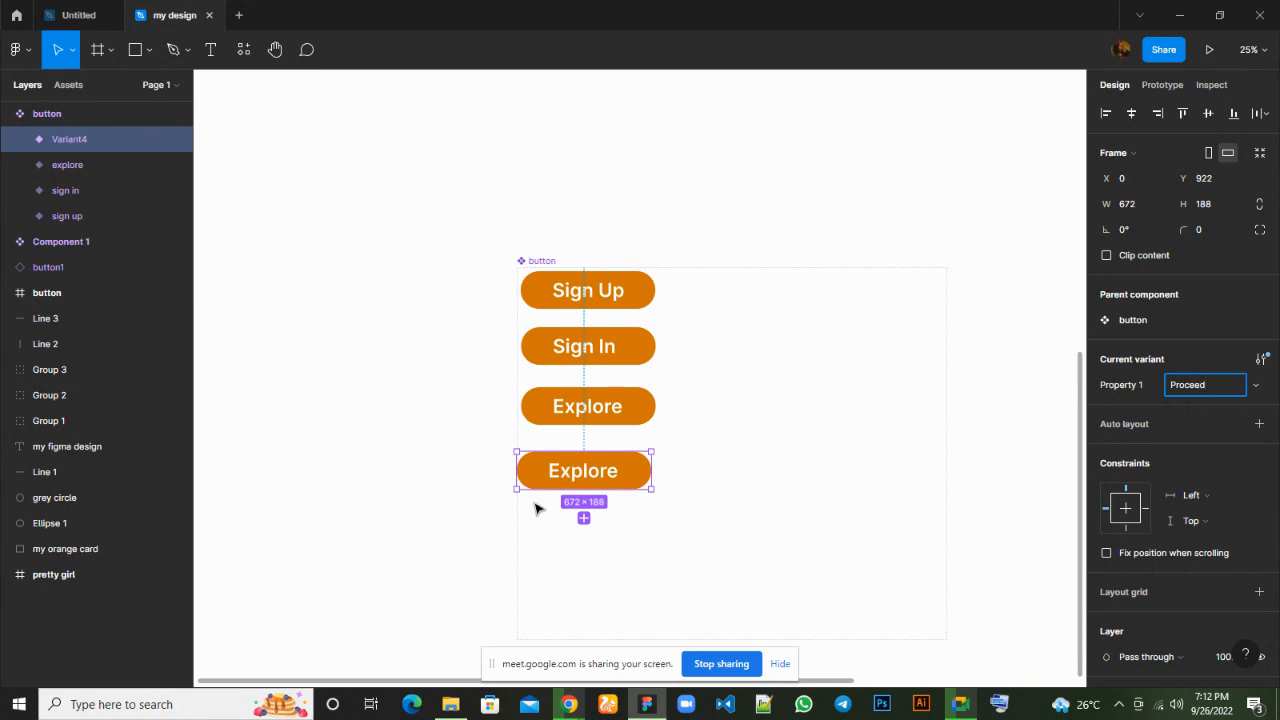
# Change the label on the Proceed variant from Explore to "Proceed" and centre the text within the button.
pyautogui.press('Return')
pyautogui.doubleClick(620, 472)
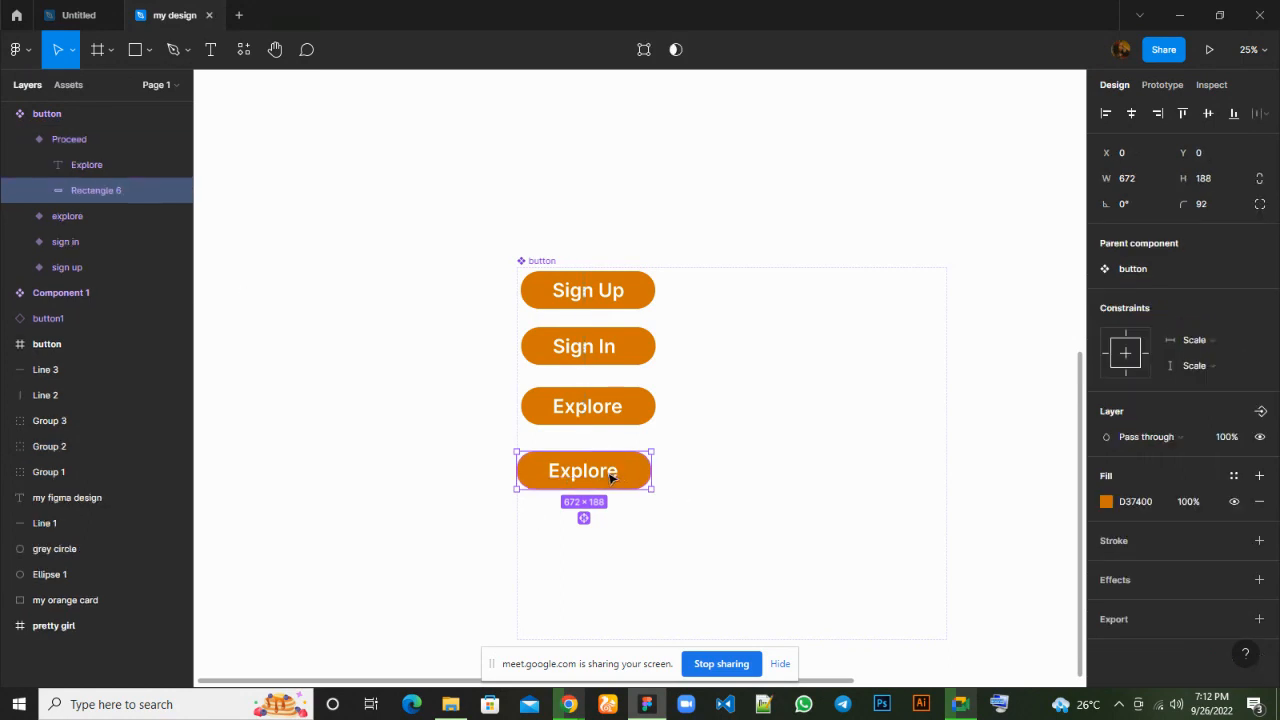
pyautogui.doubleClick(611, 473)
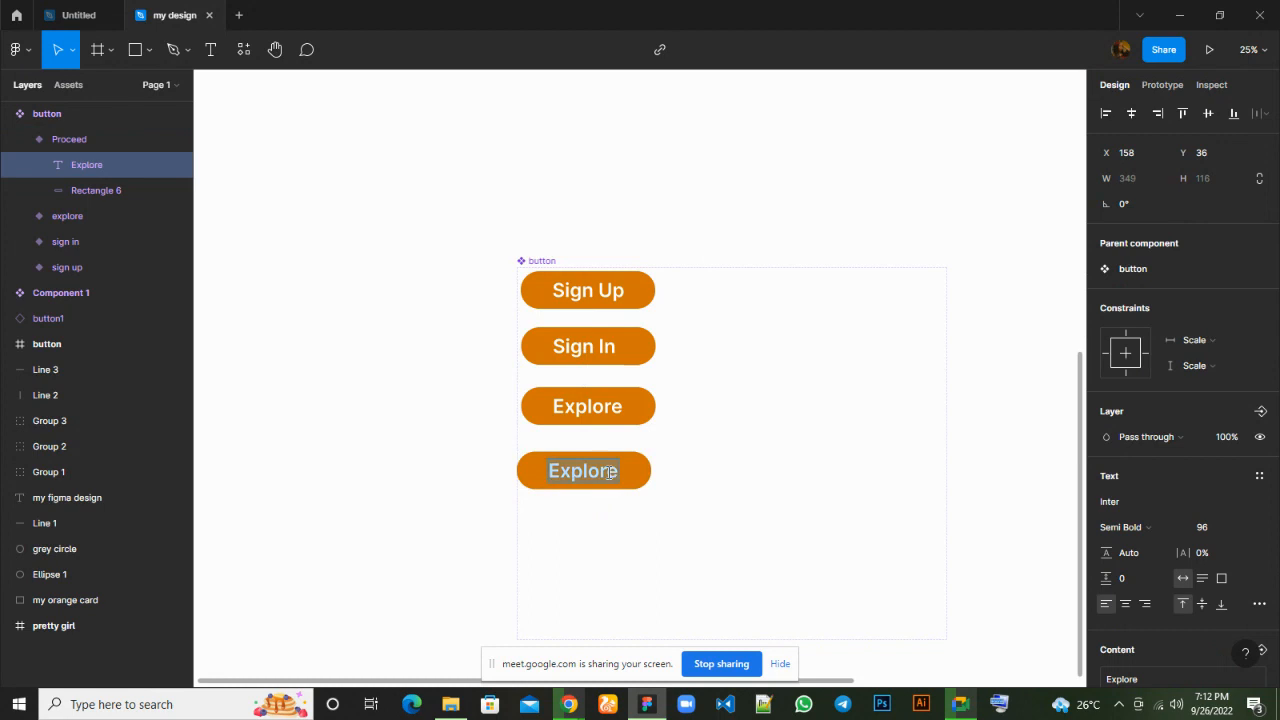
pyautogui.click(21, 143)
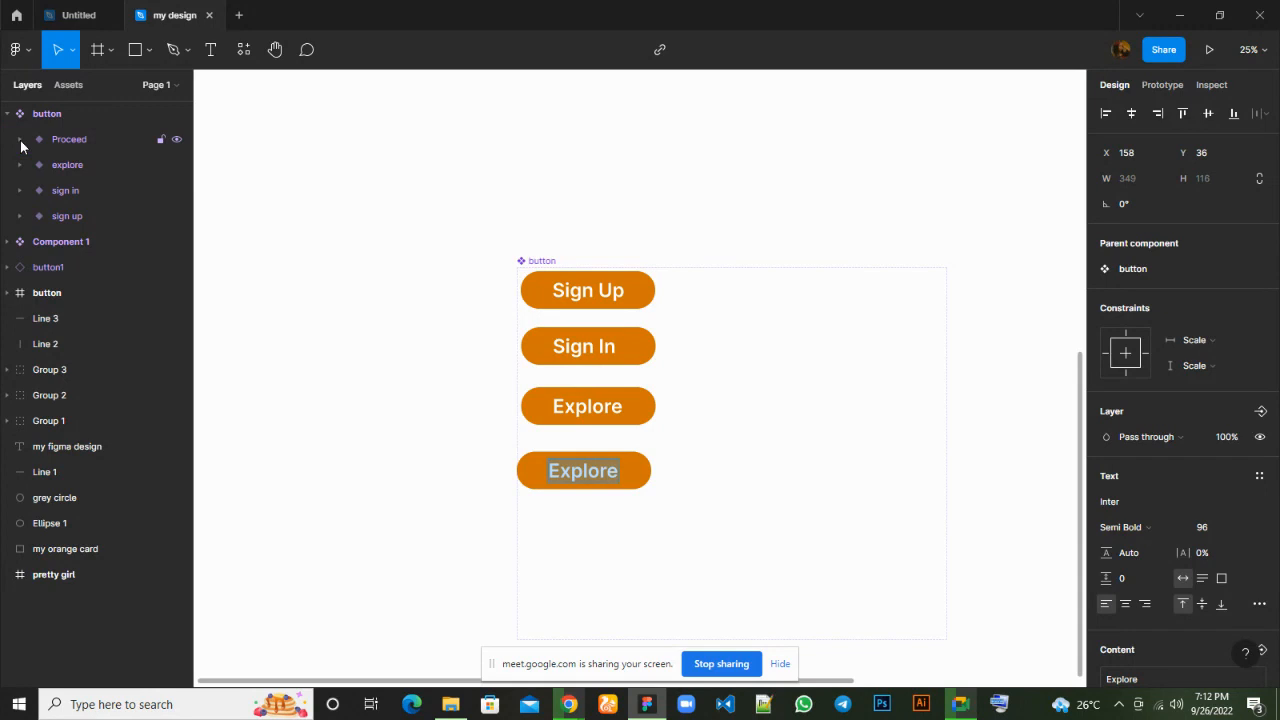
pyautogui.click(21, 142)
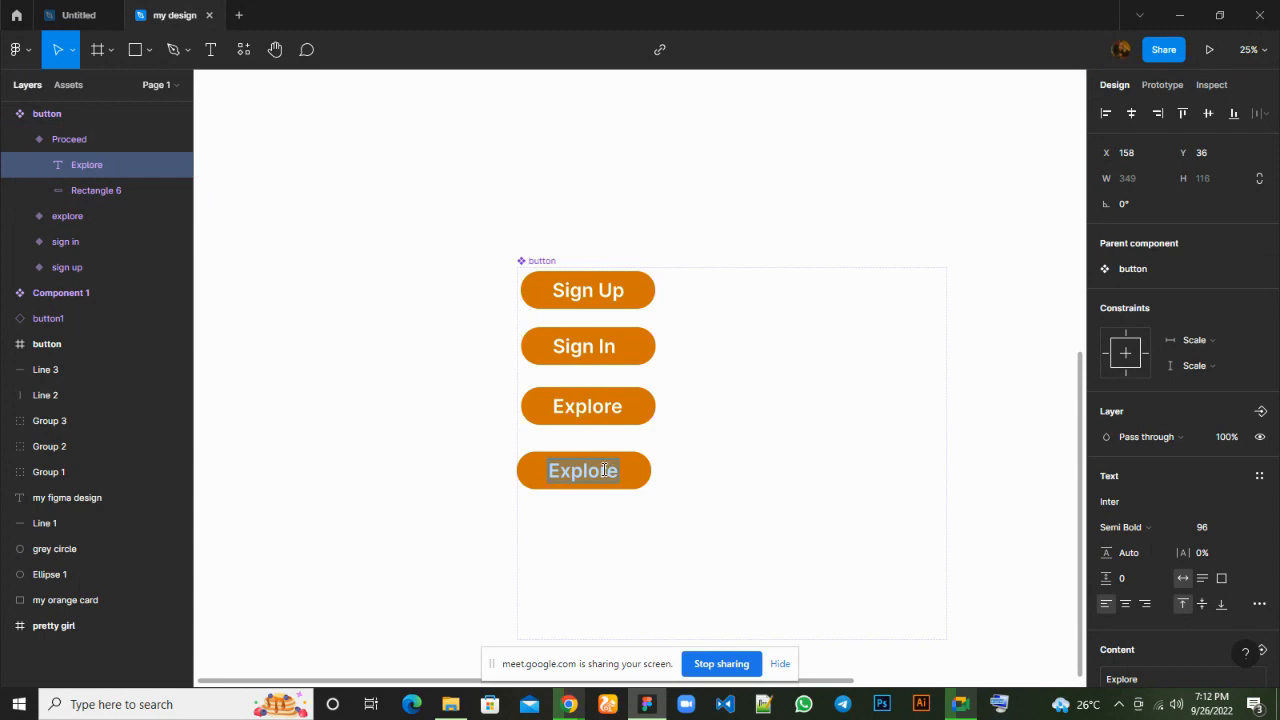
pyautogui.write('Pro')
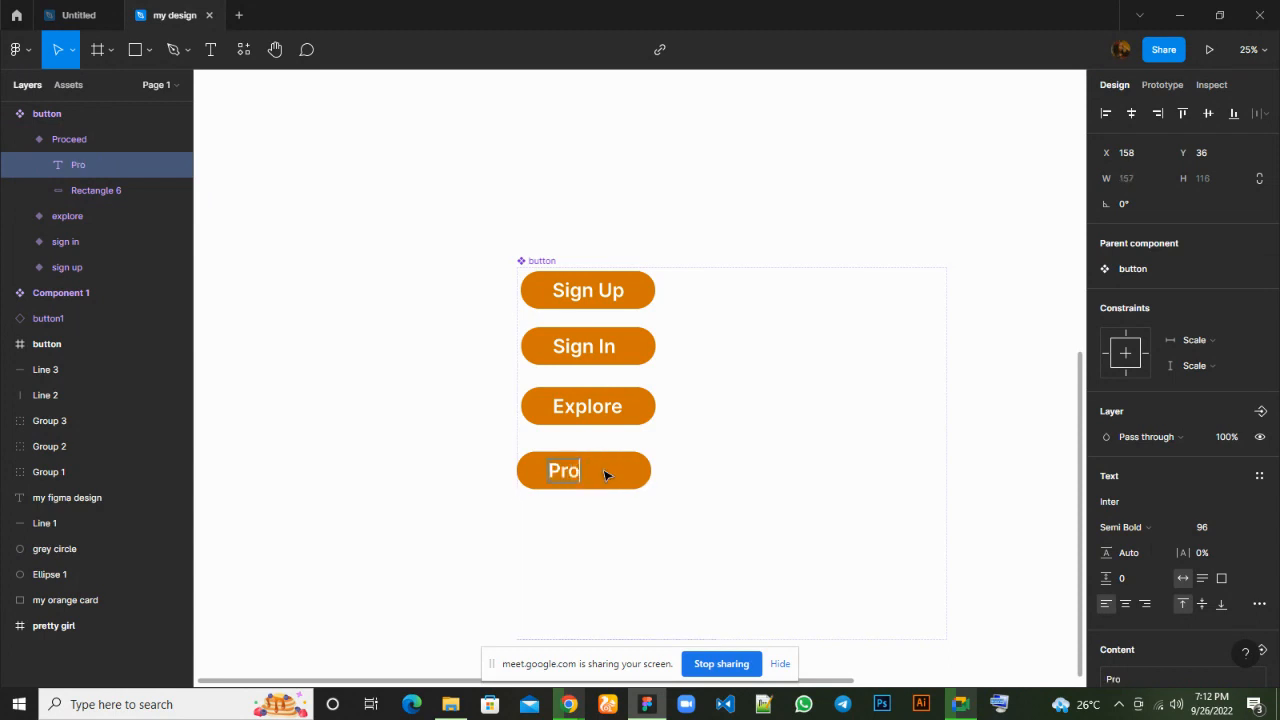
pyautogui.write('ceed')
pyautogui.press('Escape')
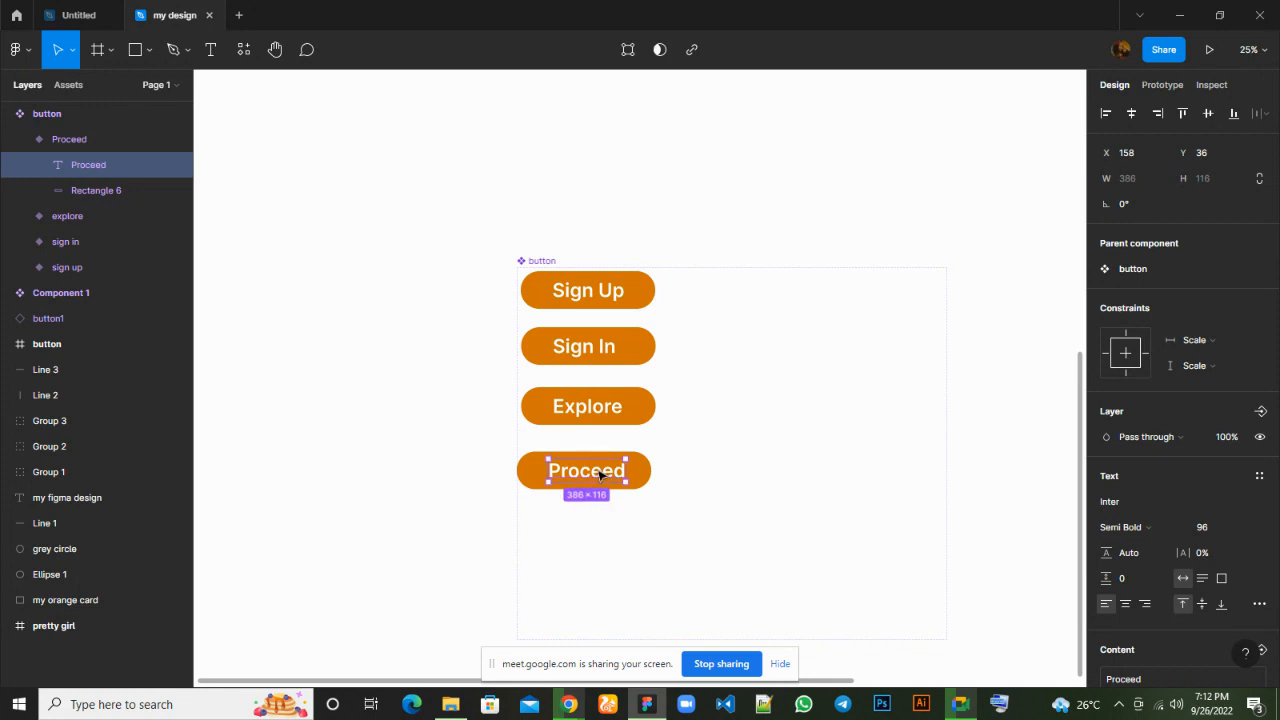
pyautogui.moveTo(603, 471); pyautogui.dragTo(591, 475)
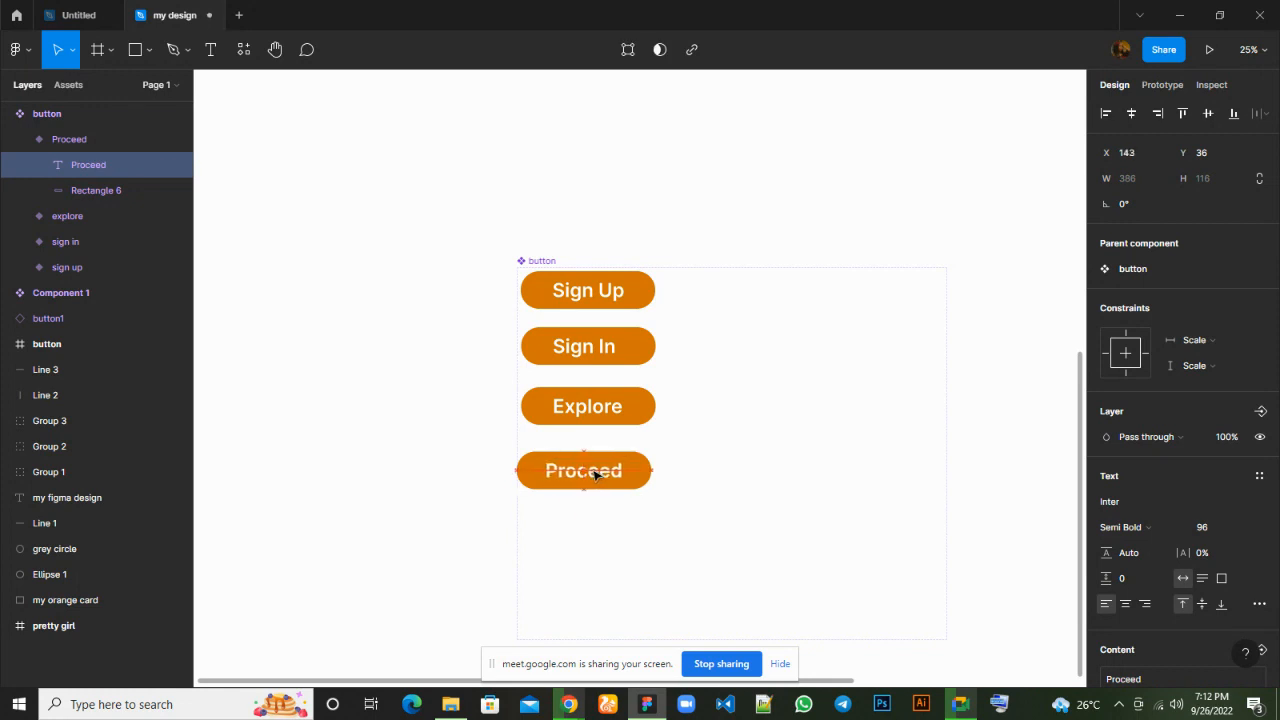
pyautogui.click(648, 483)
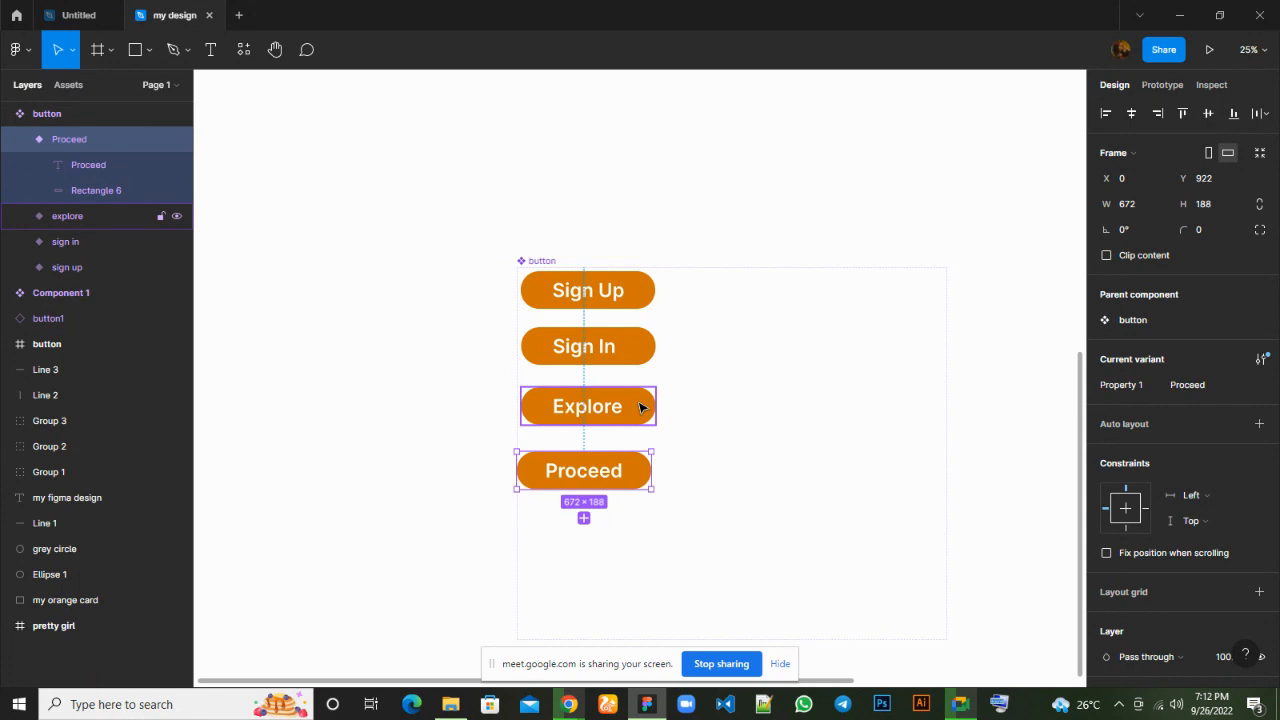
# Switch to the Google Meet call, admit the waiting participant, and return to the Figma design.
pyautogui.moveTo(960, 704)
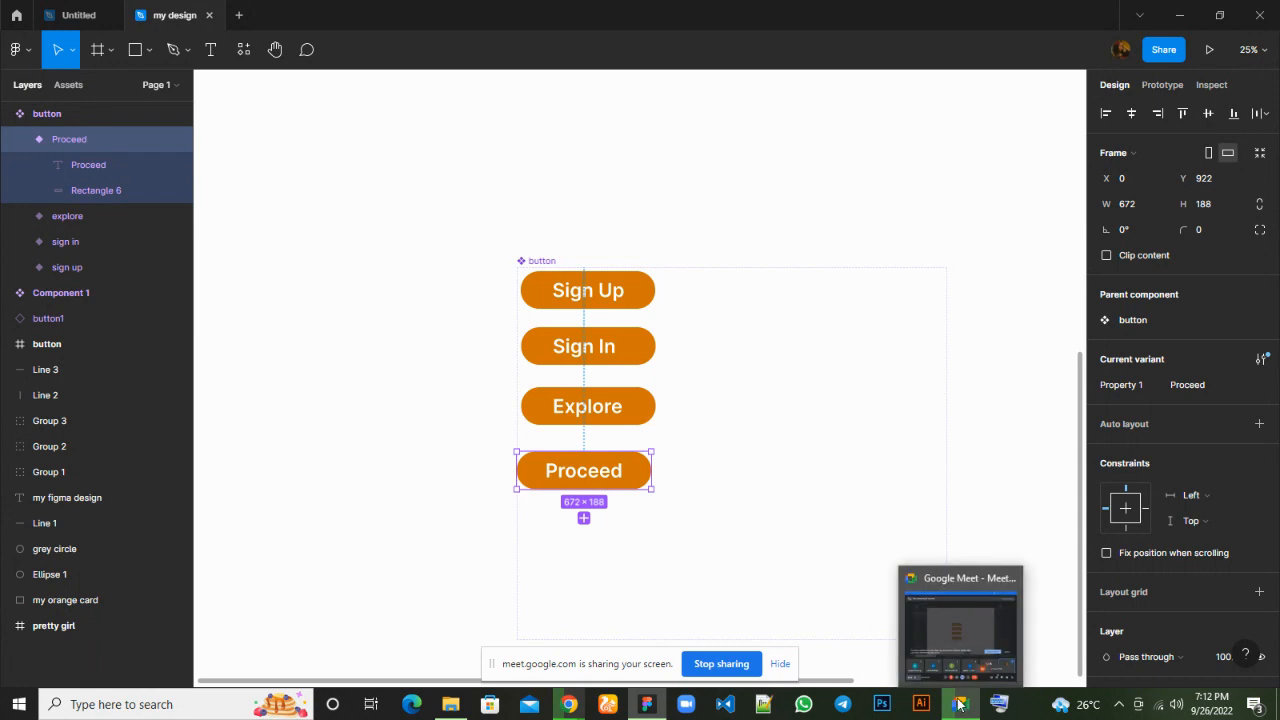
pyautogui.click(958, 647)
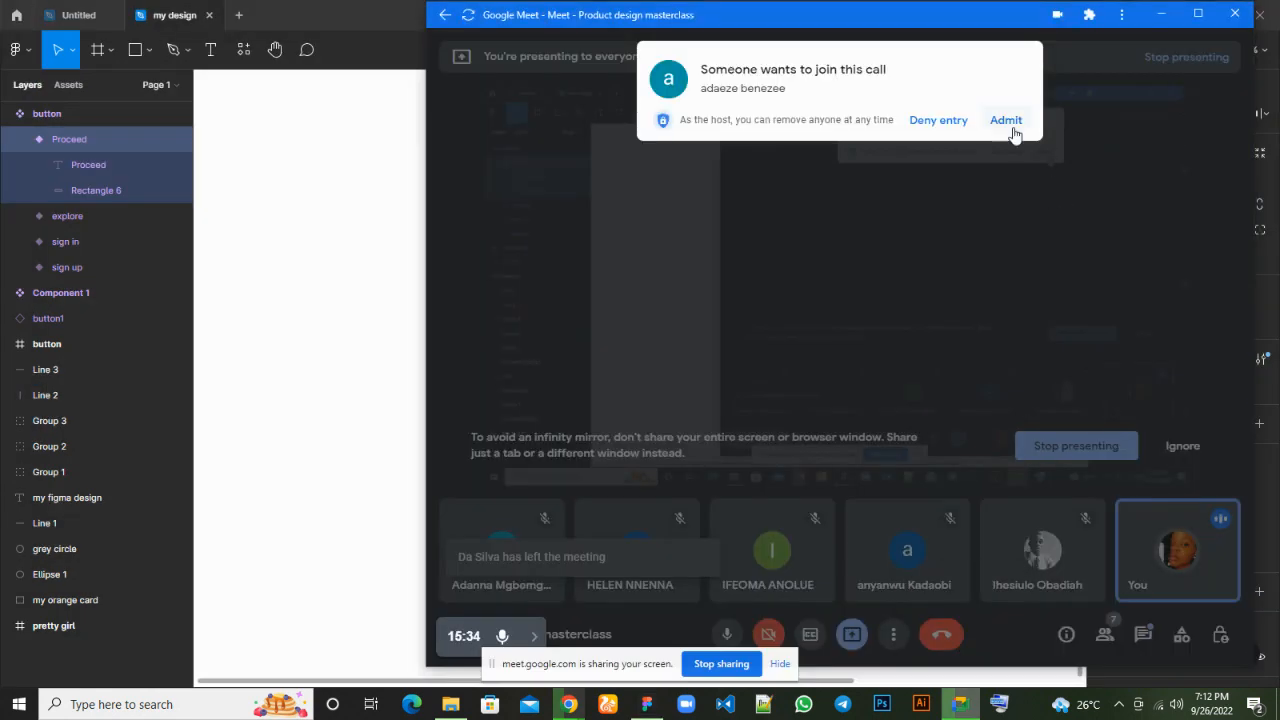
pyautogui.click(1009, 122)
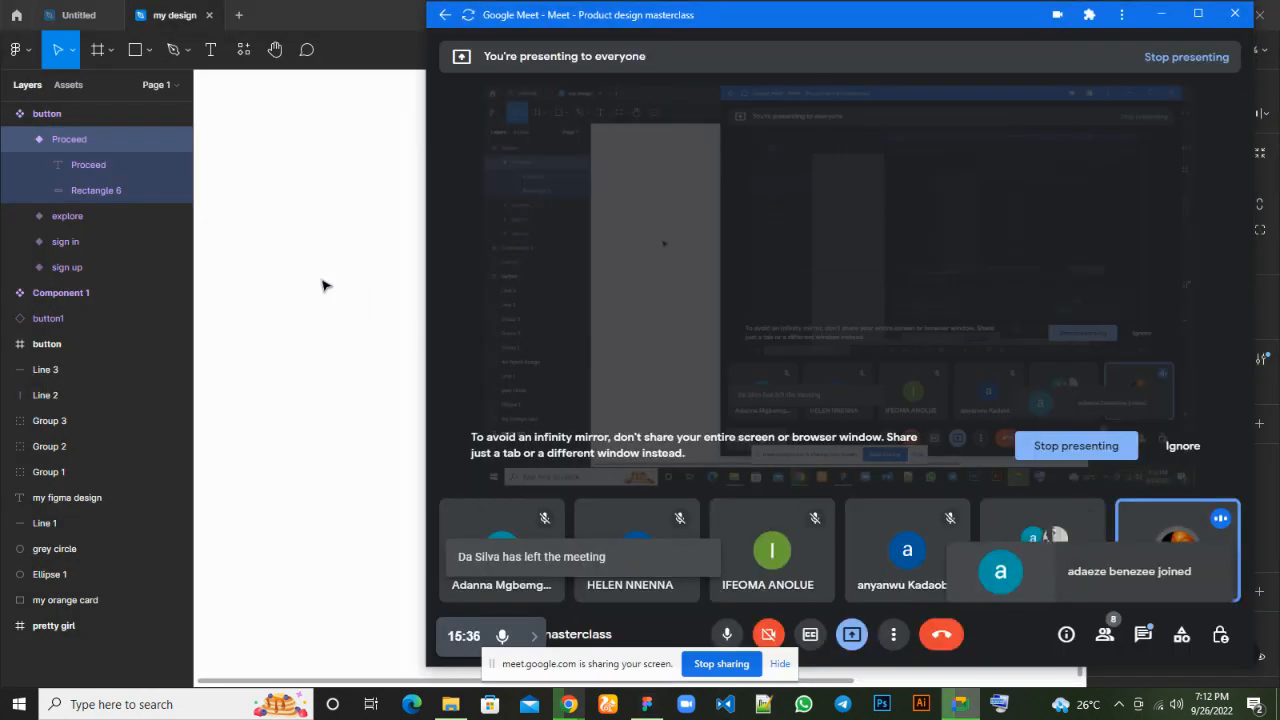
pyautogui.click(322, 285)
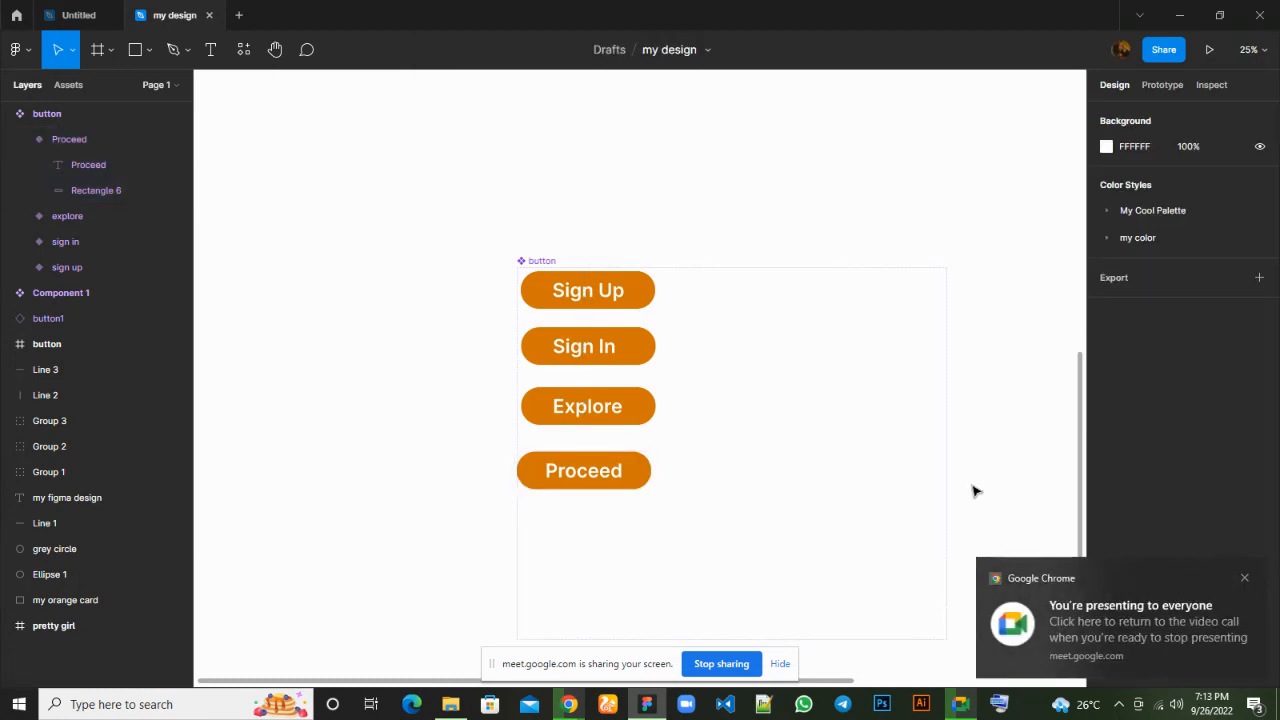
# Replace the fill of the Proceed variant's rectangle with an inside stroke in D37400, 12 thick.
pyautogui.click(644, 472)
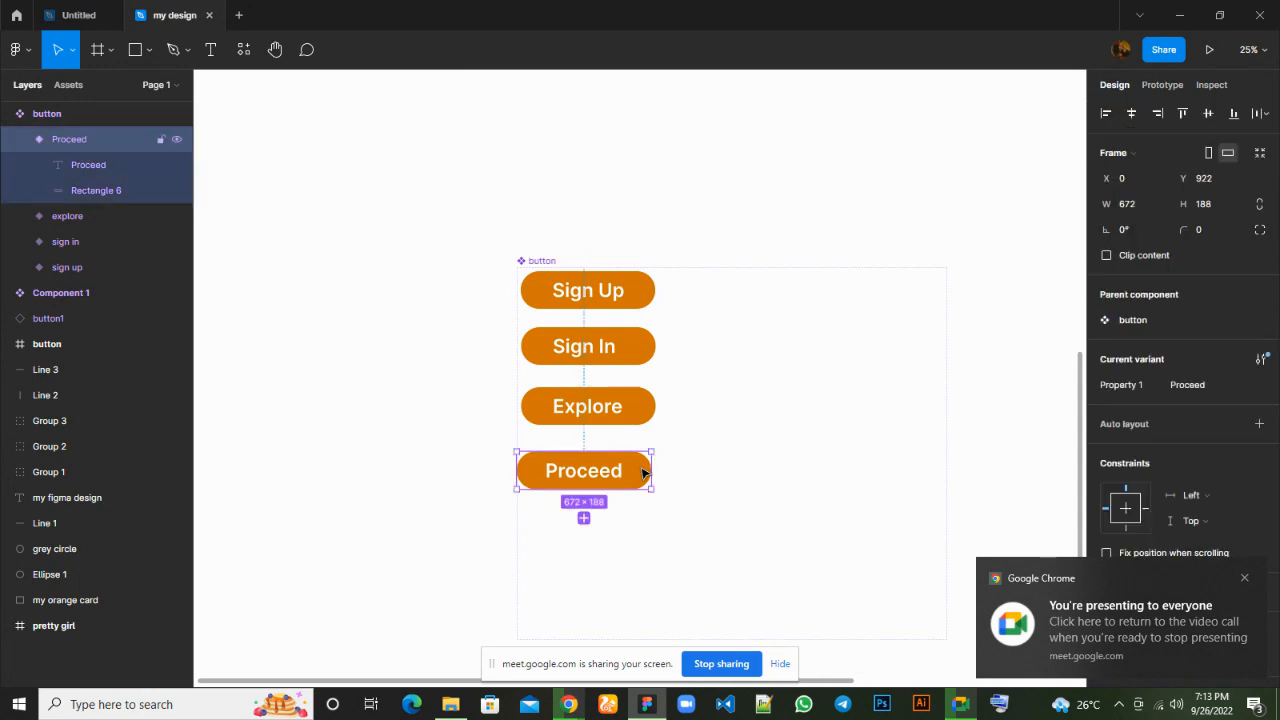
pyautogui.doubleClick(644, 472)
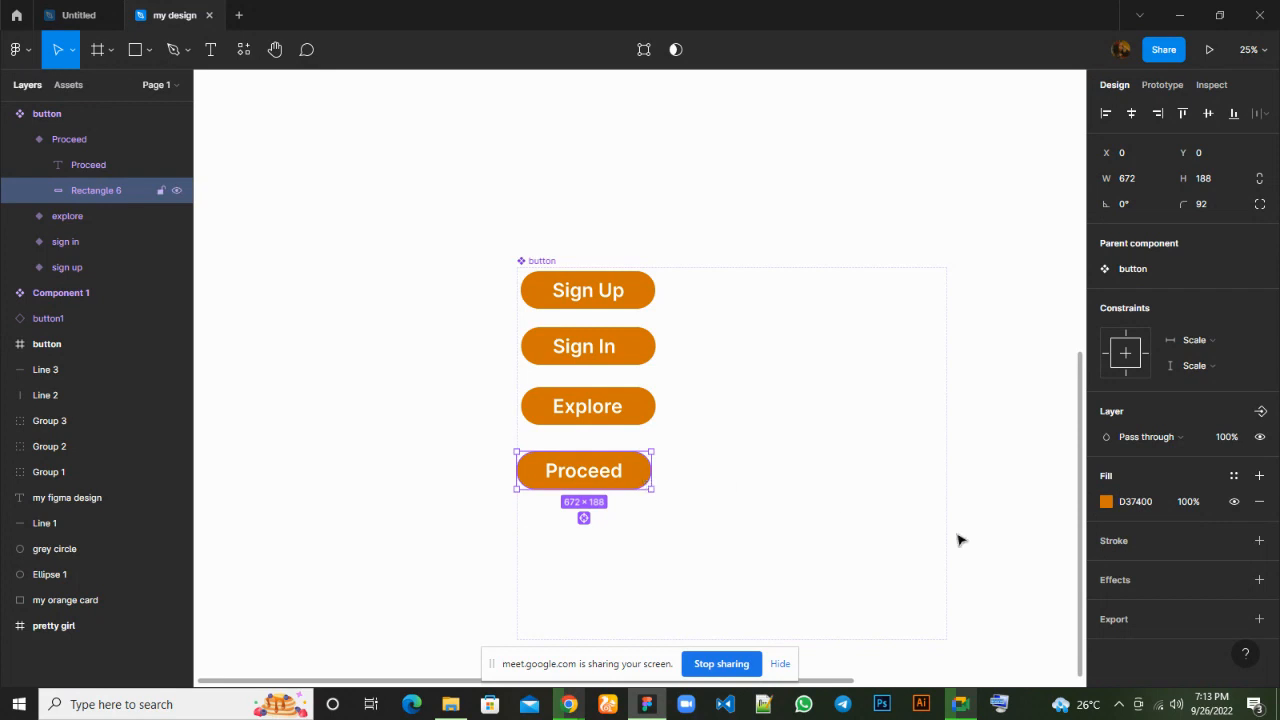
pyautogui.click(1262, 503)
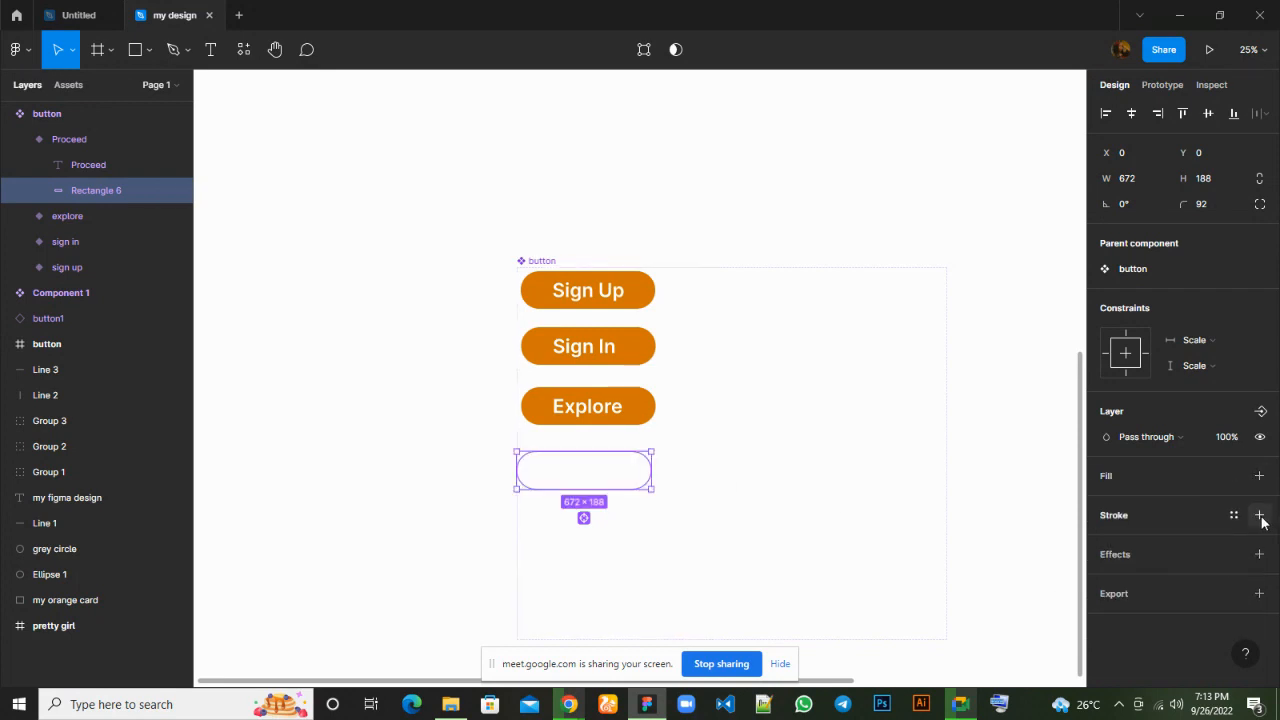
pyautogui.click(1260, 515)
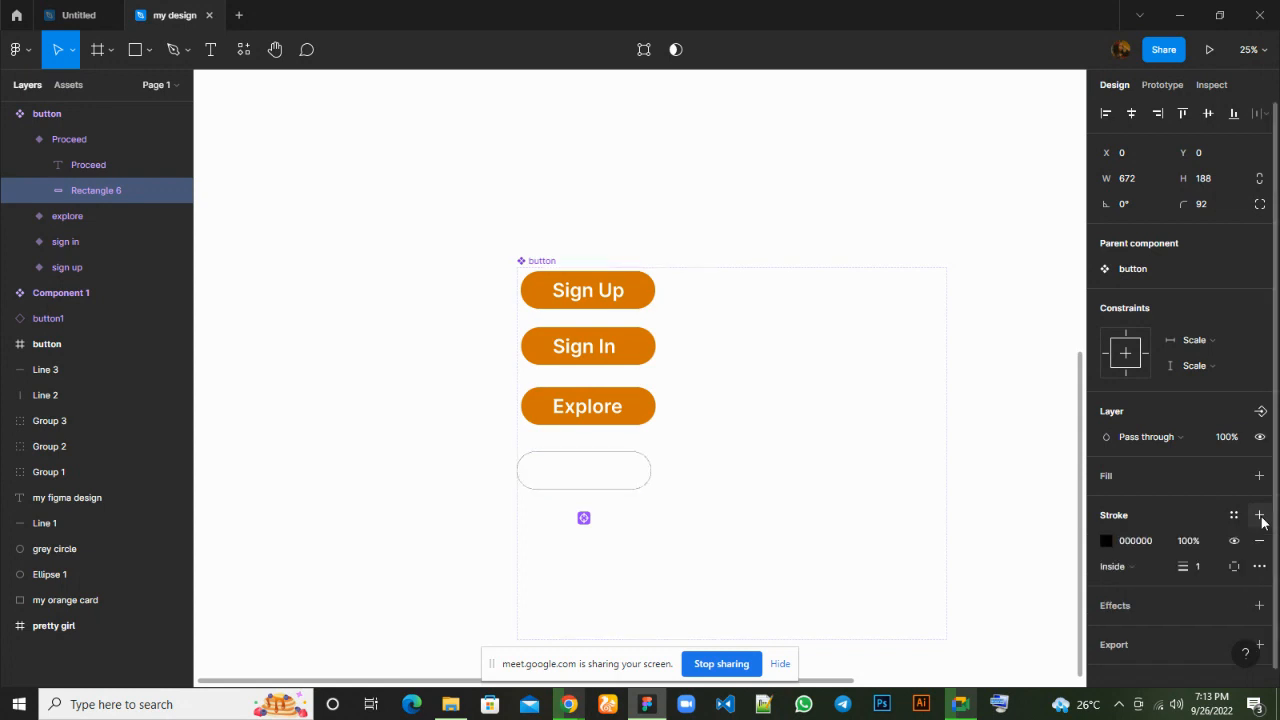
pyautogui.click(1106, 541)
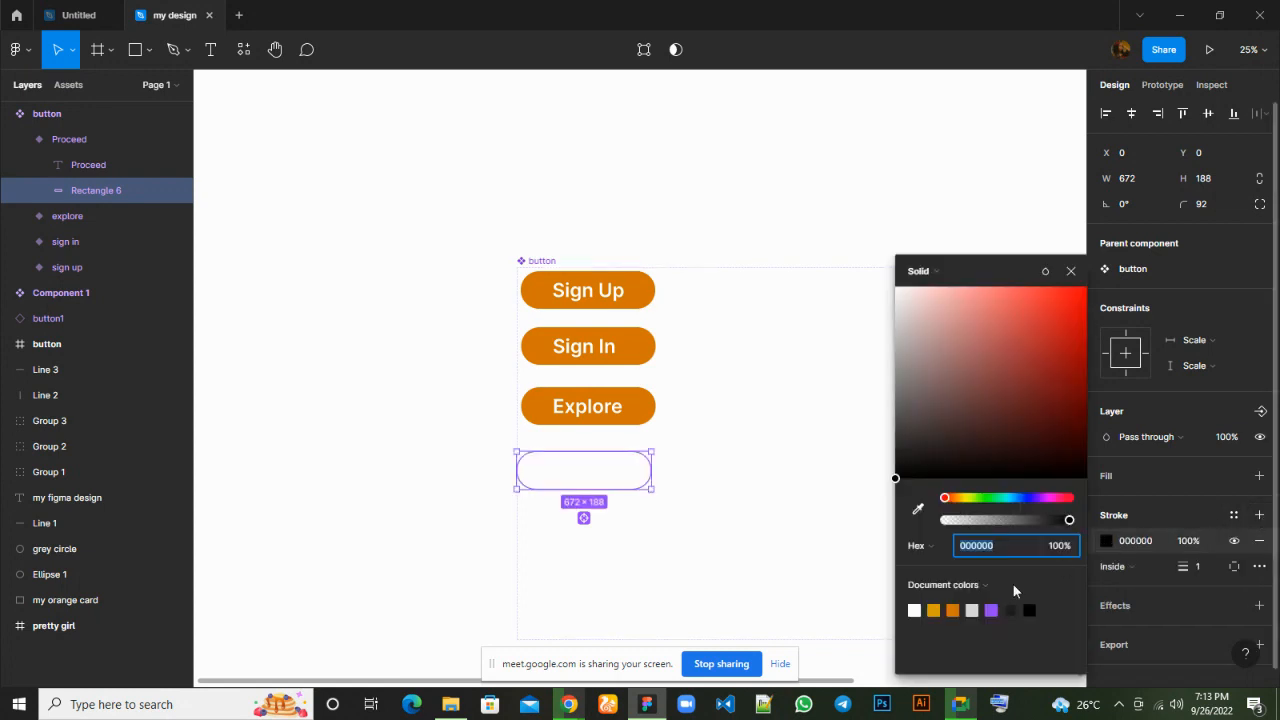
pyautogui.click(953, 610)
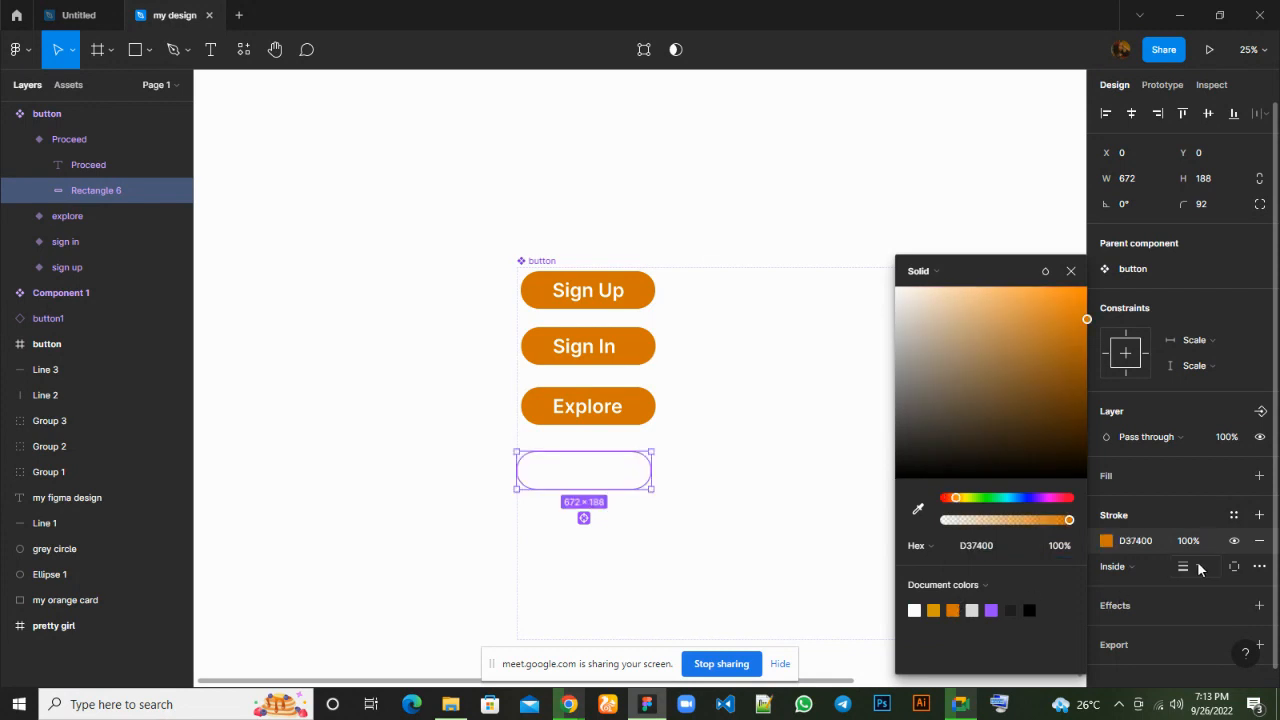
pyautogui.moveTo(1183, 560); pyautogui.dragTo(1201, 559)
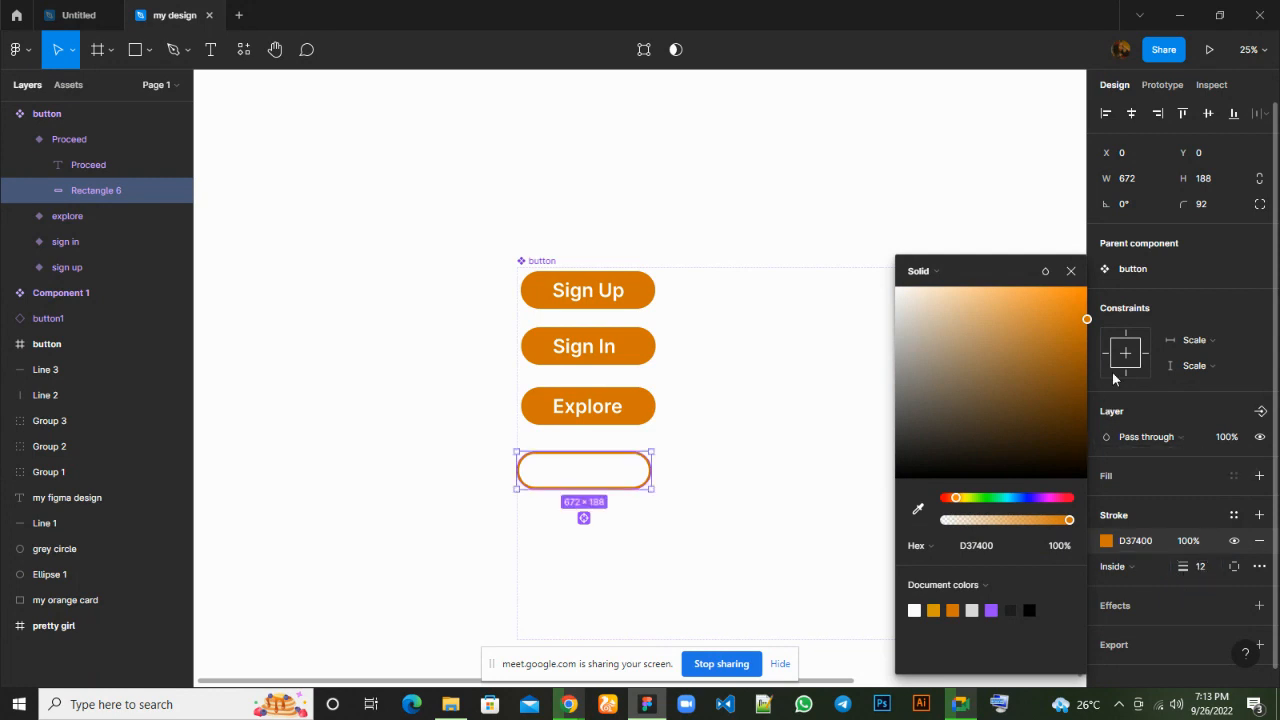
pyautogui.click(1071, 272)
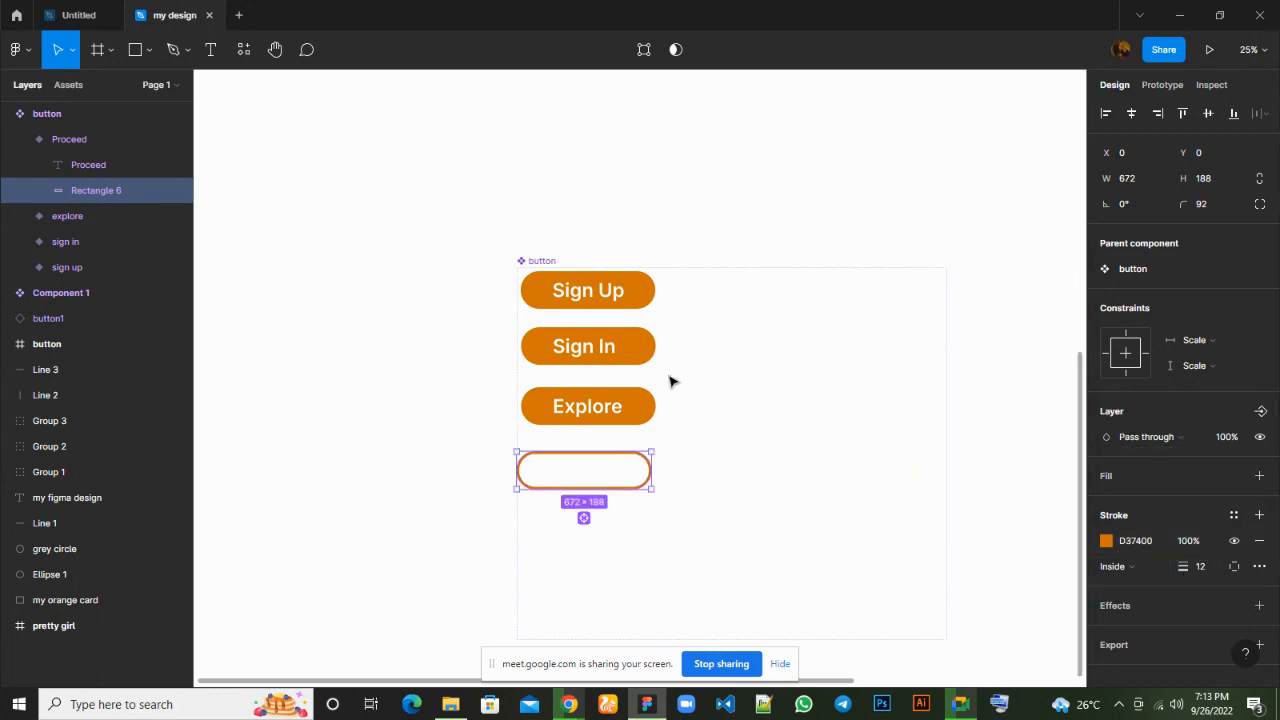
# Set the fill of the Proceed variant's label text to the document colour D37400.
pyautogui.click(603, 477)
pyautogui.scroll(-3, 1128, 553)
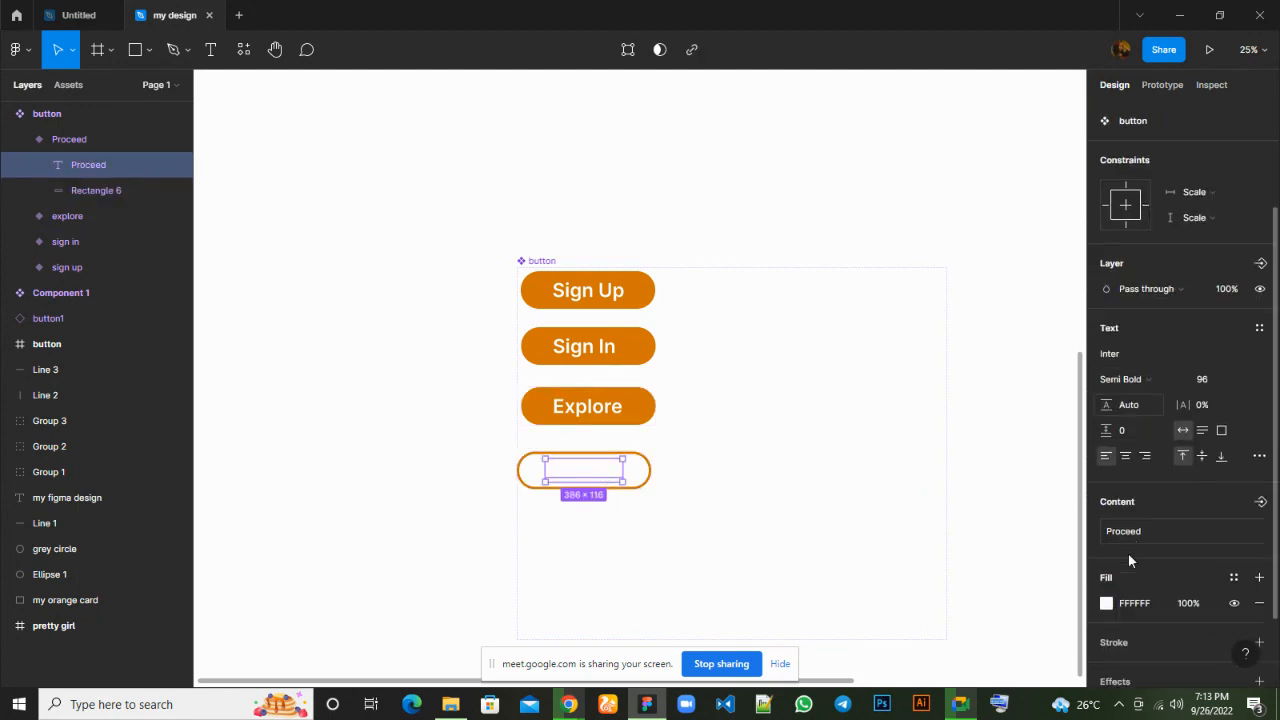
pyautogui.click(1107, 577)
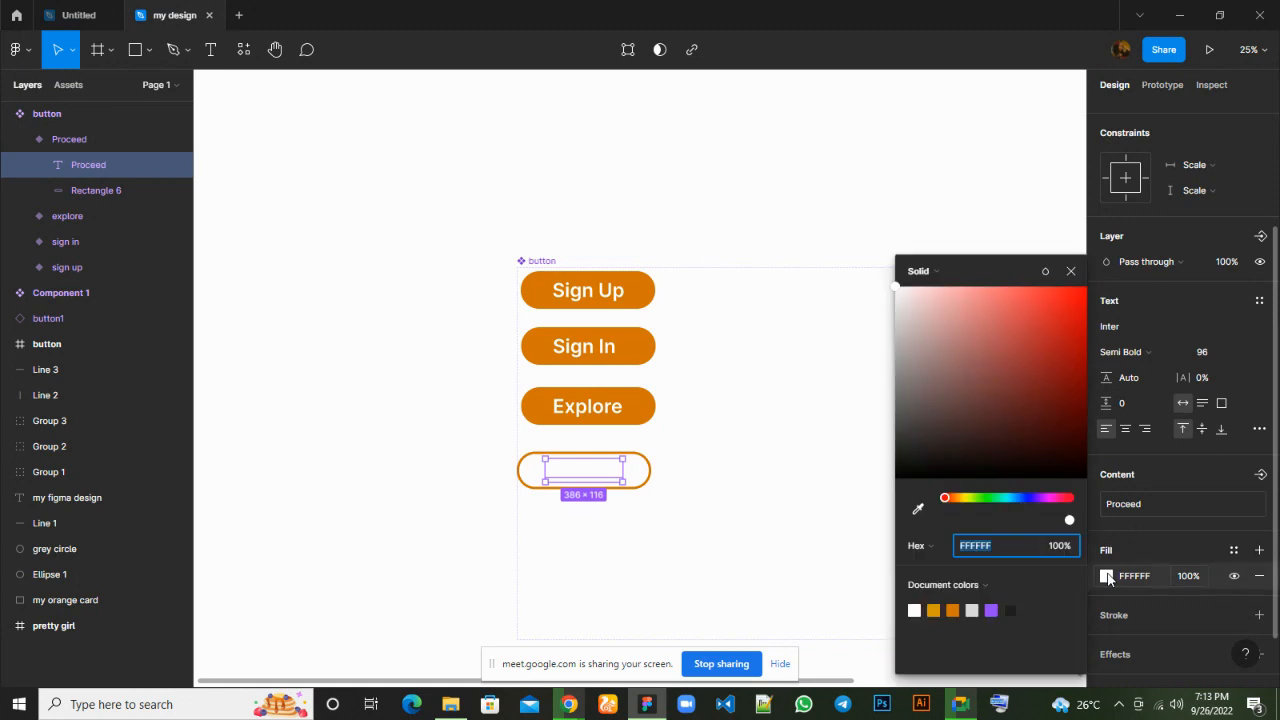
pyautogui.click(952, 610)
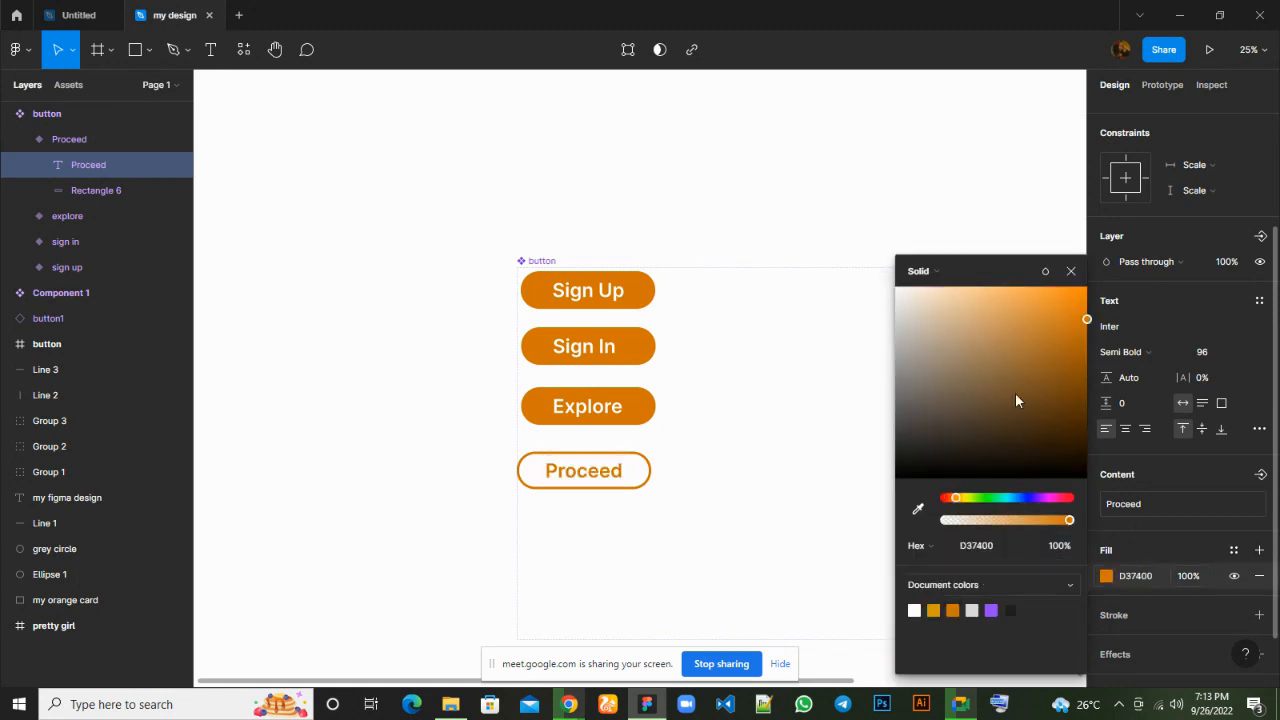
pyautogui.click(1070, 274)
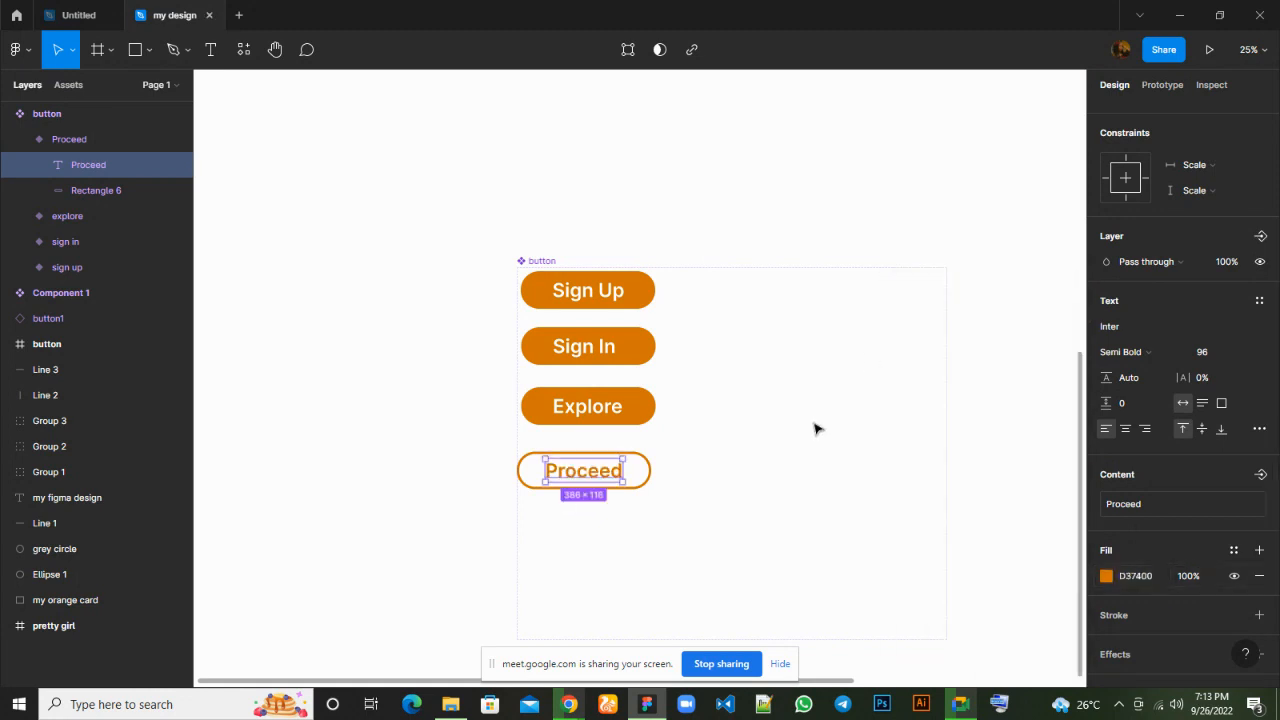
pyautogui.click(816, 431)
pyautogui.scroll(-2, 816, 431)
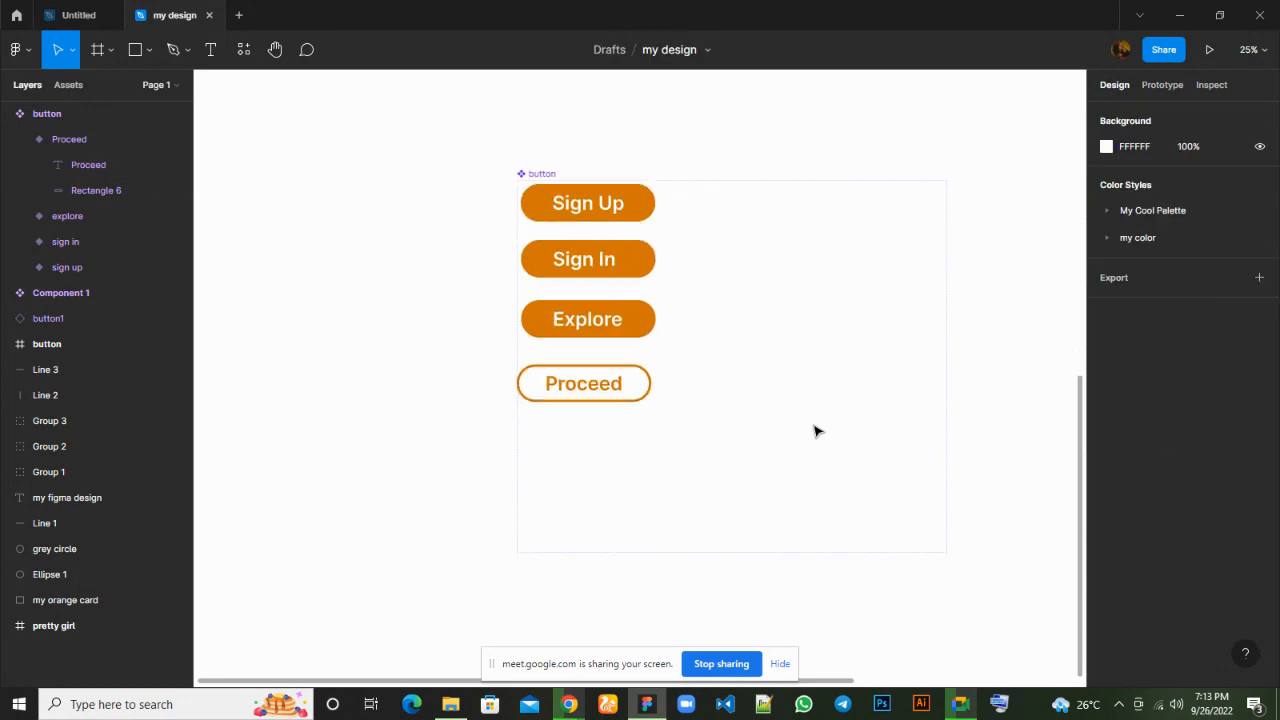
# Duplicate the Proceed variant and place the copy directly beneath it in the component set, at about X 1, Y 1244.
pyautogui.click(649, 380)
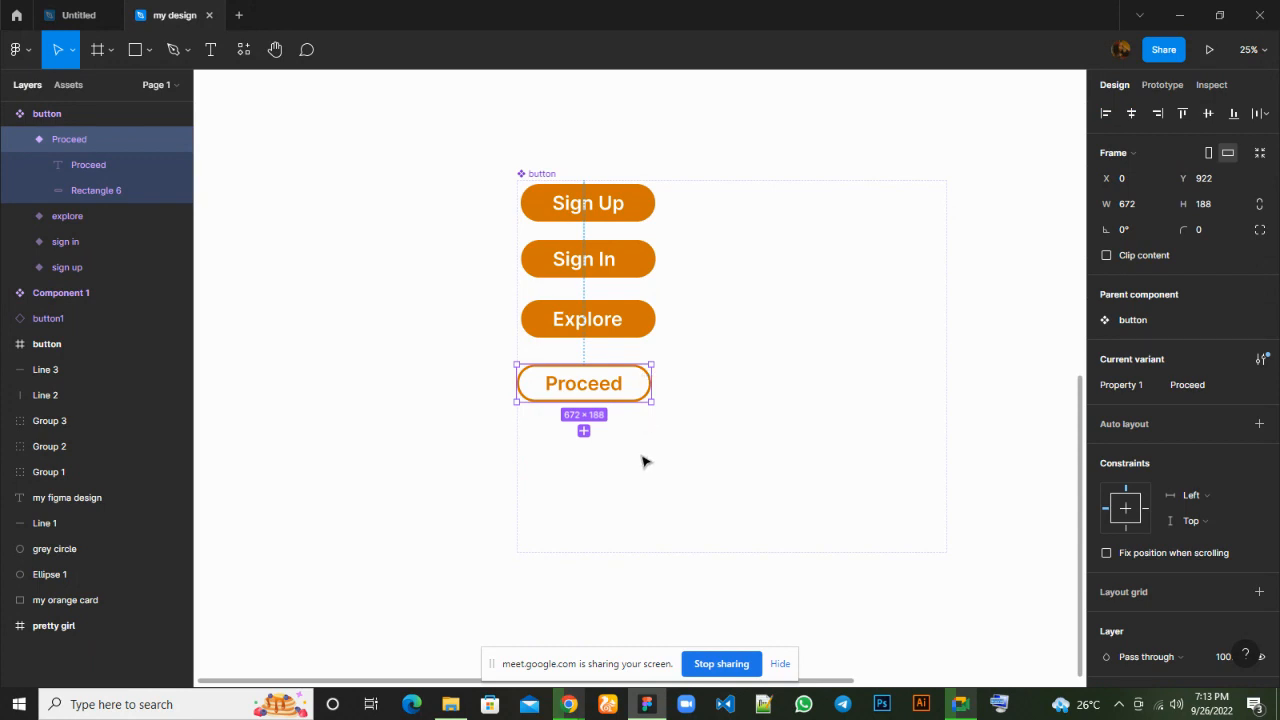
pyautogui.hotkey('ctrl', 'd')
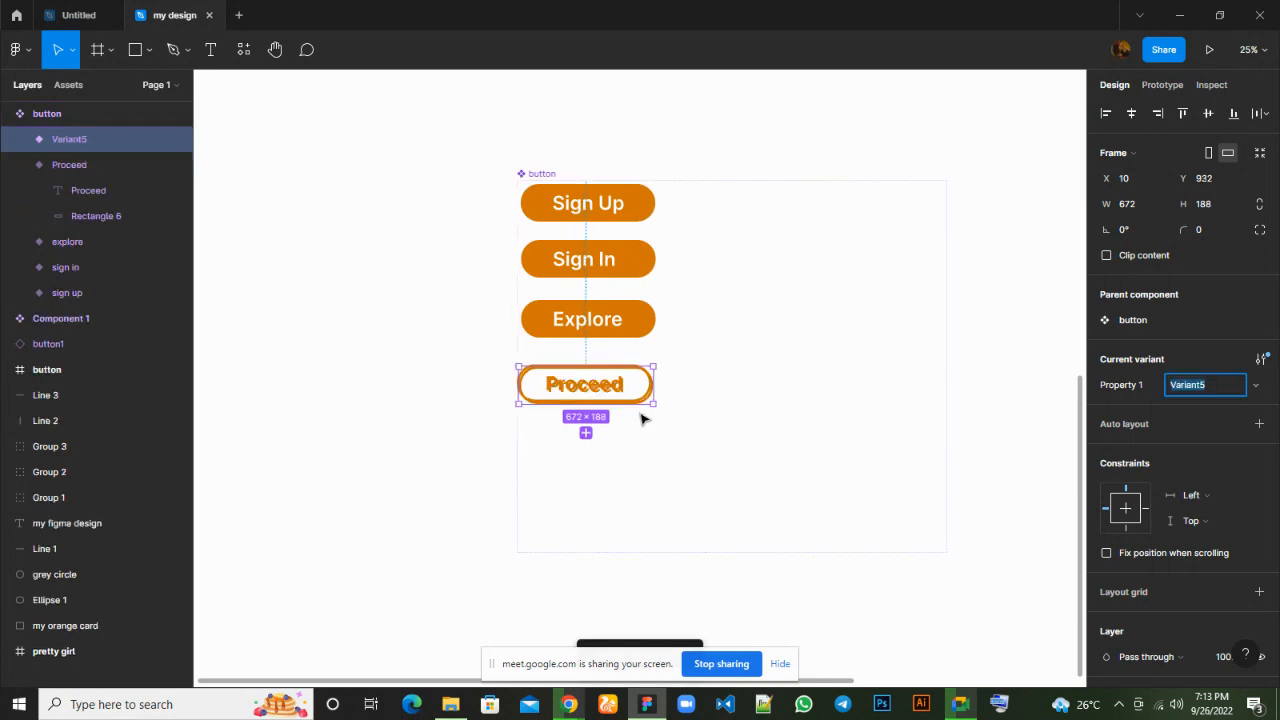
pyautogui.moveTo(646, 399); pyautogui.dragTo(646, 458)
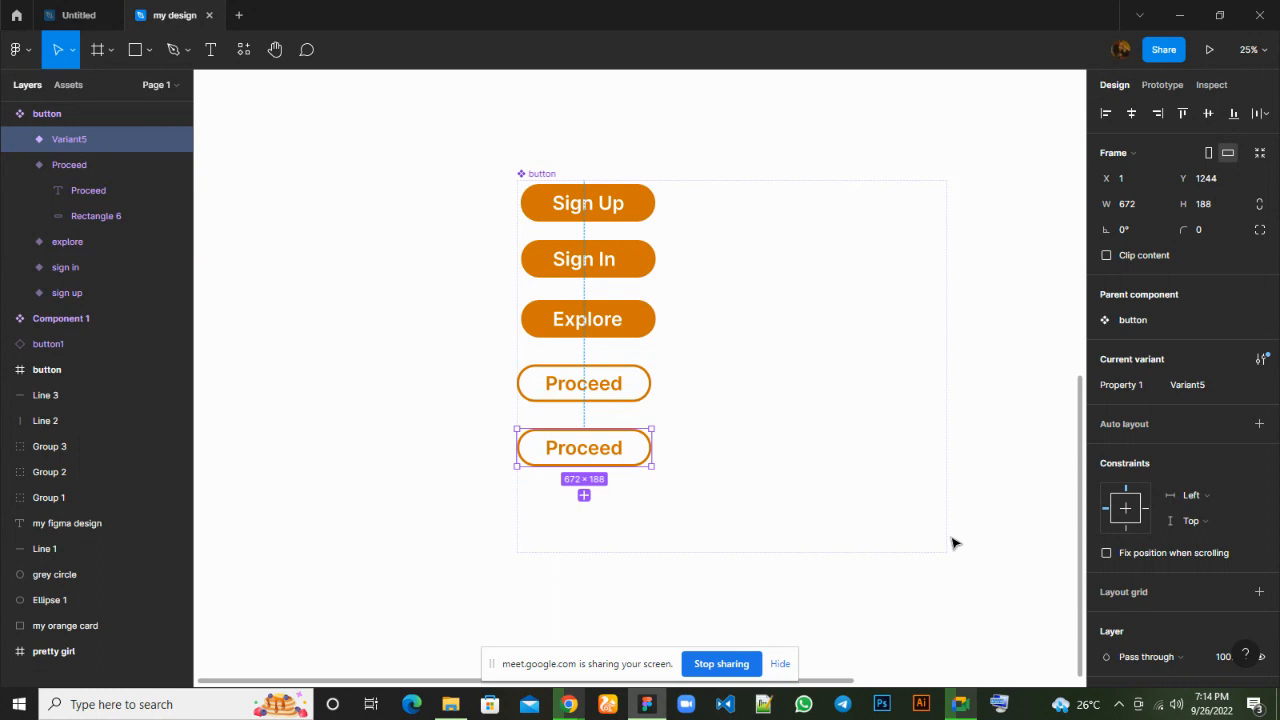
# Add a pale orange fill, about F2E0B3, to the rectangle of the copied Proceed variant, based on the yellow-orange document colour.
pyautogui.doubleClick(651, 452)
pyautogui.scroll(-1, 1160, 588)
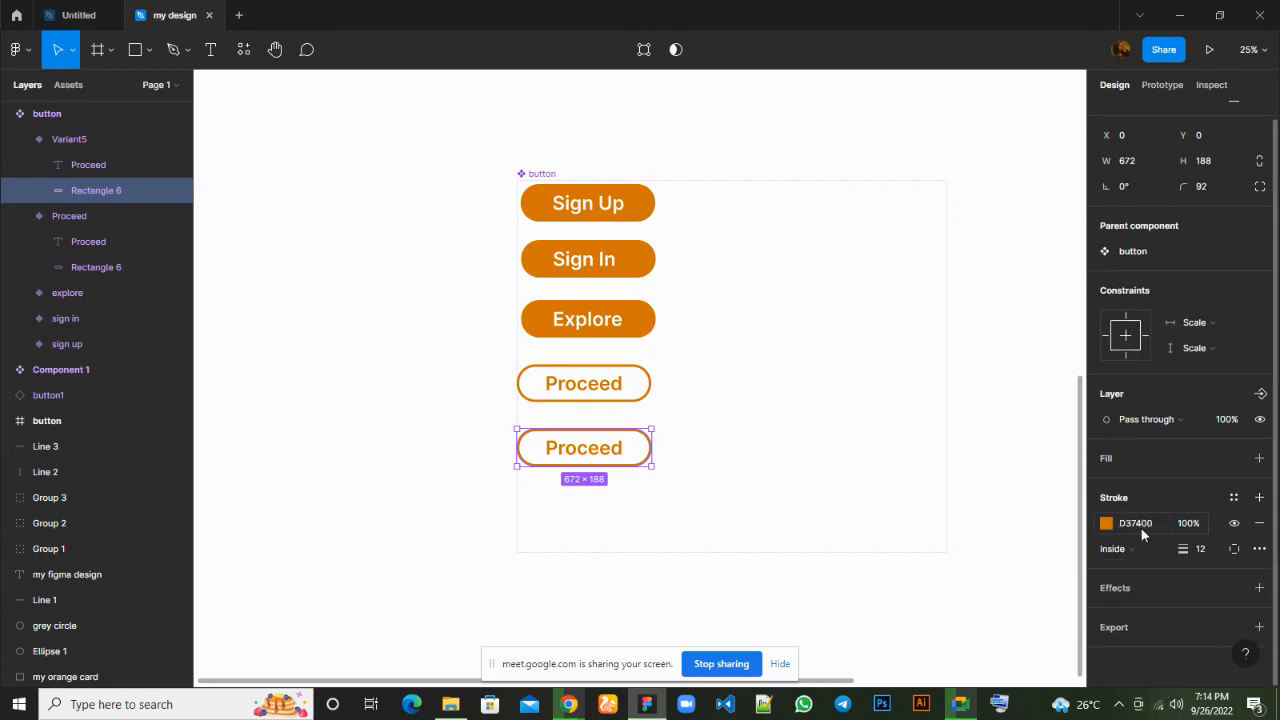
pyautogui.click(1259, 459)
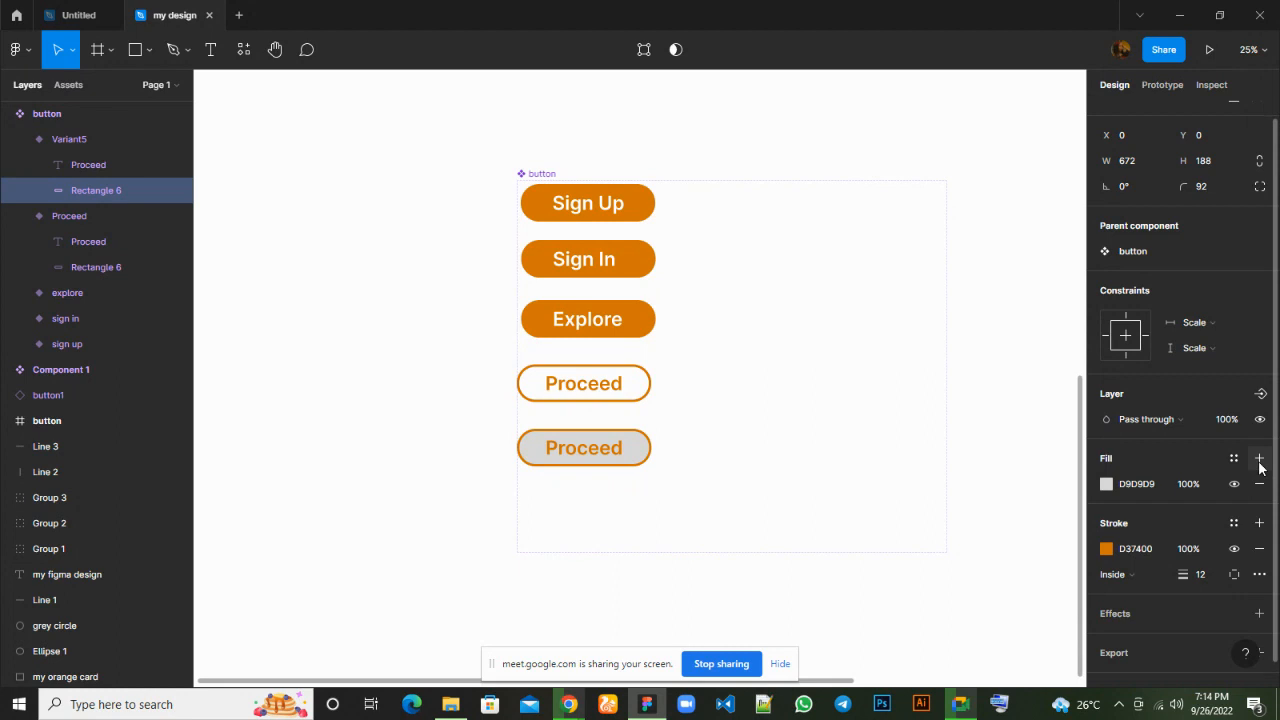
pyautogui.click(1106, 484)
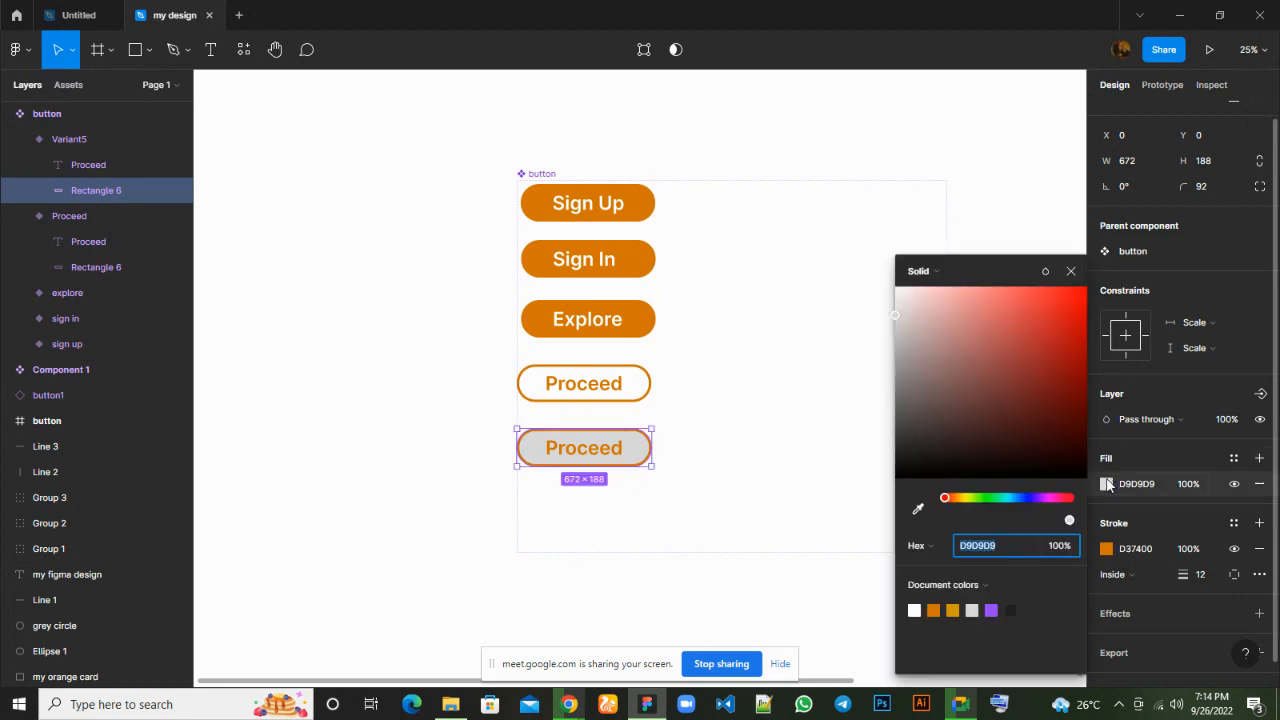
pyautogui.click(993, 608)
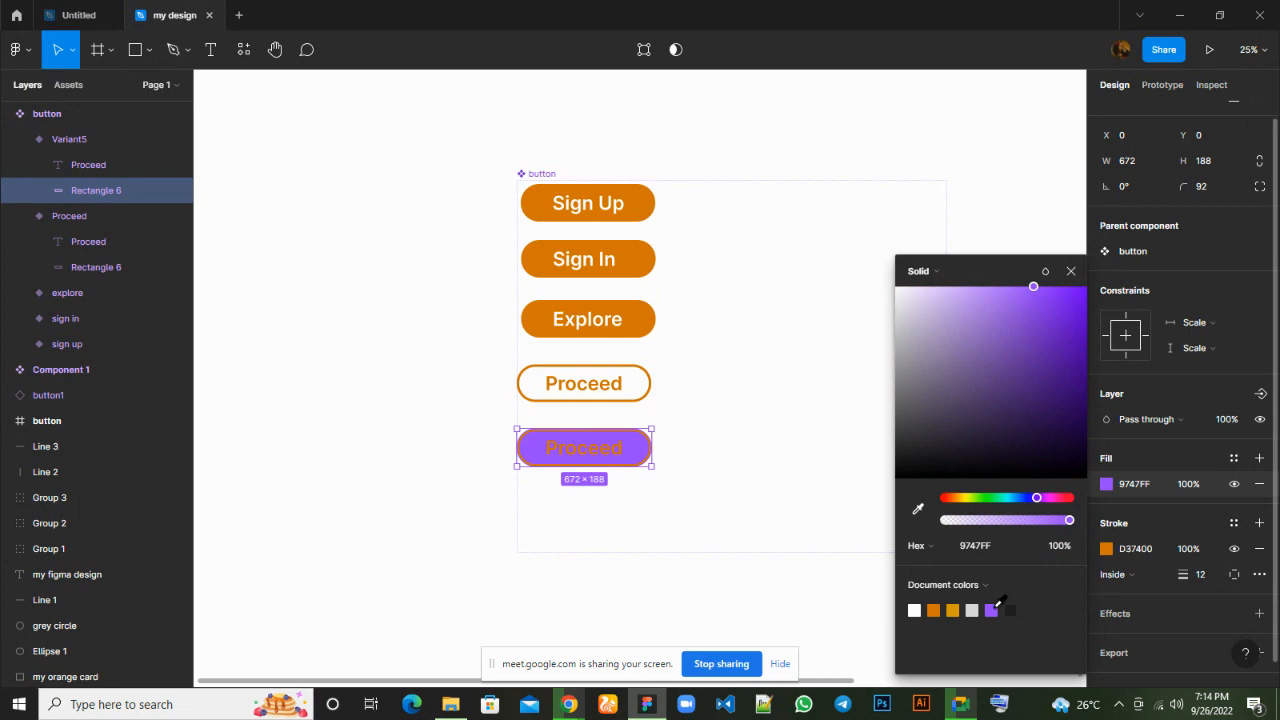
pyautogui.click(955, 608)
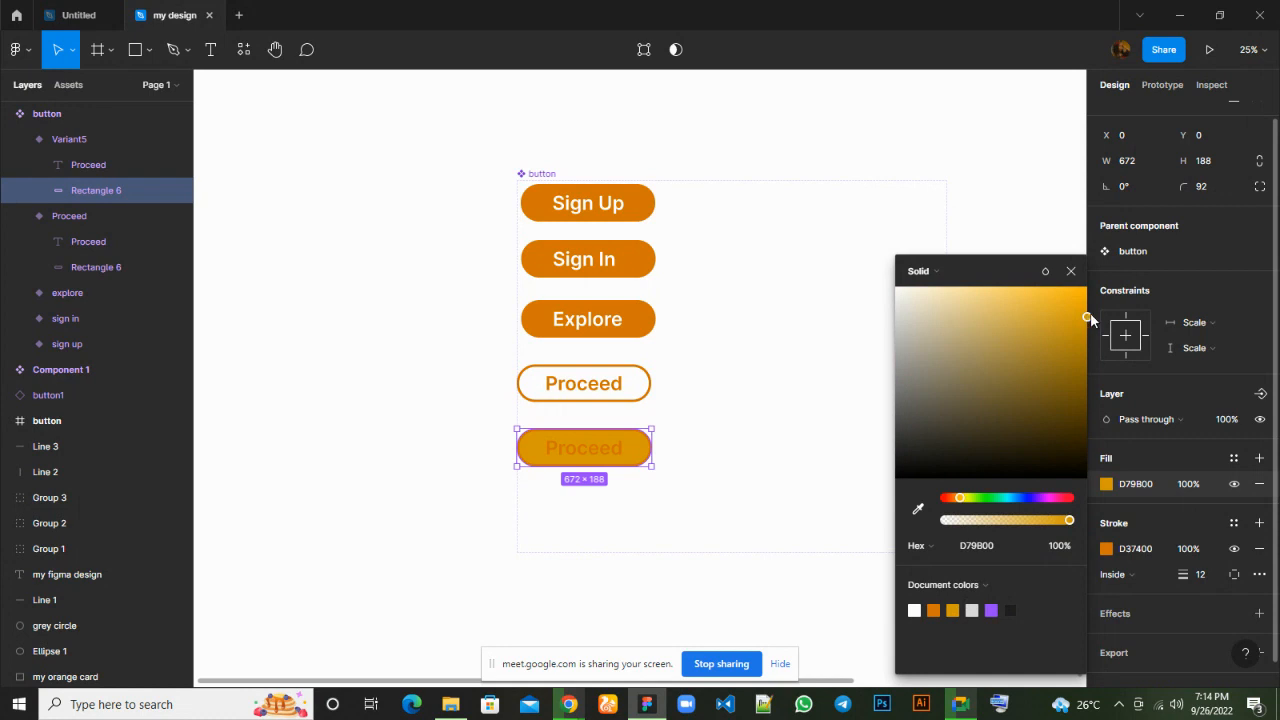
pyautogui.moveTo(1088, 314); pyautogui.dragTo(947, 298)
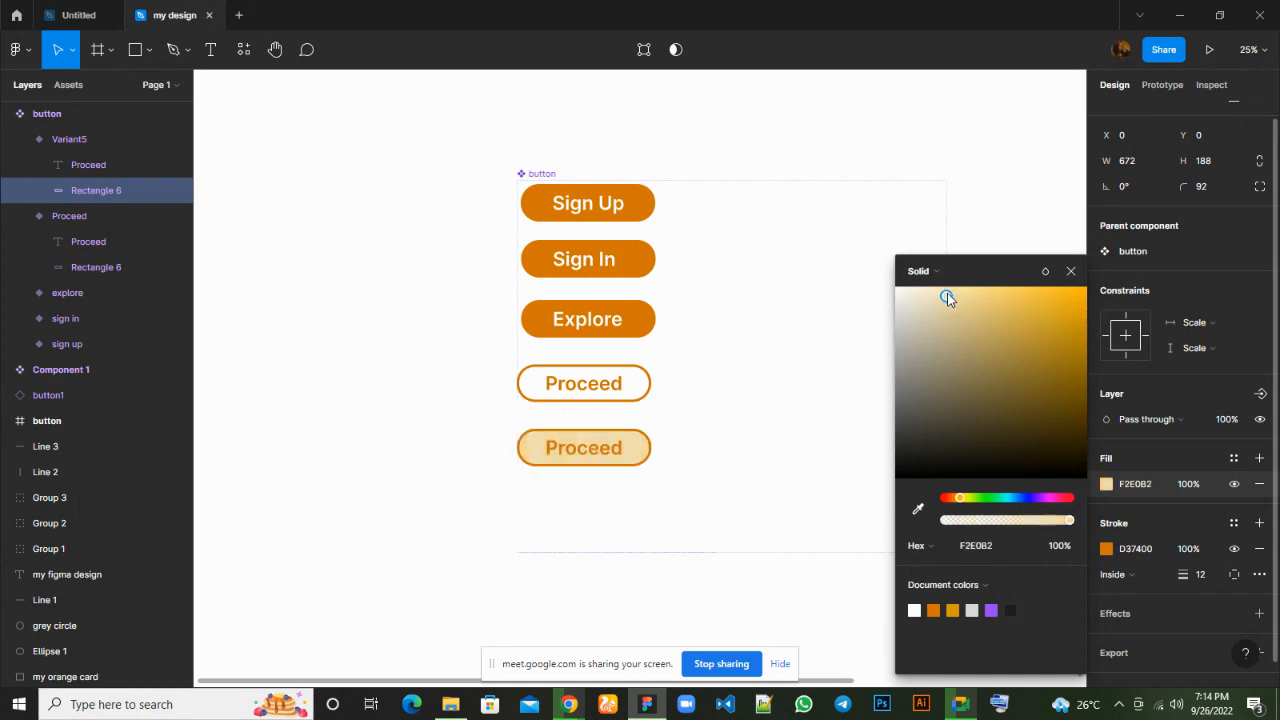
pyautogui.click(1071, 271)
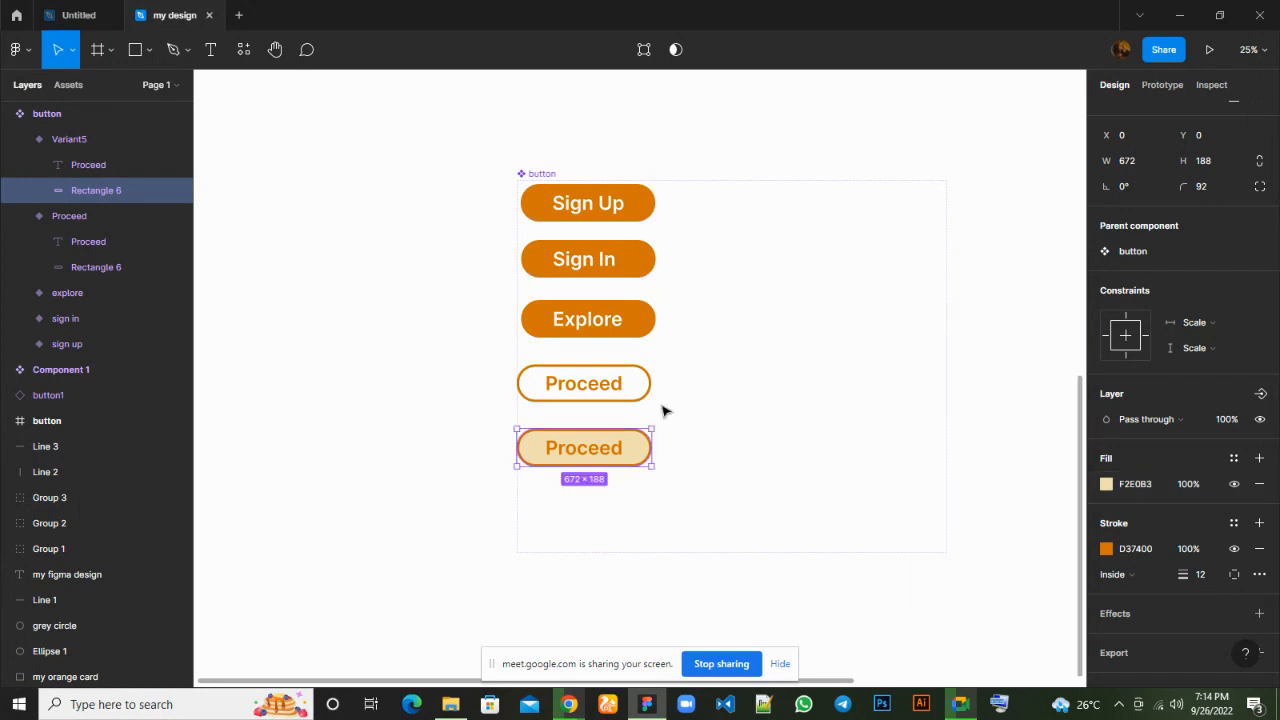
# Change the label text of the tinted Proceed copy to "Get Started".
pyautogui.doubleClick(601, 452)
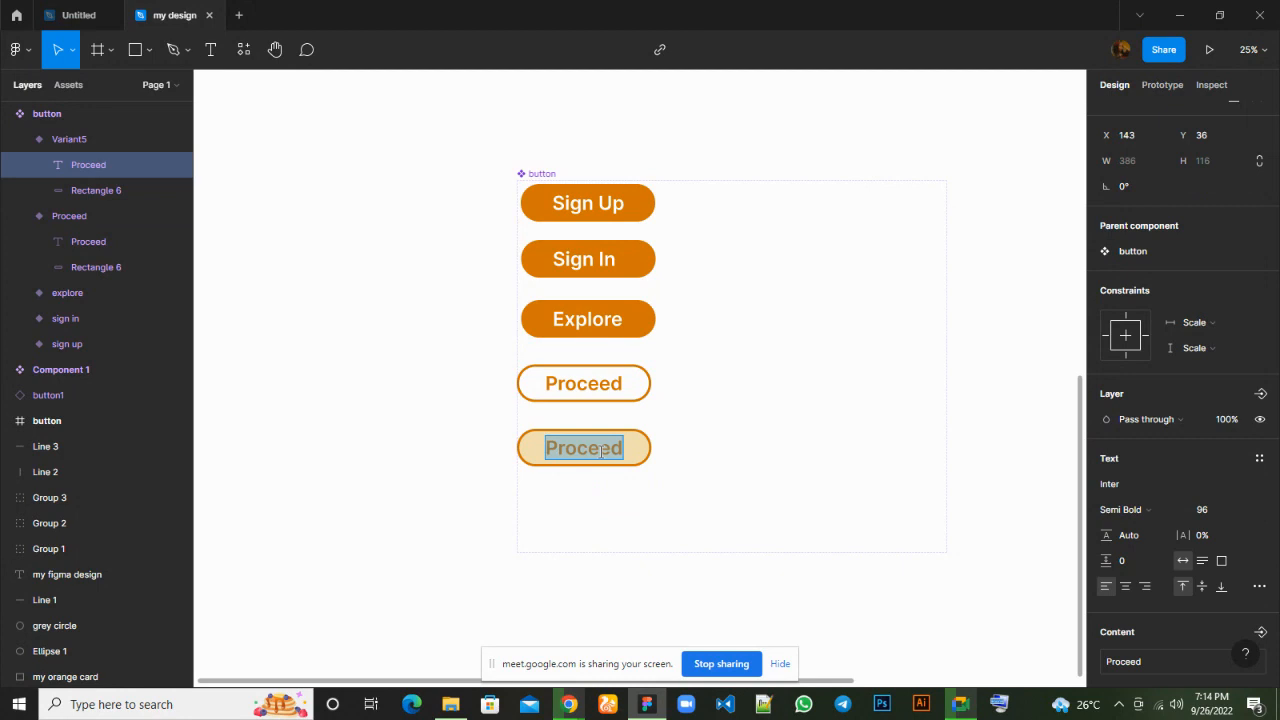
pyautogui.write('Get')
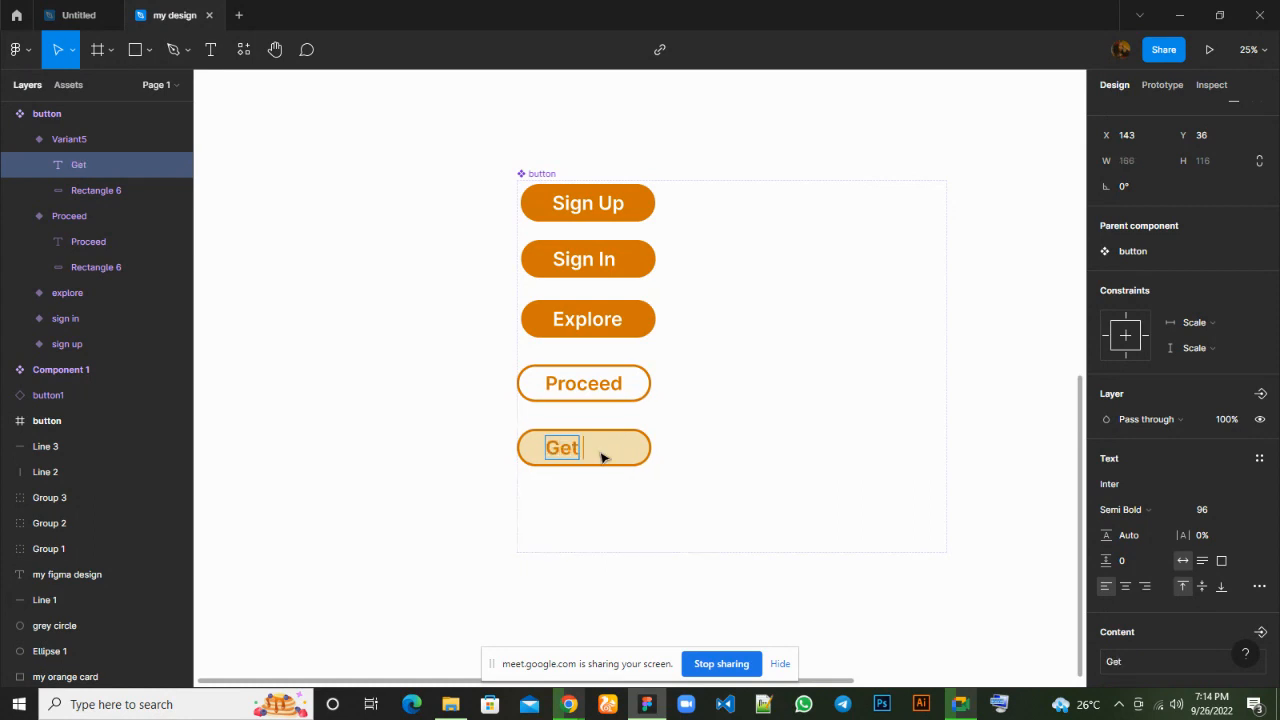
pyautogui.write(' Sta')
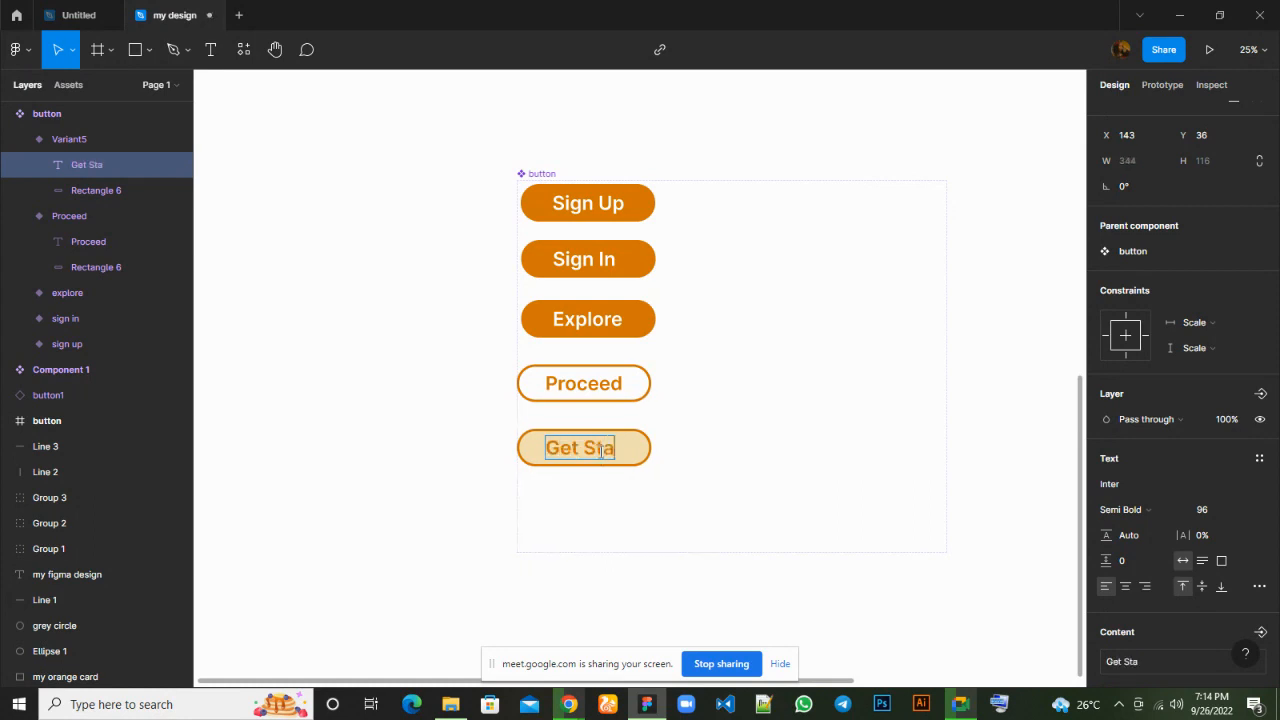
pyautogui.write('rted')
pyautogui.press('Escape')
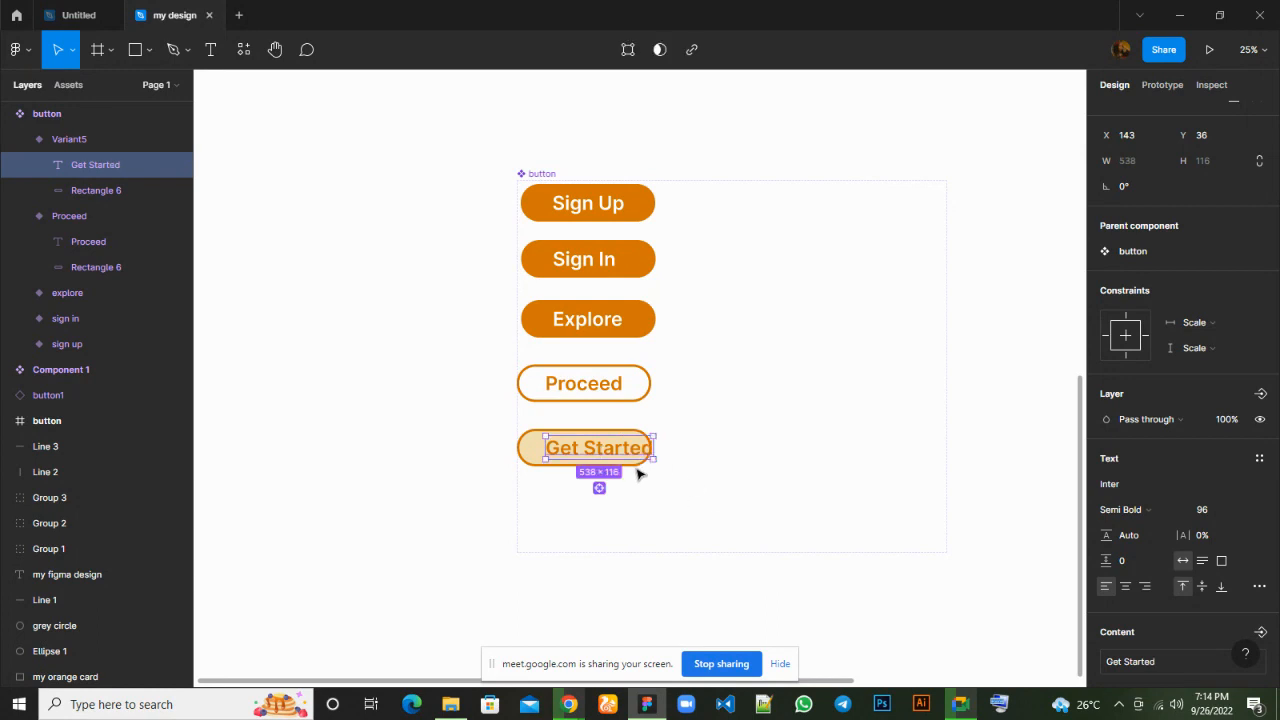
# Set the Get Started label's font size to 78 and centre the label inside its button at X 118, Y 47.
pyautogui.hotkey('alt', 'h')
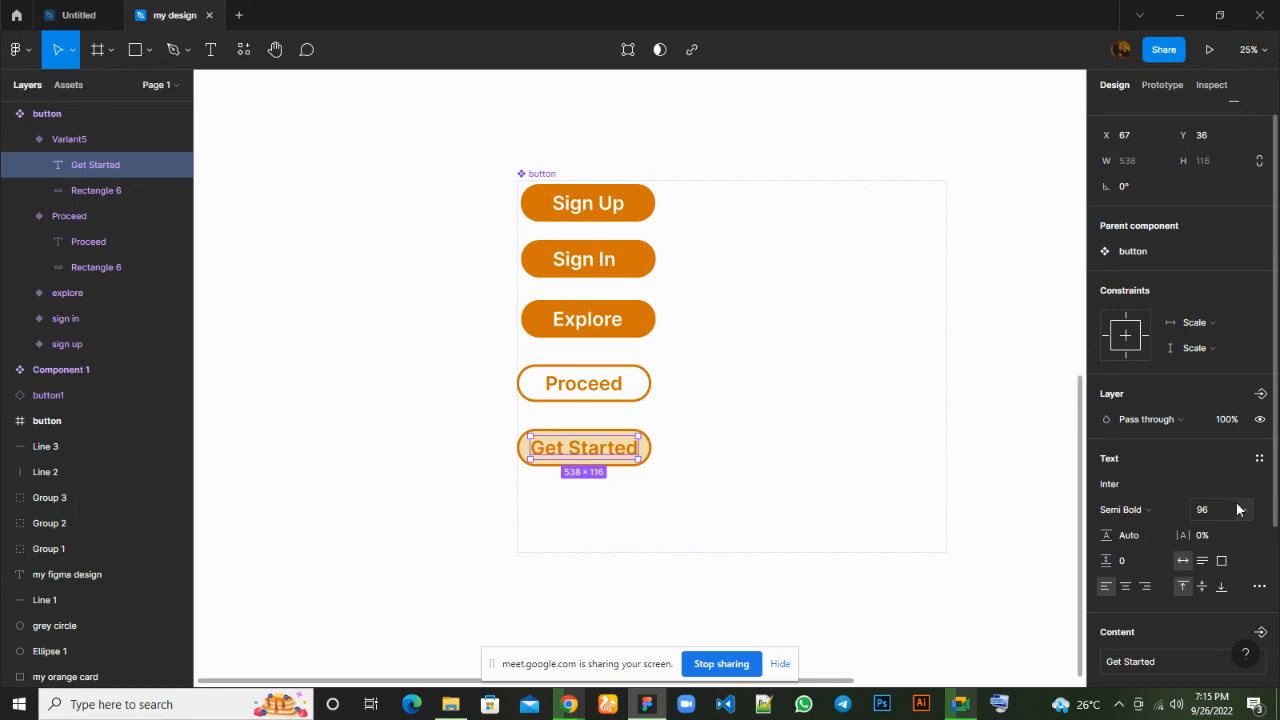
pyautogui.moveTo(1233, 505); pyautogui.dragTo(1206, 504)
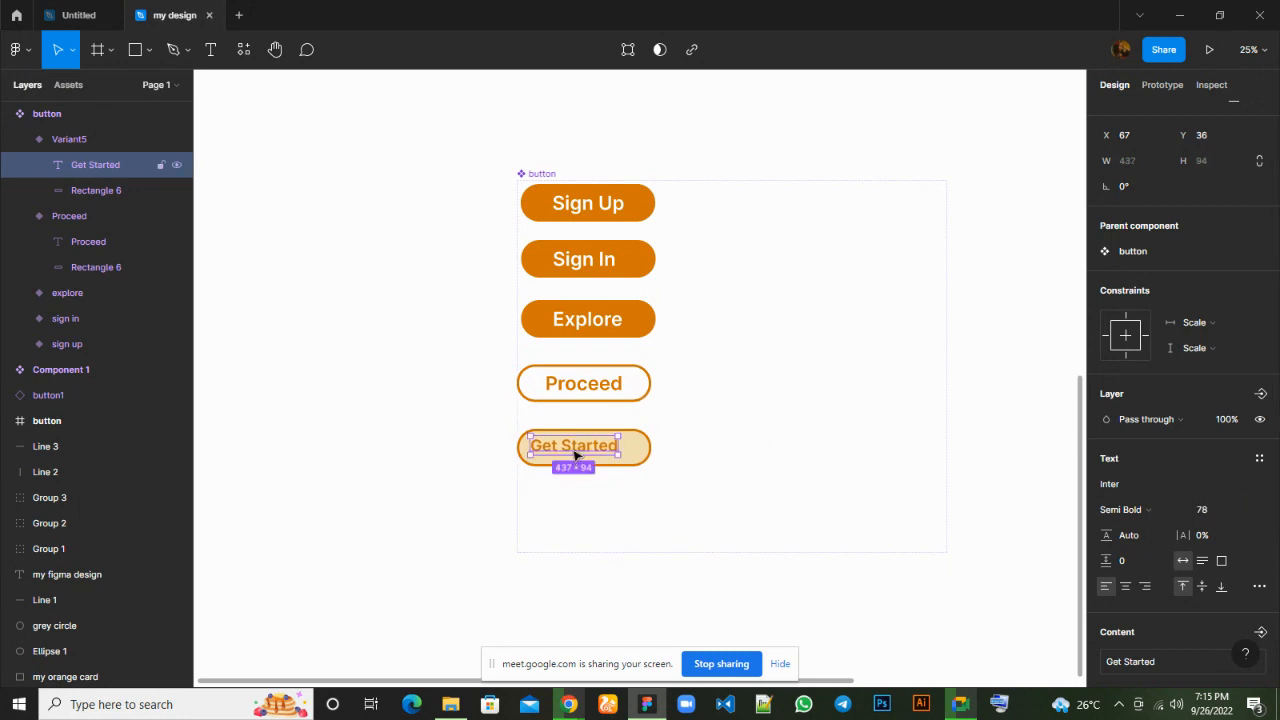
pyautogui.moveTo(578, 455); pyautogui.dragTo(589, 456)
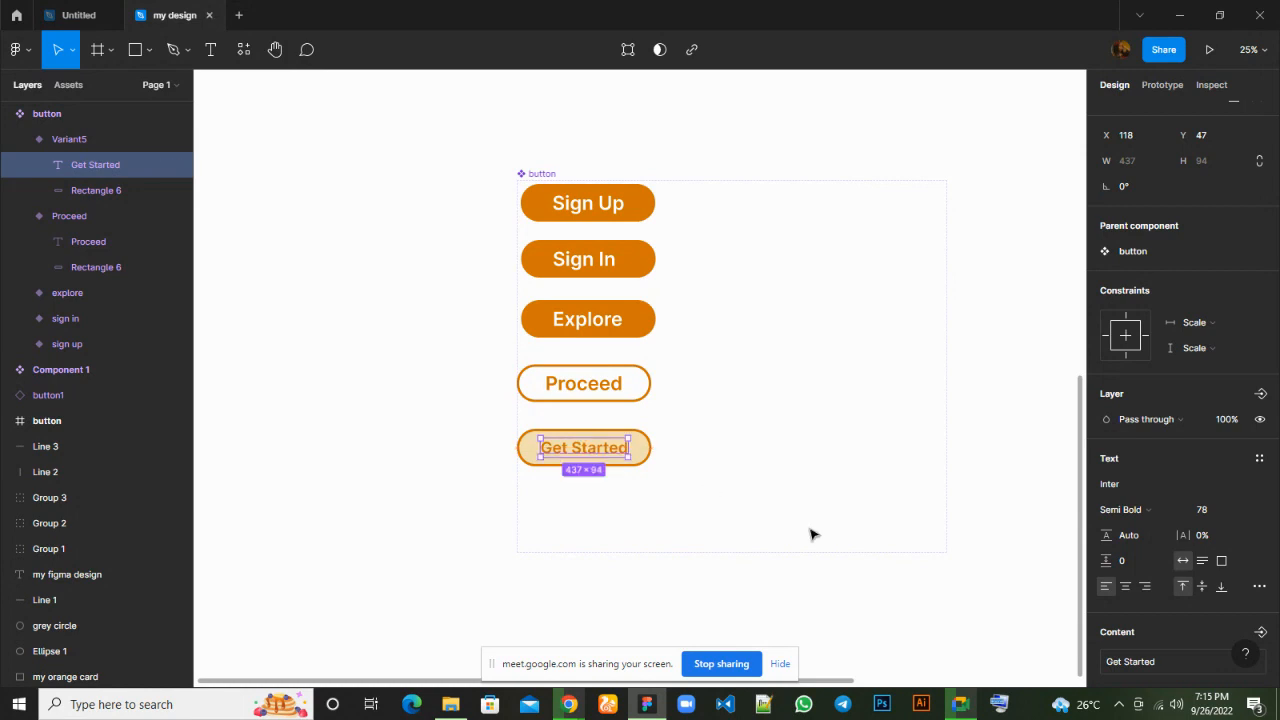
pyautogui.click(810, 535)
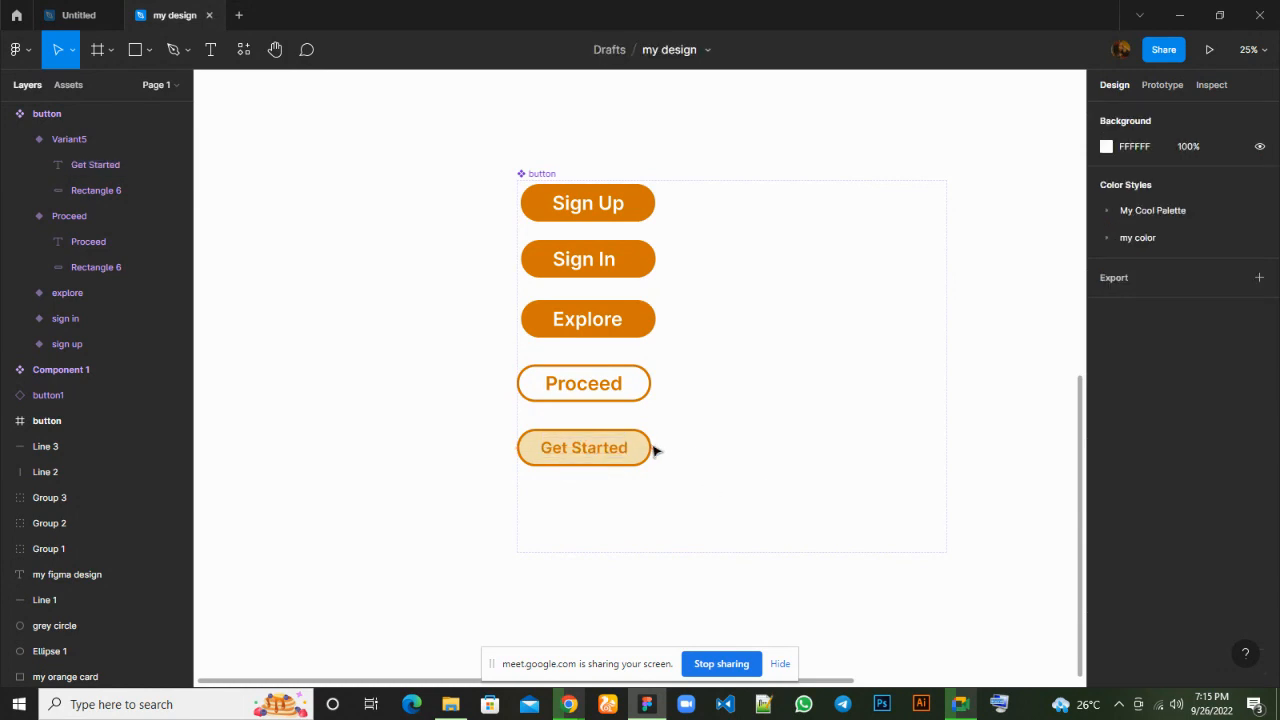
# Switch to the Google Meet call, admit the waiting participant, and return to the Figma design.
pyautogui.click(594, 444)
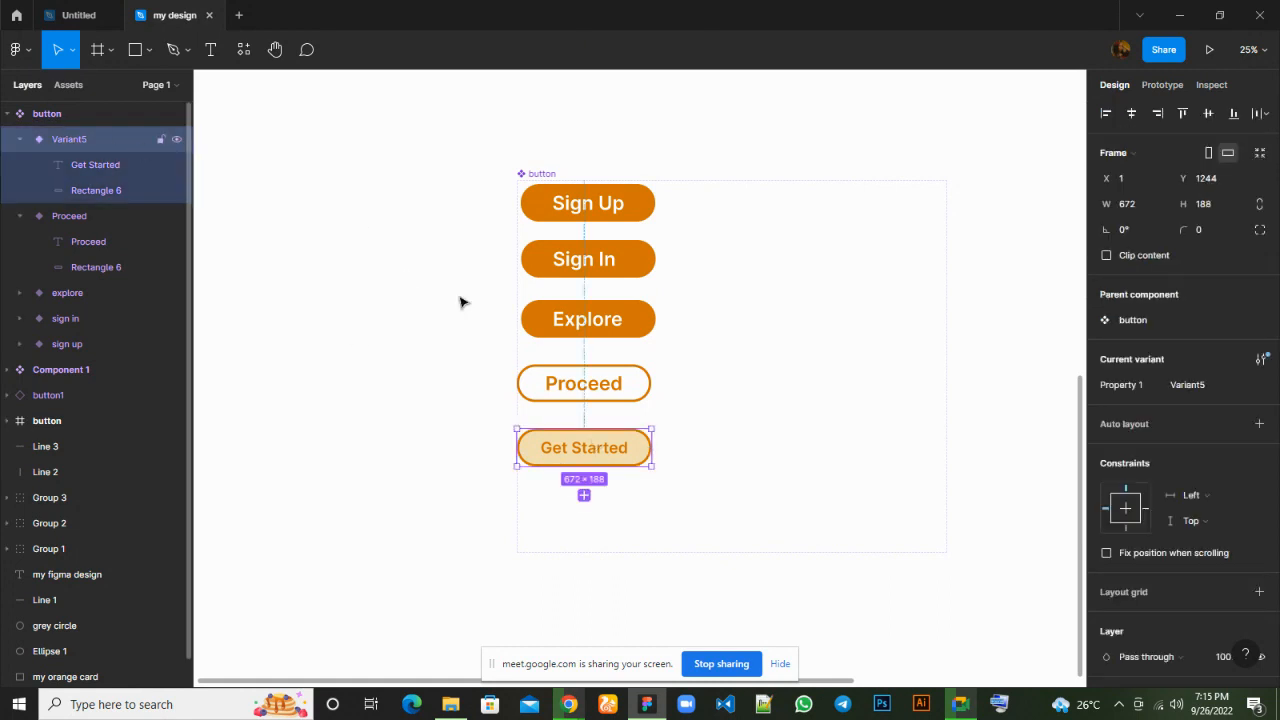
pyautogui.moveTo(960, 704)
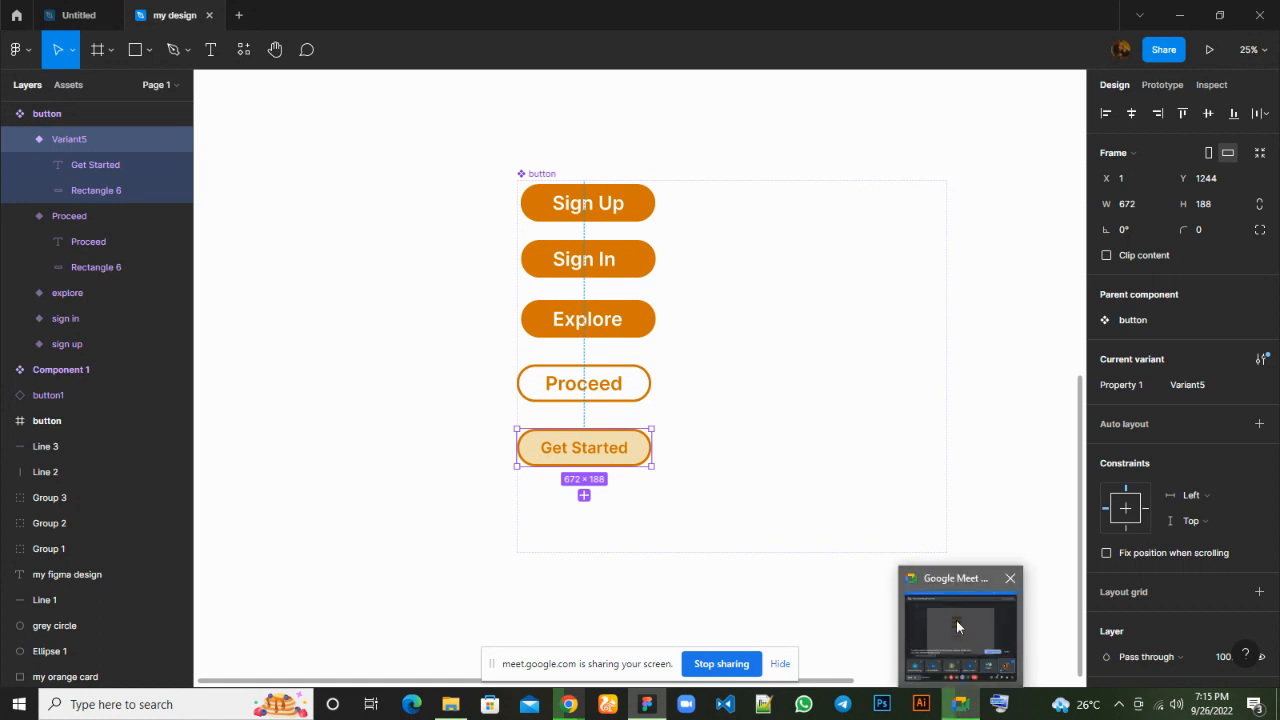
pyautogui.click(956, 620)
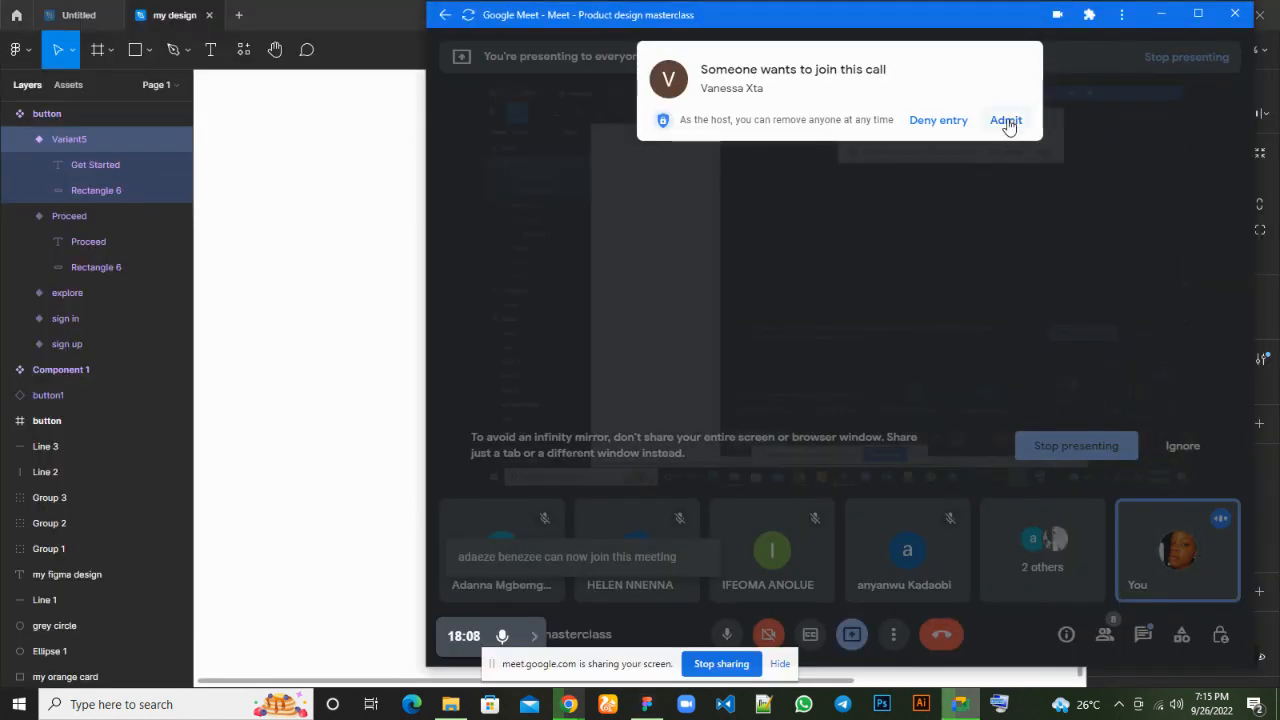
pyautogui.click(1006, 120)
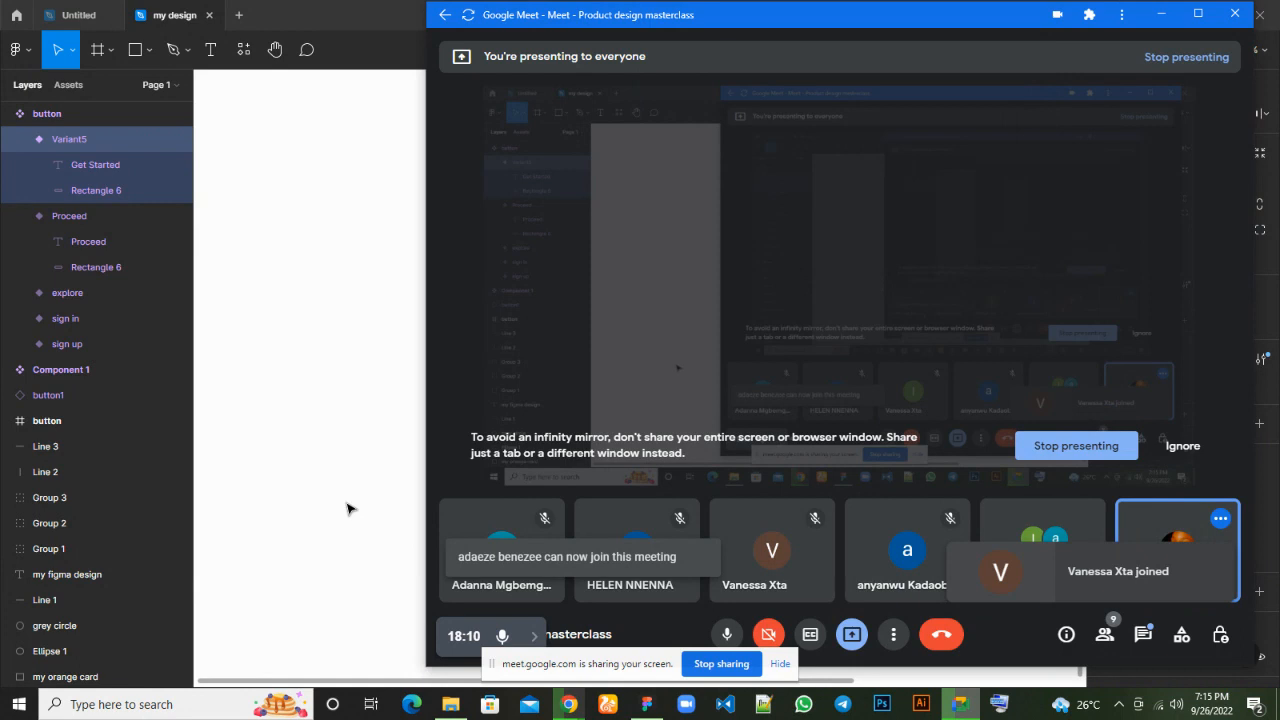
pyautogui.click(347, 509)
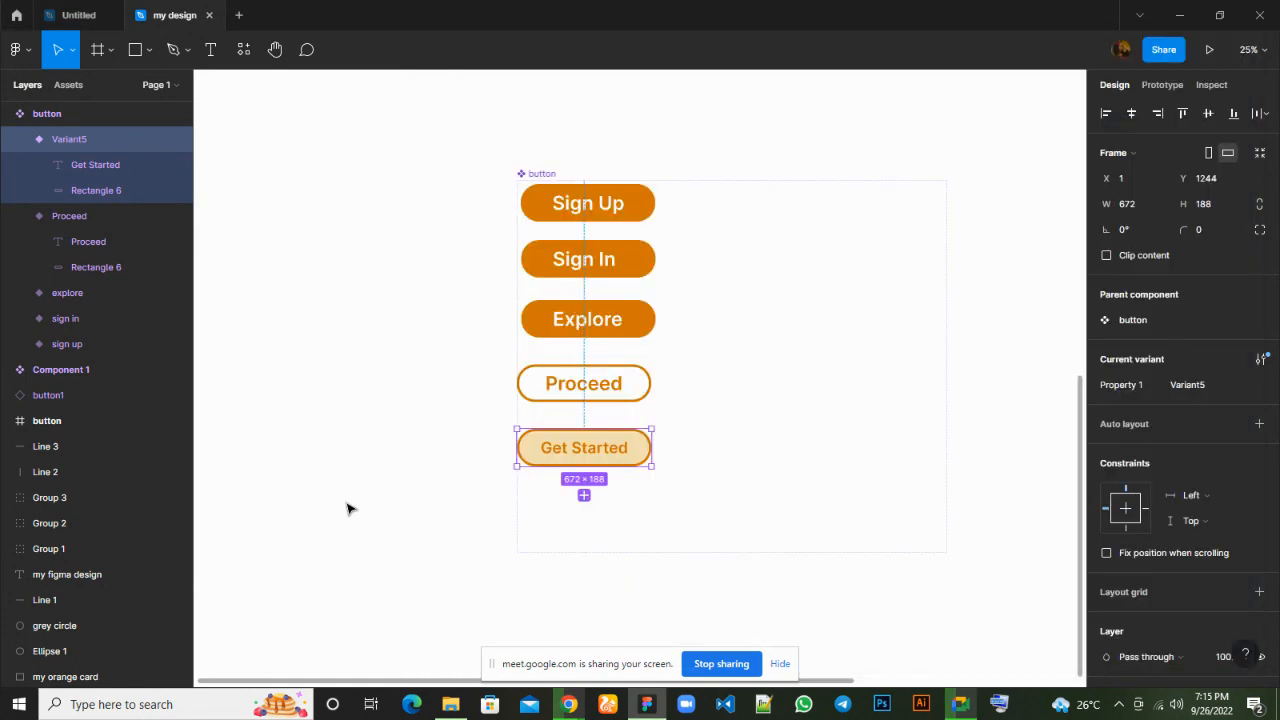
# Set the Property 1 value of the tinted Get Started variant to "get started".
pyautogui.press('Escape')
pyautogui.click(87, 138)
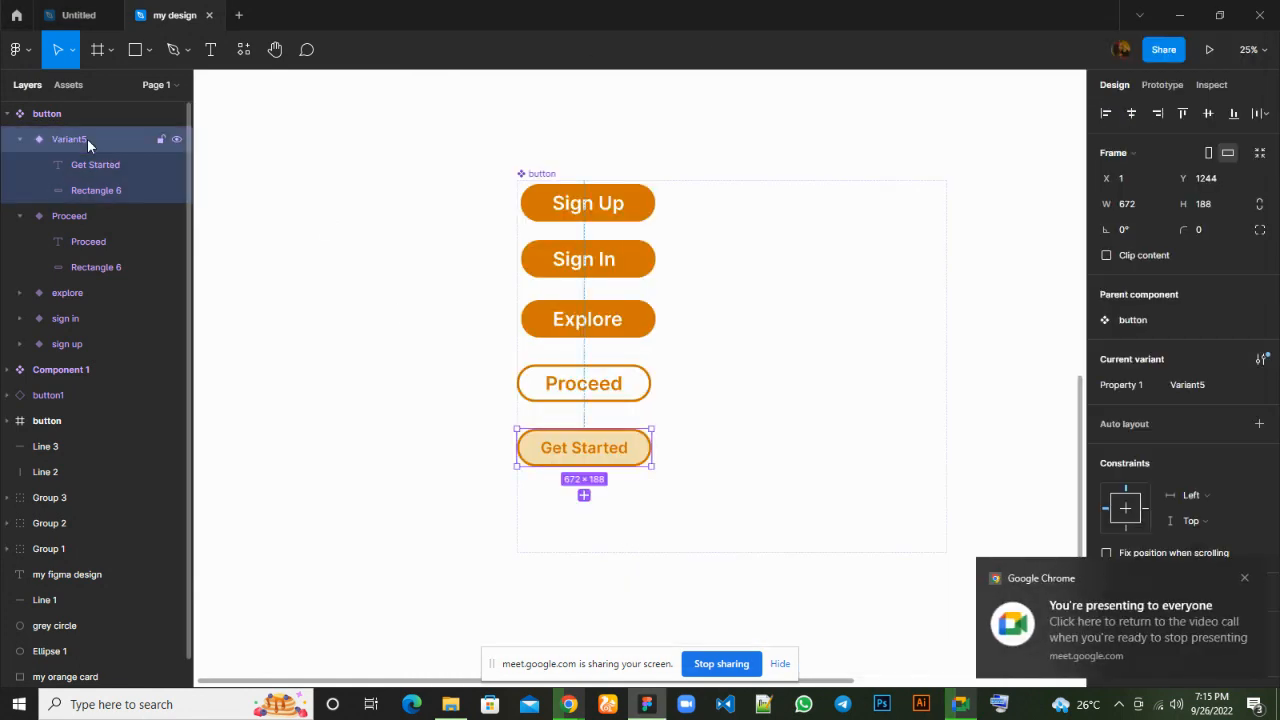
pyautogui.click(1195, 387)
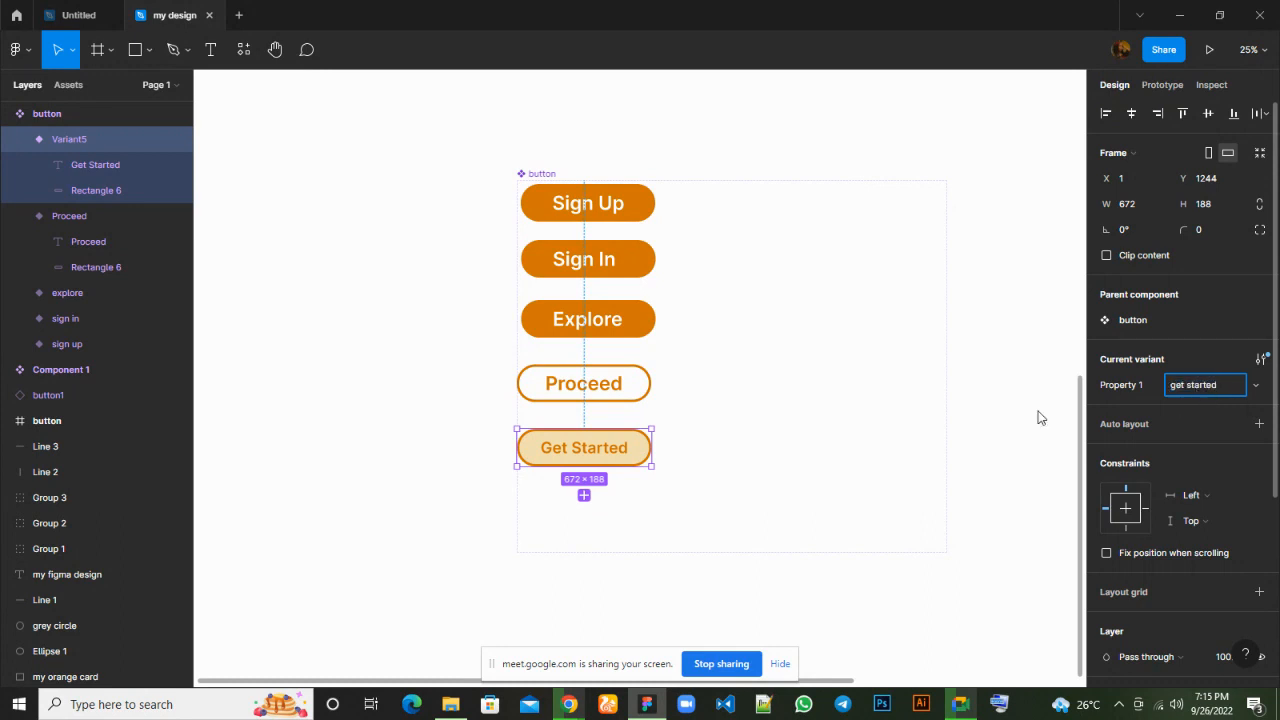
pyautogui.click(868, 402)
pyautogui.hscroll(5, 868, 402)
pyautogui.hscroll(-3, 870, 402)
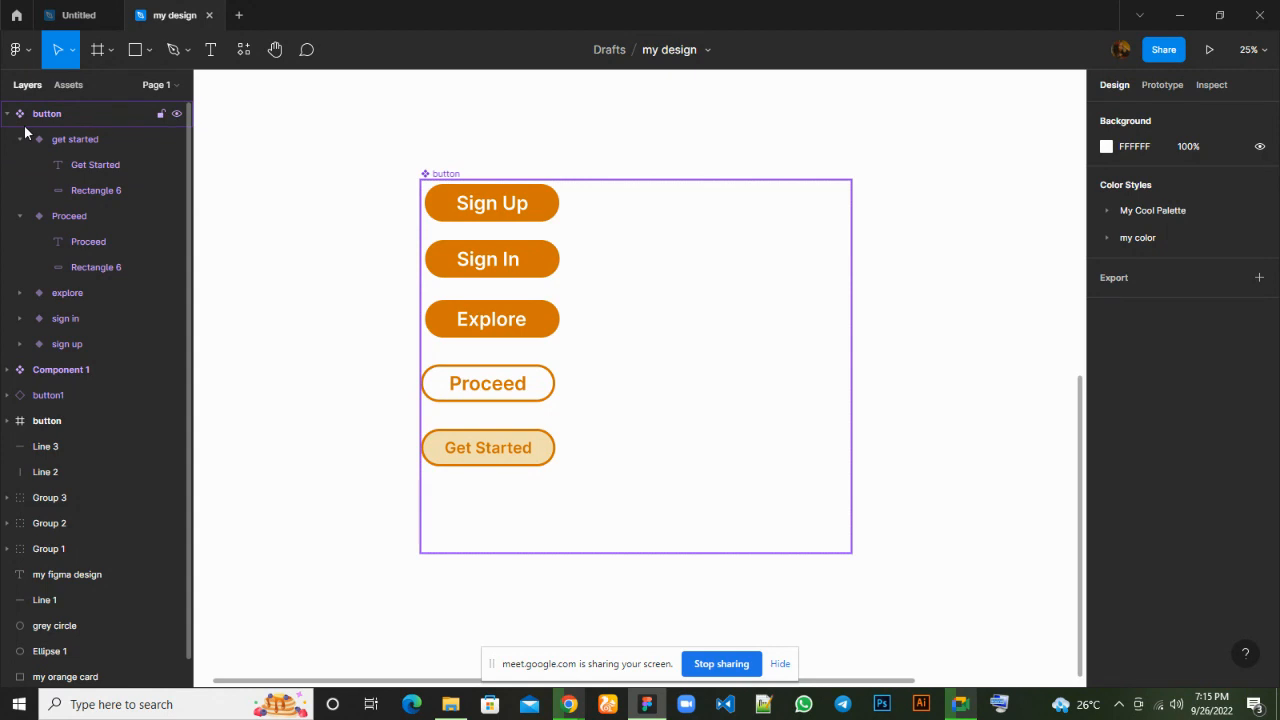
# Duplicate the Get Started variant and place the copy beside the Sign Up variant, at about X 955, Y 20.
pyautogui.click(547, 461)
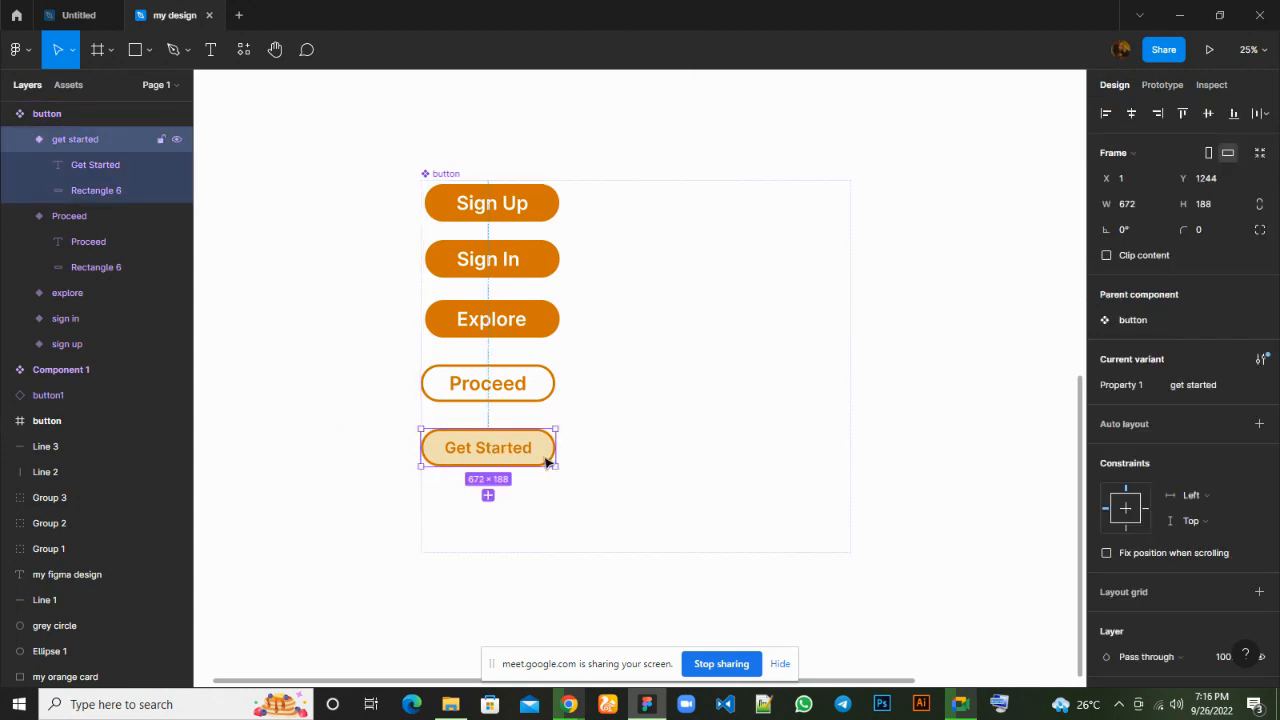
pyautogui.hotkey('ctrl', 'd')
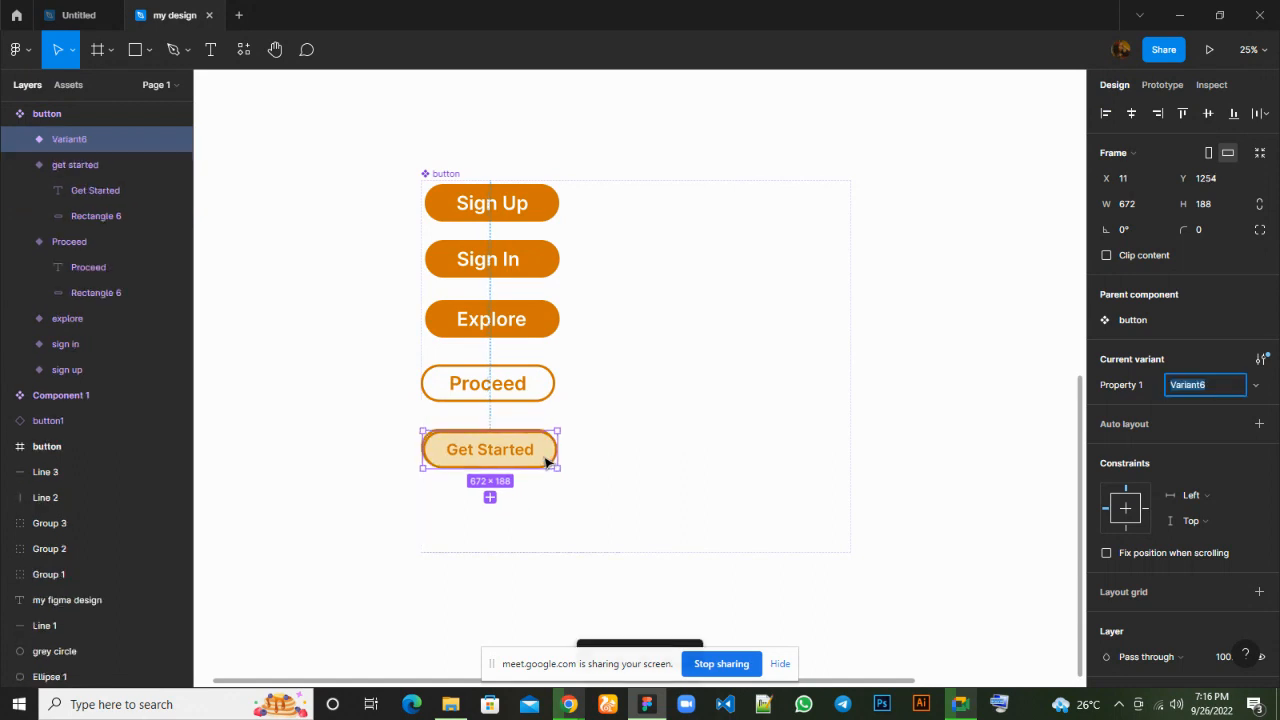
pyautogui.moveTo(549, 454); pyautogui.dragTo(711, 210)
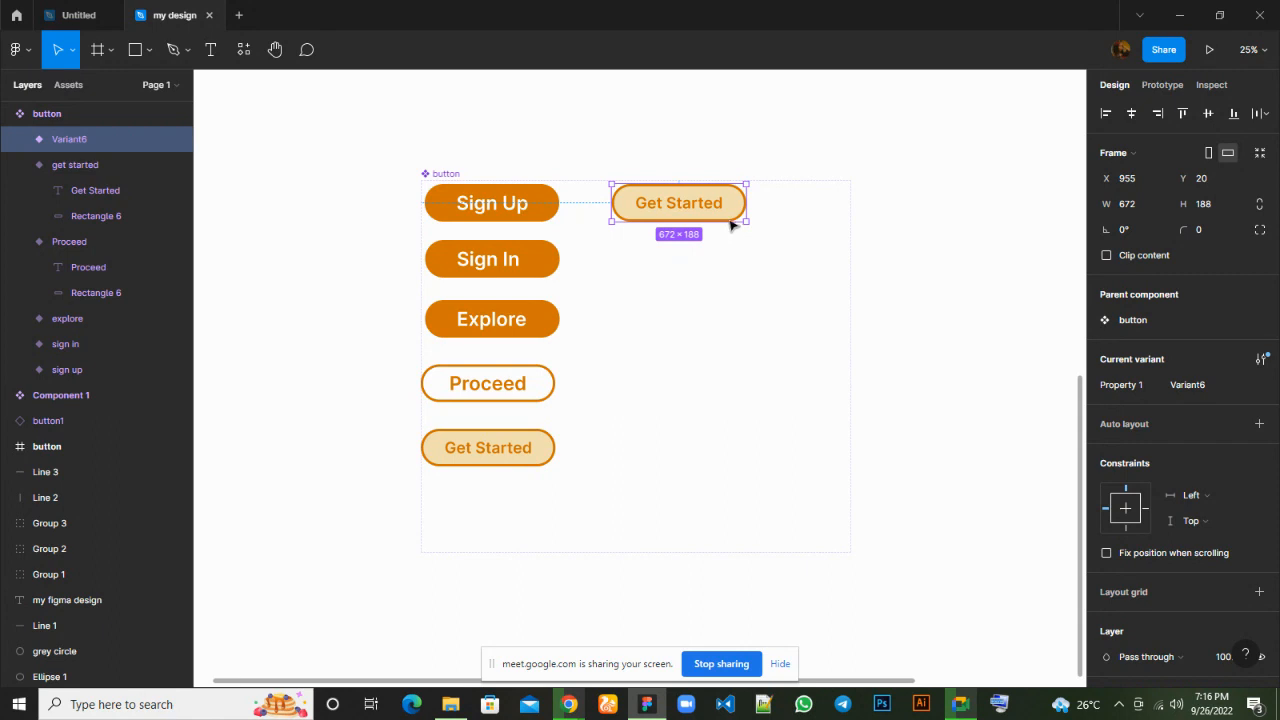
# Shrink the copied variant's rectangle to about 481 × 135 and change its label text to "Shop Now".
pyautogui.doubleClick(733, 212)
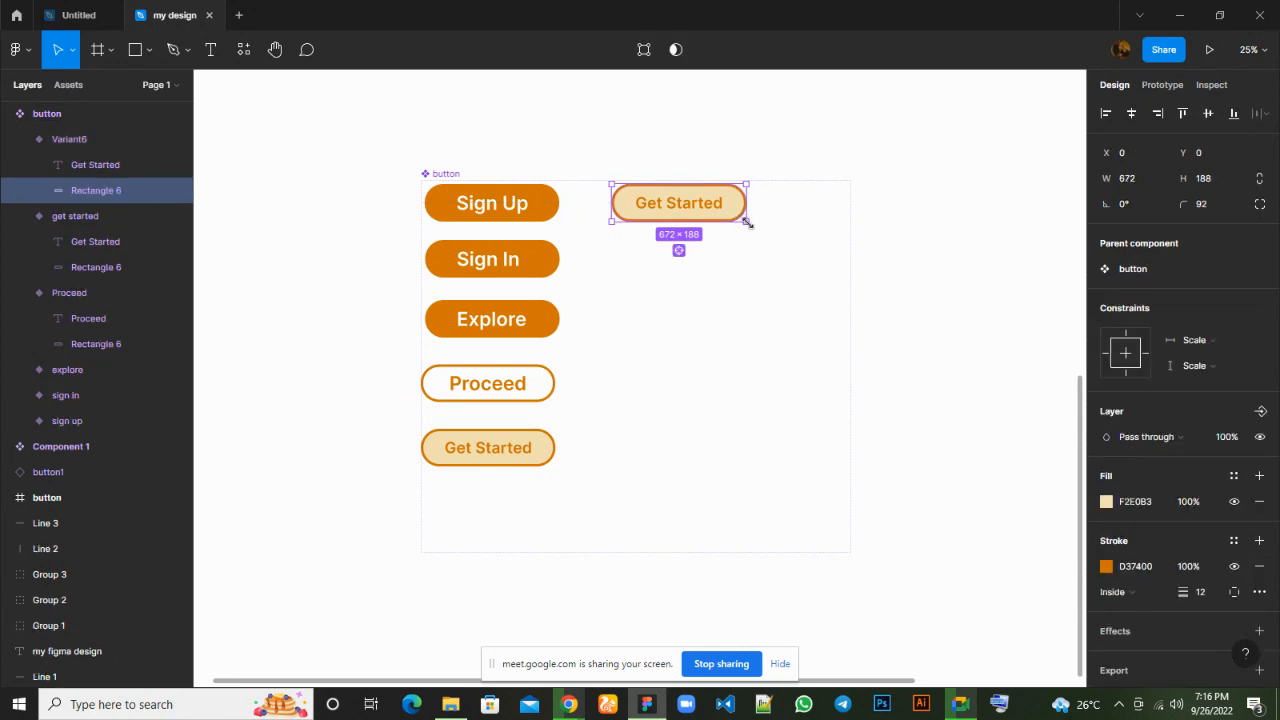
pyautogui.moveTo(746, 222); pyautogui.dragTo(680, 205)
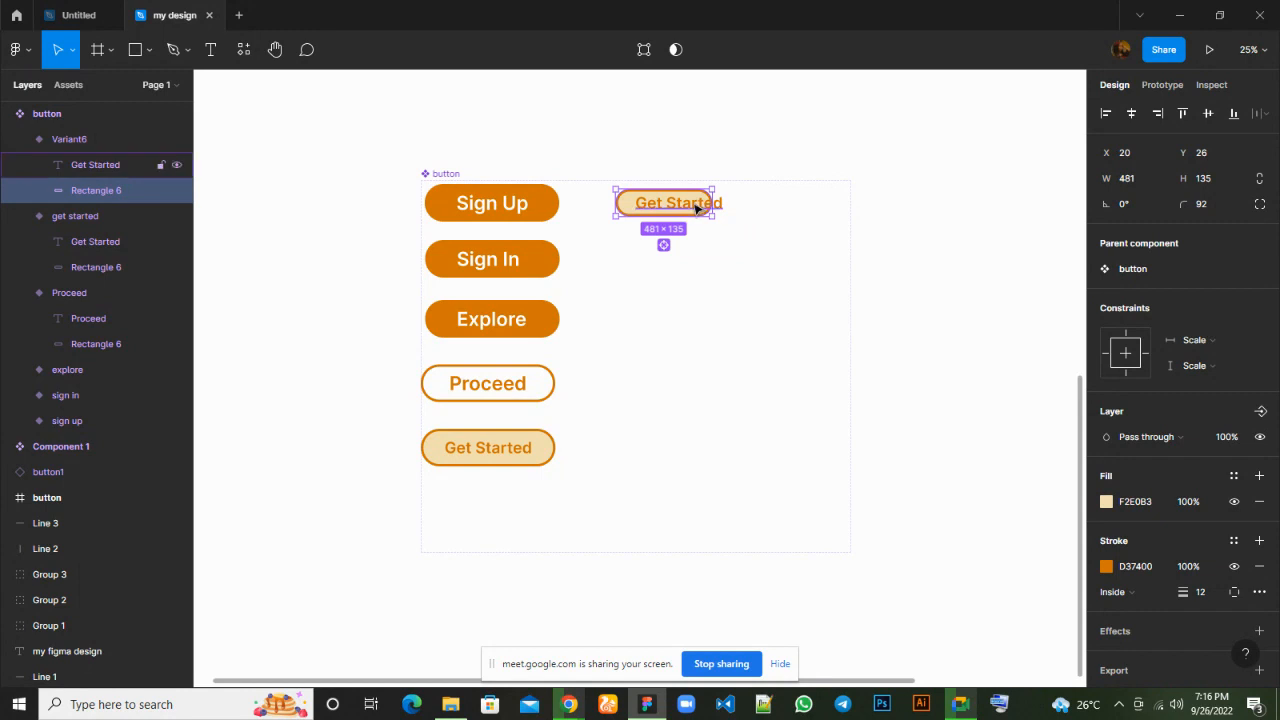
pyautogui.doubleClick(695, 204)
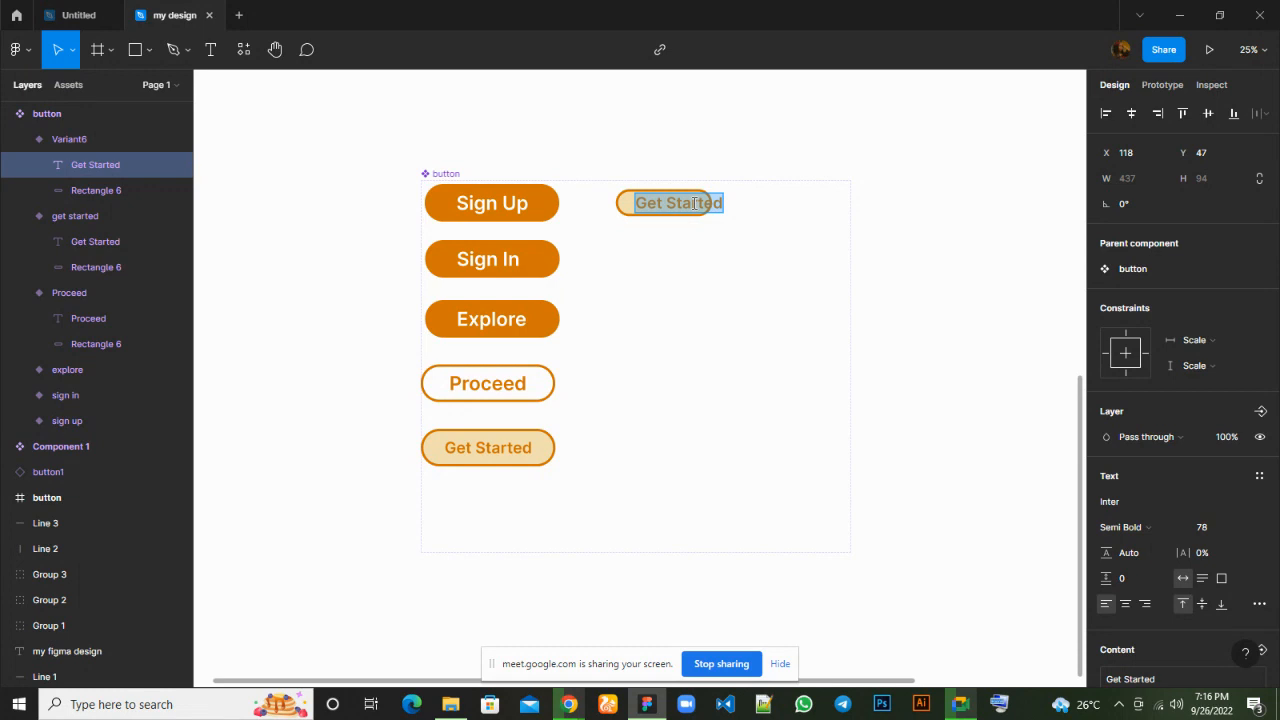
pyautogui.write('Shop Now')
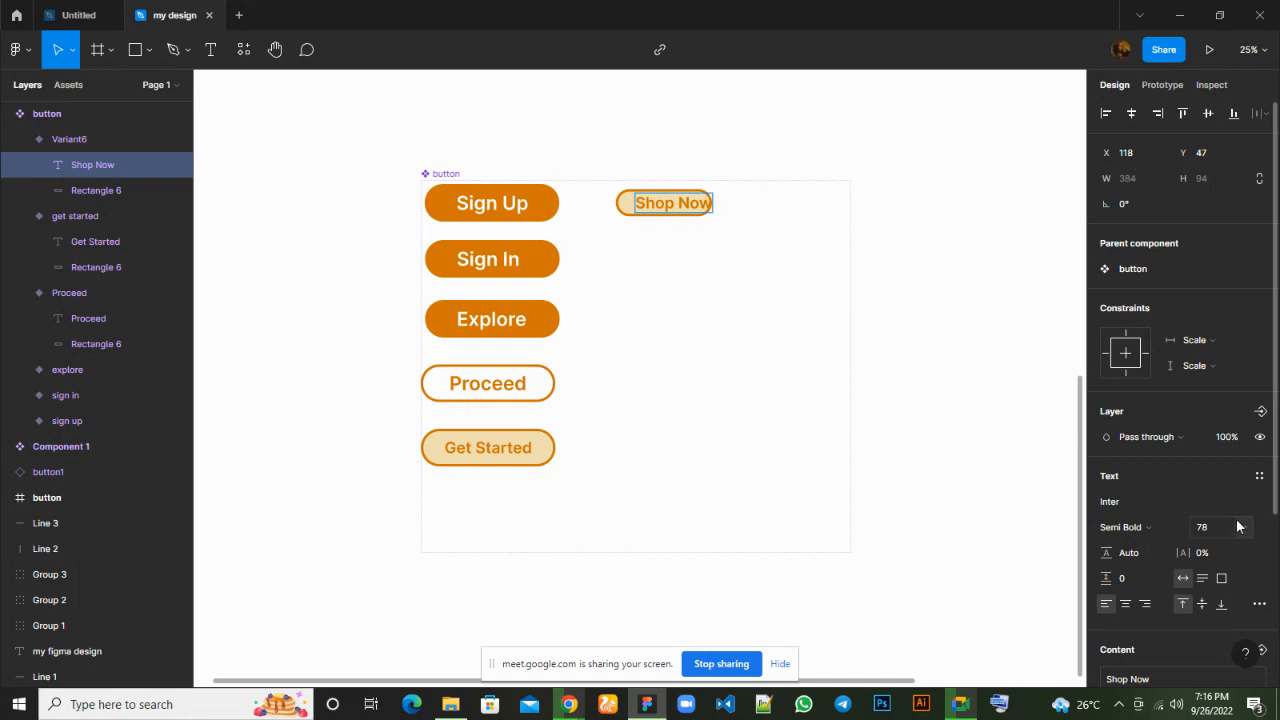
# Reduce the Shop Now label's font size to 62 and centre the label within its small button, at about X 108.
pyautogui.moveTo(1234, 520); pyautogui.dragTo(1234, 520)
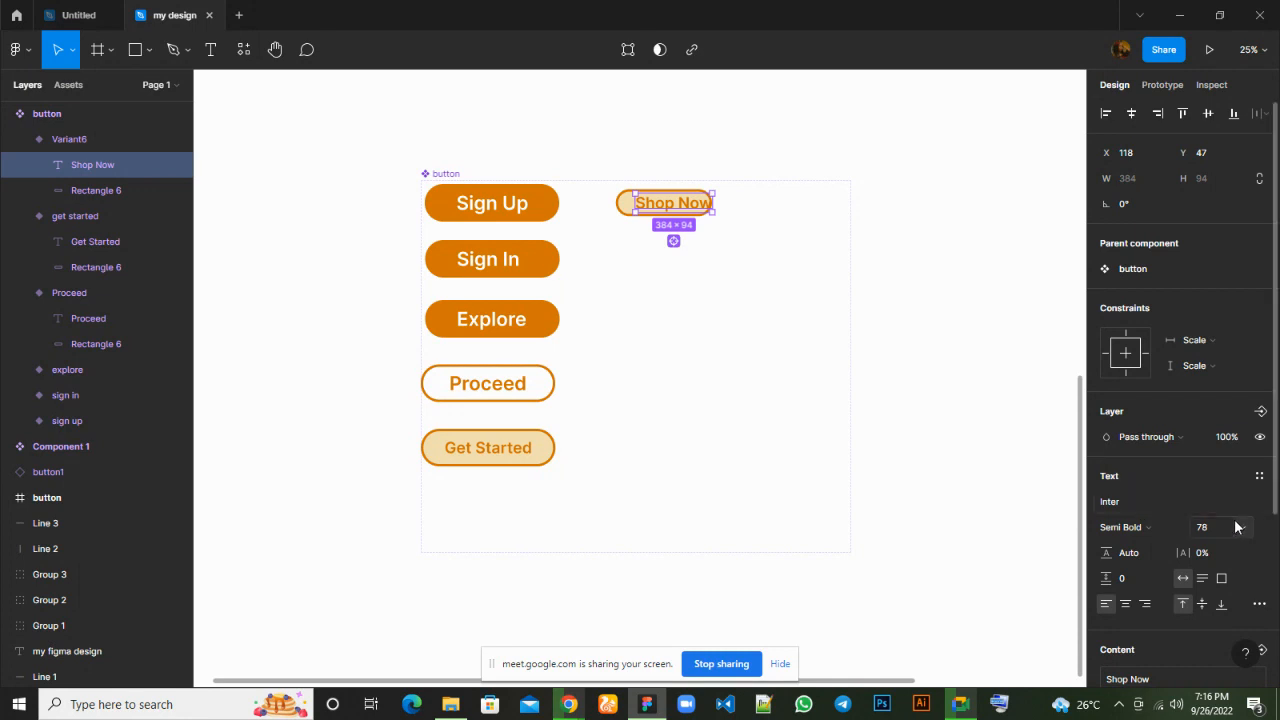
pyautogui.moveTo(1236, 527); pyautogui.dragTo(1210, 521)
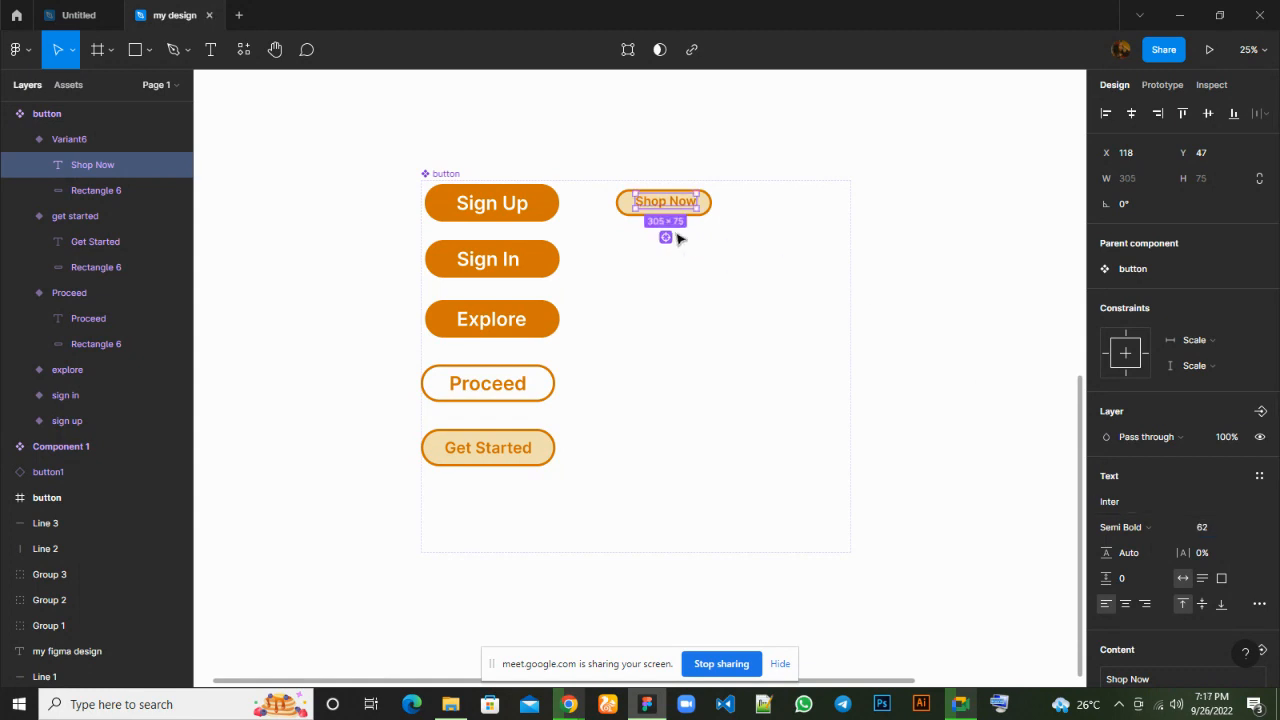
pyautogui.moveTo(677, 204); pyautogui.dragTo(668, 207)
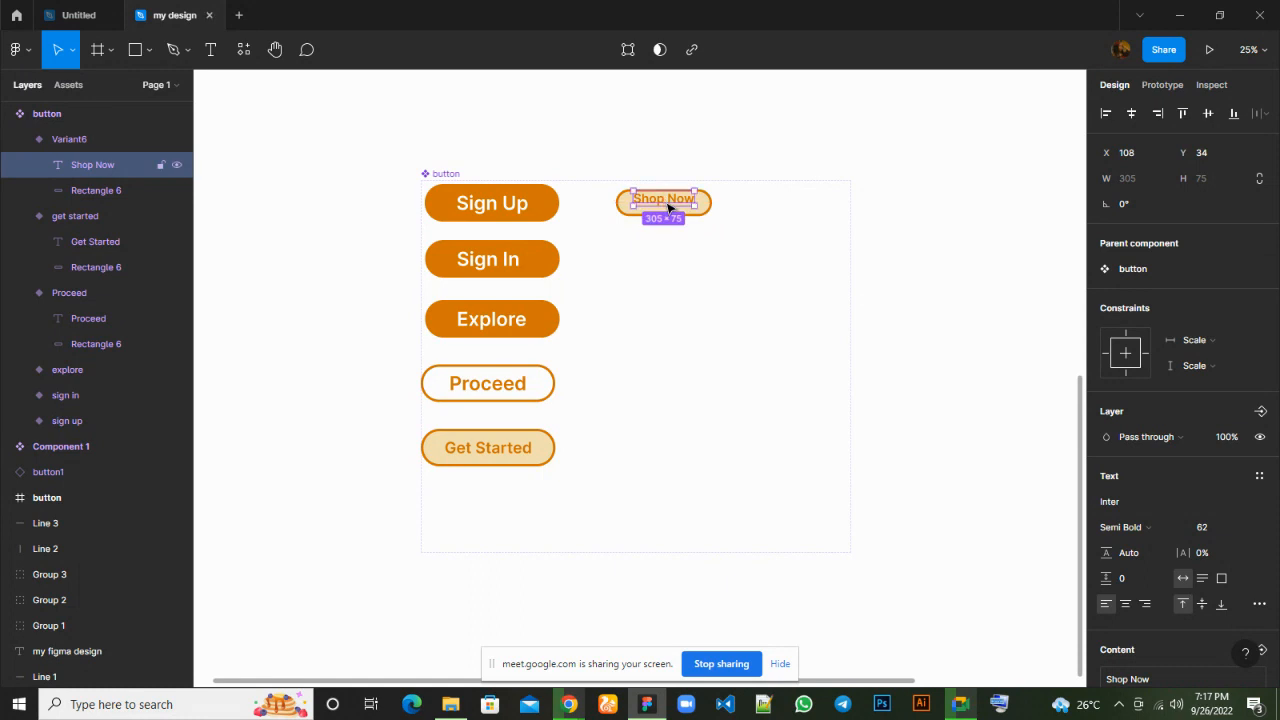
pyautogui.press('Down')
pyautogui.press('Down')
pyautogui.press('Down')
pyautogui.press('Down')
pyautogui.press('Down')
pyautogui.press('Down')
pyautogui.press('Down')
pyautogui.press('Down')
pyautogui.press('Down')
pyautogui.press('Down')
pyautogui.press('Down')
pyautogui.press('Down')
pyautogui.press('Down')
pyautogui.press('Down')
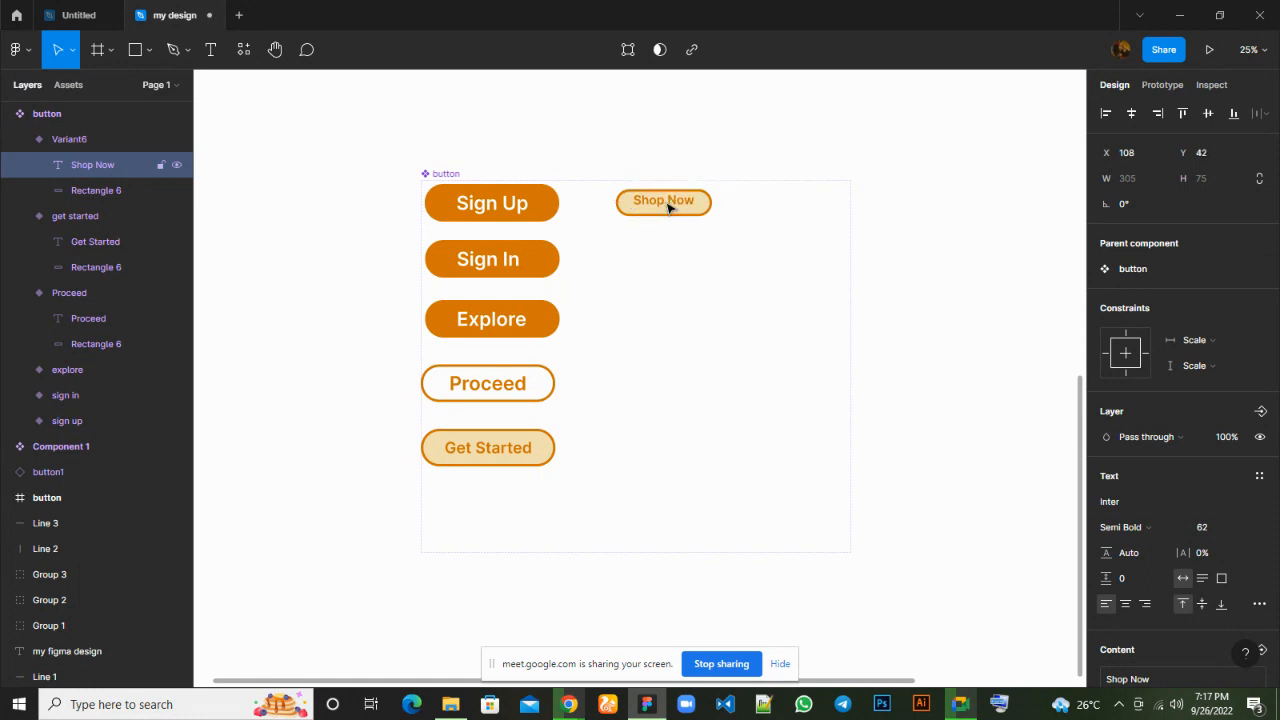
pyautogui.click(703, 347)
pyautogui.scroll(-1, 703, 347)
pyautogui.scroll(1, 703, 347)
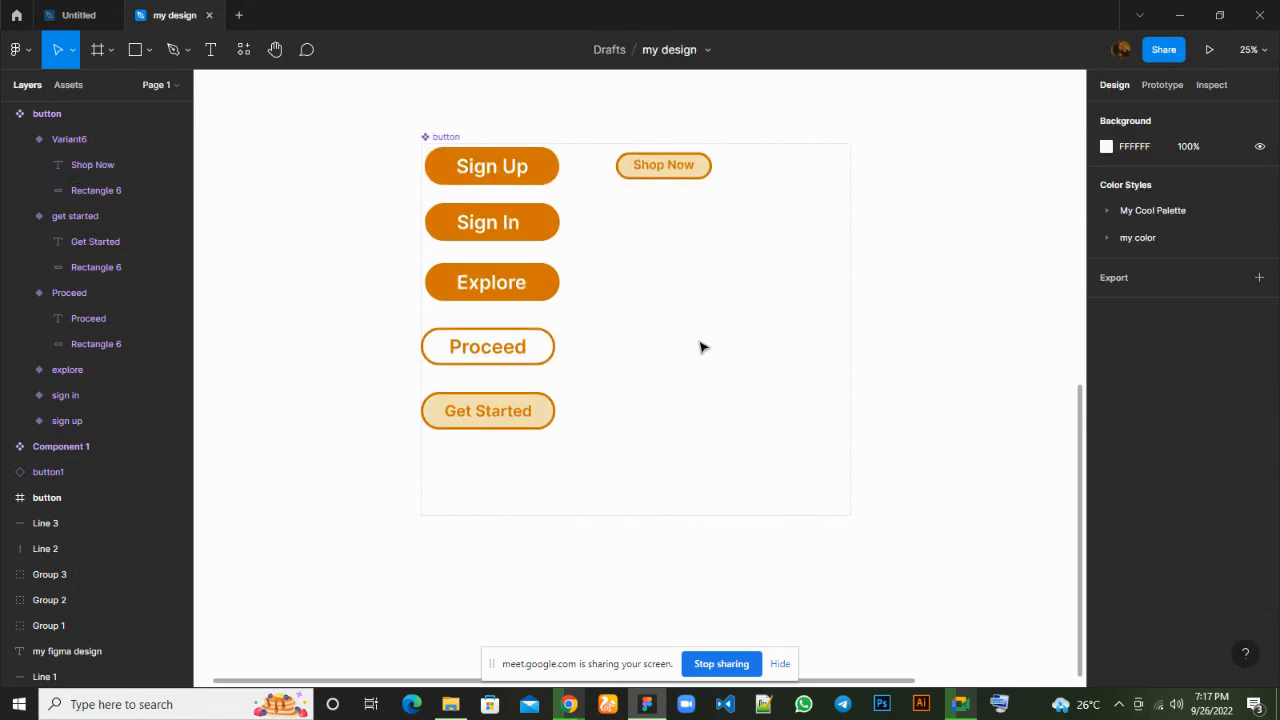
# Collapse the layer tree of the button component set and select the whole set.
pyautogui.click(8, 116)
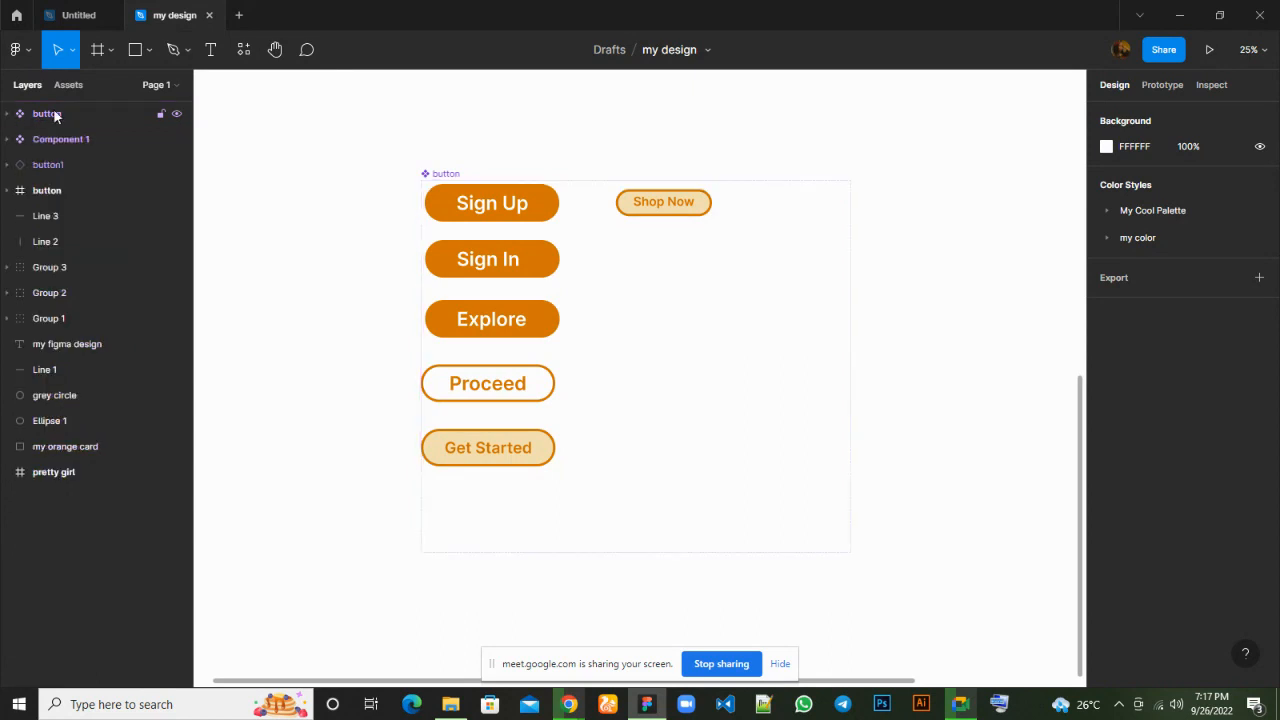
pyautogui.click(57, 115)
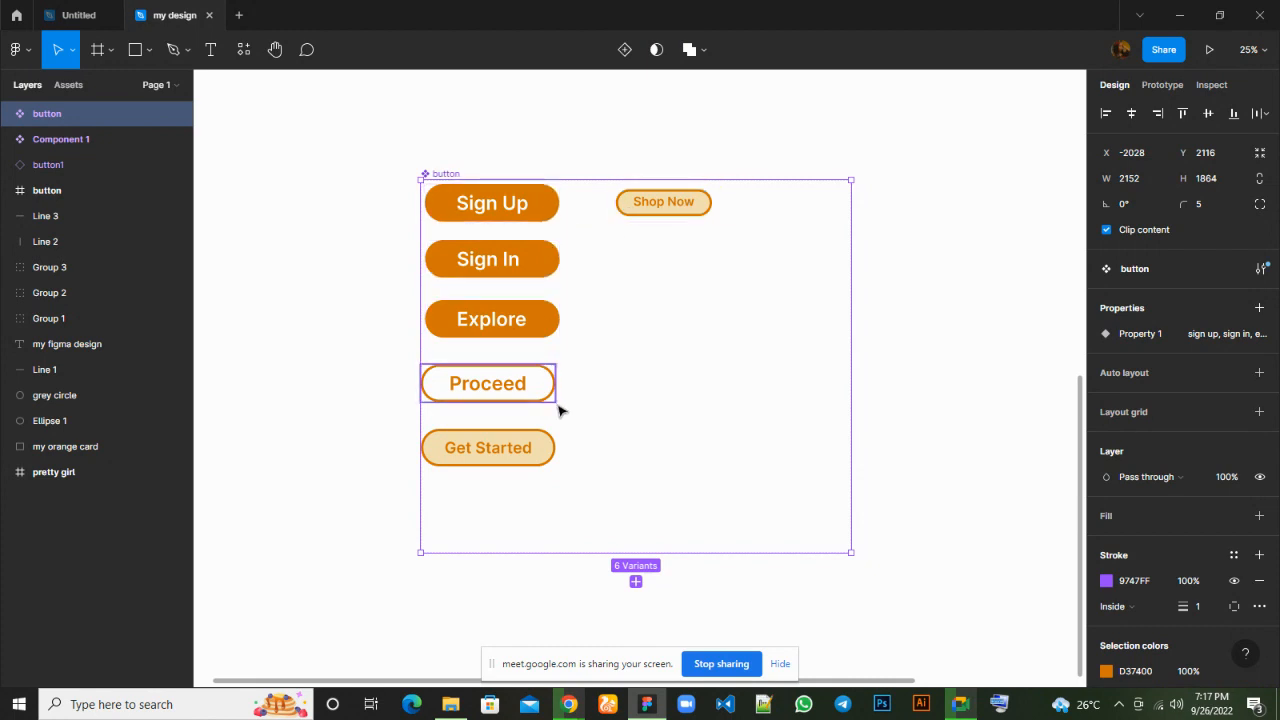
pyautogui.scroll(-3, 560, 410)
pyautogui.scroll(3, 560, 410)
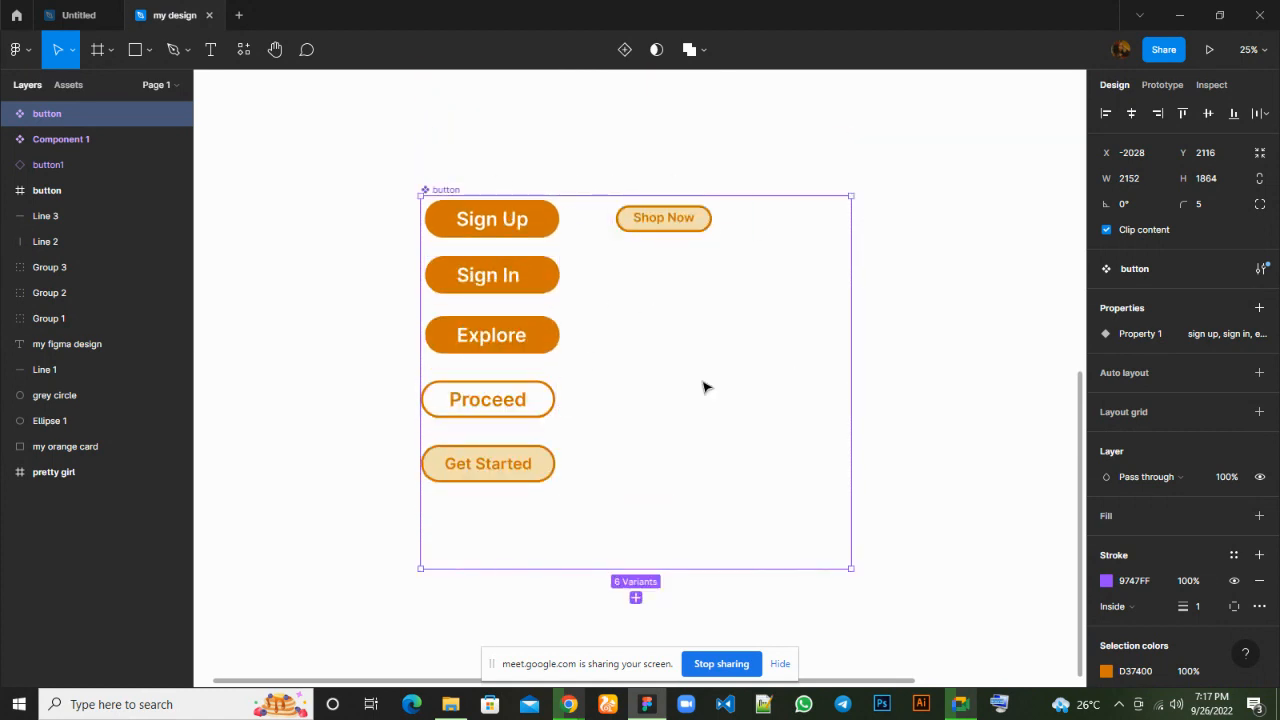
# Try to run the Feather Icons plugin from the empty canvas beside the button component set.
pyautogui.hscroll(5, 712, 429)
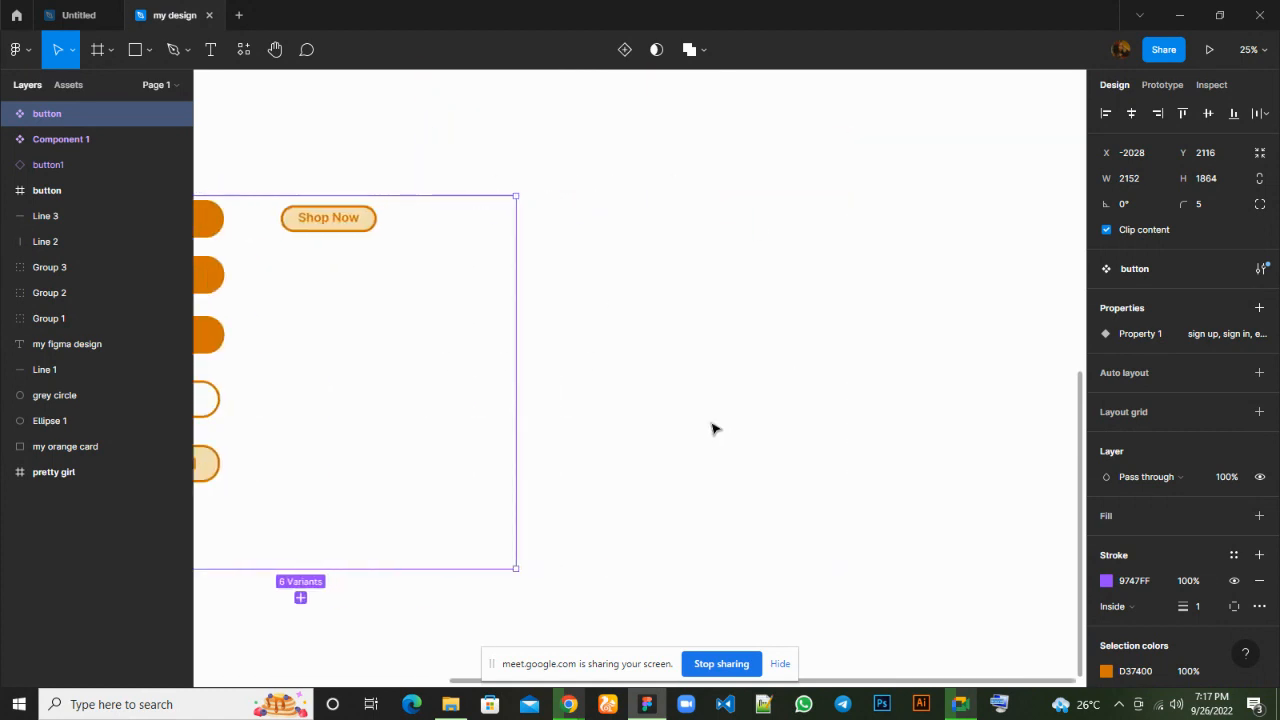
pyautogui.hscroll(-5, 712, 429)
pyautogui.hscroll(3, 712, 429)
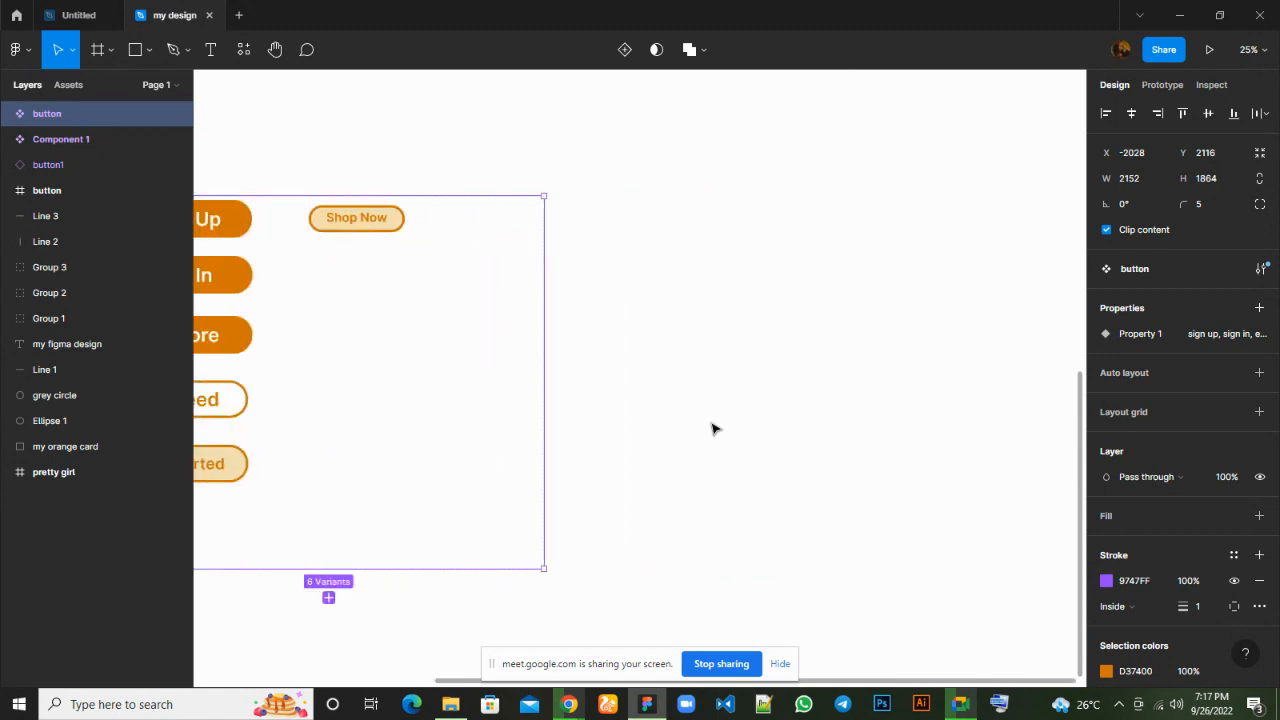
pyautogui.hscroll(3, 418, 347)
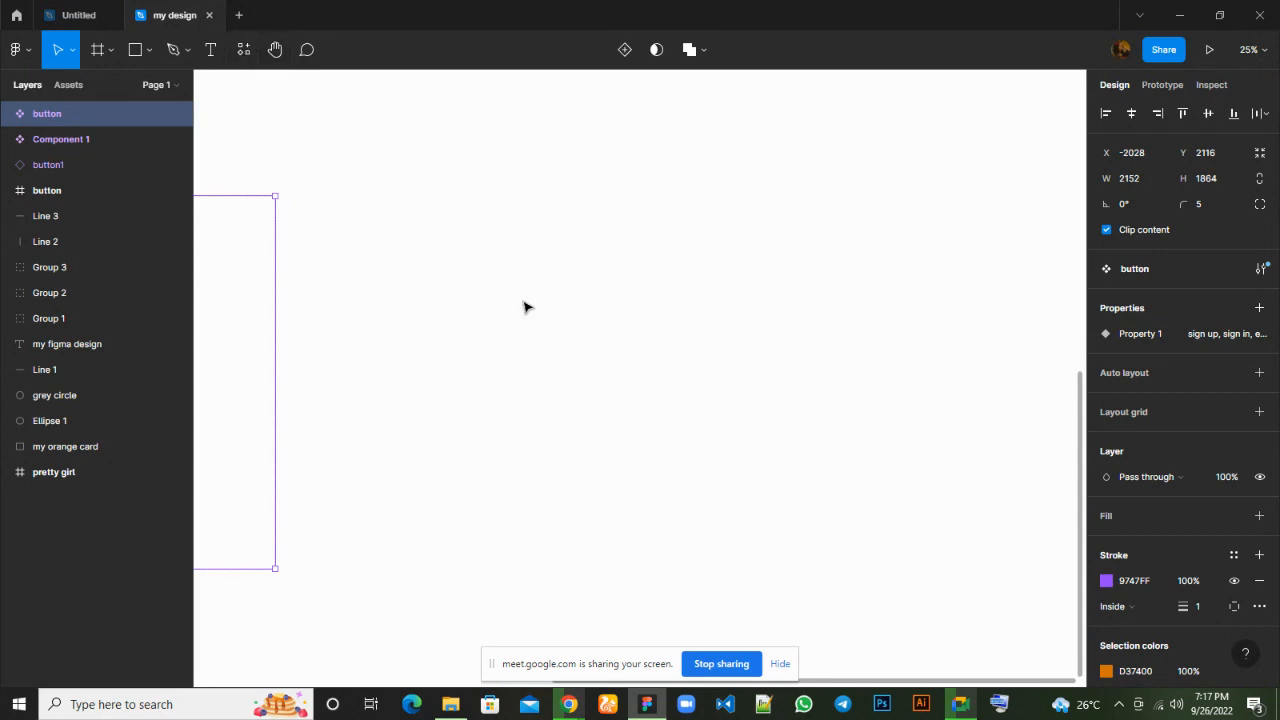
pyautogui.rightClick(650, 285)
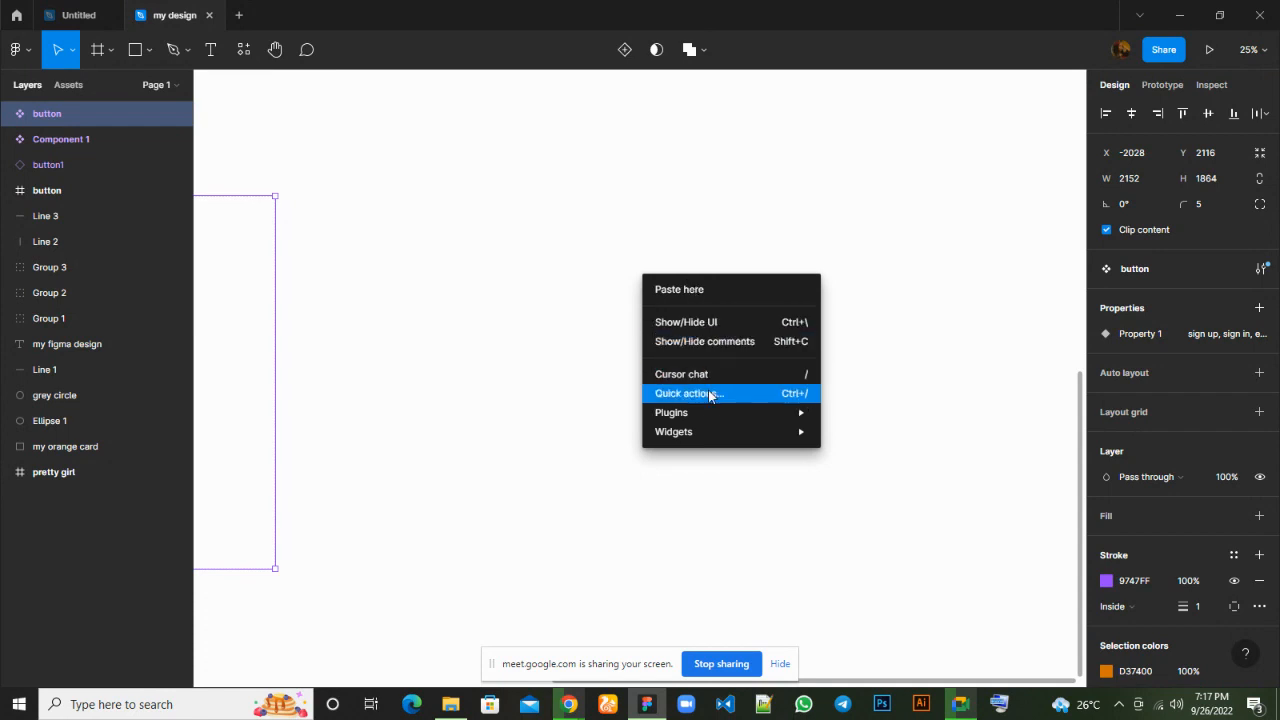
pyautogui.moveTo(710, 417)
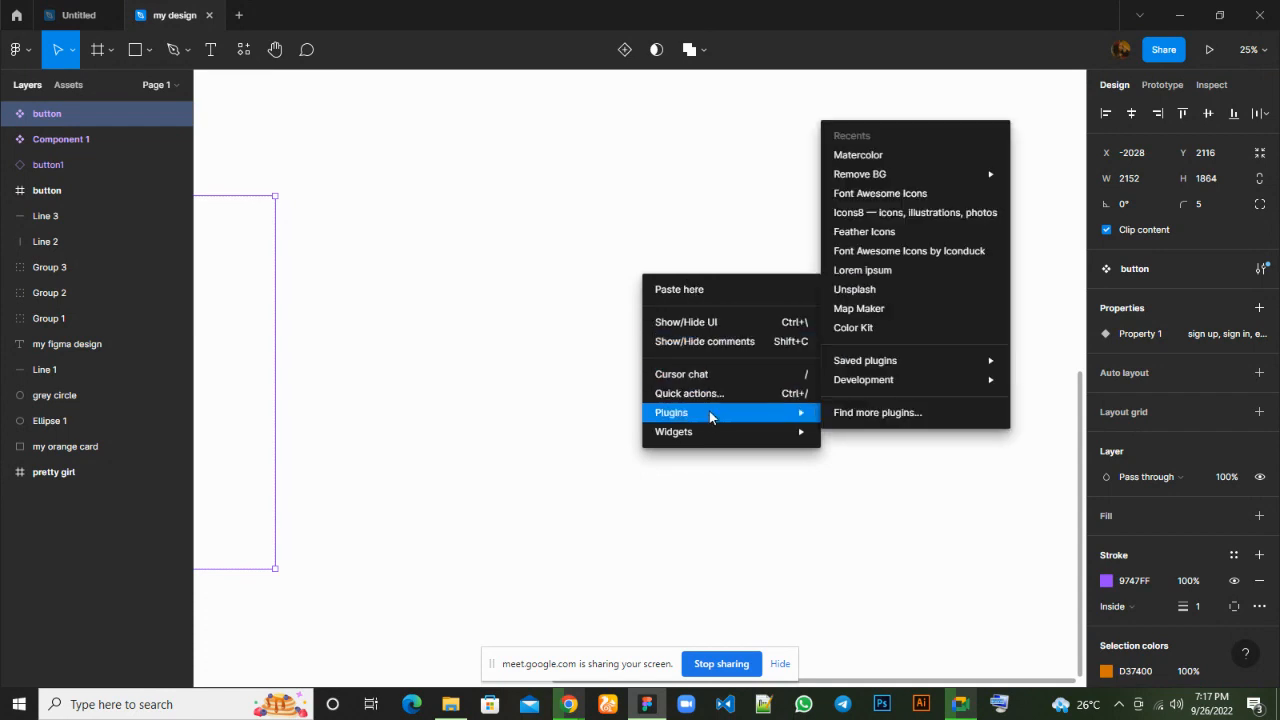
pyautogui.click(888, 233)
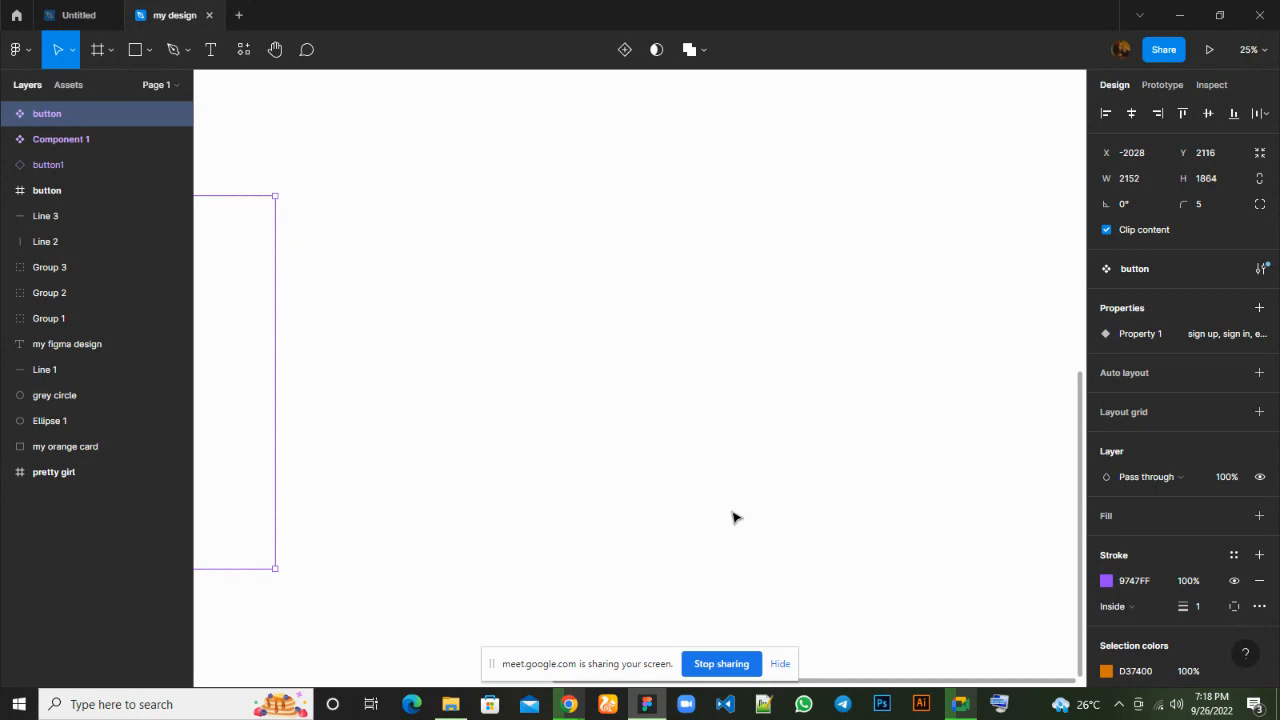
# Hide the screen-sharing notice and try once more to run the Feather Icons plugin.
pyautogui.click(780, 664)
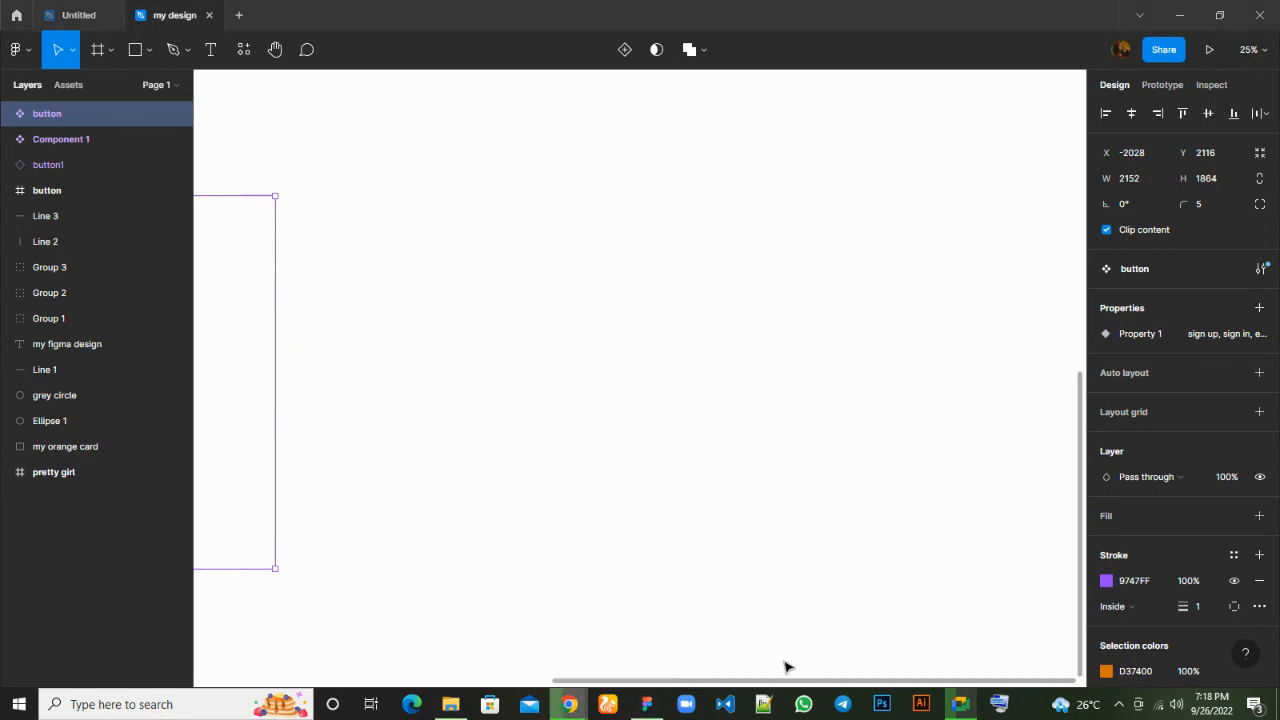
pyautogui.rightClick(714, 370)
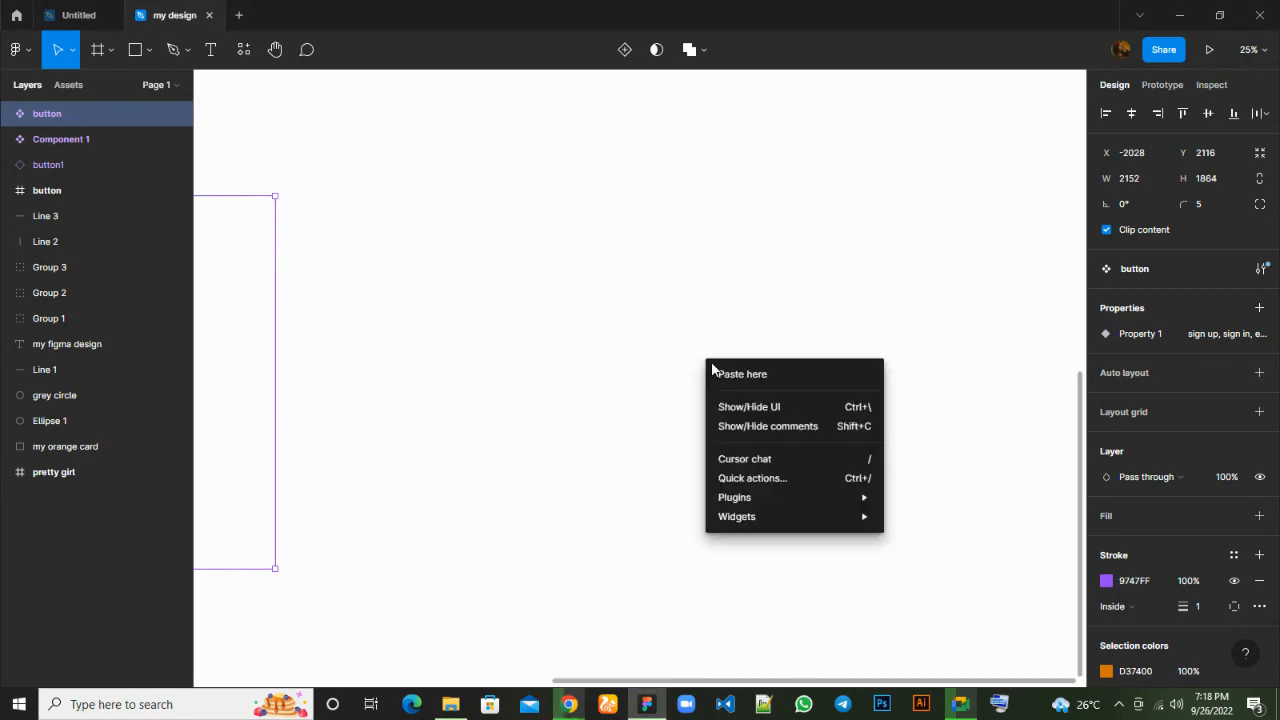
pyautogui.moveTo(754, 505)
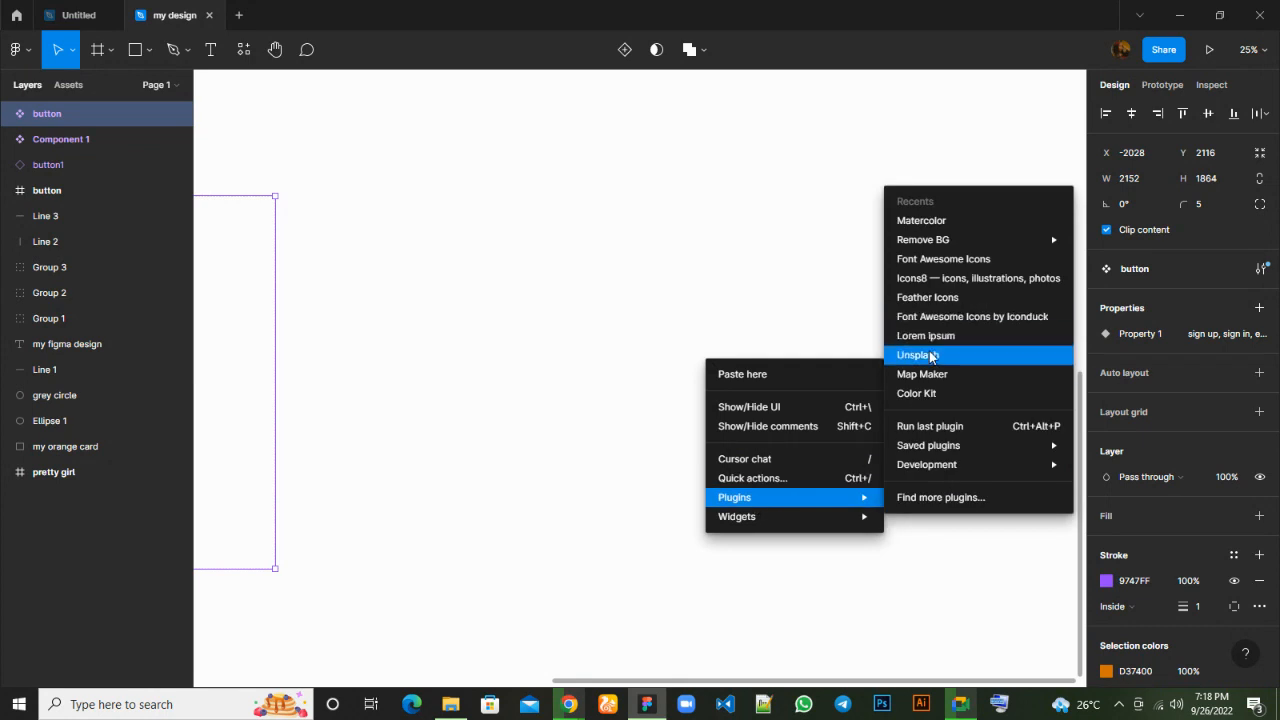
pyautogui.click(931, 298)
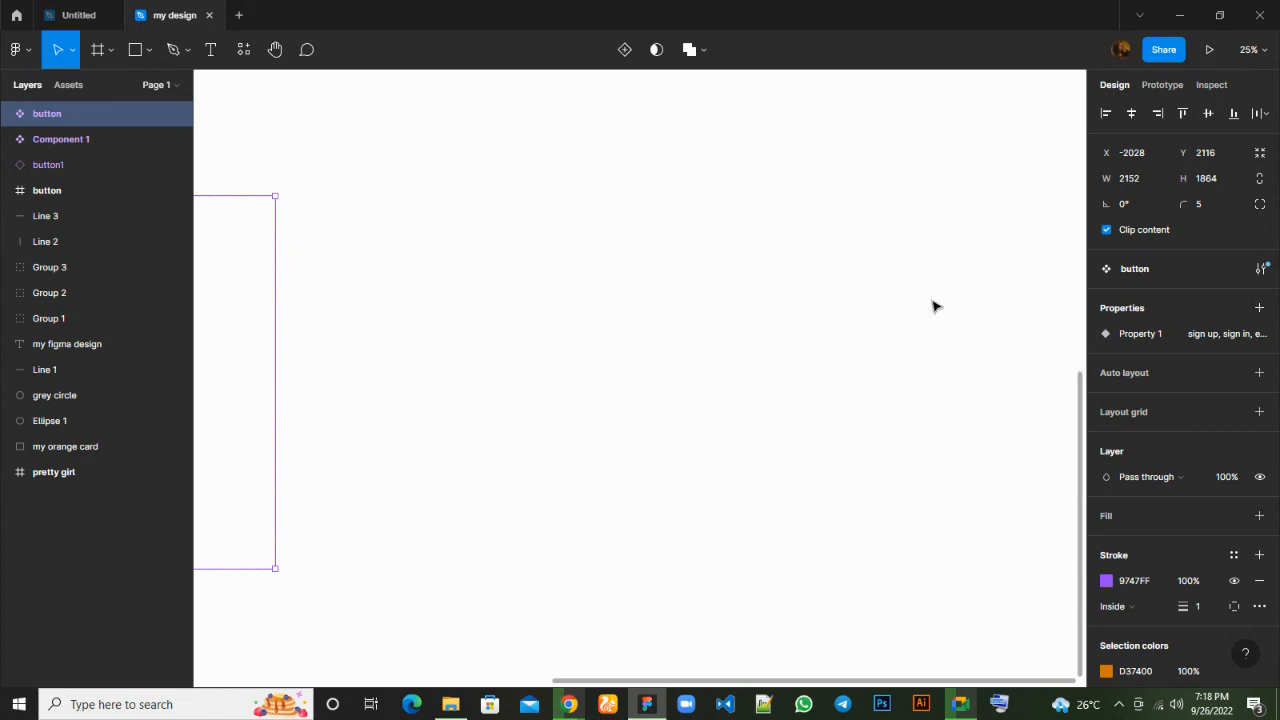
# Switch to the Google Meet call window and look over the button variants still showing beside it.
pyautogui.moveTo(953, 708)
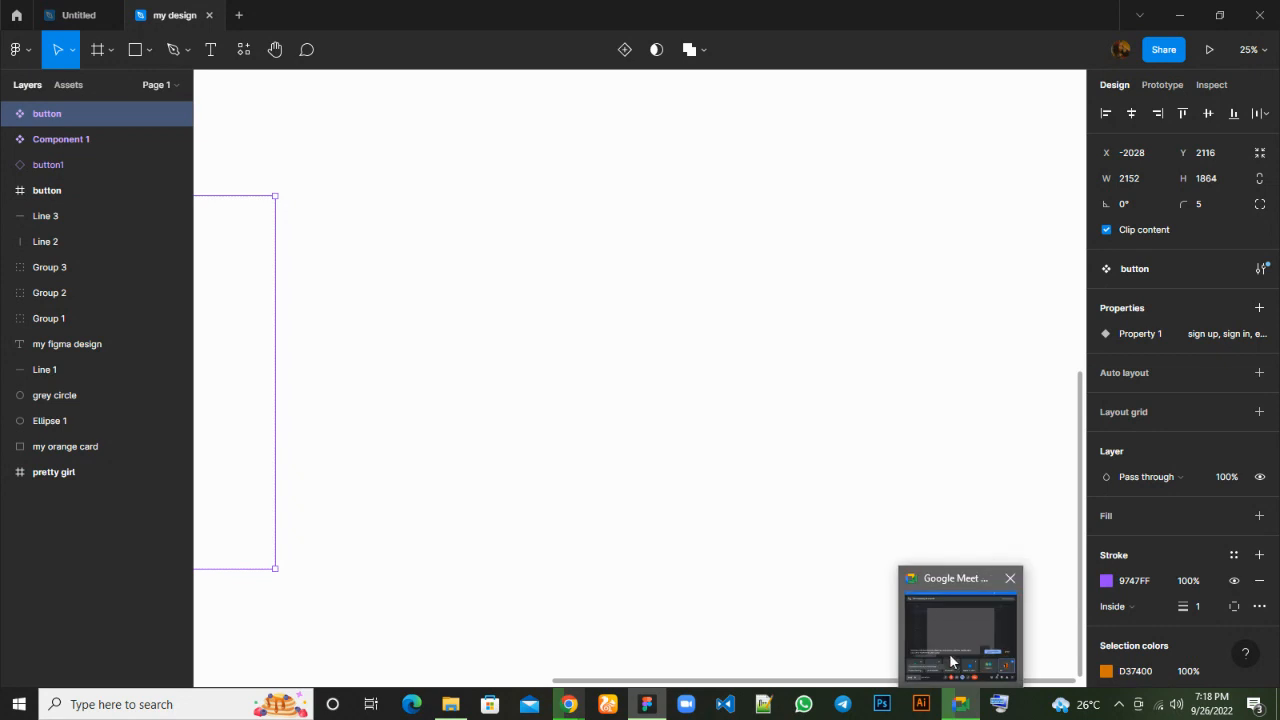
pyautogui.moveTo(948, 645)
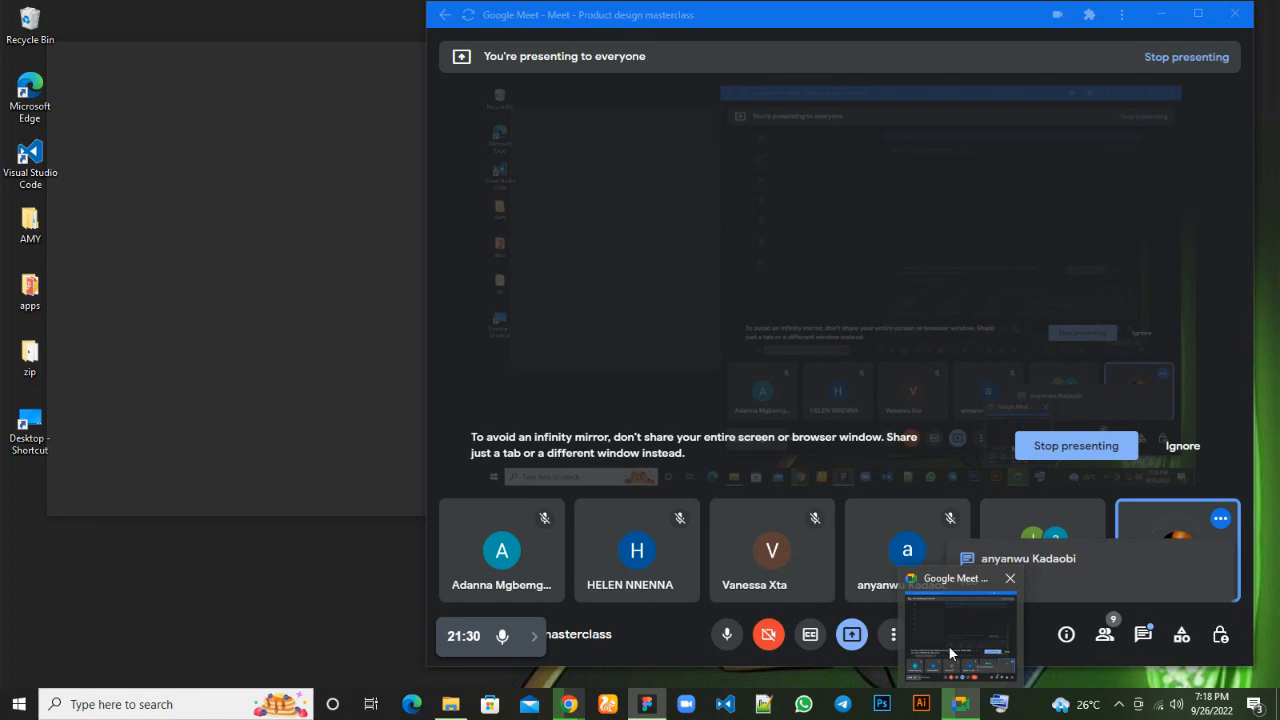
pyautogui.click(949, 651)
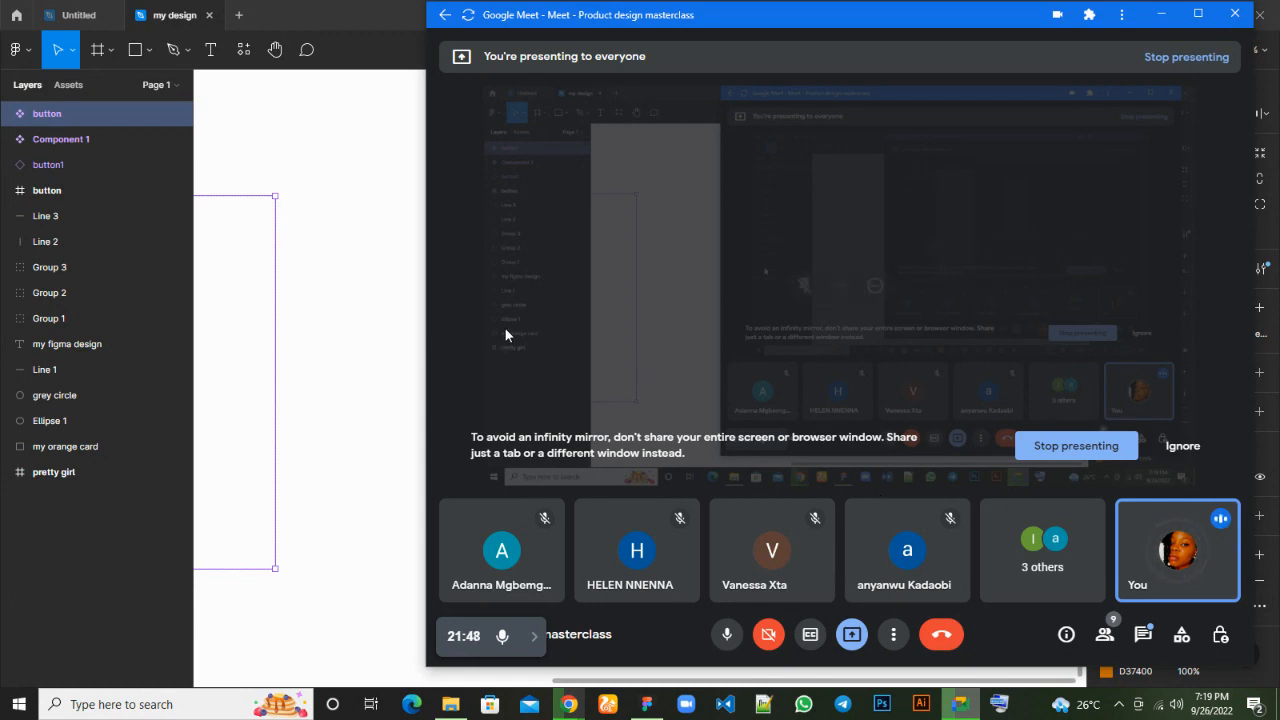
pyautogui.hscroll(-4, 325, 351)
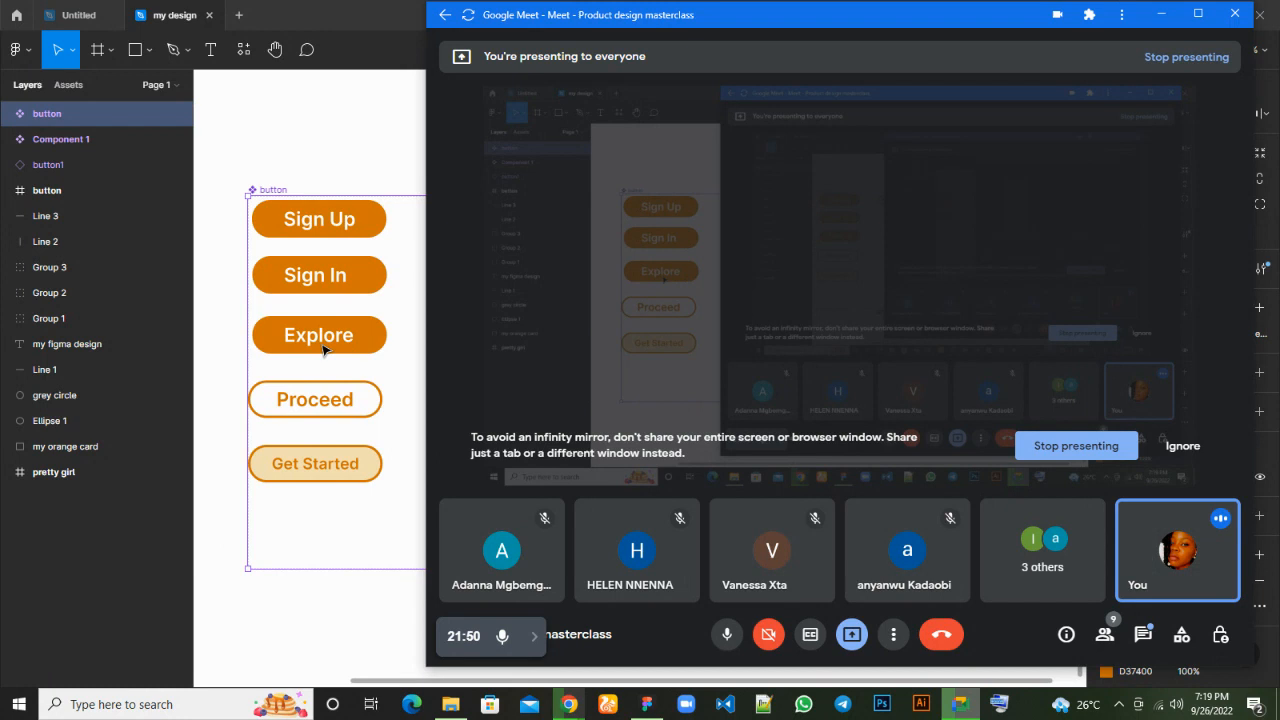
pyautogui.hscroll(2, 325, 351)
pyautogui.hscroll(-5, 322, 349)
pyautogui.hscroll(3, 322, 349)
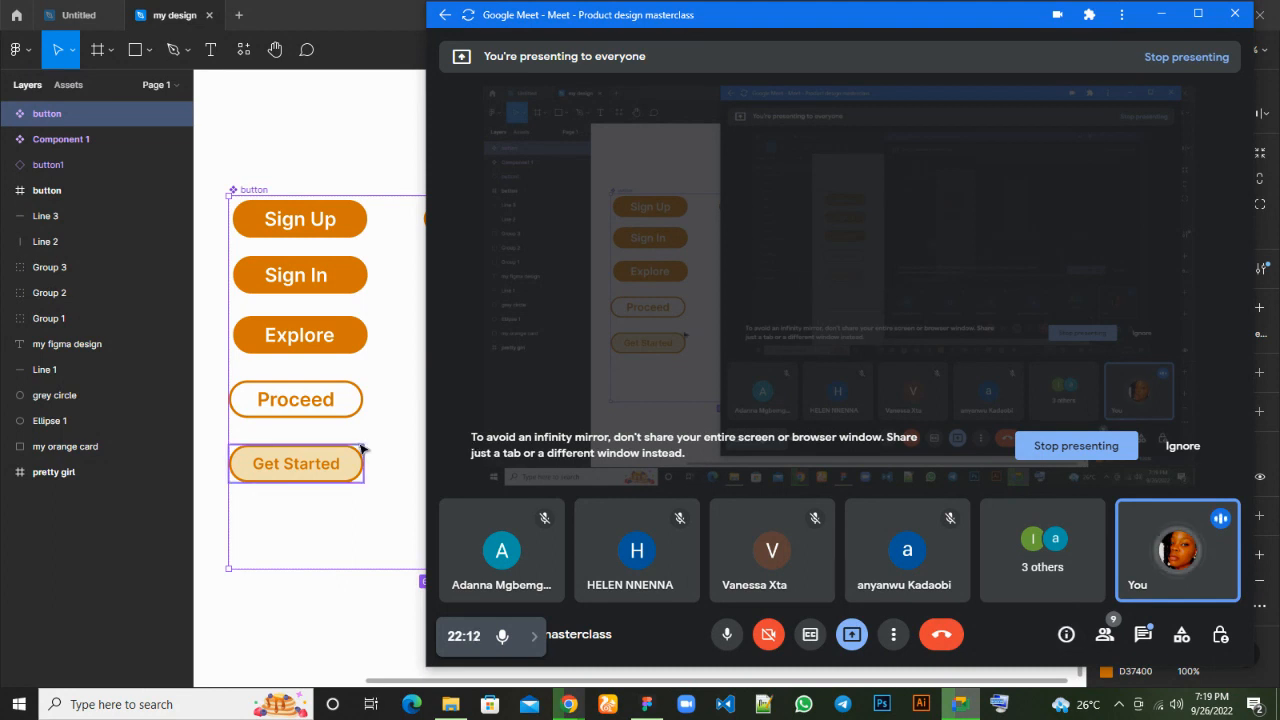
pyautogui.hscroll(3, 363, 455)
# Return to the Figma design, deselect the button component set and try to run the saved Font Awesome Icons plugin.
pyautogui.click(373, 588)
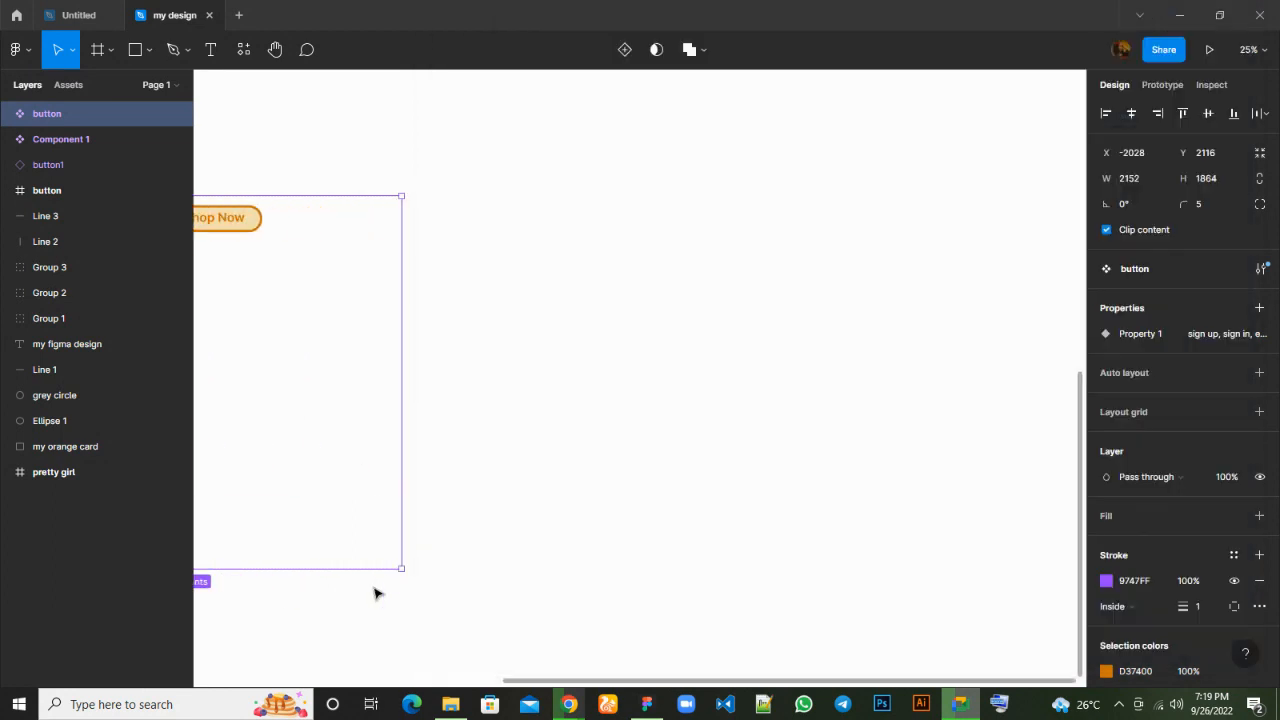
pyautogui.click(698, 486)
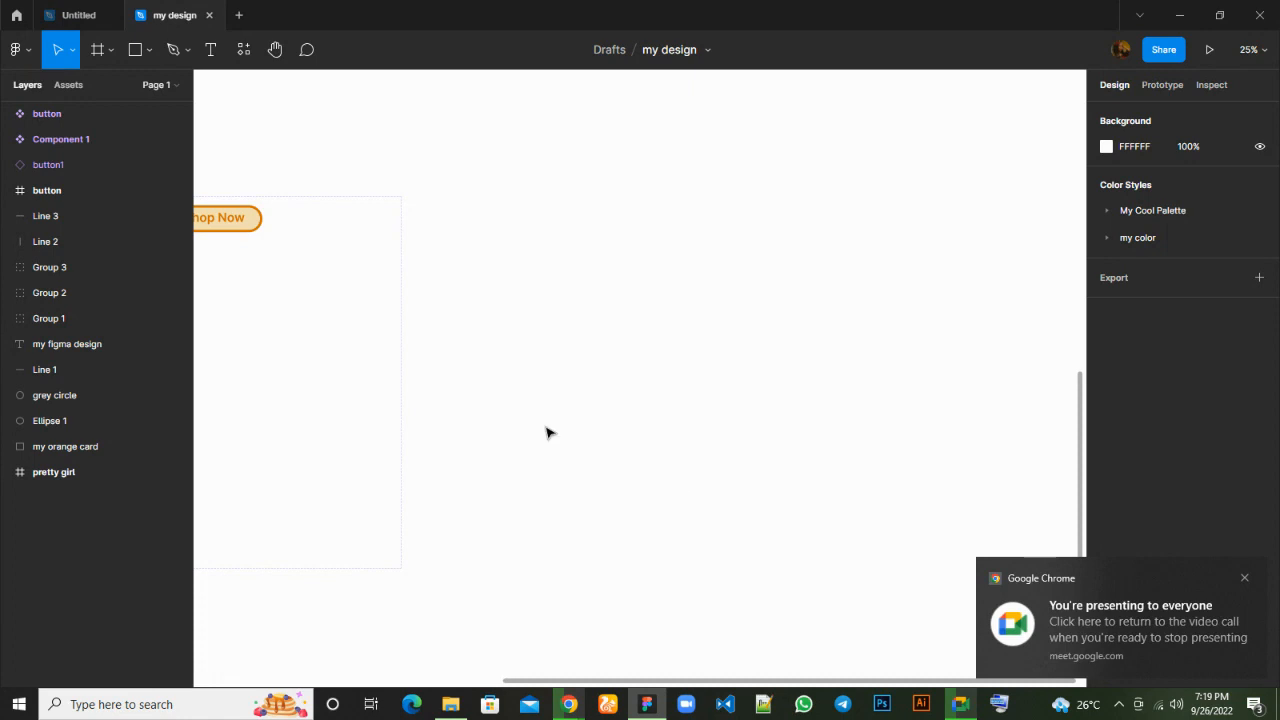
pyautogui.hscroll(-3, 549, 434)
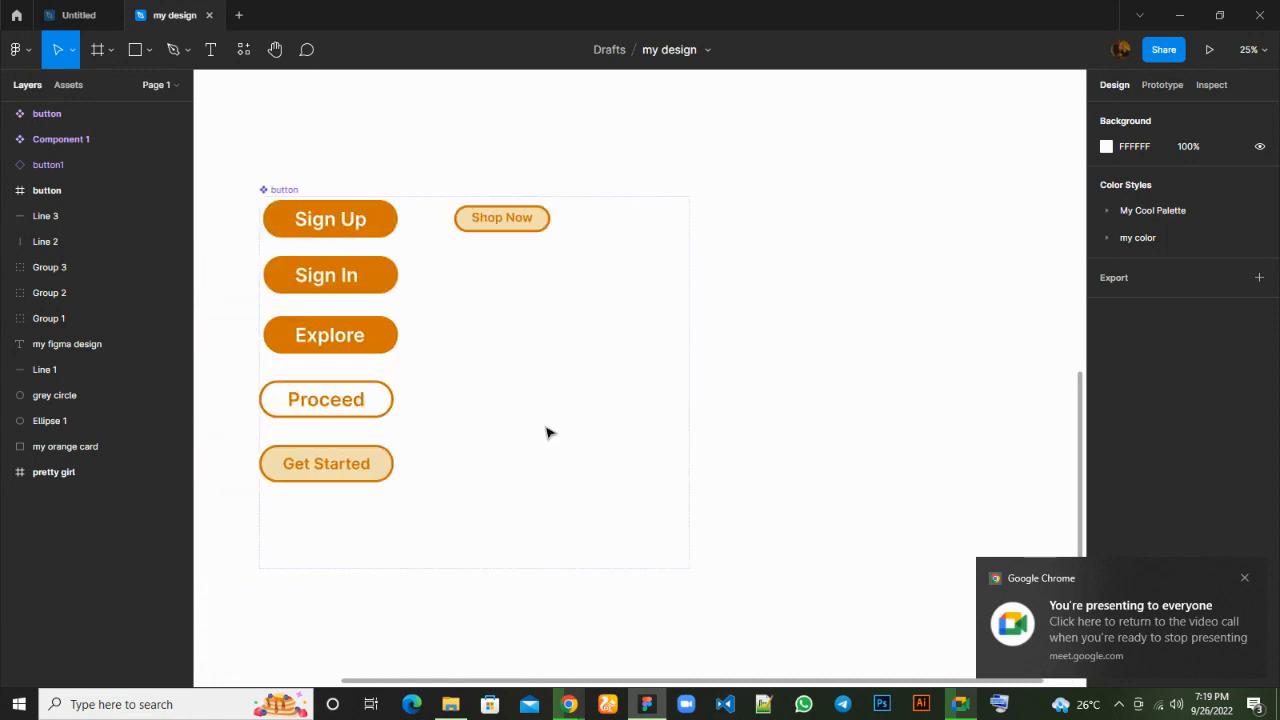
pyautogui.rightClick(828, 357)
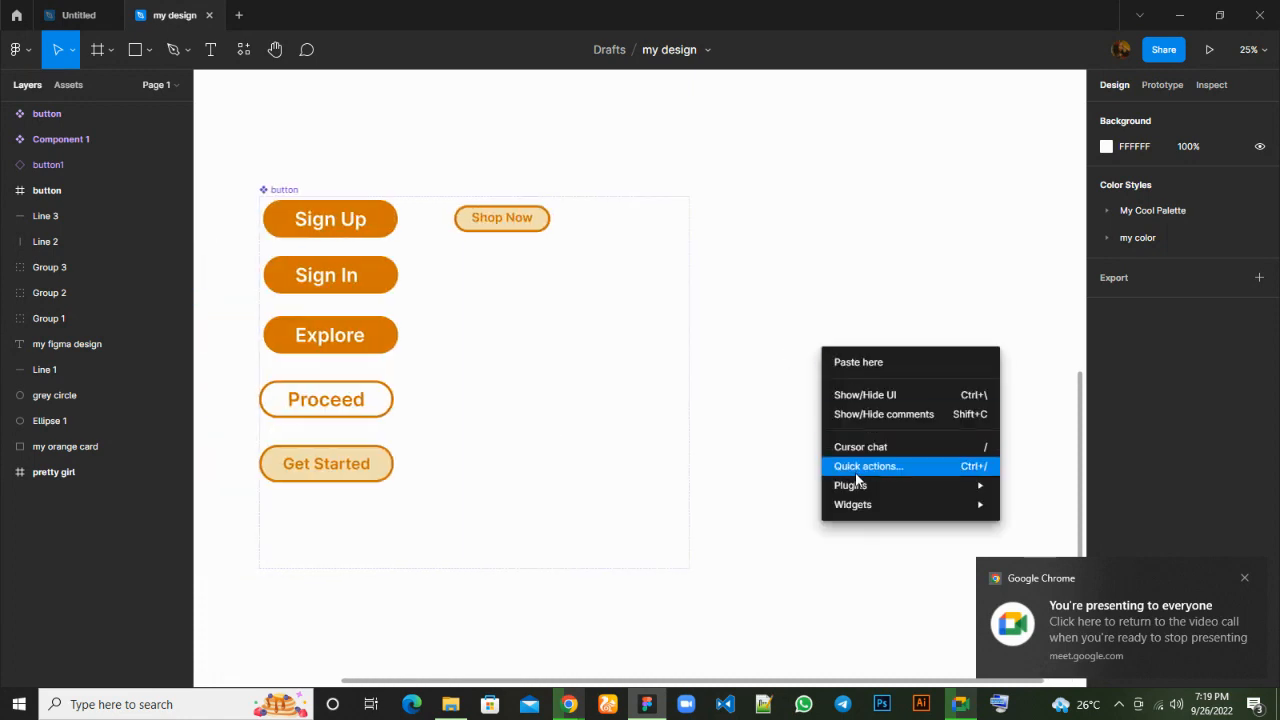
pyautogui.moveTo(858, 487)
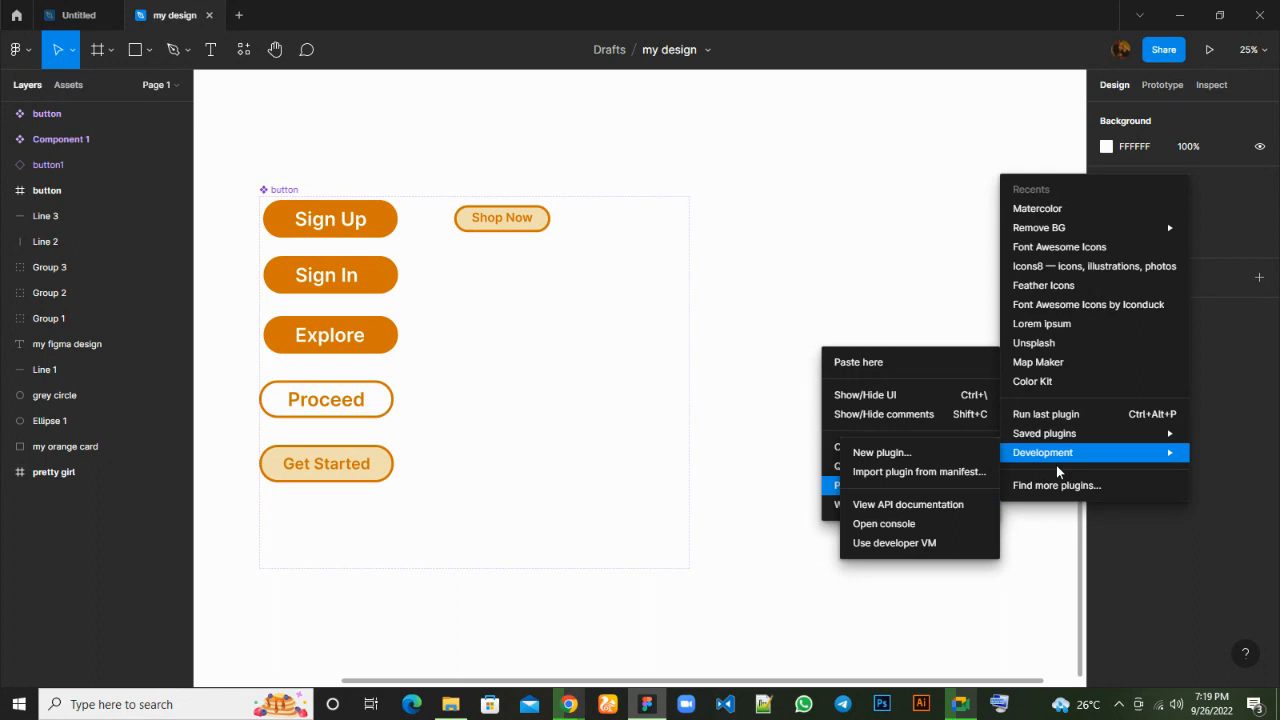
pyautogui.moveTo(1050, 440)
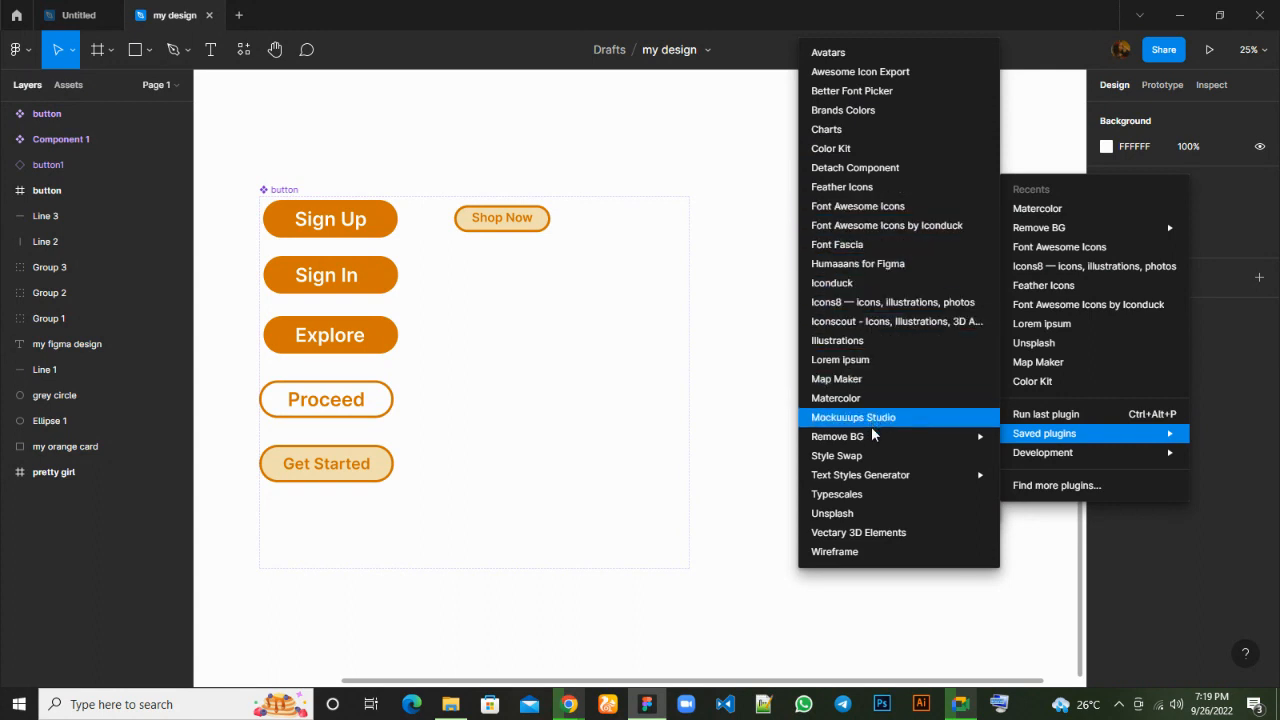
pyautogui.click(855, 209)
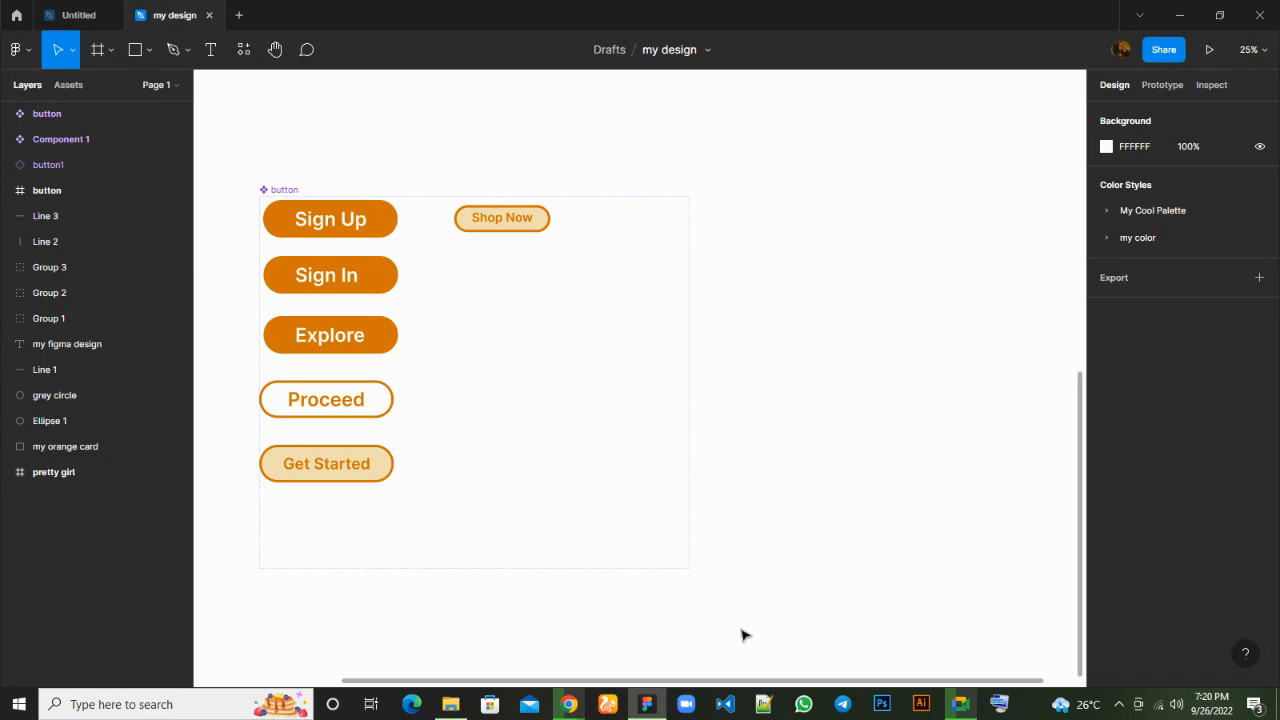
# Check the Google Meet call window.
pyautogui.moveTo(653, 716)
pyautogui.moveTo(960, 704)
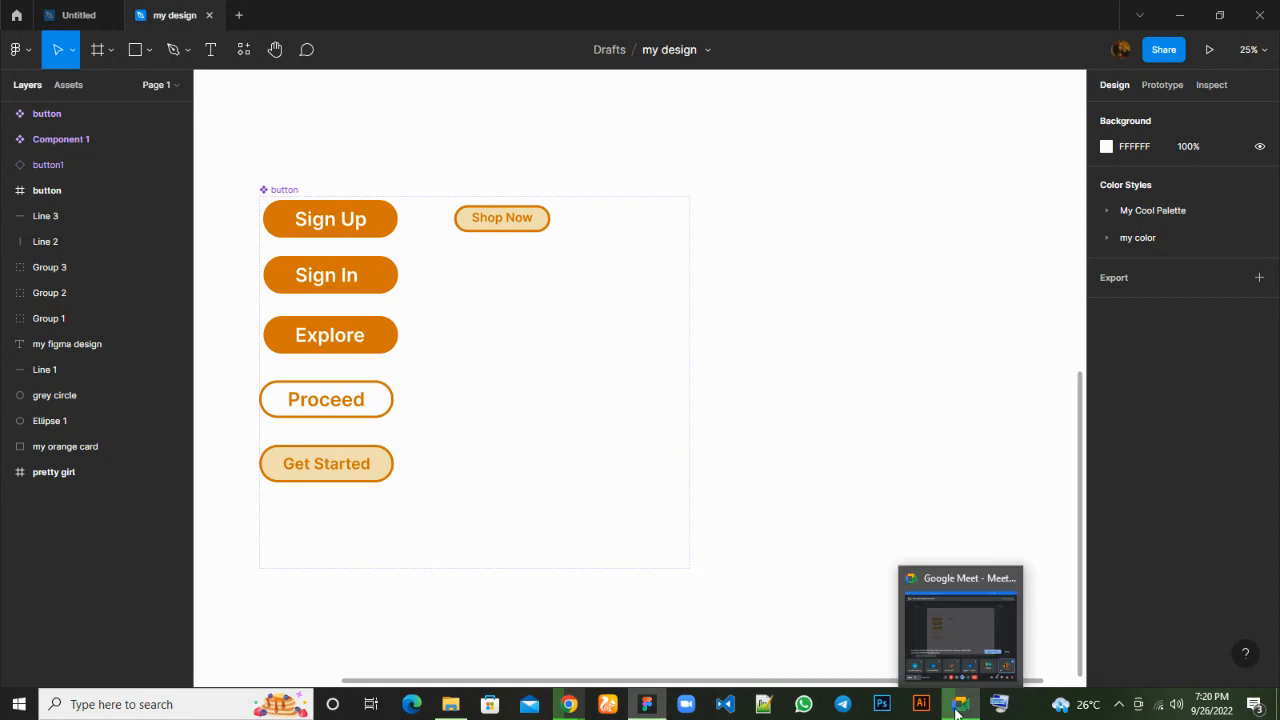
pyautogui.click(967, 653)
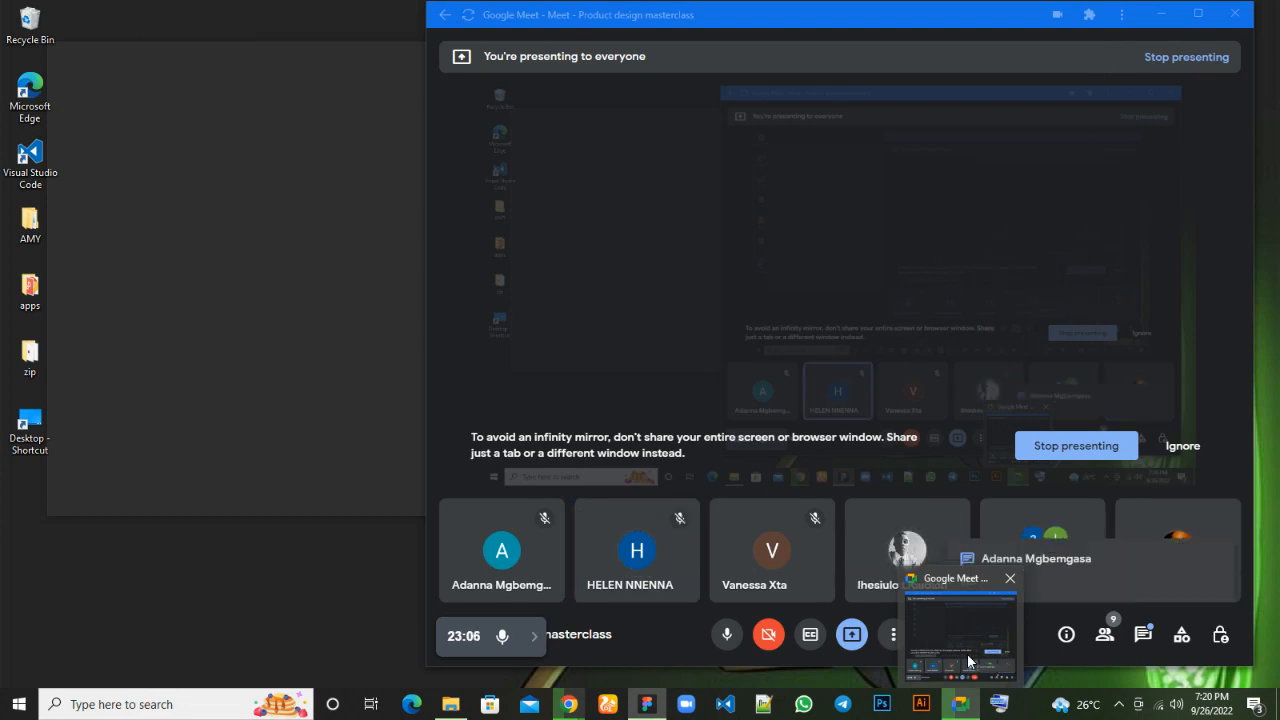
pyautogui.click(967, 653)
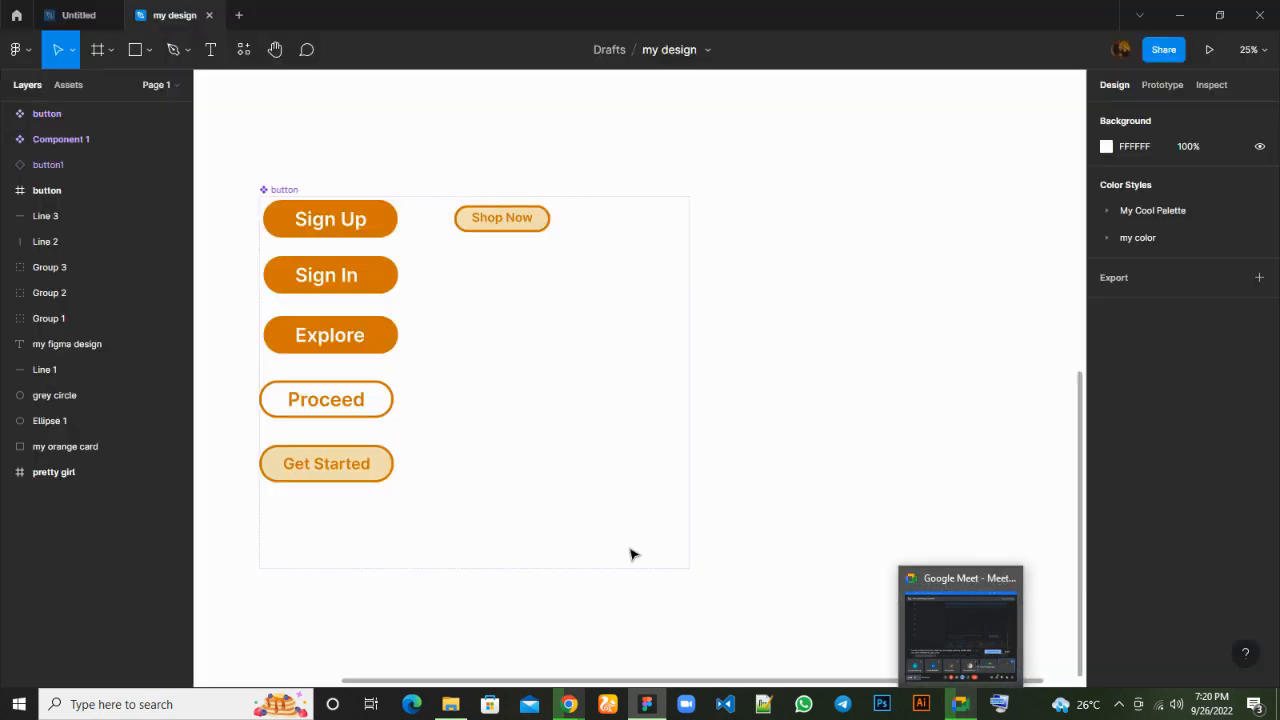
# Try to rerun the last used plugin from the empty canvas beside the component set.
pyautogui.hscroll(3, 752, 423)
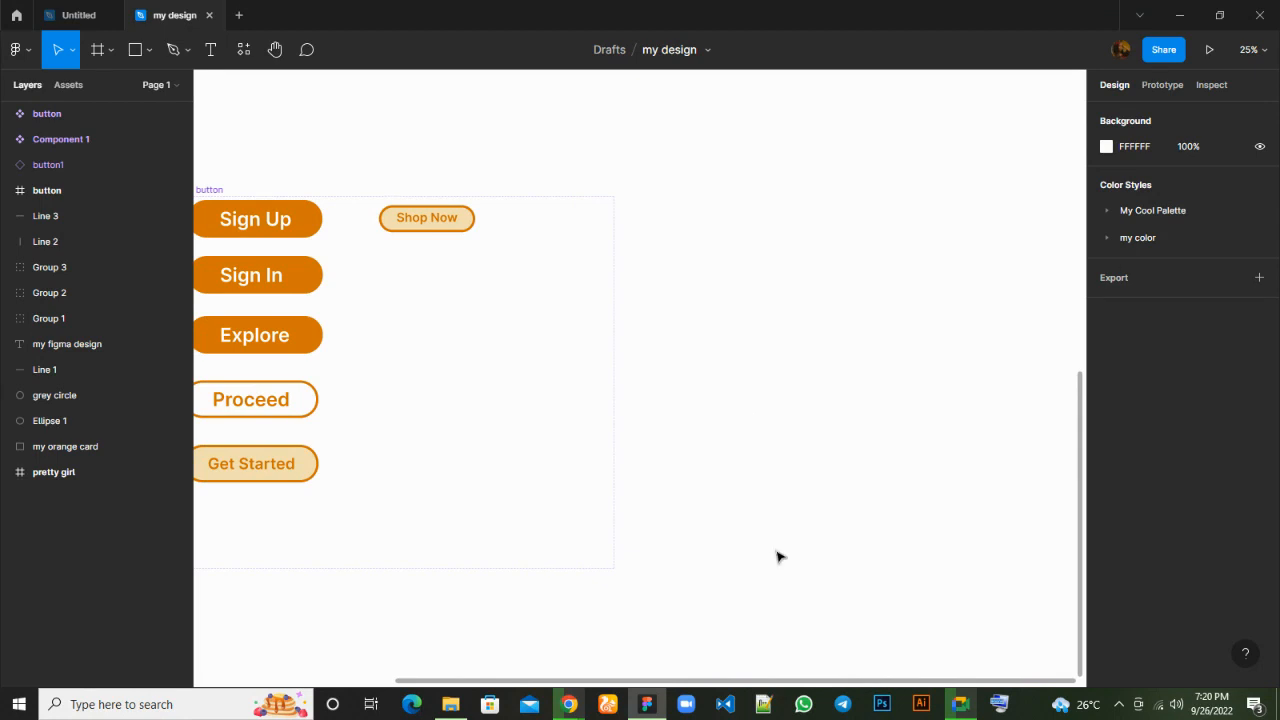
pyautogui.scroll(-1, 779, 556)
pyautogui.hscroll(-3, 779, 556)
pyautogui.hscroll(10, 779, 556)
pyautogui.hscroll(-12, 779, 556)
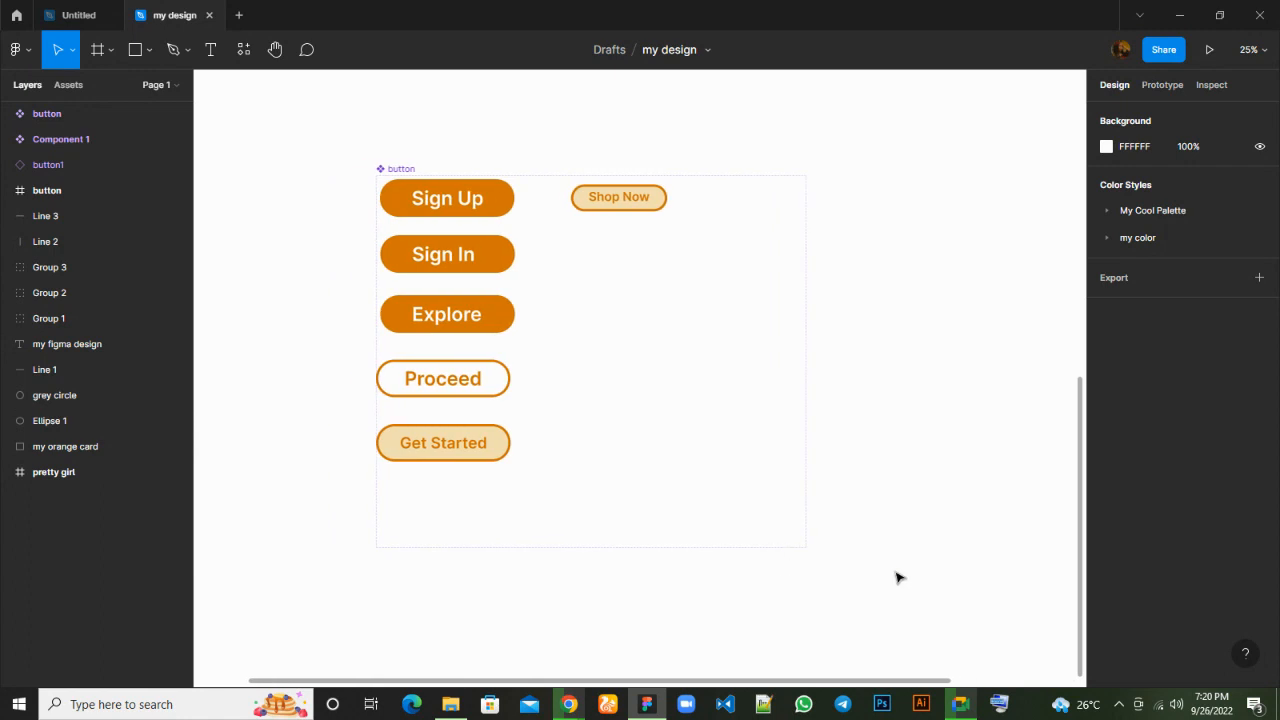
pyautogui.hscroll(5, 897, 577)
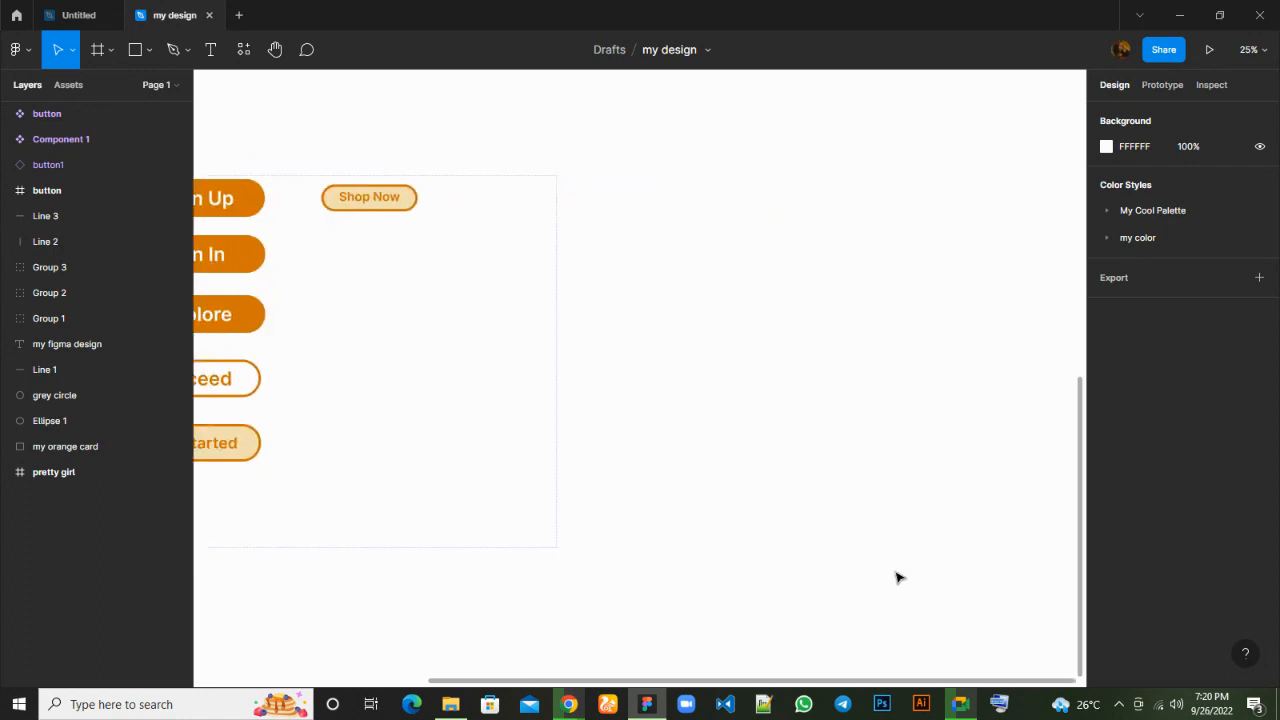
pyautogui.rightClick(754, 388)
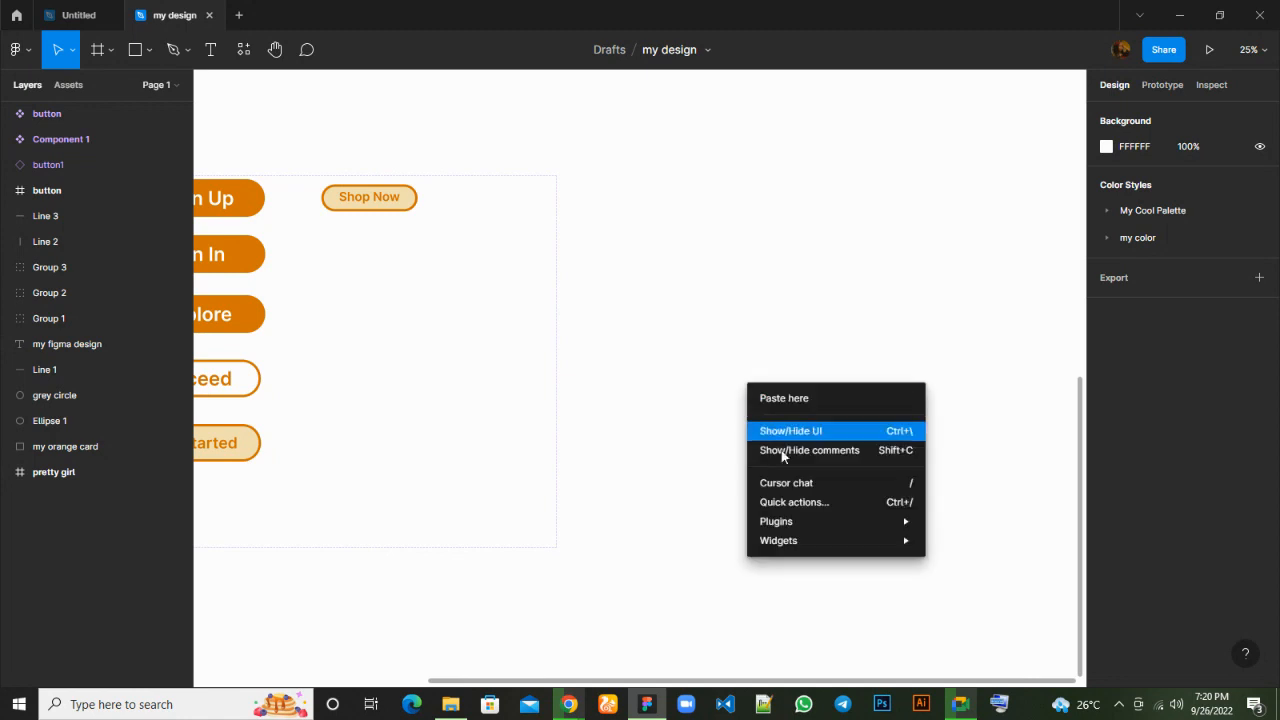
pyautogui.moveTo(788, 521)
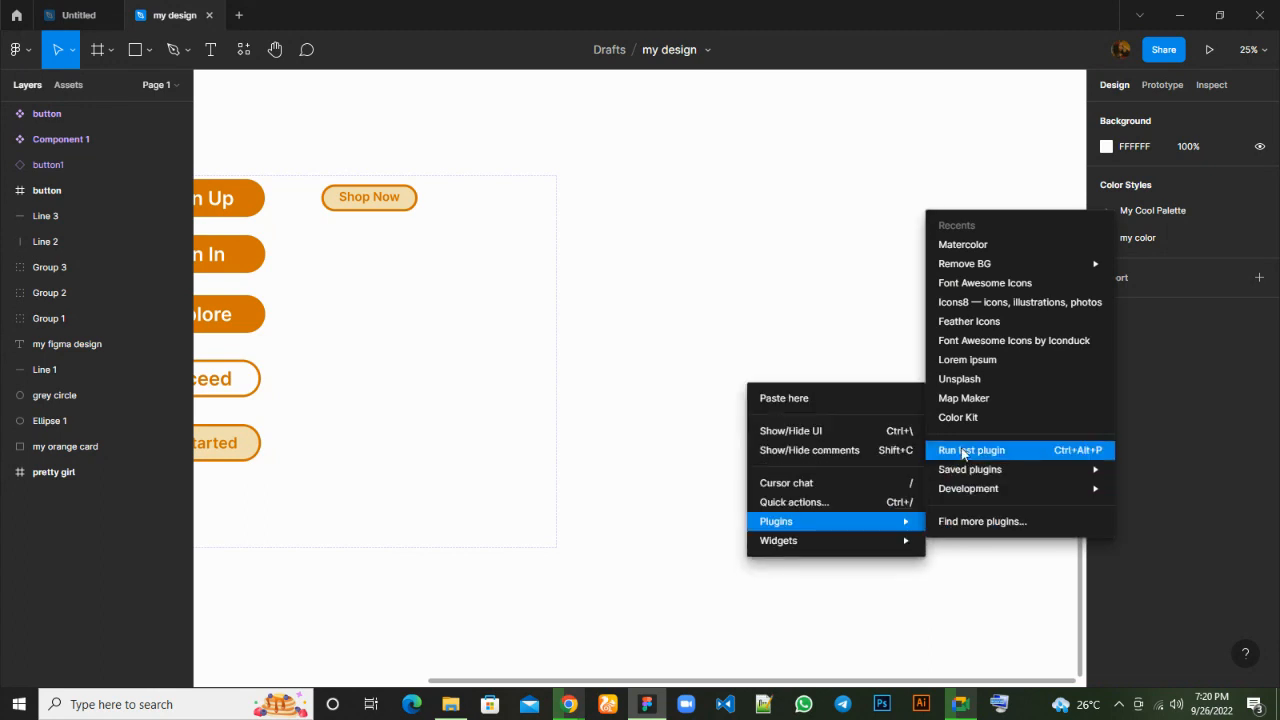
pyautogui.click(963, 453)
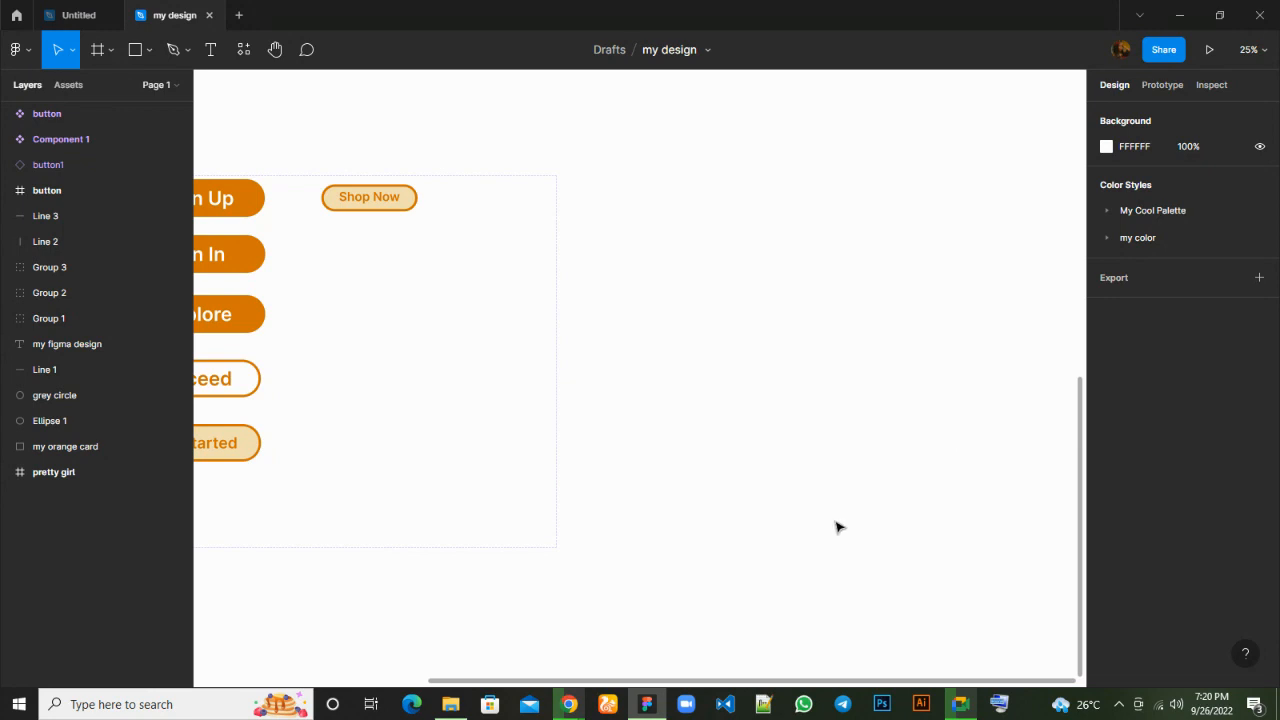
# Switch to the Google Meet call and mute the microphone.
pyautogui.moveTo(655, 713)
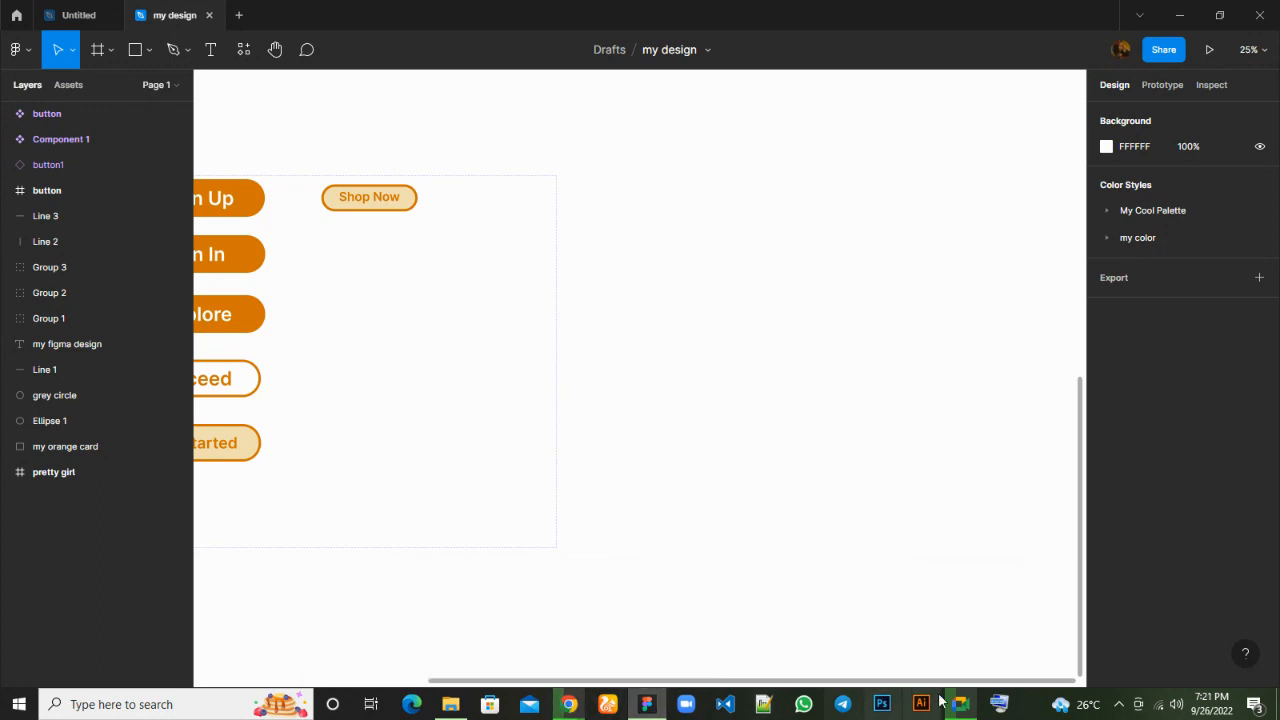
pyautogui.moveTo(958, 700)
pyautogui.moveTo(952, 633)
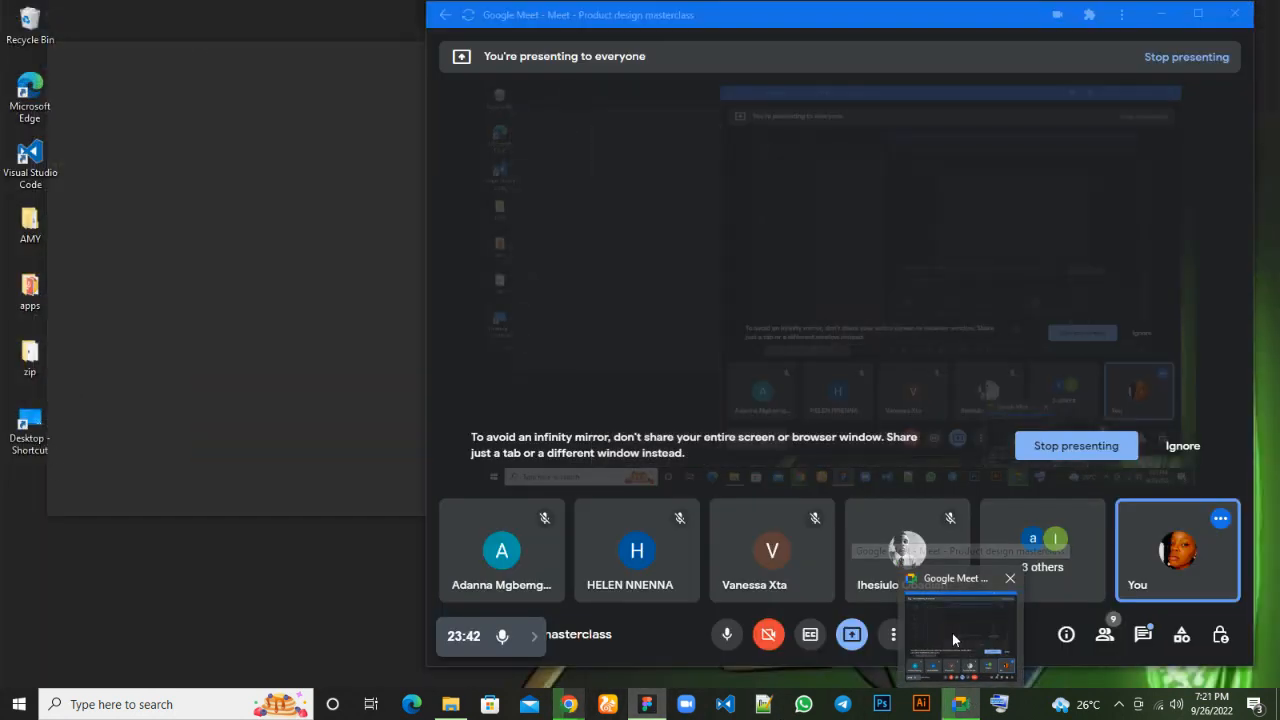
pyautogui.click(953, 635)
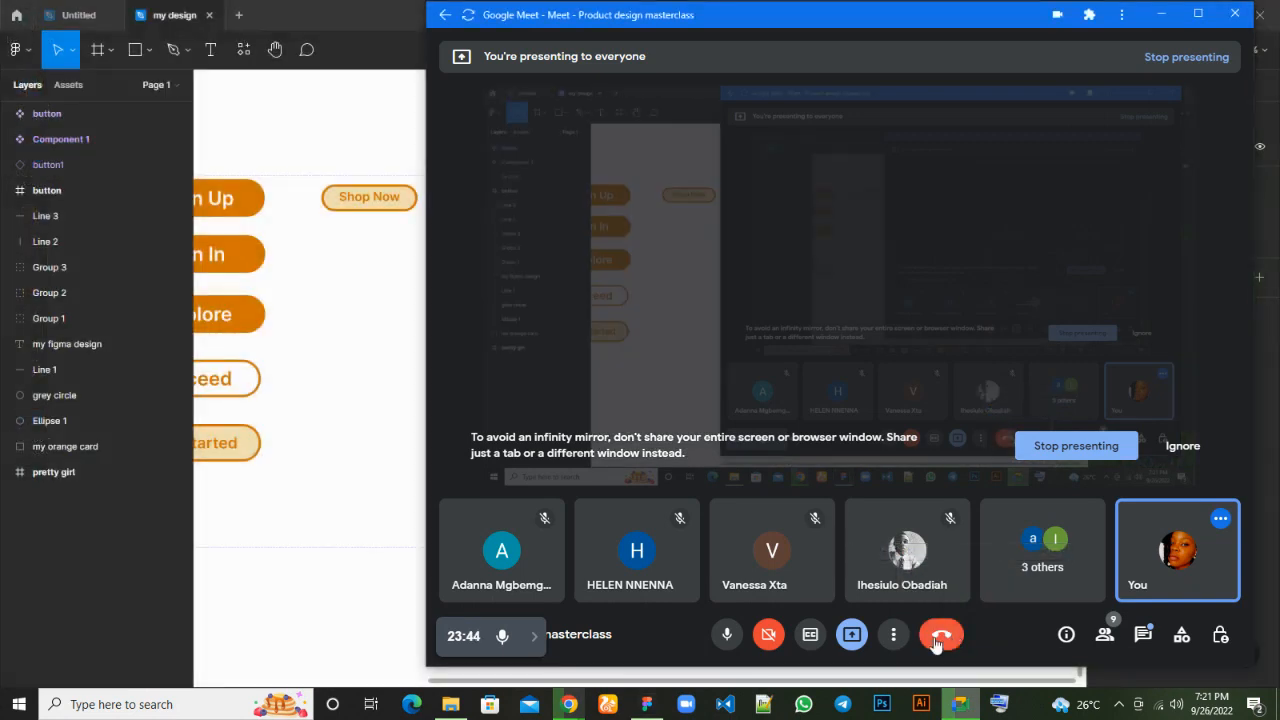
pyautogui.click(729, 636)
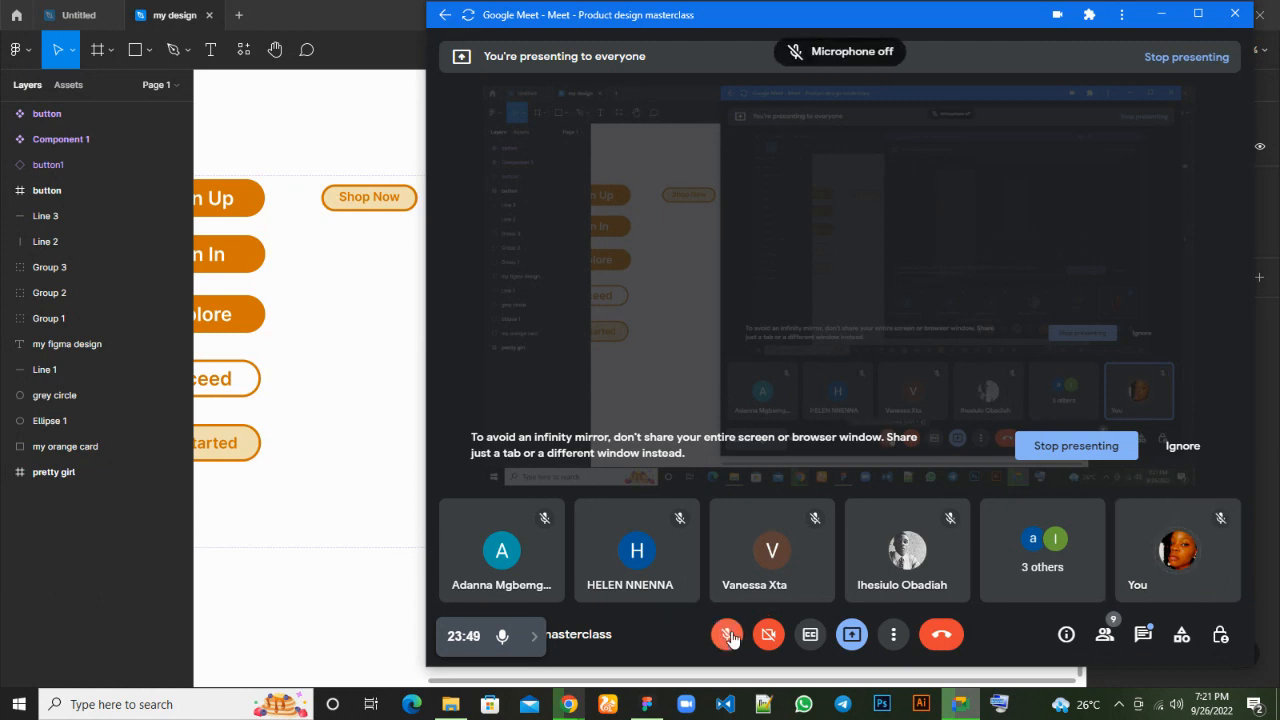
# Unmute the microphone in the Google Meet call.
pyautogui.click(535, 642)
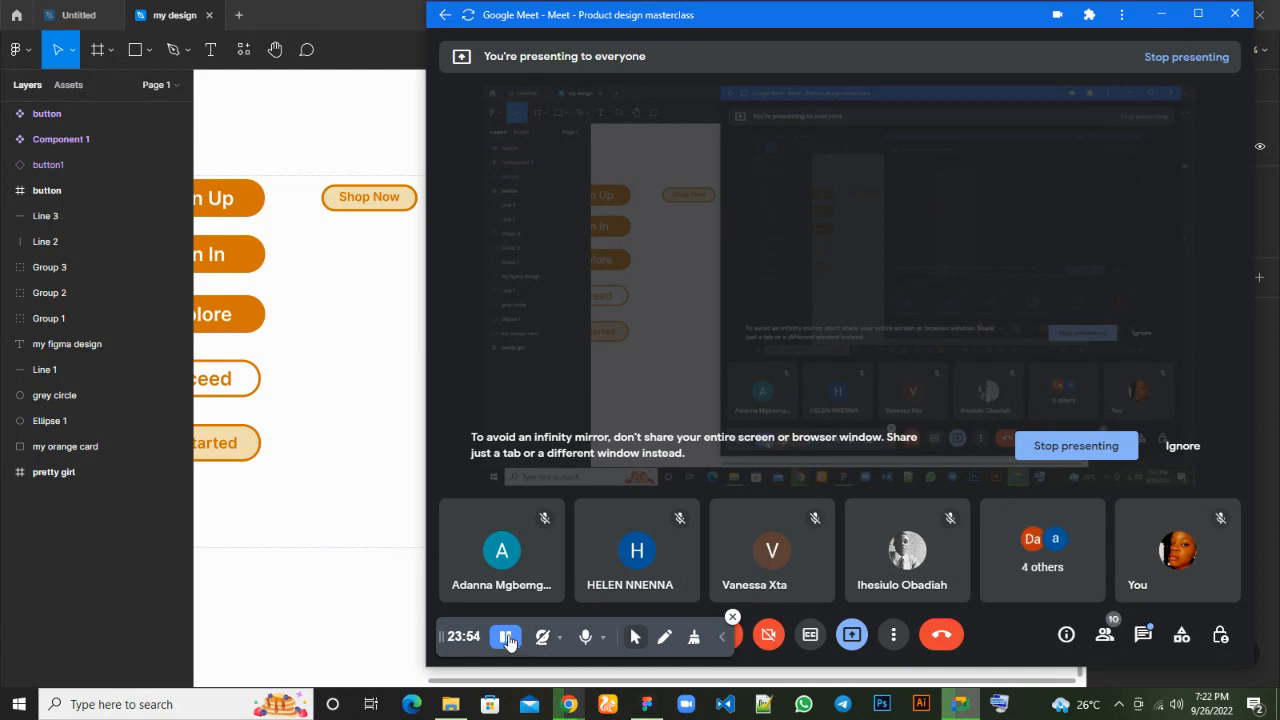
pyautogui.click(737, 640)
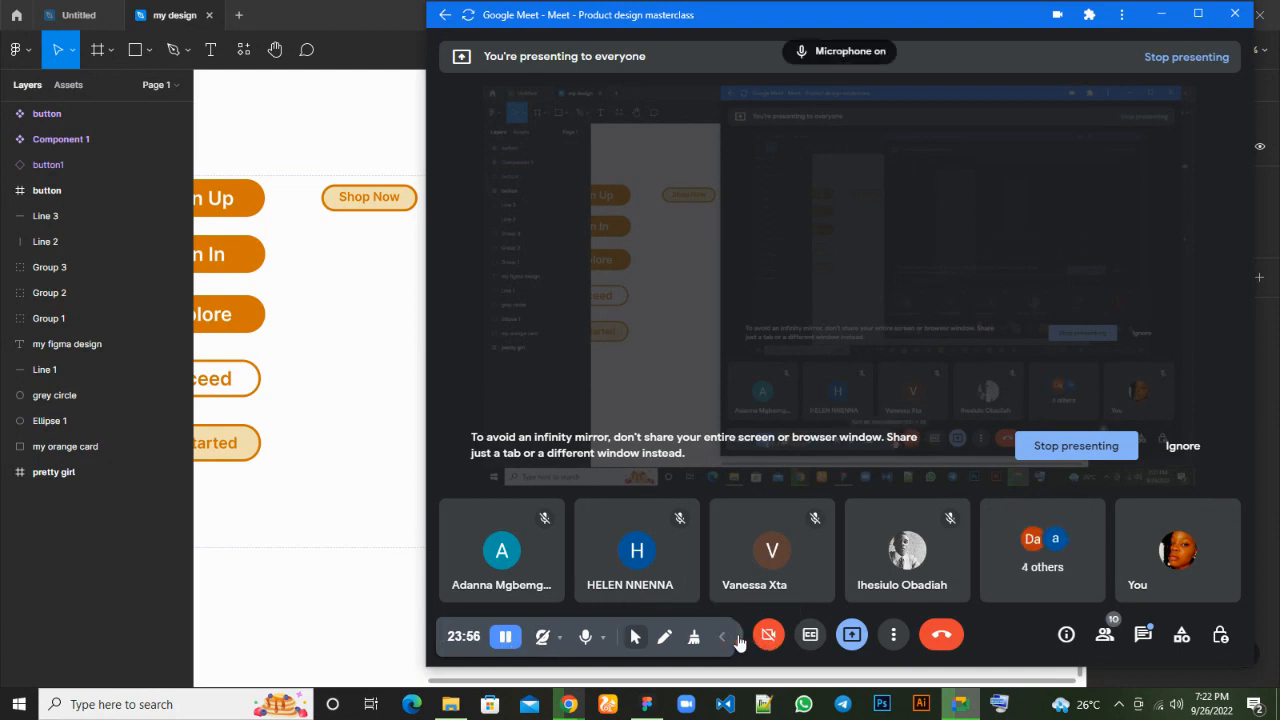
# Return to the Figma design and insert the battery-quarter icon from the Font Awesome Icons plugin.
pyautogui.click(324, 484)
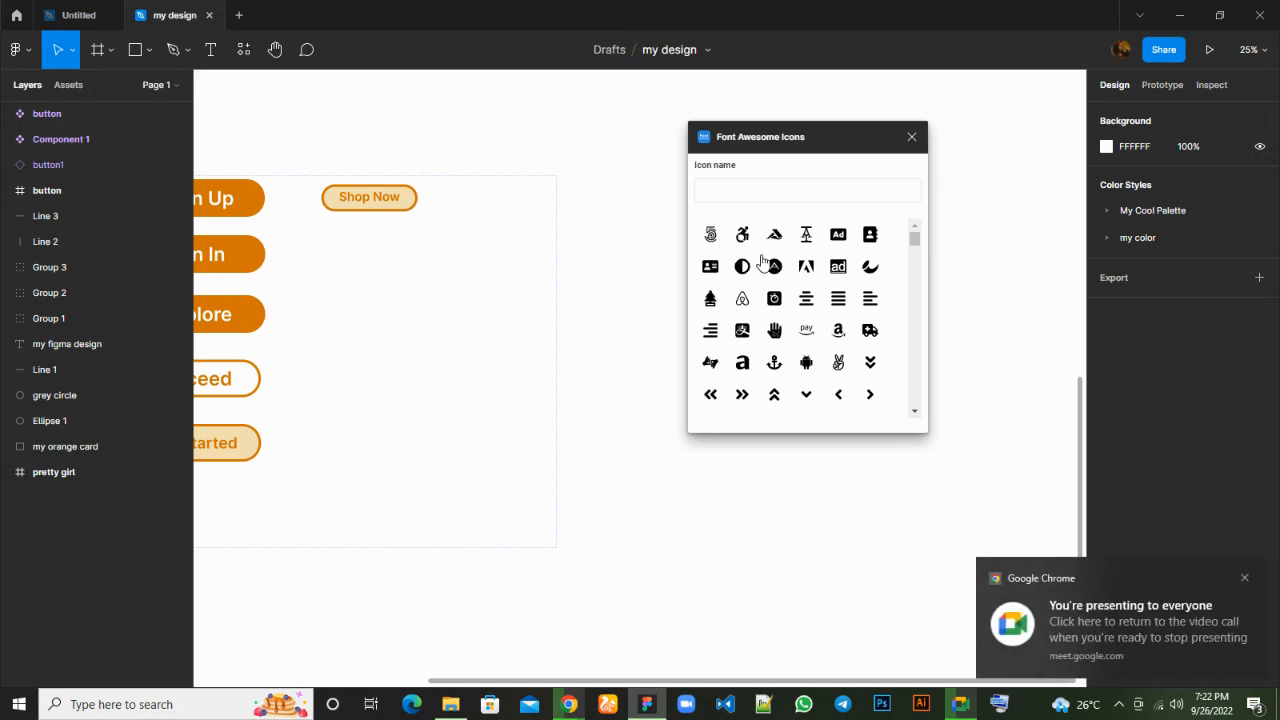
pyautogui.scroll(-6, 820, 330)
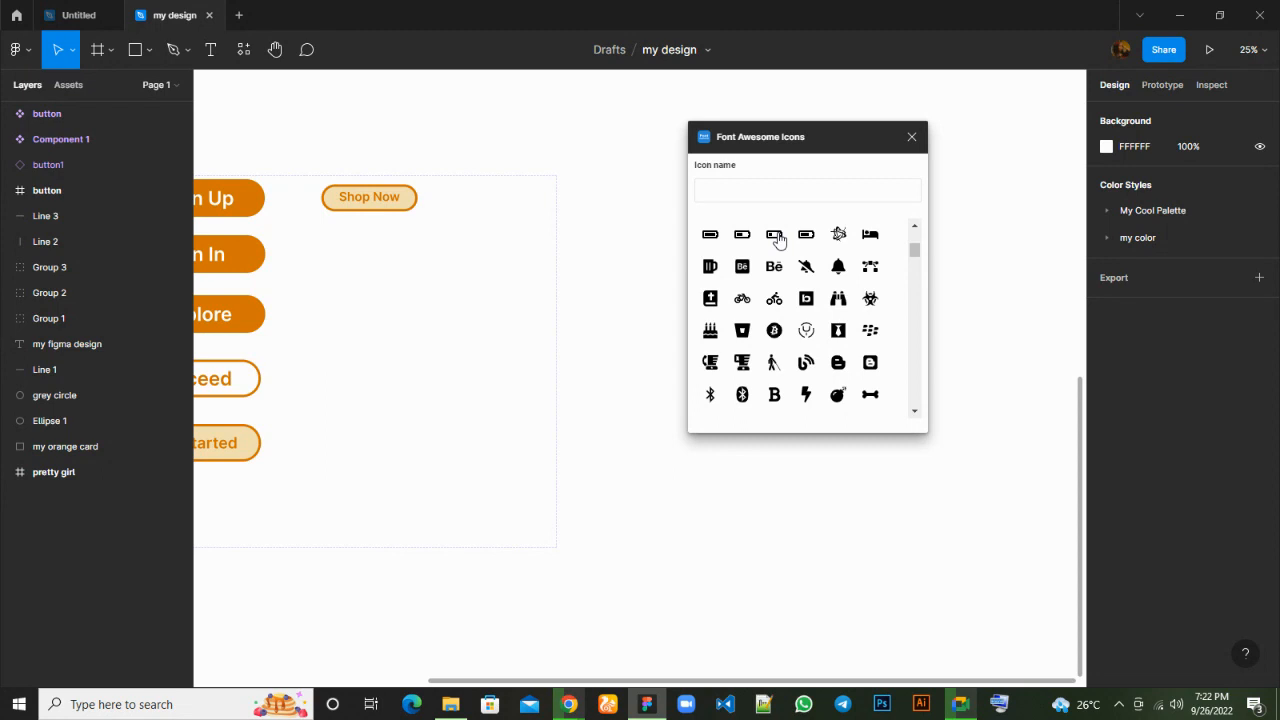
pyautogui.click(775, 235)
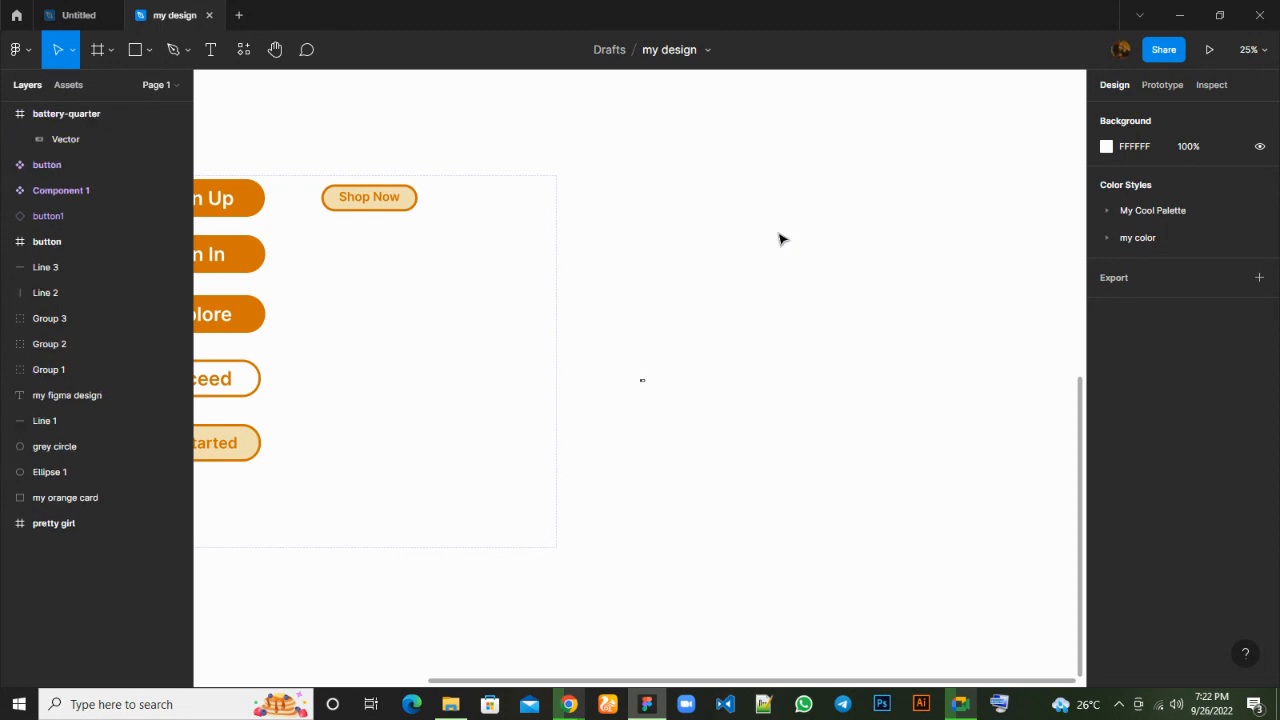
# Select the vector inside the battery-quarter icon frame and examine it up close at 200% zoom.
pyautogui.click(642, 382)
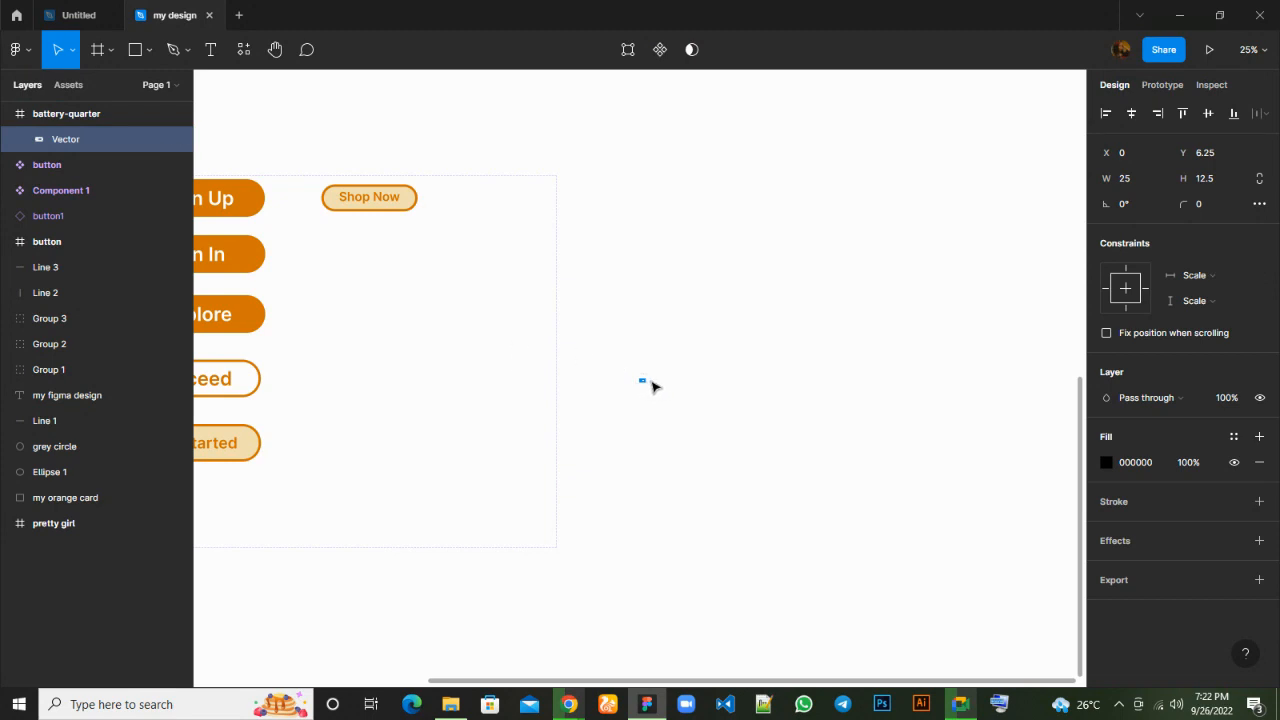
pyautogui.hotkey('shift', '0')
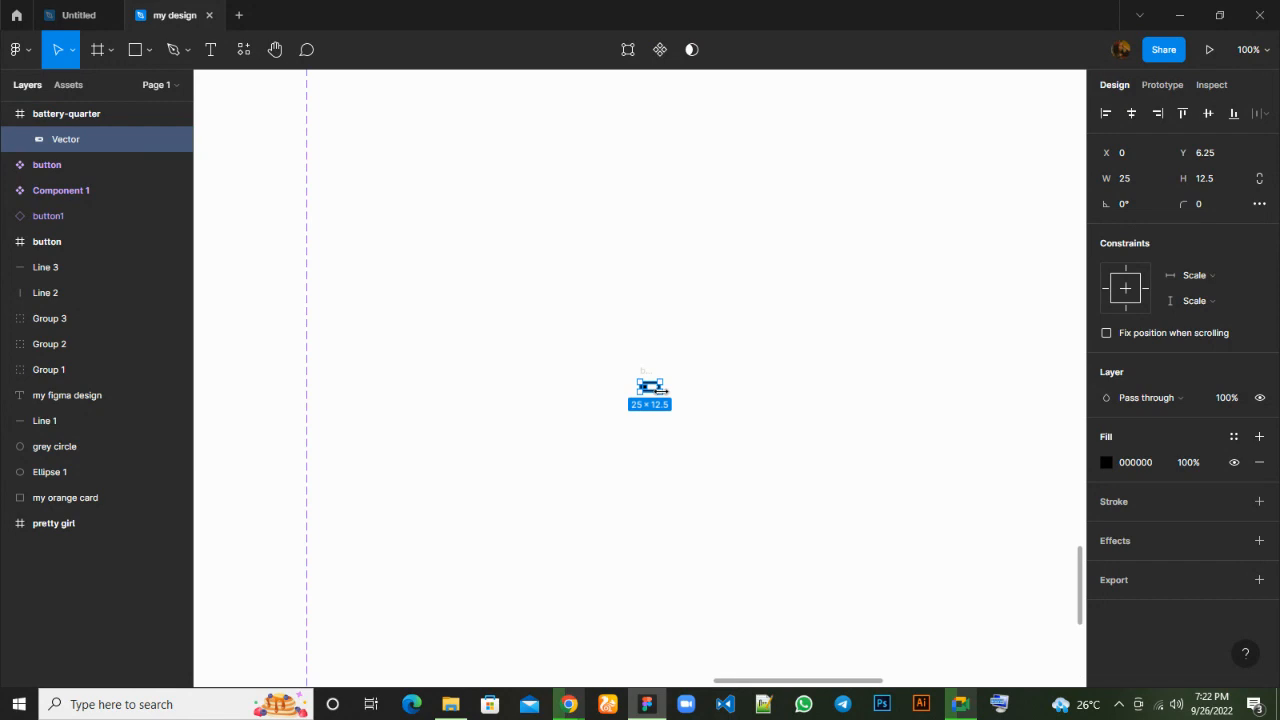
pyautogui.hscroll(5, 660, 392)
pyautogui.hscroll(-3, 662, 396)
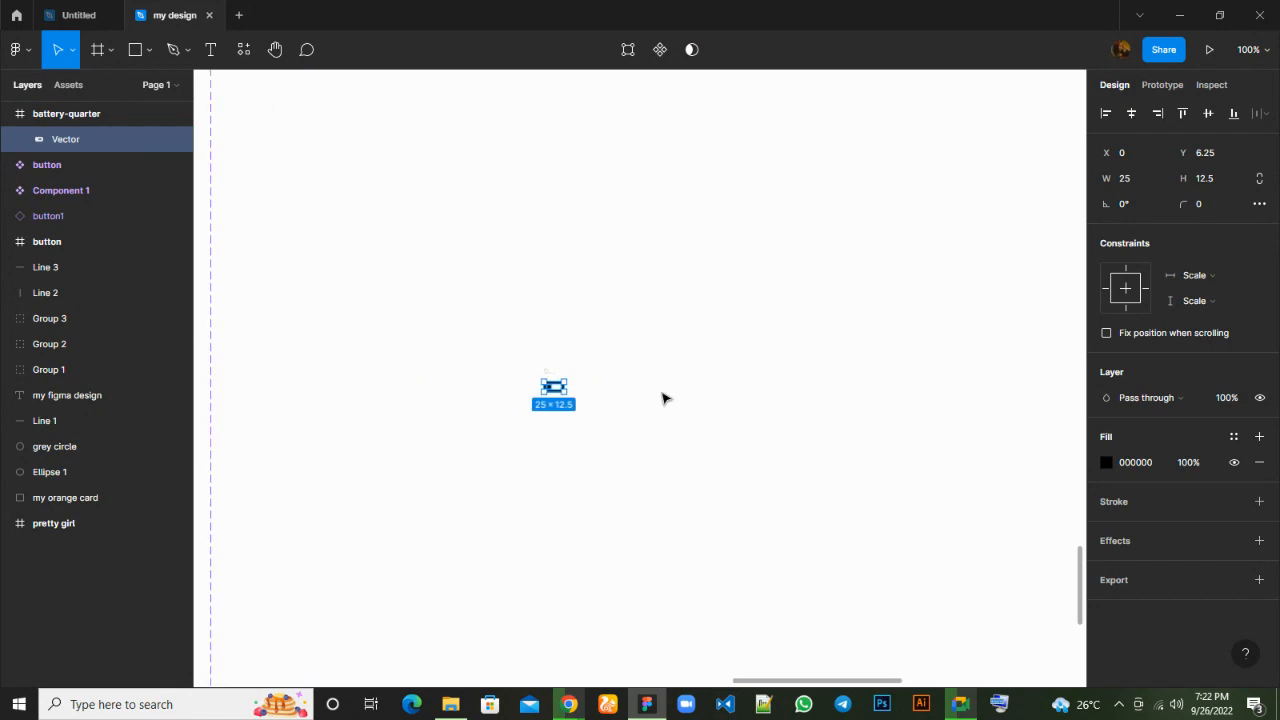
pyautogui.scroll(2, 662, 396)
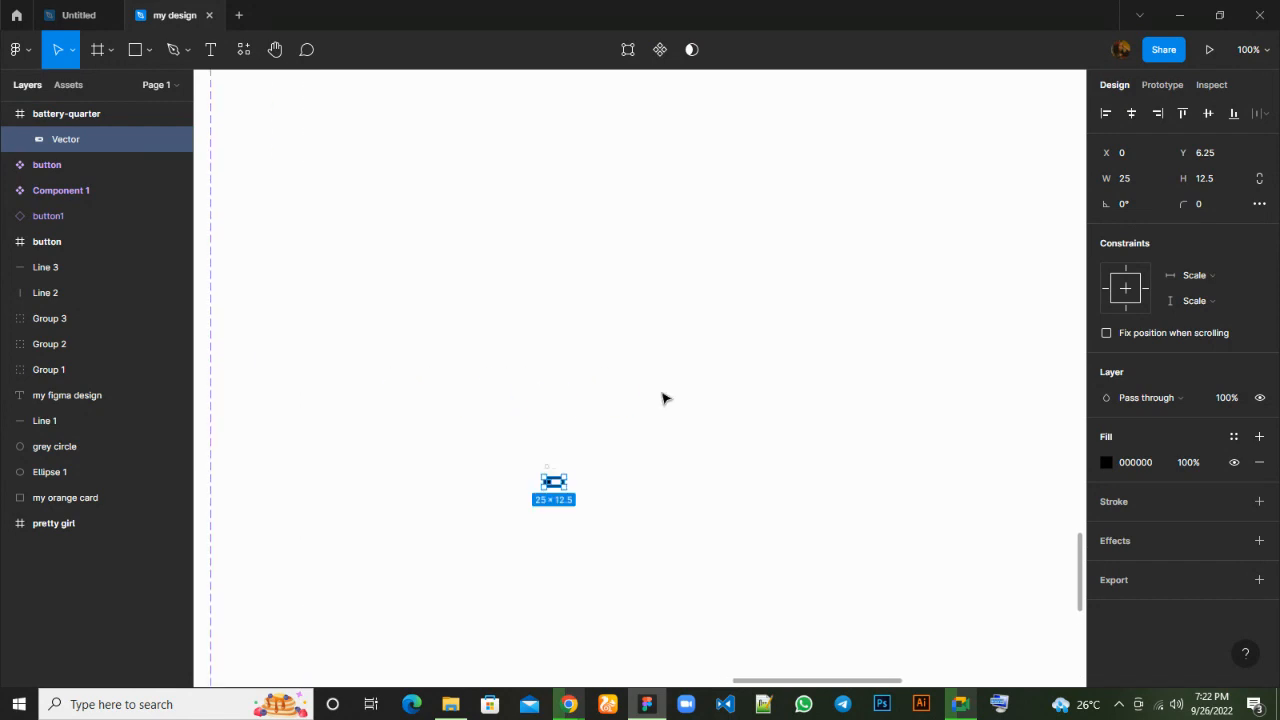
pyautogui.hotkey('ctrl', '+')
pyautogui.scroll(-5, 662, 398)
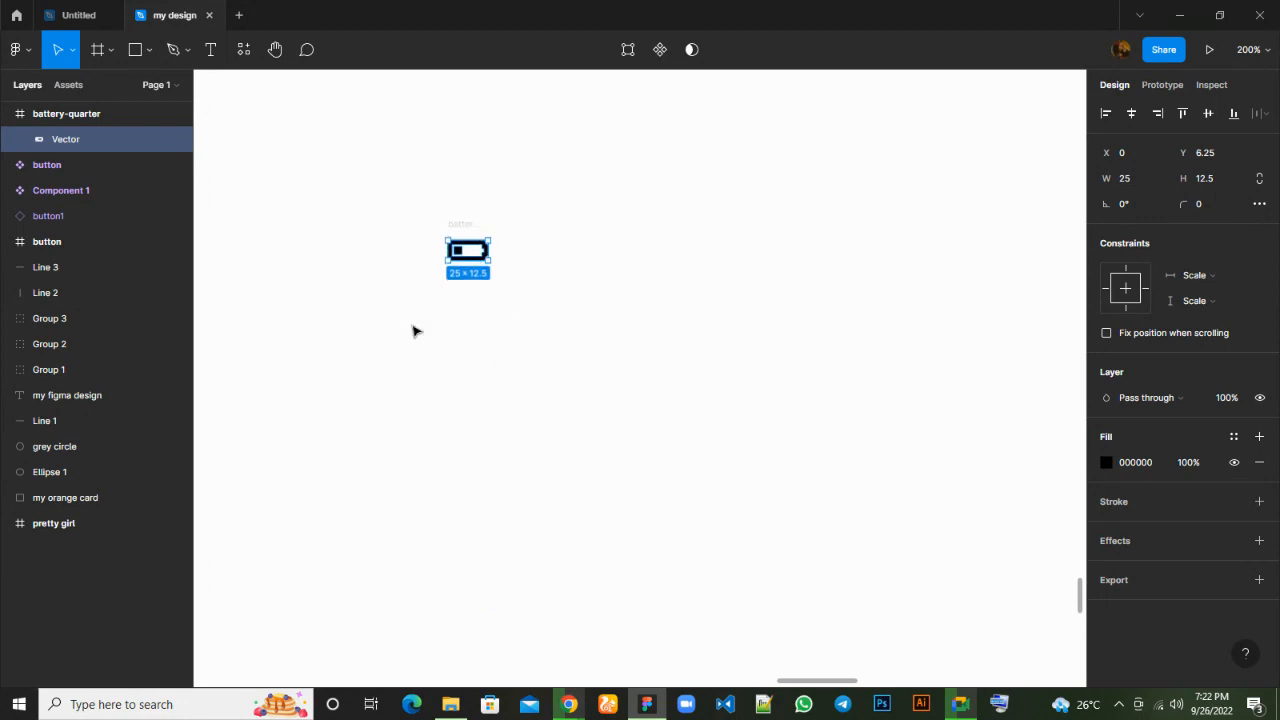
# Move the battery vector out of the battery-quarter frame and delete the empty frame.
pyautogui.click(465, 227)
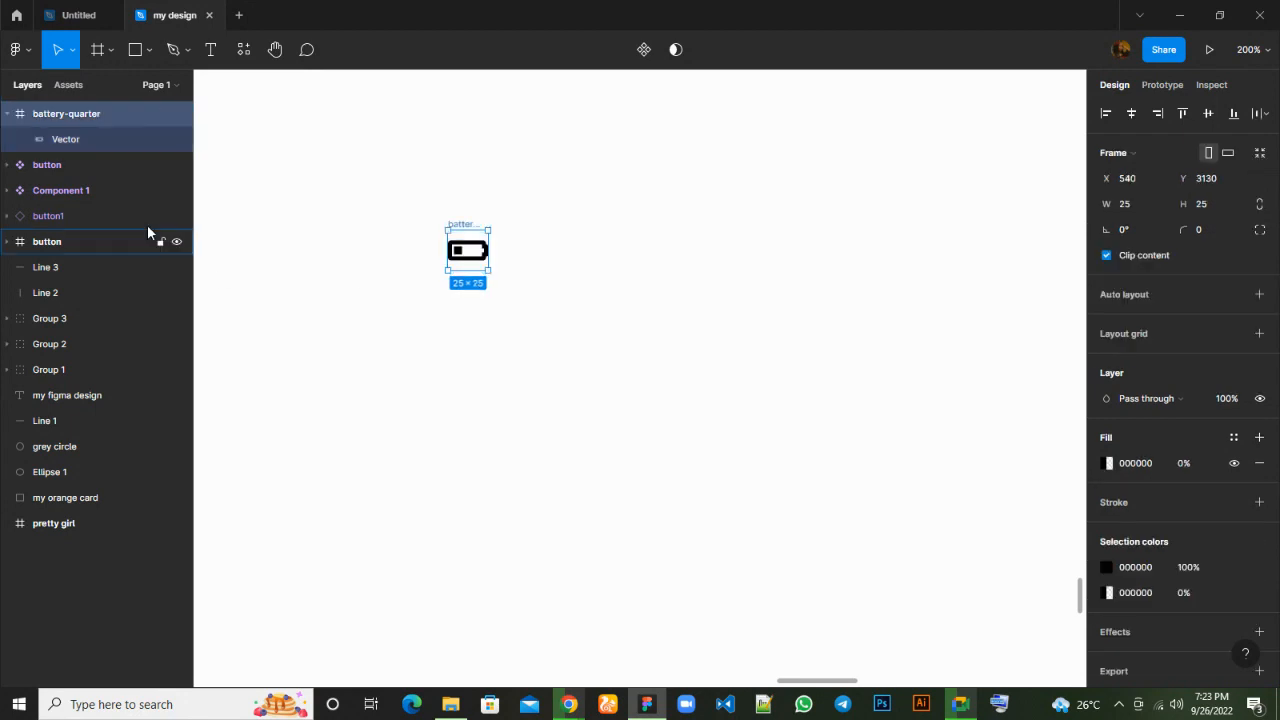
pyautogui.moveTo(88, 144); pyautogui.dragTo(86, 105)
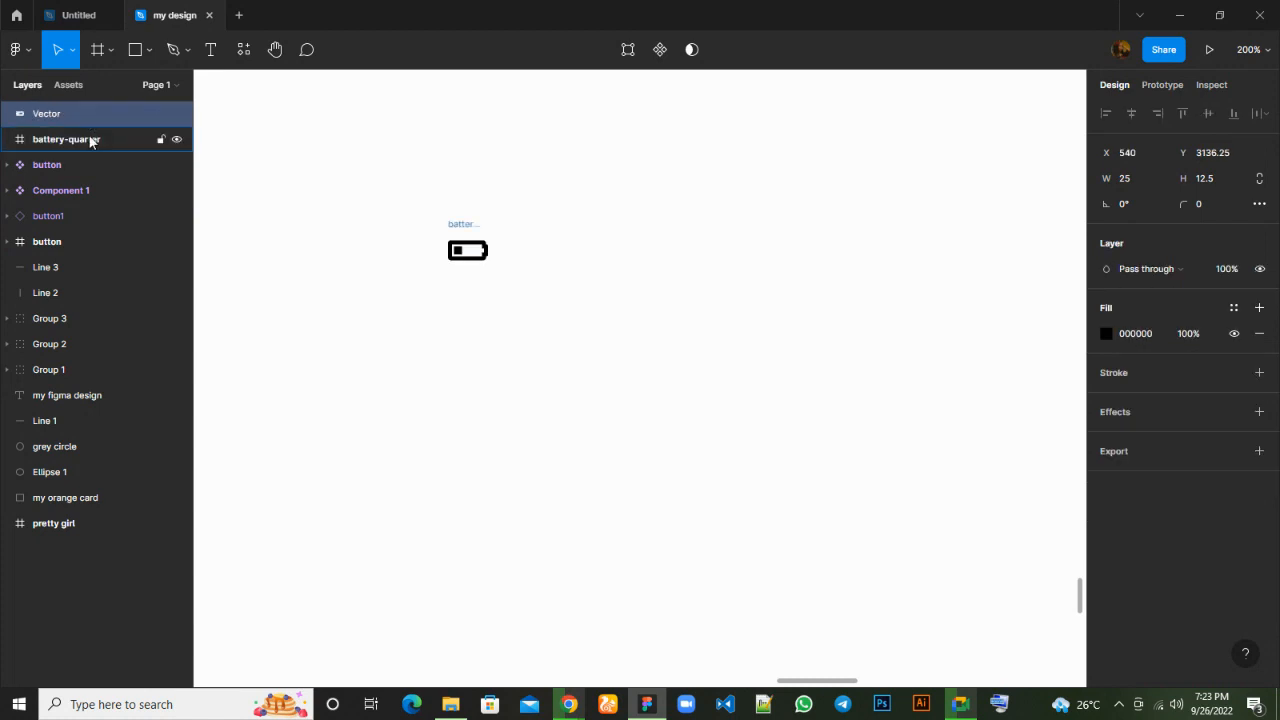
pyautogui.click(90, 145)
pyautogui.press('Delete')
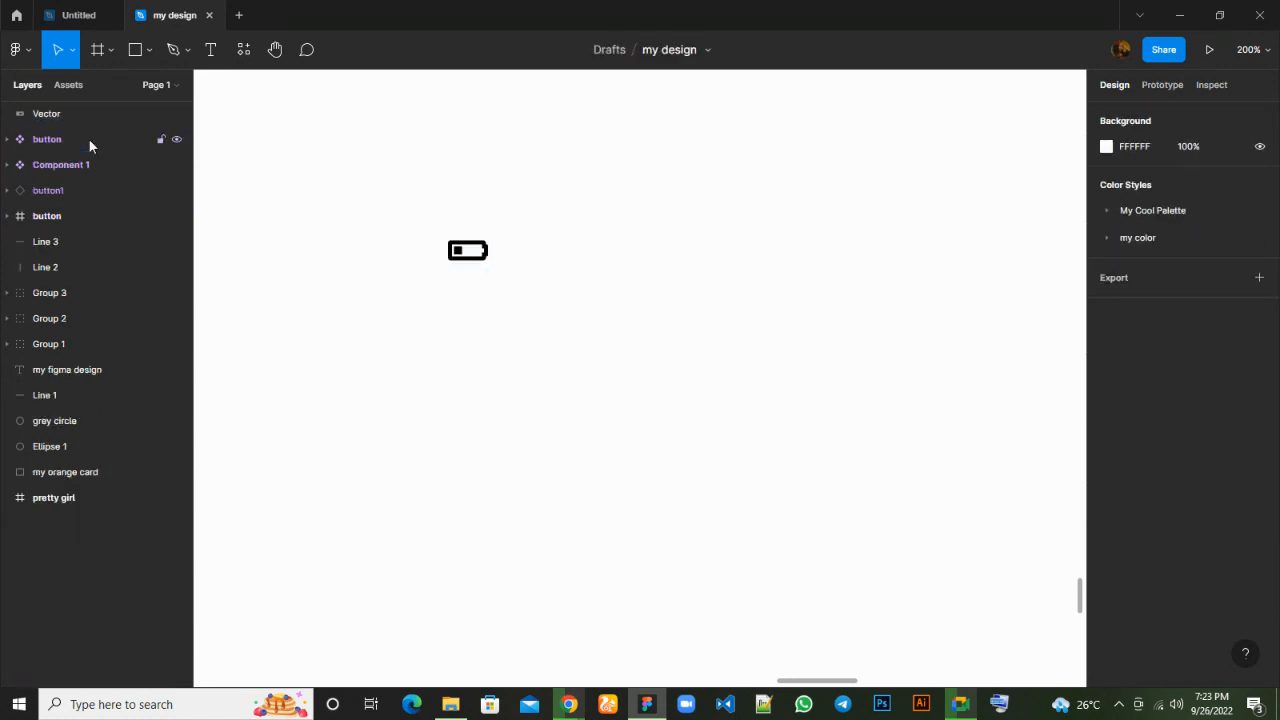
# Run the Feather Icons plugin and insert the clipboard, clock, cloud-drizzle and corner-right-down icons.
pyautogui.rightClick(658, 268)
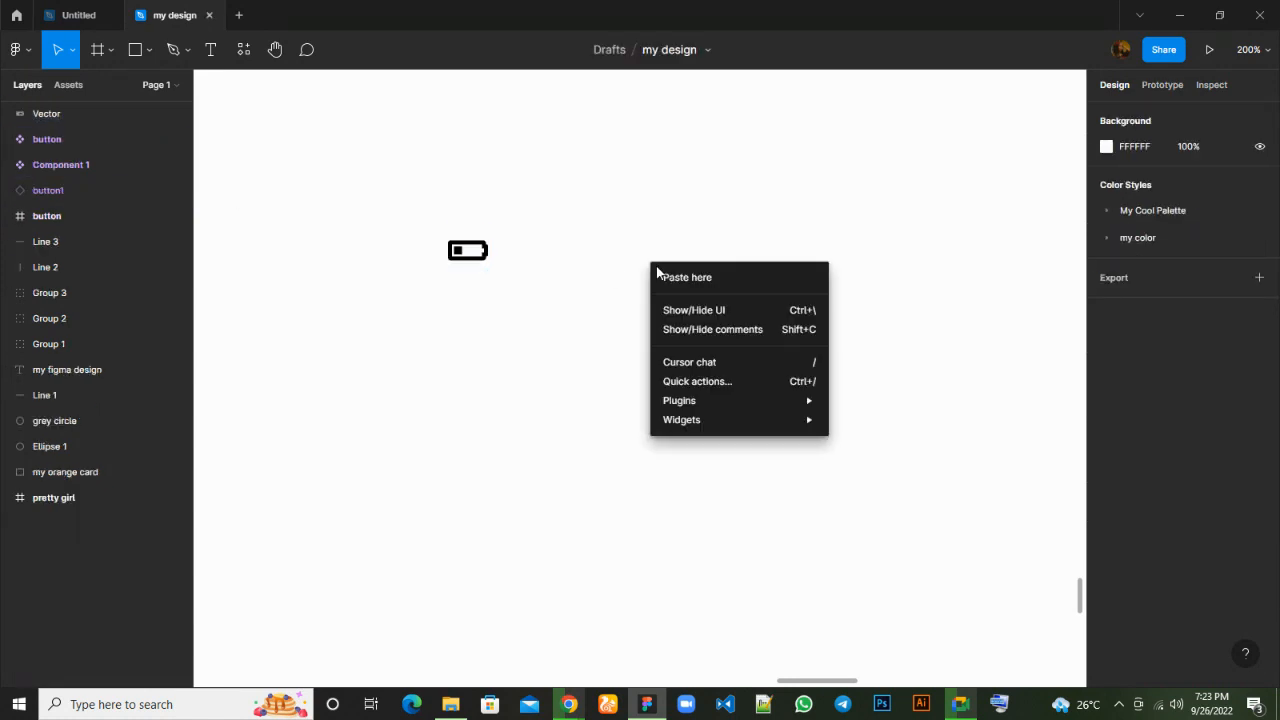
pyautogui.moveTo(730, 400)
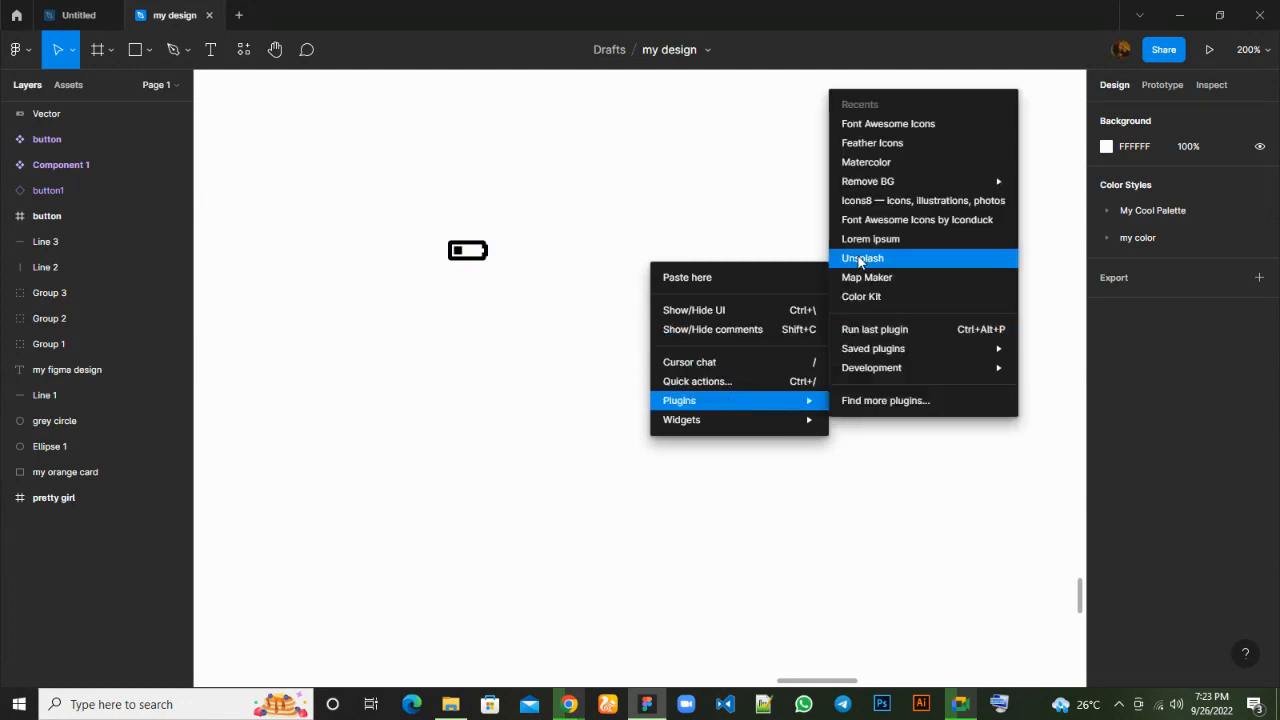
pyautogui.click(869, 146)
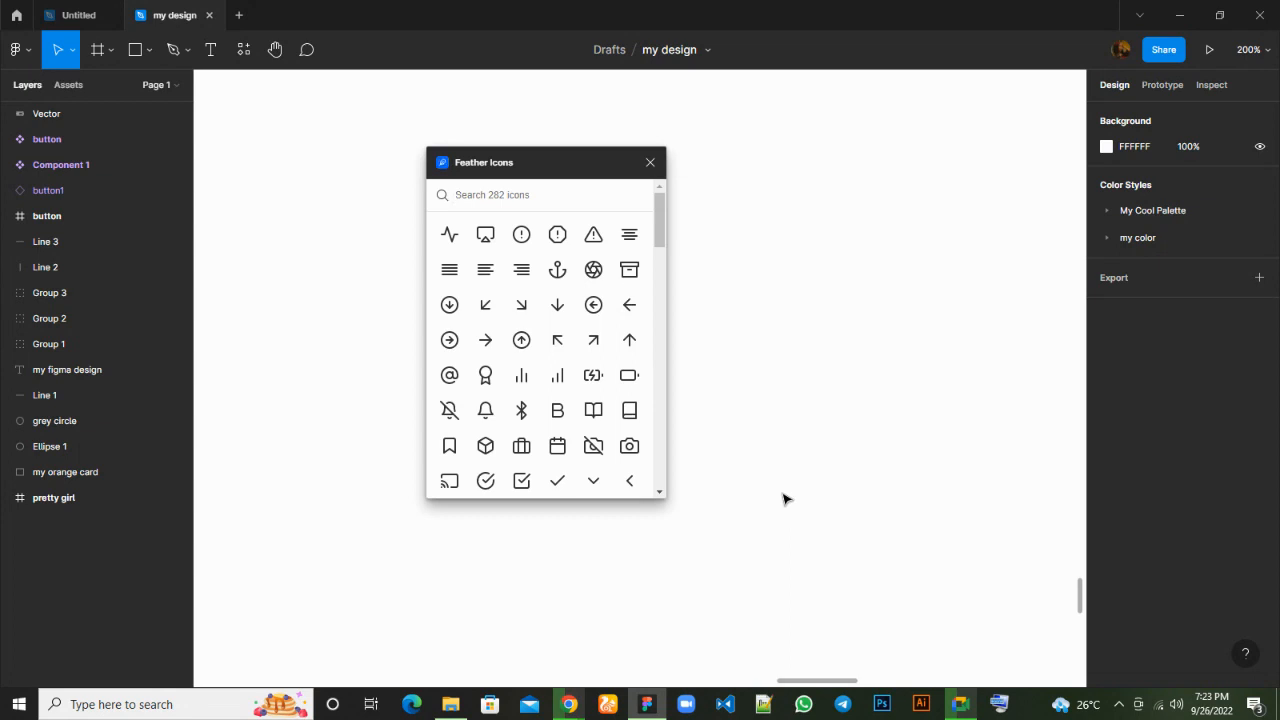
pyautogui.scroll(-3, 563, 383)
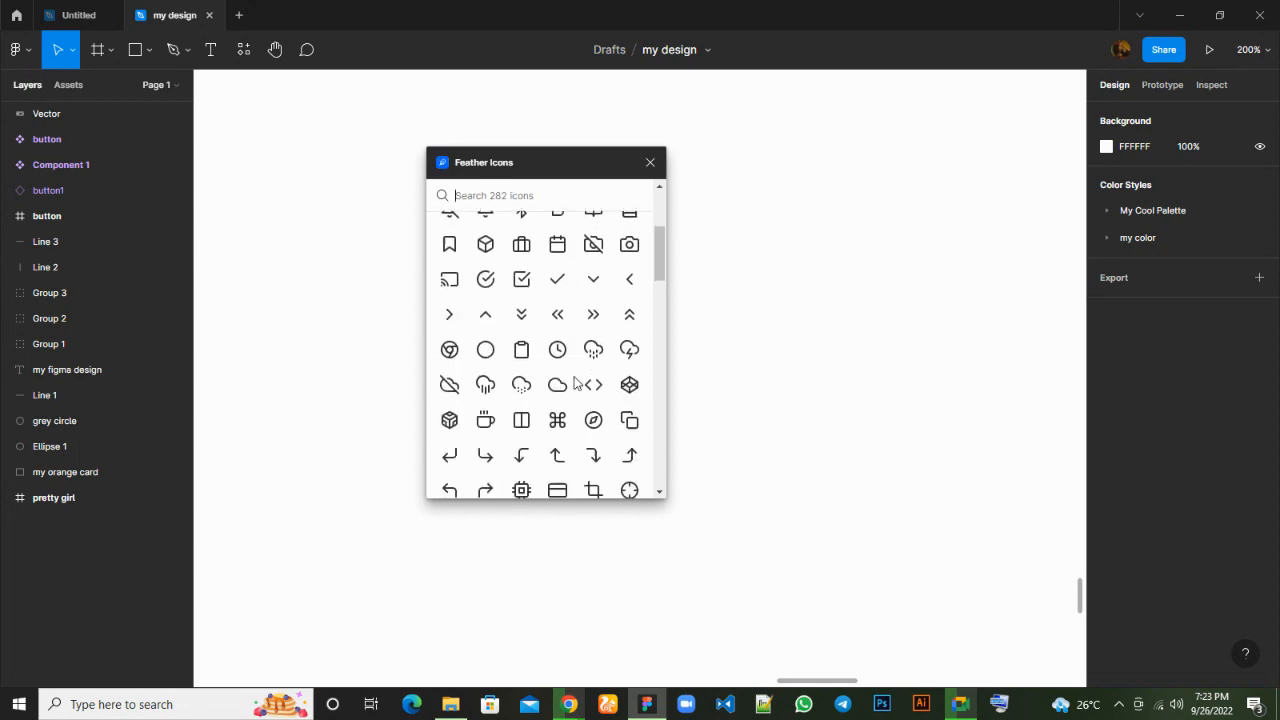
pyautogui.click(520, 362)
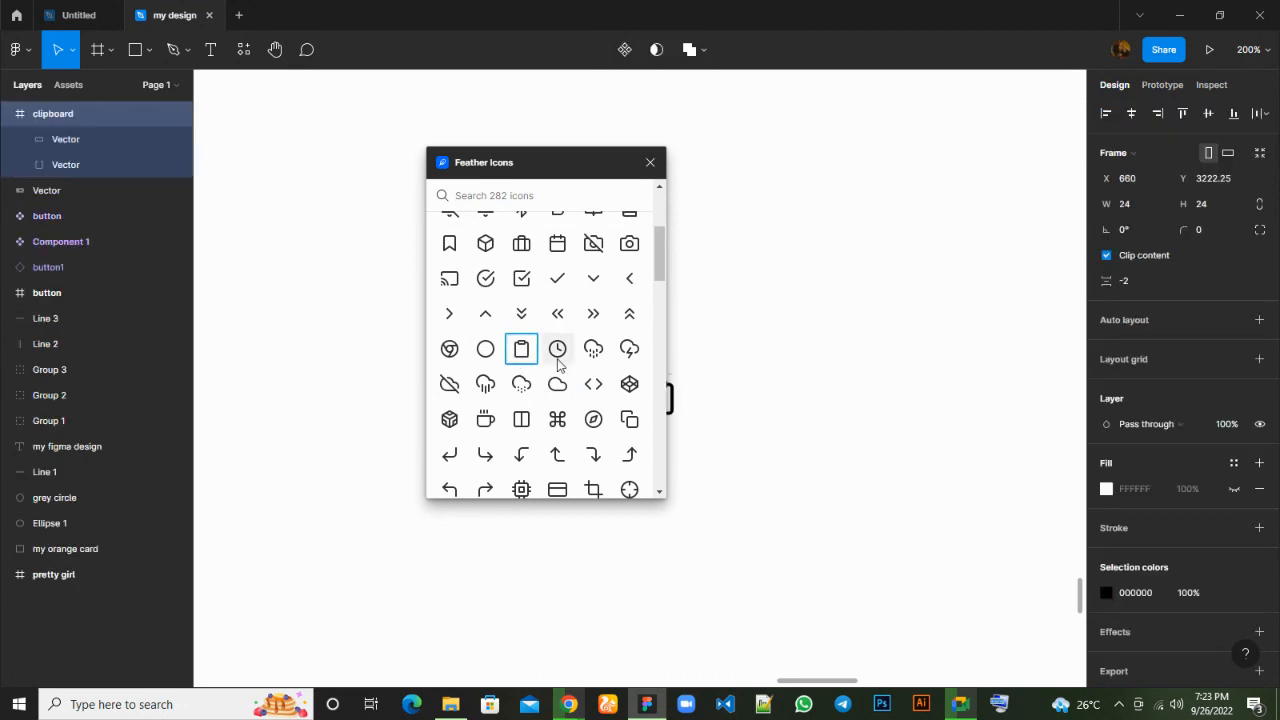
pyautogui.click(558, 362)
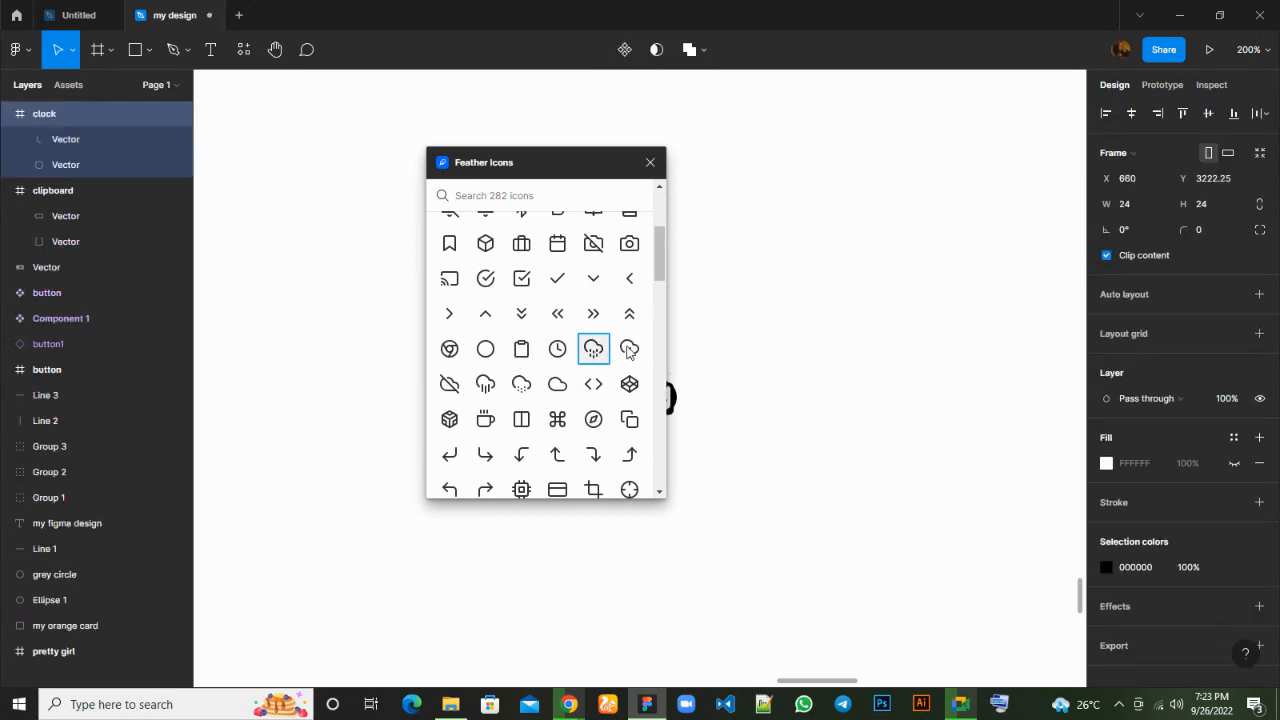
pyautogui.click(593, 350)
pyautogui.click(593, 454)
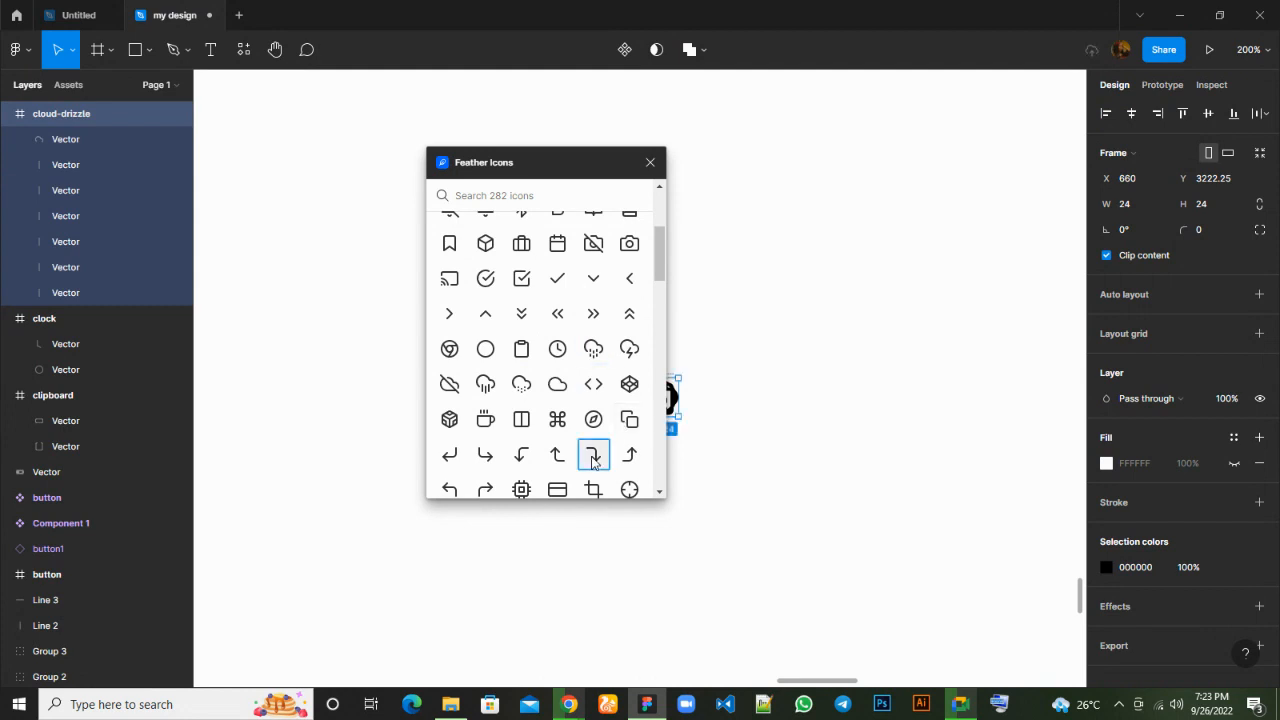
# Insert the film, file, folder and layers icons from Feather Icons and close the plugin.
pyautogui.scroll(-5, 553, 465)
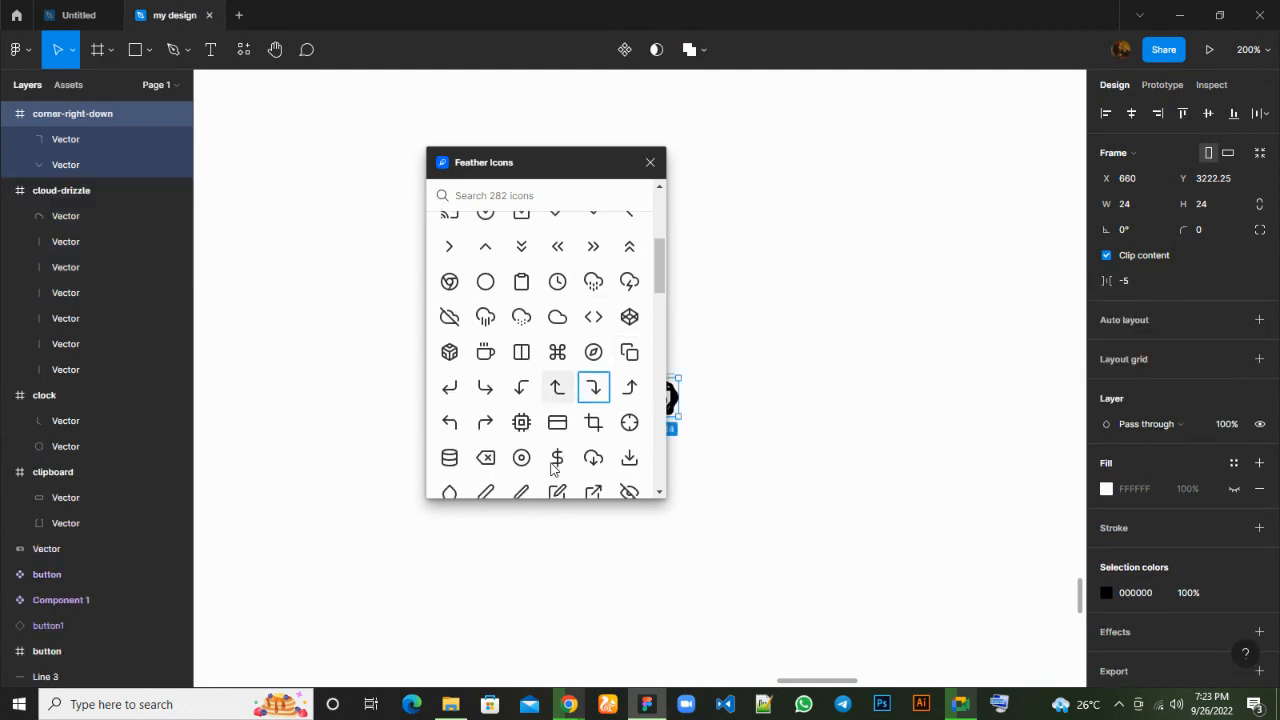
pyautogui.click(557, 412)
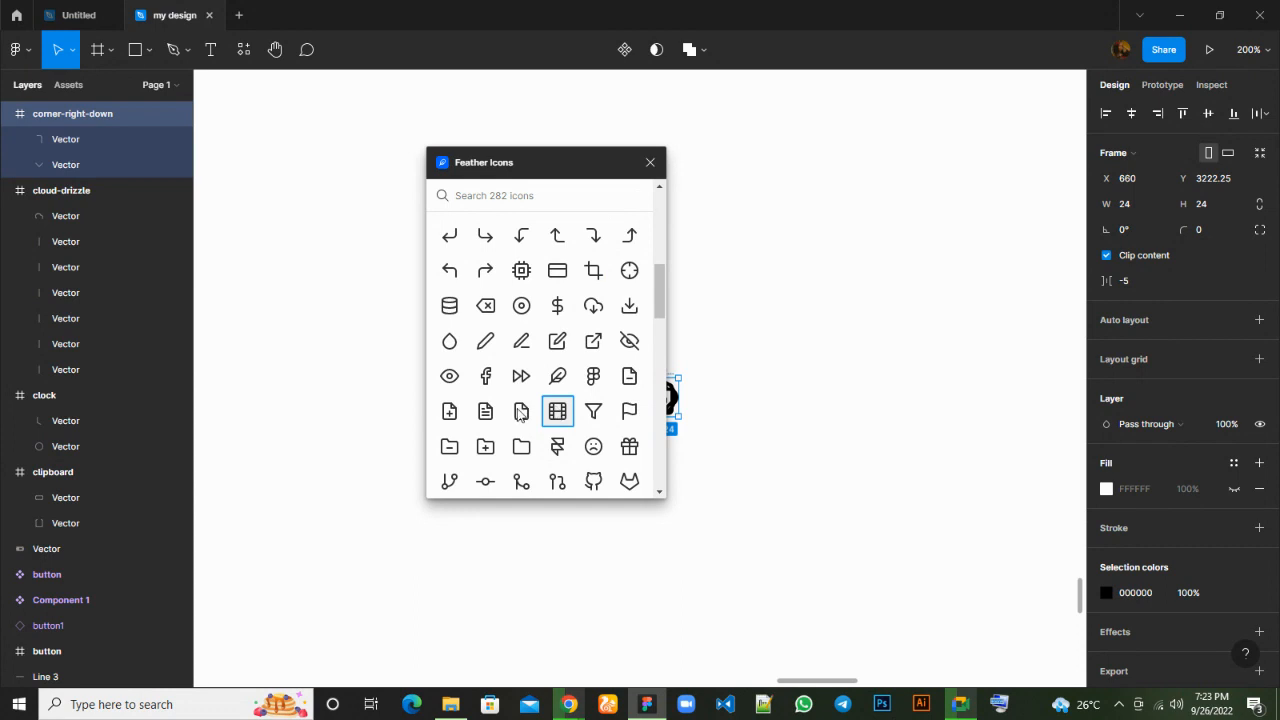
pyautogui.click(521, 412)
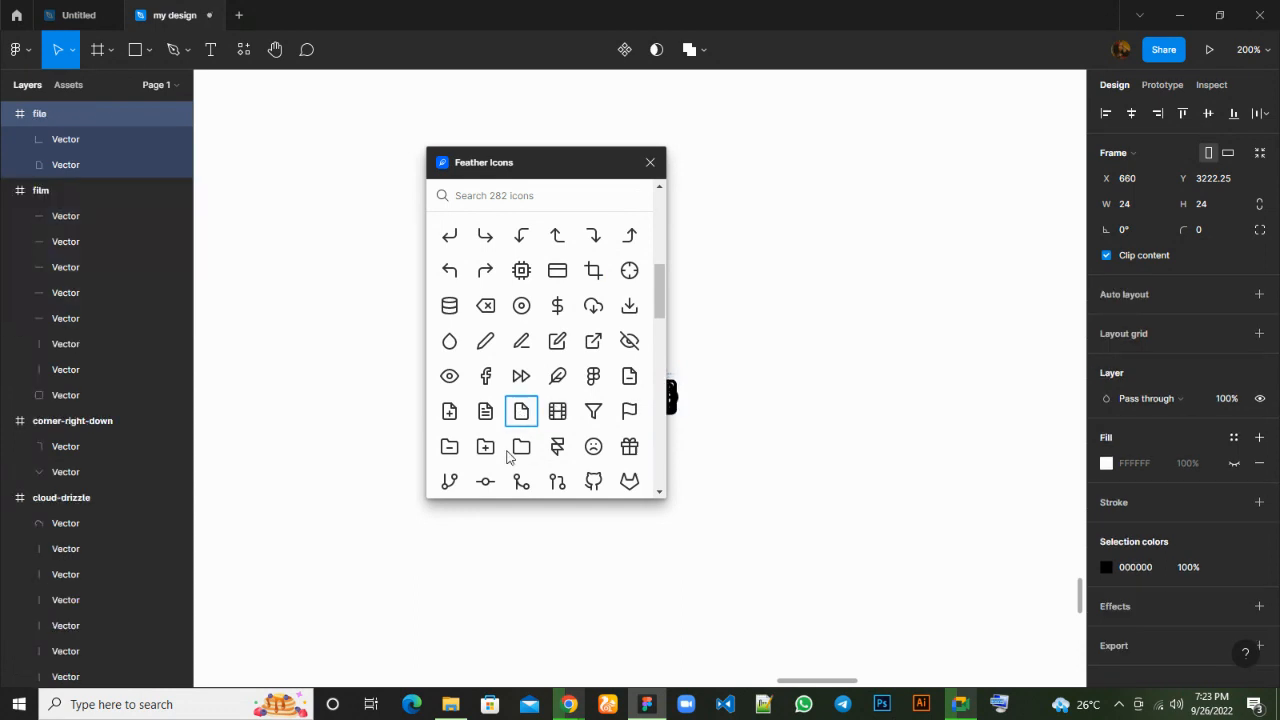
pyautogui.click(521, 449)
pyautogui.scroll(-4, 560, 420)
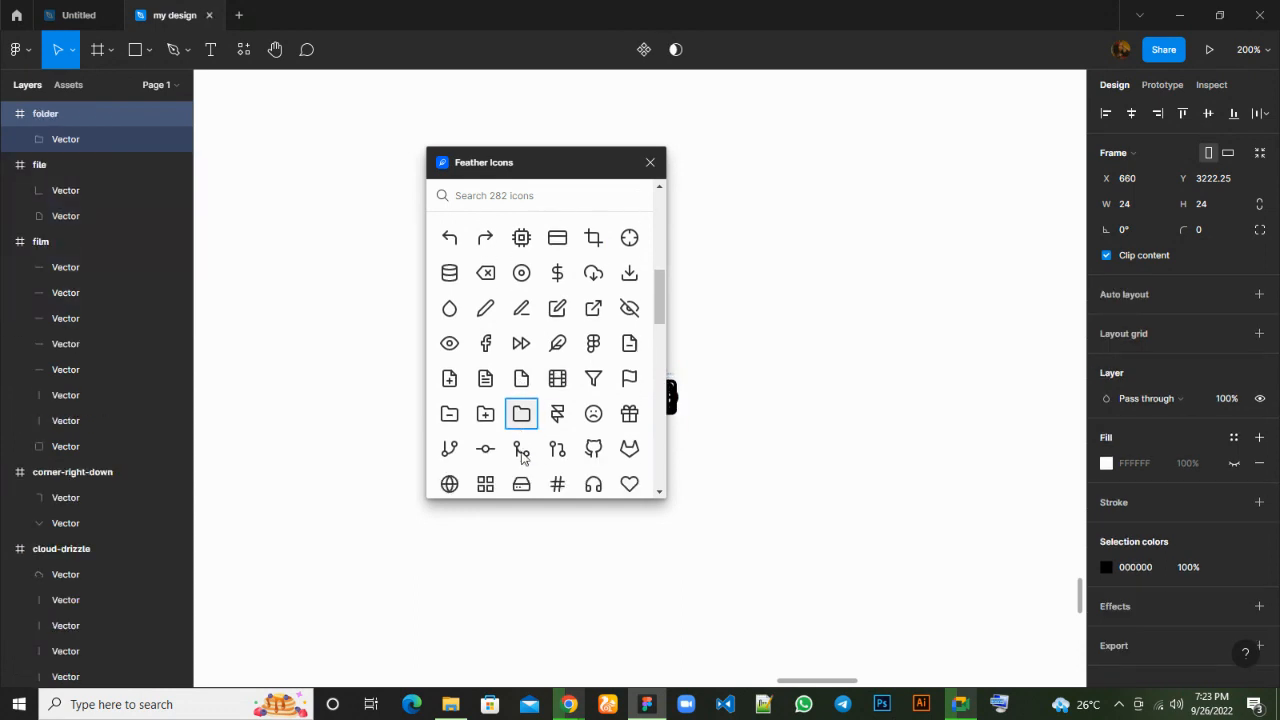
pyautogui.click(557, 390)
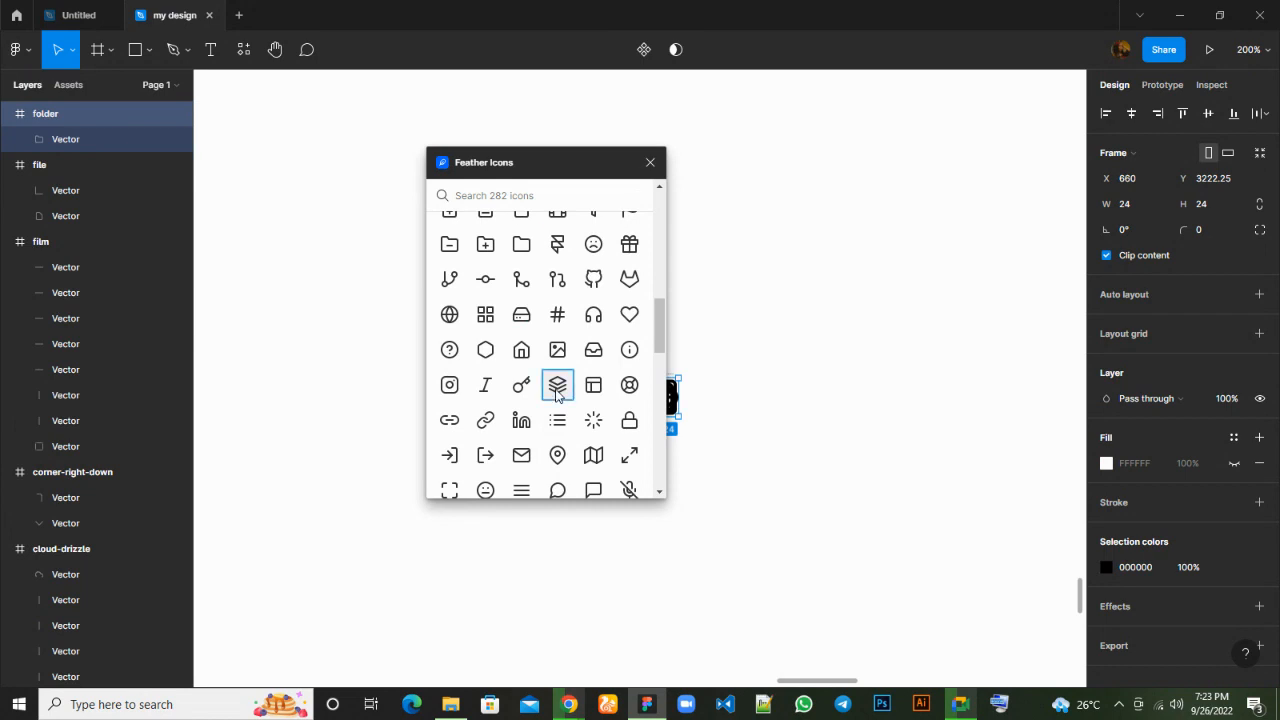
pyautogui.click(648, 163)
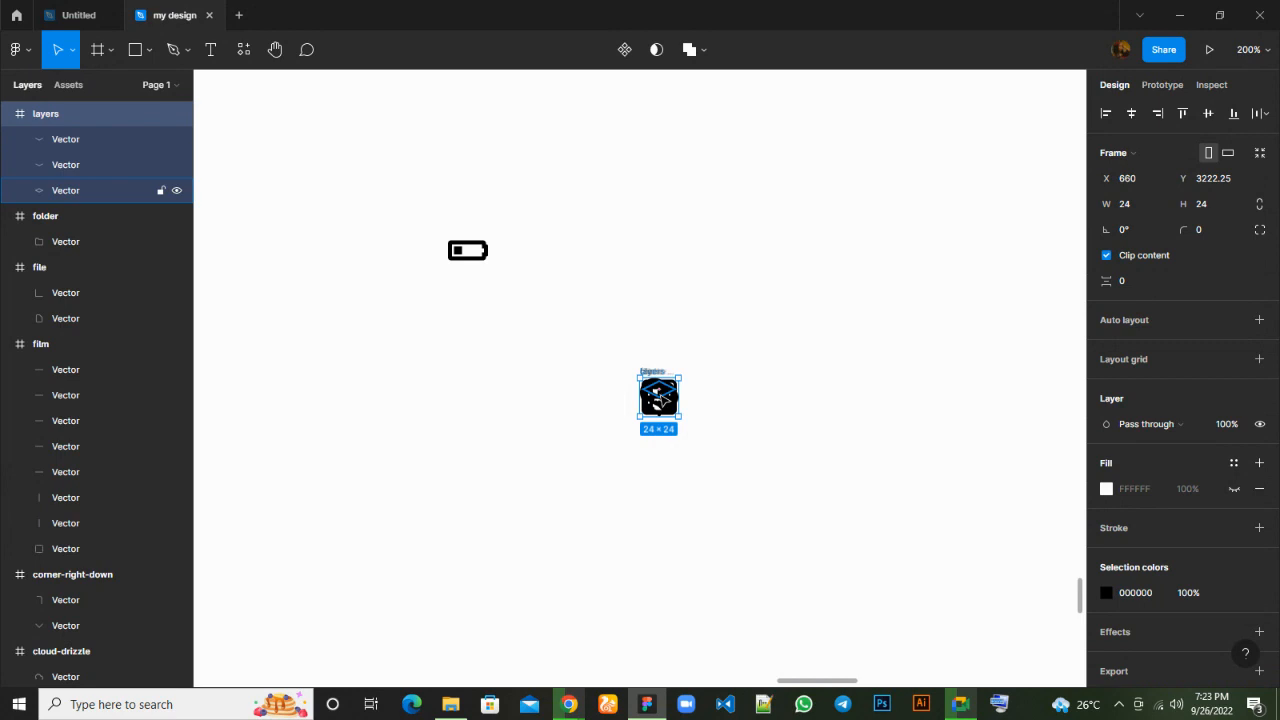
# Collapse the top icon frames in the layer list and move the folder icon left to X 613, out of the stack.
pyautogui.click(9, 118)
pyautogui.click(9, 143)
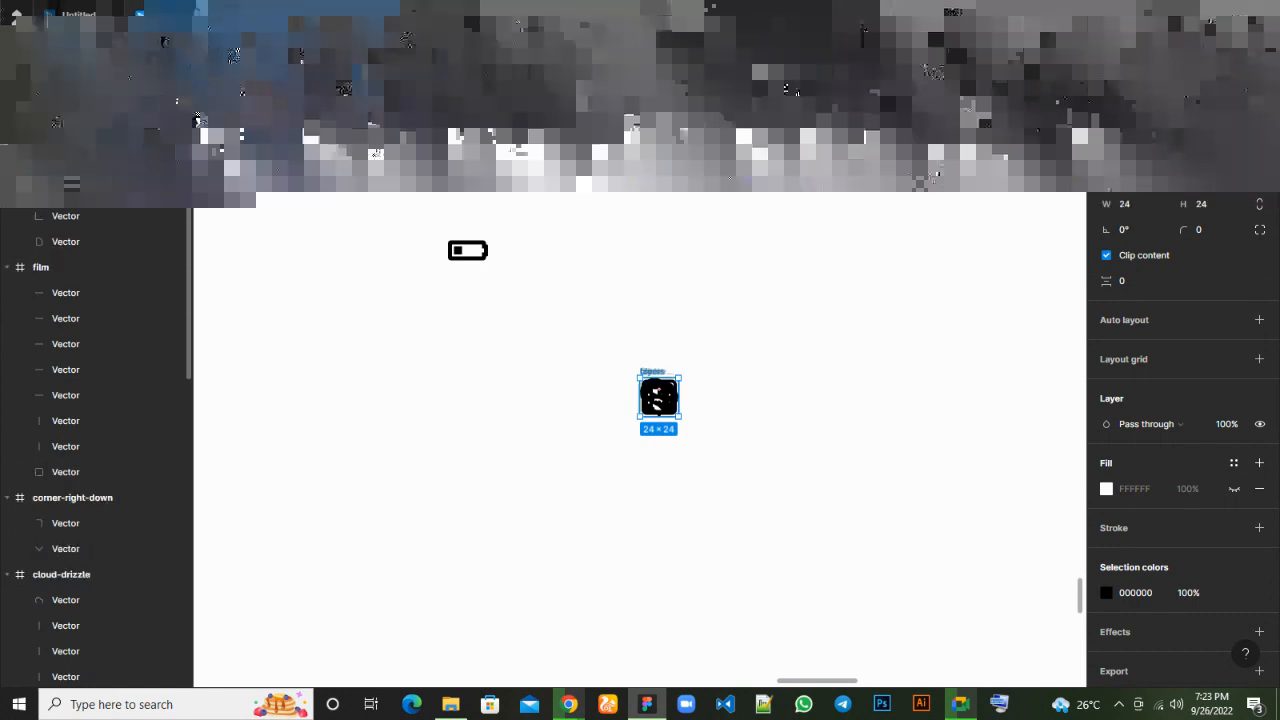
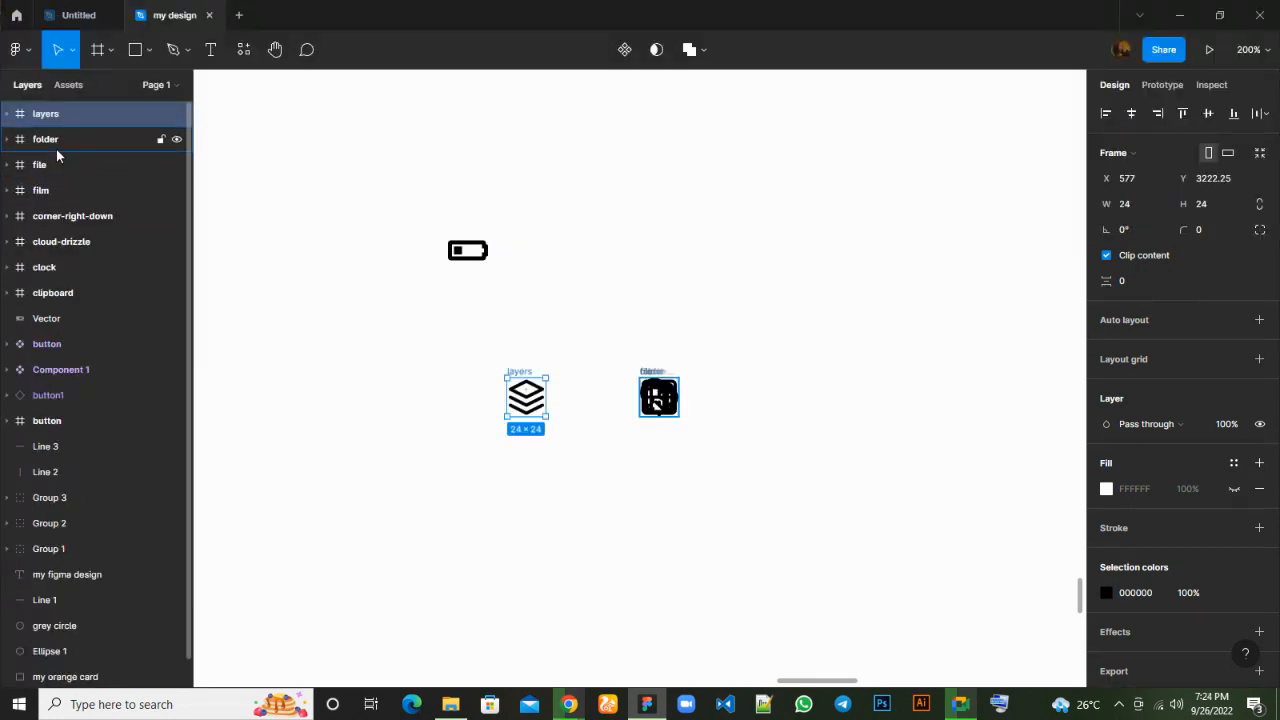
pyautogui.click(56, 149)
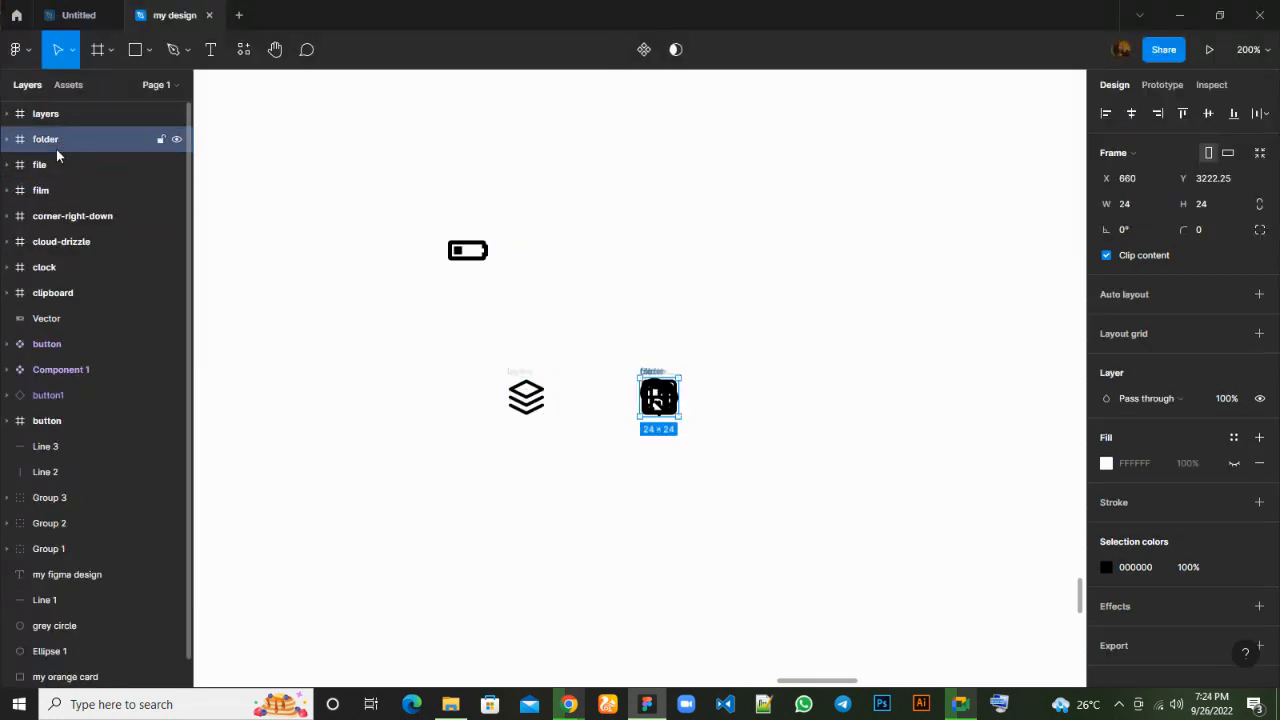
pyautogui.press('Left')
pyautogui.press('Left')
pyautogui.press('Left')
pyautogui.press('Left')
pyautogui.press('Left')
pyautogui.press('Left')
pyautogui.press('Left')
pyautogui.press('Left')
pyautogui.press('Left')
pyautogui.press('Left')
pyautogui.press('Left')
pyautogui.press('Left')
pyautogui.press('Left')
pyautogui.press('Left')
pyautogui.press('Left')
pyautogui.press('Left')
pyautogui.press('Left')
pyautogui.press('Left')
pyautogui.press('Left')
pyautogui.press('Left')
pyautogui.press('Left')
pyautogui.press('Left')
pyautogui.press('Left')
pyautogui.press('Left')
pyautogui.press('Left')
pyautogui.press('Left')
pyautogui.press('Left')
pyautogui.press('Left')
pyautogui.press('Left')
pyautogui.press('Left')
pyautogui.press('Left')
pyautogui.press('Left')
pyautogui.press('Left')
pyautogui.press('Left')
pyautogui.press('Left')
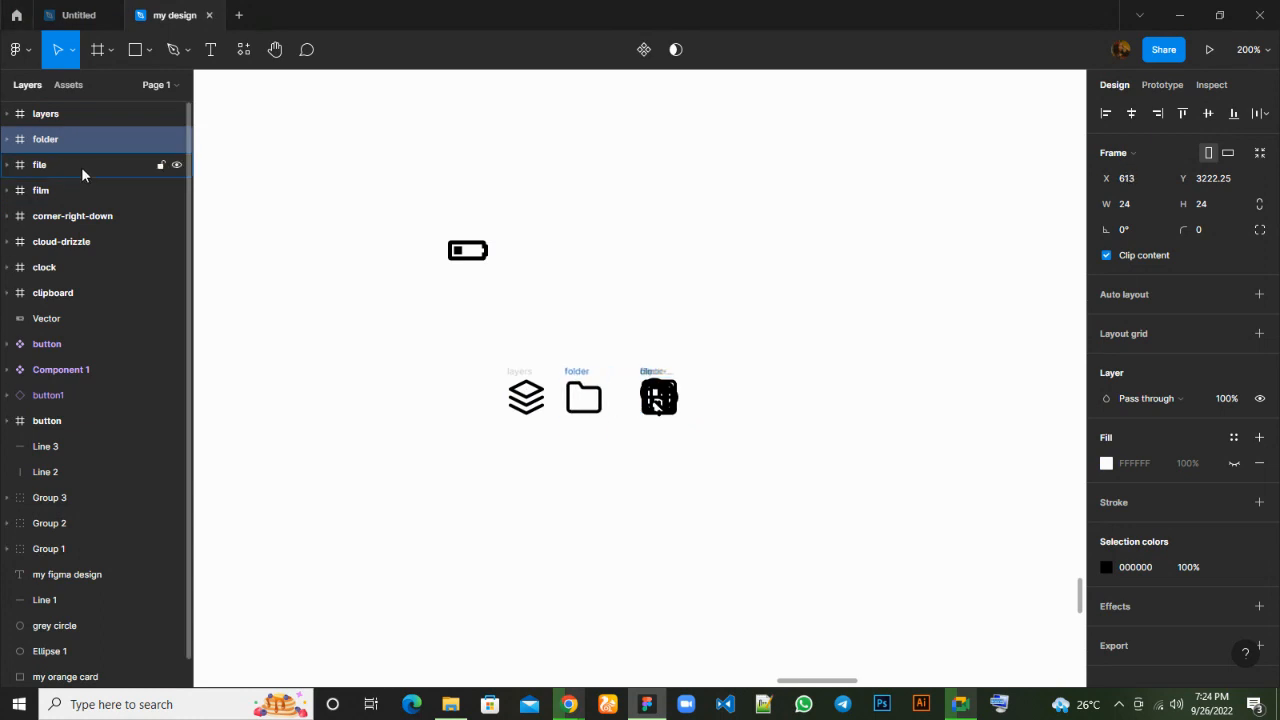
# Move the file icon straight down out of the icon stack to Y 3255.25.
pyautogui.click(79, 166)
pyautogui.press('Down')
pyautogui.press('Down')
pyautogui.press('Down')
pyautogui.press('Down')
pyautogui.press('Down')
pyautogui.press('Down')
pyautogui.press('Down')
pyautogui.press('Down')
pyautogui.press('Down')
pyautogui.press('Down')
pyautogui.press('Down')
pyautogui.press('Down')
pyautogui.press('Down')
pyautogui.press('Down')
pyautogui.press('Down')
pyautogui.press('Down')
pyautogui.press('Down')
pyautogui.press('Down')
pyautogui.press('Down')
pyautogui.press('Down')
pyautogui.press('Down')
pyautogui.press('Down')
pyautogui.press('Down')
pyautogui.press('Down')
pyautogui.press('Down')
pyautogui.press('Down')
pyautogui.press('Down')
pyautogui.press('Down')
pyautogui.press('Down')
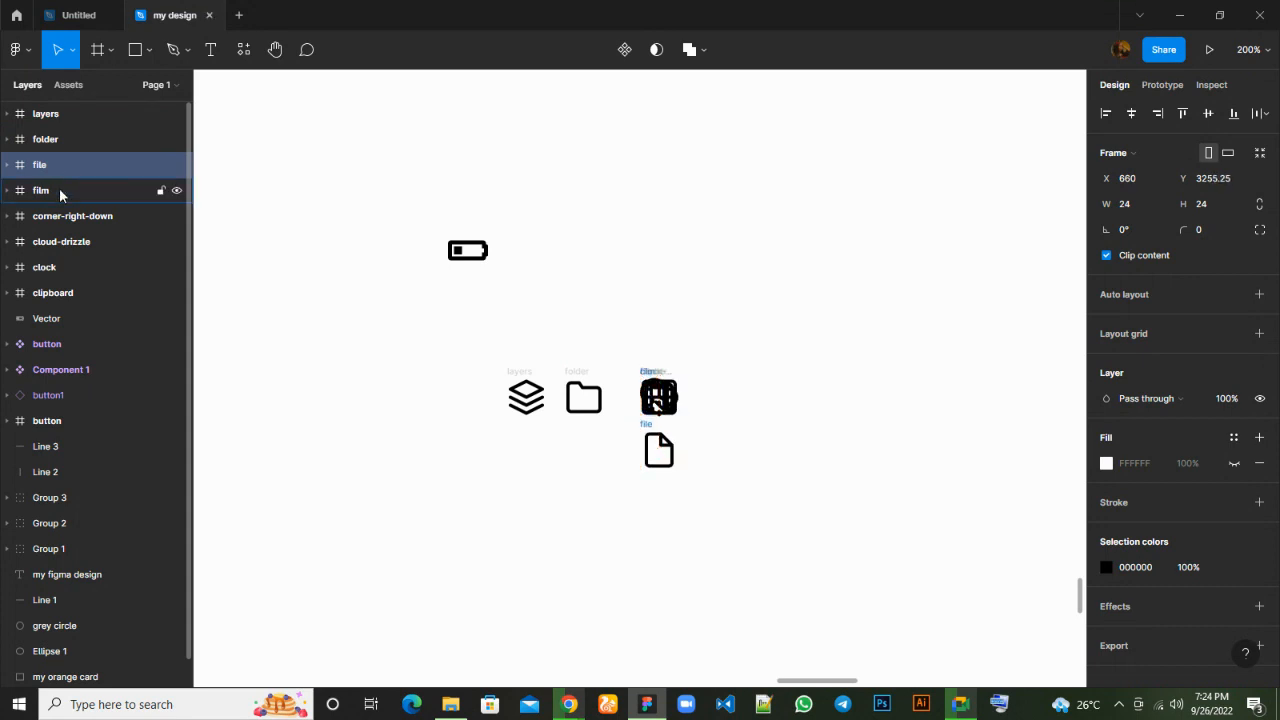
# Move the film icon down and left out of the stack to X 619, Y 3259.25, beside the file icon.
pyautogui.click(59, 189)
pyautogui.press('Left')
pyautogui.press('Left')
pyautogui.press('Left')
pyautogui.press('Left')
pyautogui.press('Left')
pyautogui.press('Left')
pyautogui.press('Left')
pyautogui.press('Left')
pyautogui.press('Left')
pyautogui.press('Left')
pyautogui.press('Left')
pyautogui.press('Left')
pyautogui.press('Left')
pyautogui.press('Left')
pyautogui.press('Left')
pyautogui.press('Left')
pyautogui.press('Left')
pyautogui.press('Left')
pyautogui.press('Left')
pyautogui.press('Left')
pyautogui.press('Left')
pyautogui.press('Left')
pyautogui.press('Left')
pyautogui.press('Left')
pyautogui.press('Left')
pyautogui.press('Left')
pyautogui.press('Left')
pyautogui.press('Left')
pyautogui.press('Left')
pyautogui.press('Left')
pyautogui.press('Down')
pyautogui.press('Down')
pyautogui.press('Down')
pyautogui.press('Down')
pyautogui.press('Down')
pyautogui.press('Down')
pyautogui.press('Down')
pyautogui.press('Down')
pyautogui.press('Down')
pyautogui.press('Down')
pyautogui.press('Down')
pyautogui.press('Down')
pyautogui.press('Down')
pyautogui.press('Down')
pyautogui.press('Down')
pyautogui.press('Down')
pyautogui.press('Down')
pyautogui.press('Down')
pyautogui.press('Down')
pyautogui.press('Down')
pyautogui.press('Down')
pyautogui.press('Down')
pyautogui.press('Down')
pyautogui.press('Down')
pyautogui.press('Down')
pyautogui.press('Down')
pyautogui.press('Down')
pyautogui.press('Left')
pyautogui.press('Left')
pyautogui.press('Left')
pyautogui.press('Left')
pyautogui.press('Left')
pyautogui.press('Left')
pyautogui.press('Left')
pyautogui.press('Left')
pyautogui.press('Left')
pyautogui.press('Left')
pyautogui.press('Left')
pyautogui.press('Up')
pyautogui.press('Up')
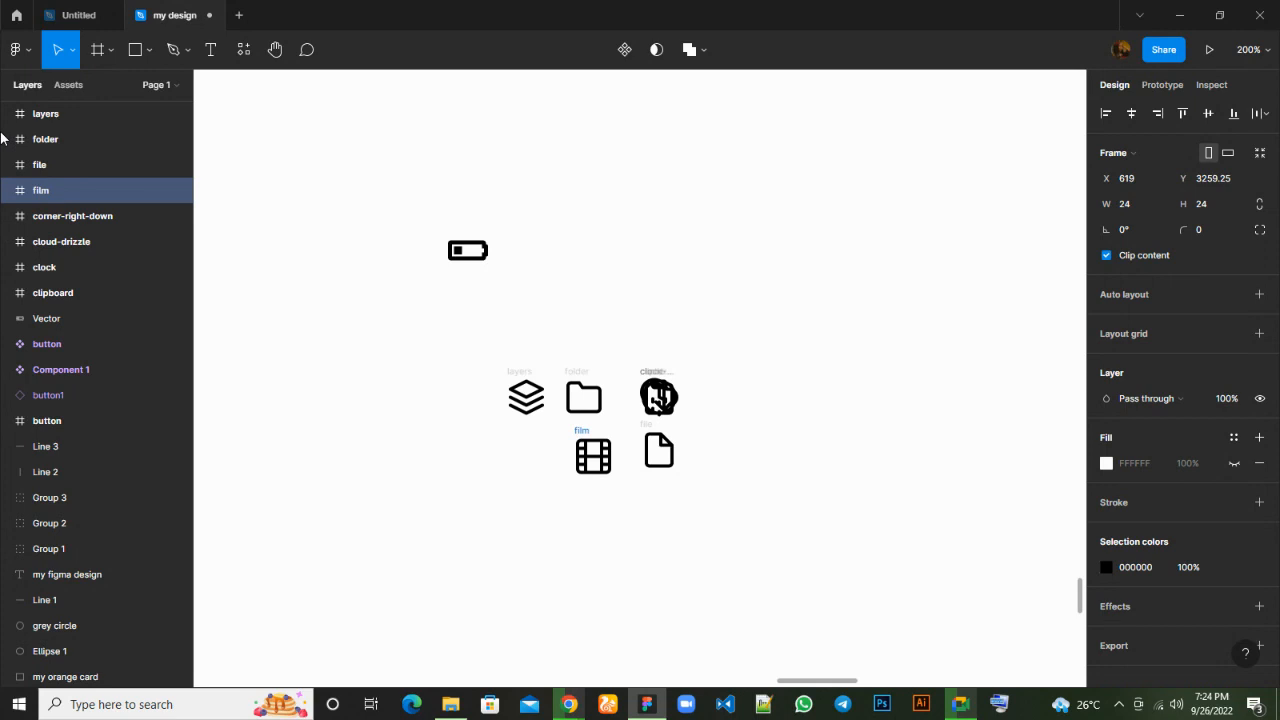
# Move the corner-right-down icon straight down out of the icon stack to Y 3296.25, below the file icon.
pyautogui.click(55, 216)
pyautogui.press('Down')
pyautogui.press('Down')
pyautogui.press('Down')
pyautogui.press('Down')
pyautogui.press('Down')
pyautogui.press('Down')
pyautogui.press('Down')
pyautogui.press('Down')
pyautogui.press('Down')
pyautogui.press('Down')
pyautogui.press('Down')
pyautogui.press('Down')
pyautogui.press('Down')
pyautogui.press('Down')
pyautogui.press('Down')
pyautogui.press('Down')
pyautogui.press('Down')
pyautogui.press('Down')
pyautogui.press('Down')
pyautogui.press('Down')
pyautogui.press('Down')
pyautogui.press('Down')
pyautogui.press('Down')
pyautogui.press('Down')
pyautogui.press('Down')
pyautogui.press('Down')
pyautogui.press('Down')
pyautogui.press('Down')
pyautogui.press('Down')
pyautogui.press('Down')
pyautogui.press('Down')
pyautogui.press('Down')
pyautogui.press('Down')
pyautogui.press('Down')
pyautogui.press('Down')
pyautogui.press('Down')
pyautogui.press('Down')
pyautogui.press('Down')
pyautogui.press('Down')
pyautogui.press('Down')
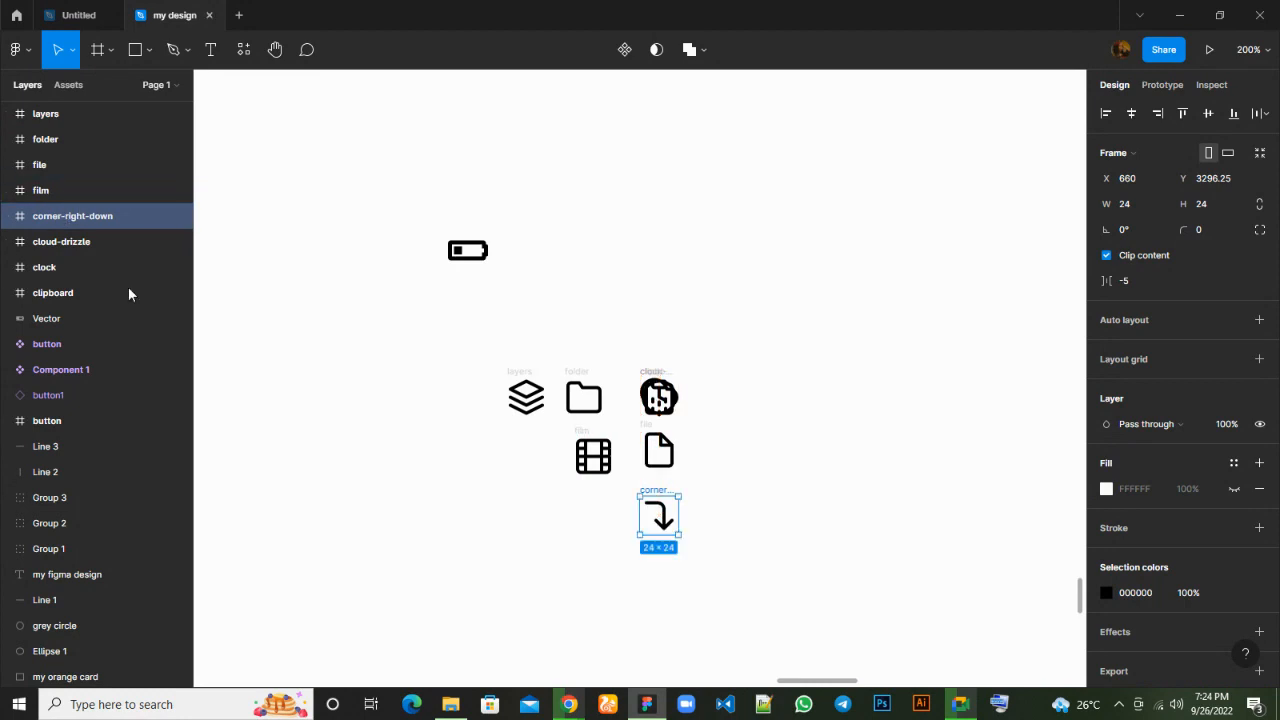
# Move the cloud-drizzle icon left and down out of the stack to X 572, Y 3261.25, beside the film icon.
pyautogui.click(57, 240)
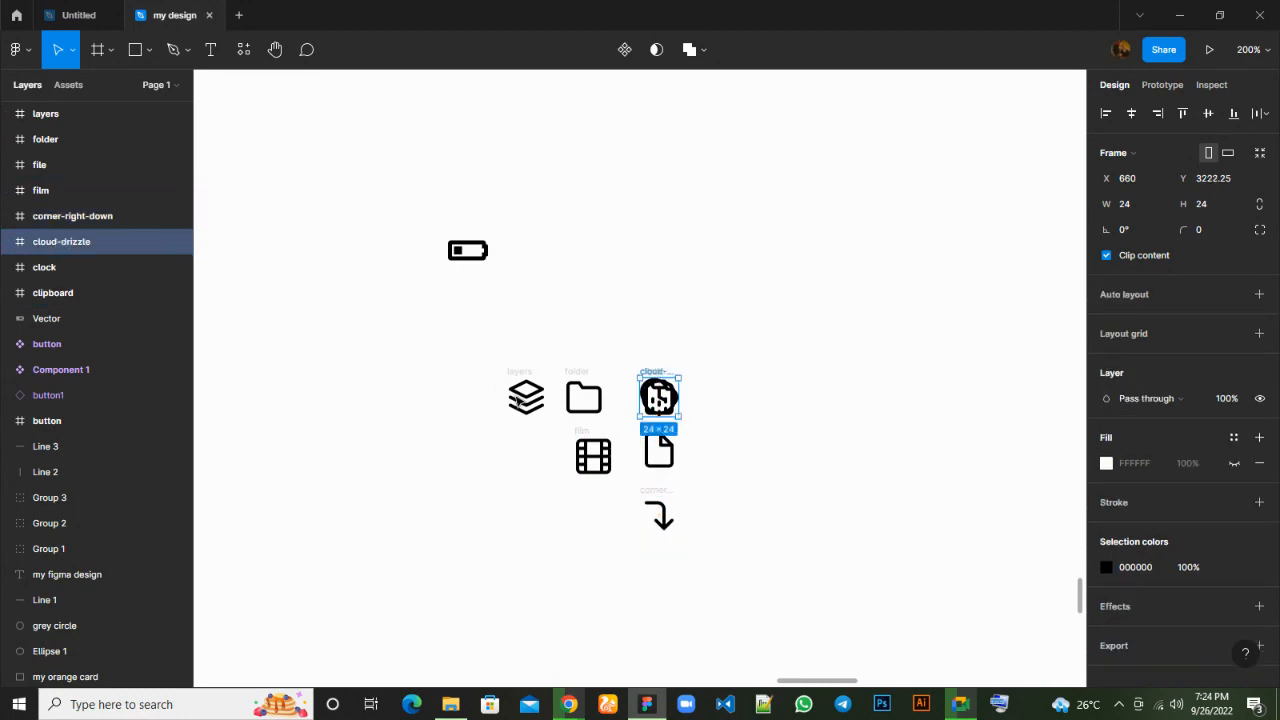
pyautogui.press('Left')
pyautogui.press('Left')
pyautogui.press('Left')
pyautogui.press('Left')
pyautogui.press('Left')
pyautogui.press('Left')
pyautogui.press('Left')
pyautogui.press('Left')
pyautogui.press('Left')
pyautogui.press('Left')
pyautogui.press('Left')
pyautogui.press('Left')
pyautogui.press('Left')
pyautogui.press('Left')
pyautogui.press('Left')
pyautogui.press('Left')
pyautogui.press('Left')
pyautogui.press('Left')
pyautogui.press('Left')
pyautogui.press('Left')
pyautogui.press('Left')
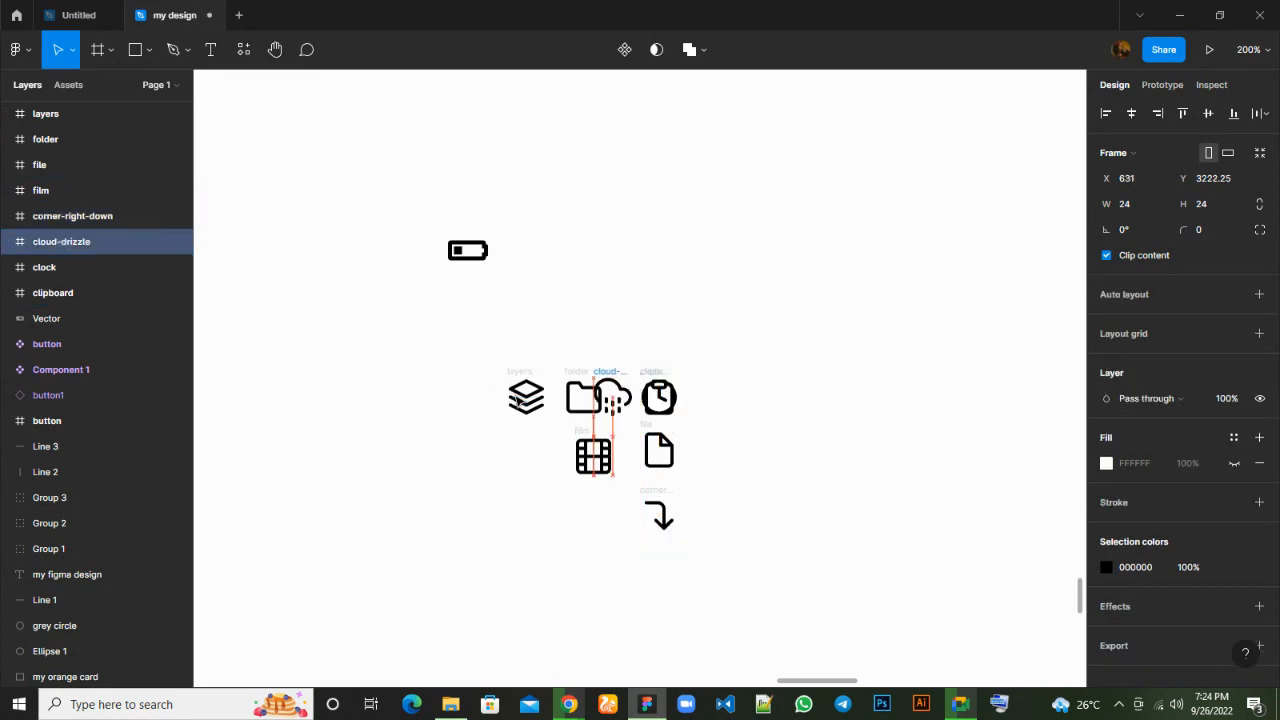
pyautogui.press('Left')
pyautogui.press('Left')
pyautogui.press('Left')
pyautogui.press('Left')
pyautogui.press('Left')
pyautogui.press('Left')
pyautogui.press('Left')
pyautogui.press('Left')
pyautogui.press('Left')
pyautogui.press('Left')
pyautogui.press('Left')
pyautogui.press('Left')
pyautogui.press('Left')
pyautogui.press('Left')
pyautogui.press('Left')
pyautogui.press('Left')
pyautogui.press('Left')
pyautogui.press('Left')
pyautogui.press('Left')
pyautogui.press('Left')
pyautogui.press('Down')
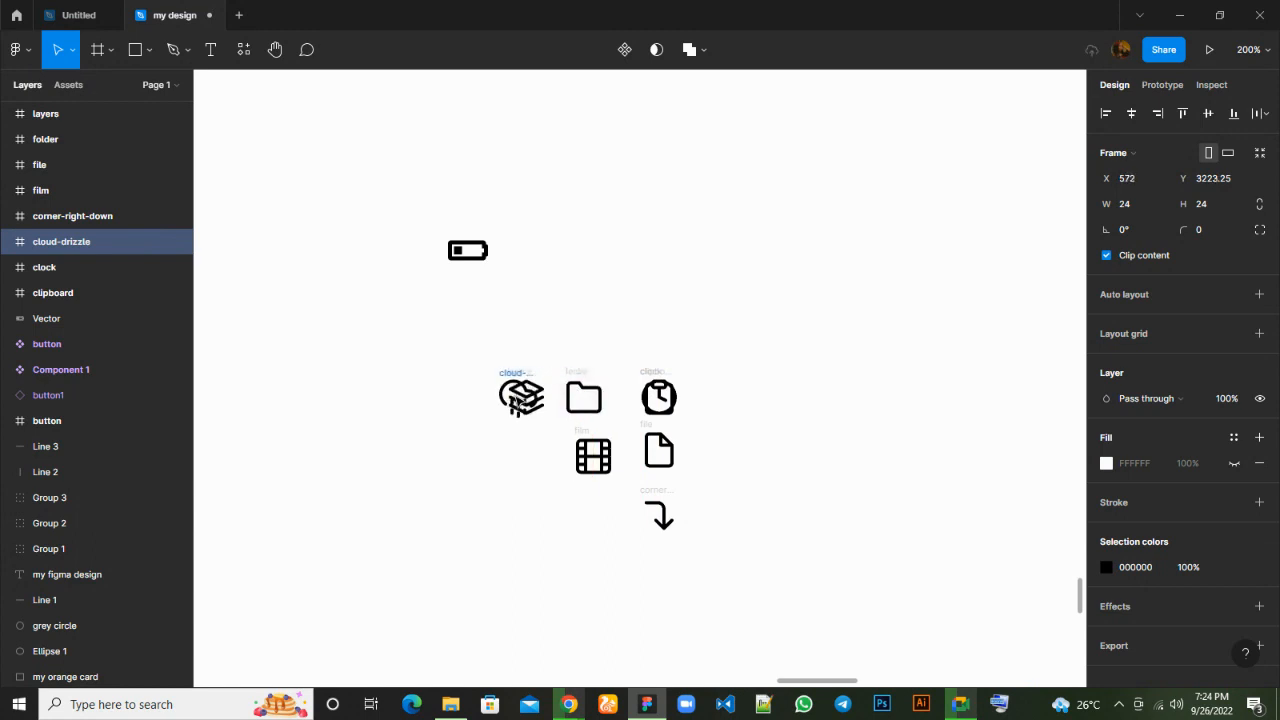
pyautogui.press('Down')
pyautogui.press('Down')
pyautogui.press('Down')
pyautogui.press('Down')
pyautogui.press('Down')
pyautogui.press('Down')
pyautogui.press('Down')
pyautogui.press('Down')
pyautogui.press('Down')
pyautogui.press('Down')
pyautogui.press('Down')
pyautogui.press('Down')
pyautogui.press('Down')
pyautogui.press('Down')
pyautogui.press('Down')
pyautogui.press('Down')
pyautogui.press('Down')
pyautogui.press('Down')
pyautogui.press('Down')
pyautogui.press('Down')
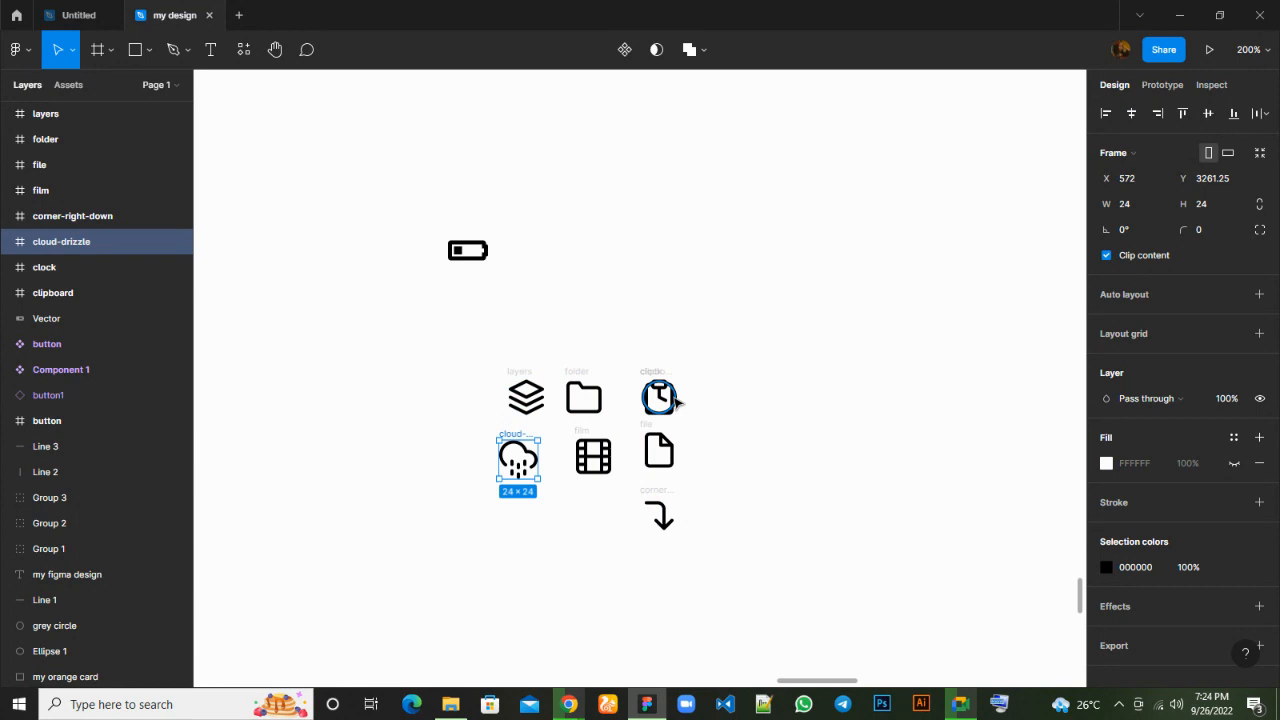
pyautogui.click(676, 402)
pyautogui.press('Down')
pyautogui.press('Down')
pyautogui.press('Down')
pyautogui.press('Down')
pyautogui.press('Down')
pyautogui.press('Down')
pyautogui.press('Down')
pyautogui.press('Down')
pyautogui.press('Down')
pyautogui.press('Down')
pyautogui.press('Down')
pyautogui.press('Down')
pyautogui.press('Down')
pyautogui.press('Down')
pyautogui.press('Down')
pyautogui.press('Down')
pyautogui.press('Down')
pyautogui.press('Down')
pyautogui.press('Down')
pyautogui.press('Down')
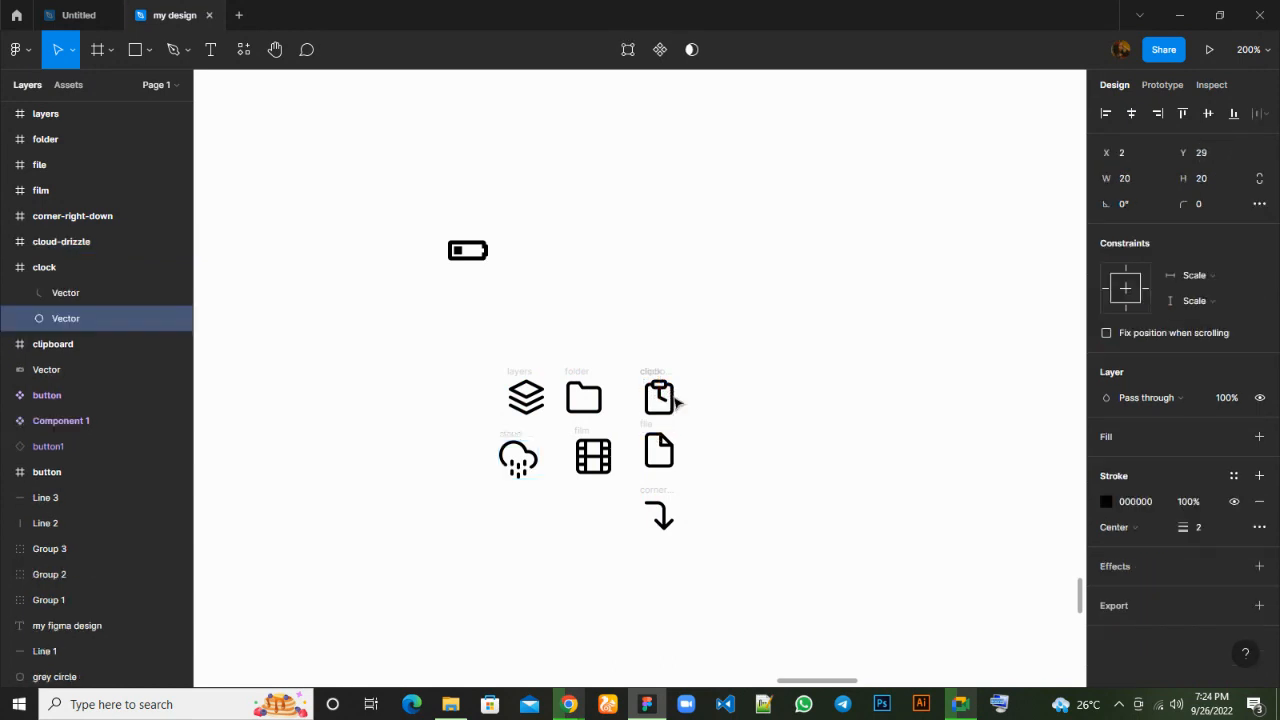
pyautogui.press('Up')
pyautogui.press('Up')
pyautogui.press('Up')
pyautogui.press('Up')
pyautogui.press('Up')
pyautogui.press('Up')
pyautogui.press('Up')
pyautogui.press('Up')
pyautogui.press('Up')
pyautogui.press('Up')
pyautogui.press('Up')
pyautogui.press('Up')
pyautogui.press('Up')
pyautogui.press('Up')
pyautogui.press('Up')
pyautogui.press('Up')
pyautogui.press('Up')
pyautogui.press('Up')
pyautogui.press('Up')
pyautogui.press('Up')
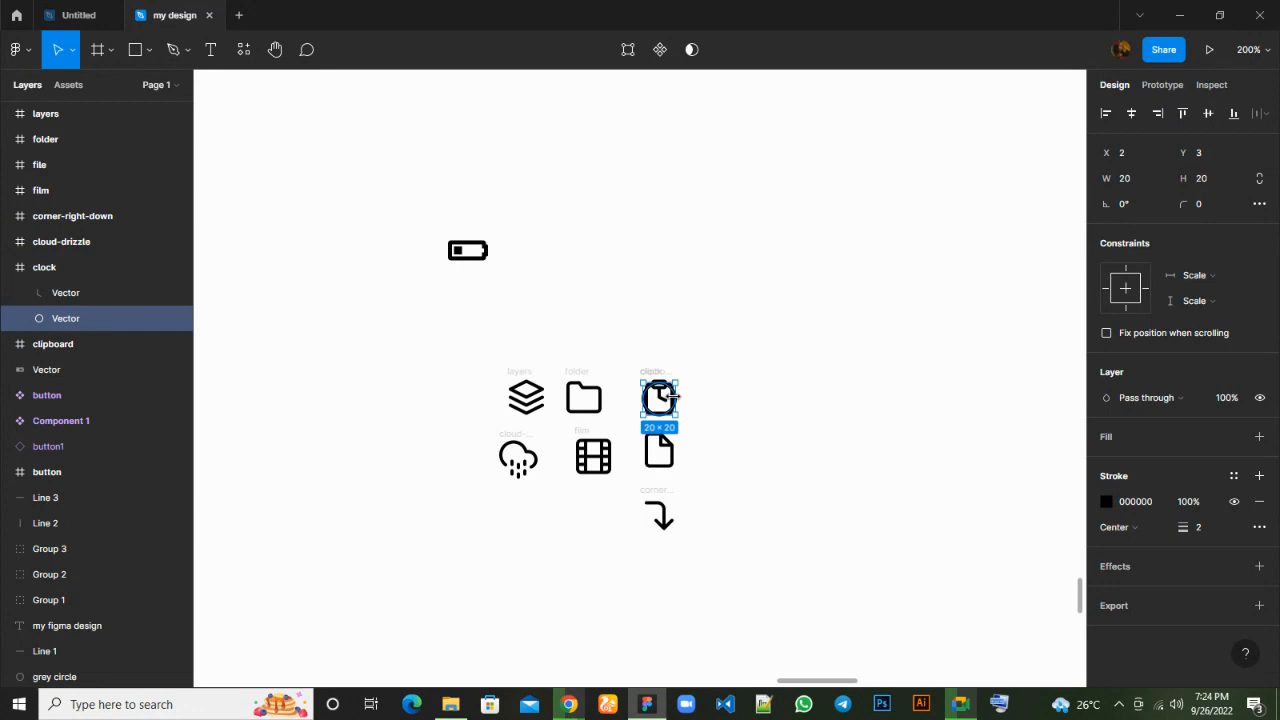
pyautogui.click(8, 267)
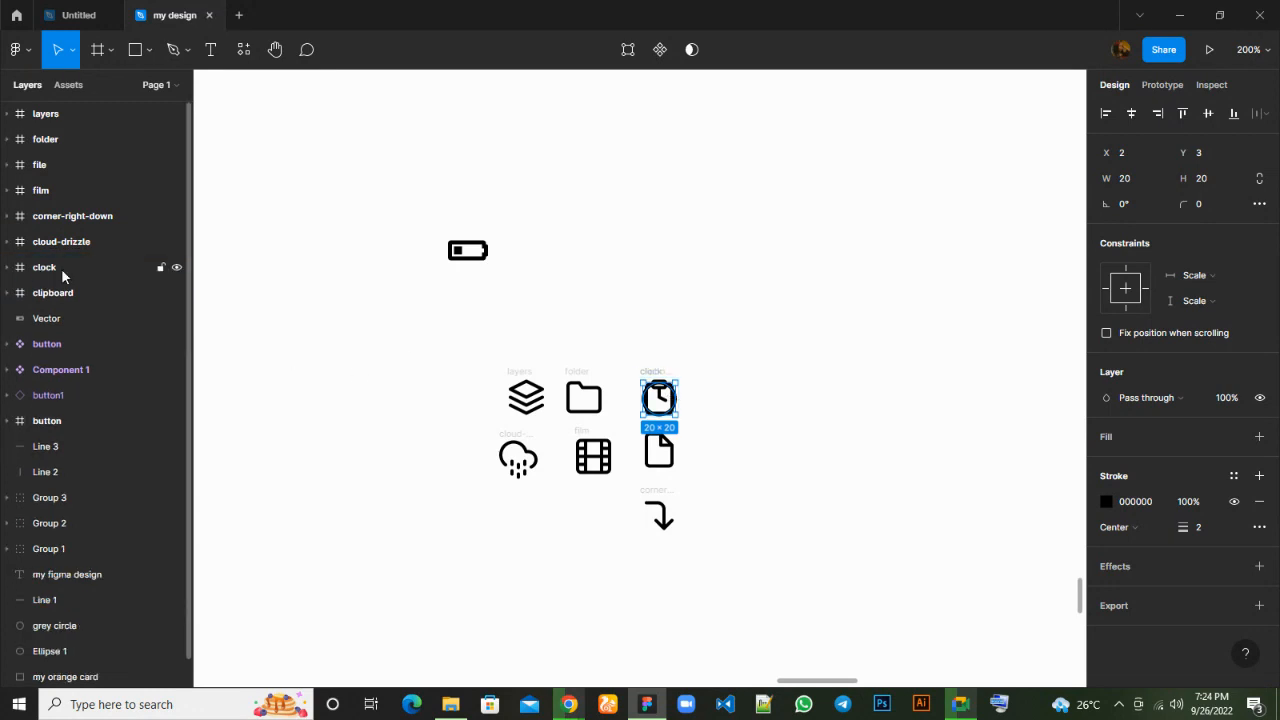
# Move the clock icon down and right out of the stack to X 697, Y 3254.25, beside the file icon.
pyautogui.click(61, 268)
pyautogui.press('Down')
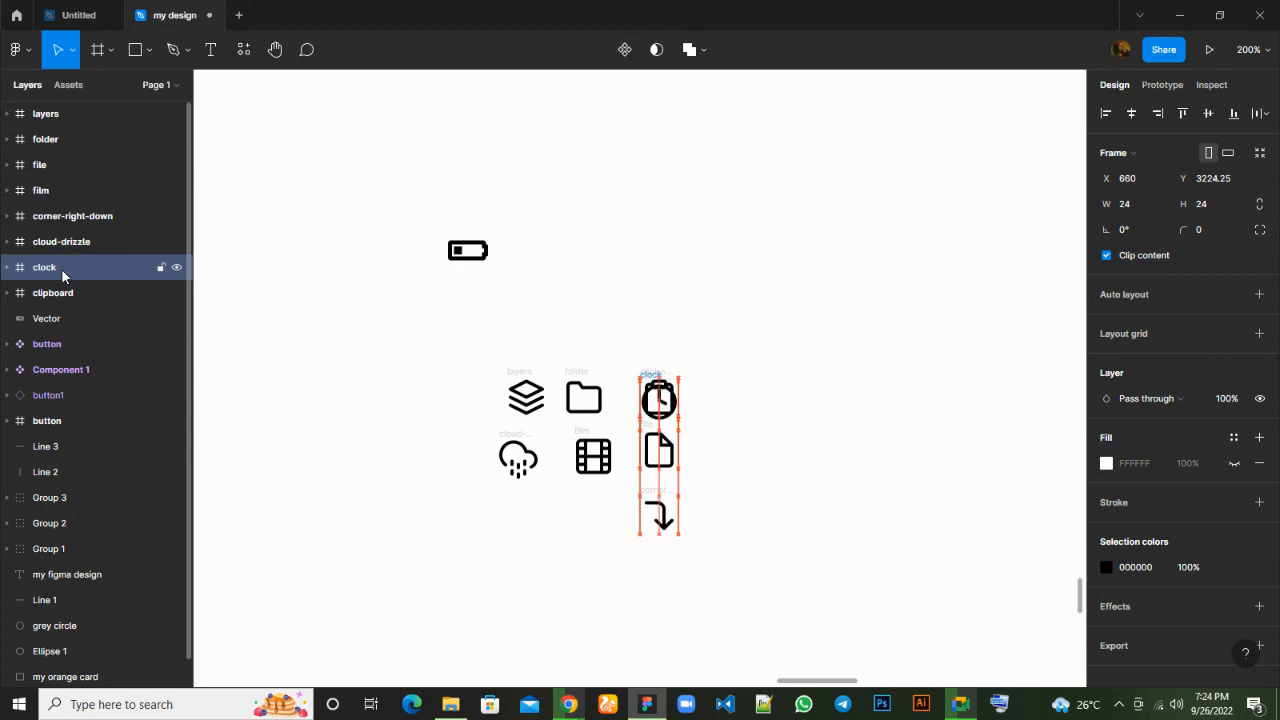
pyautogui.press('Right')
pyautogui.press('Right')
pyautogui.press('Right')
pyautogui.press('Right')
pyautogui.press('Right')
pyautogui.press('Right')
pyautogui.press('Right')
pyautogui.press('Right')
pyautogui.press('Right')
pyautogui.press('Right')
pyautogui.press('Right')
pyautogui.press('Right')
pyautogui.press('Right')
pyautogui.press('Right')
pyautogui.press('Right')
pyautogui.press('Right')
pyautogui.press('Right')
pyautogui.press('Right')
pyautogui.press('Right')
pyautogui.press('Right')
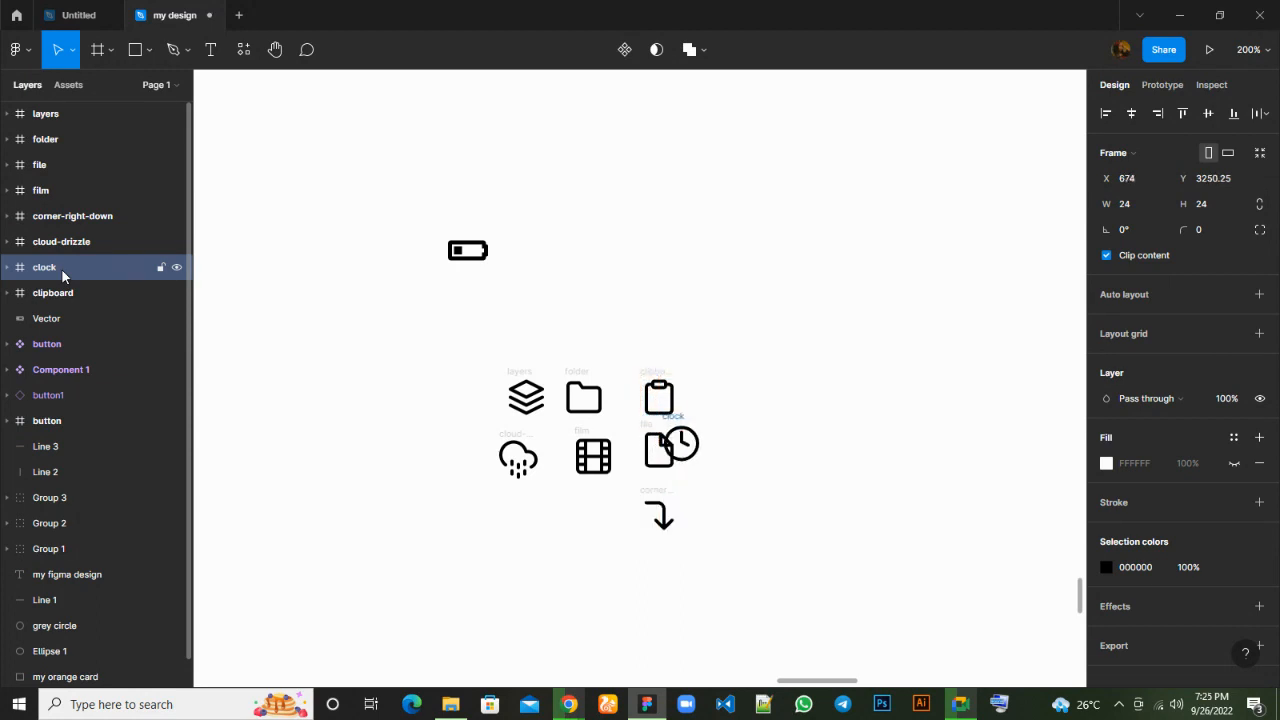
pyautogui.press('Down')
pyautogui.press('Down')
pyautogui.press('Down')
pyautogui.press('Down')
pyautogui.press('Down')
pyautogui.press('Down')
pyautogui.press('Down')
pyautogui.press('Down')
pyautogui.press('Down')
pyautogui.press('Right')
pyautogui.press('Right')
pyautogui.press('Right')
pyautogui.press('Right')
pyautogui.press('Right')
pyautogui.press('Right')
pyautogui.press('Up')
pyautogui.press('Up')
pyautogui.press('Up')
pyautogui.press('Up')
pyautogui.press('Up')
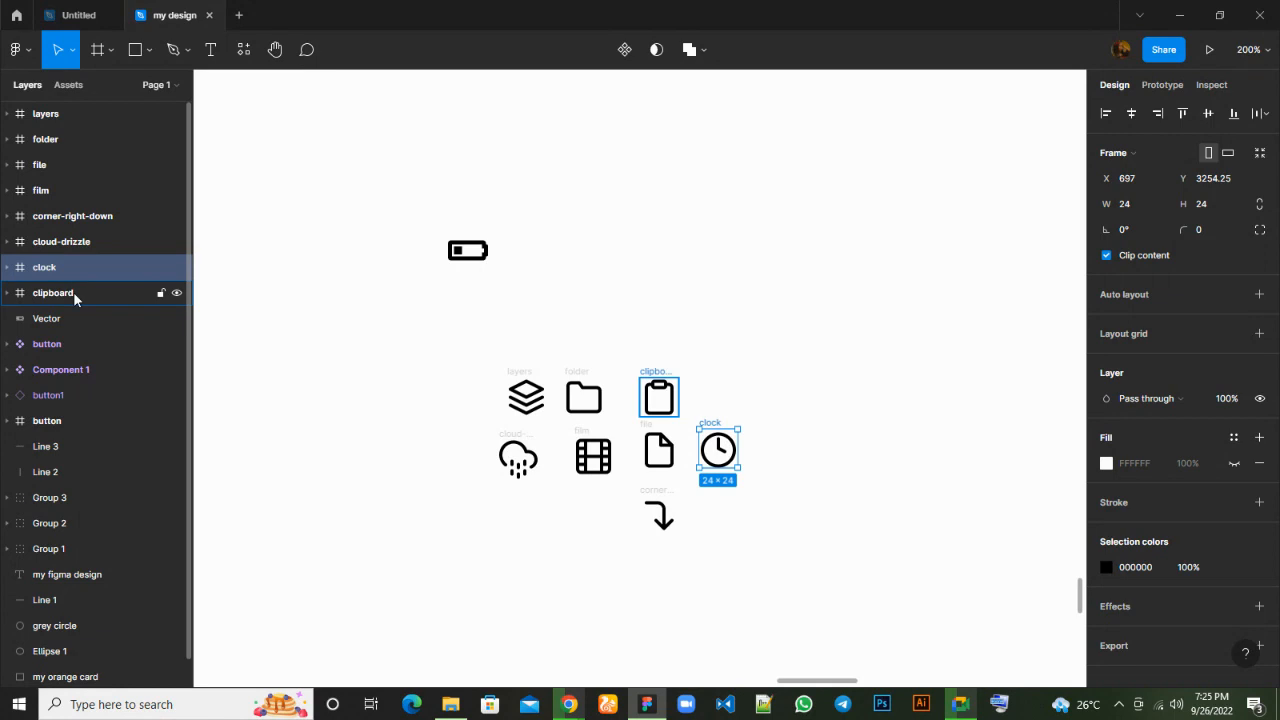
# Switch to the Google Meet call and mute the microphone.
pyautogui.click(74, 292)
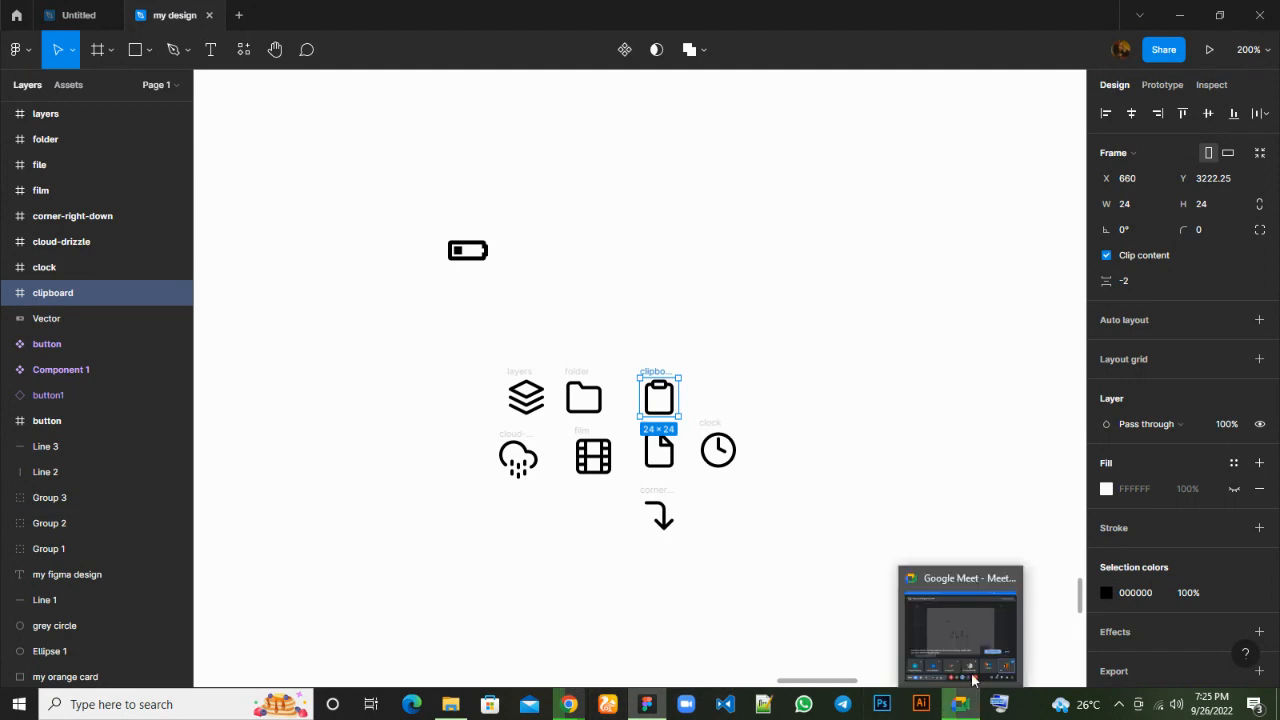
pyautogui.click(957, 625)
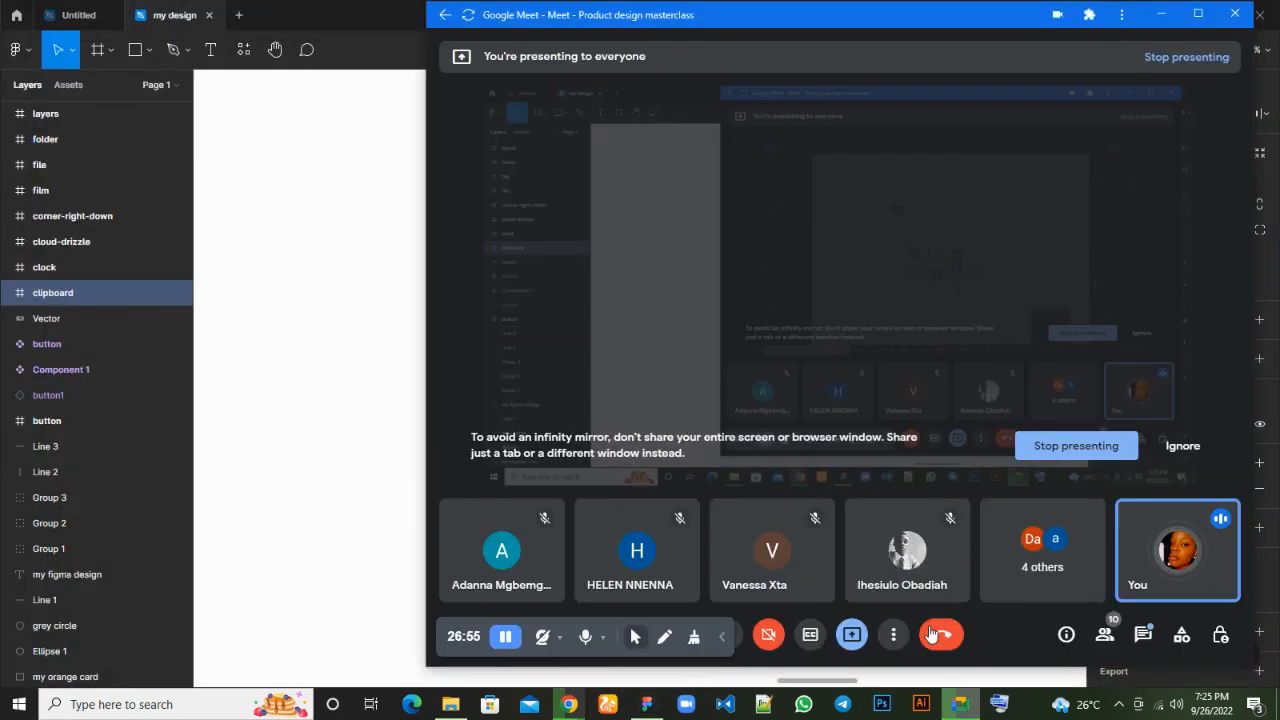
pyautogui.click(722, 637)
pyautogui.click(727, 636)
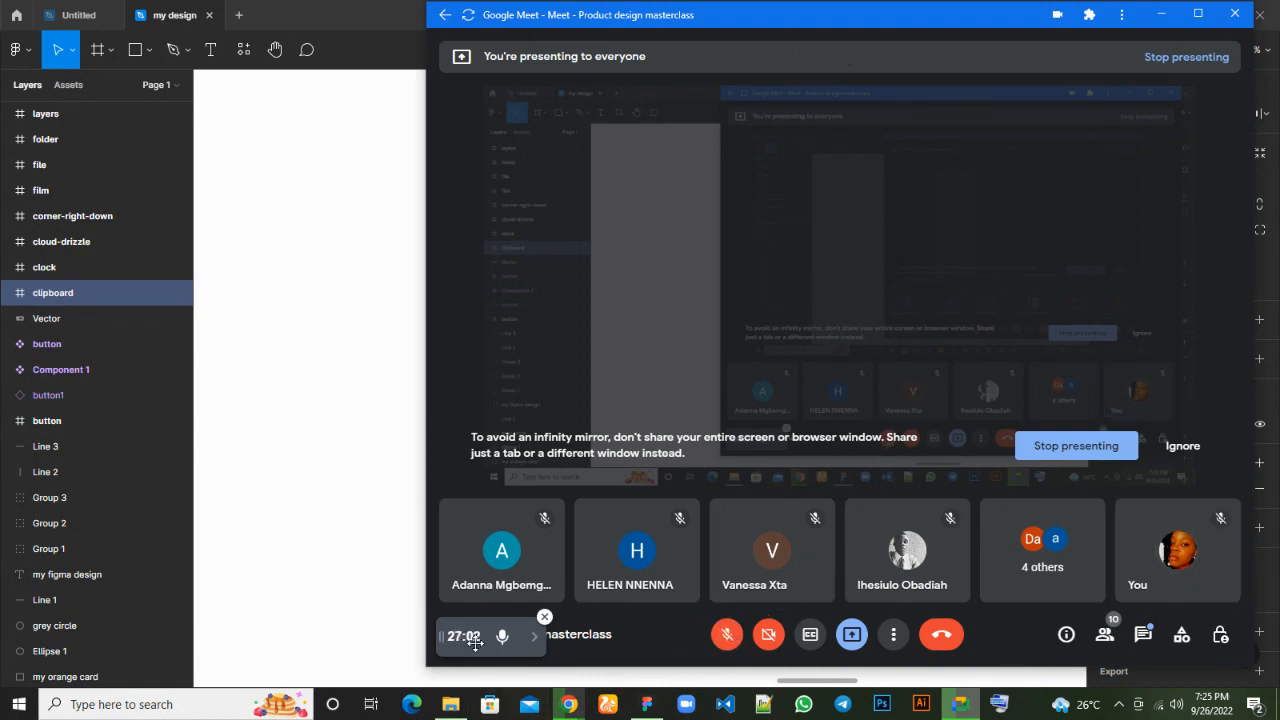
# Turn the call microphone back on and return to the Figma design with nothing selected.
pyautogui.click(535, 640)
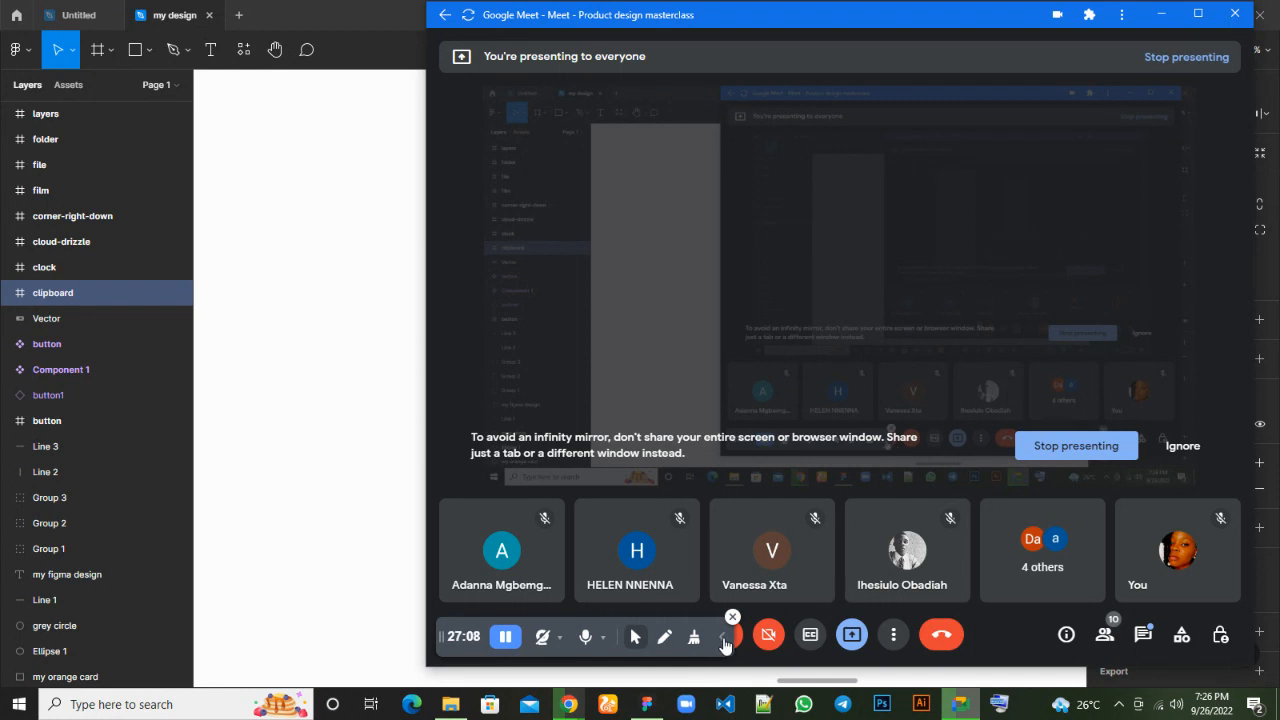
pyautogui.click(724, 640)
pyautogui.click(726, 640)
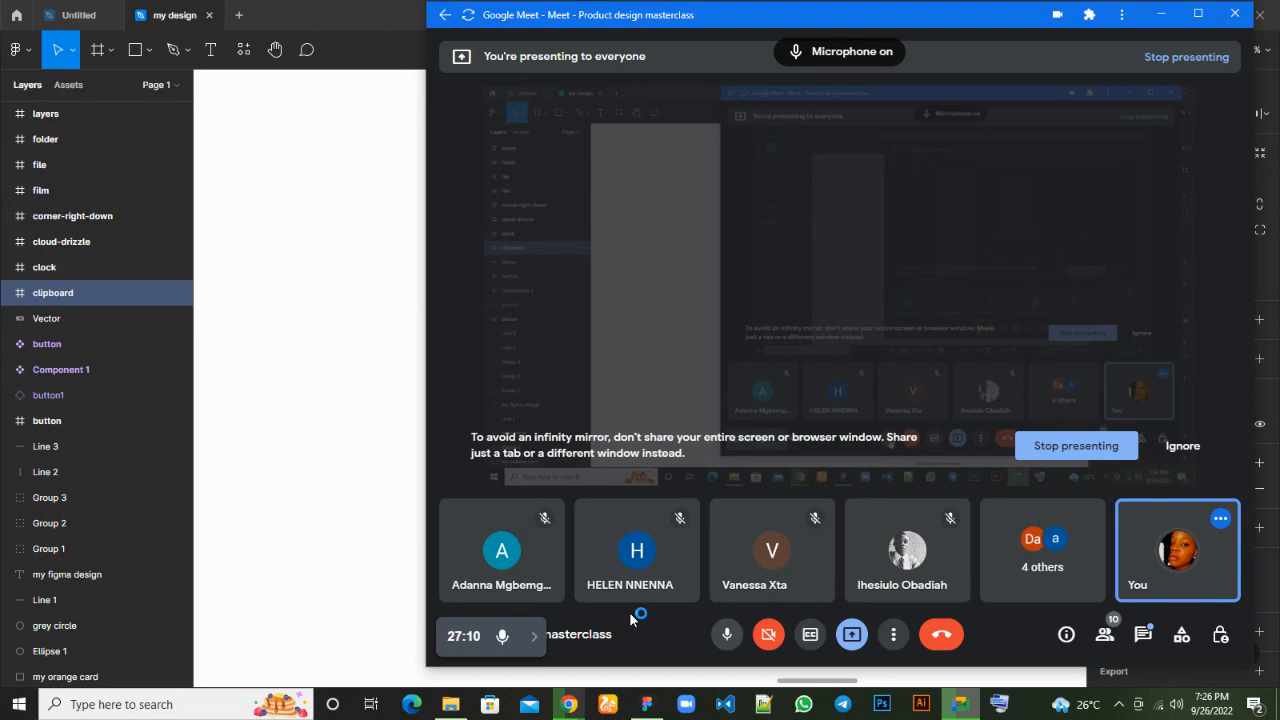
pyautogui.click(647, 704)
pyautogui.click(702, 477)
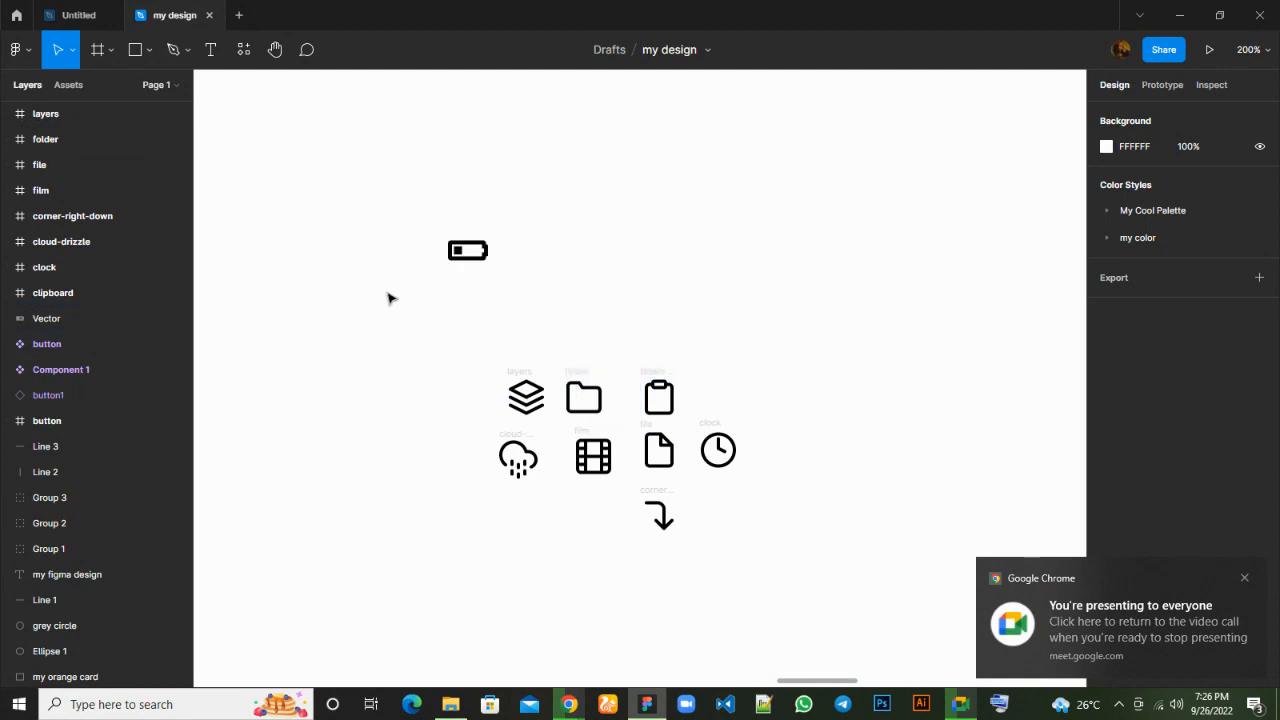
# Move the battery icon below the film icon to X 625, Y 3302, and combine all nine icons into a component set.
pyautogui.click(466, 254)
pyautogui.moveTo(466, 254); pyautogui.dragTo(603, 519)
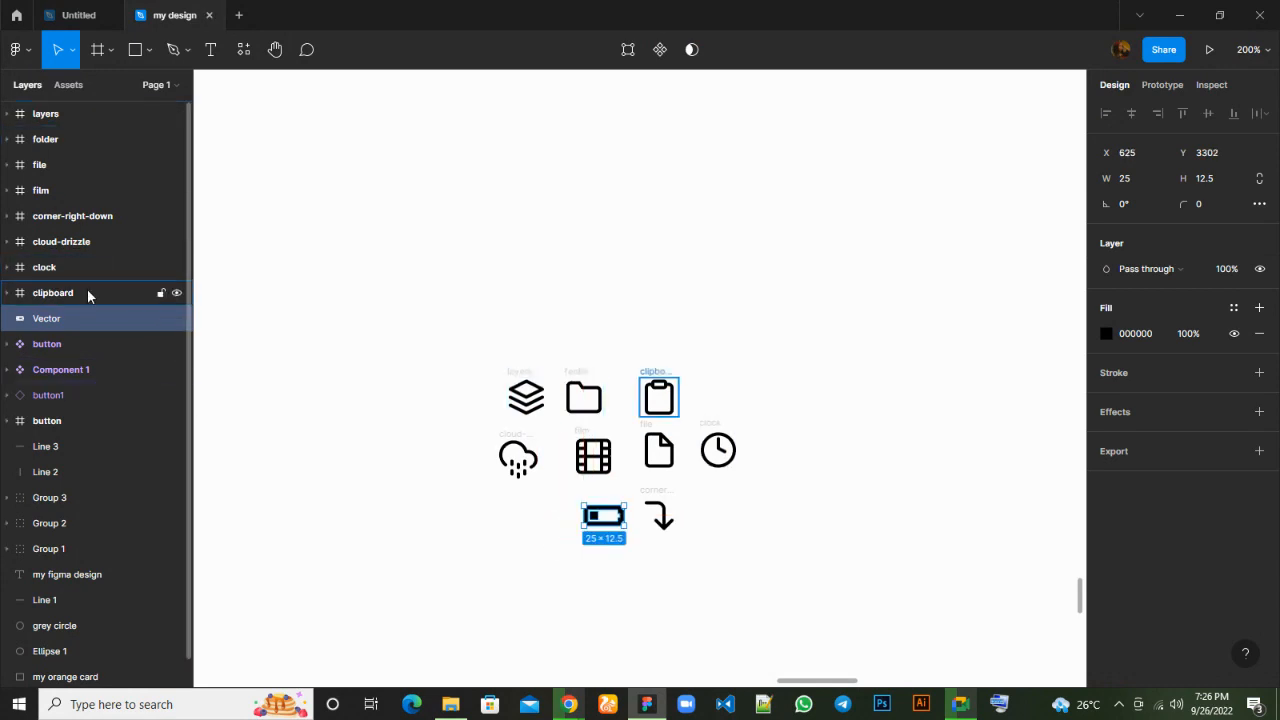
pyautogui.keyDown('shift'); pyautogui.click(49, 114); pyautogui.keyUp('shift')
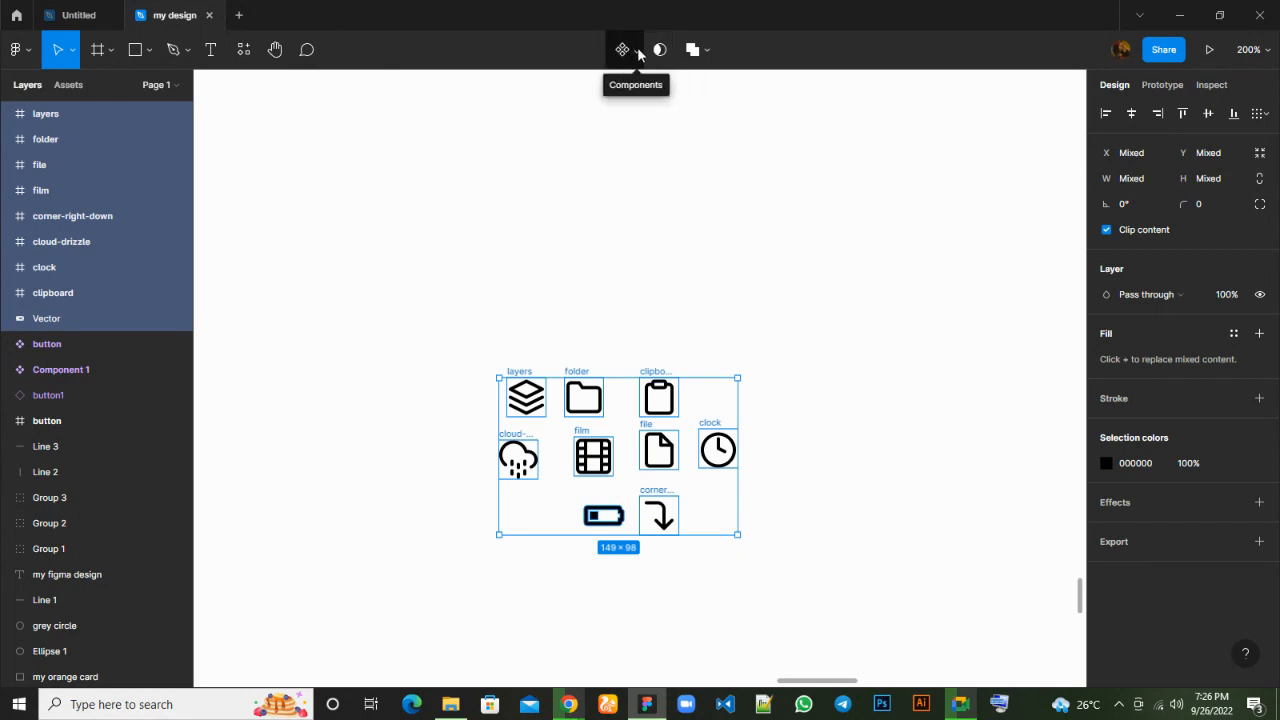
pyautogui.click(638, 54)
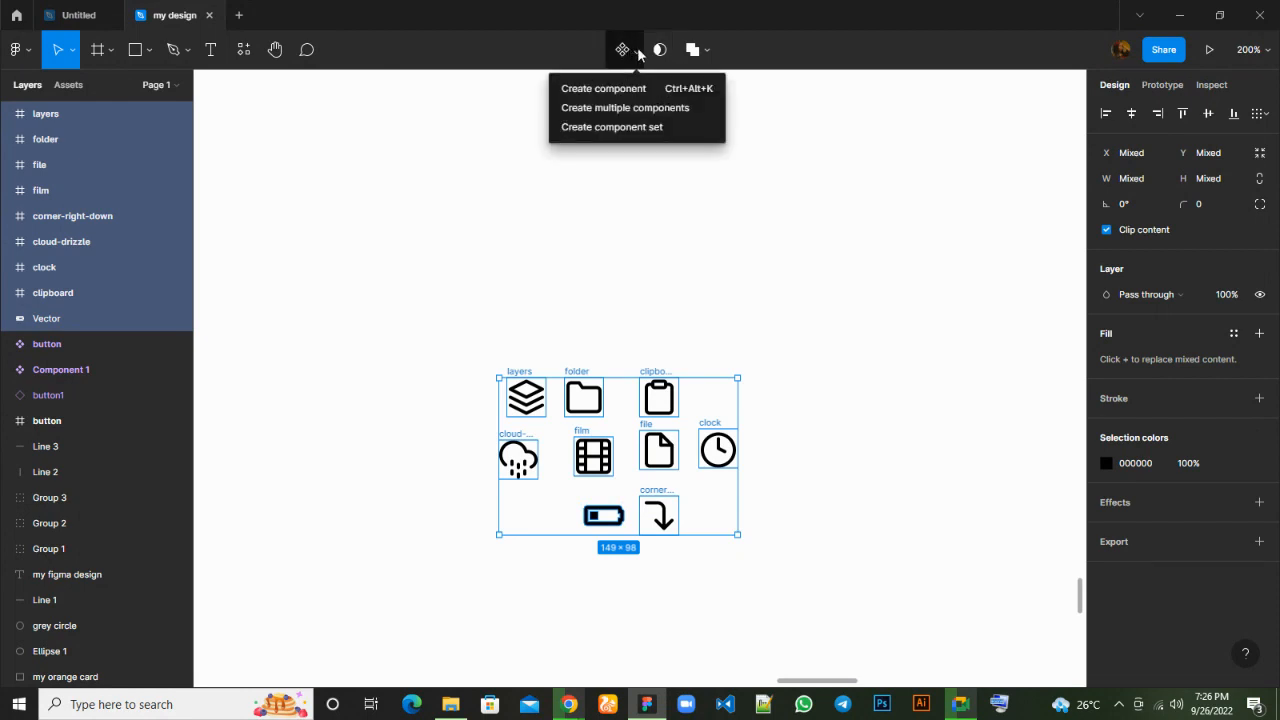
pyautogui.click(640, 128)
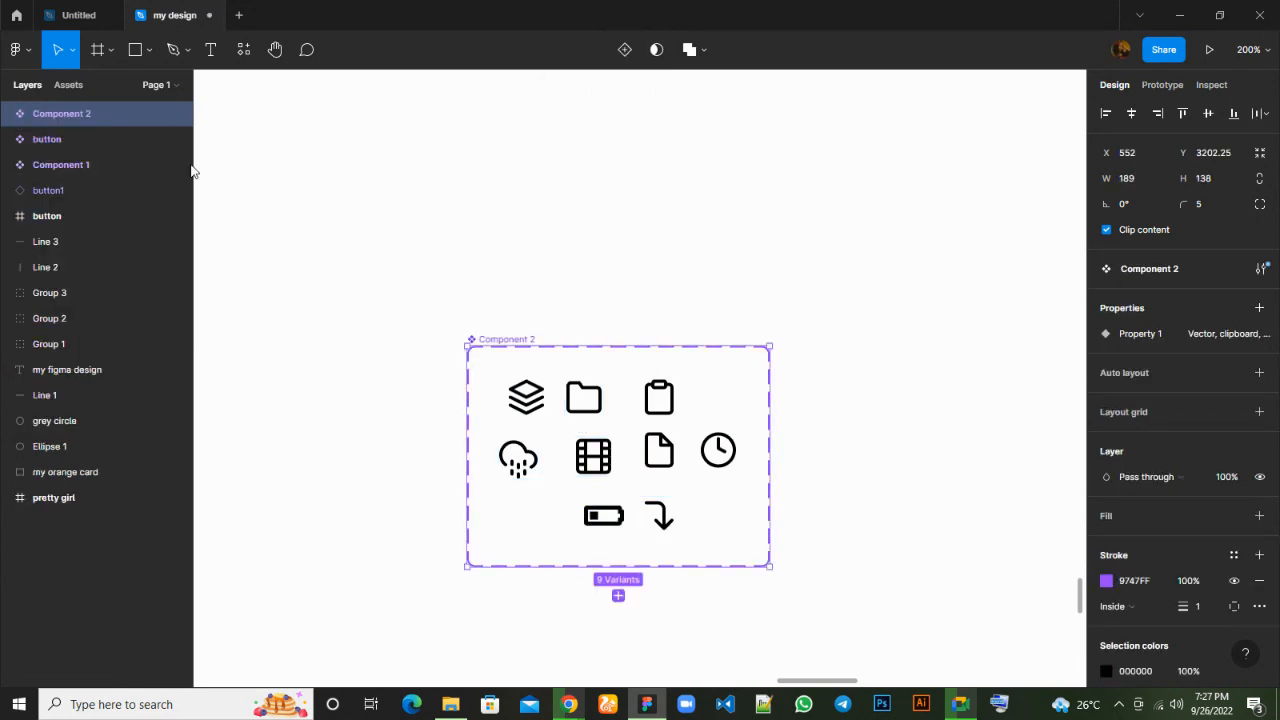
# Rename the new component set as icons.
pyautogui.click(8, 116)
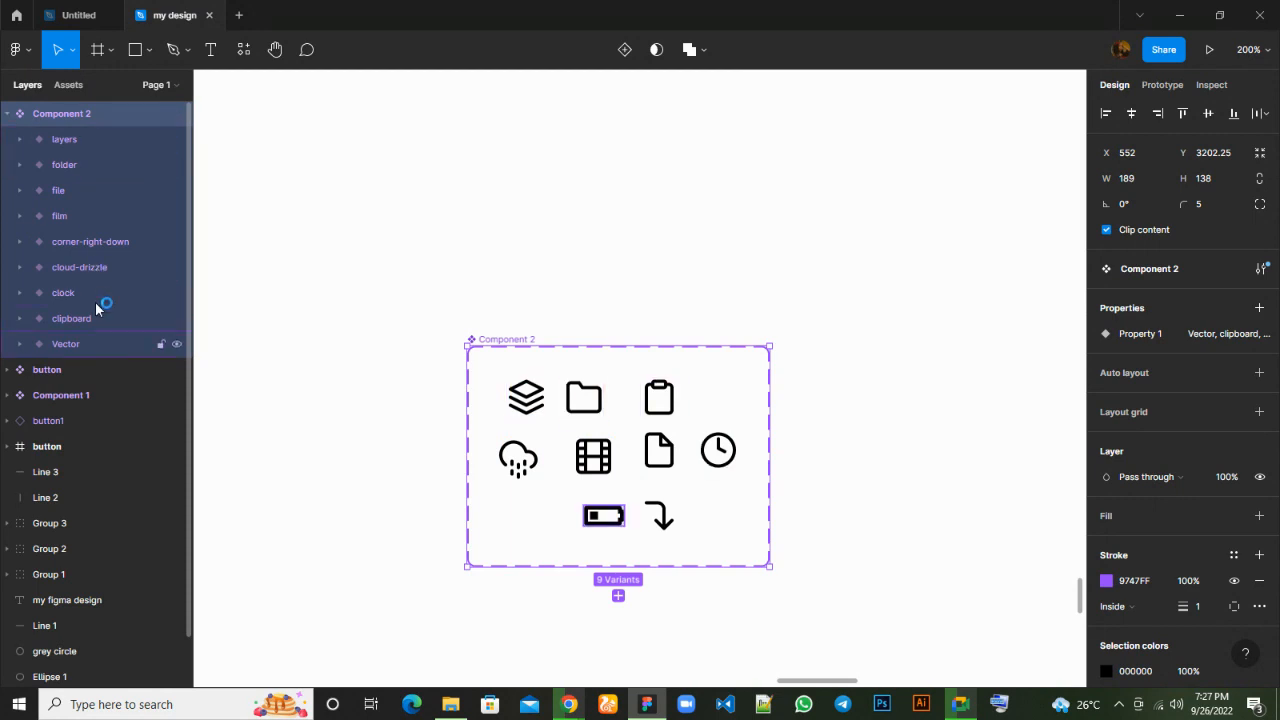
pyautogui.doubleClick(74, 115)
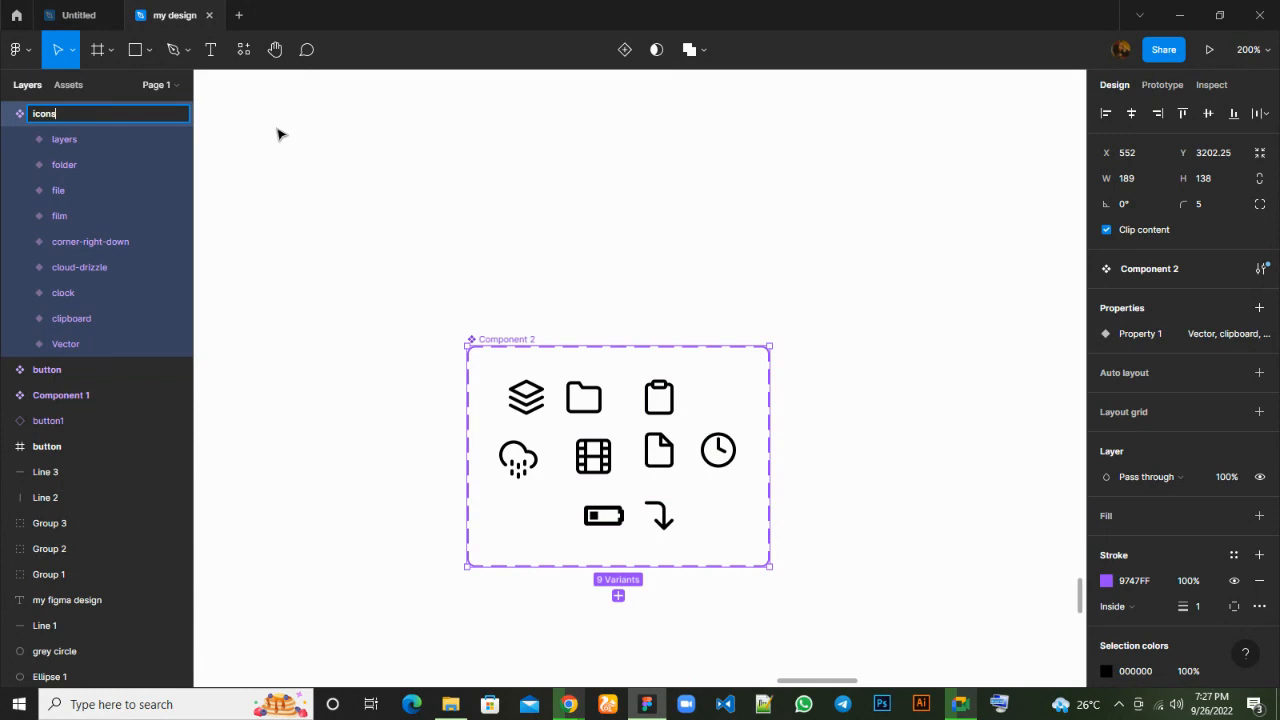
pyautogui.click(10, 116)
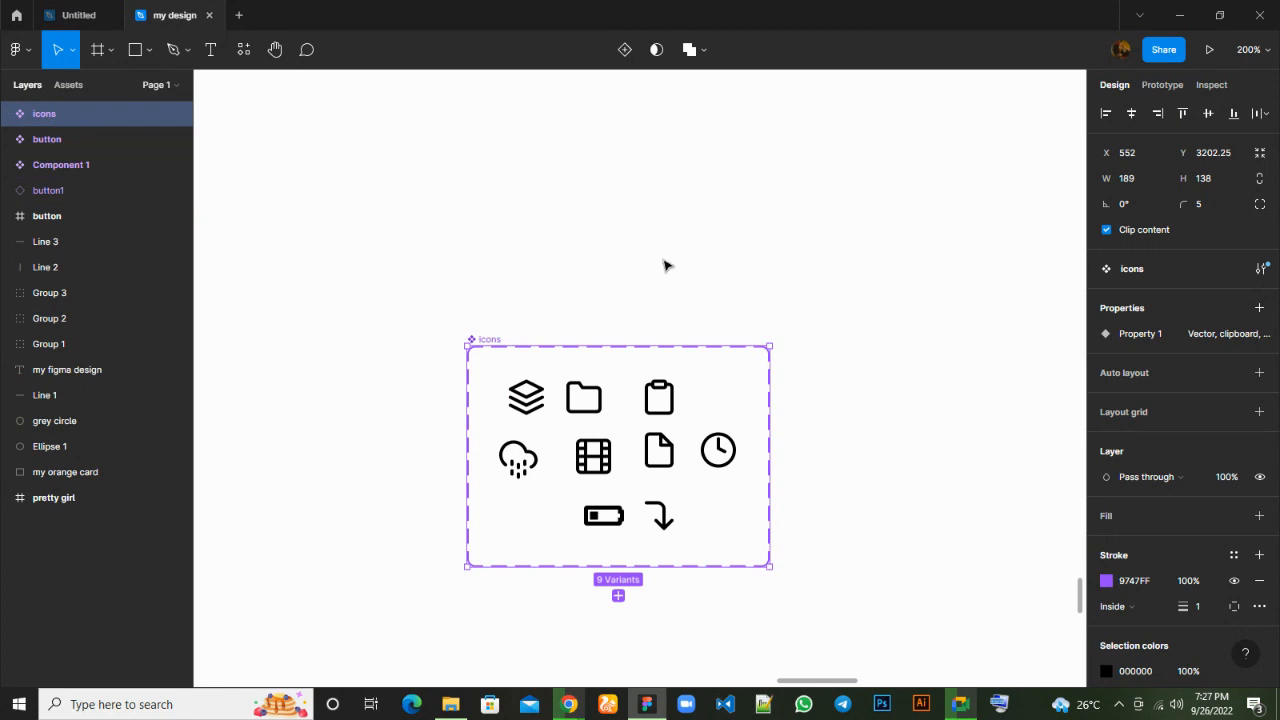
pyautogui.click(1193, 336)
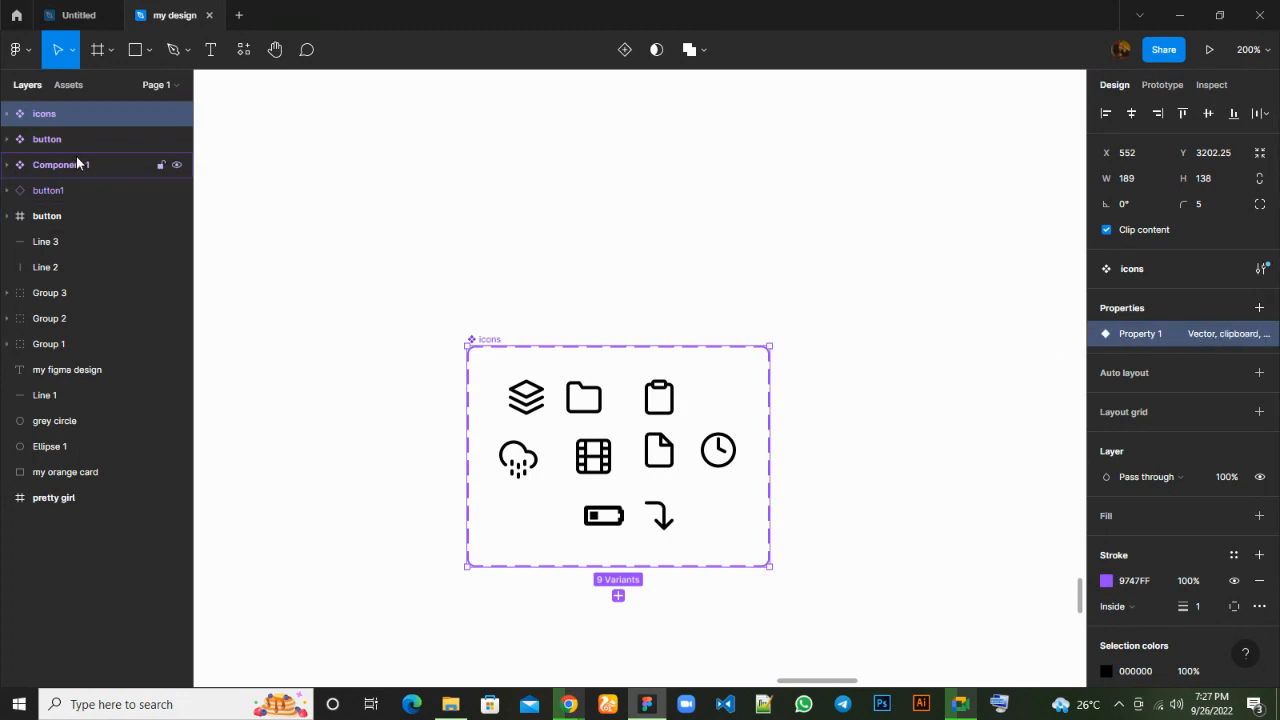
# Place an instance of the icons component above the set and switch its variant to film.
pyautogui.click(70, 86)
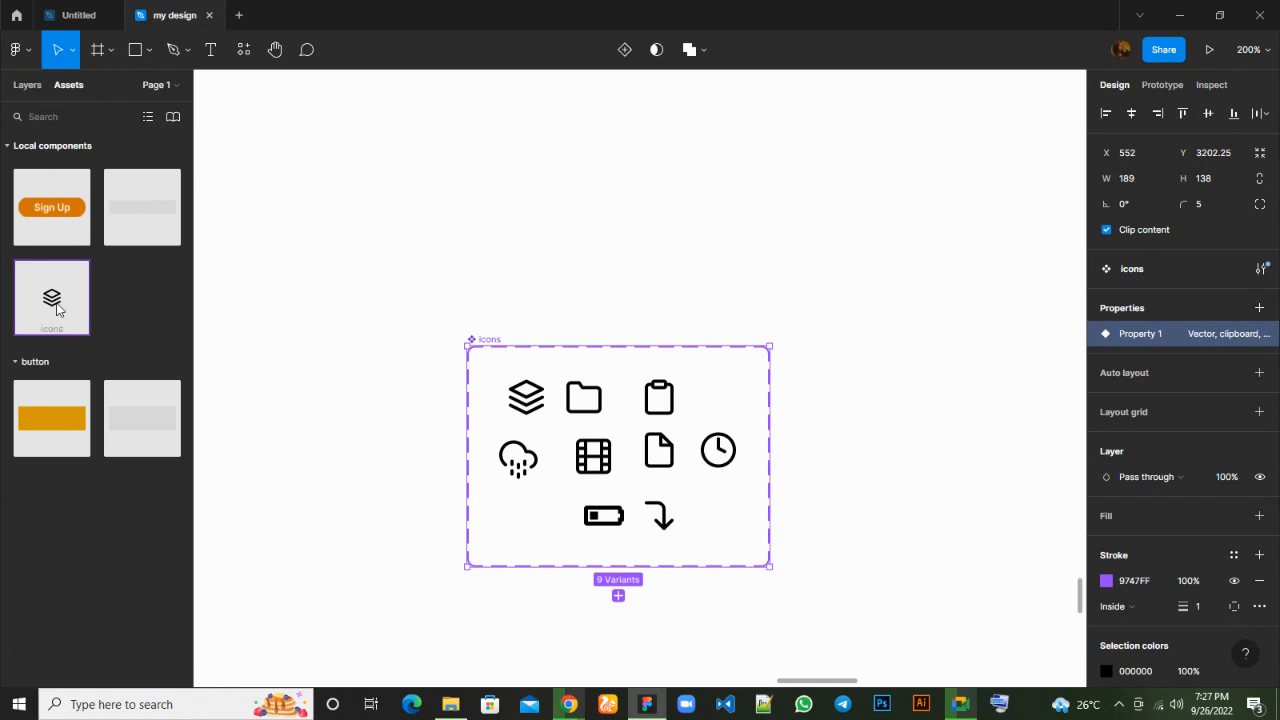
pyautogui.moveTo(52, 298); pyautogui.dragTo(570, 191)
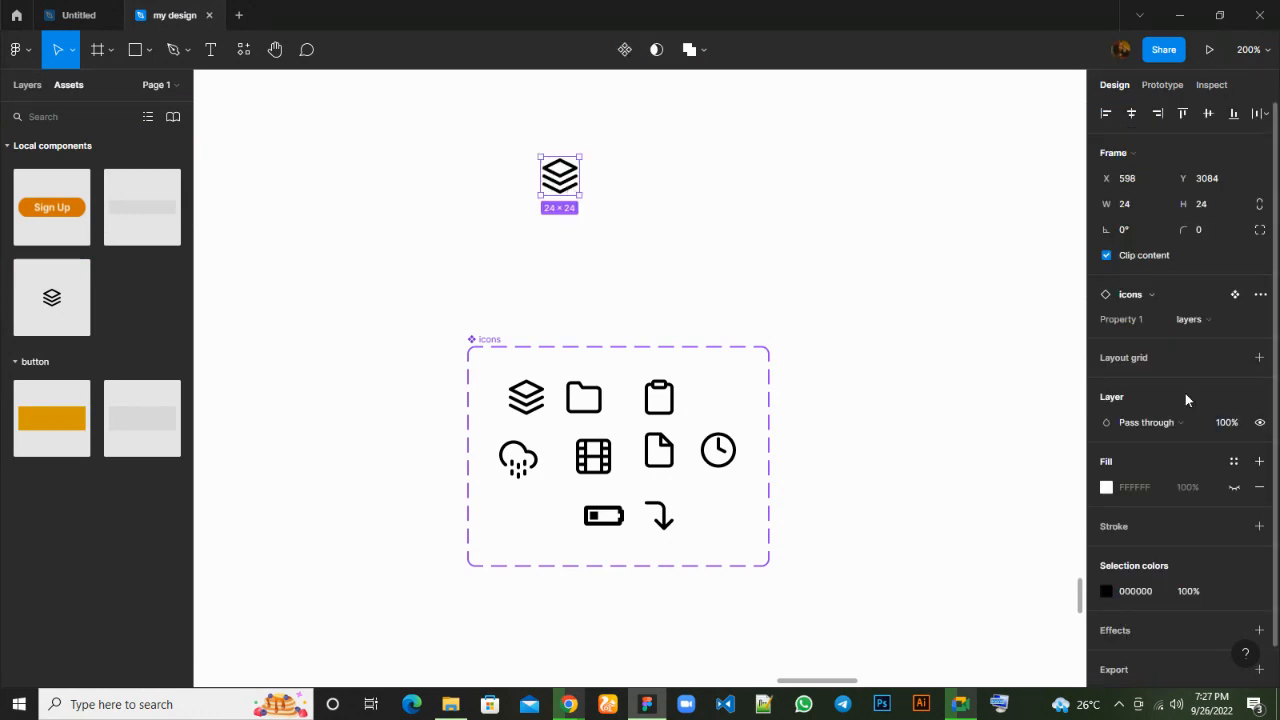
pyautogui.click(1261, 321)
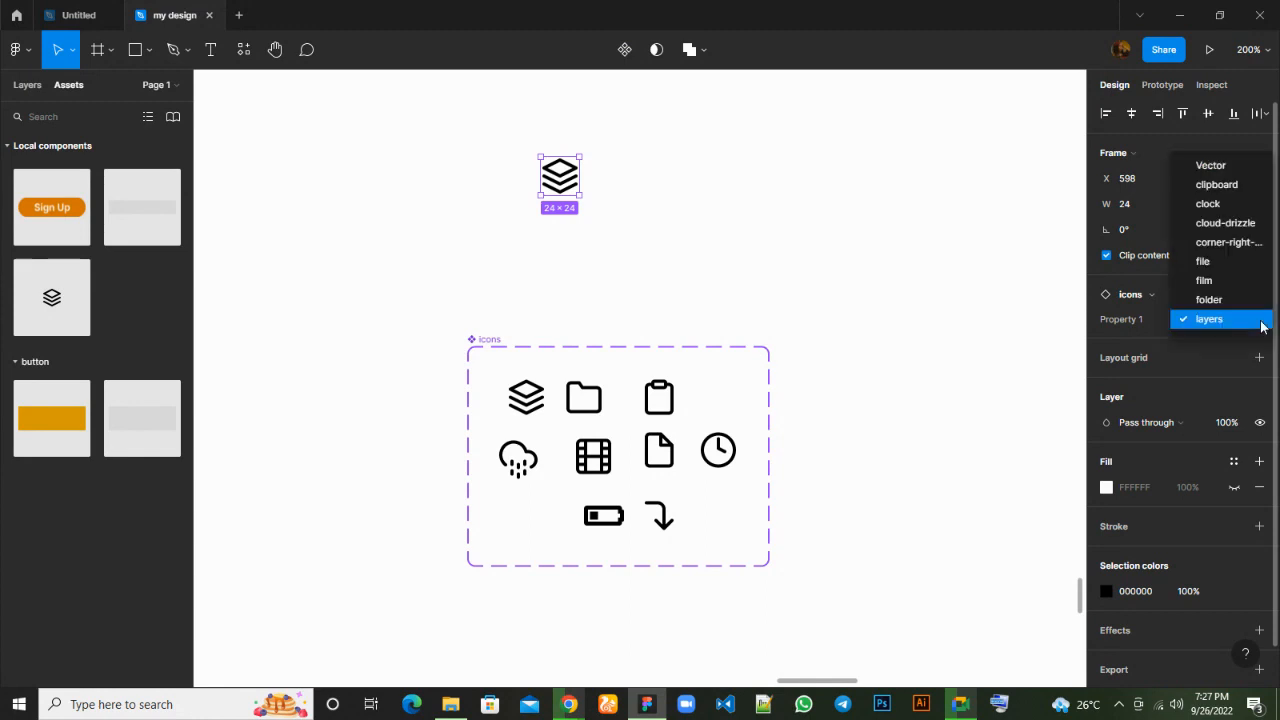
pyautogui.click(1218, 284)
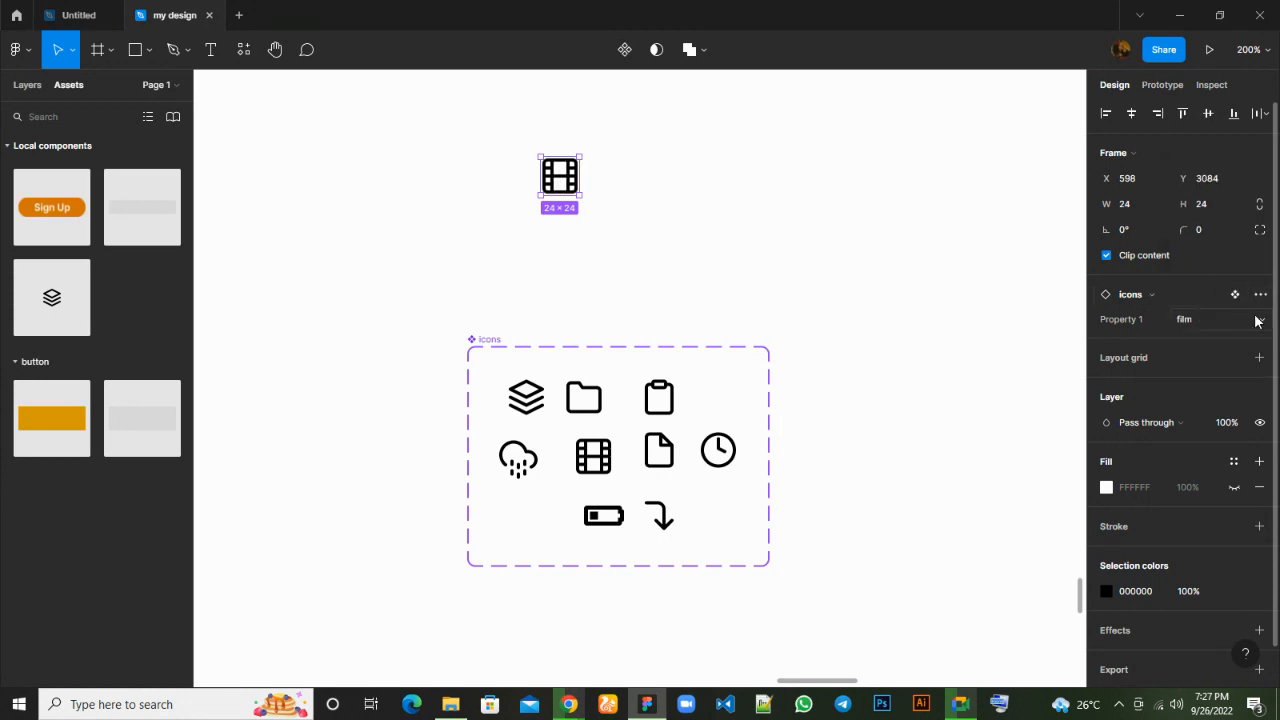
# Switch the placed instance to the clock variant and recolour it with the document colour D79B00.
pyautogui.click(1250, 320)
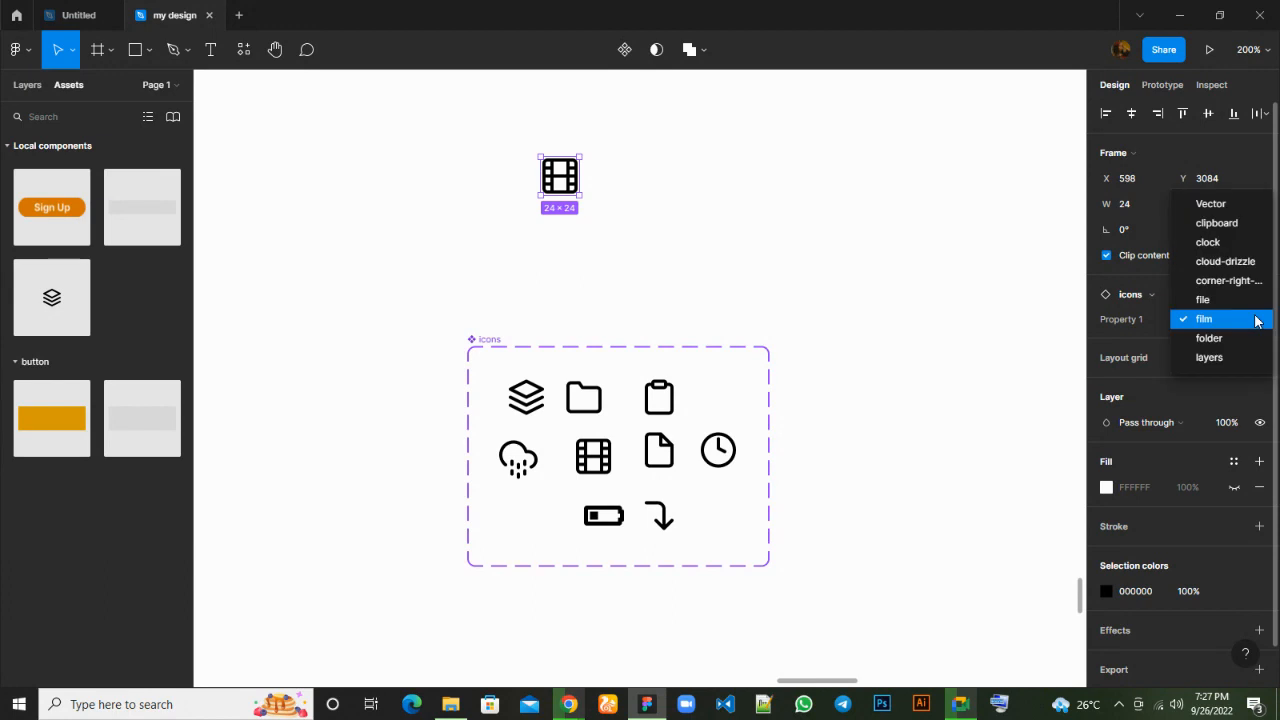
pyautogui.click(1226, 242)
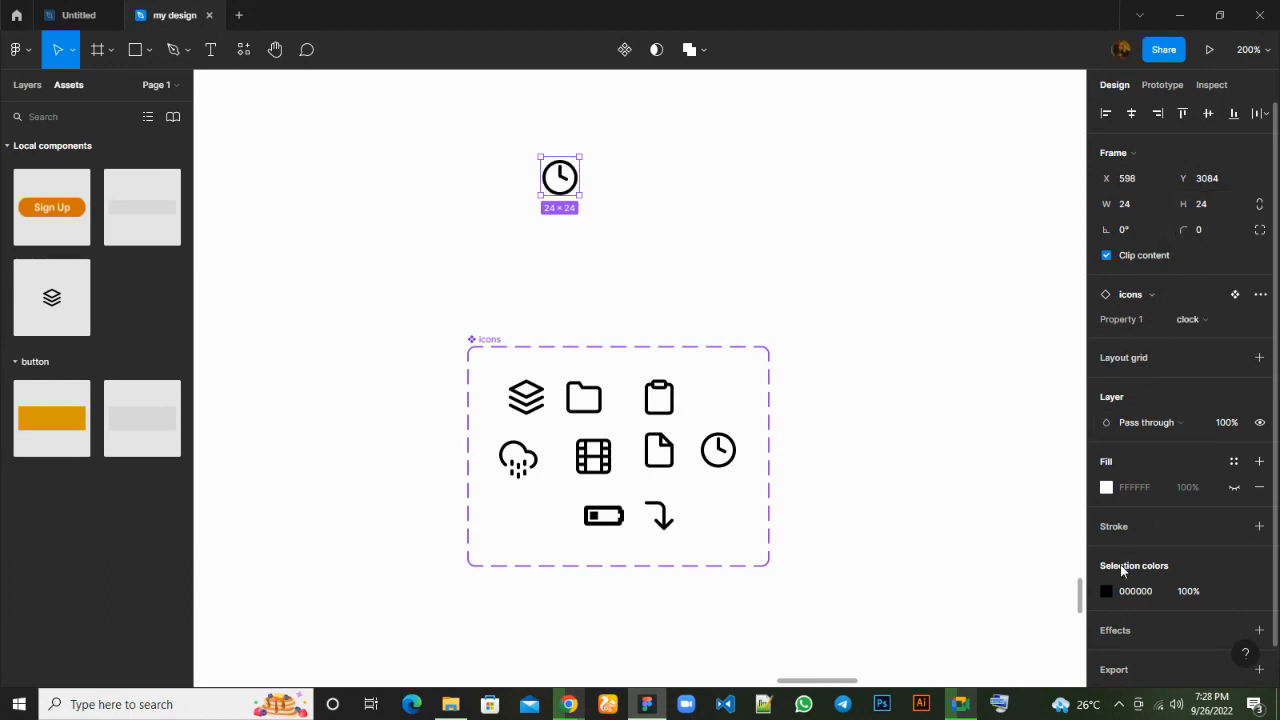
pyautogui.scroll(-1, 1120, 564)
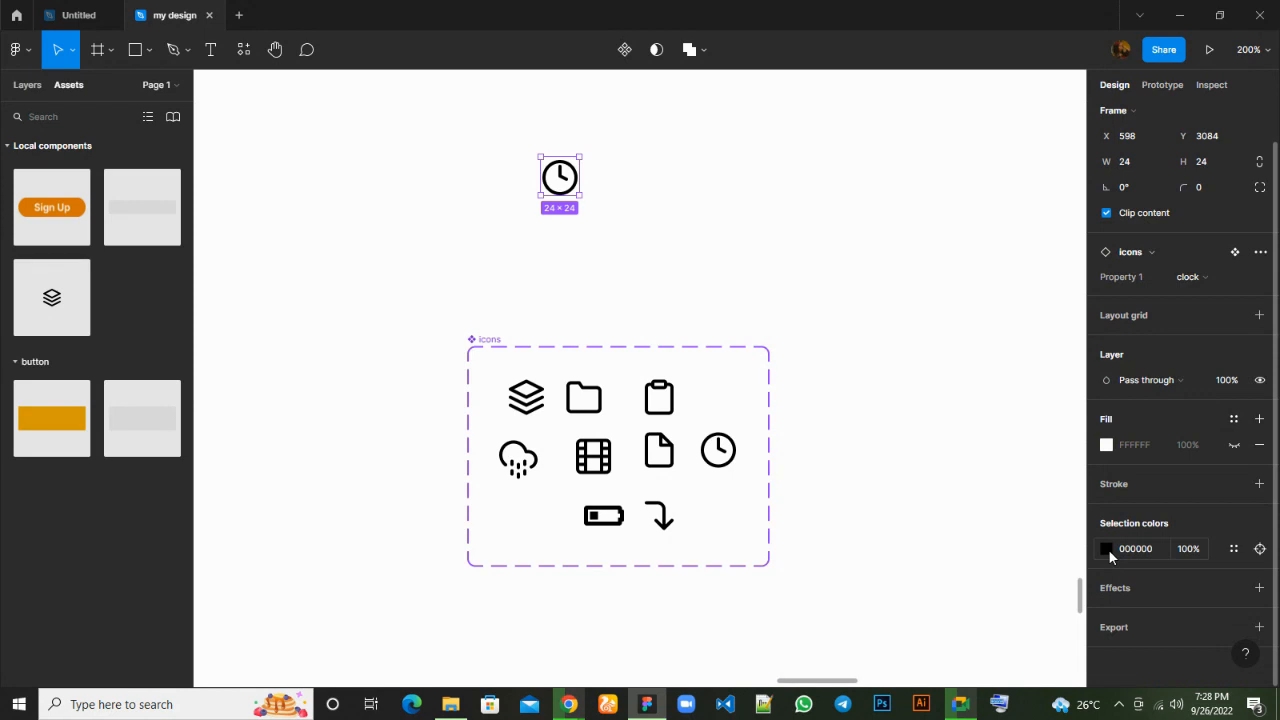
pyautogui.click(1107, 549)
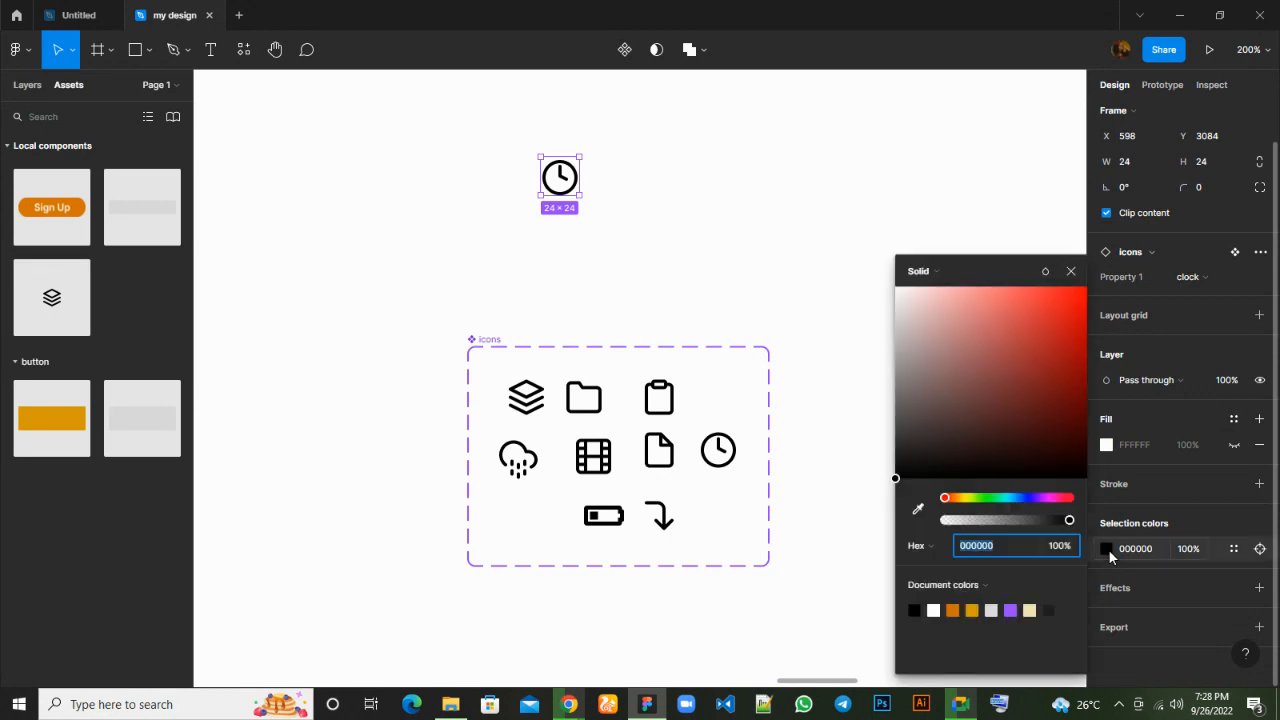
pyautogui.click(973, 608)
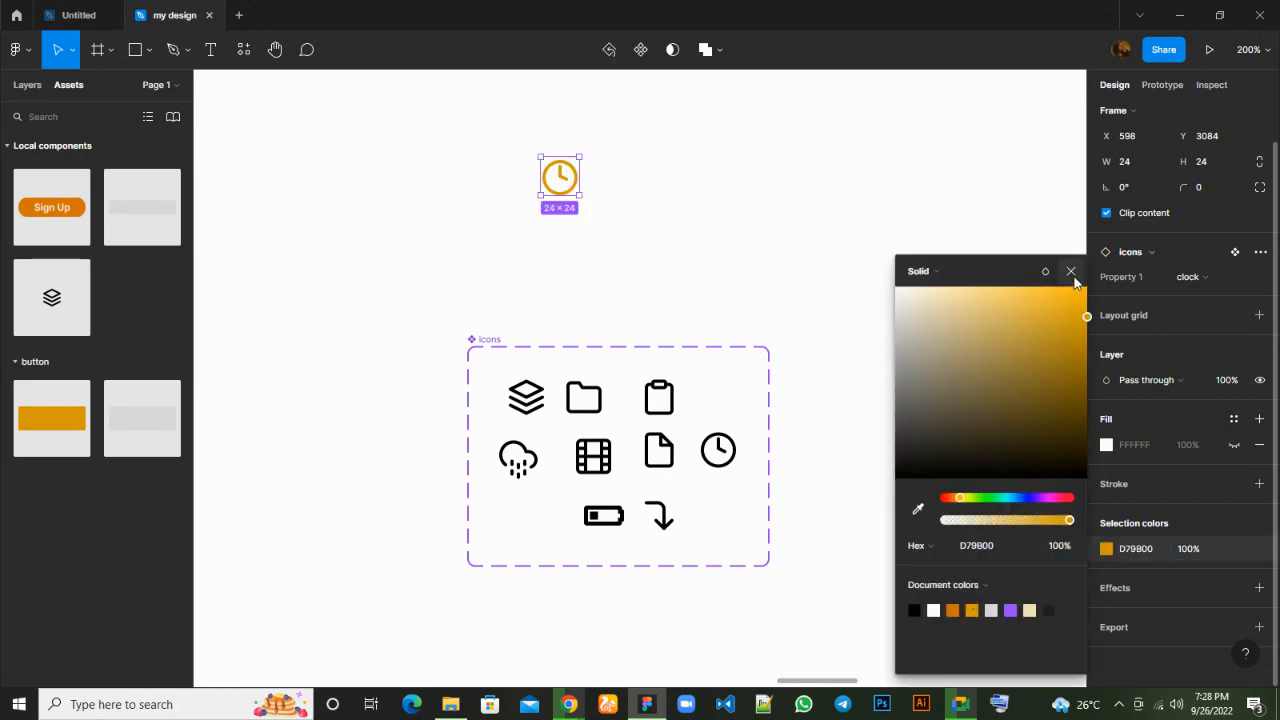
pyautogui.click(1071, 272)
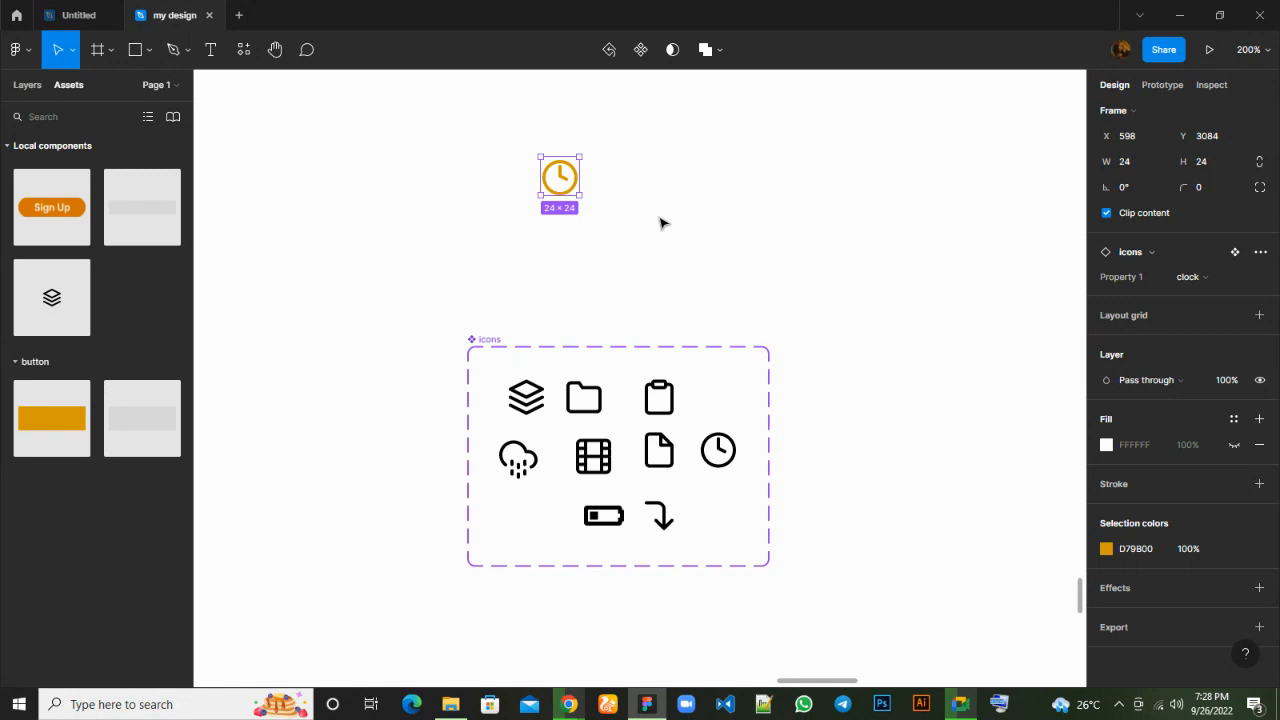
# Delete the orange clock instance above the icons component set.
pyautogui.hscroll(3, 661, 222)
pyautogui.hscroll(-3, 661, 222)
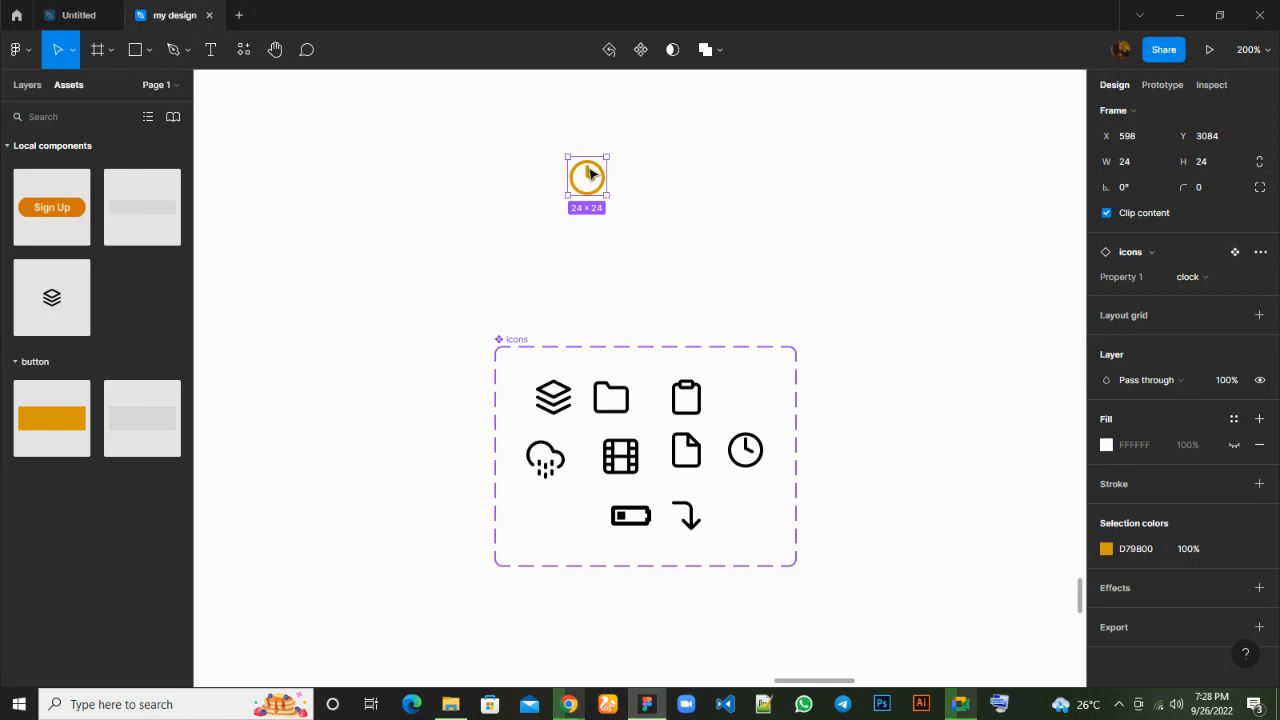
pyautogui.press('Delete')
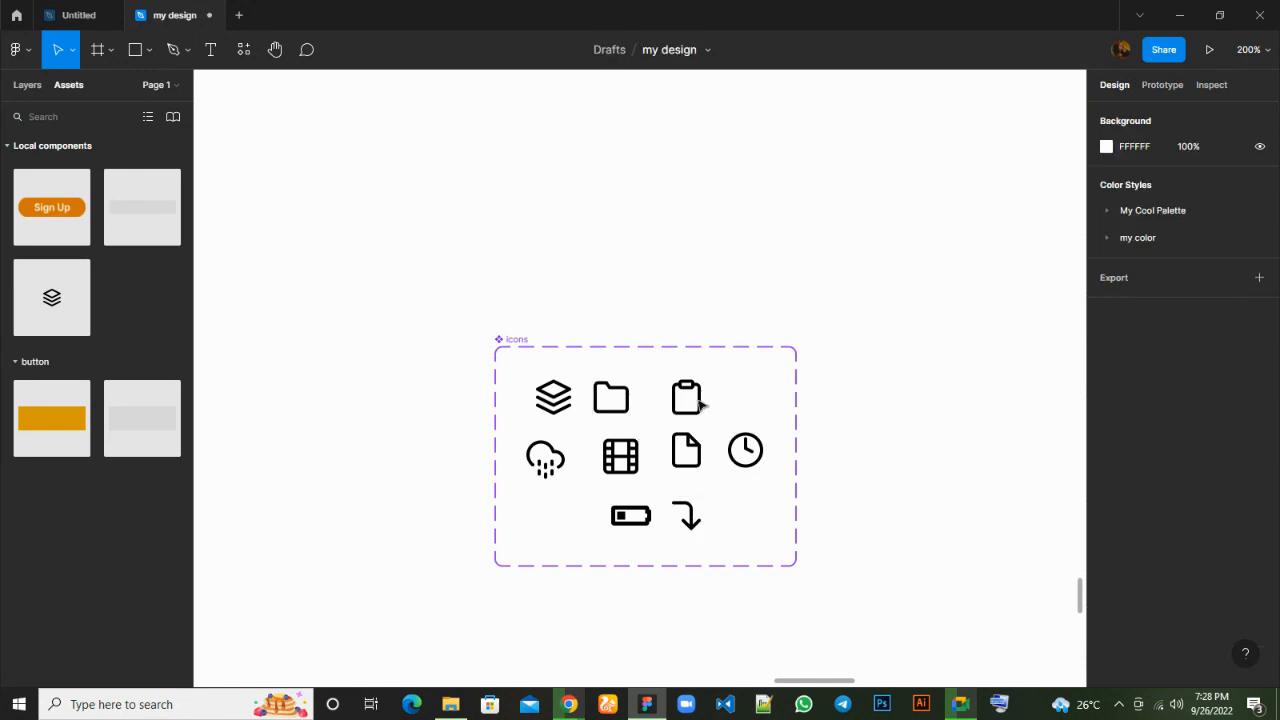
# Insert the charging battery icon with the Feather Icons plugin and close the plugin.
pyautogui.scroll(-2, 883, 376)
pyautogui.scroll(1, 883, 376)
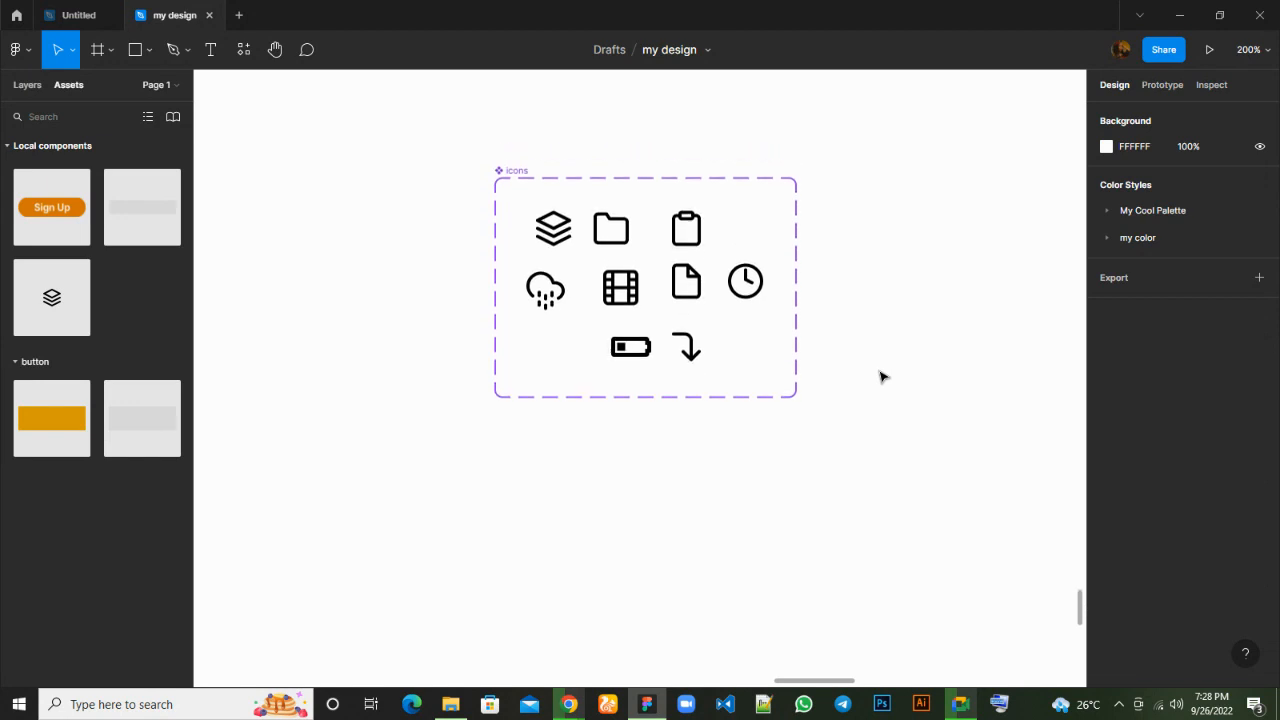
pyautogui.rightClick(581, 465)
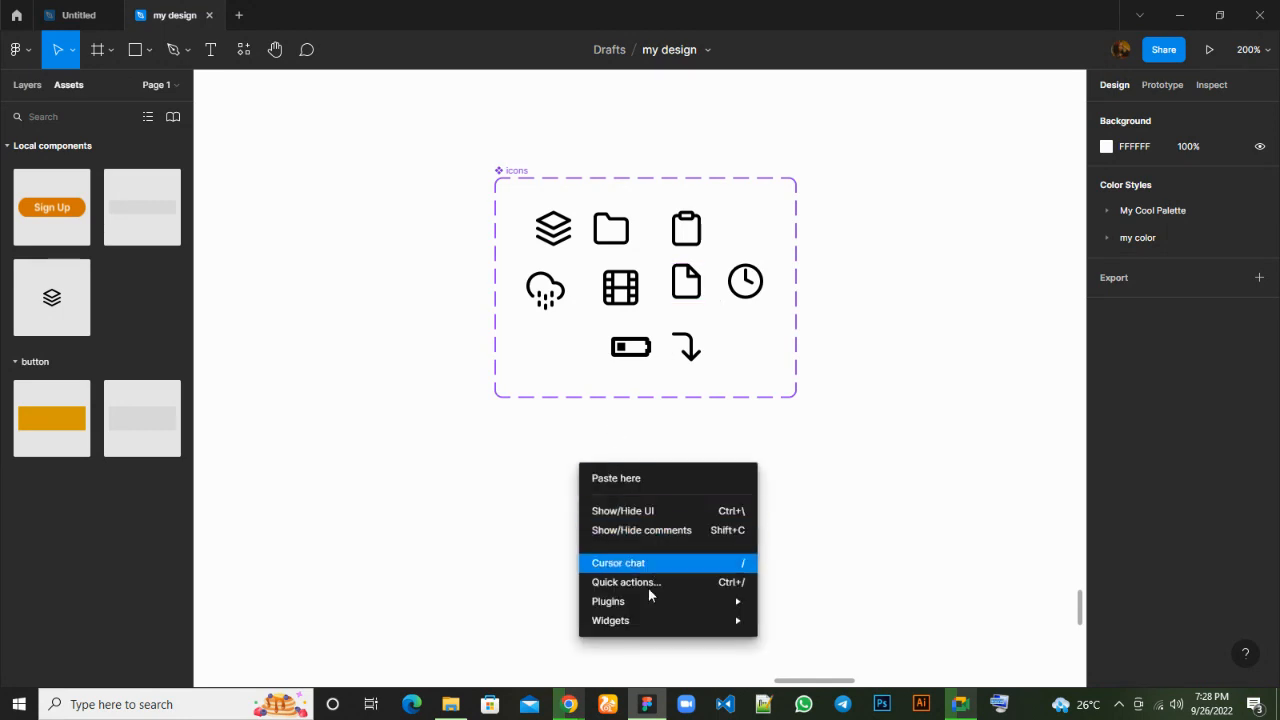
pyautogui.moveTo(646, 601)
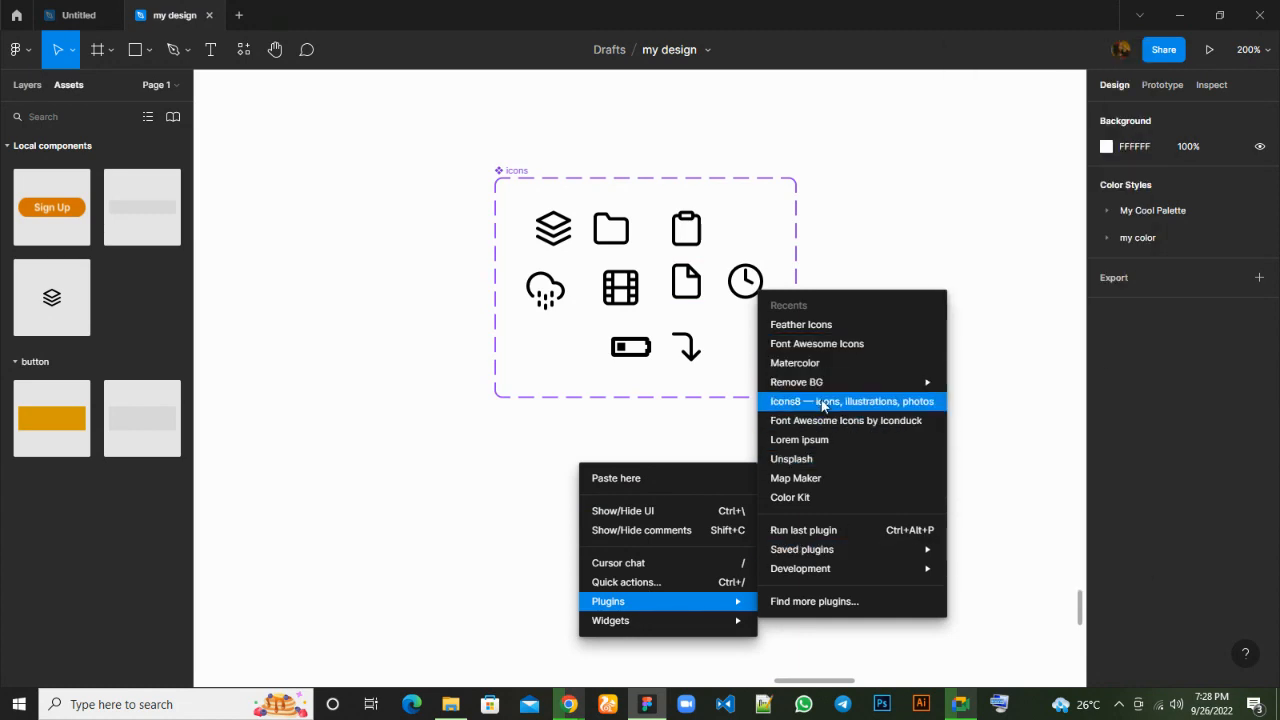
pyautogui.click(824, 327)
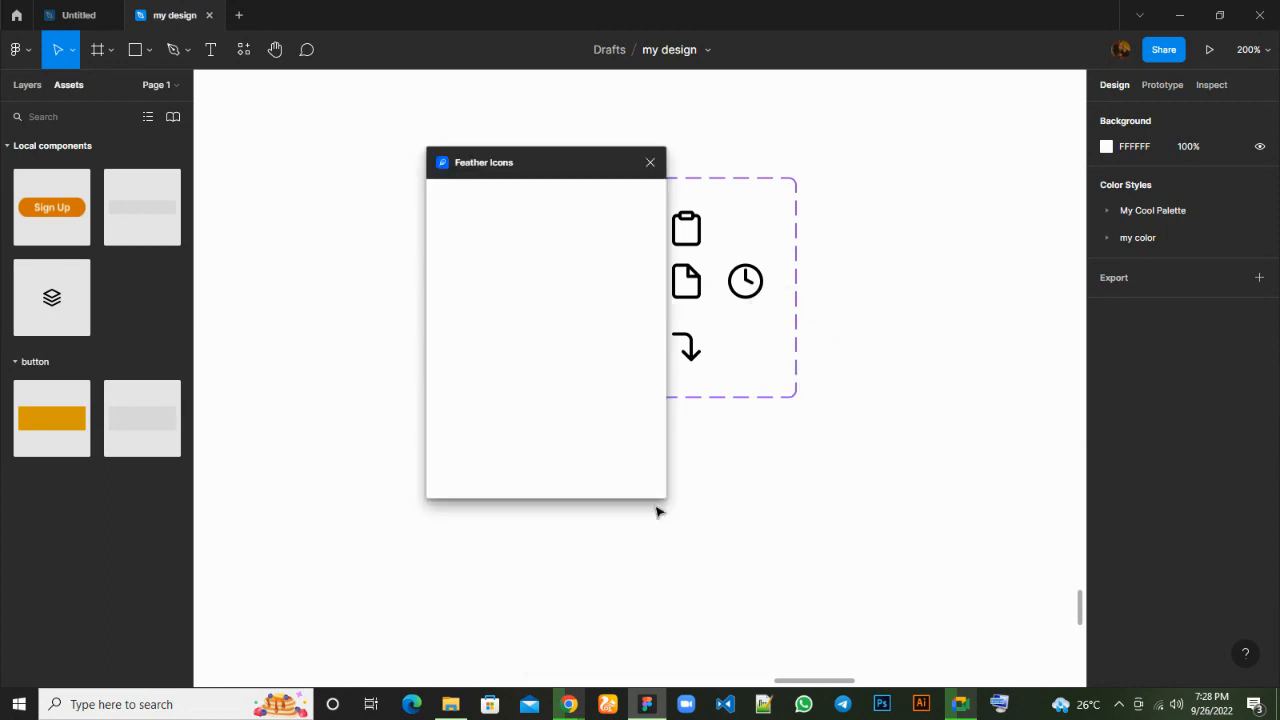
pyautogui.click(588, 377)
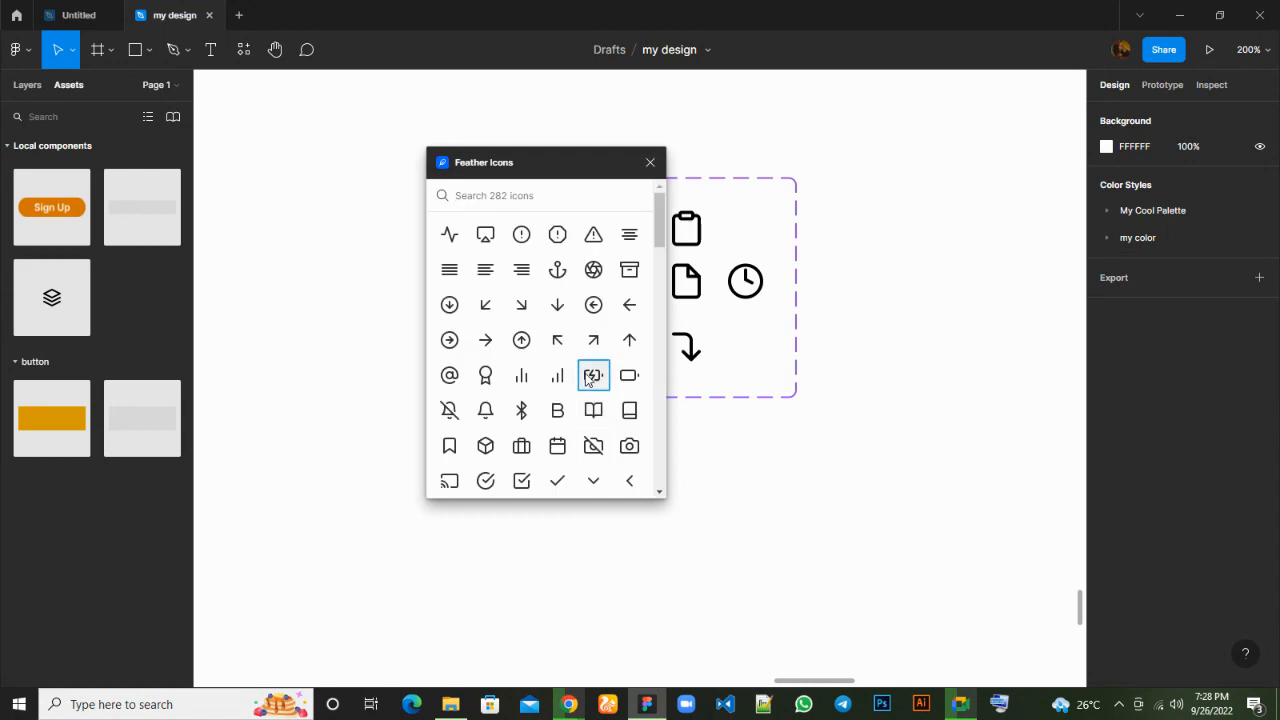
pyautogui.click(651, 163)
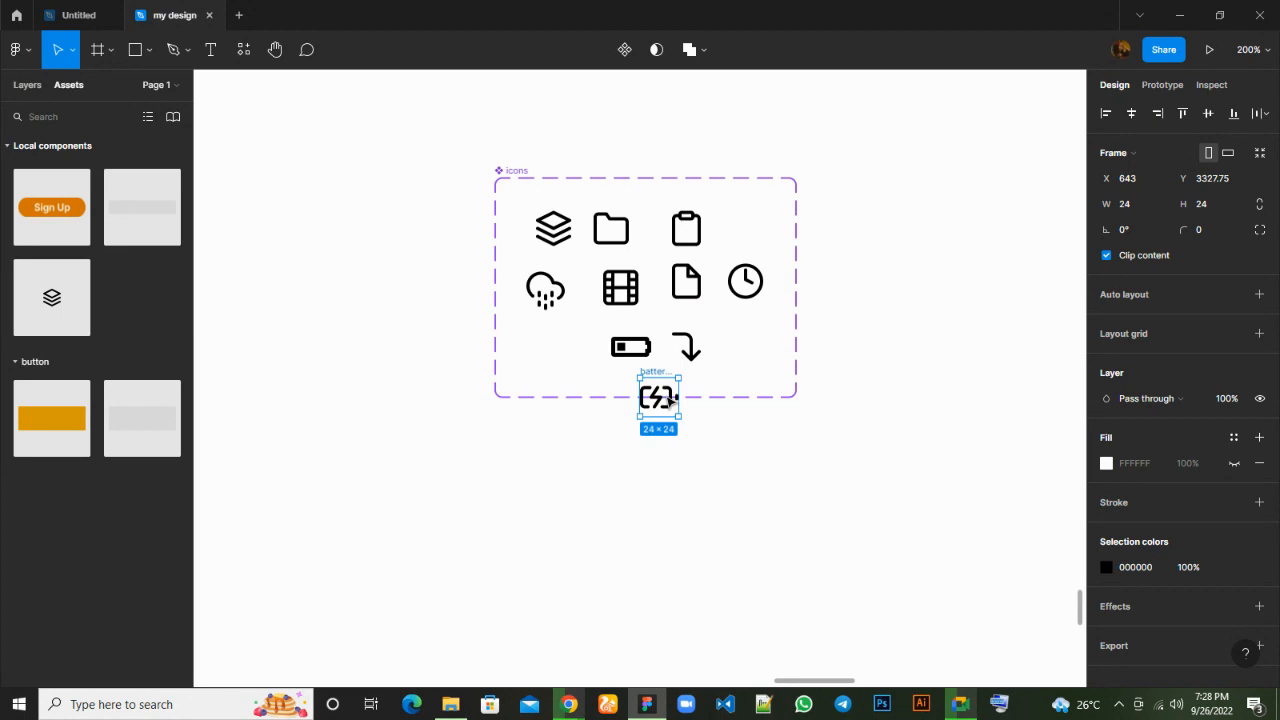
# Convert the battery-charging icon into a component and move it into the icons component set.
pyautogui.click(27, 85)
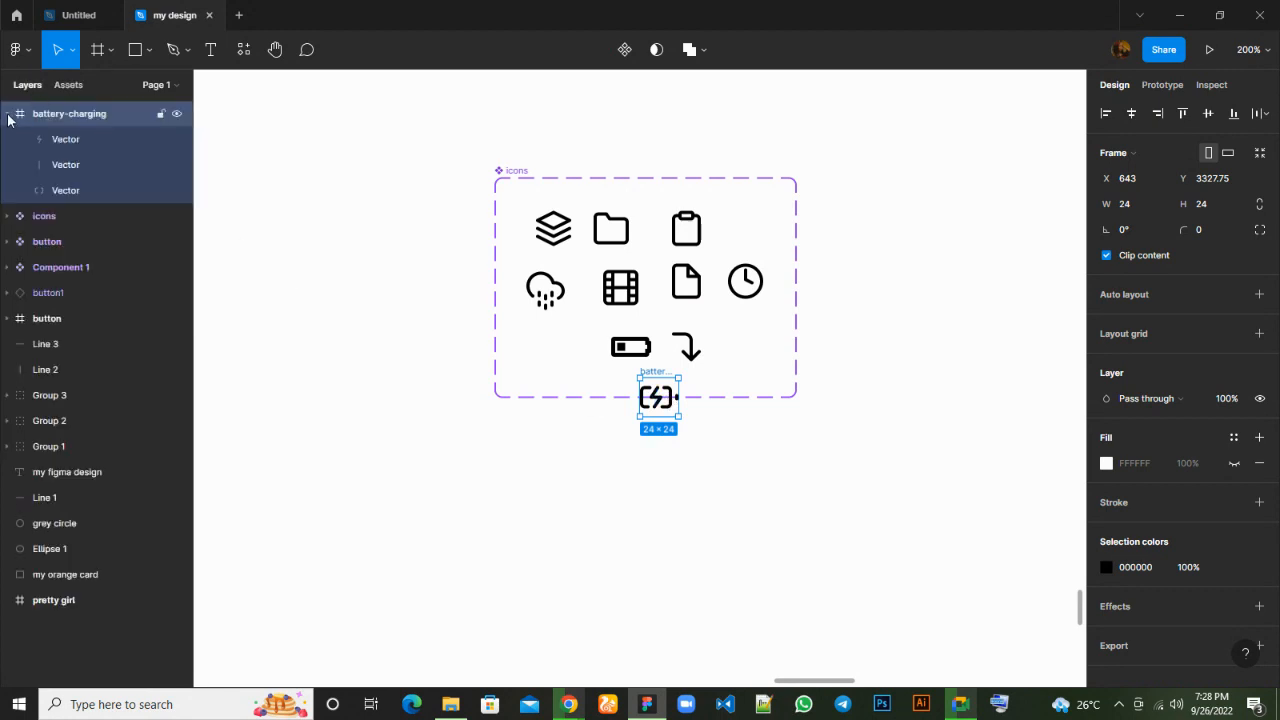
pyautogui.click(7, 114)
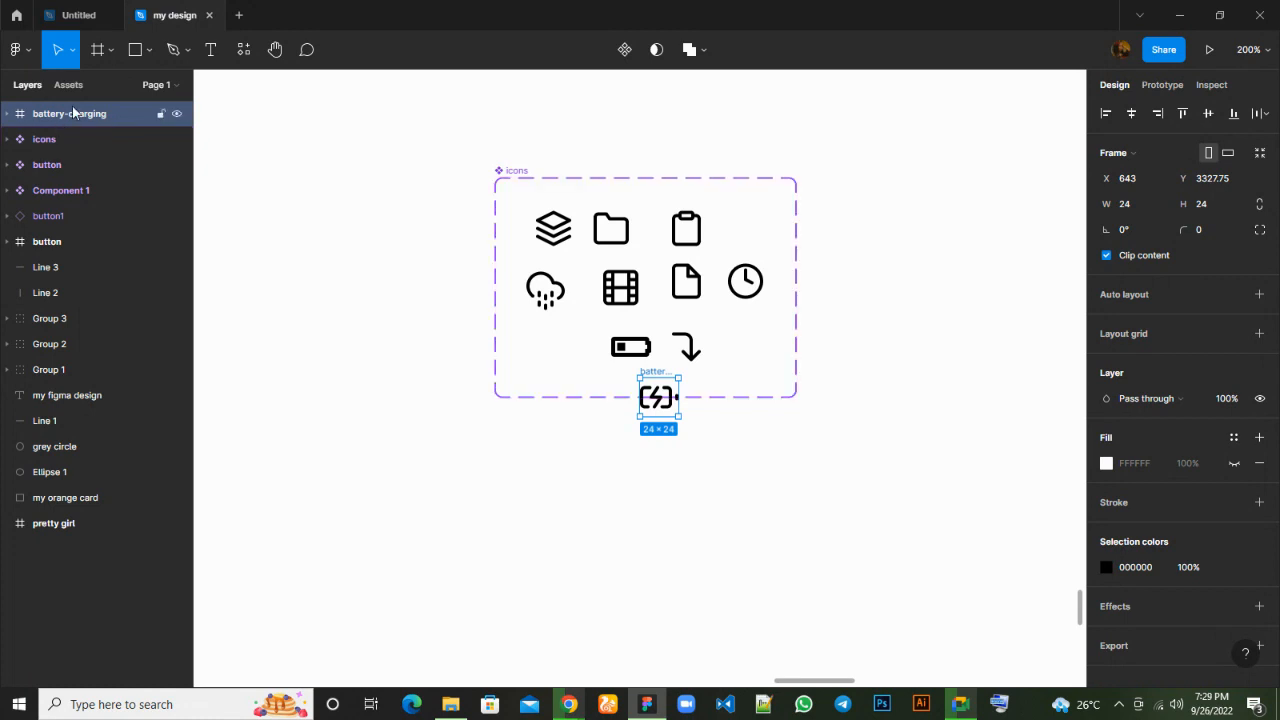
pyautogui.click(627, 53)
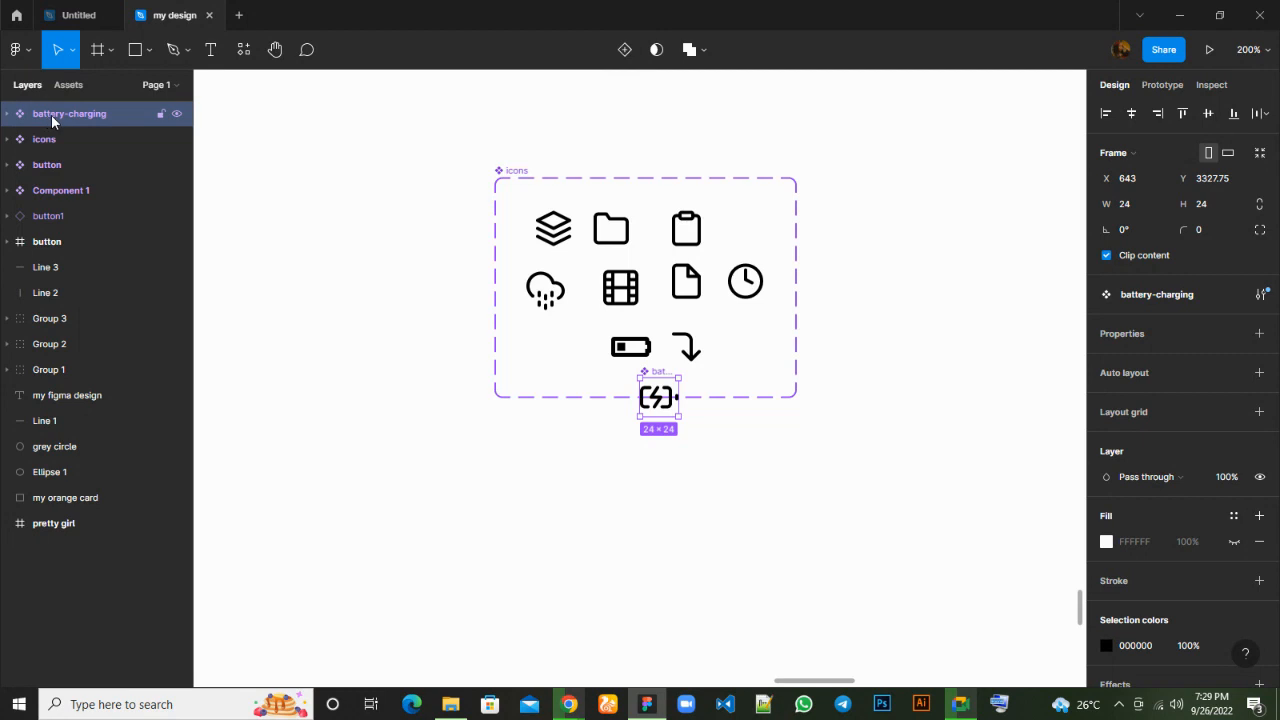
pyautogui.moveTo(51, 118); pyautogui.dragTo(55, 139)
pyautogui.click(89, 320)
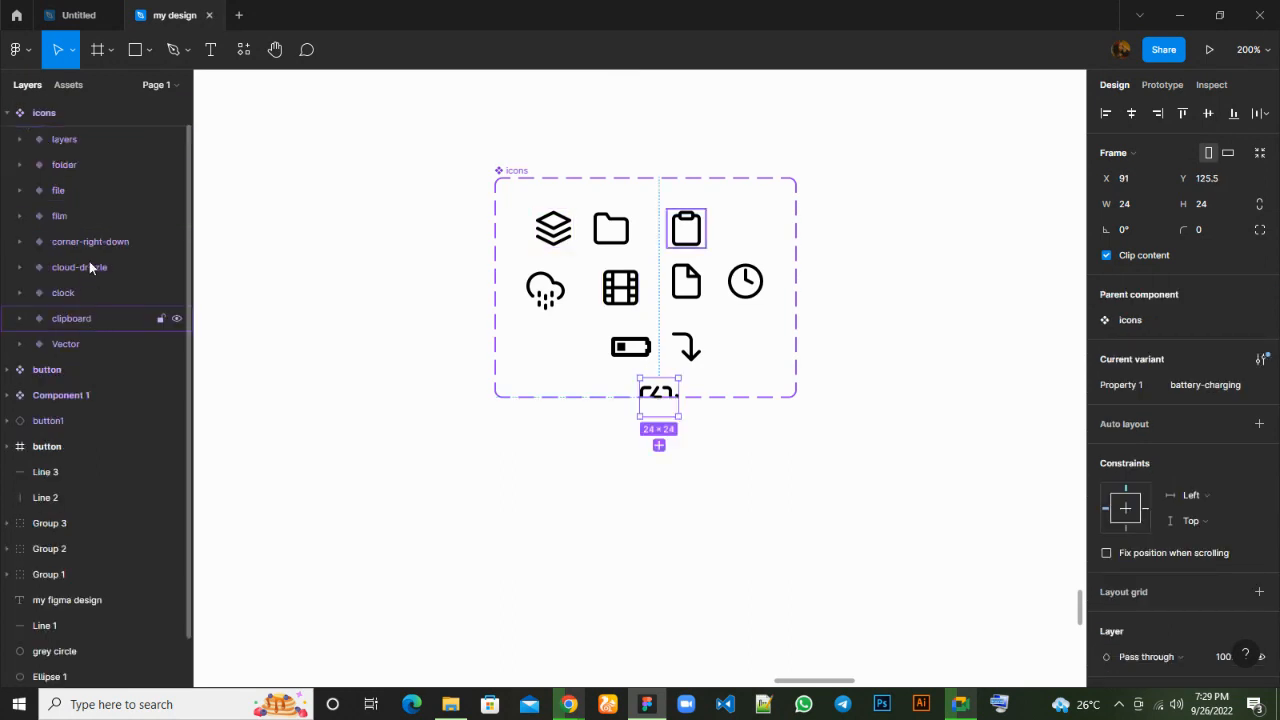
pyautogui.click(93, 233)
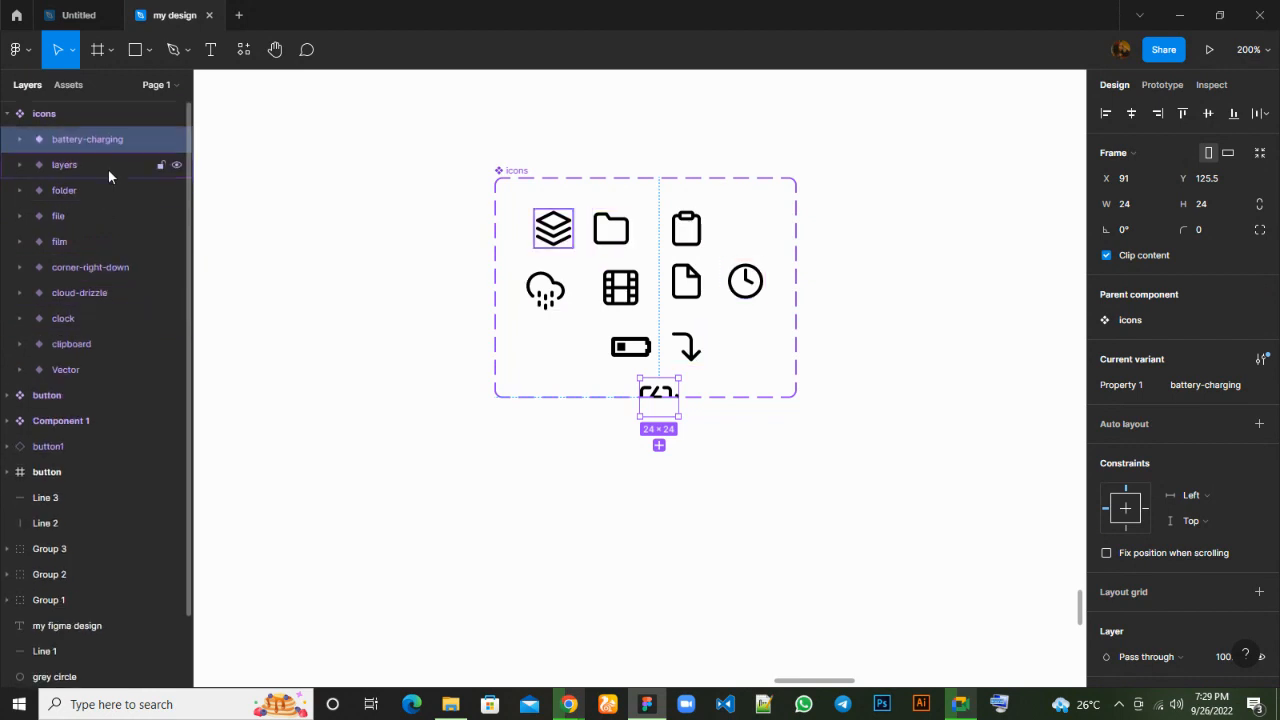
# Position the battery-charging variant beside the low-battery icon inside the icons set and check its Property 1 variant options.
pyautogui.hotkey('ctrl', 'r')
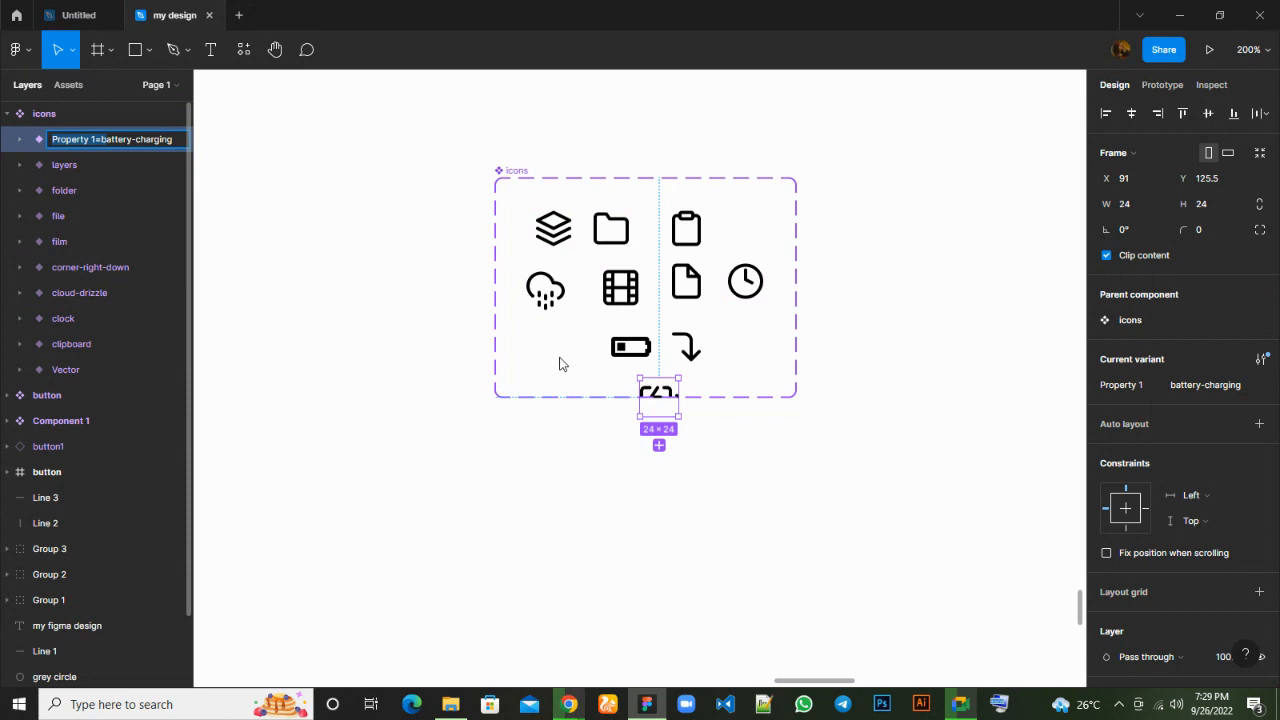
pyautogui.moveTo(657, 391); pyautogui.dragTo(556, 346)
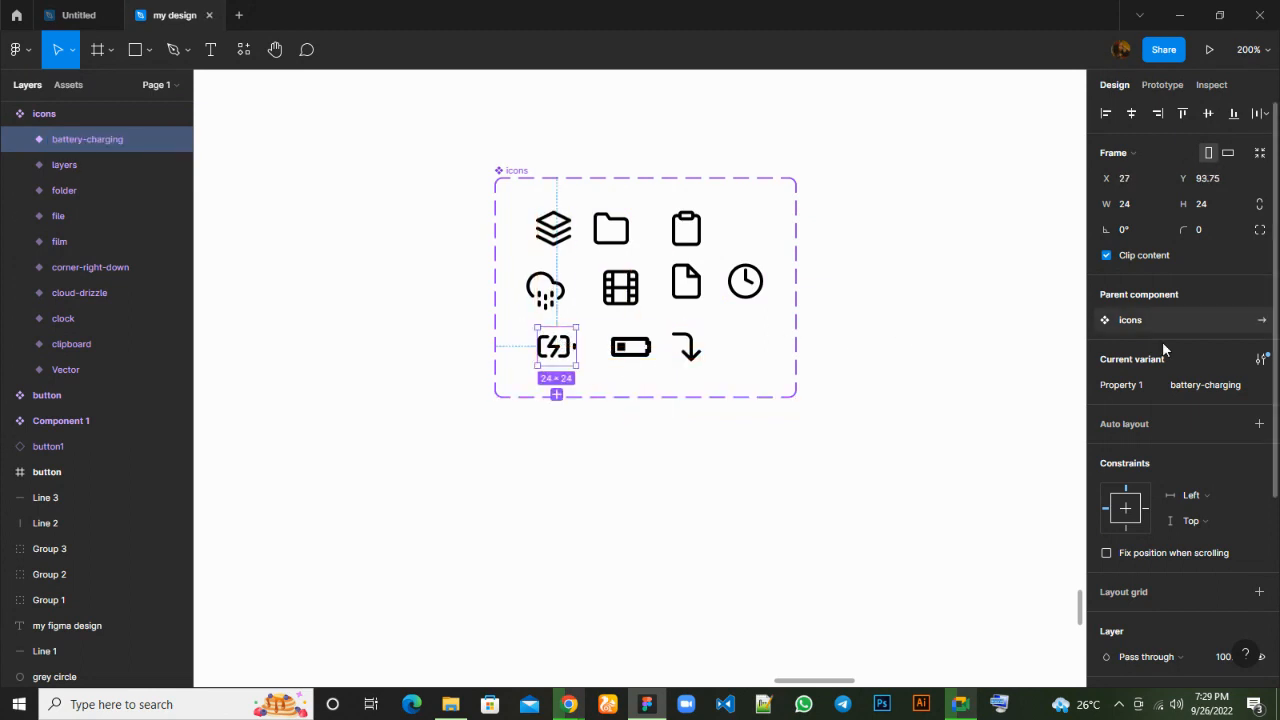
pyautogui.click(1253, 387)
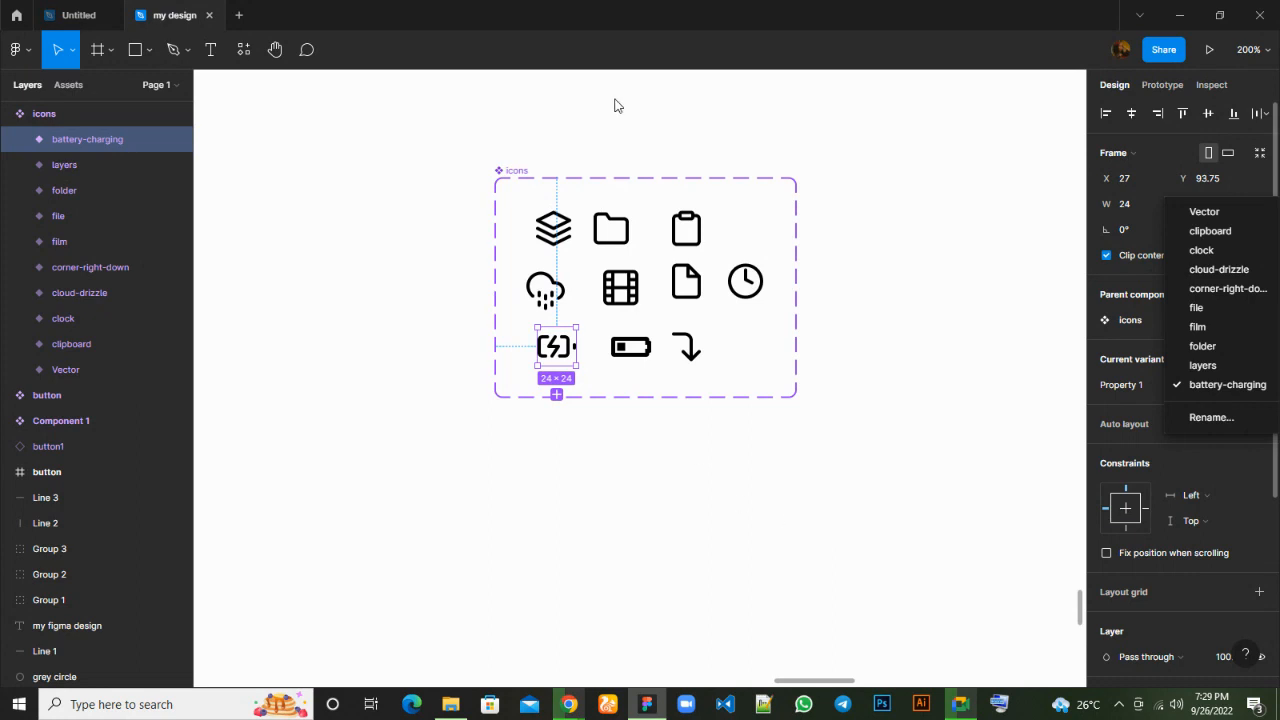
pyautogui.click(15, 118)
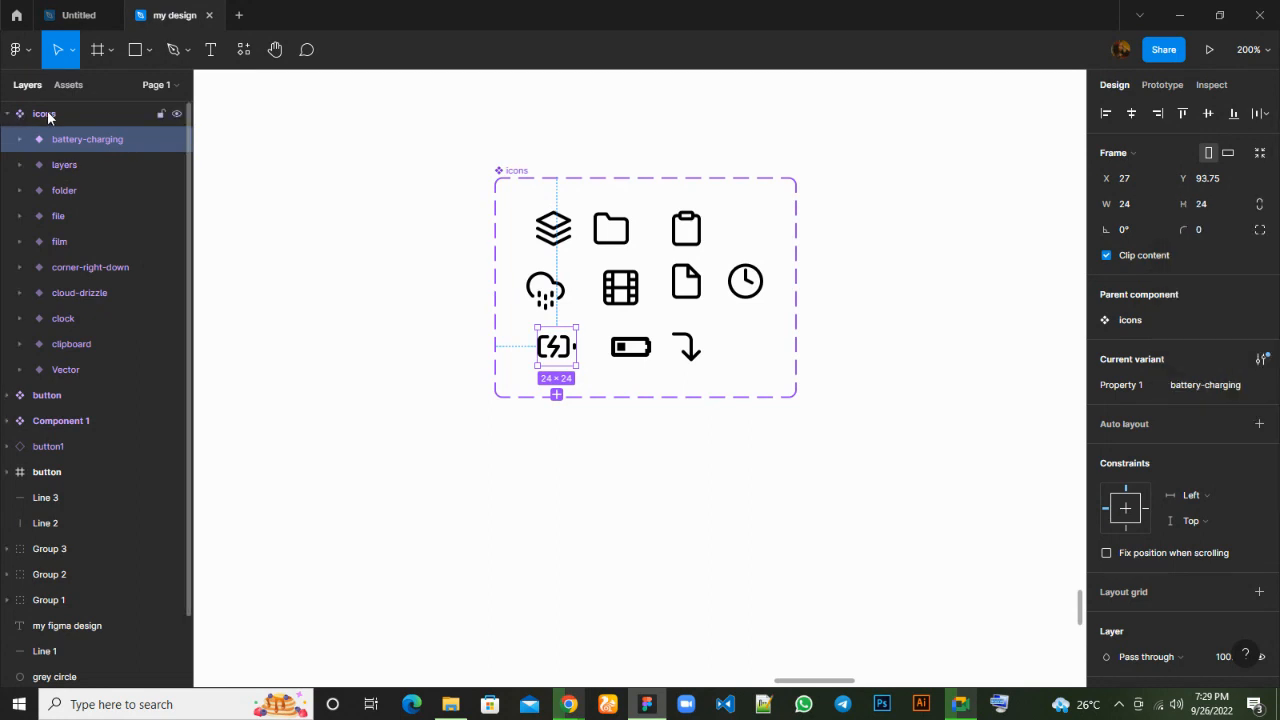
pyautogui.click(8, 114)
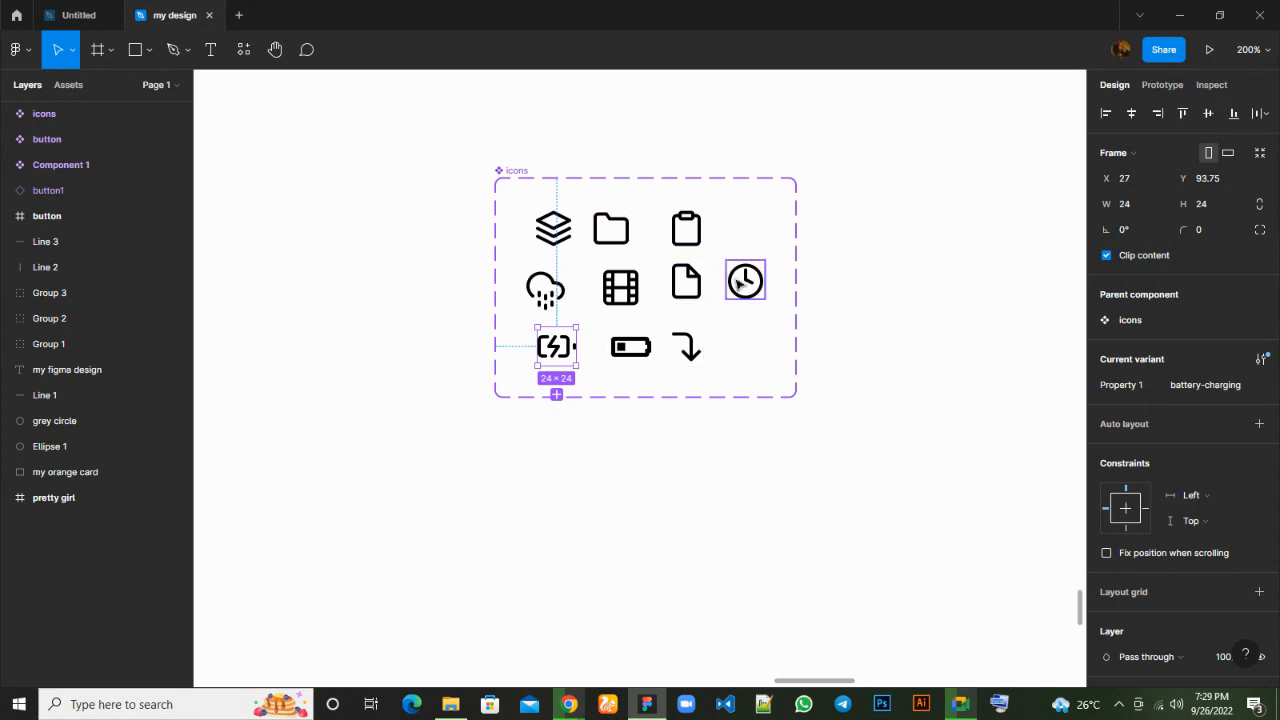
# Draw a rectangle about 47 × 44 on an empty canvas area beside the icons component set.
pyautogui.hscroll(-5, 740, 283)
pyautogui.hscroll(12, 737, 285)
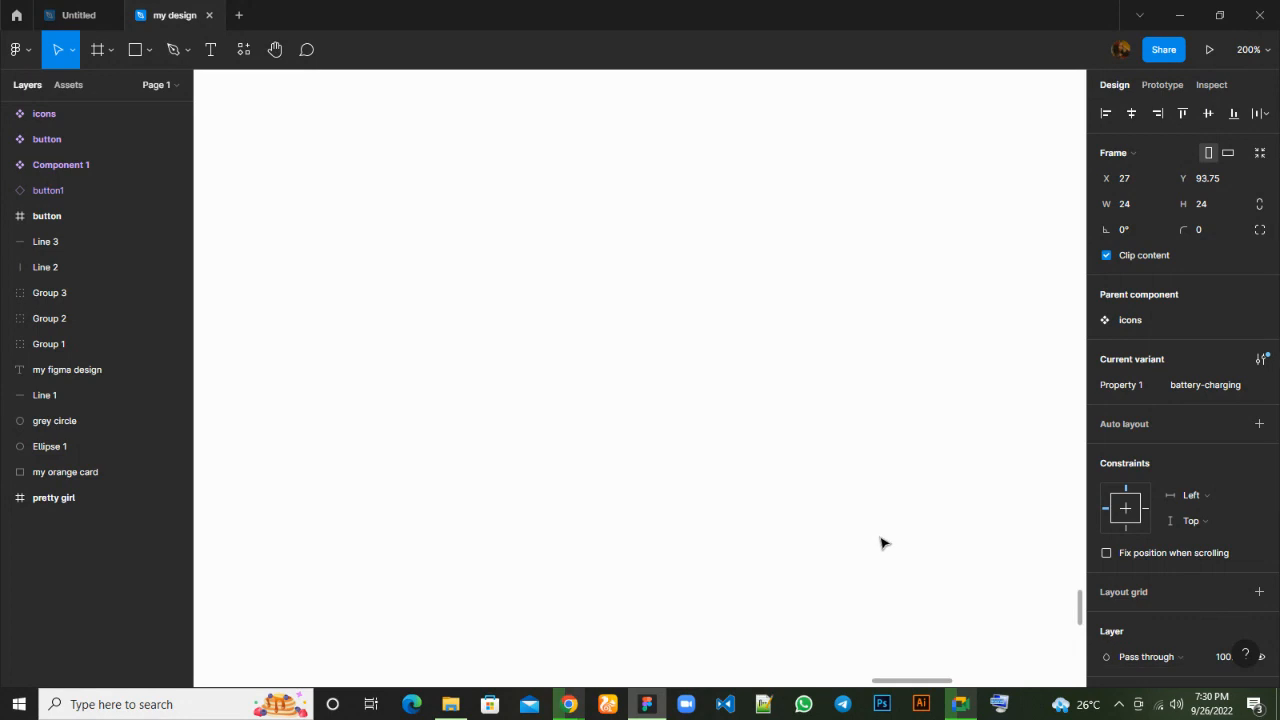
pyautogui.click(137, 50)
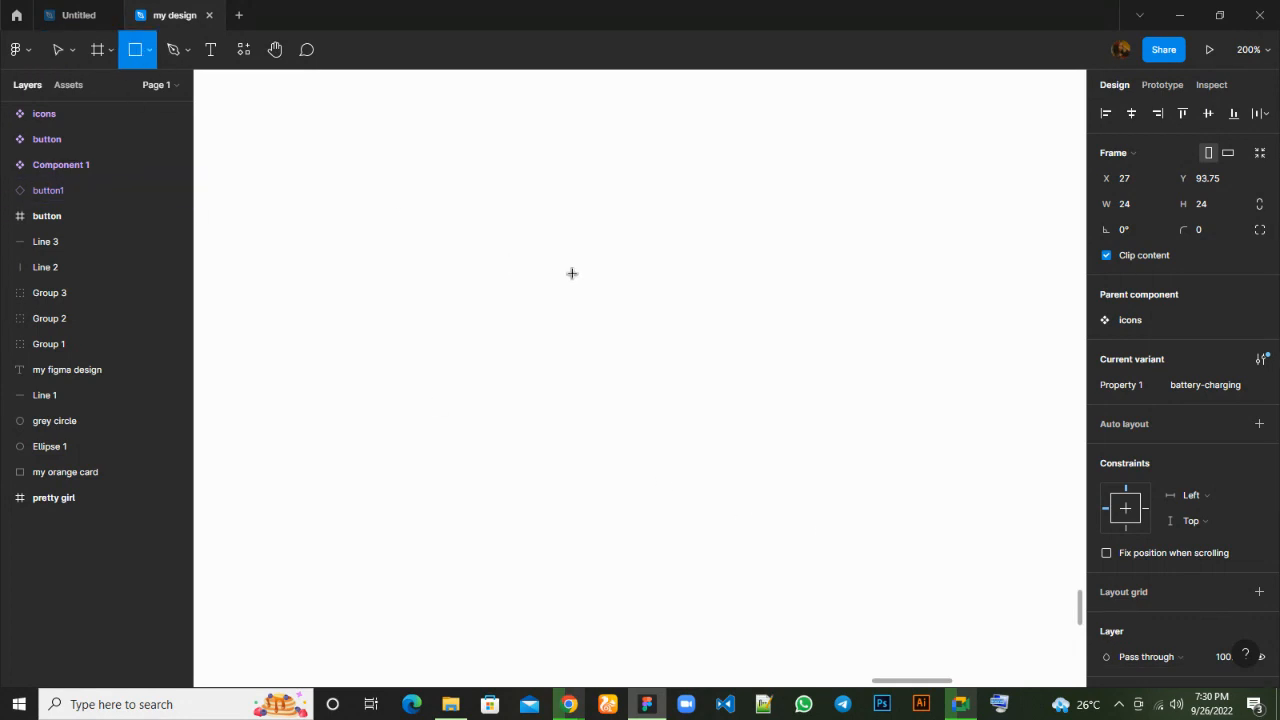
pyautogui.moveTo(572, 272); pyautogui.dragTo(648, 344)
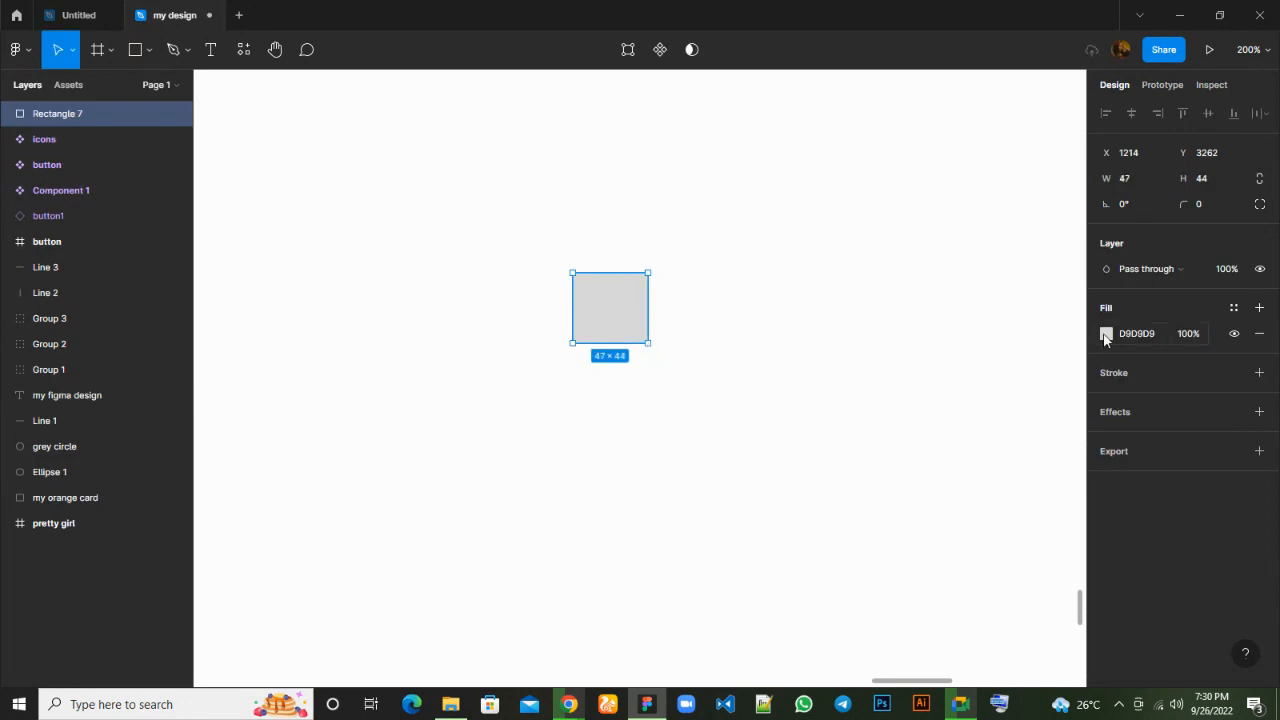
# Recolour the new rectangle with a single solid green fill, 1FB925.
pyautogui.click(1106, 335)
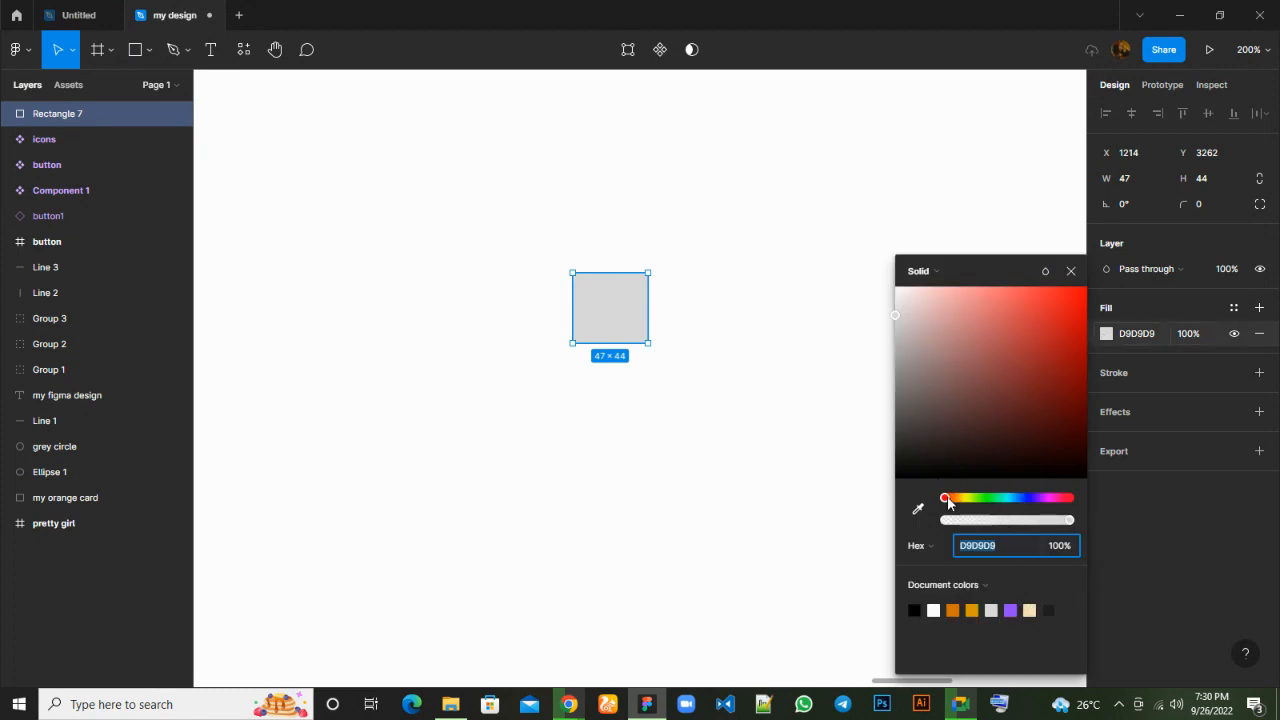
pyautogui.moveTo(950, 503); pyautogui.dragTo(990, 504)
pyautogui.moveTo(1017, 370); pyautogui.dragTo(1055, 343)
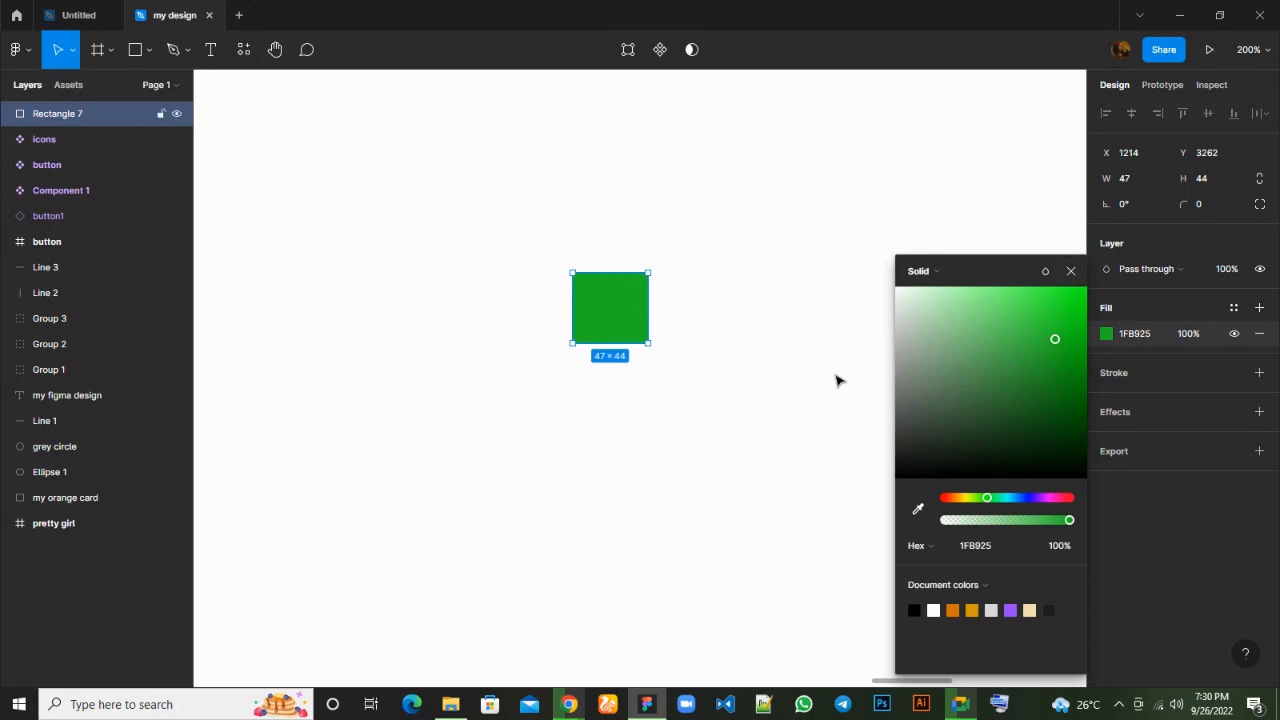
pyautogui.click(1070, 272)
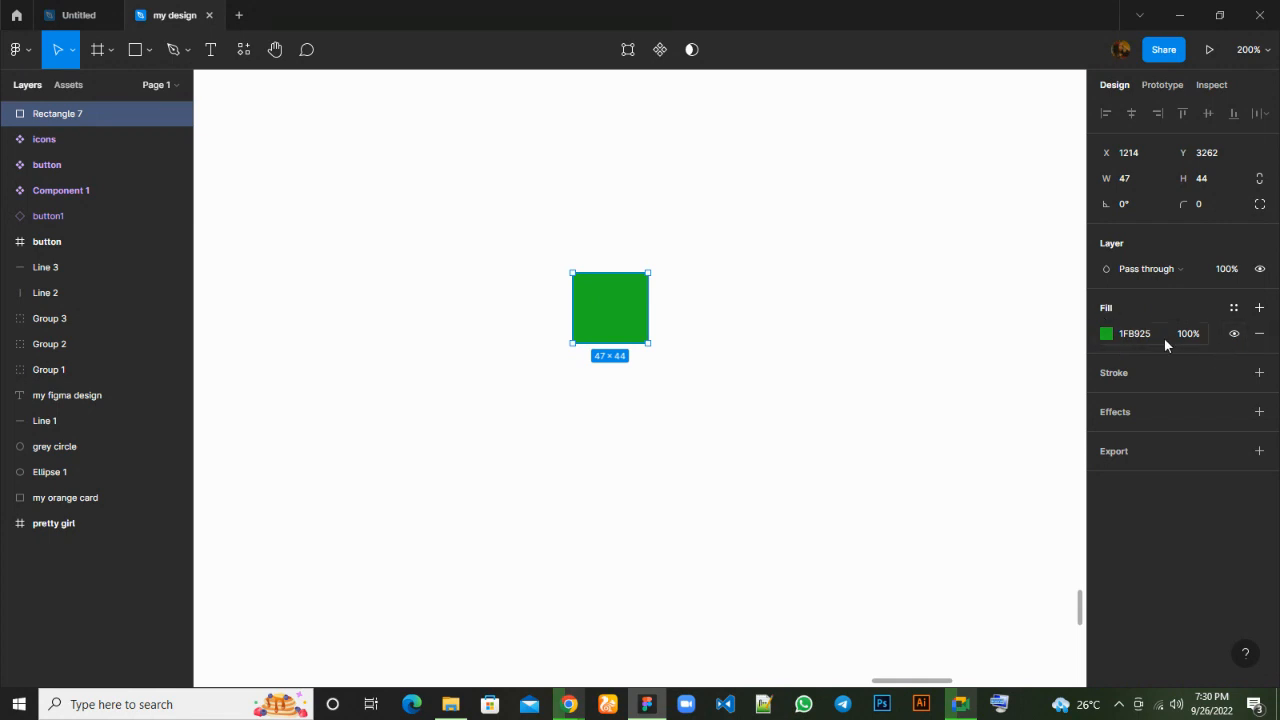
pyautogui.click(1260, 309)
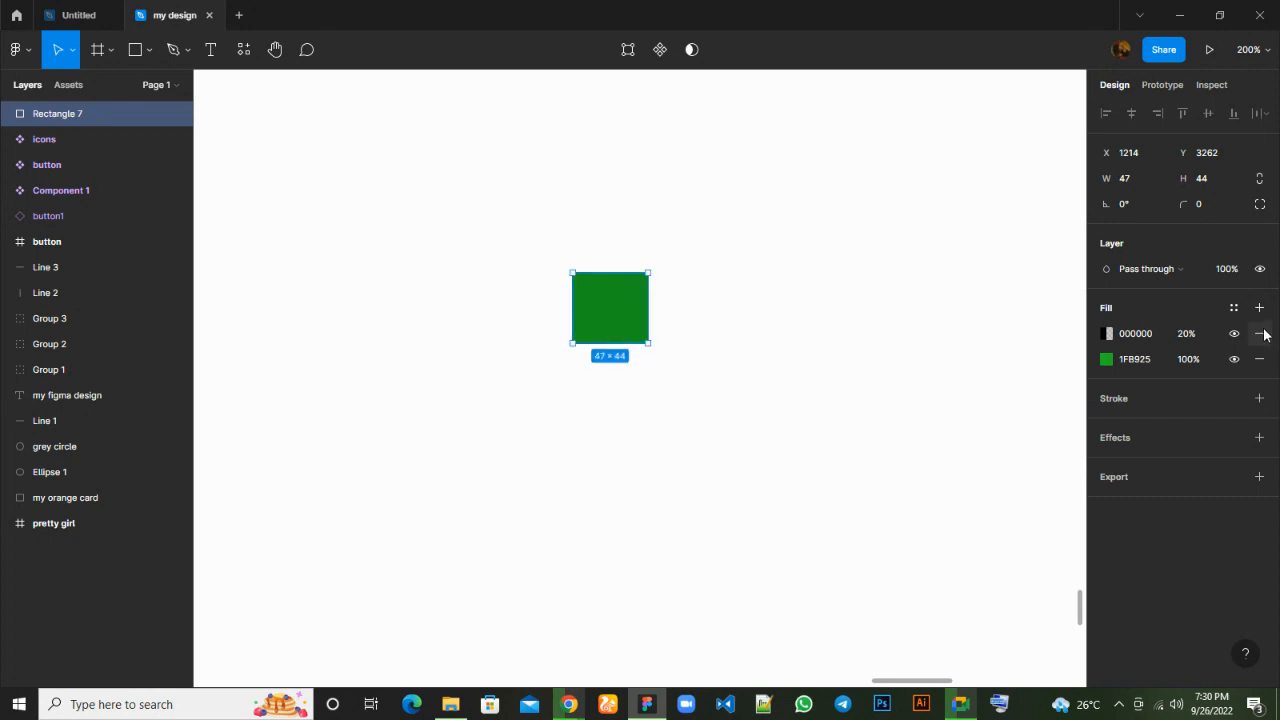
pyautogui.click(1265, 335)
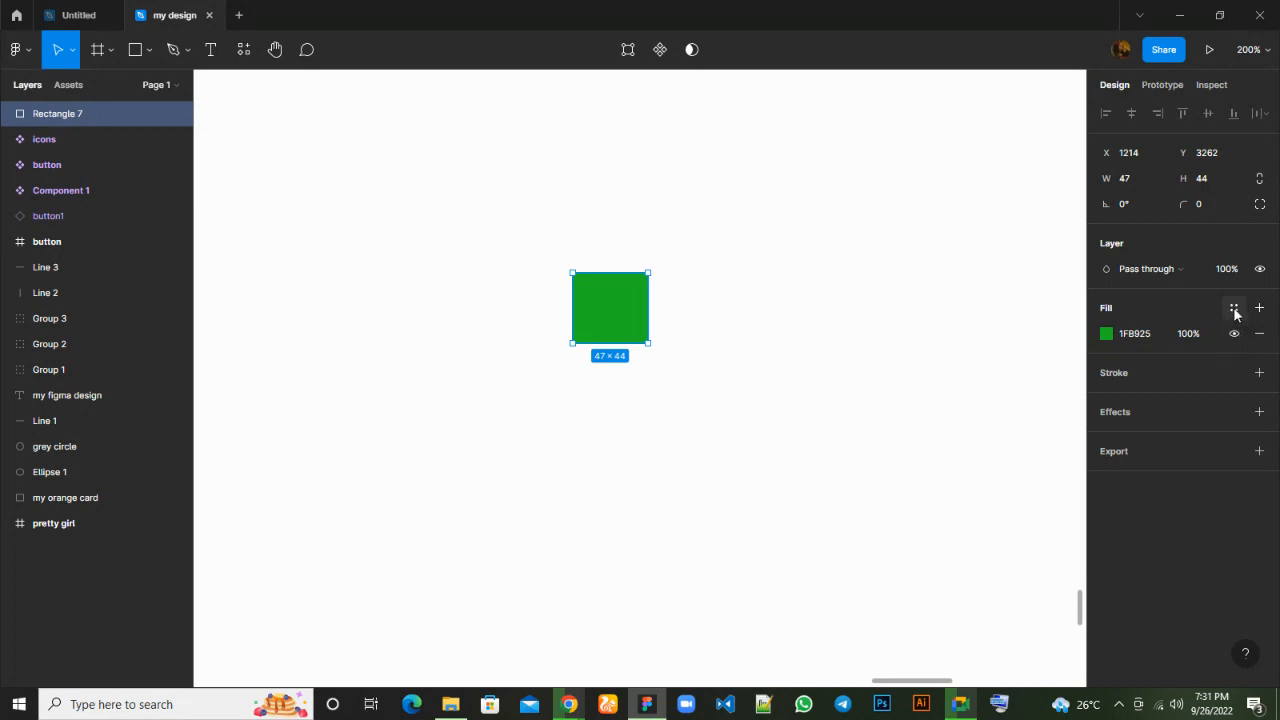
# Save the rectangle's green fill as a new color style named primary green.
pyautogui.click(1234, 309)
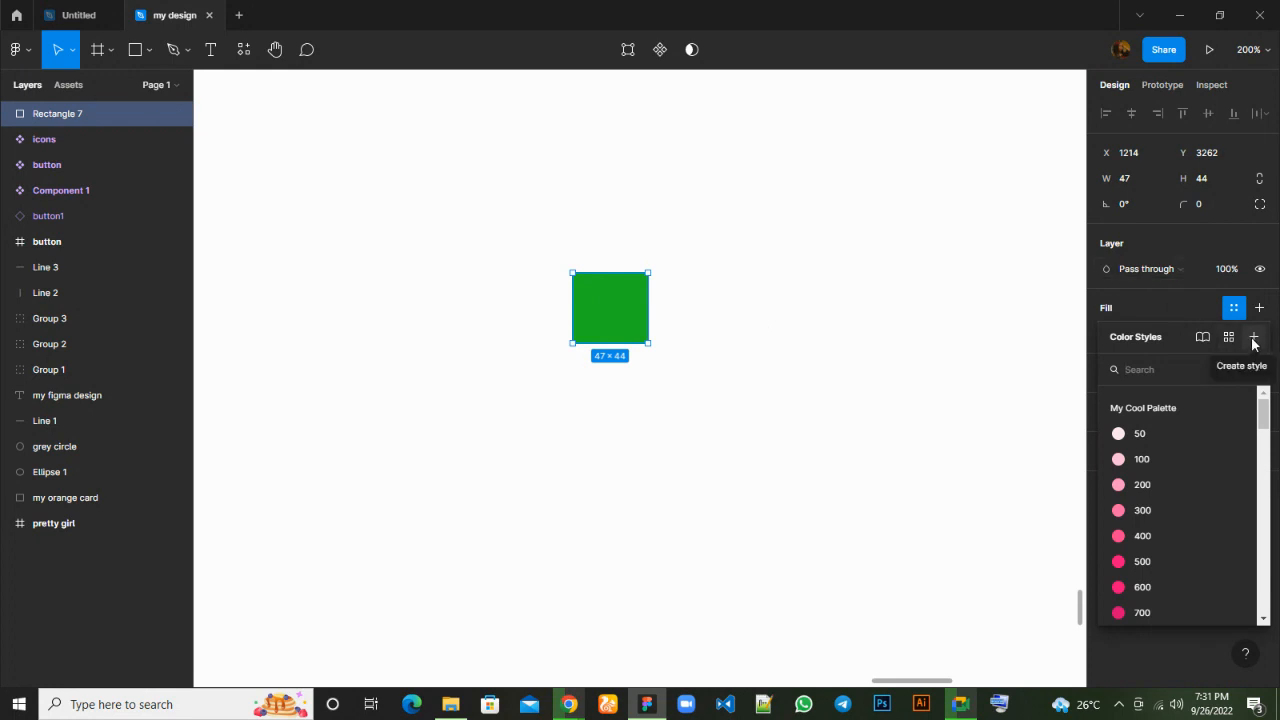
pyautogui.click(1254, 342)
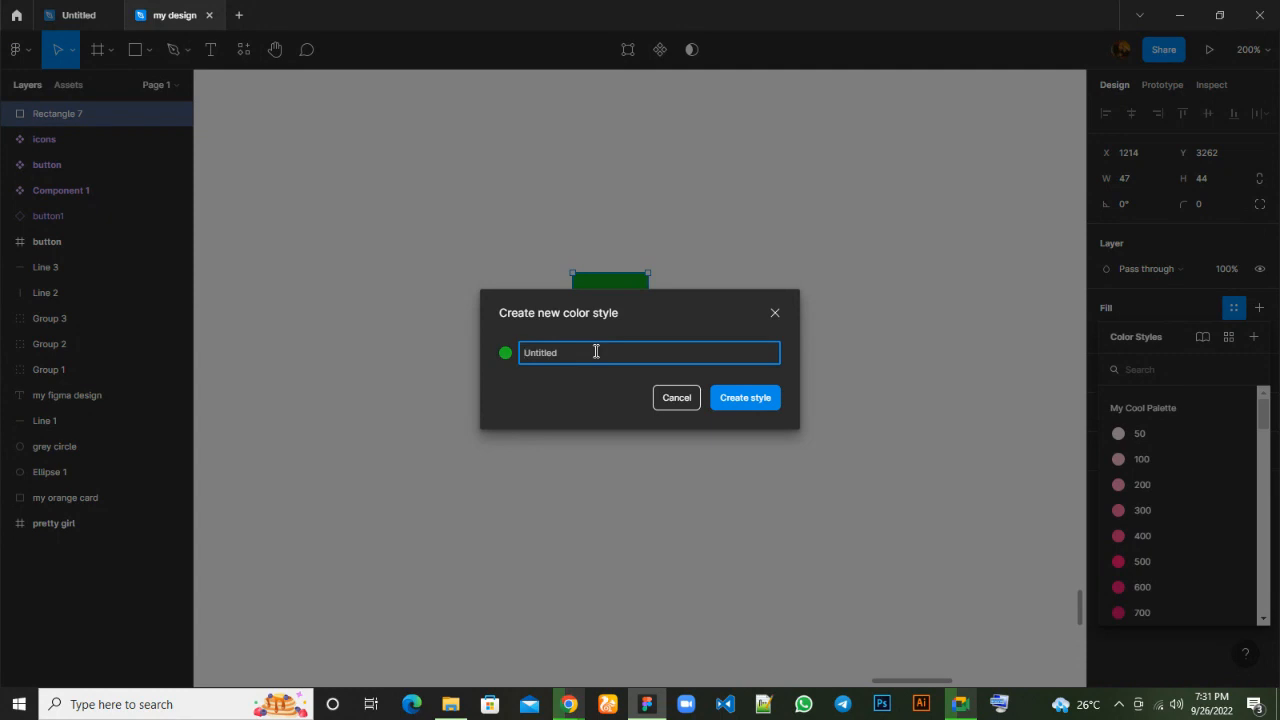
pyautogui.write('primary green')
pyautogui.click(746, 398)
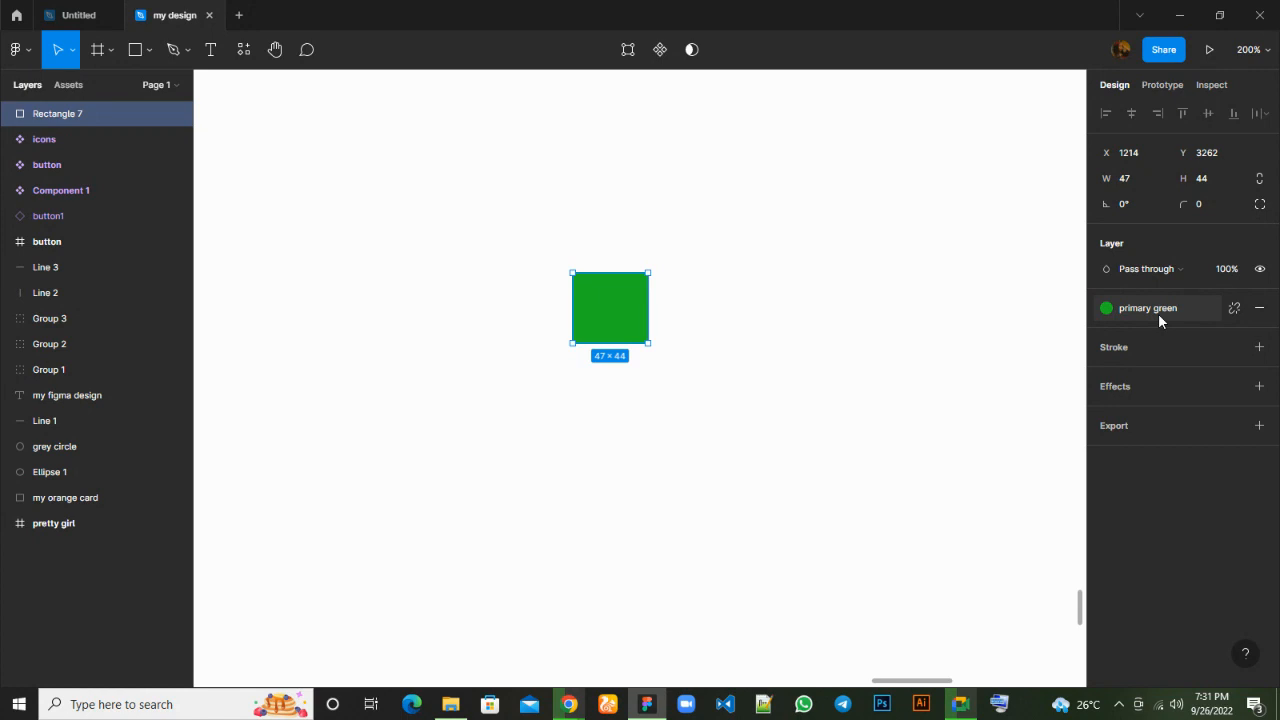
# Examine the color styles available for the rectangle's fill and those listed for the whole file.
pyautogui.click(1107, 310)
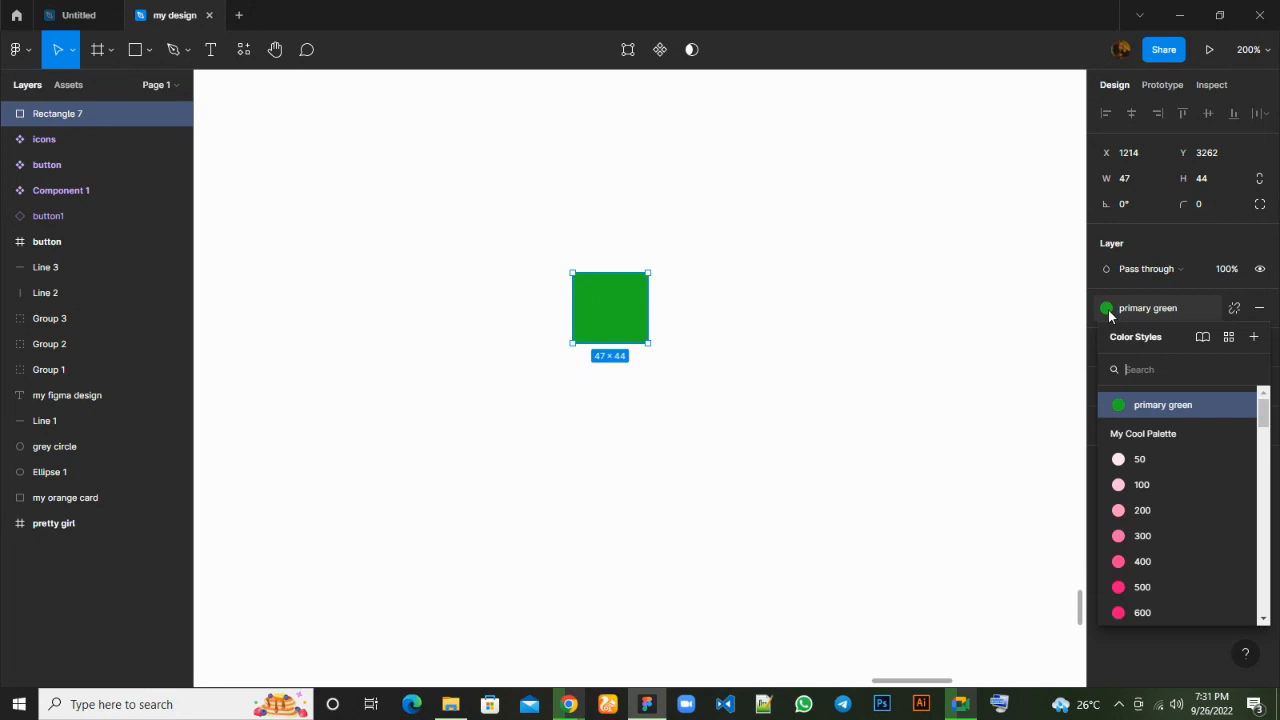
pyautogui.scroll(-1, 1170, 412)
pyautogui.scroll(1, 1169, 410)
pyautogui.scroll(-2, 1164, 406)
pyautogui.scroll(2, 1164, 405)
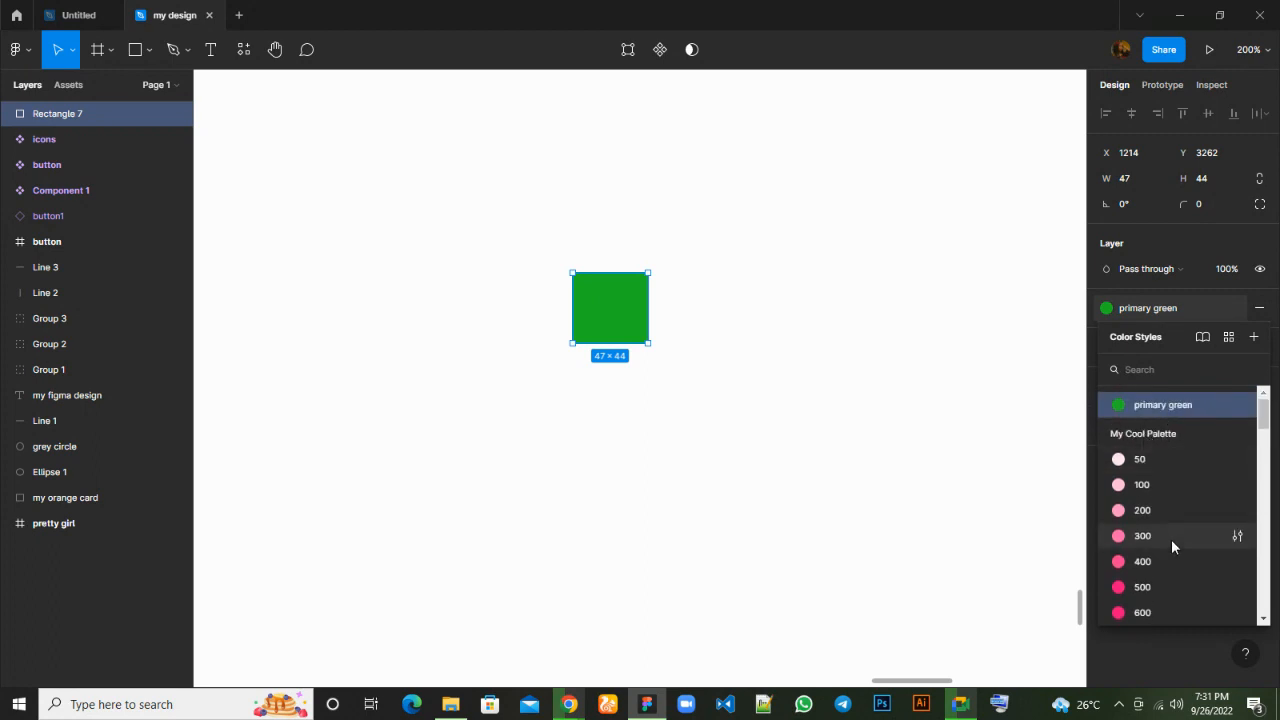
pyautogui.scroll(-10, 1171, 539)
pyautogui.scroll(-12, 1171, 545)
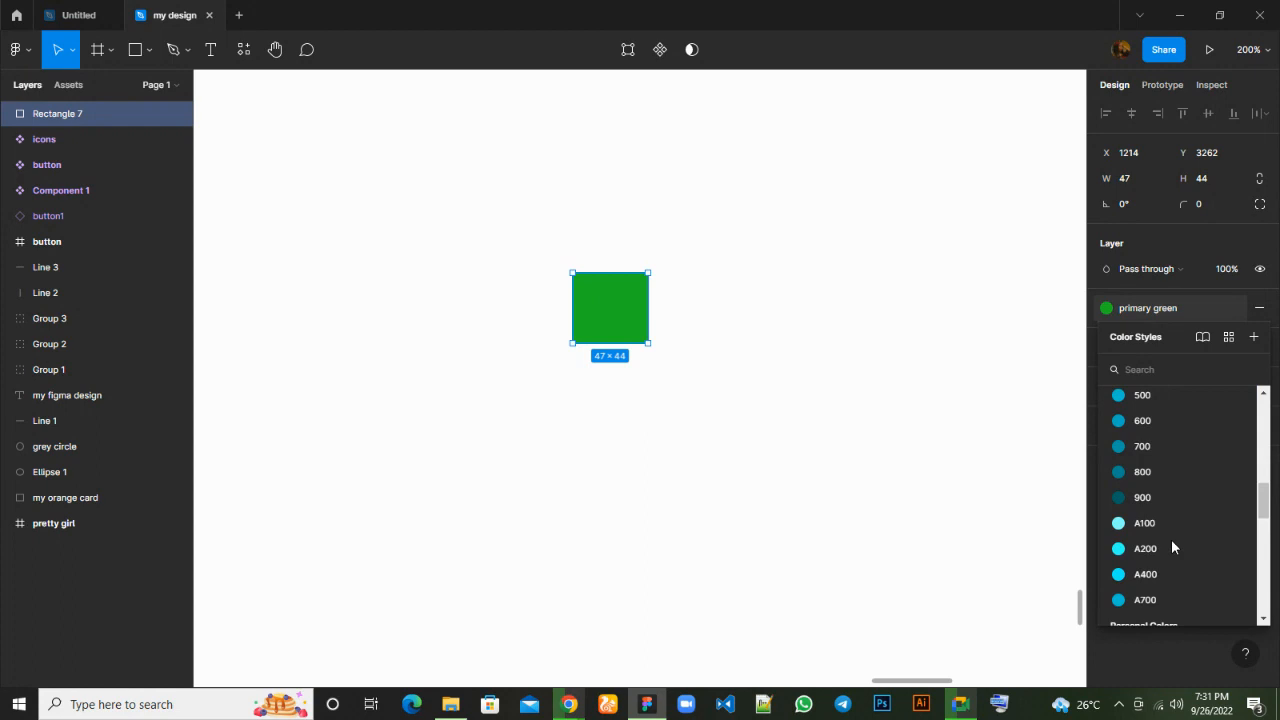
pyautogui.scroll(-5, 1172, 547)
pyautogui.scroll(20, 1172, 547)
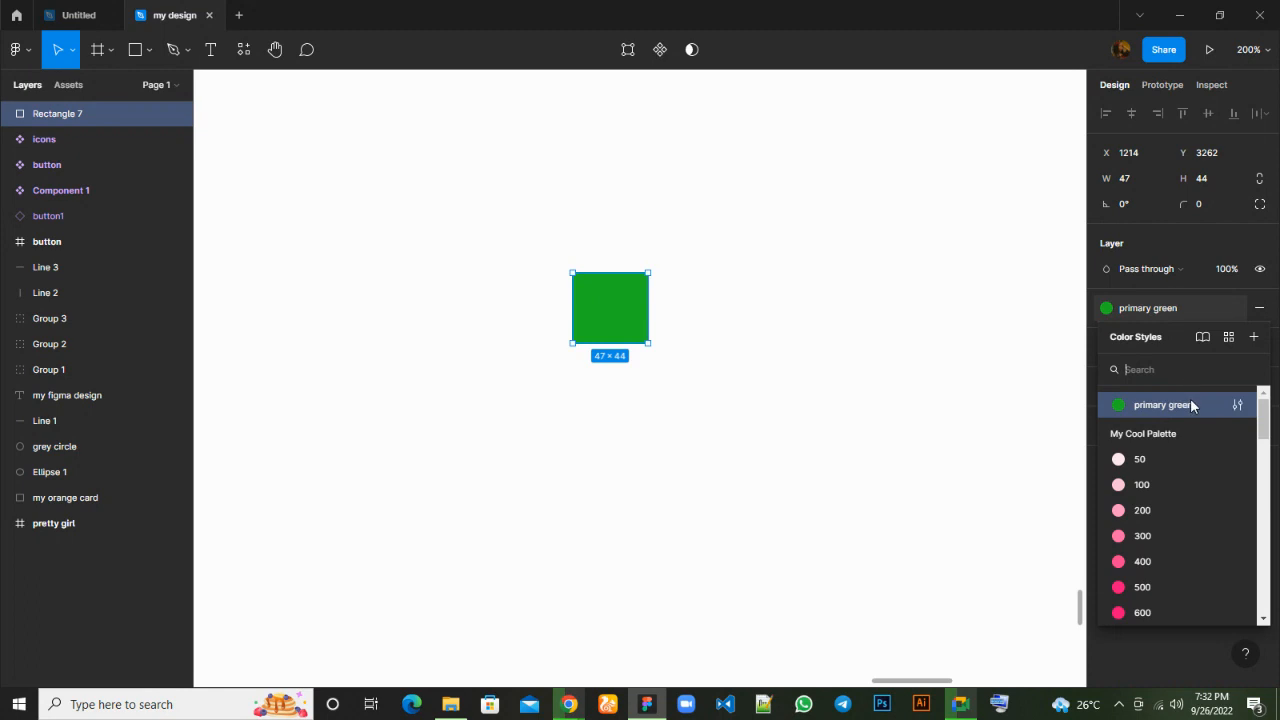
pyautogui.click(993, 304)
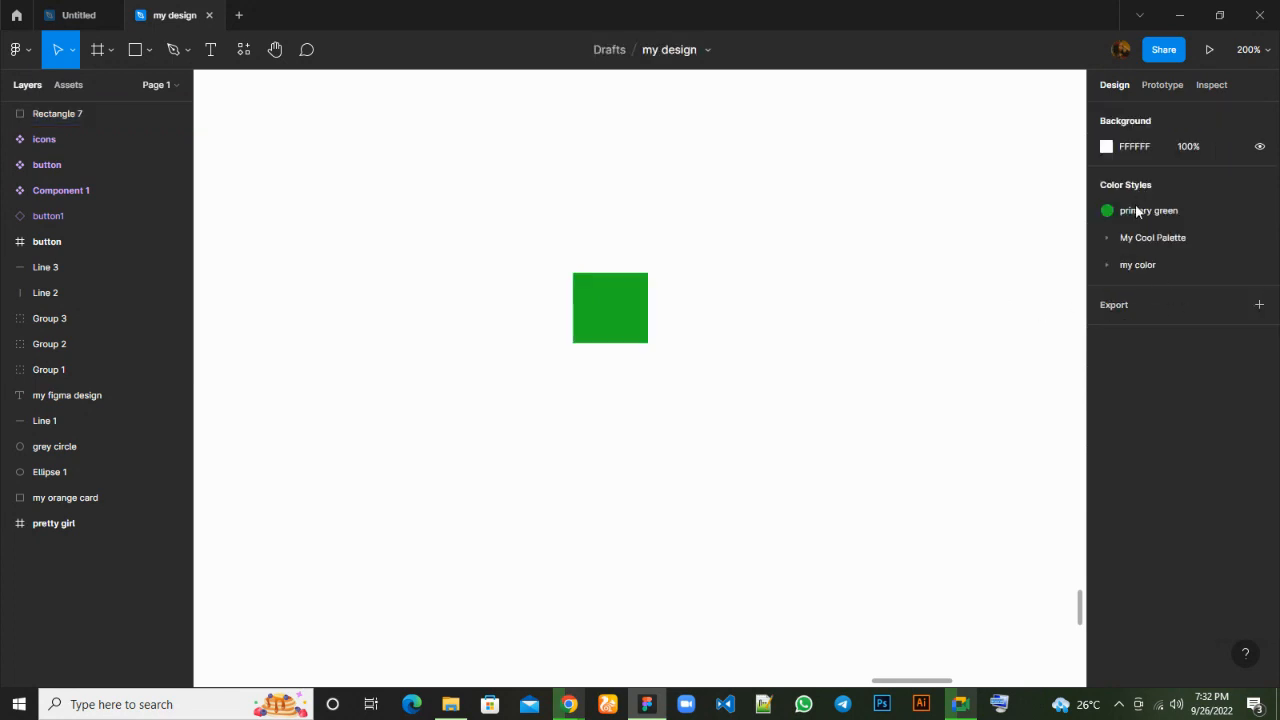
pyautogui.click(593, 327)
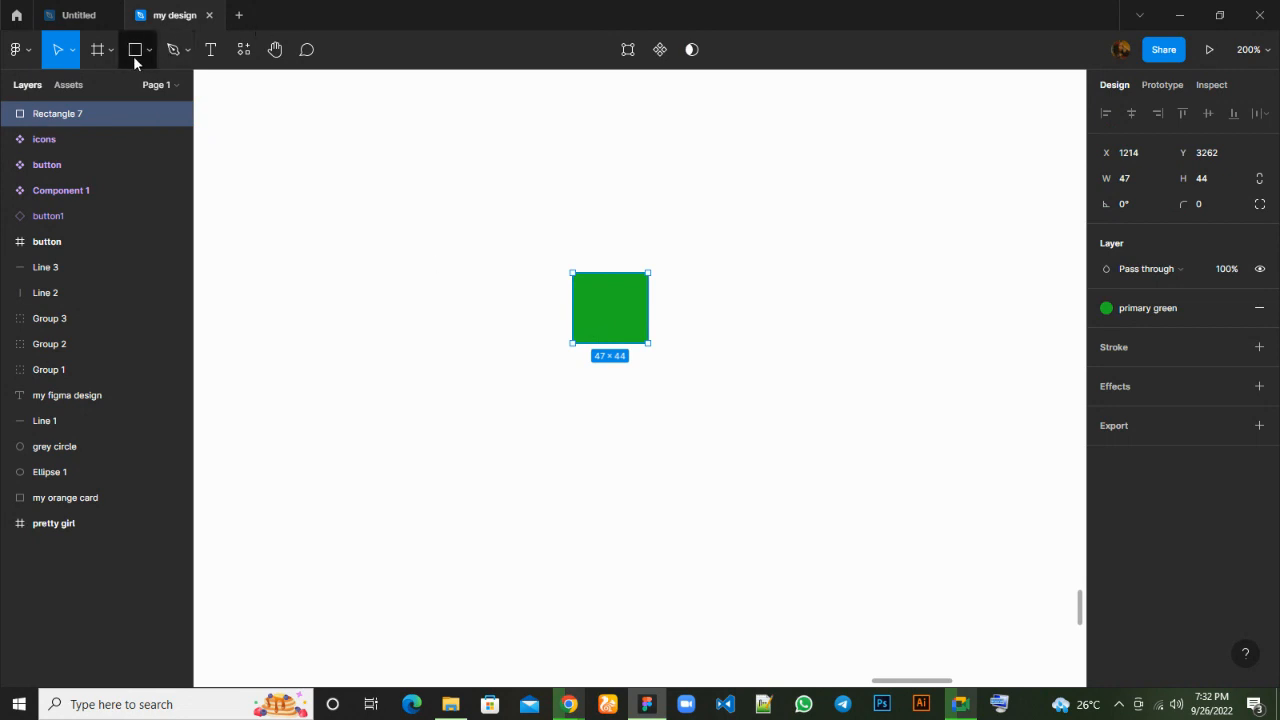
# Draw an ellipse about 113 × 93 above and beside the green rectangle.
pyautogui.click(136, 56)
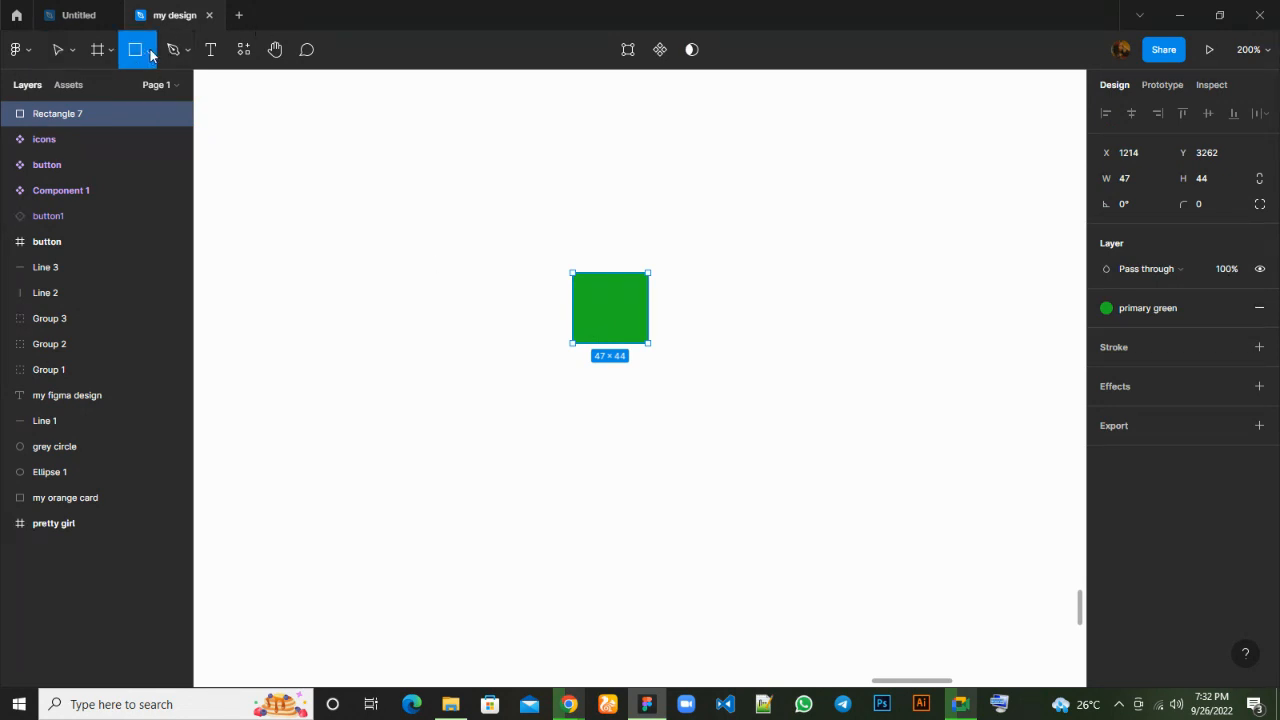
pyautogui.click(151, 55)
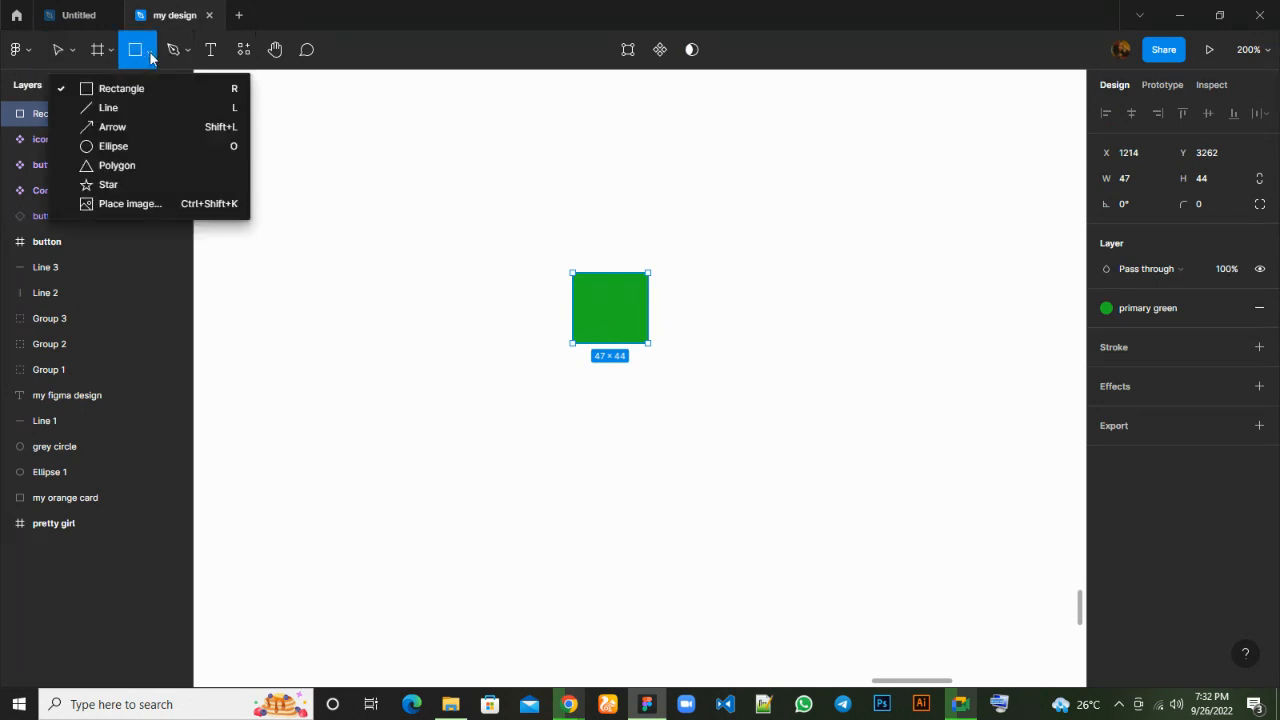
pyautogui.click(141, 150)
pyautogui.moveTo(761, 159)
pyautogui.mouseDown()
pyautogui.moveTo(929, 220)
pyautogui.moveTo(951, 289)
pyautogui.moveTo(940, 306)
pyautogui.mouseUp()
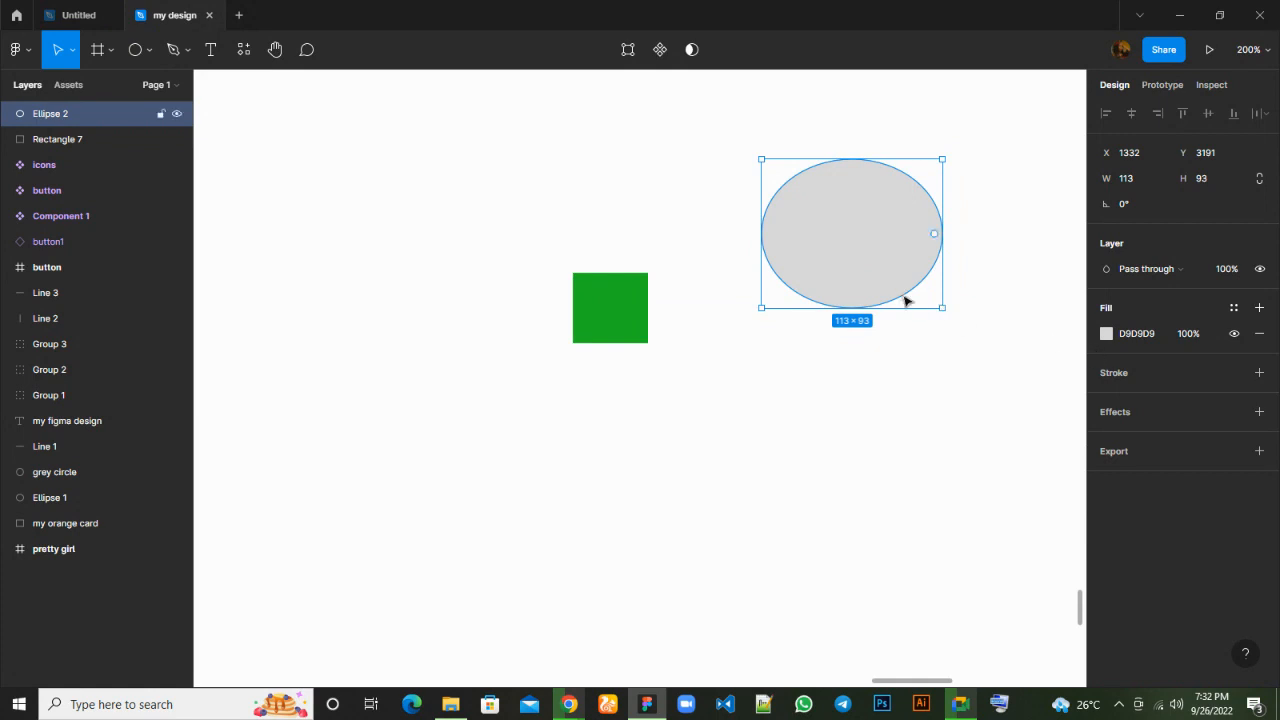
pyautogui.hscroll(-3, 905, 300)
pyautogui.hscroll(4, 905, 300)
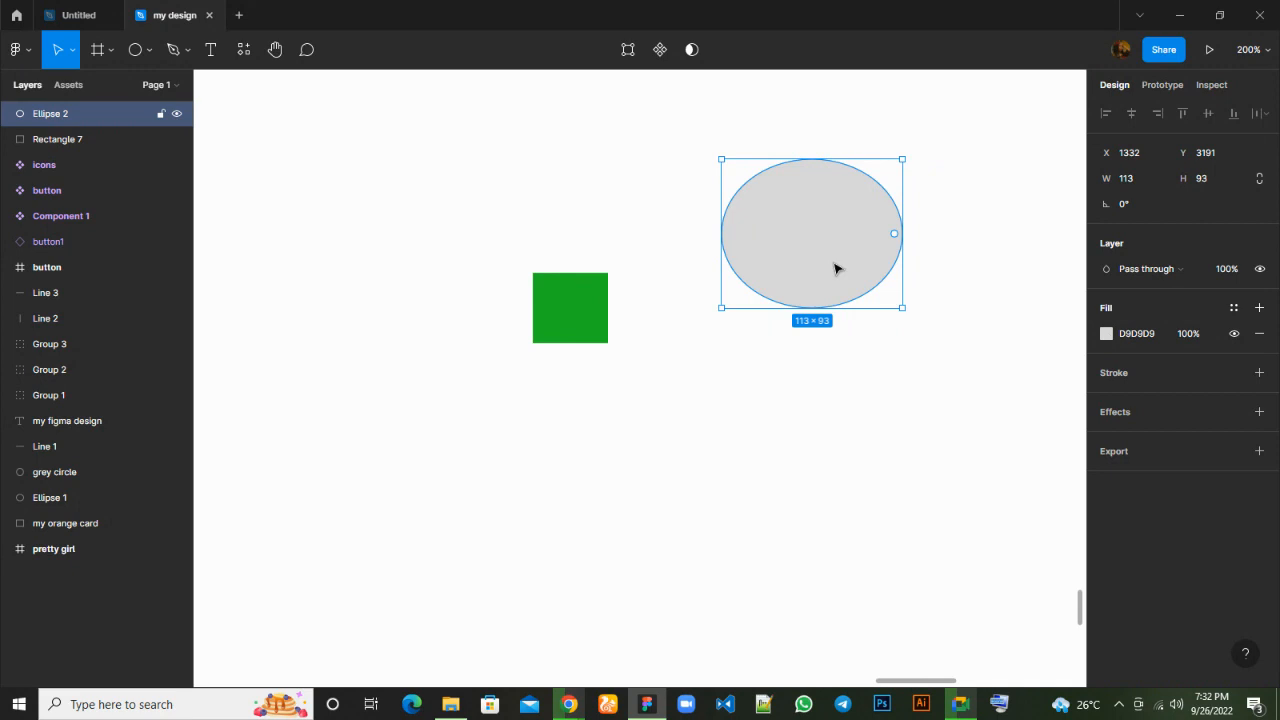
# Apply the primary green color style to the new ellipse's fill.
pyautogui.click(1233, 310)
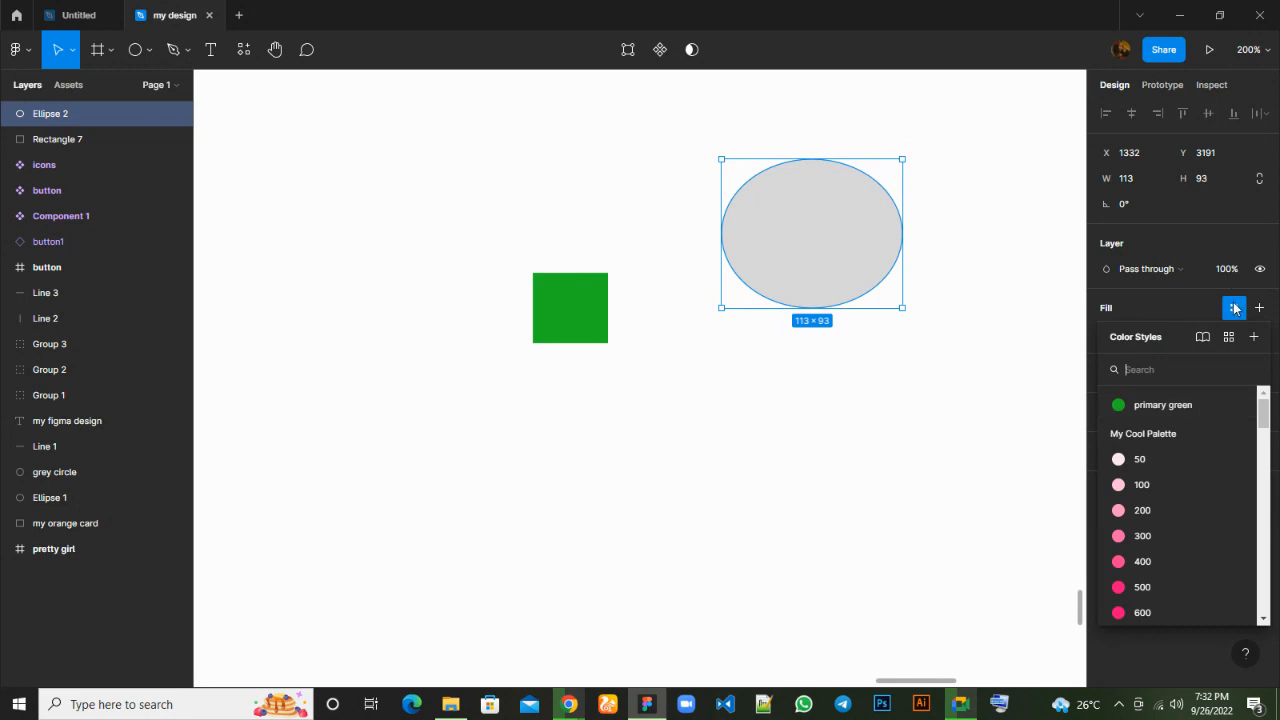
pyautogui.scroll(-2, 1198, 409)
pyautogui.scroll(2, 1198, 409)
pyautogui.click(1165, 413)
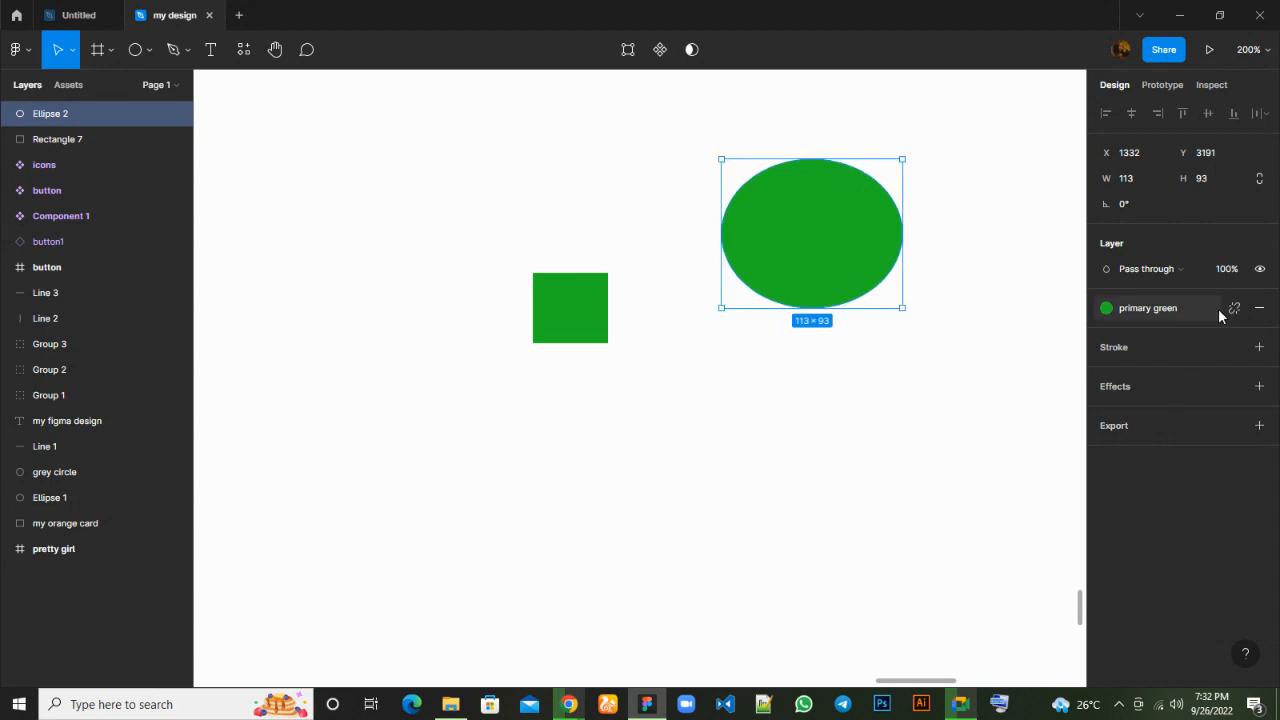
# Examine the color styles available for the ellipse's fill and those listed for the whole file.
pyautogui.click(1107, 310)
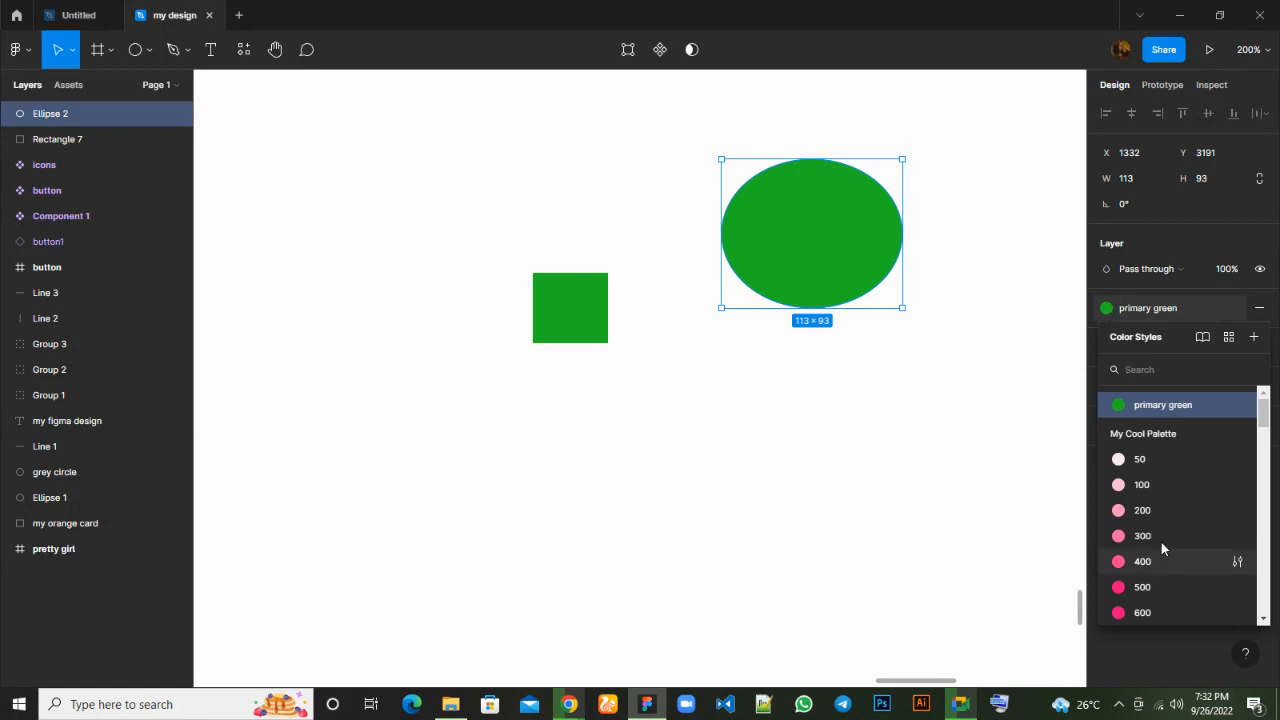
pyautogui.scroll(-5, 1161, 542)
pyautogui.scroll(-6, 1161, 542)
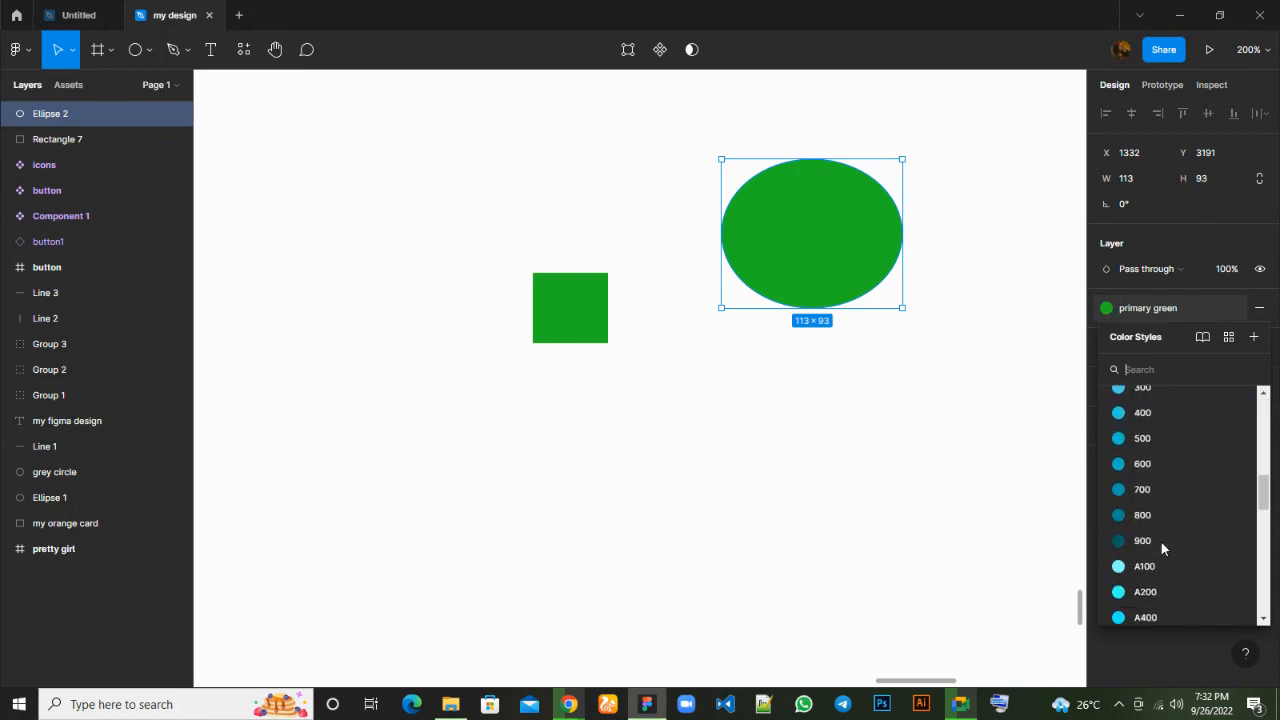
pyautogui.scroll(-2, 1161, 542)
pyautogui.scroll(12, 1160, 540)
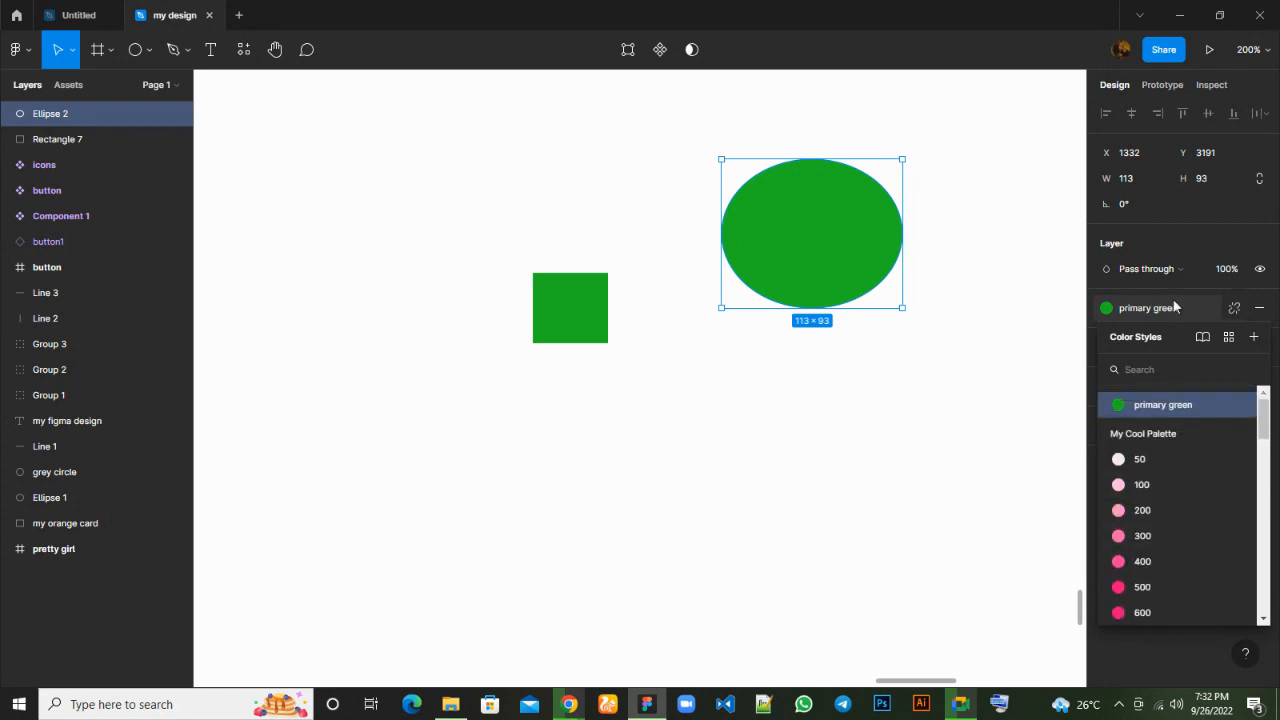
pyautogui.click(1068, 329)
pyautogui.doubleClick(1126, 212)
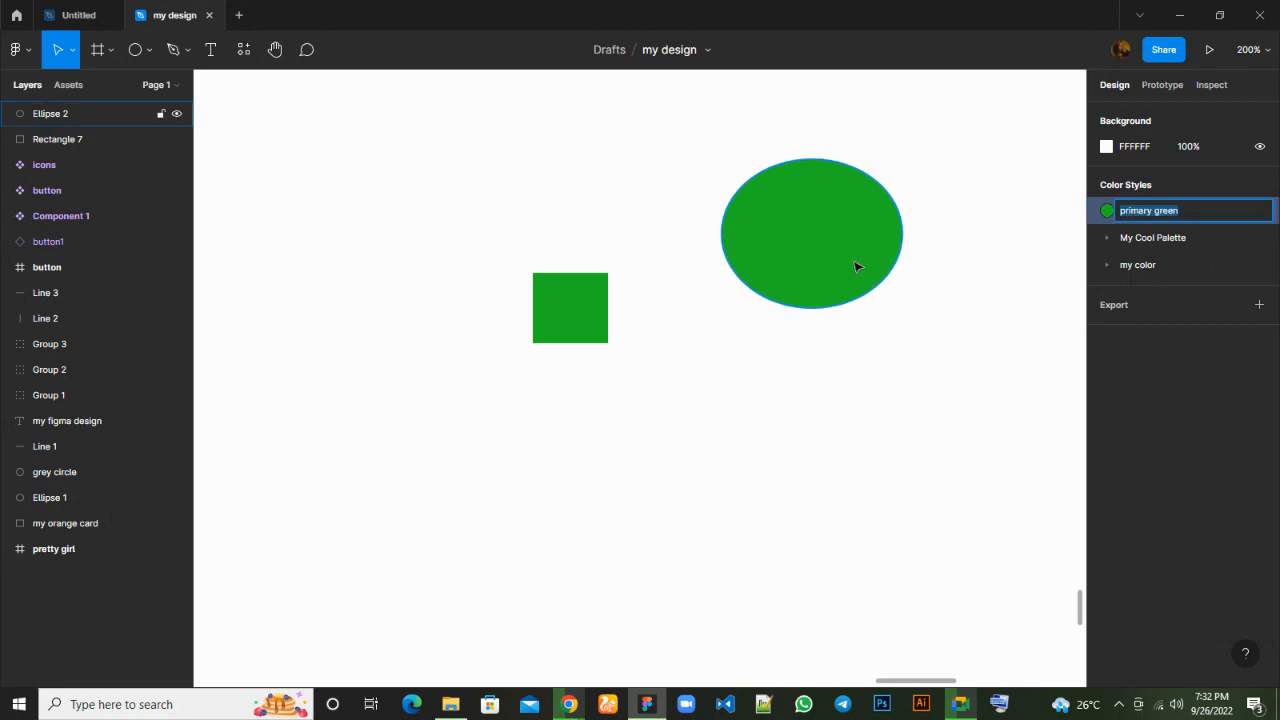
# Detach the primary green style from the ellipse and set its fill to the purple document color 9747FF.
pyautogui.click(850, 268)
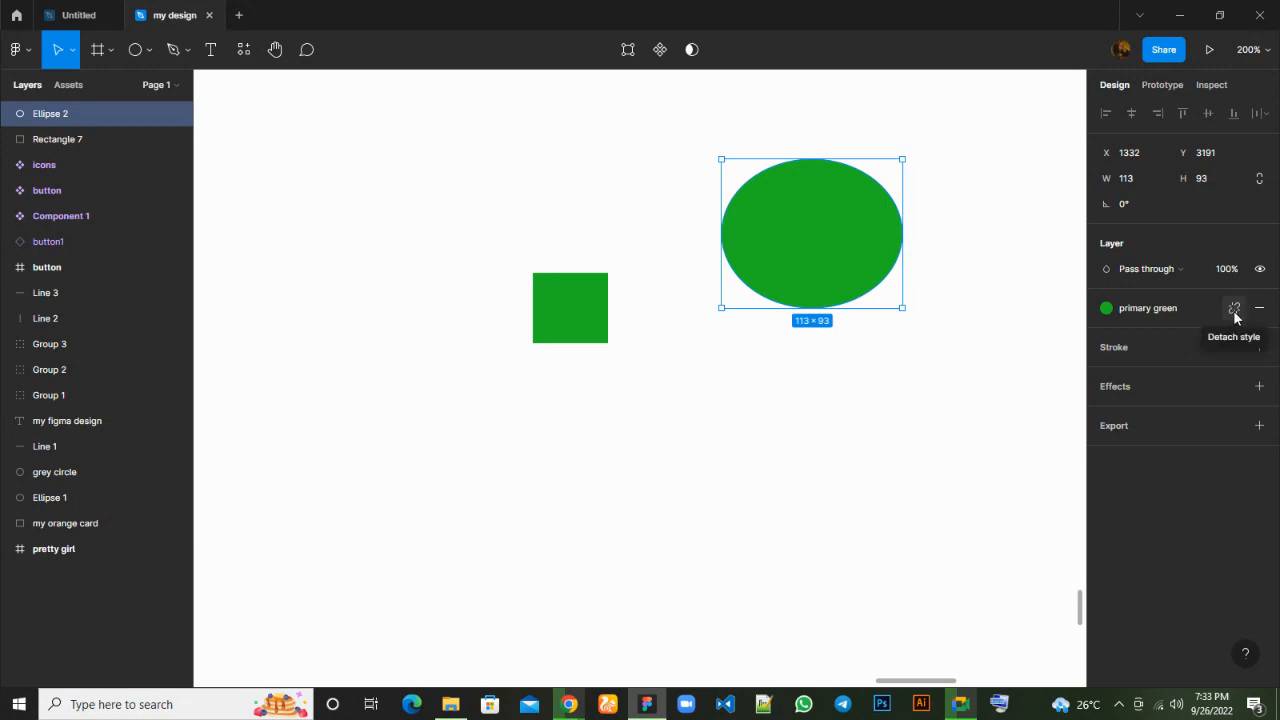
pyautogui.click(1235, 310)
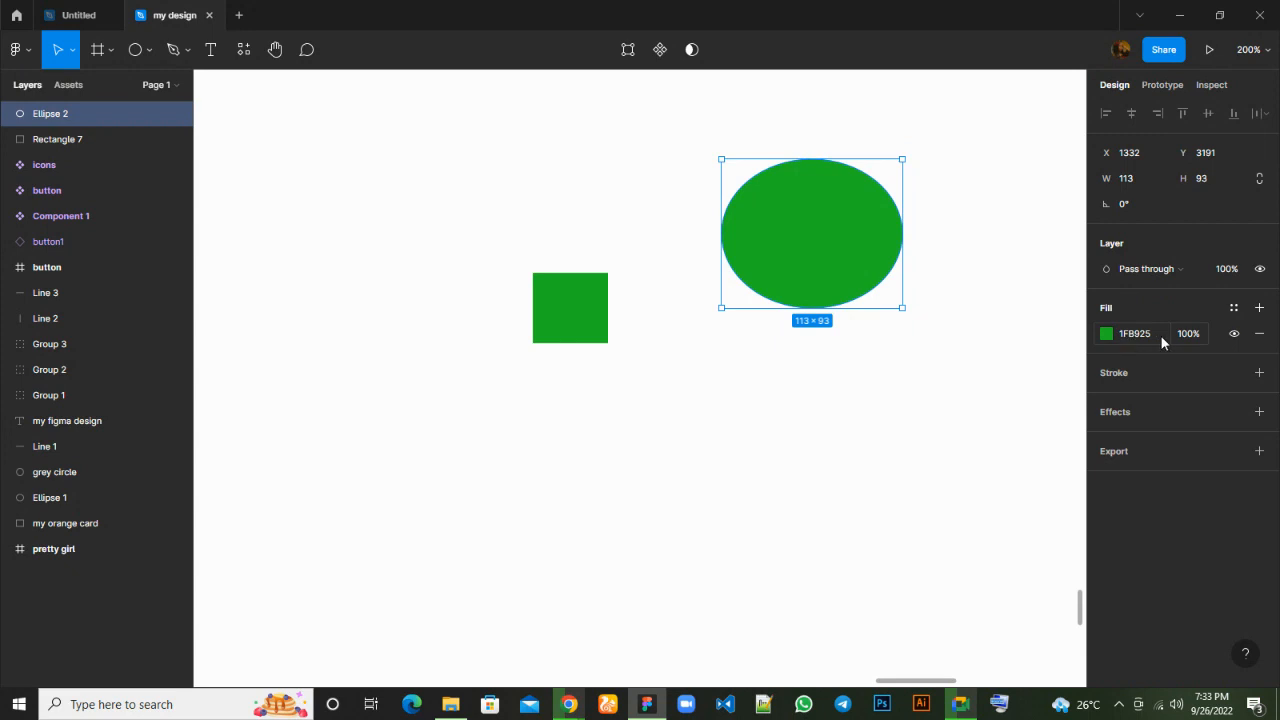
pyautogui.click(1106, 336)
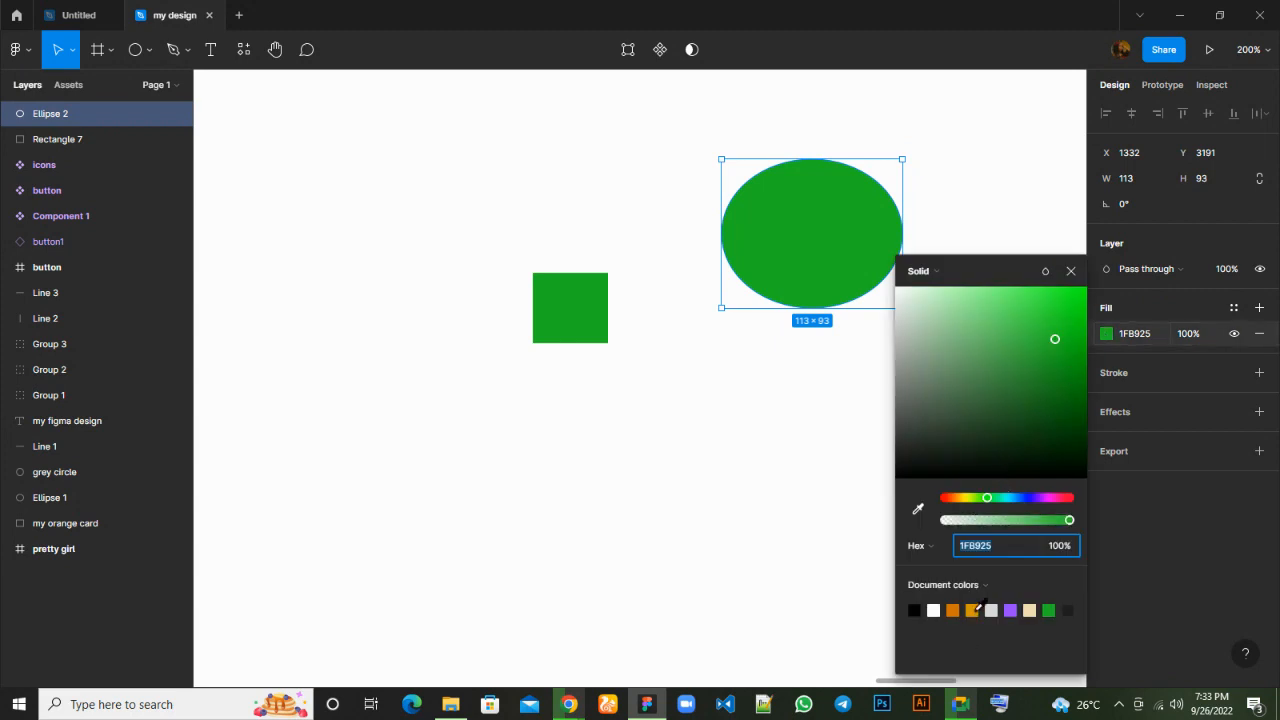
pyautogui.click(972, 610)
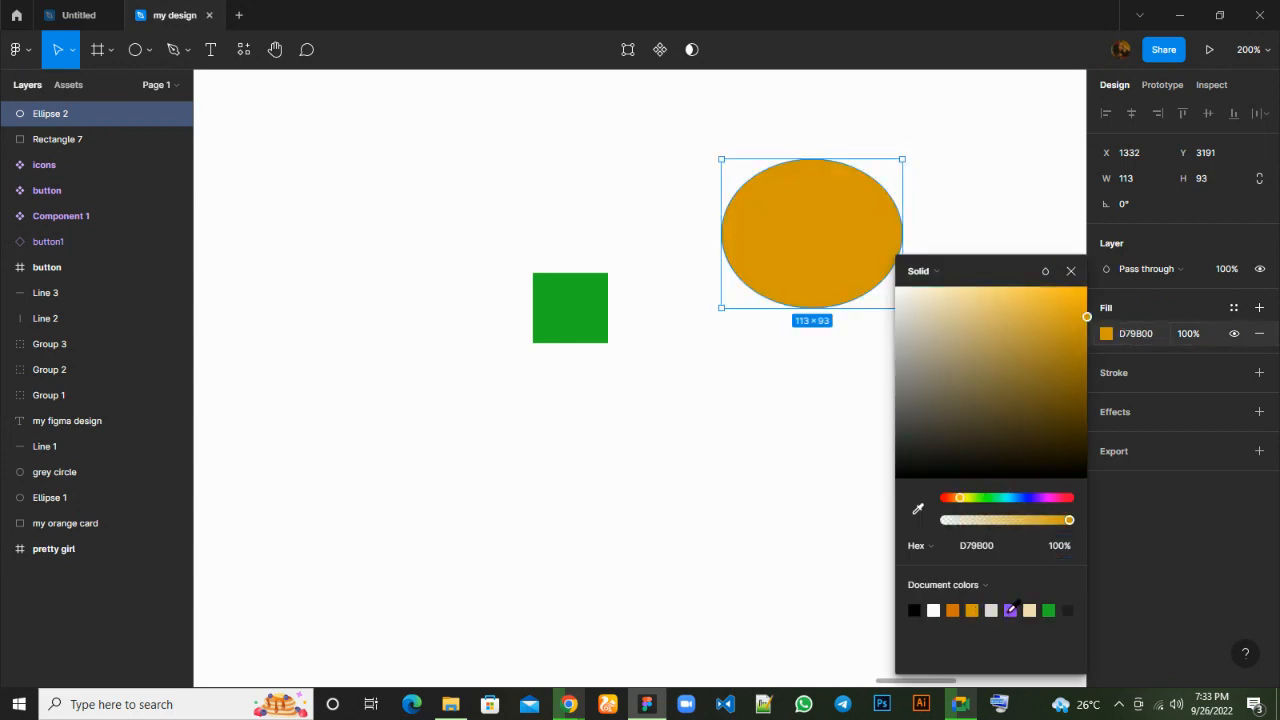
pyautogui.click(1010, 610)
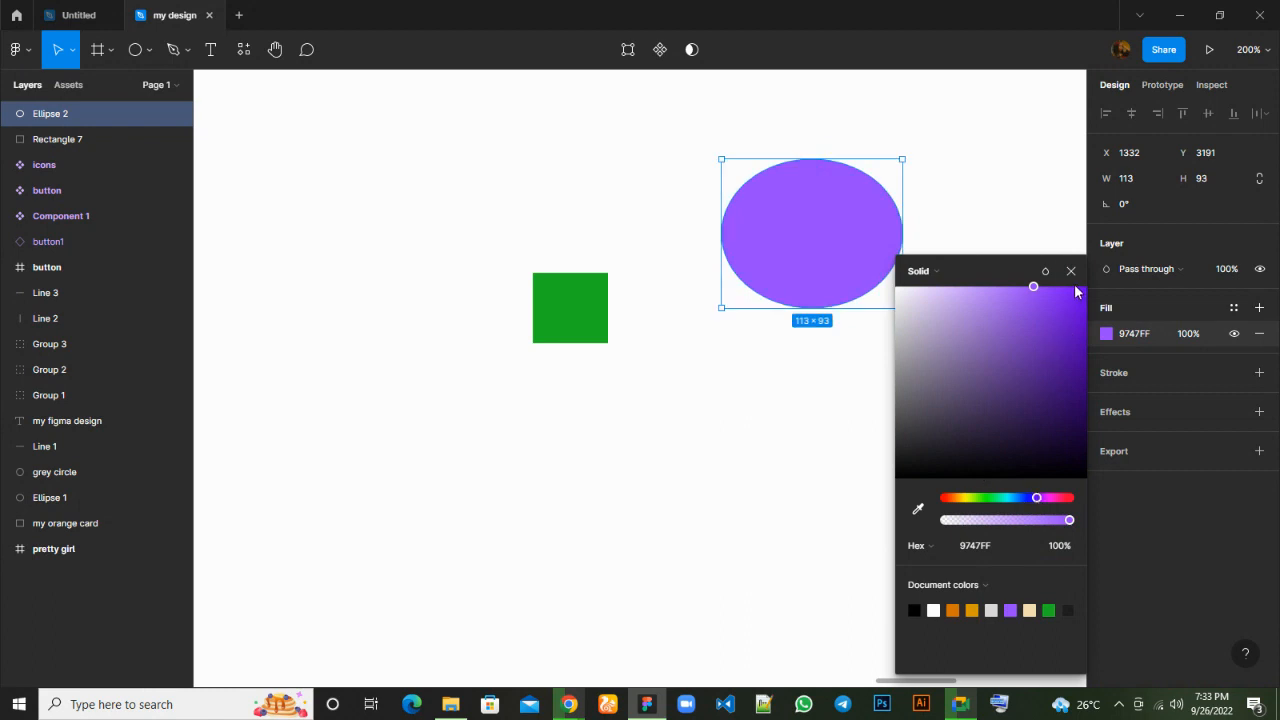
pyautogui.click(1070, 272)
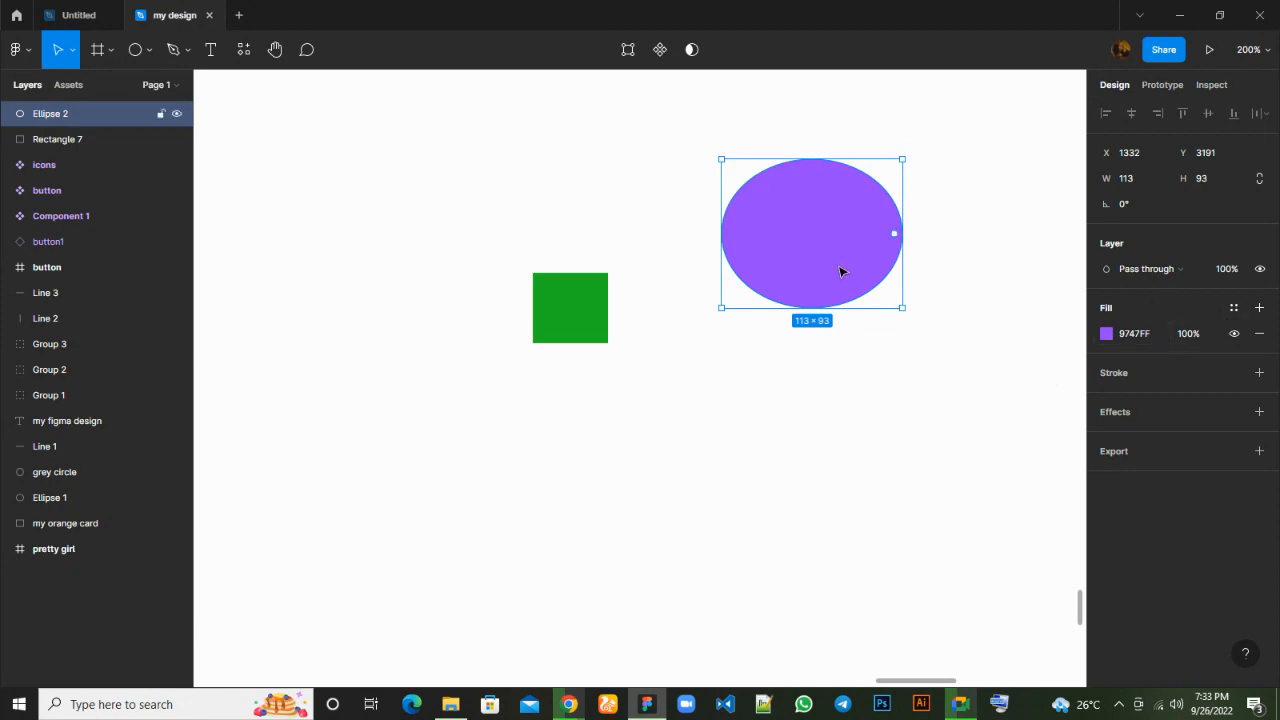
# Save the ellipse's purple fill as a new color style named my best purple.
pyautogui.click(1233, 311)
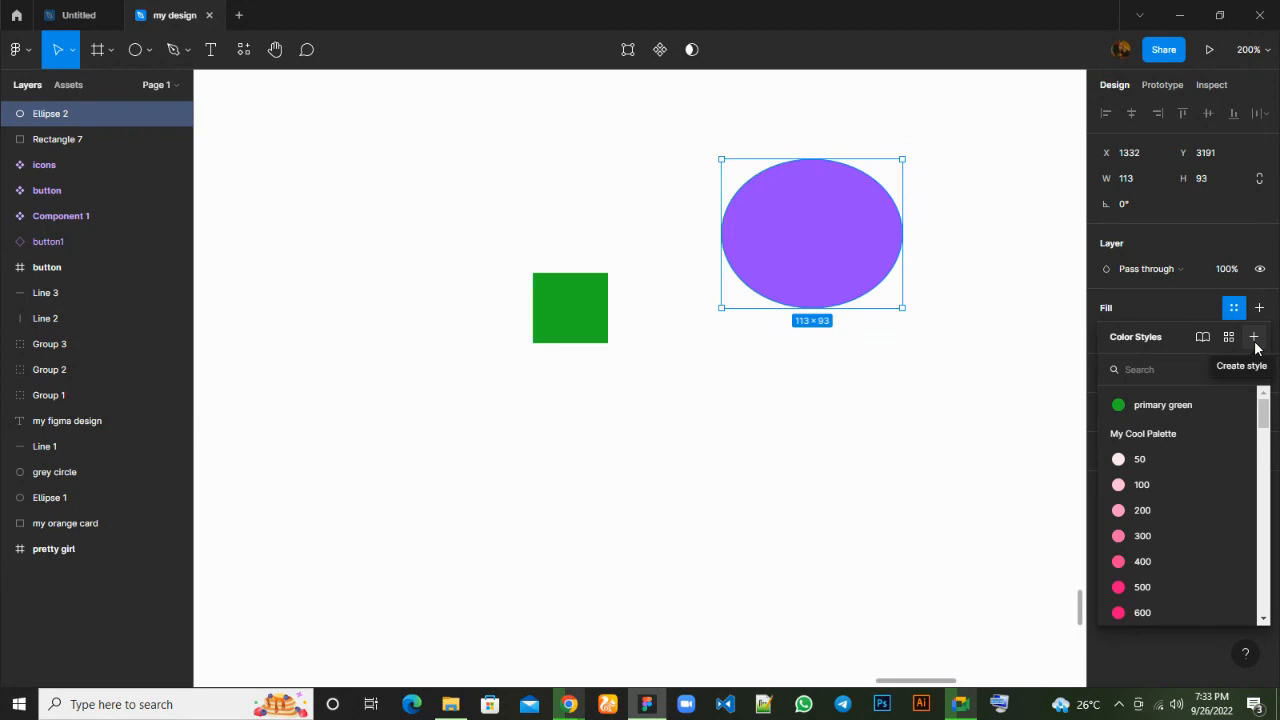
pyautogui.click(1254, 338)
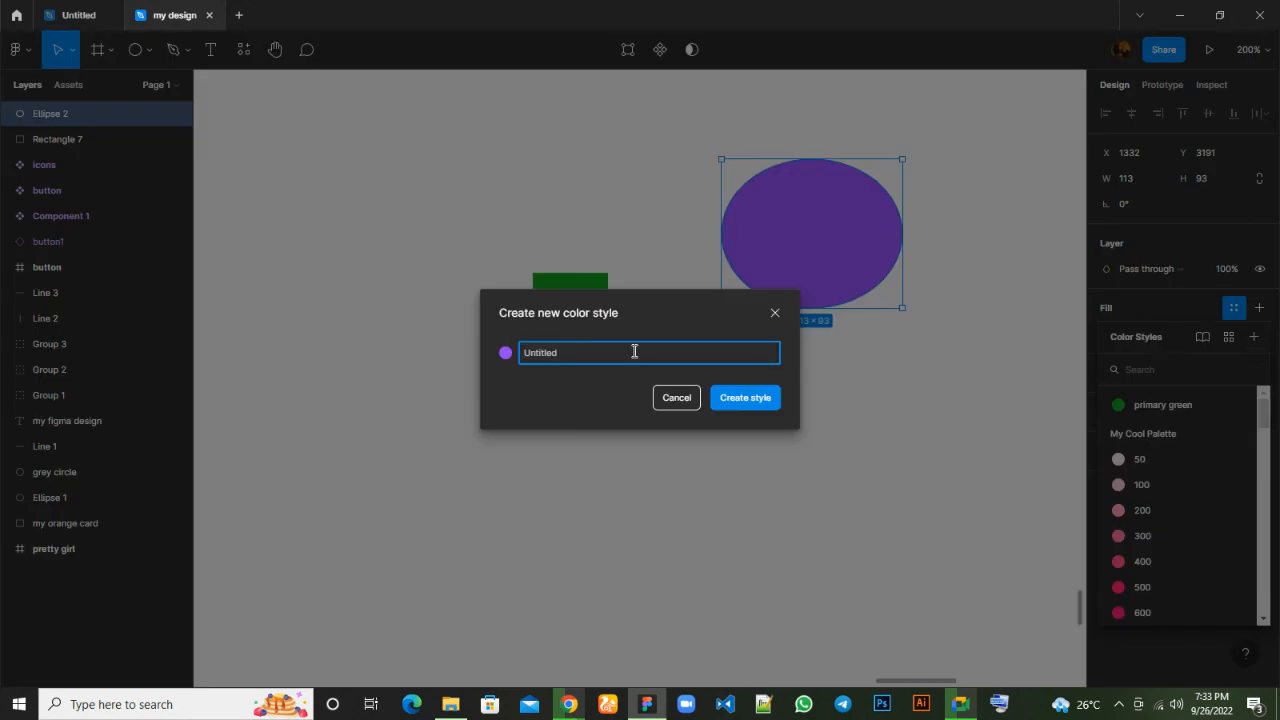
pyautogui.write('my best o')
pyautogui.press('BackSpace')
pyautogui.write('purple')
pyautogui.click(734, 399)
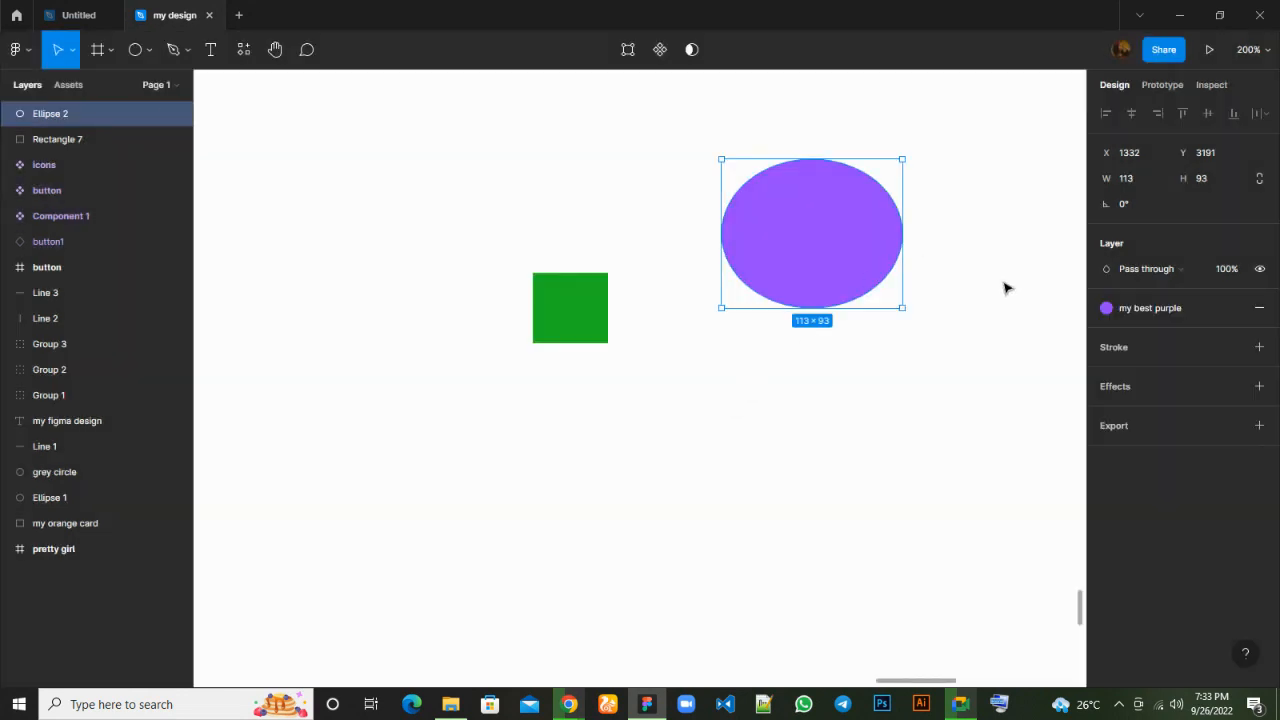
# Move the purple ellipse to about X 1264, Y 3237 and the green rectangle to about X 1116, Y 3276.
pyautogui.moveTo(1177, 313)
pyautogui.click(1107, 309)
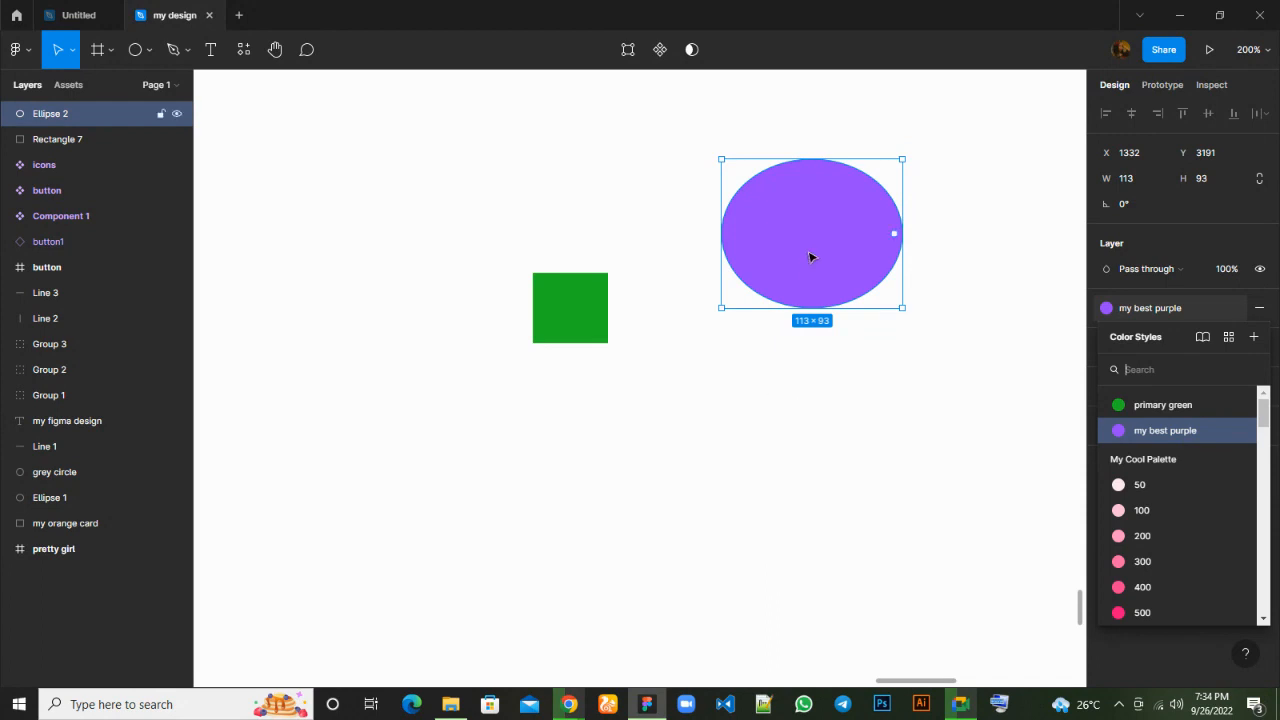
pyautogui.moveTo(786, 286); pyautogui.dragTo(700, 327)
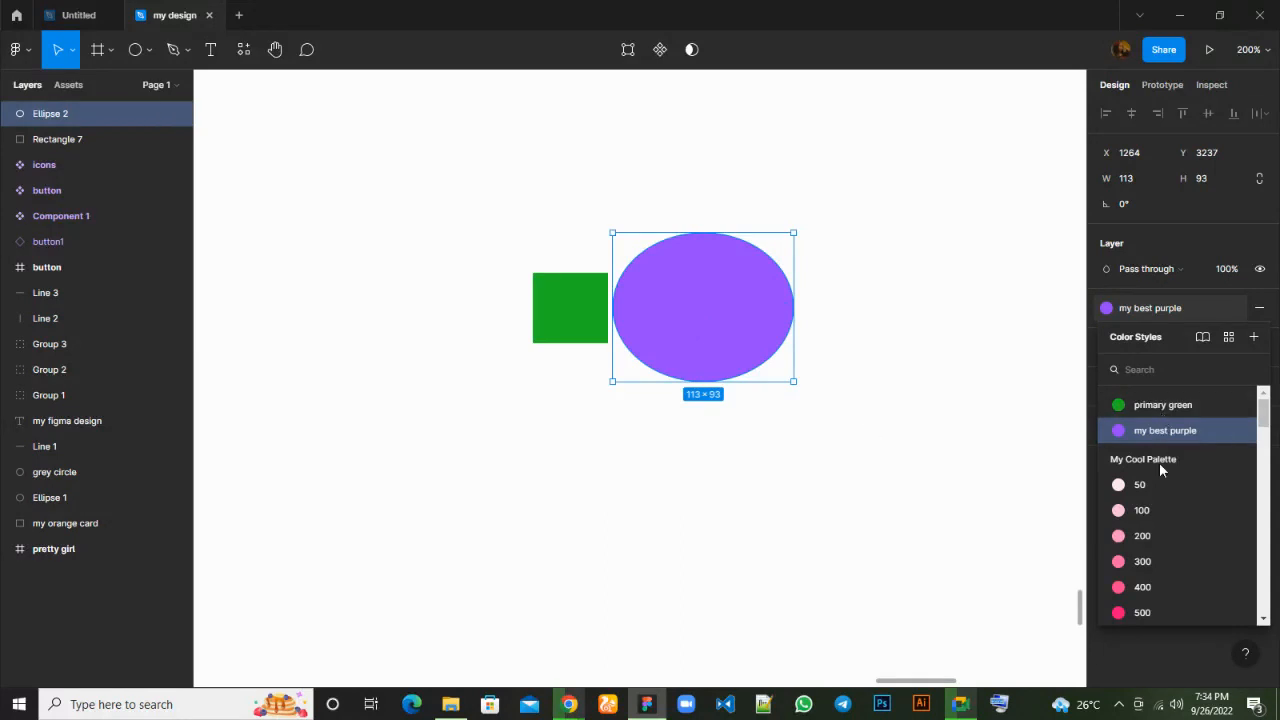
pyautogui.click(833, 318)
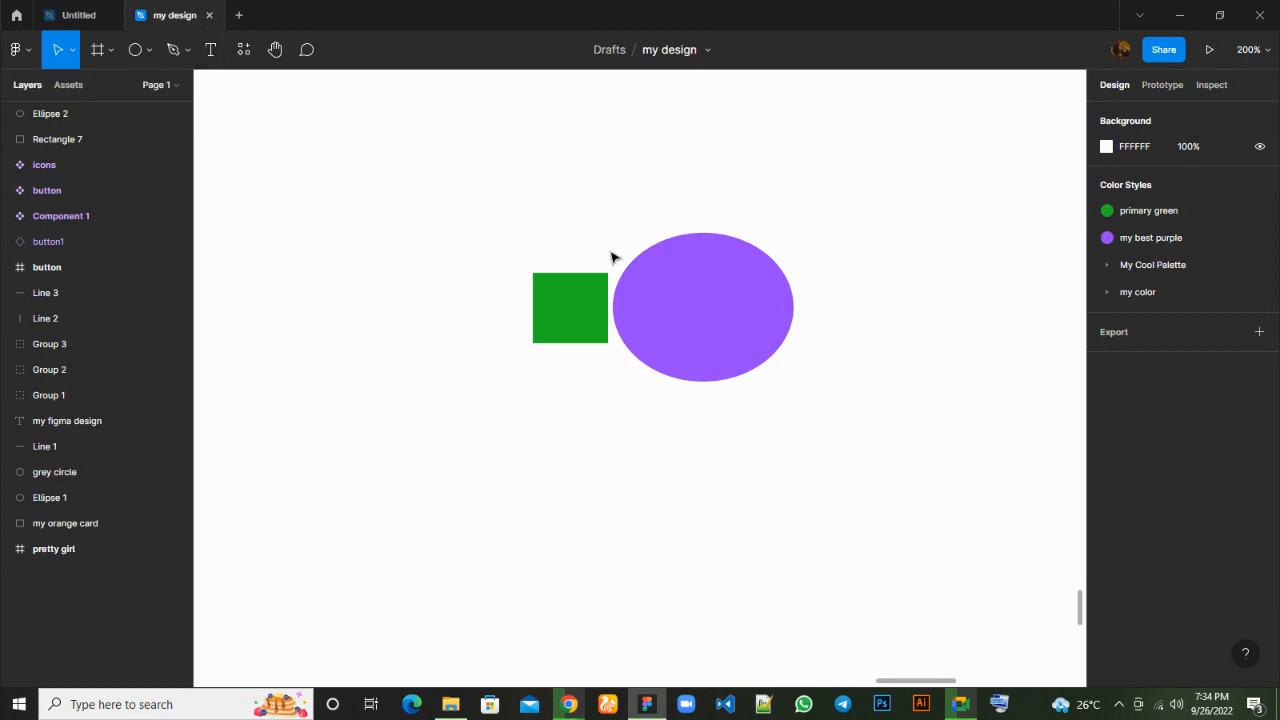
pyautogui.click(591, 290)
pyautogui.moveTo(586, 309); pyautogui.dragTo(430, 332)
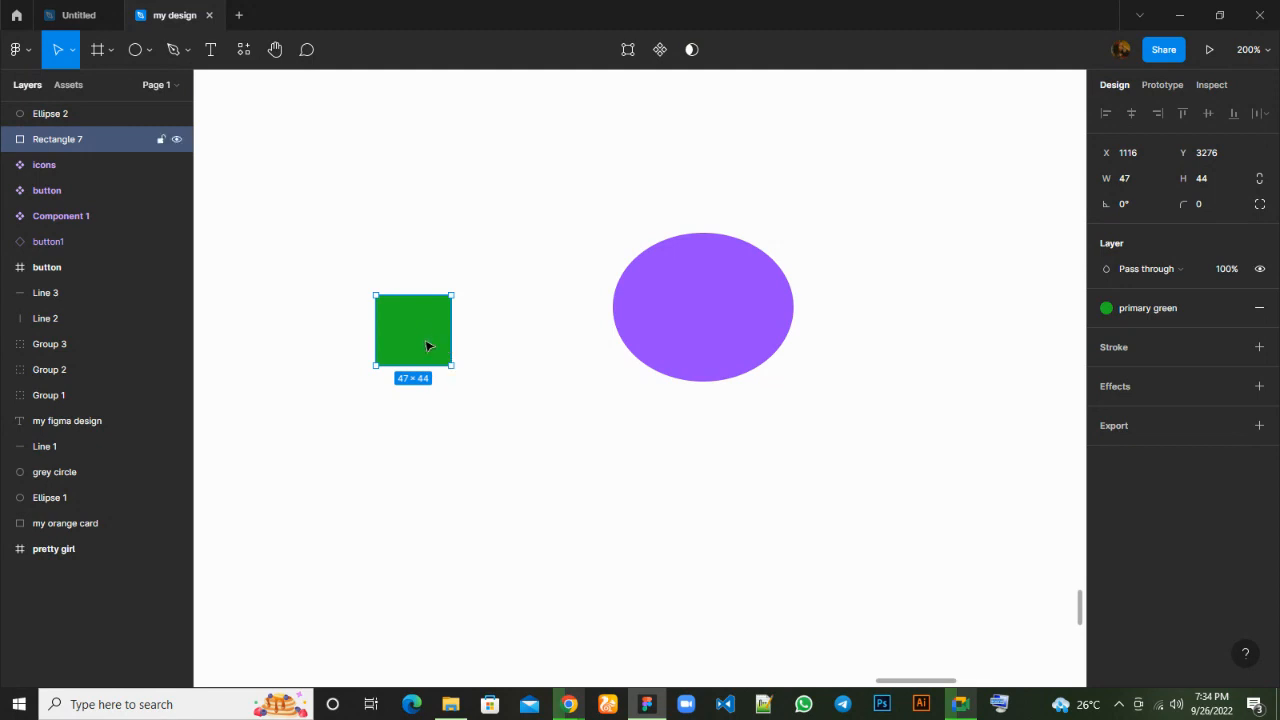
# Detach the primary green style from the rectangle and set its fill to white FFFFFF.
pyautogui.click(1222, 308)
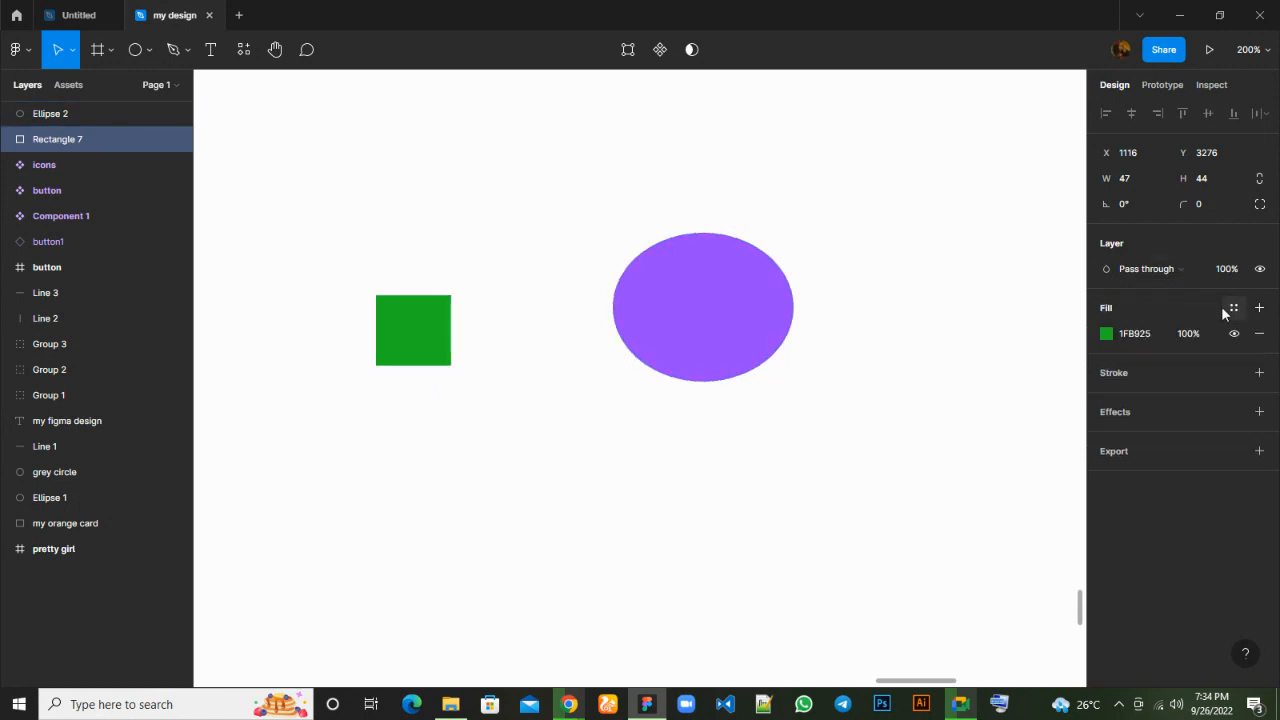
pyautogui.click(1105, 338)
pyautogui.click(934, 610)
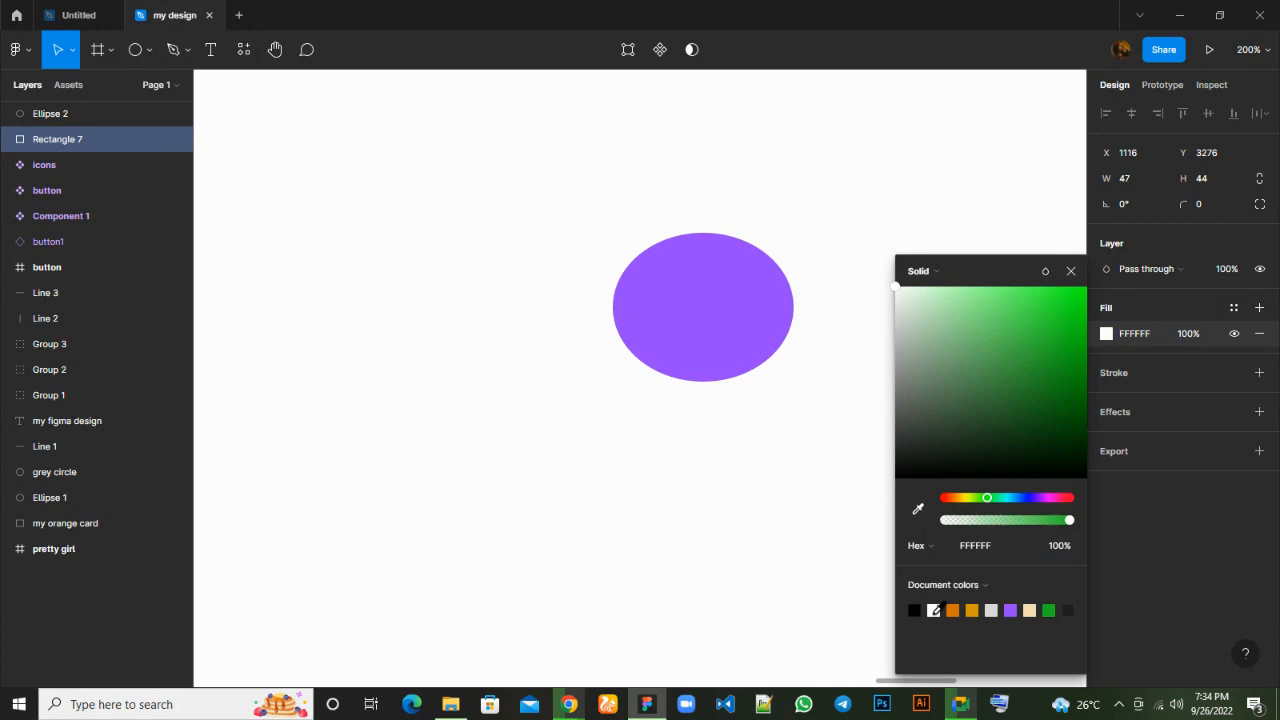
pyautogui.click(1071, 271)
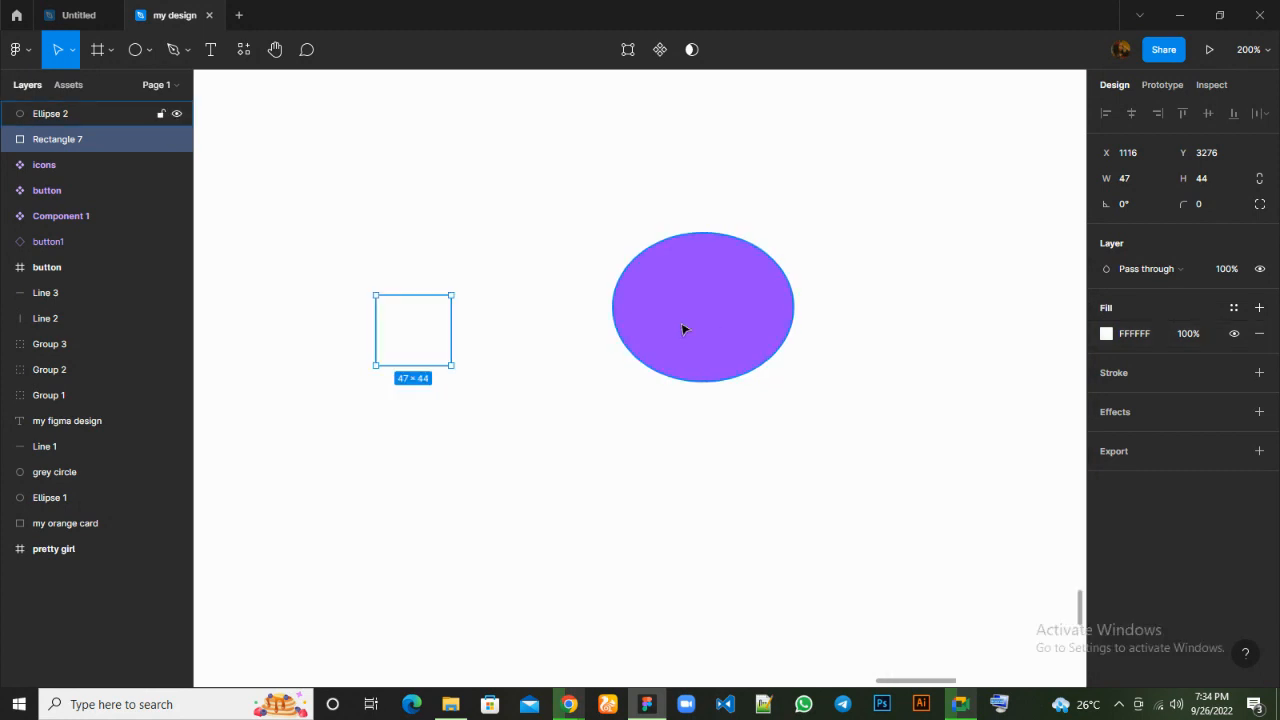
pyautogui.click(481, 483)
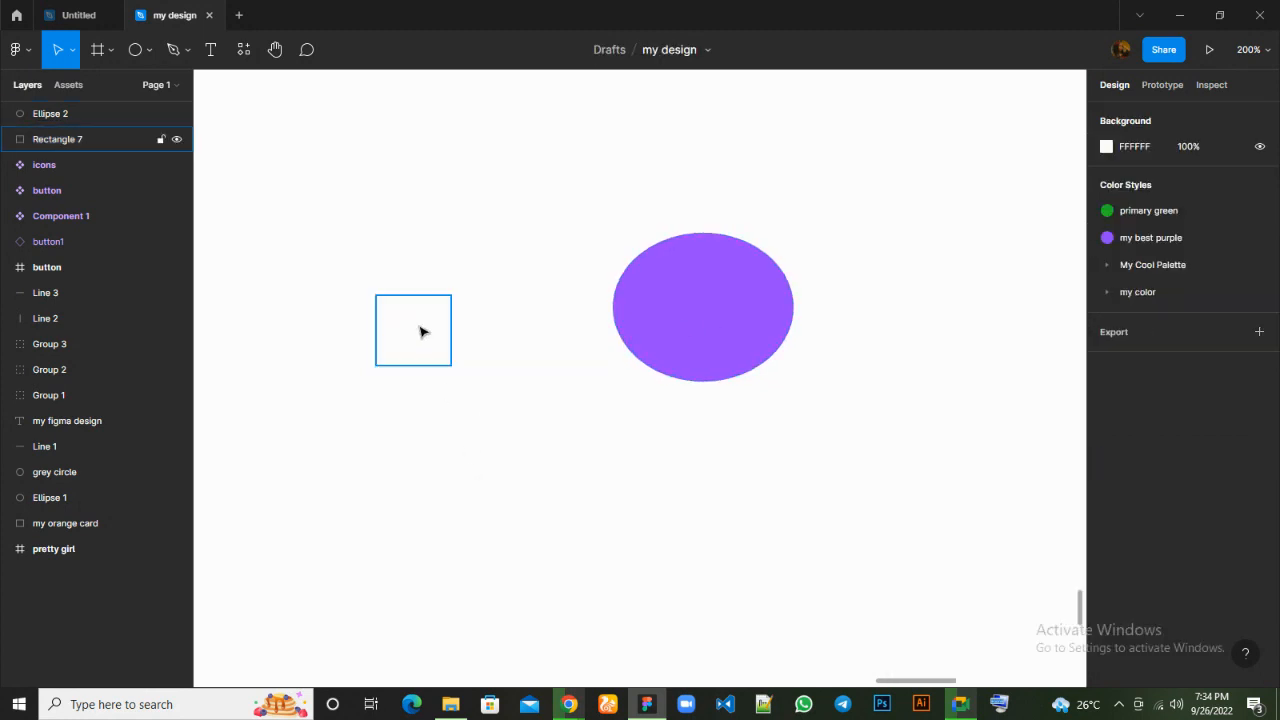
# Add a drop shadow to the white rectangle with X 0, Y 1 and blur 10.
pyautogui.click(421, 332)
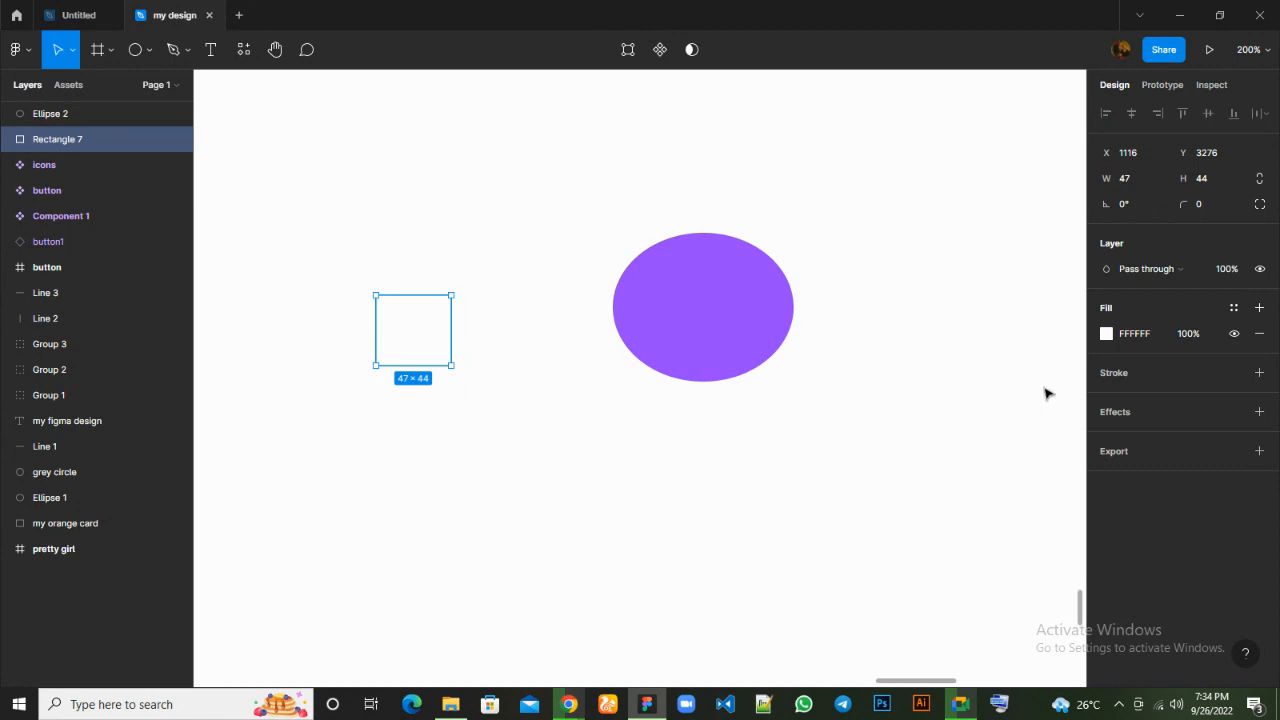
pyautogui.click(1118, 413)
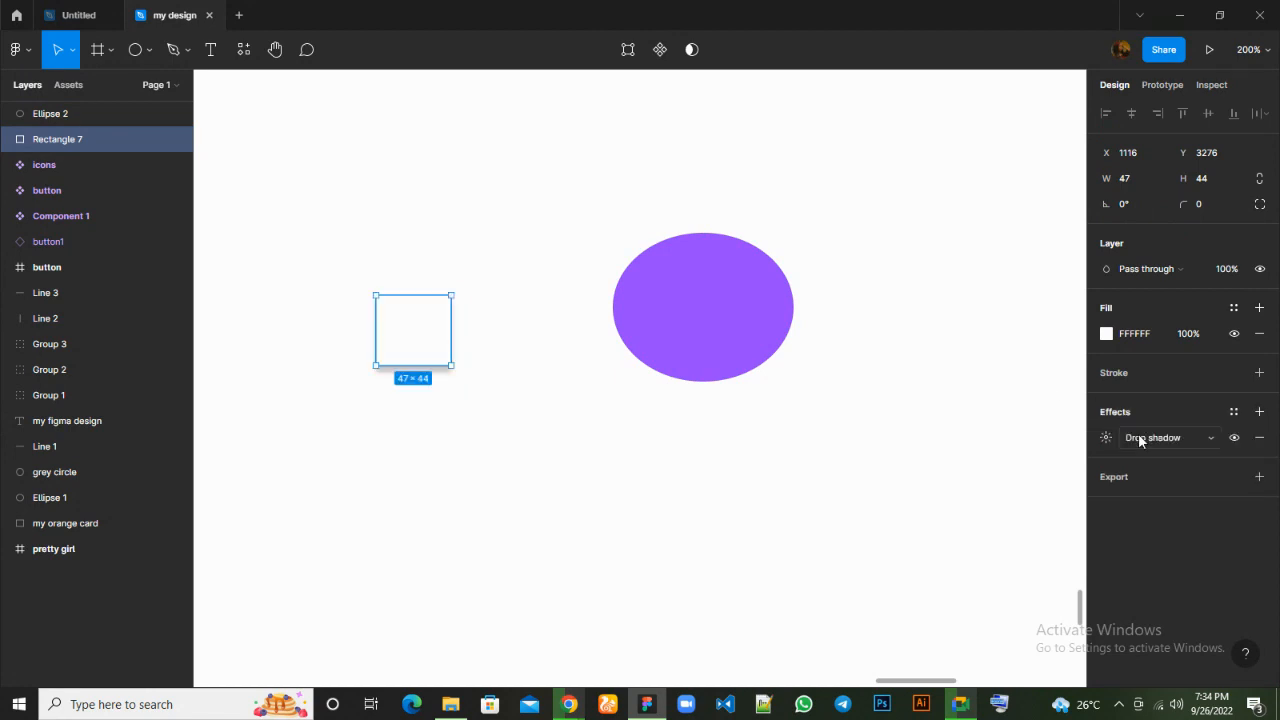
pyautogui.click(1108, 440)
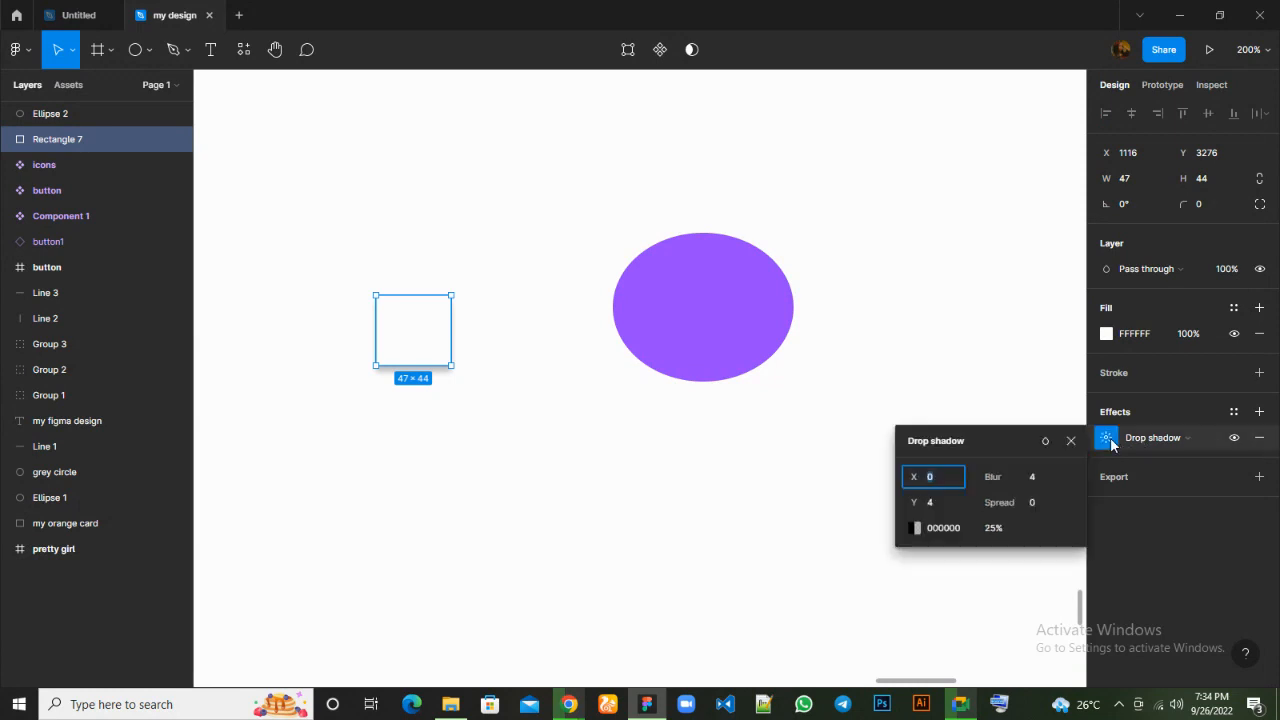
pyautogui.moveTo(913, 475); pyautogui.dragTo(915, 474)
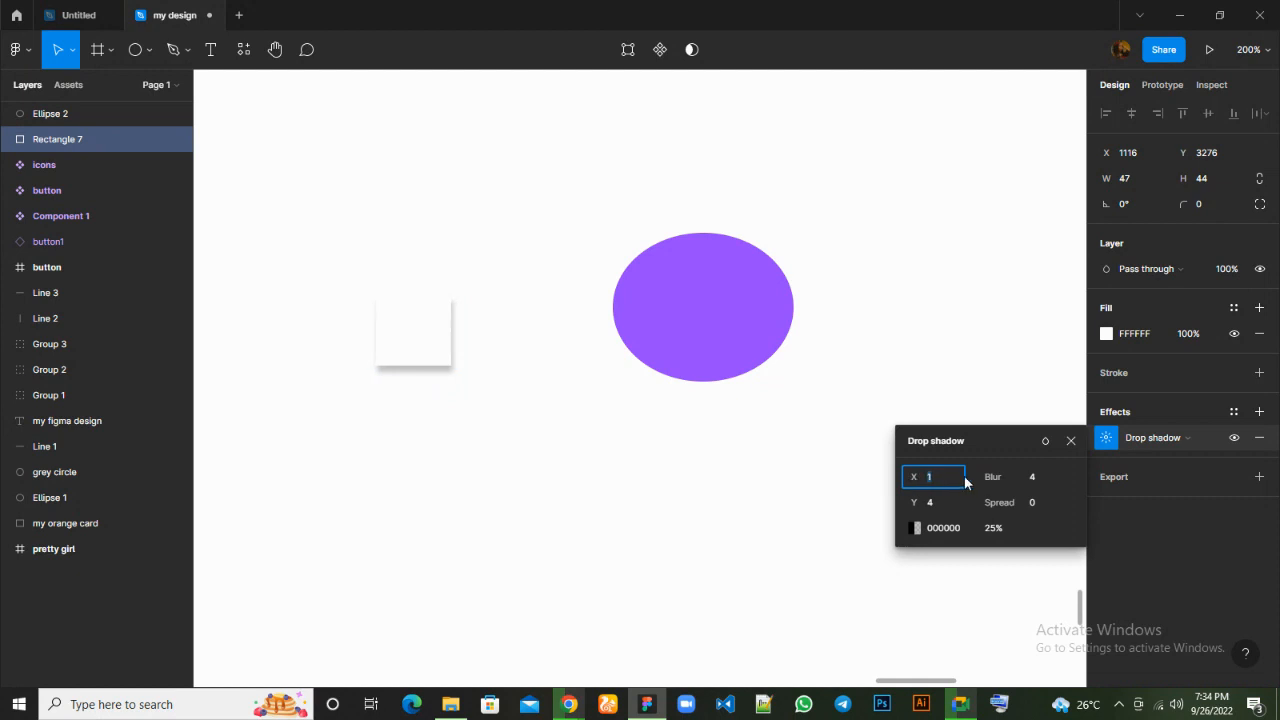
pyautogui.click(922, 502)
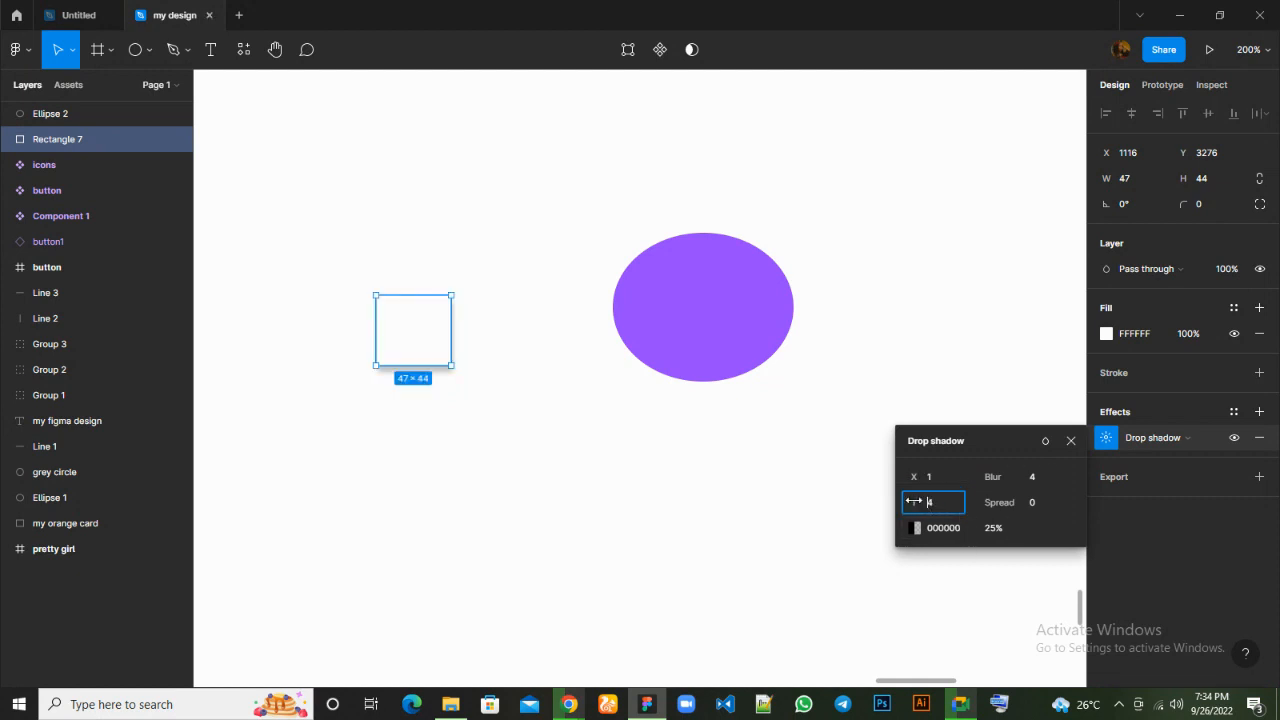
pyautogui.moveTo(898, 507); pyautogui.dragTo(914, 479)
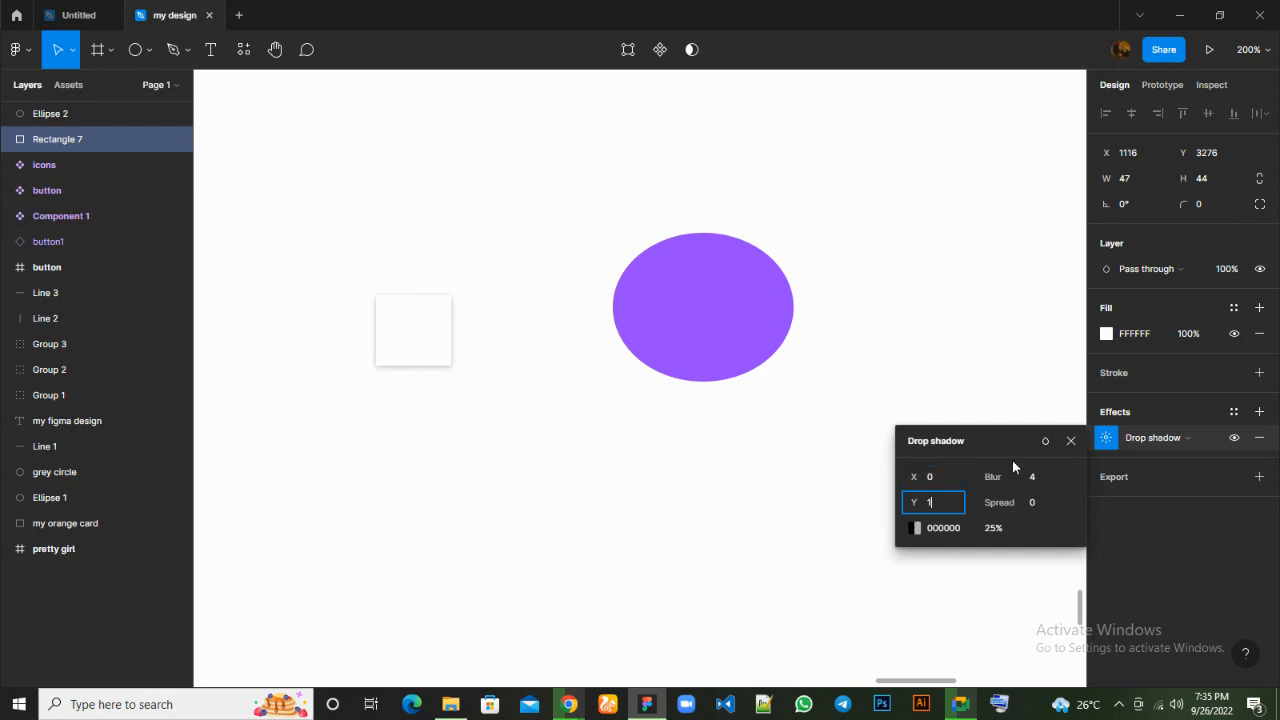
pyautogui.moveTo(1031, 468); pyautogui.dragTo(1091, 463)
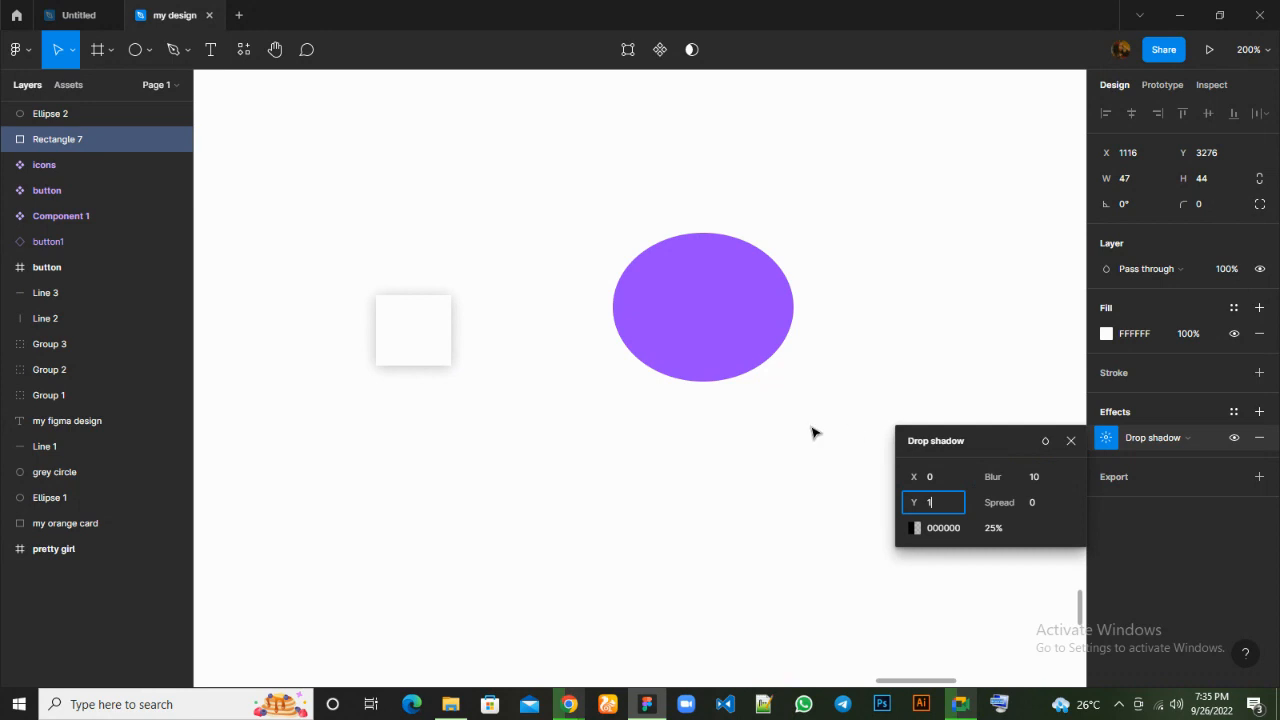
pyautogui.click(1068, 443)
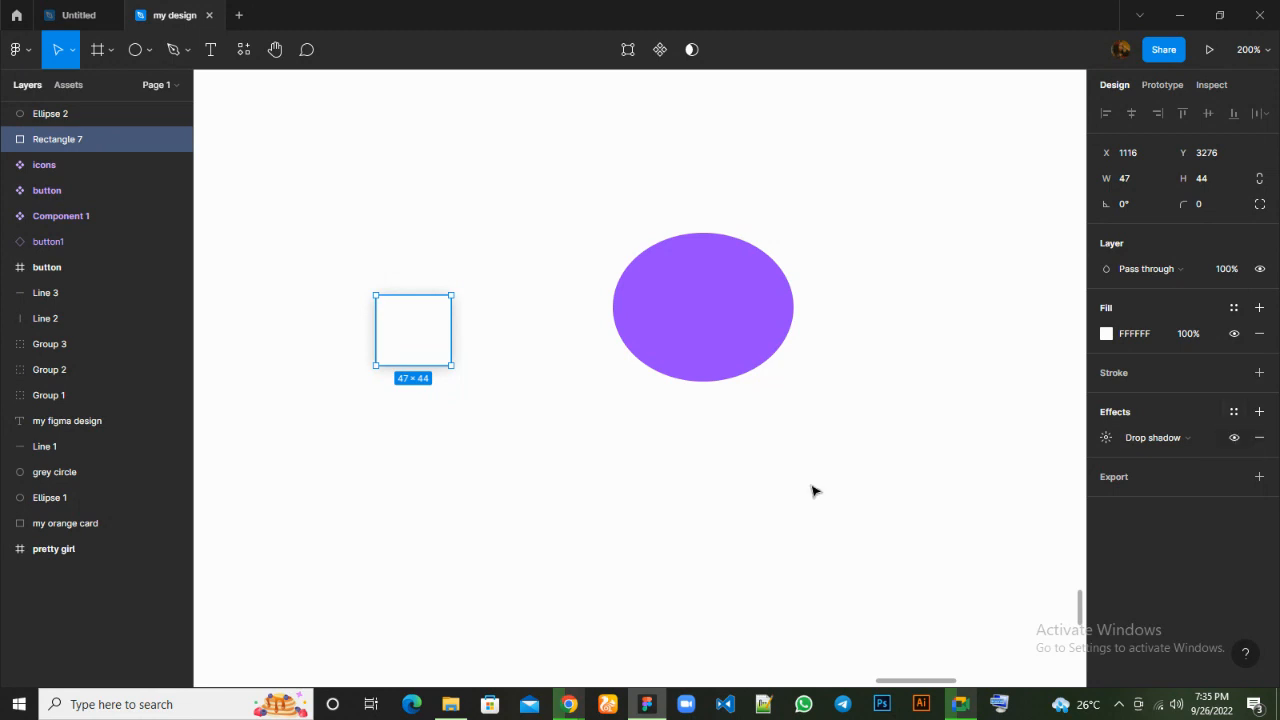
pyautogui.click(645, 508)
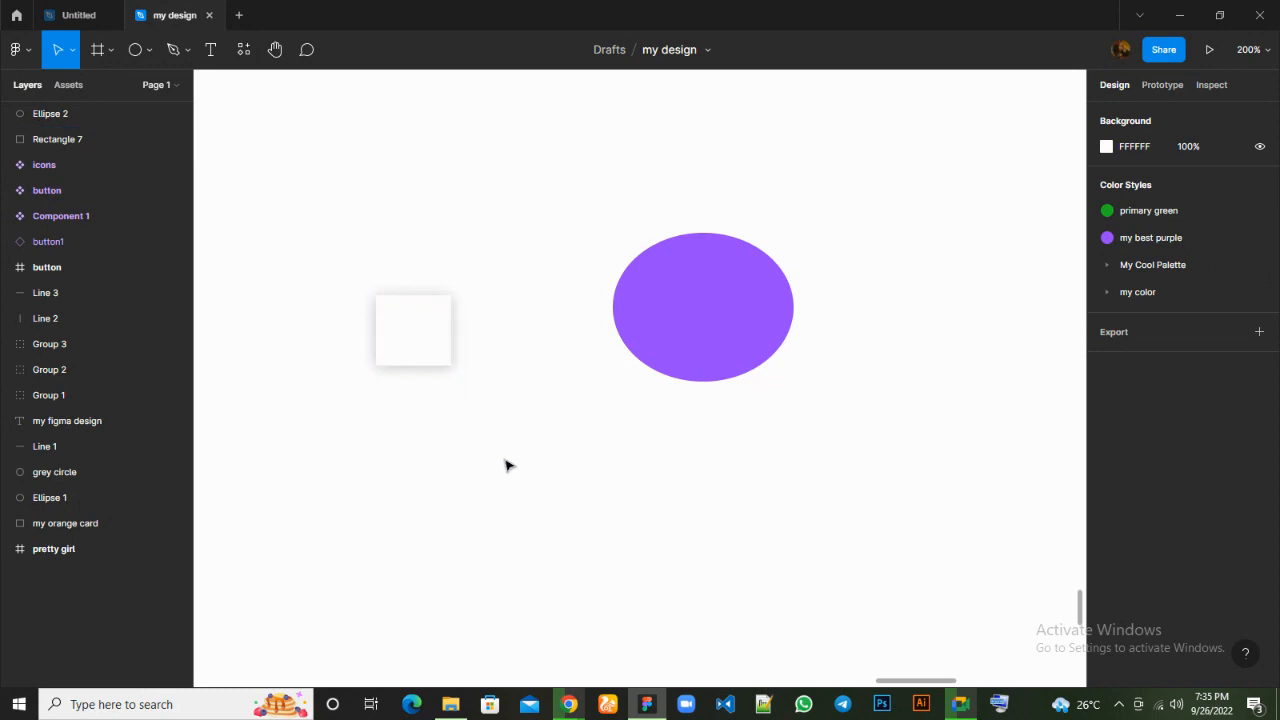
# Save the white rectangle's drop shadow as a new effect style named card shadow small.
pyautogui.click(421, 359)
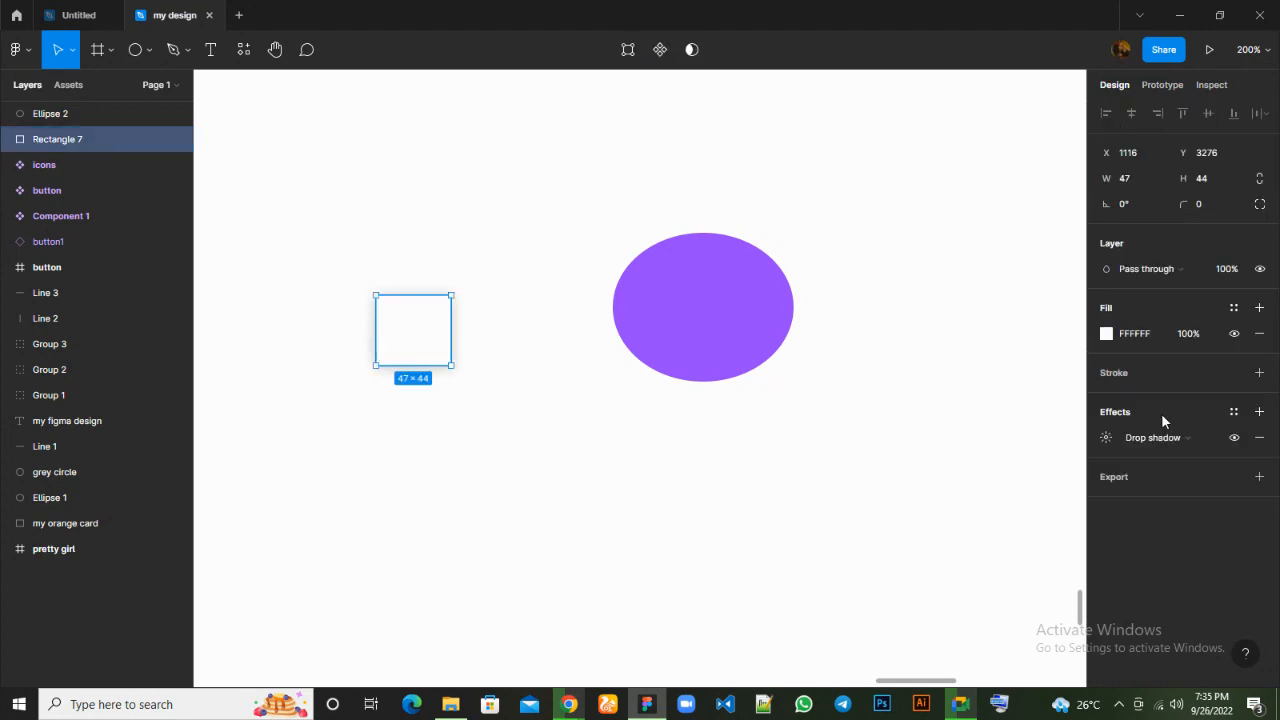
pyautogui.click(1236, 416)
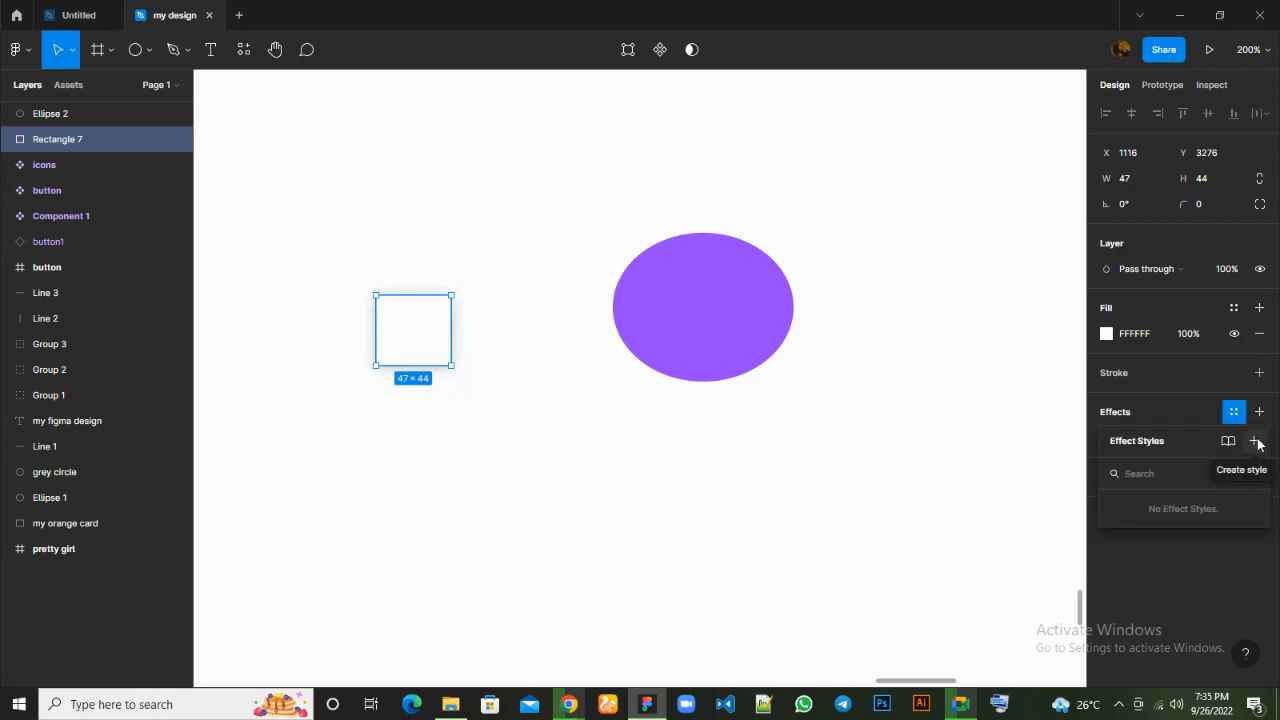
pyautogui.click(1256, 441)
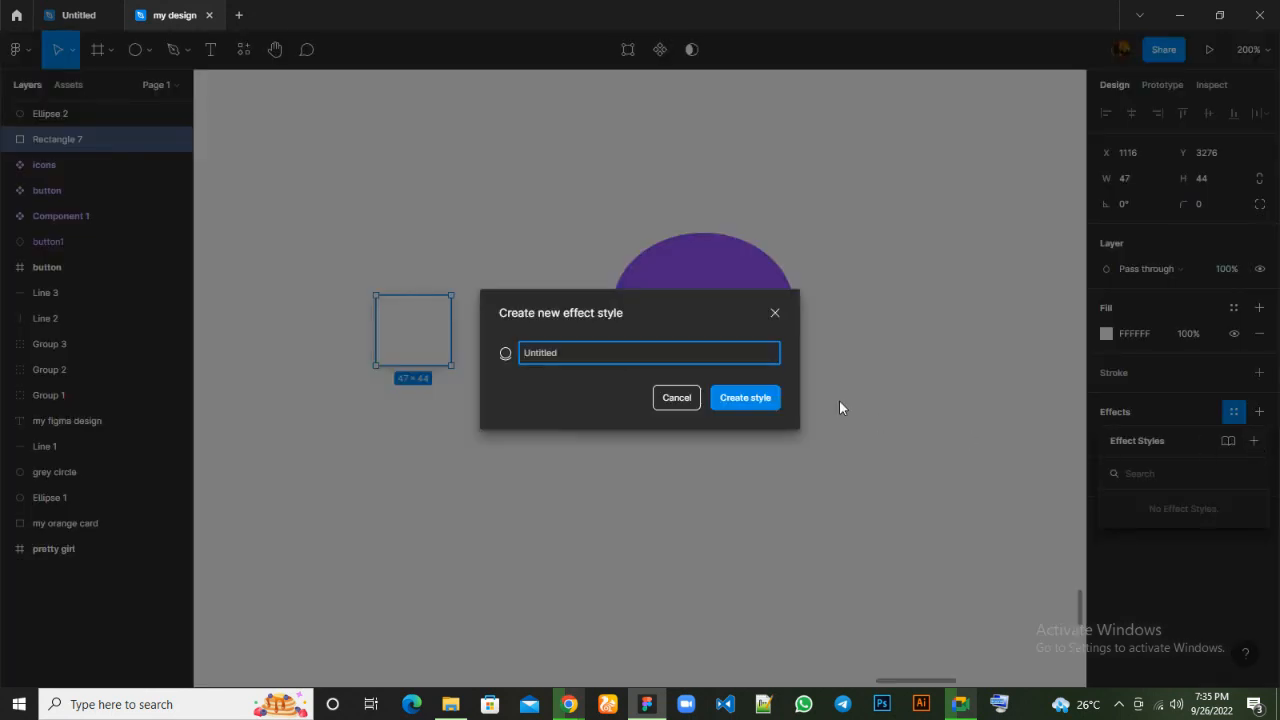
pyautogui.write('card shadow small')
pyautogui.click(730, 402)
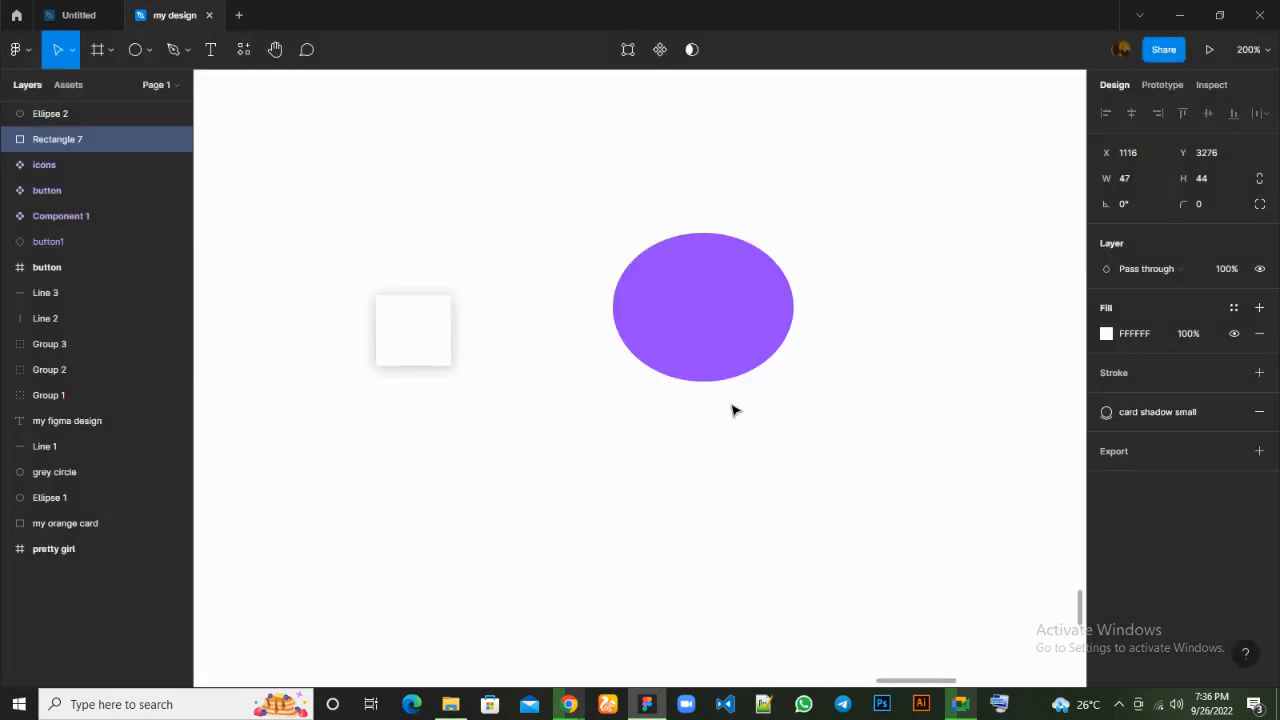
pyautogui.moveTo(1149, 408)
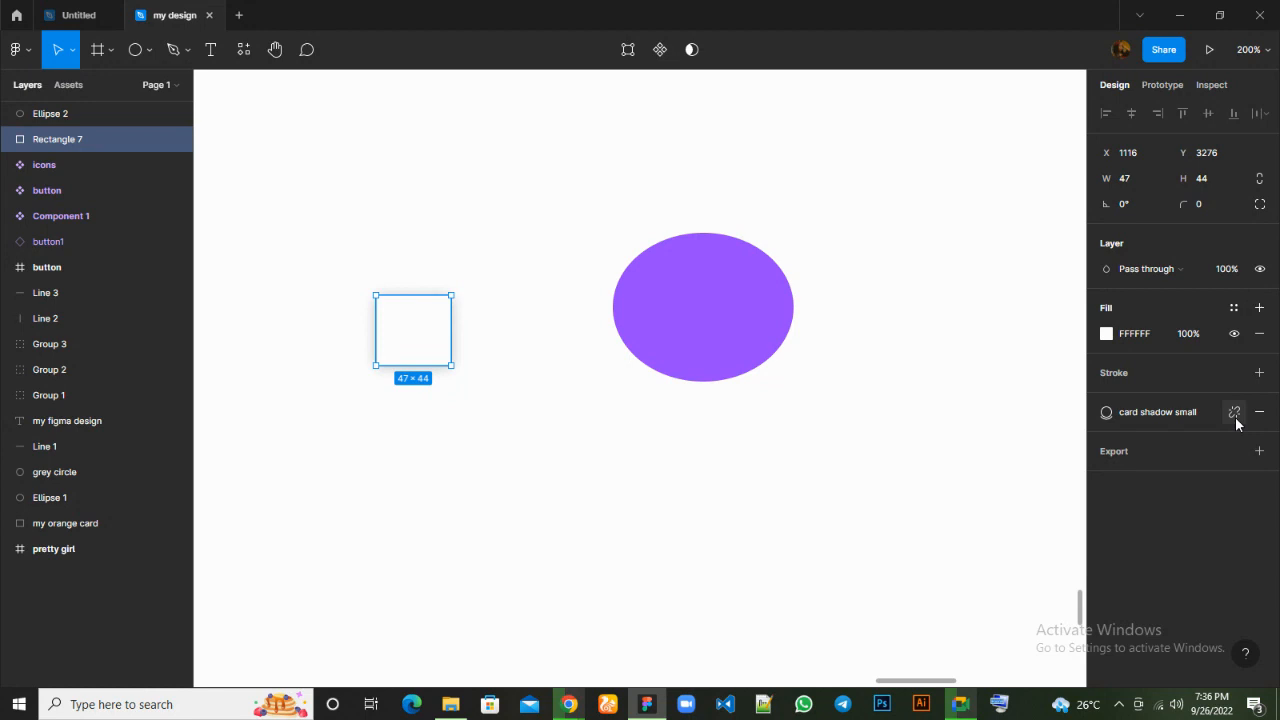
# Apply the card shadow small effect style to the purple ellipse.
pyautogui.click(1107, 413)
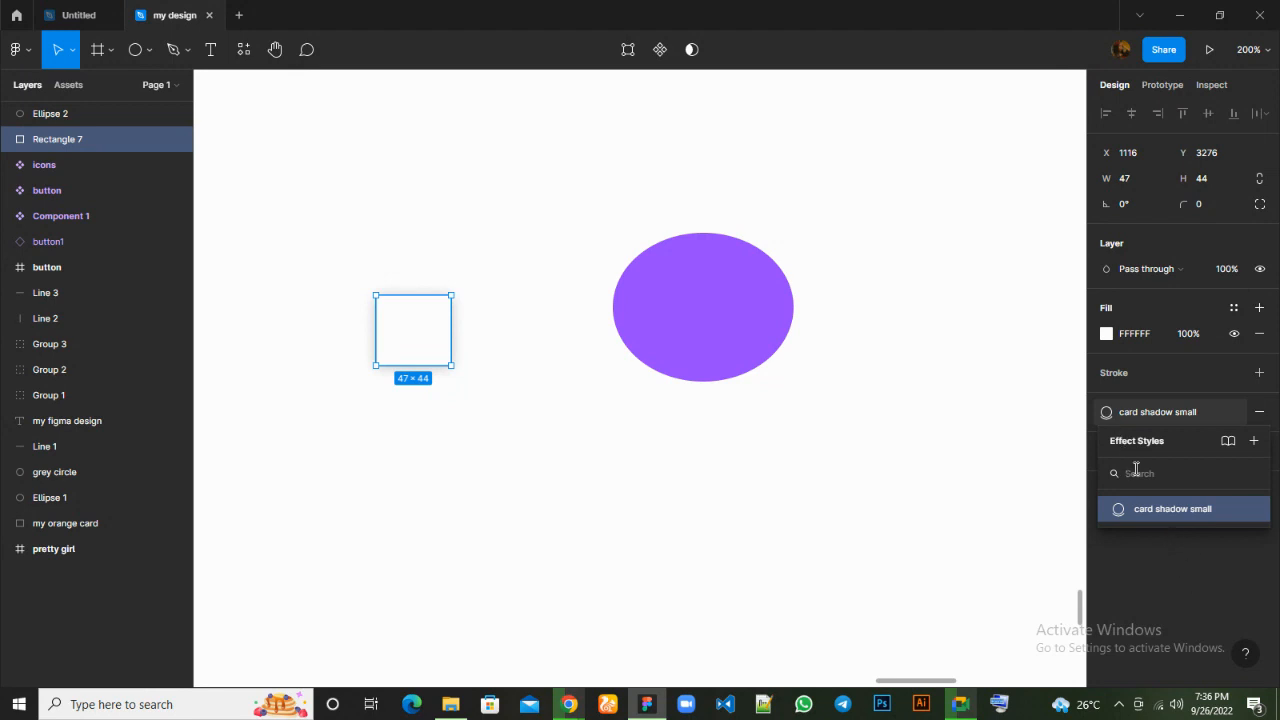
pyautogui.click(893, 404)
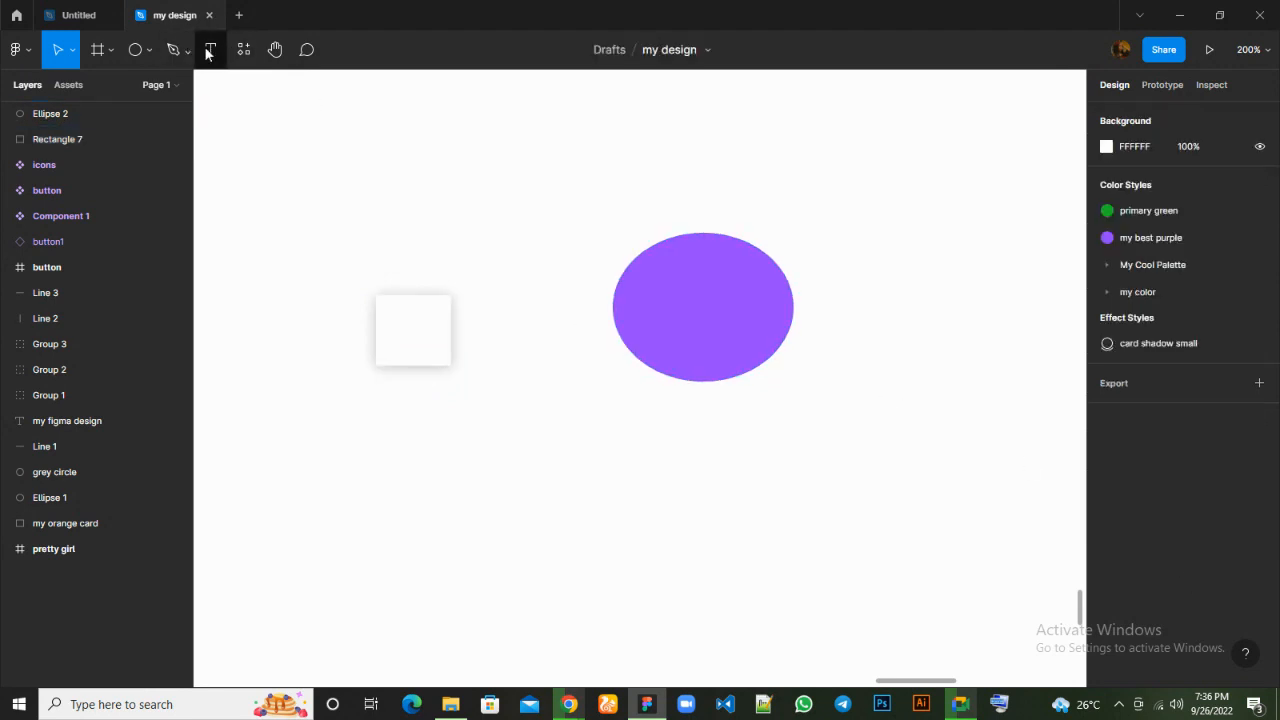
pyautogui.click(687, 339)
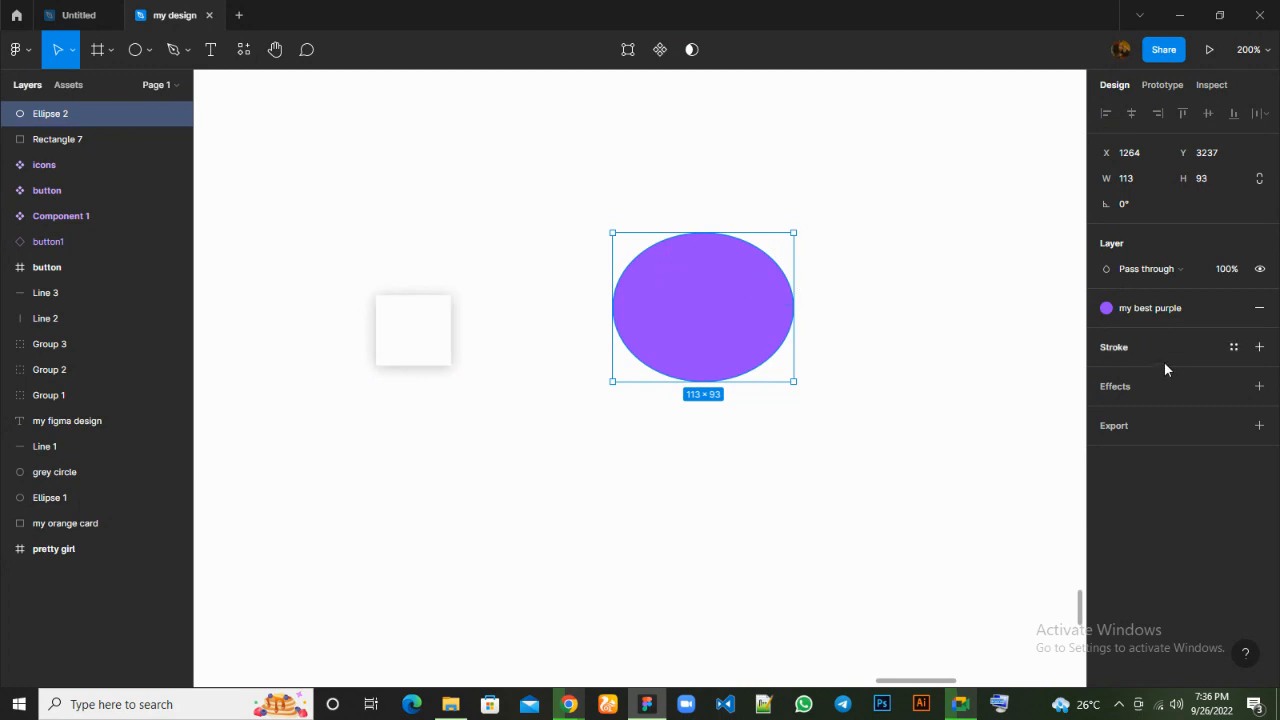
pyautogui.click(1233, 388)
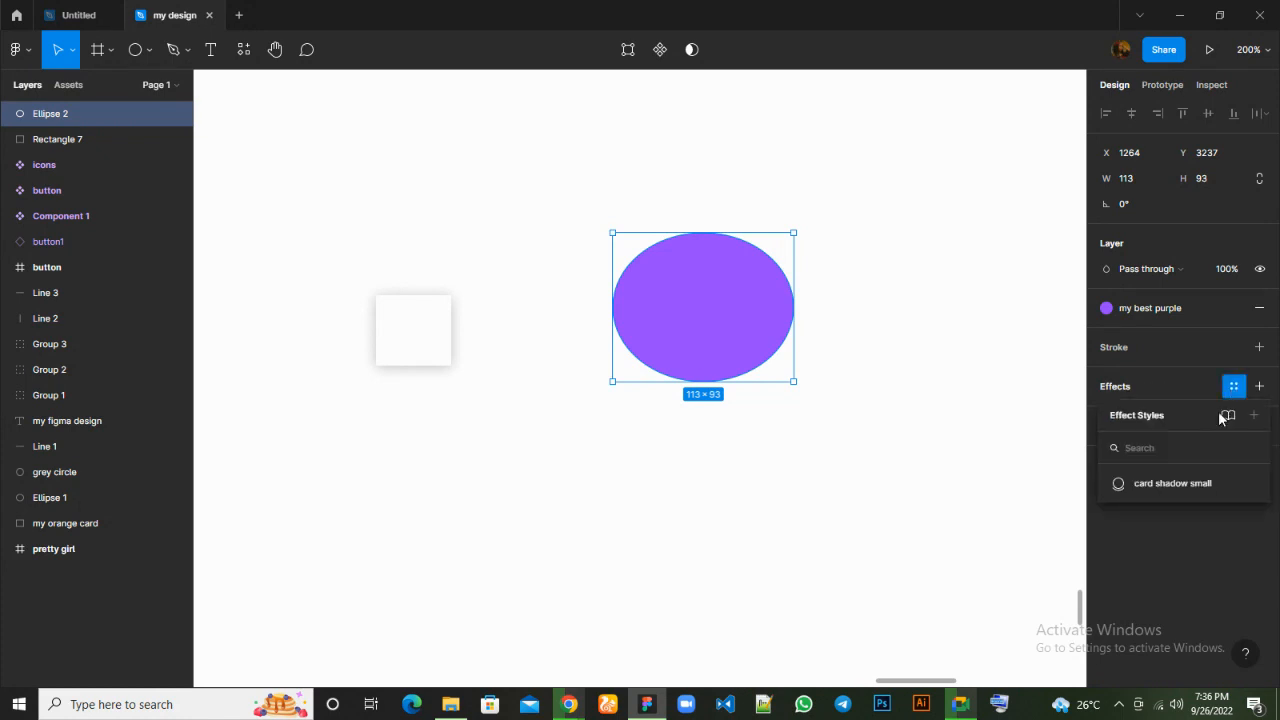
pyautogui.click(1194, 489)
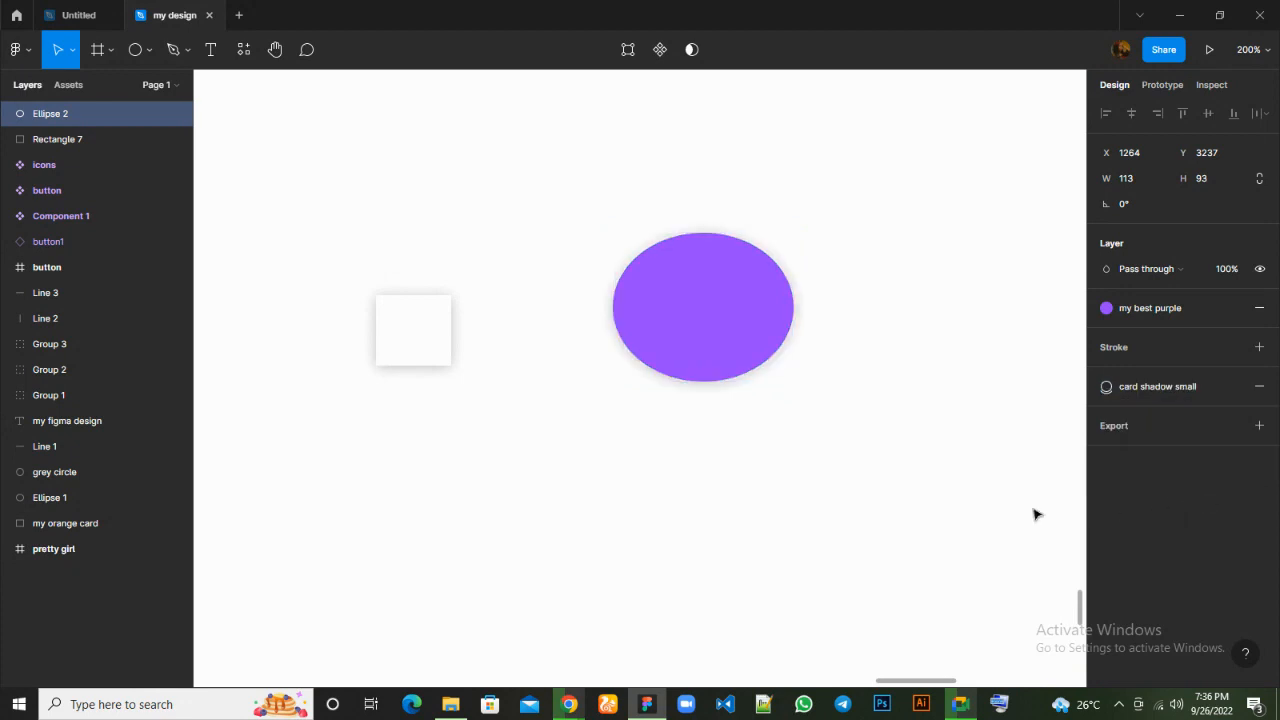
pyautogui.click(773, 497)
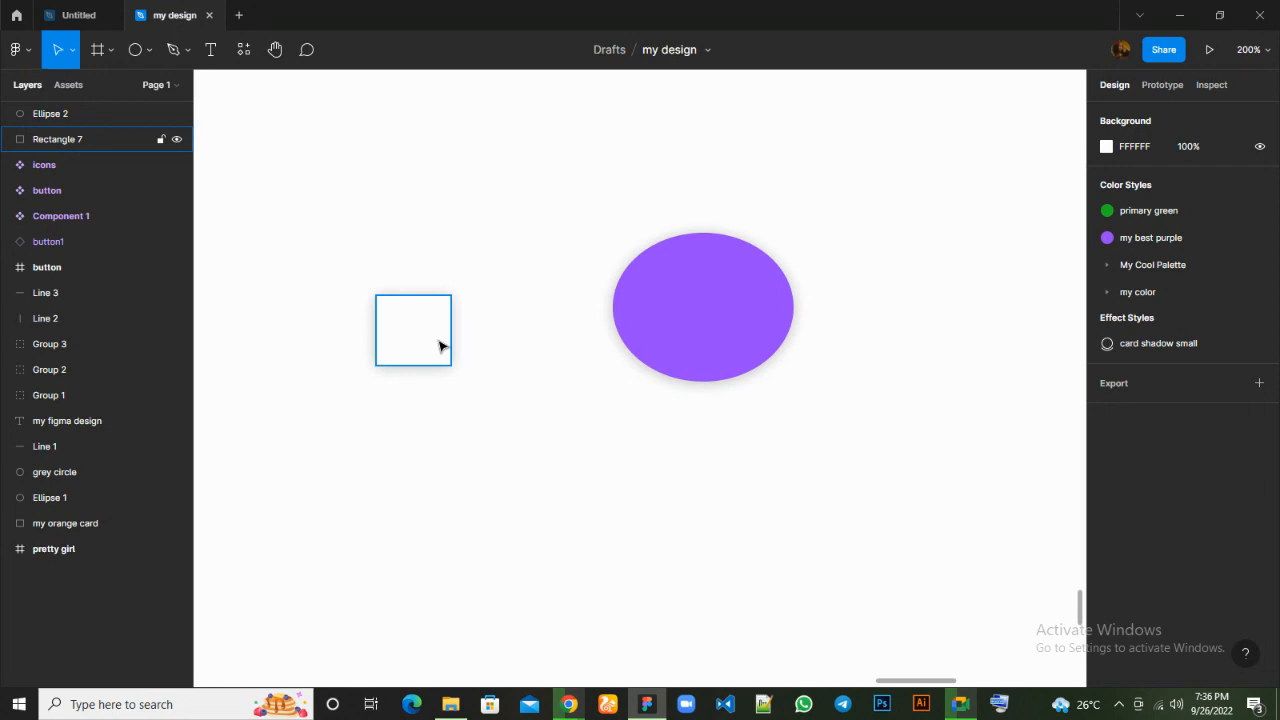
# Add a text layer reading "My header" in the empty canvas area beyond the purple ellipse.
pyautogui.hscroll(5, 677, 334)
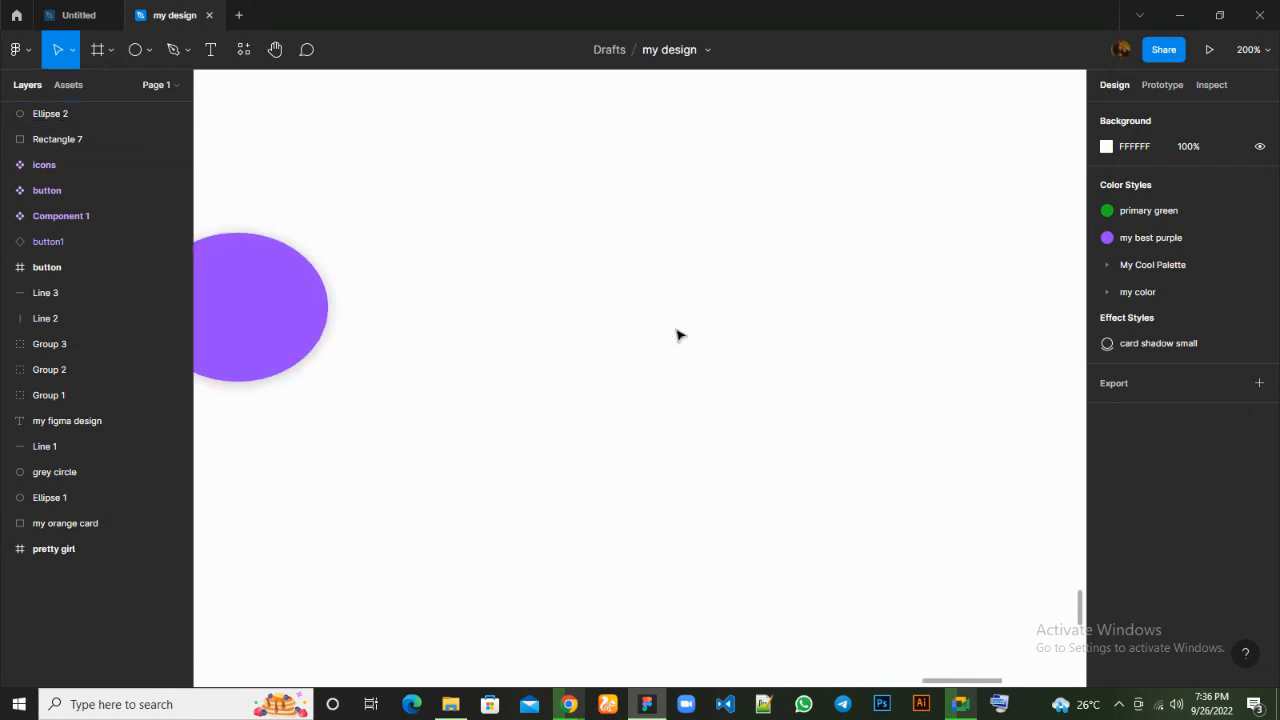
pyautogui.hscroll(2, 677, 334)
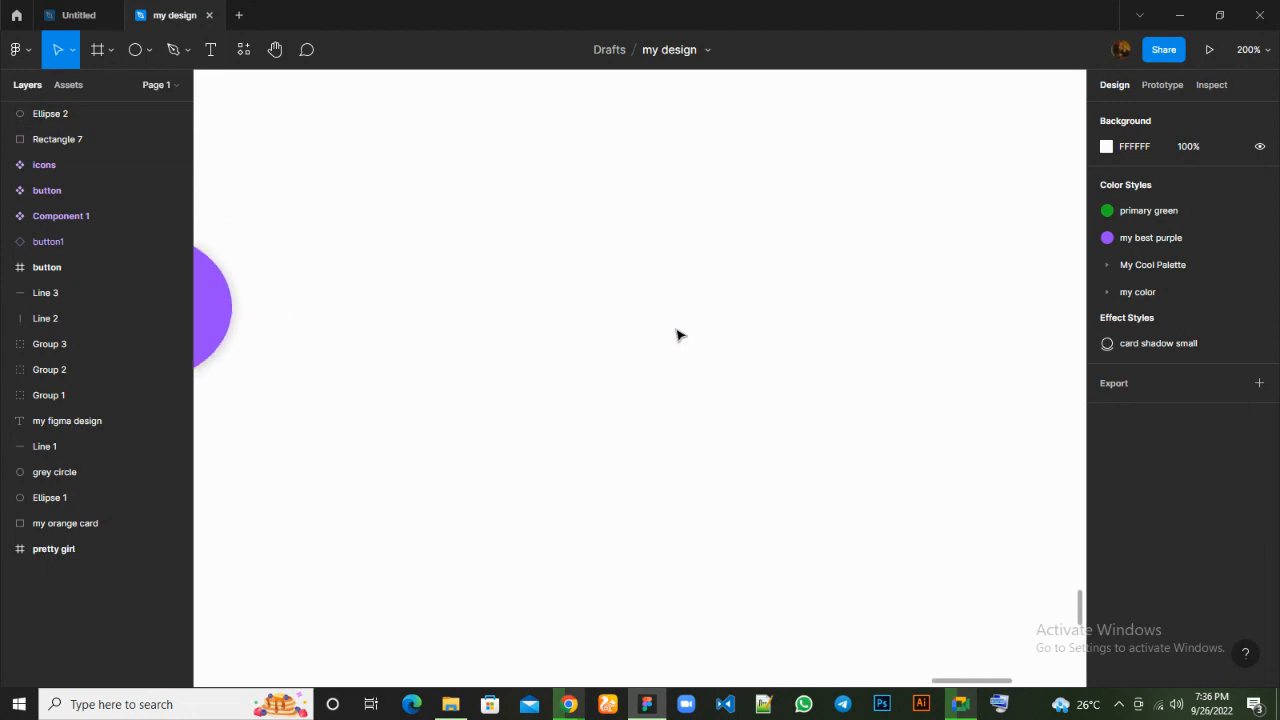
pyautogui.click(211, 52)
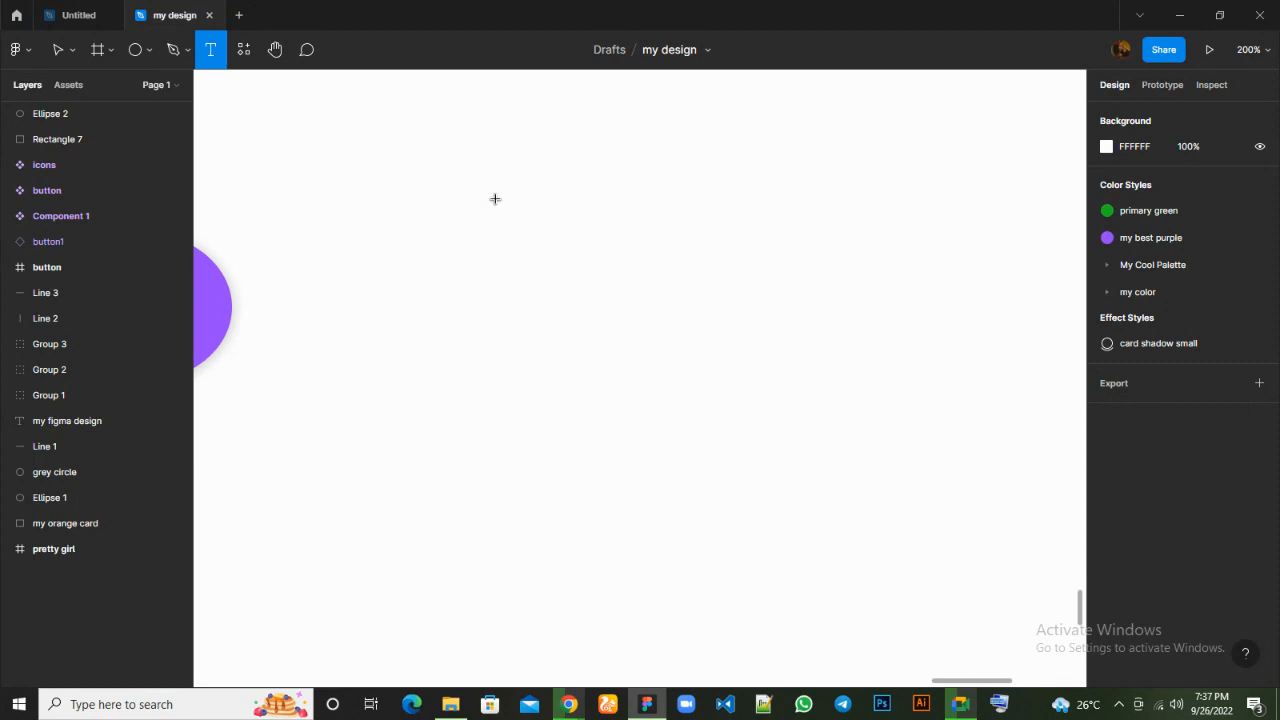
pyautogui.click(539, 250)
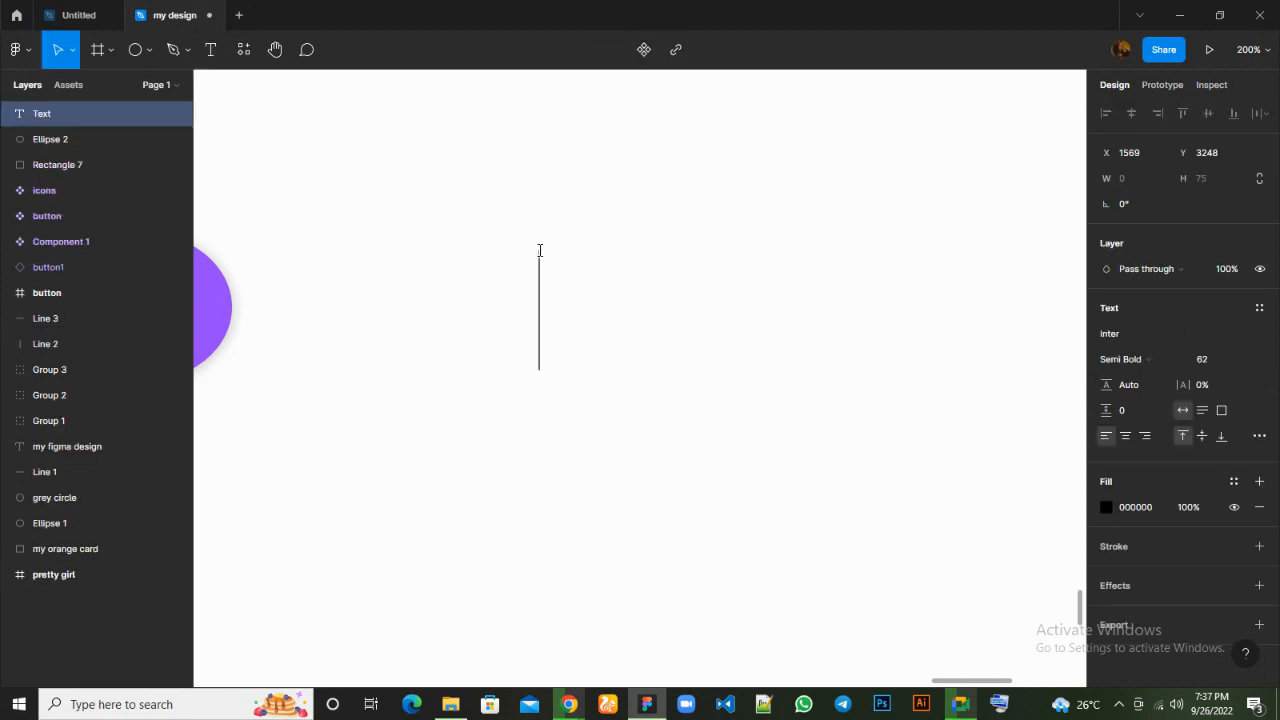
pyautogui.write('my')
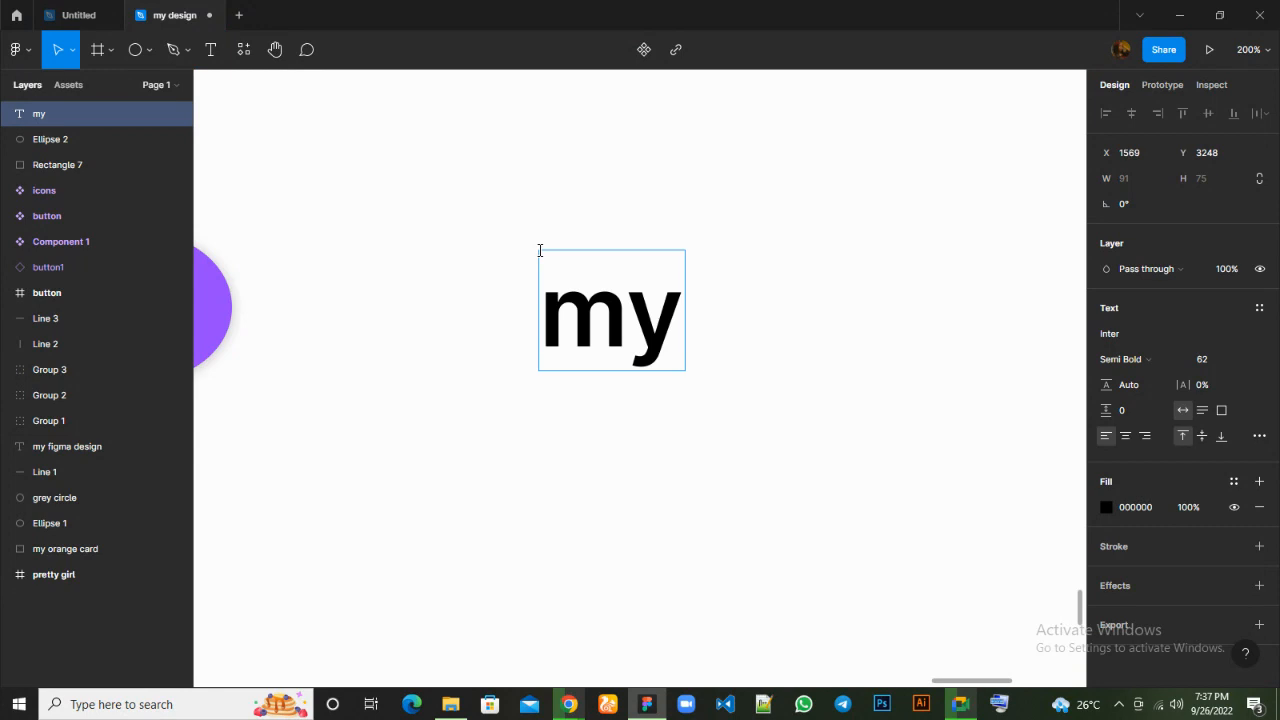
pyautogui.write(' header')
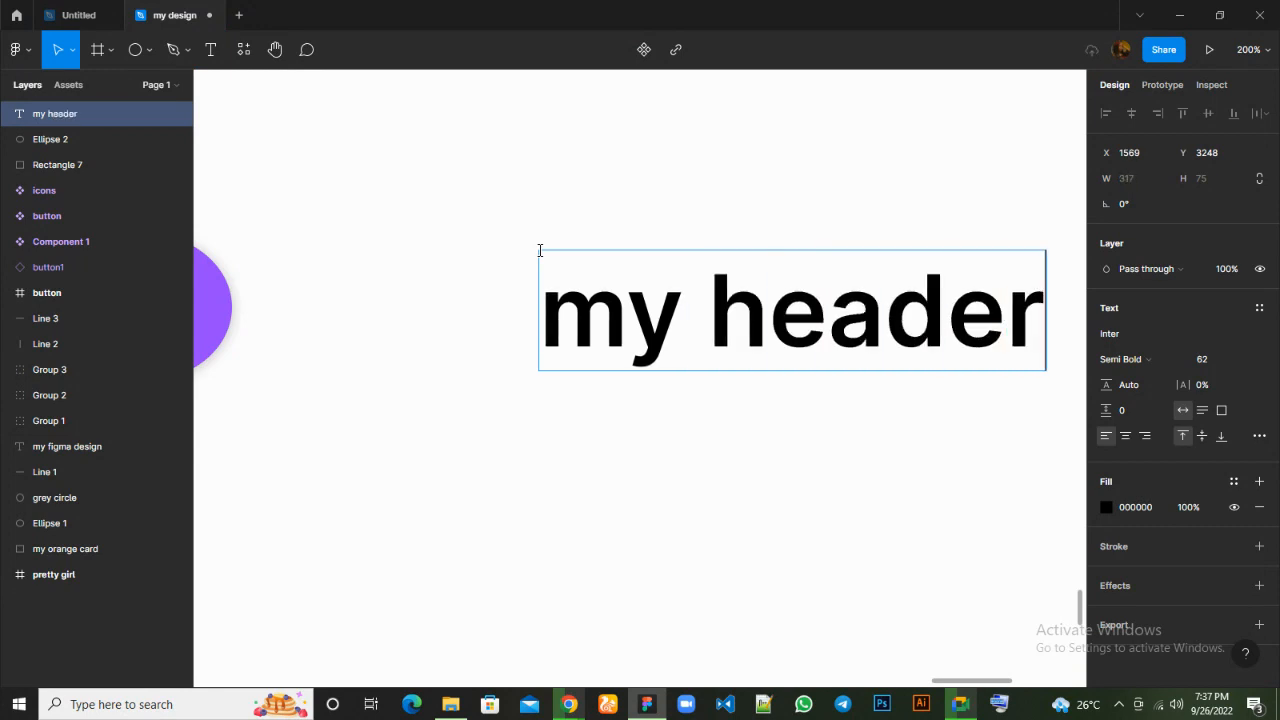
pyautogui.click(622, 323)
pyautogui.press('BackSpace')
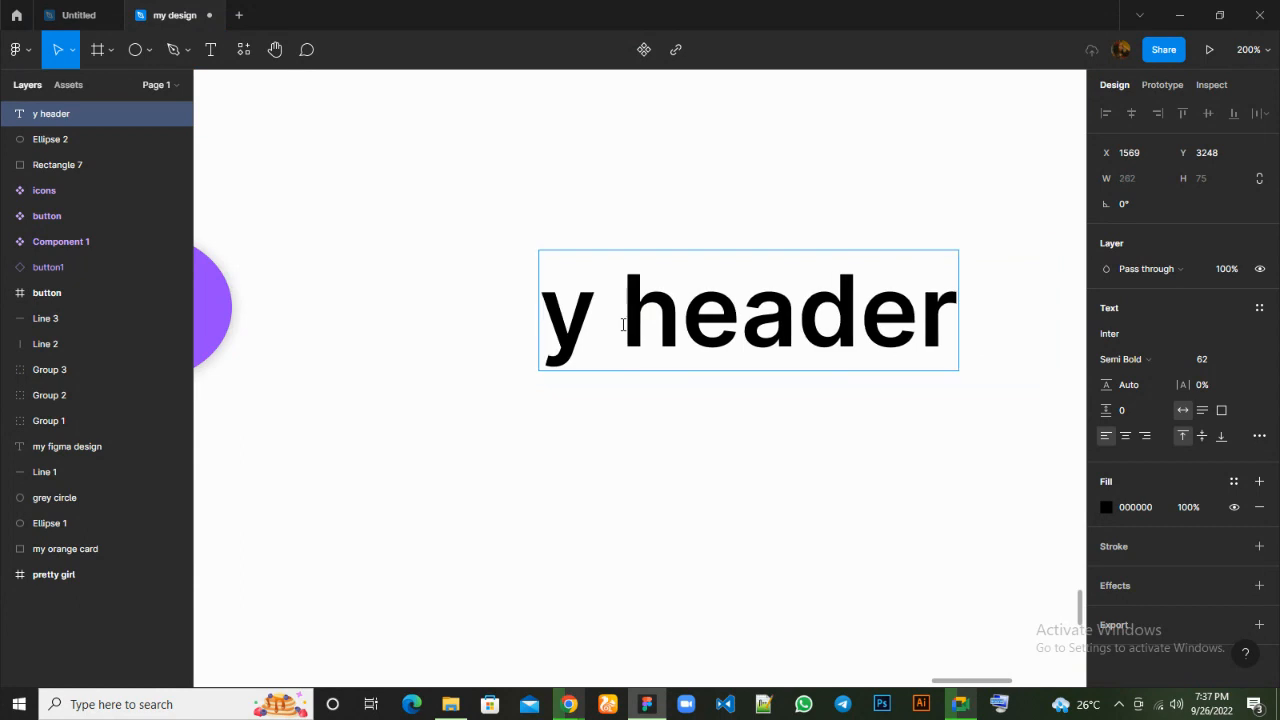
pyautogui.write('M')
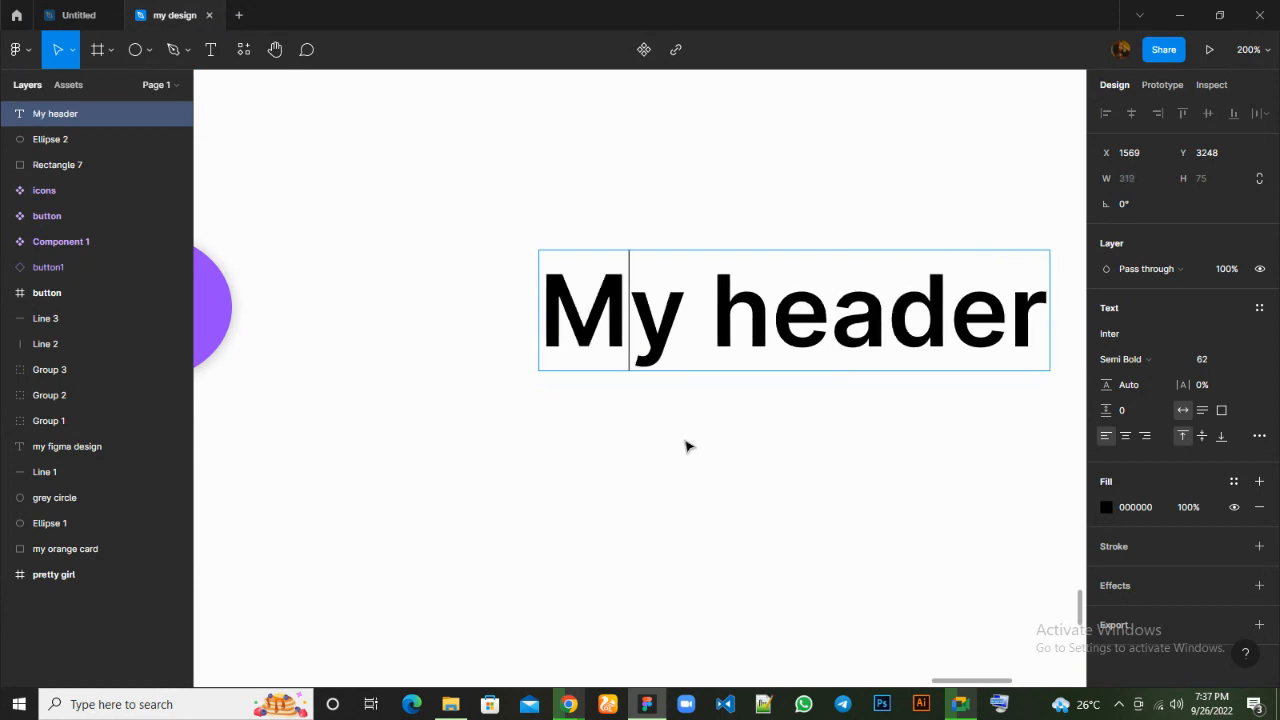
pyautogui.press('Escape')
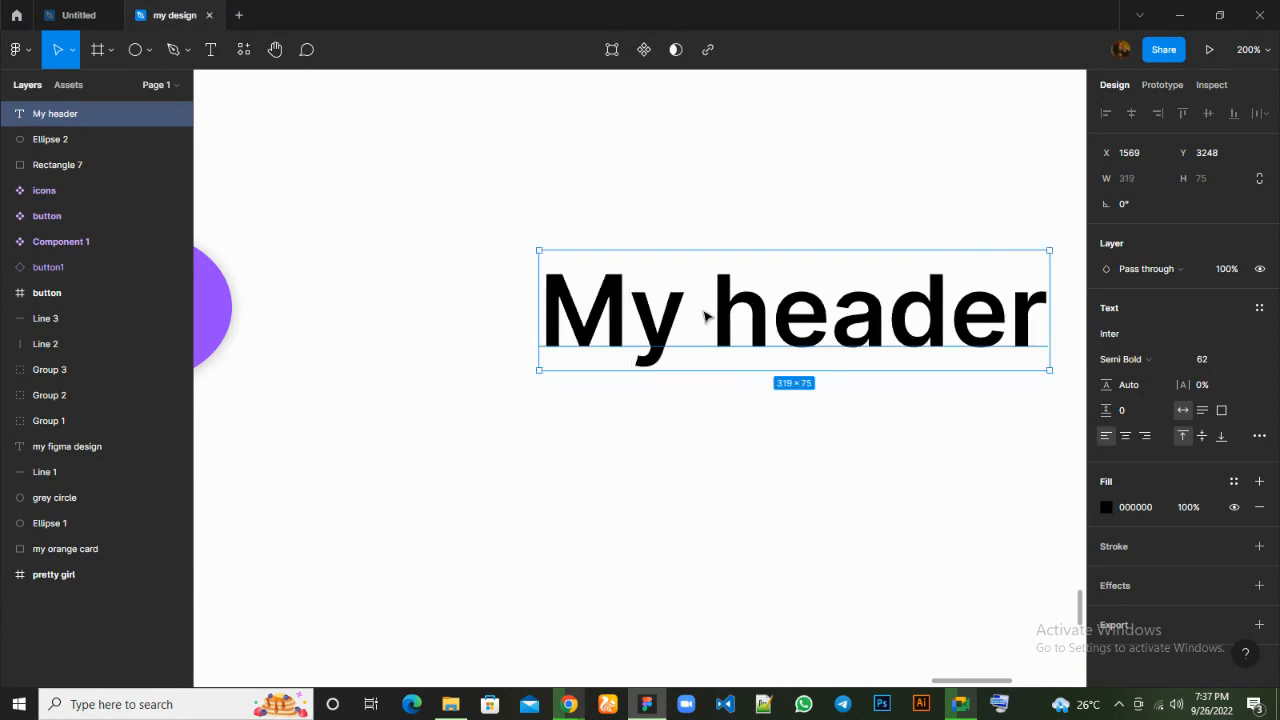
# Keep the header text in Semi Bold, set its font size to 128 and move it to about X 1440, Y 3059.
pyautogui.moveTo(706, 317); pyautogui.dragTo(610, 286)
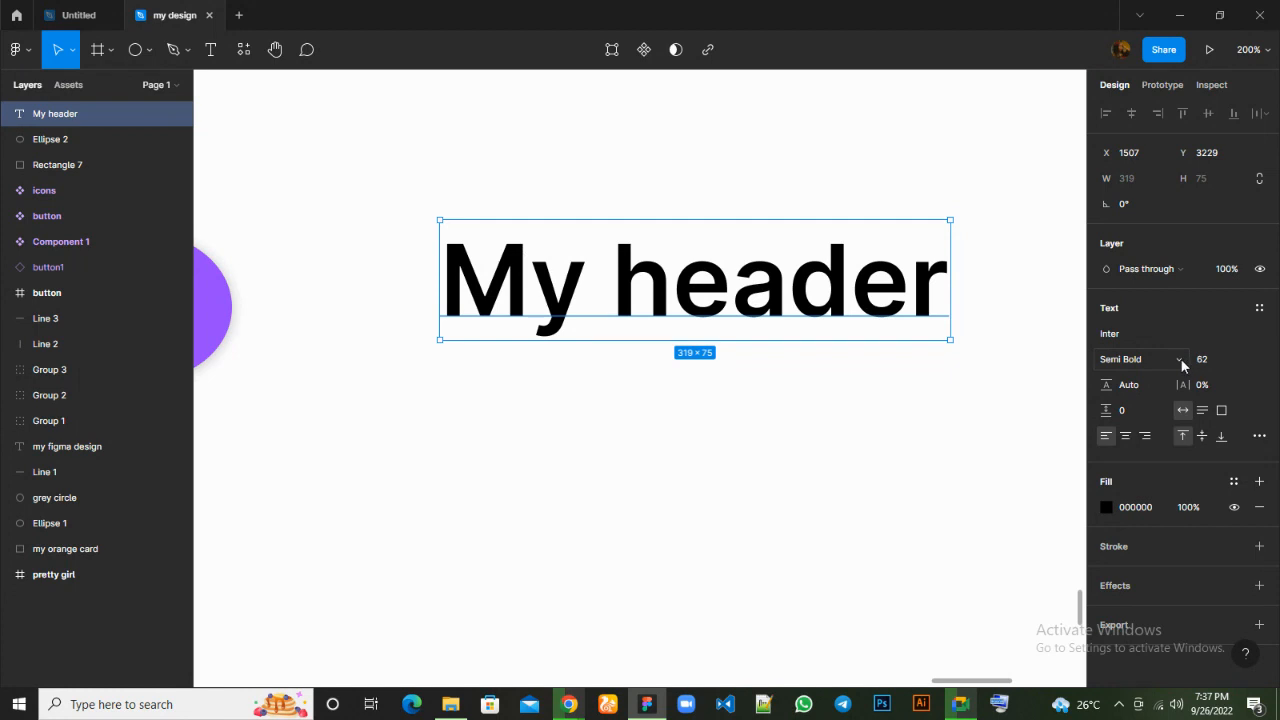
pyautogui.click(1180, 361)
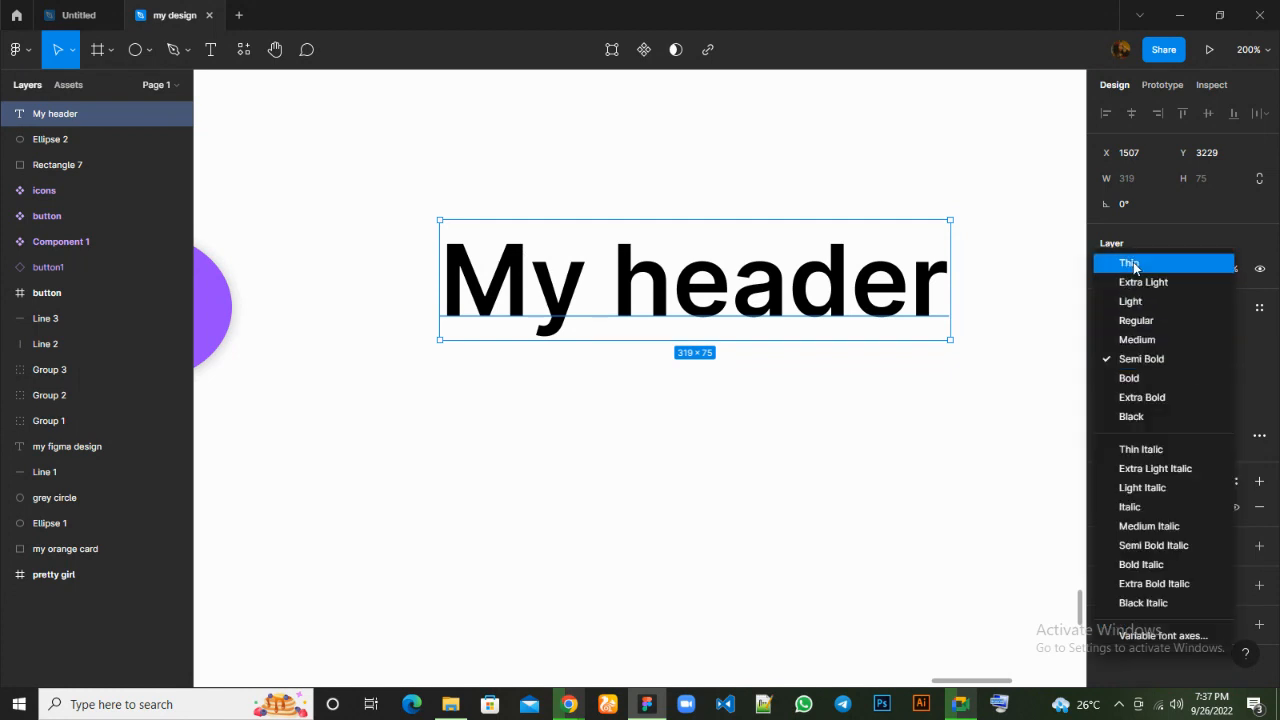
pyautogui.click(1157, 359)
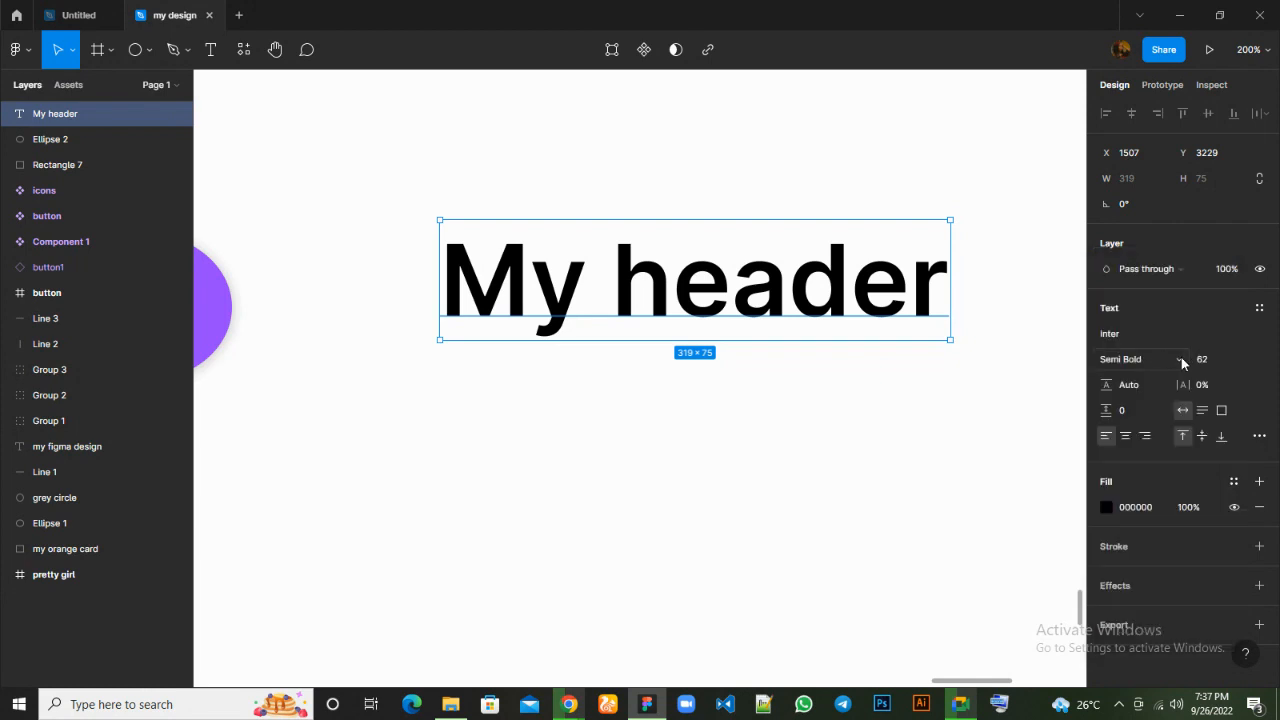
pyautogui.click(1245, 361)
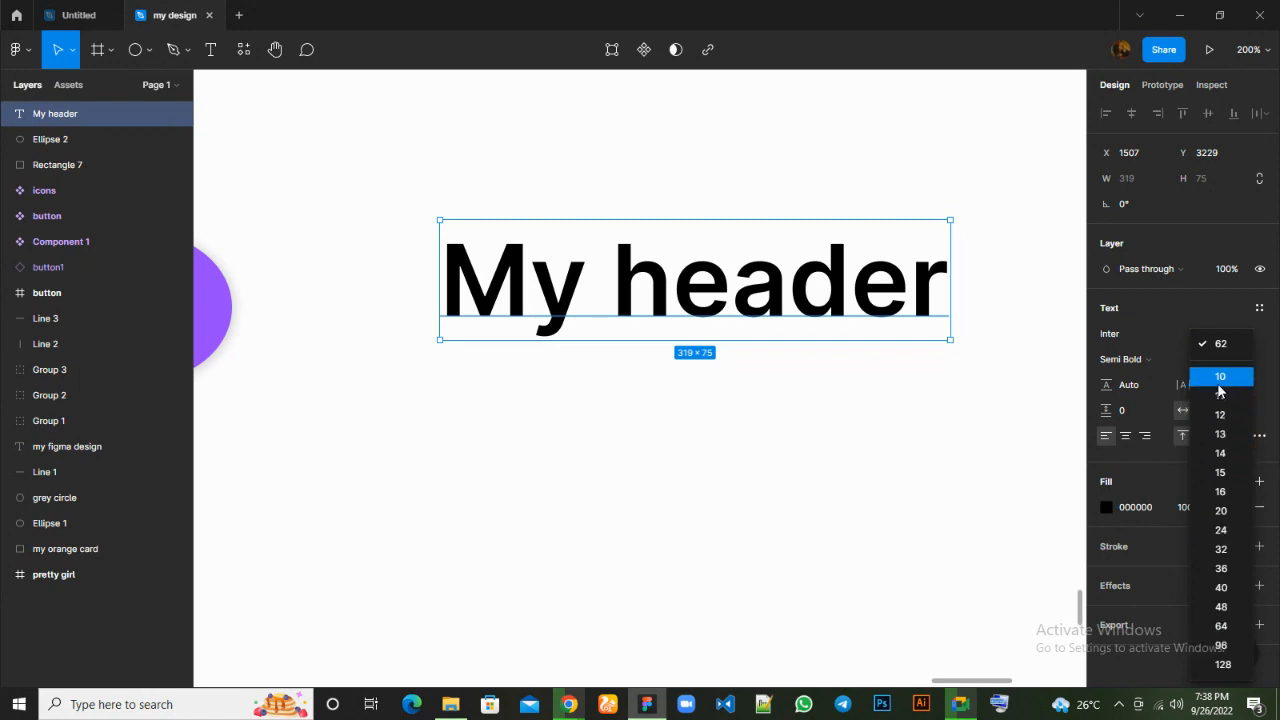
pyautogui.click(1223, 664)
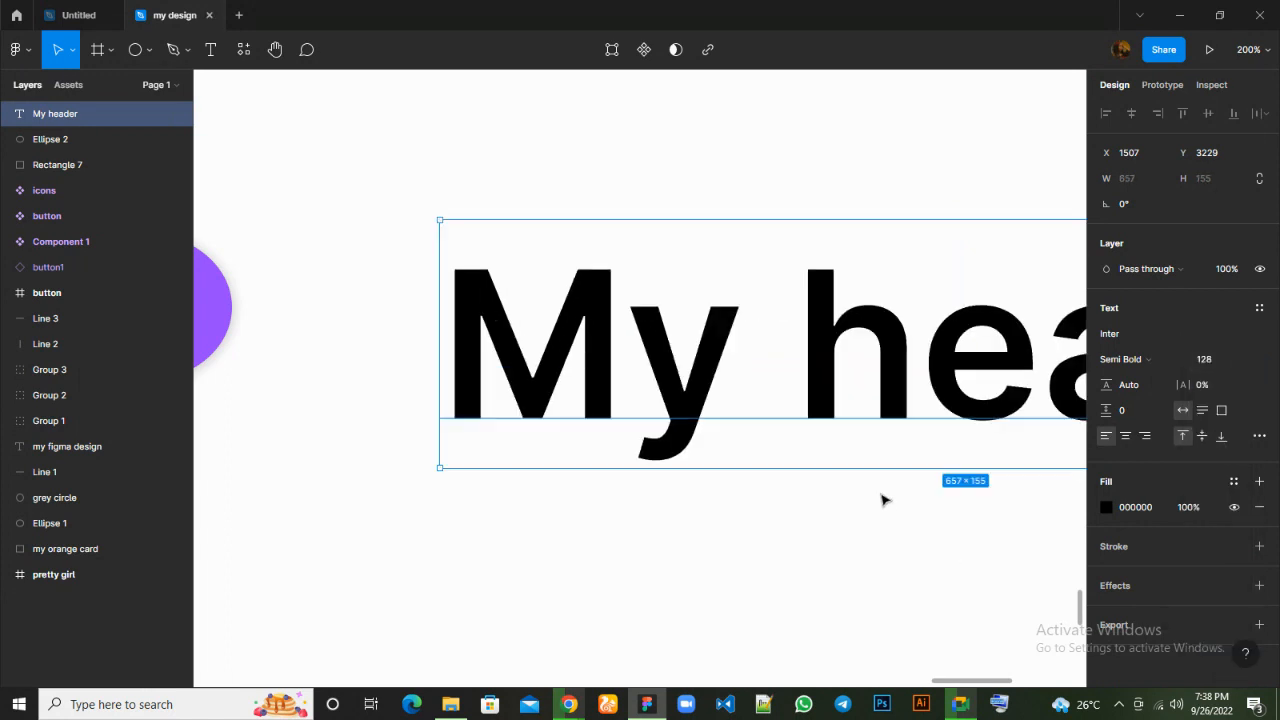
pyautogui.hotkey('ctrl', '-')
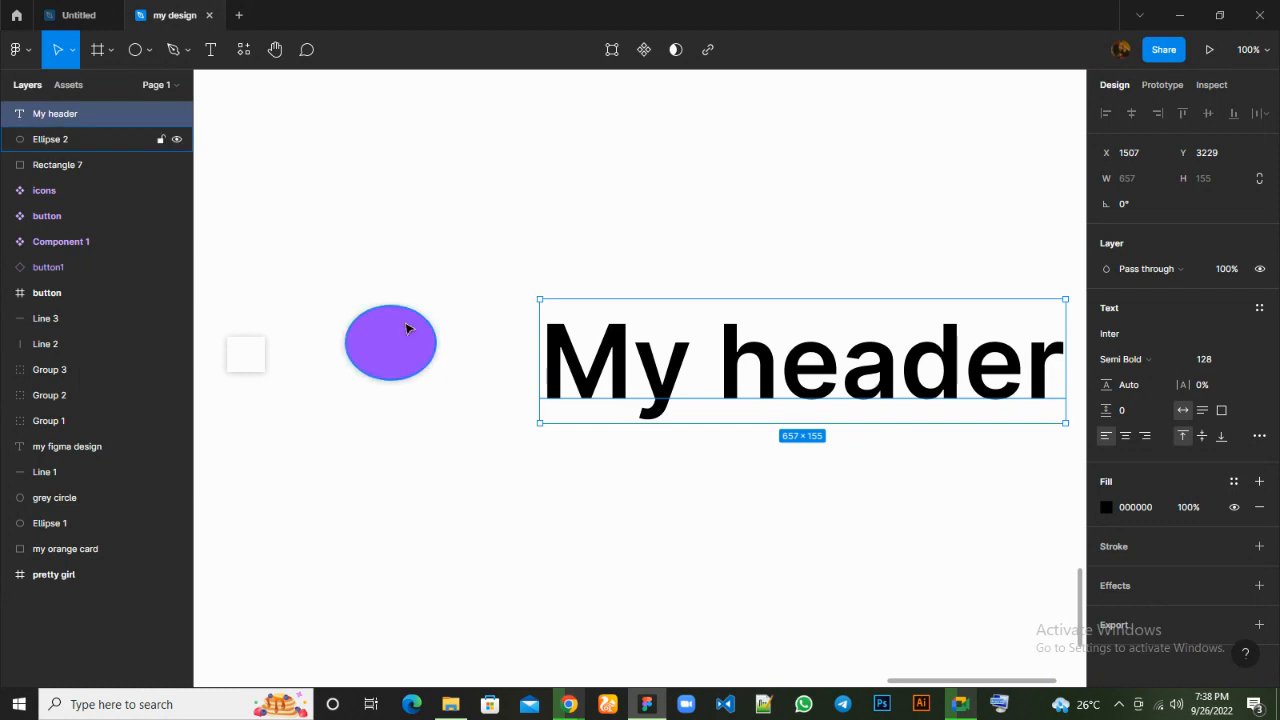
pyautogui.moveTo(661, 394); pyautogui.dragTo(610, 262)
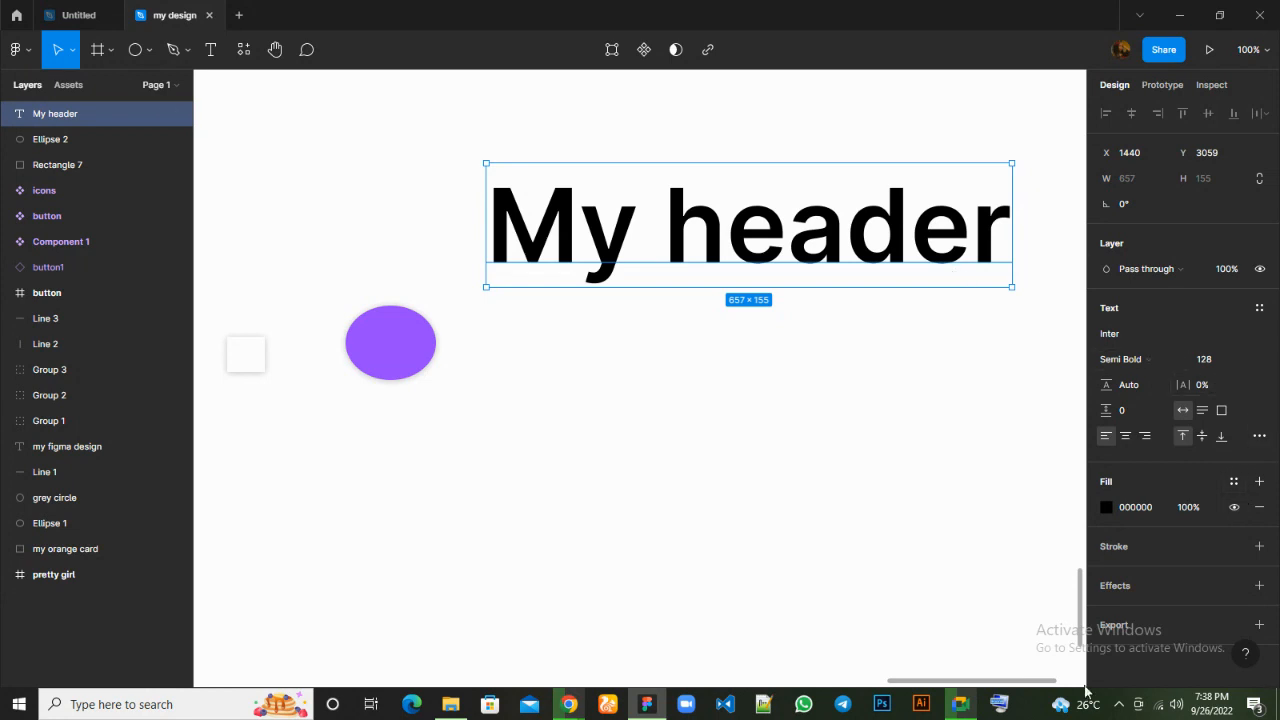
# Switch to the Google Meet window to check the call, and return to the Figma design.
pyautogui.moveTo(960, 702)
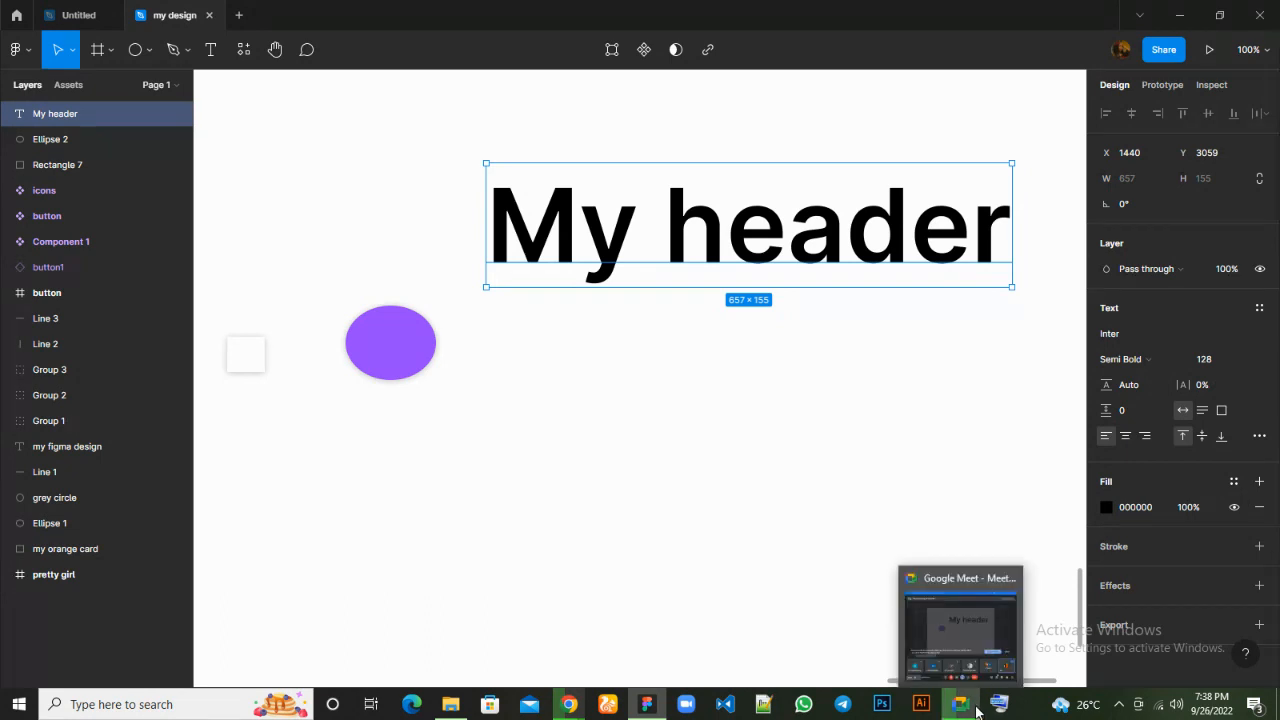
pyautogui.click(956, 642)
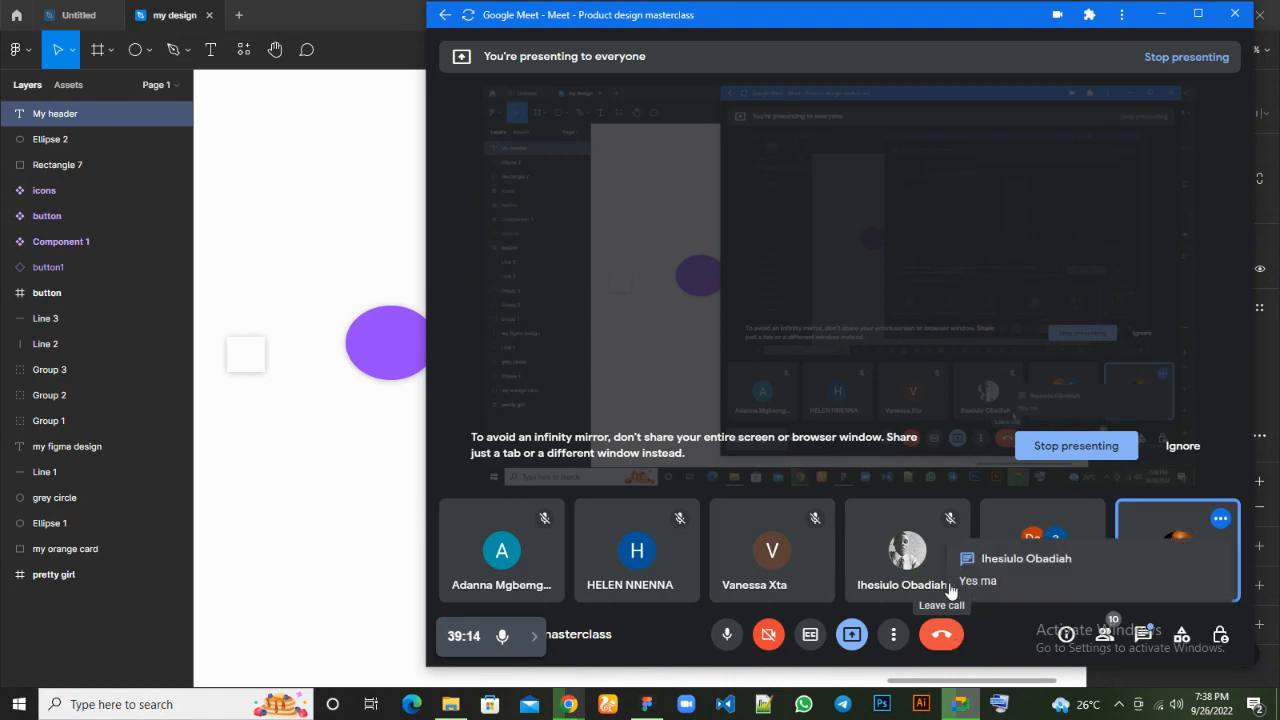
pyautogui.click(278, 452)
pyautogui.click(709, 434)
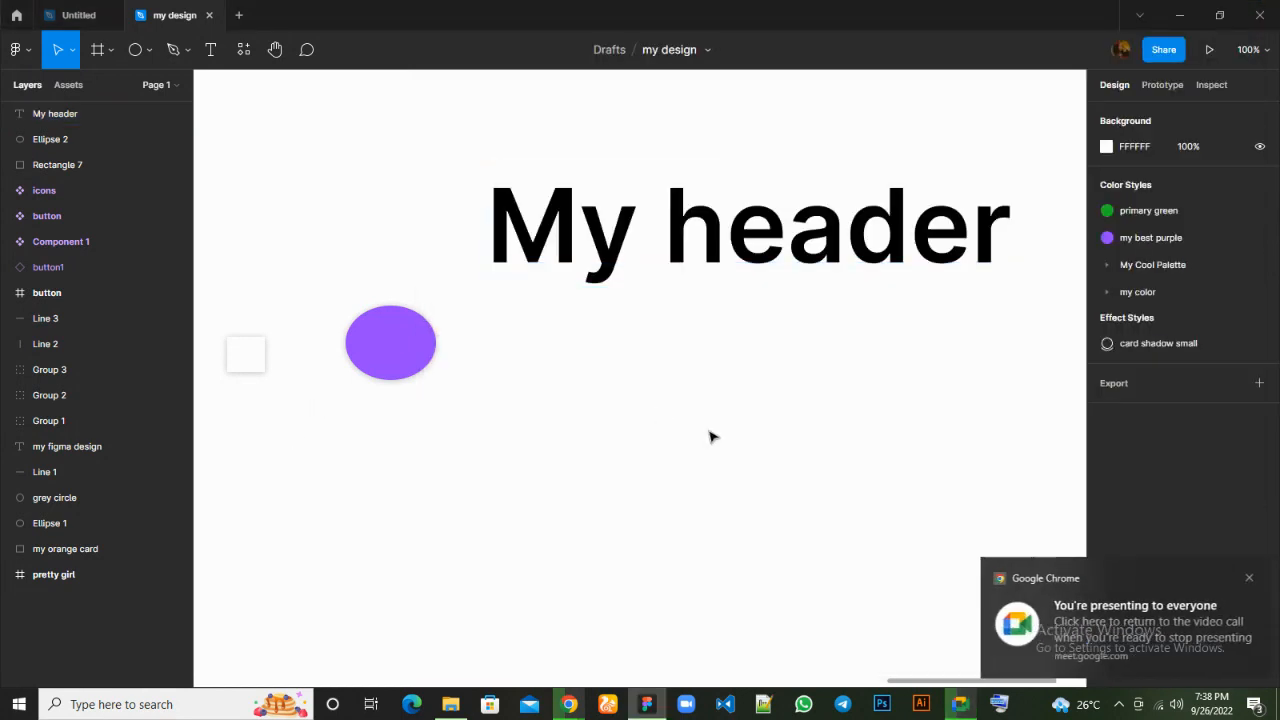
# Duplicate the header text, place the copy directly below at about X 1440, Y 3183, and set its font size to 96.
pyautogui.click(738, 238)
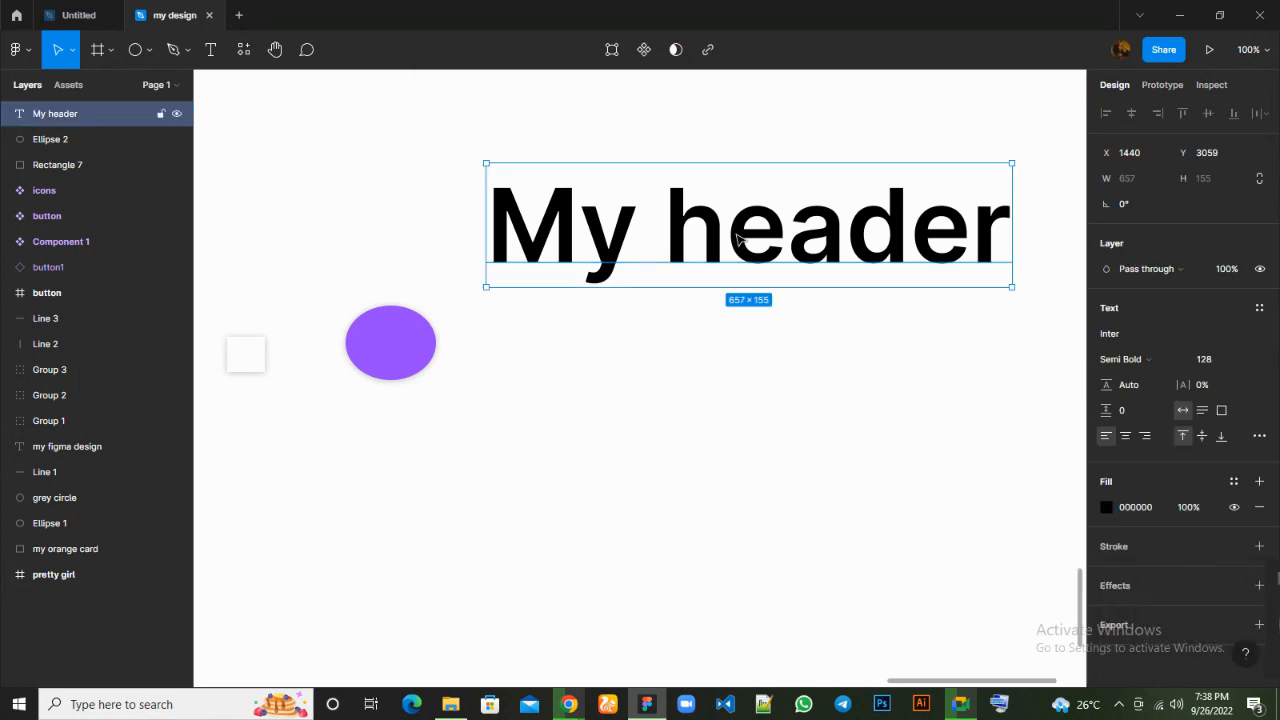
pyautogui.hotkey('ctrl', 'd')
pyautogui.moveTo(739, 237); pyautogui.dragTo(742, 338)
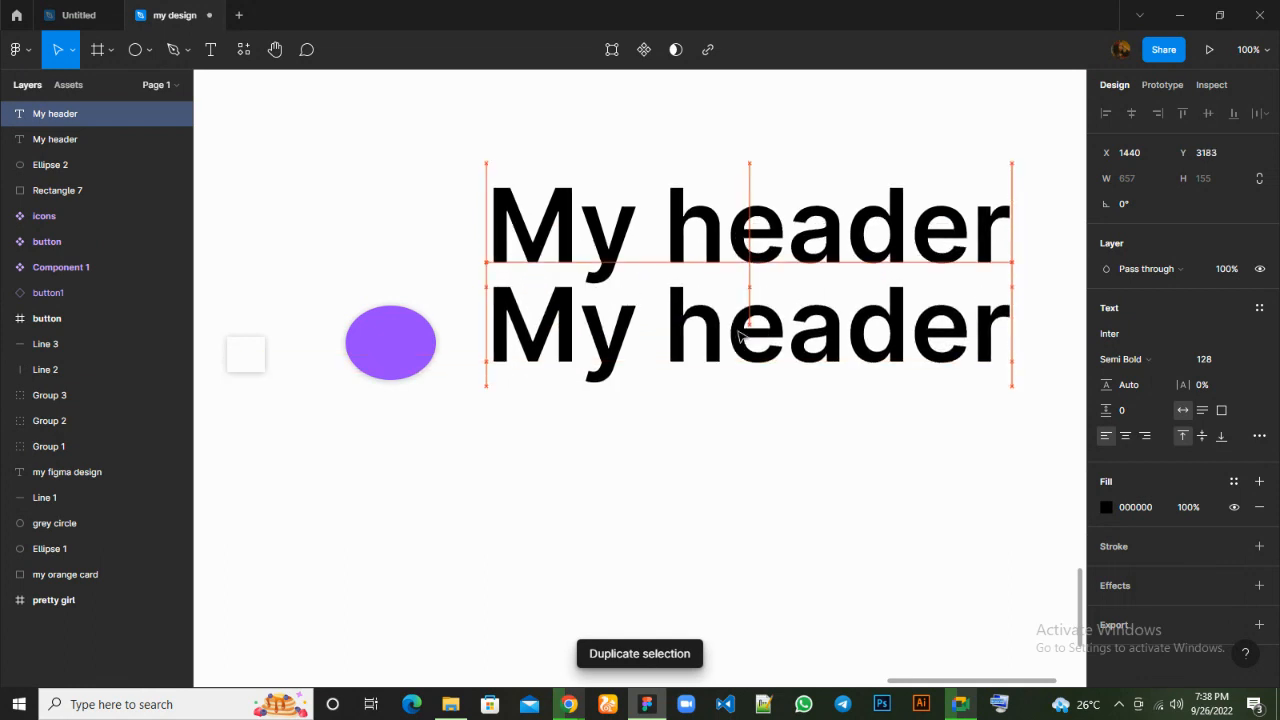
pyautogui.click(1240, 363)
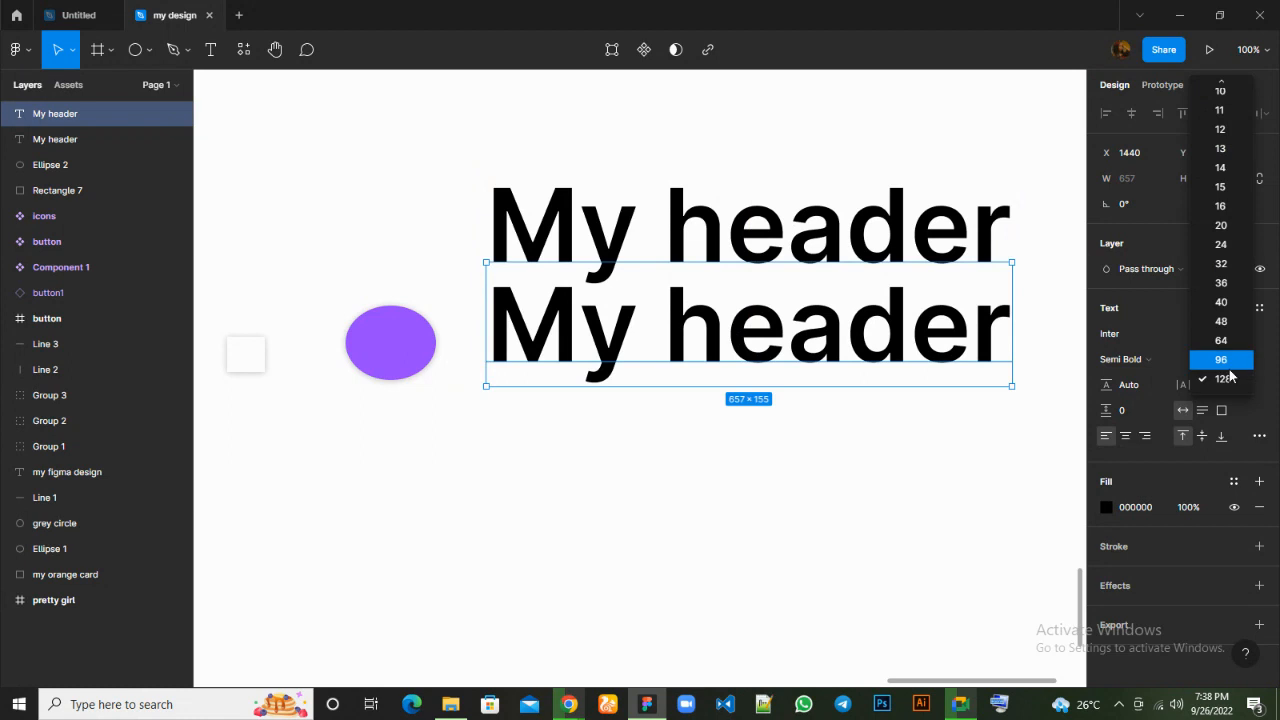
pyautogui.click(1225, 360)
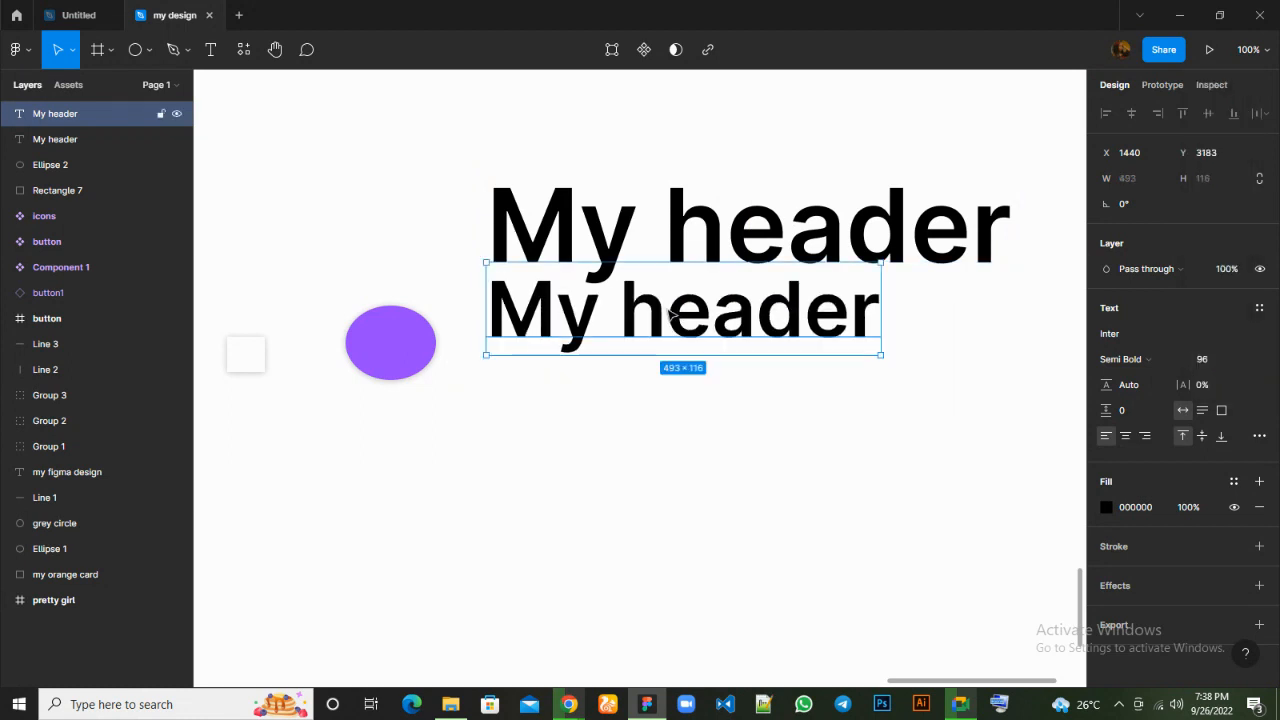
# Duplicate the 96-size header eight times down the column at the same 124-unit vertical offset.
pyautogui.hotkey('ctrl', 'd')
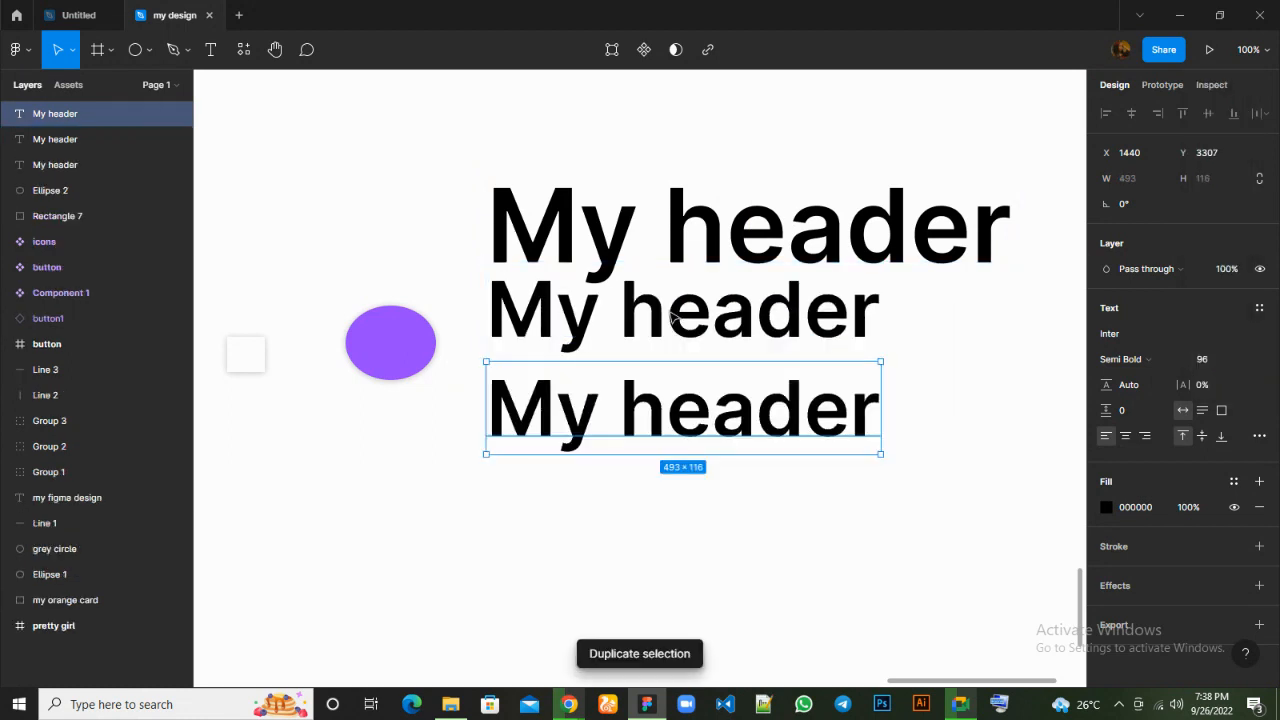
pyautogui.hotkey('ctrl', 'd')
pyautogui.hotkey('ctrl', 'd')
pyautogui.hotkey('ctrl', 'd')
pyautogui.hotkey('ctrl', 'd')
pyautogui.scroll(-2, 672, 316)
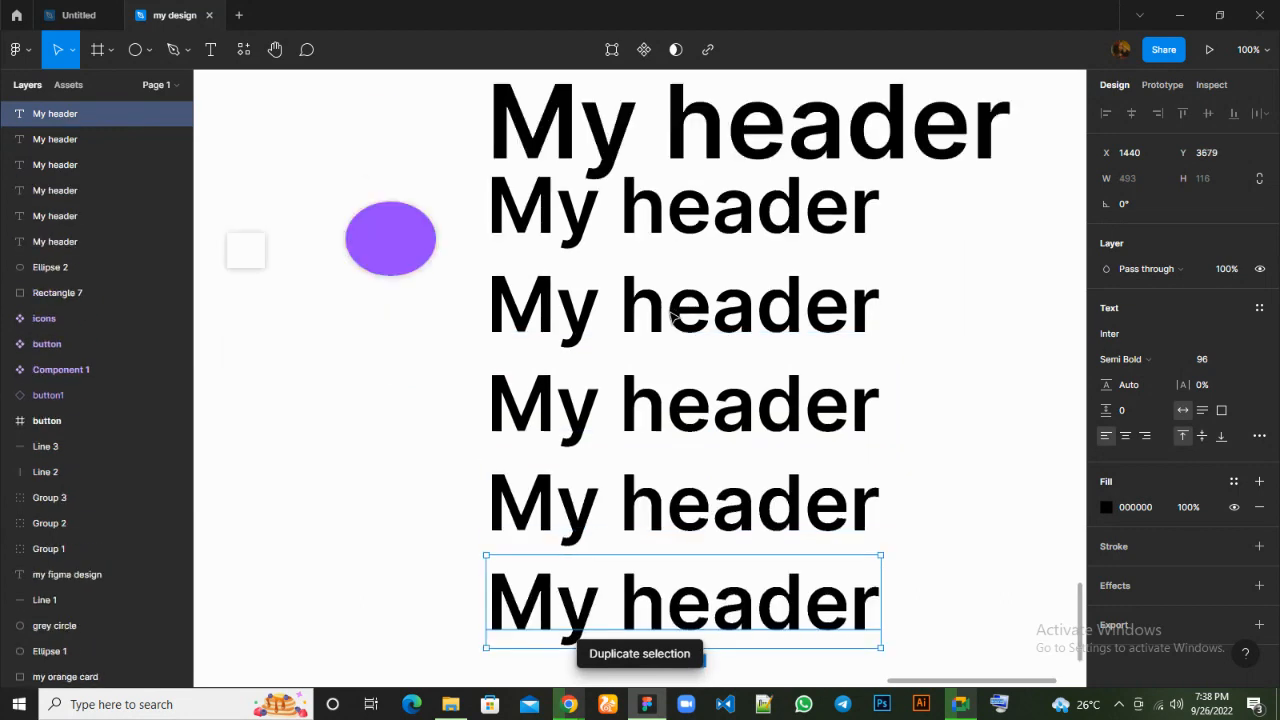
pyautogui.press('-')
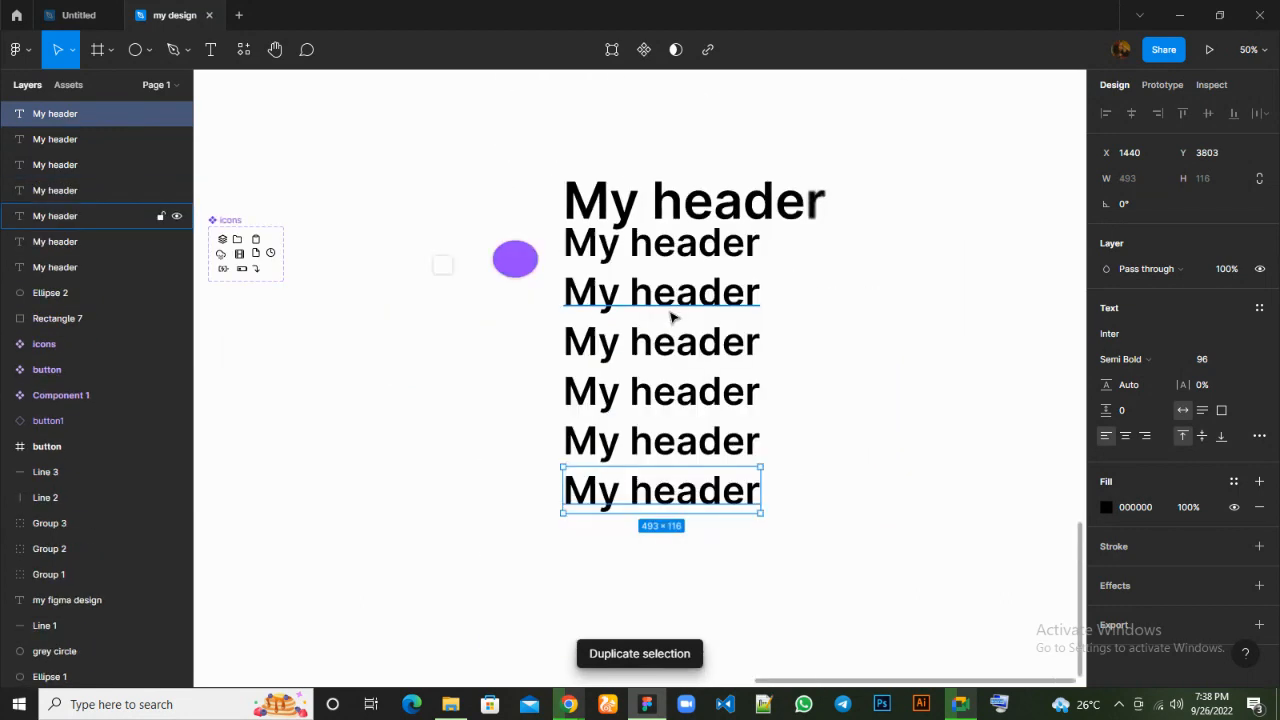
pyautogui.hotkey('ctrl', 'd')
pyautogui.hotkey('ctrl', 'd')
pyautogui.hotkey('ctrl', 'd')
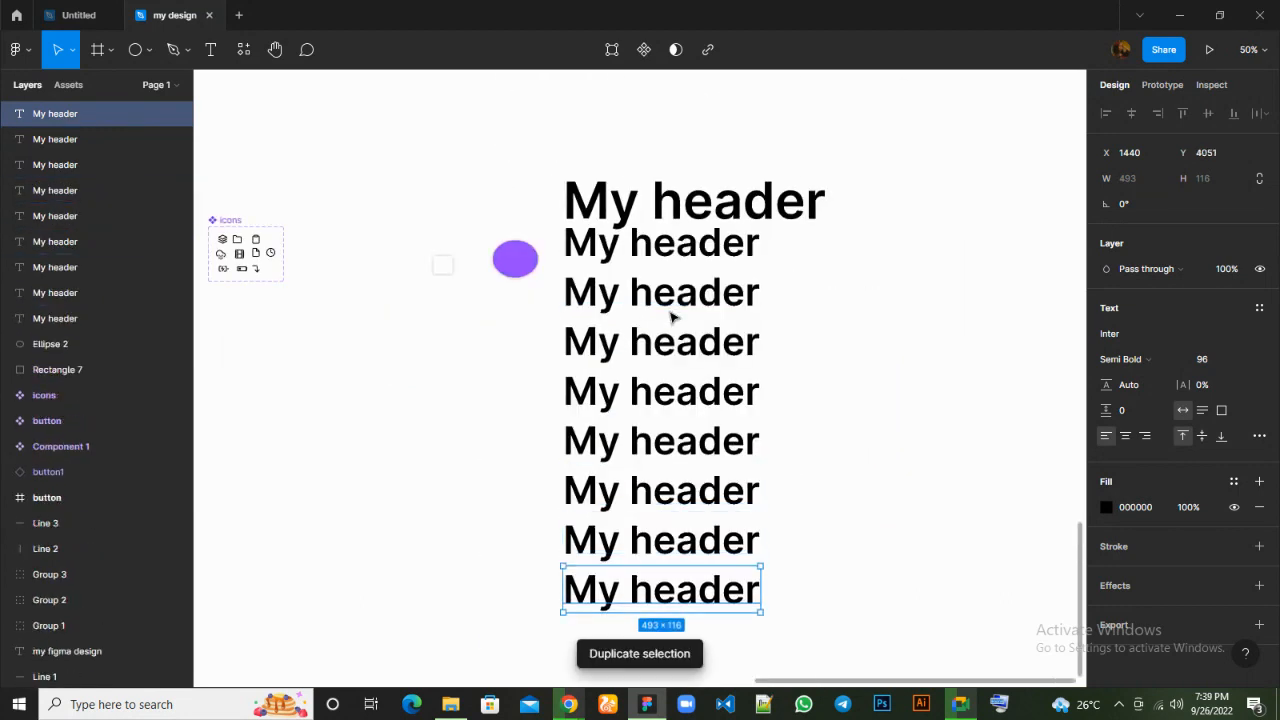
pyautogui.scroll(-1, 672, 316)
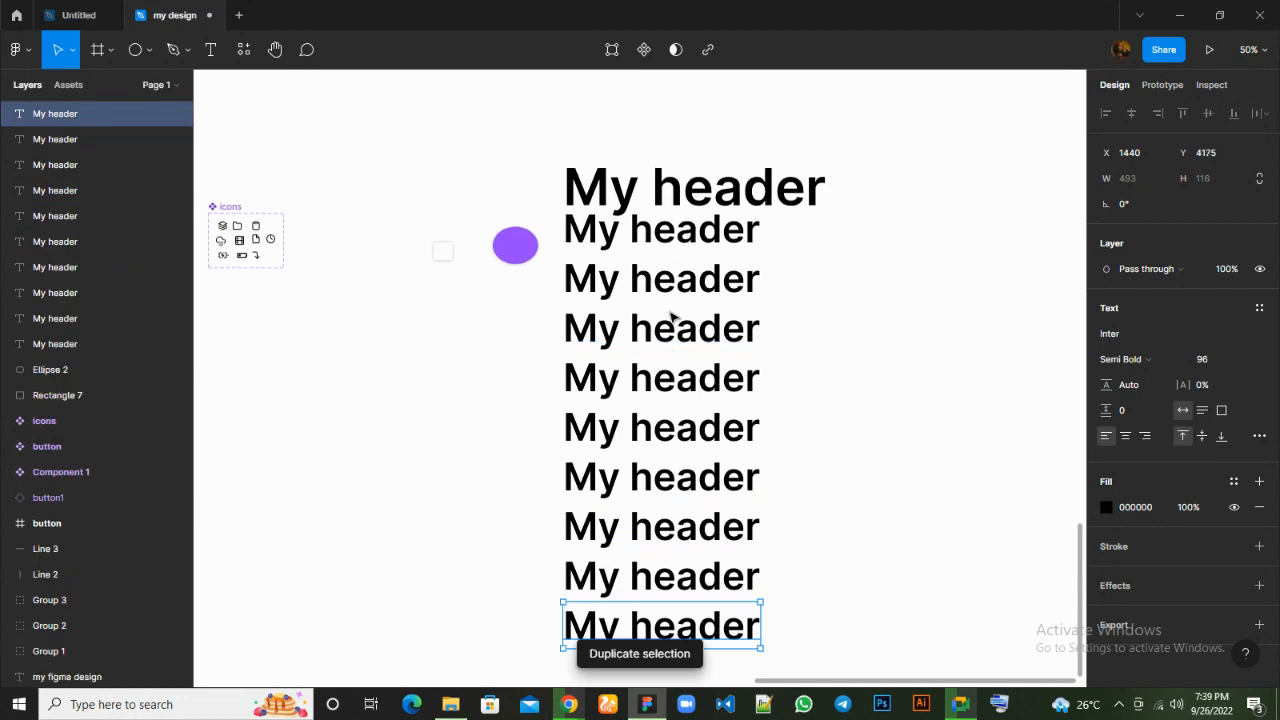
# Set the font size of the third header down to 64 and the fourth header to 48.
pyautogui.click(724, 280)
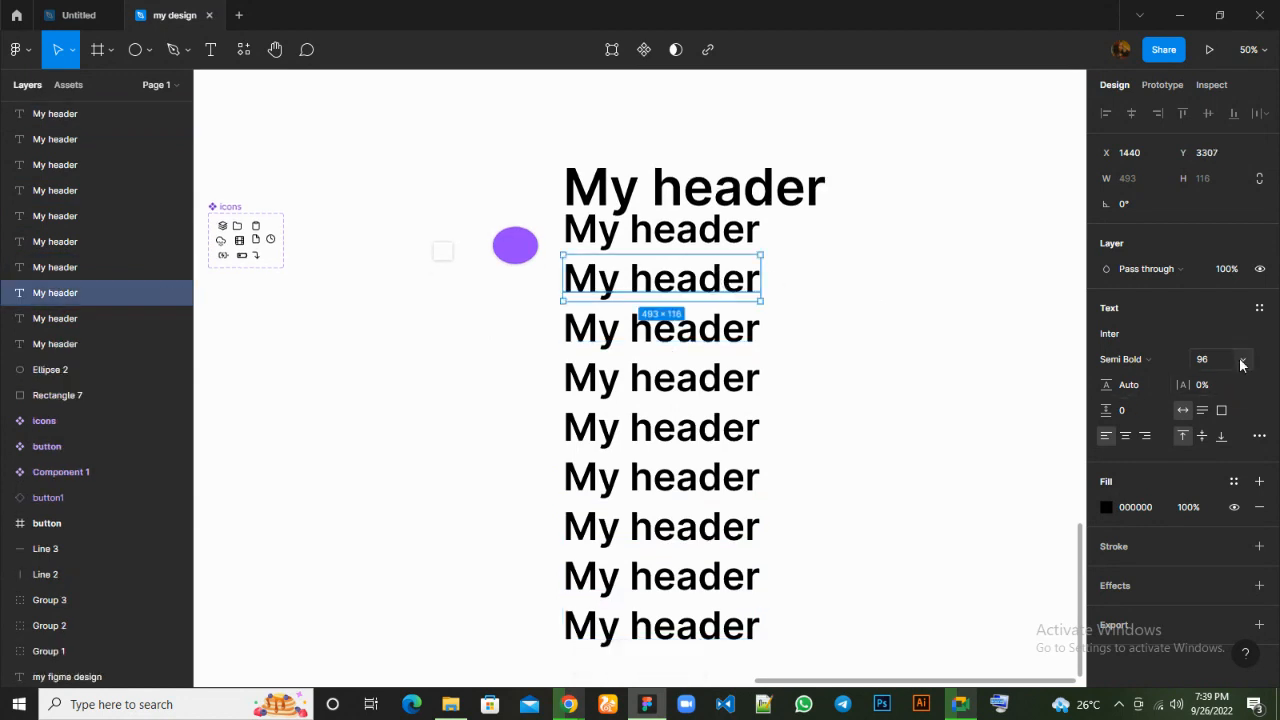
pyautogui.click(1240, 360)
pyautogui.click(1224, 340)
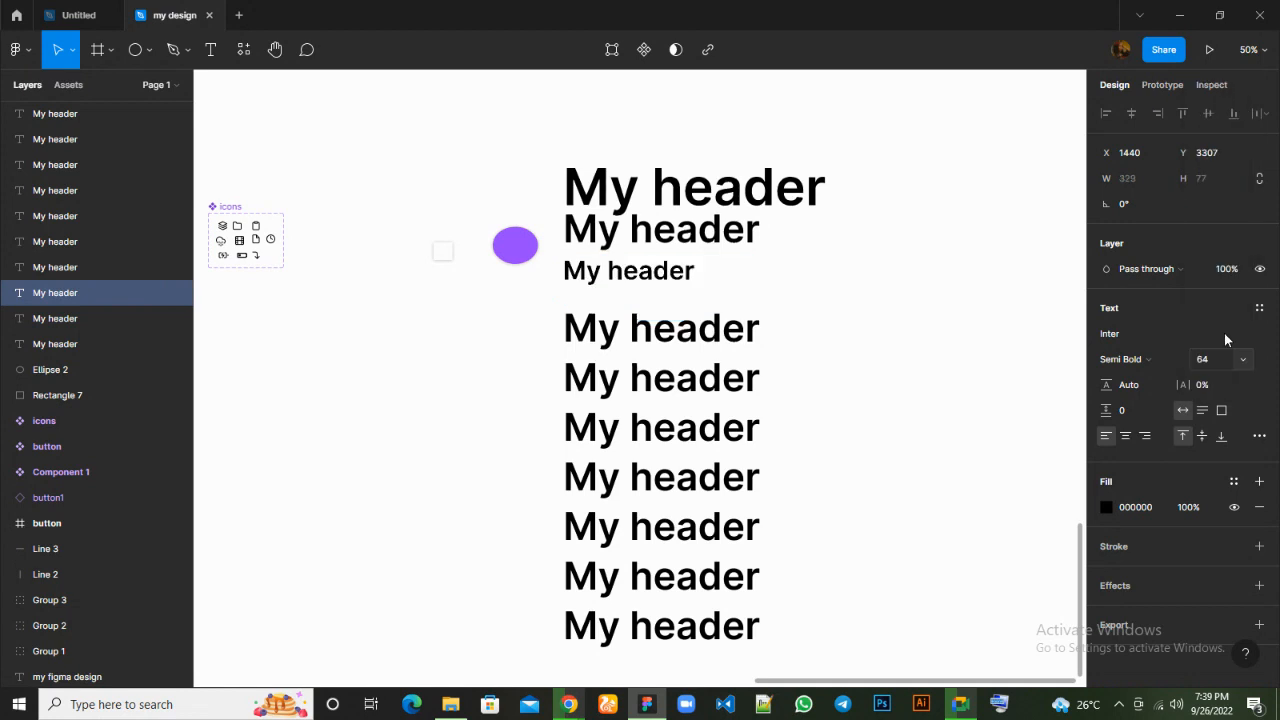
pyautogui.click(703, 341)
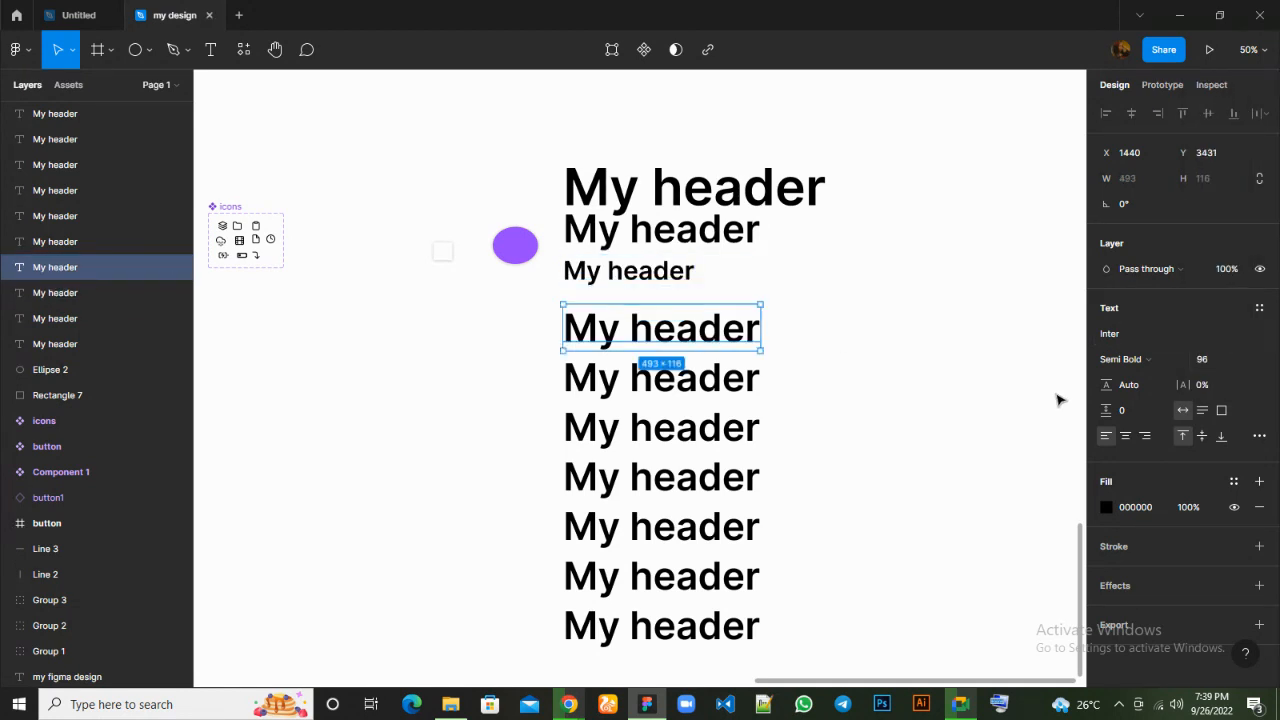
pyautogui.click(1245, 362)
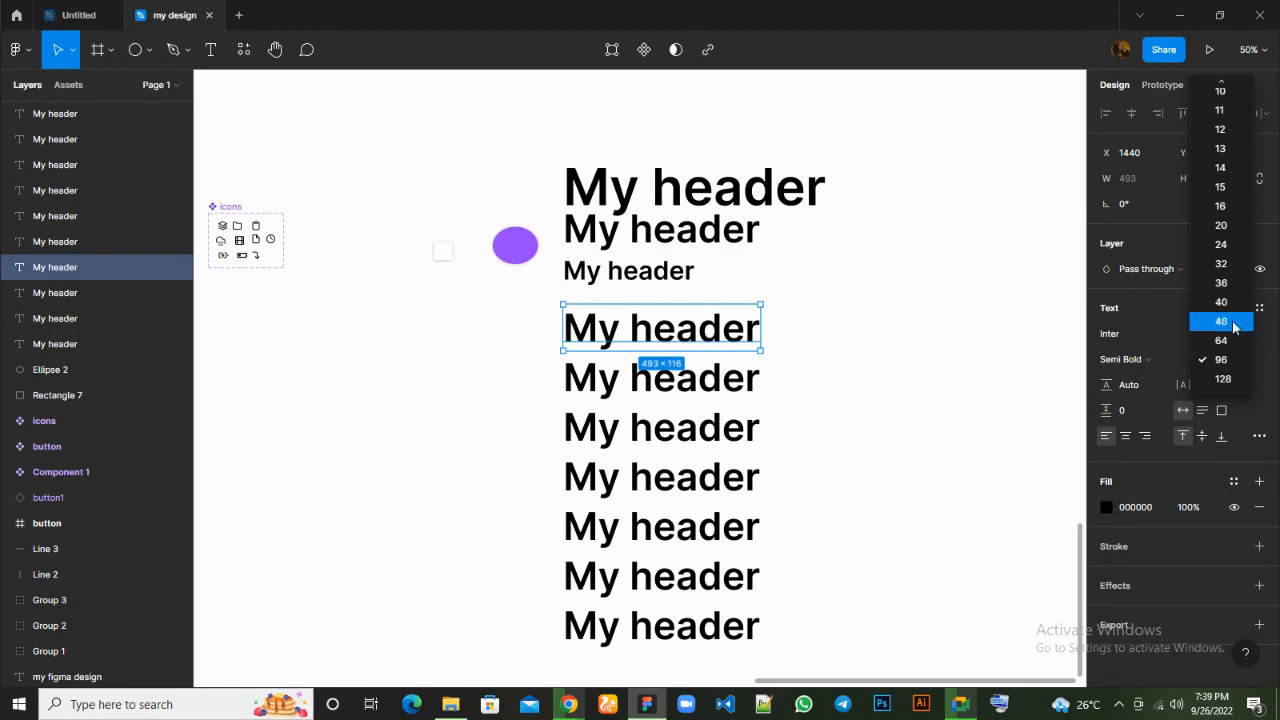
pyautogui.click(1222, 321)
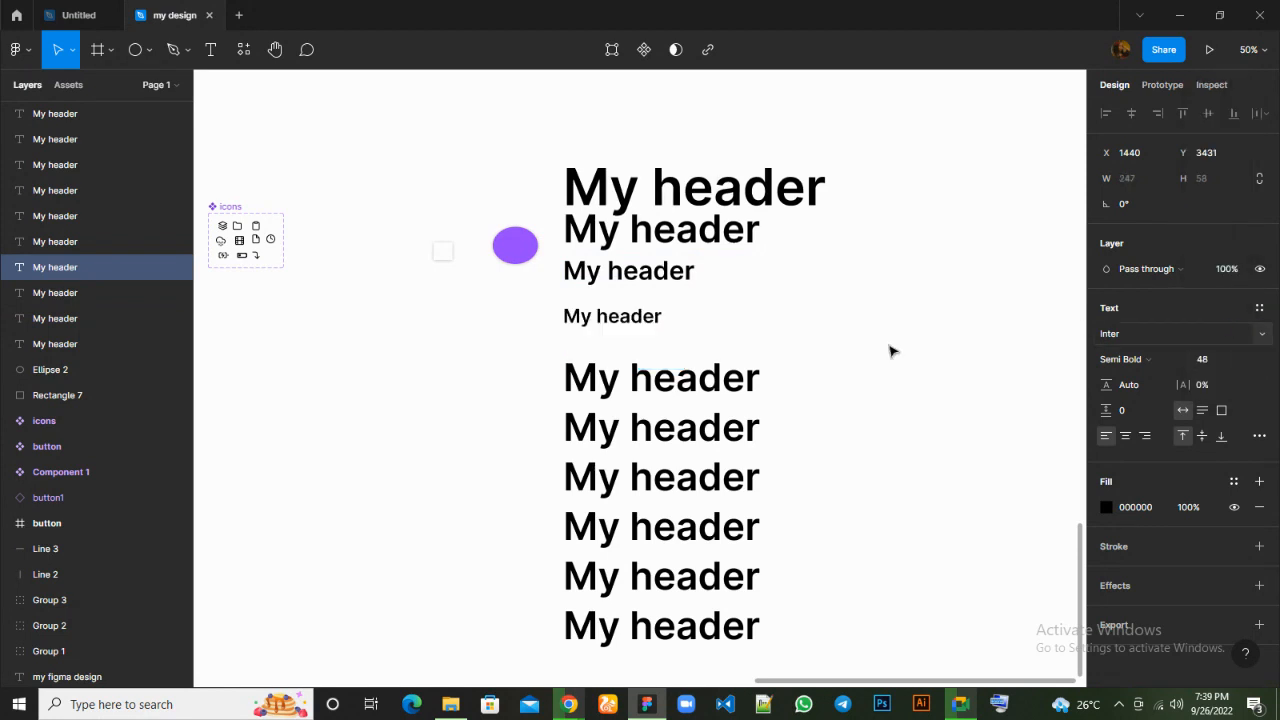
# Set the font sizes of the fifth, sixth and seventh headers to 40, 36 and 32 respectively.
pyautogui.click(705, 383)
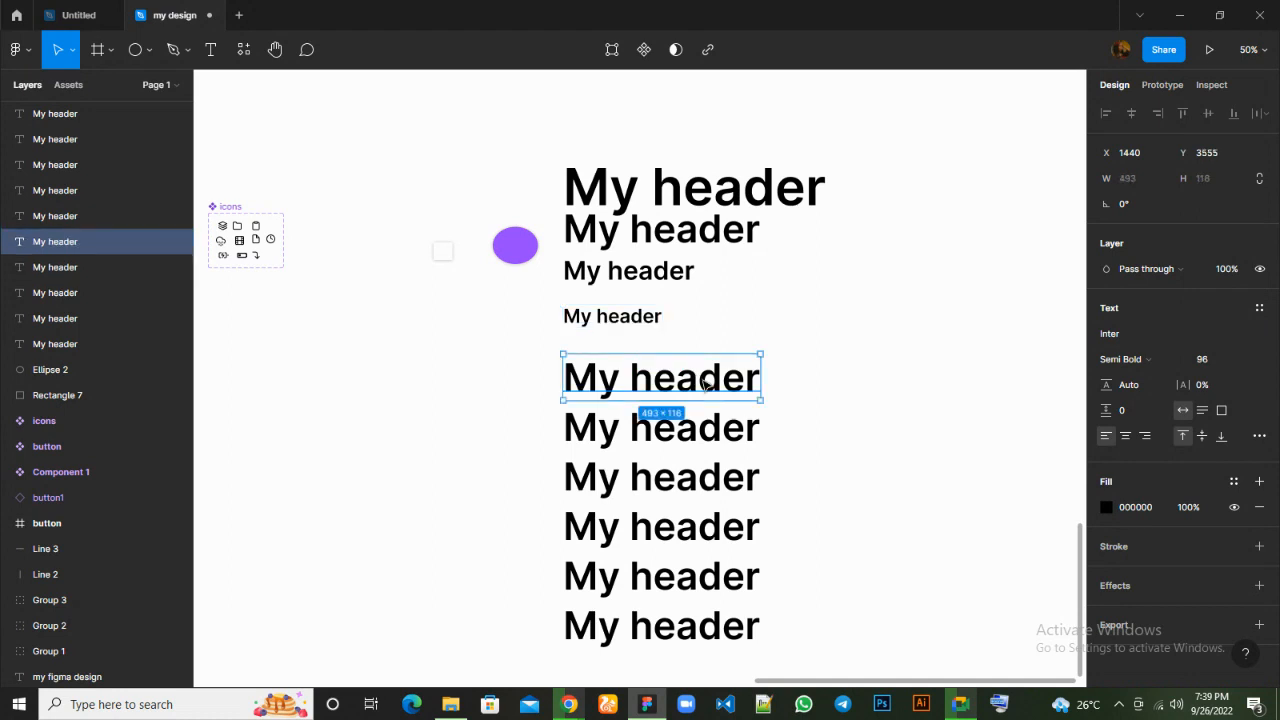
pyautogui.click(1251, 360)
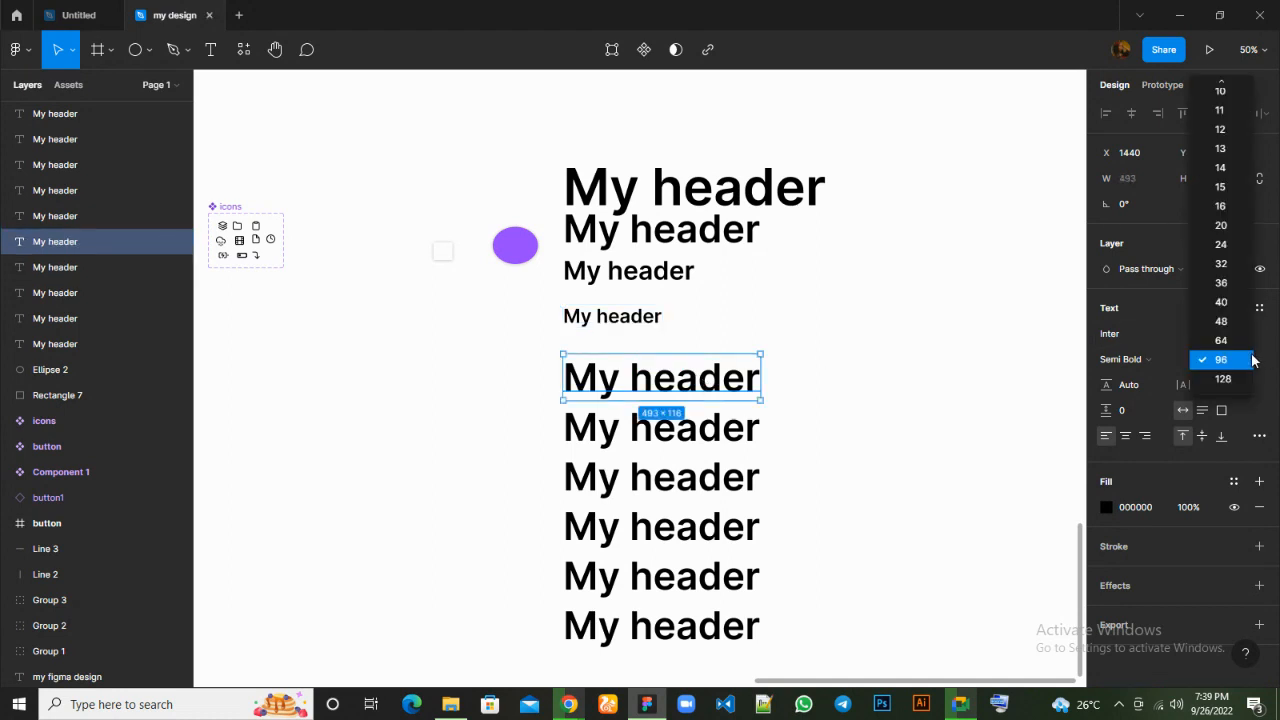
pyautogui.click(1222, 302)
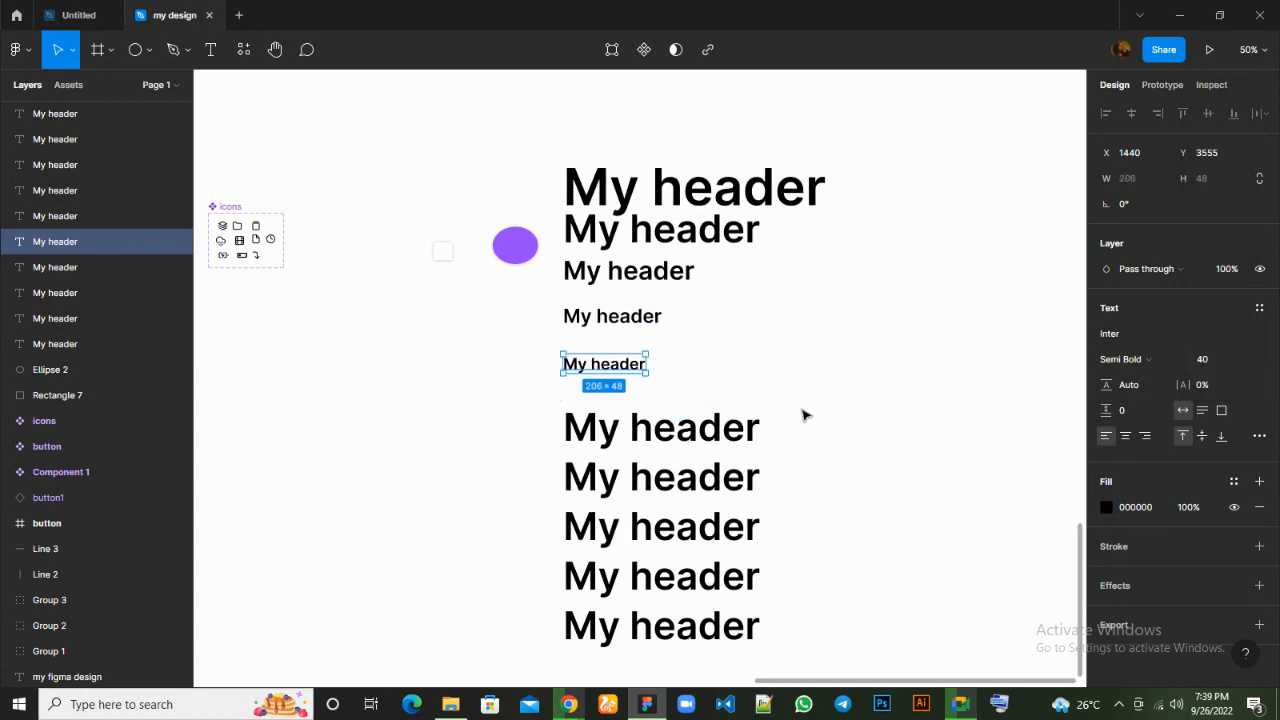
pyautogui.click(706, 444)
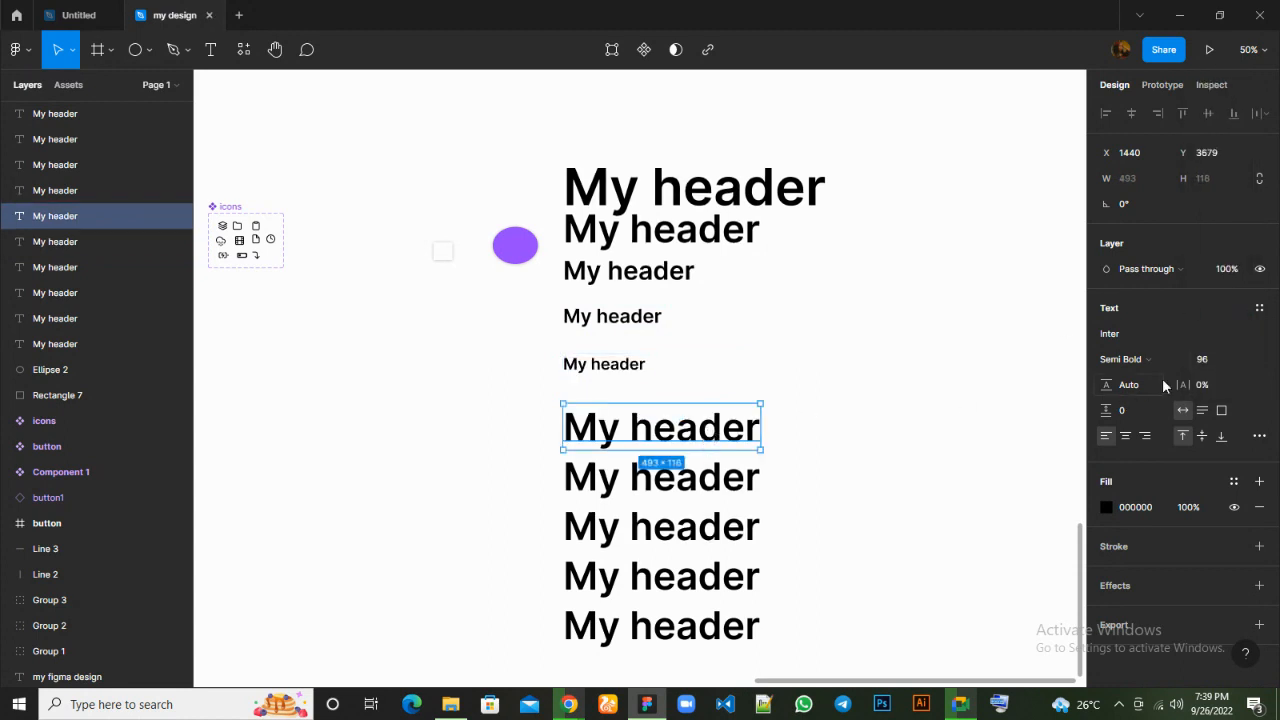
pyautogui.click(1245, 362)
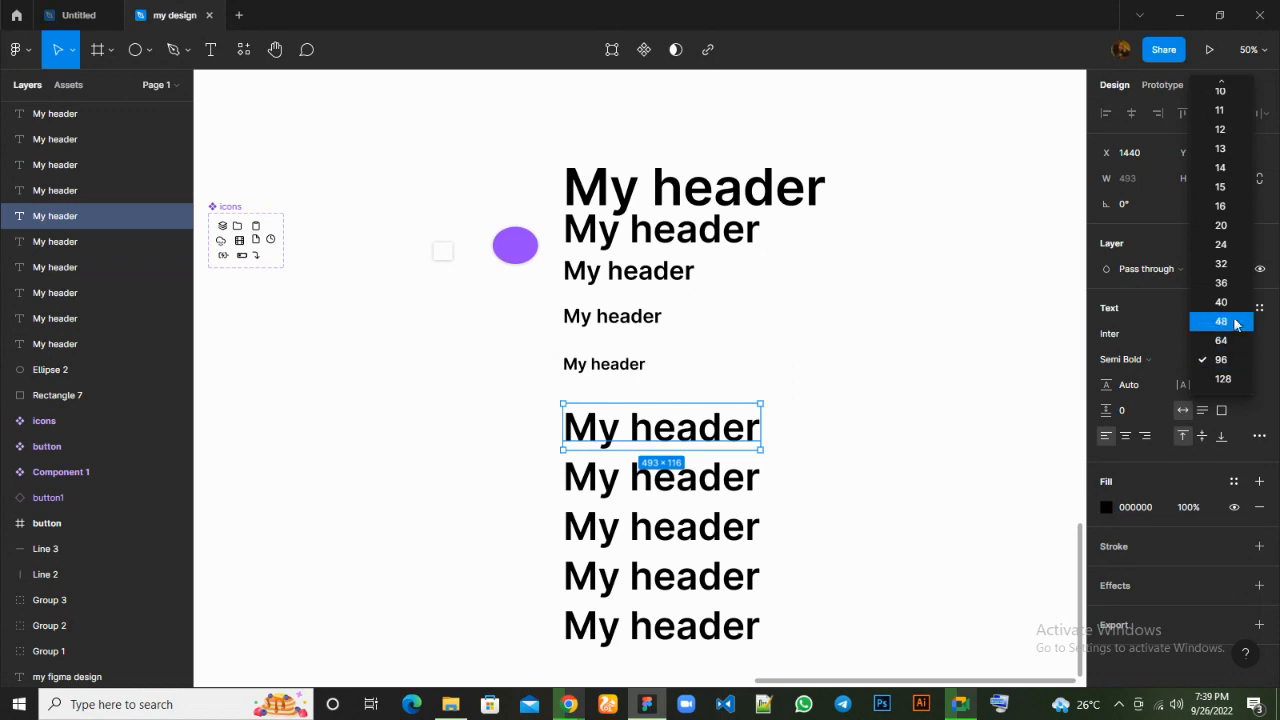
pyautogui.click(1224, 284)
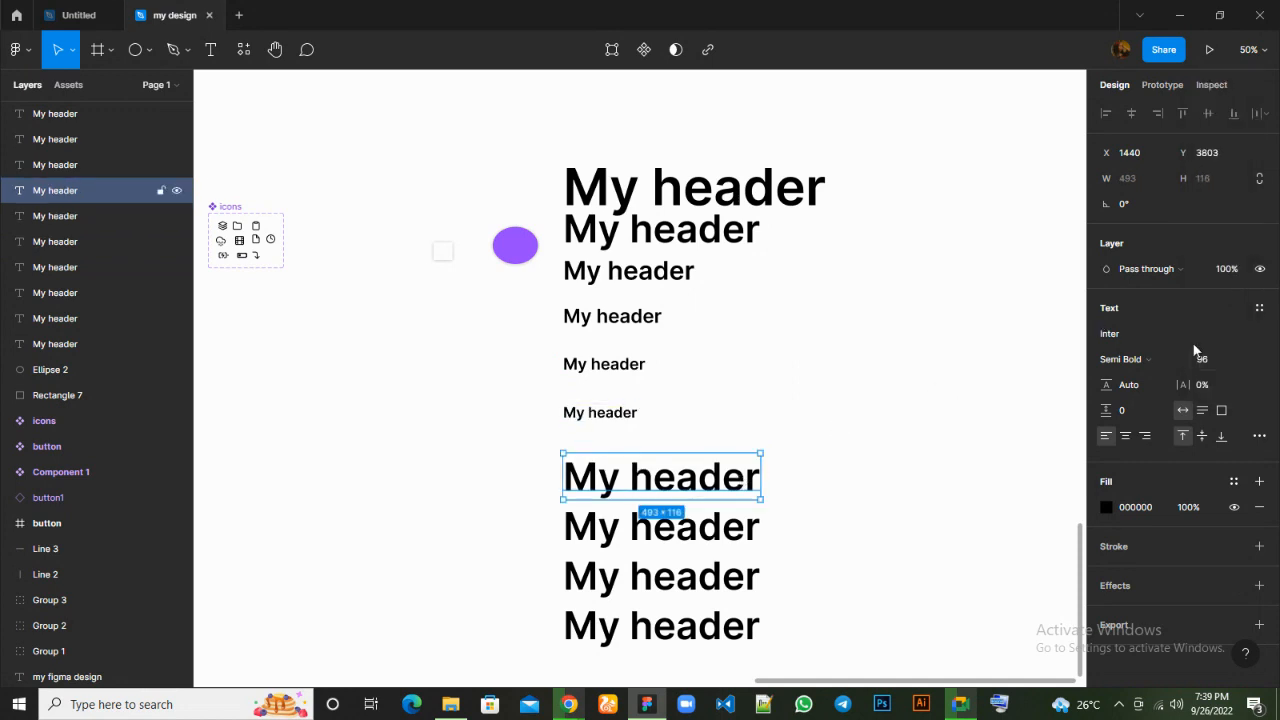
pyautogui.click(1245, 359)
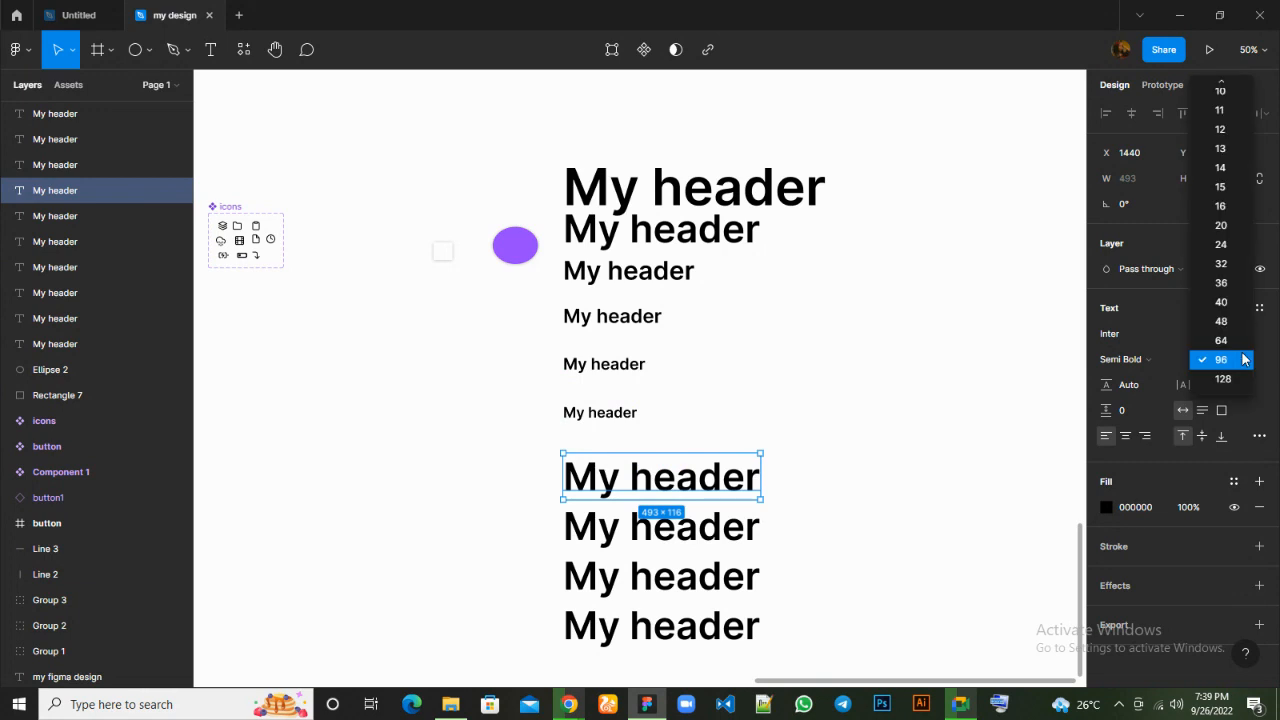
pyautogui.click(1221, 263)
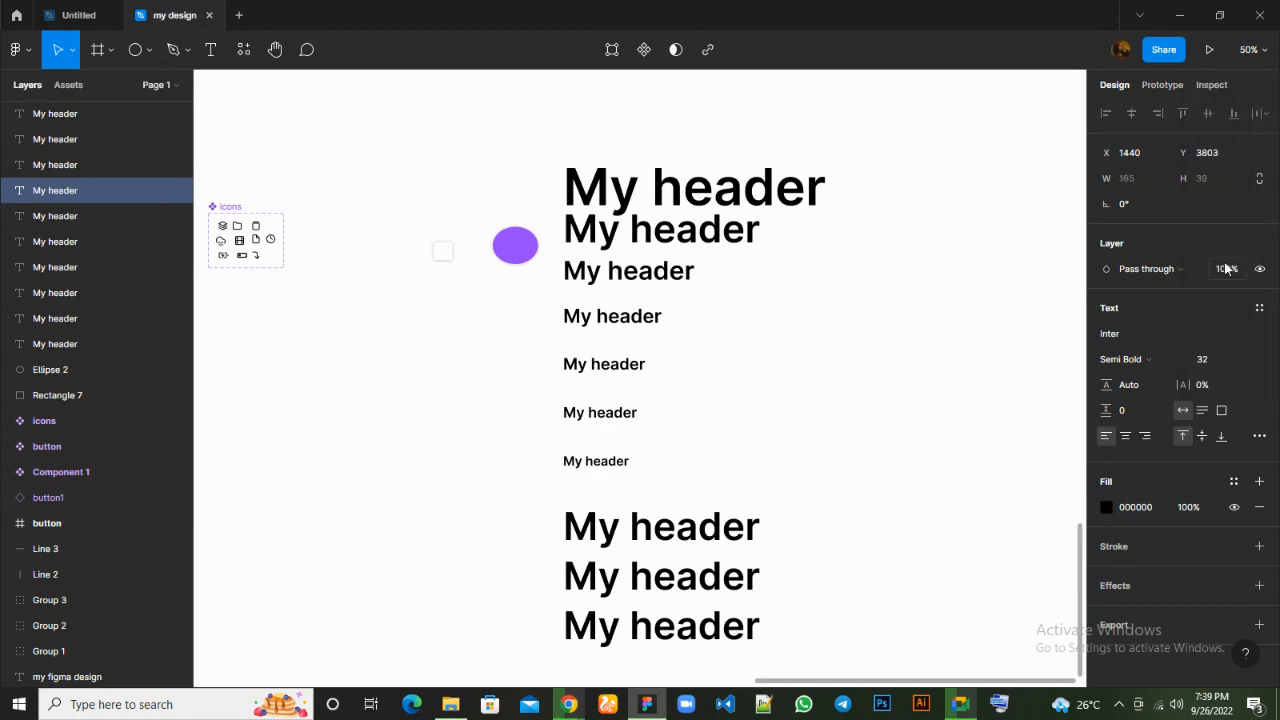
# Delete the three remaining 96-size headers at the end of the column.
pyautogui.click(742, 536)
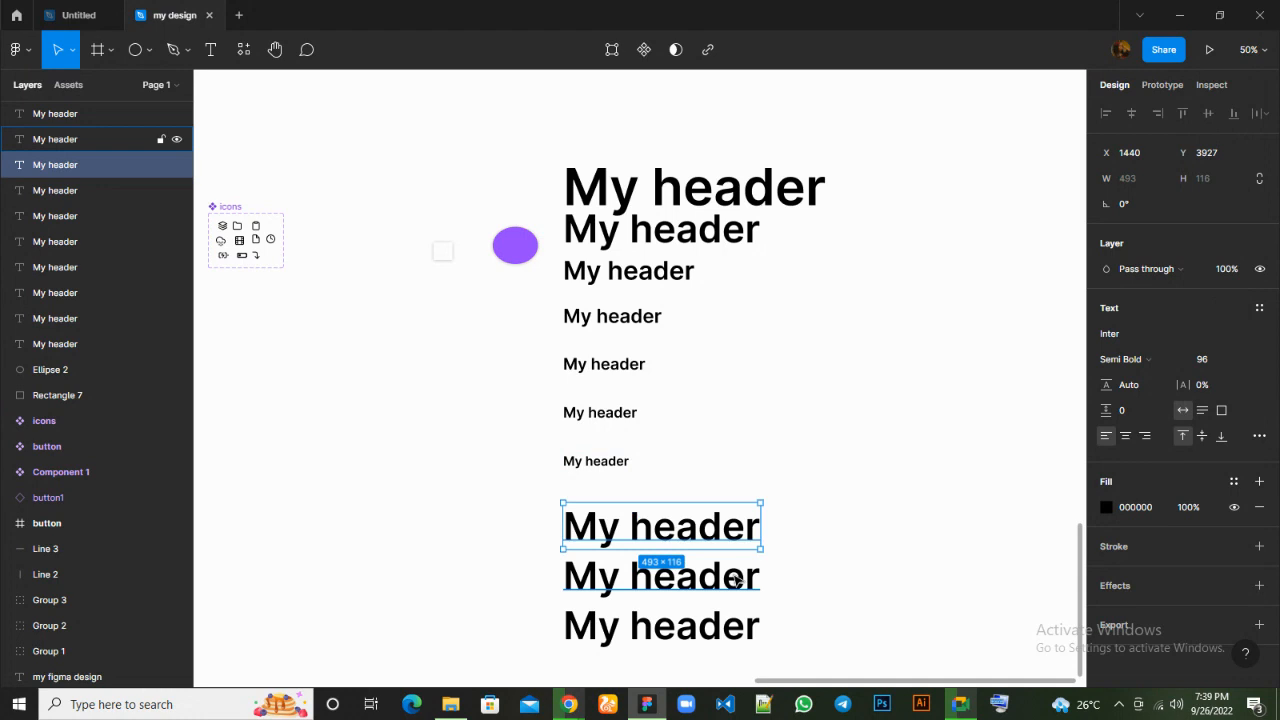
pyautogui.keyDown('shift'); pyautogui.click(735, 580); pyautogui.keyUp('shift')
pyautogui.keyDown('shift'); pyautogui.click(740, 628); pyautogui.keyUp('shift')
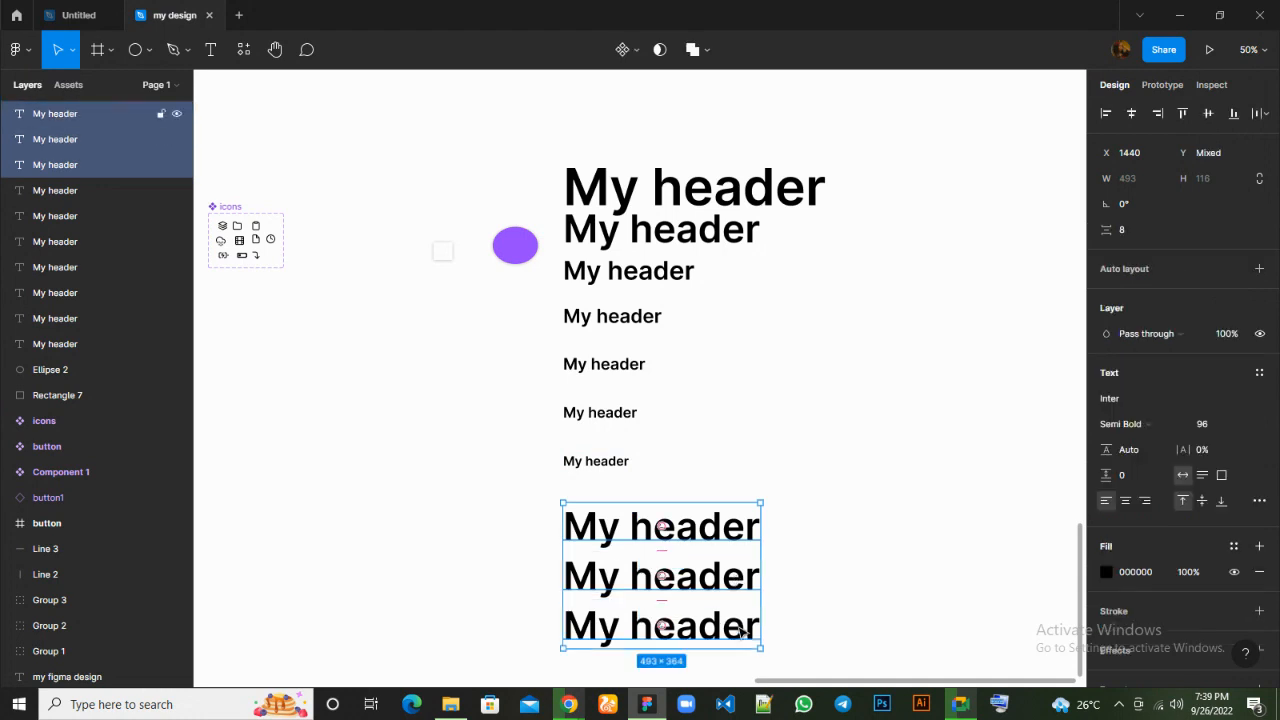
pyautogui.press('Delete')
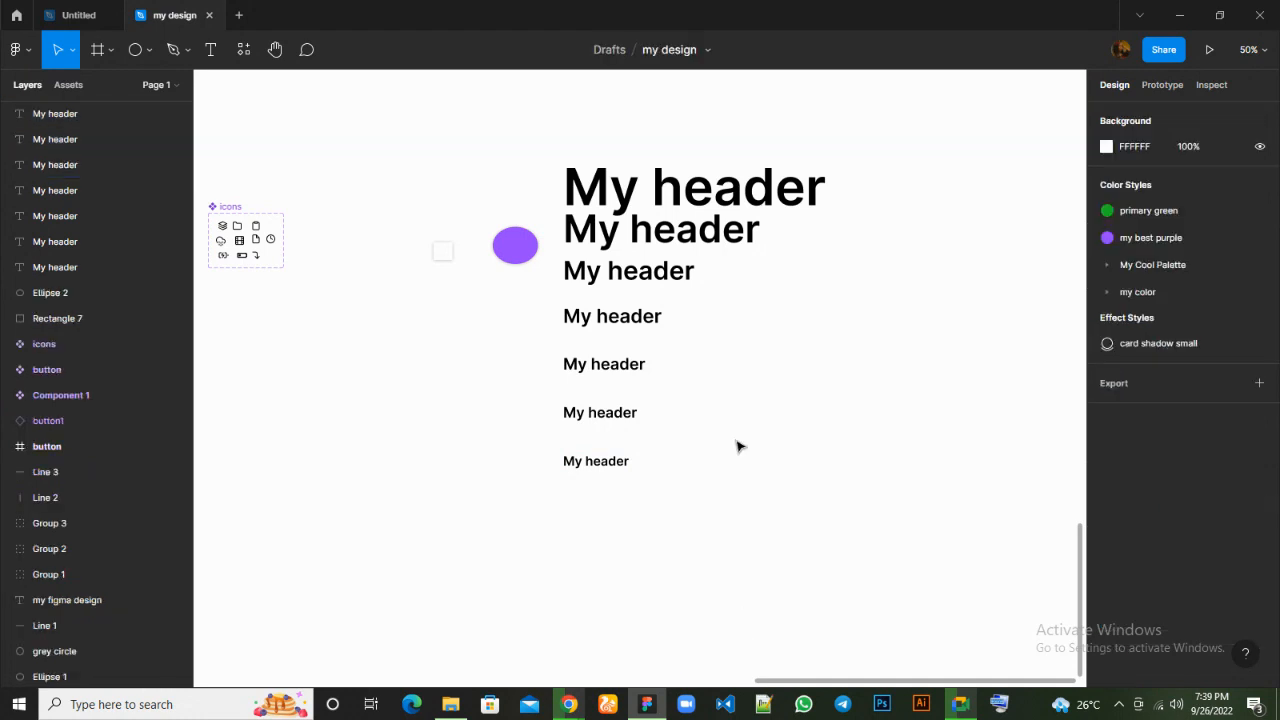
# Append the label H1 to the text of the largest, 128-size header.
pyautogui.scroll(3, 737, 446)
pyautogui.scroll(-2, 737, 446)
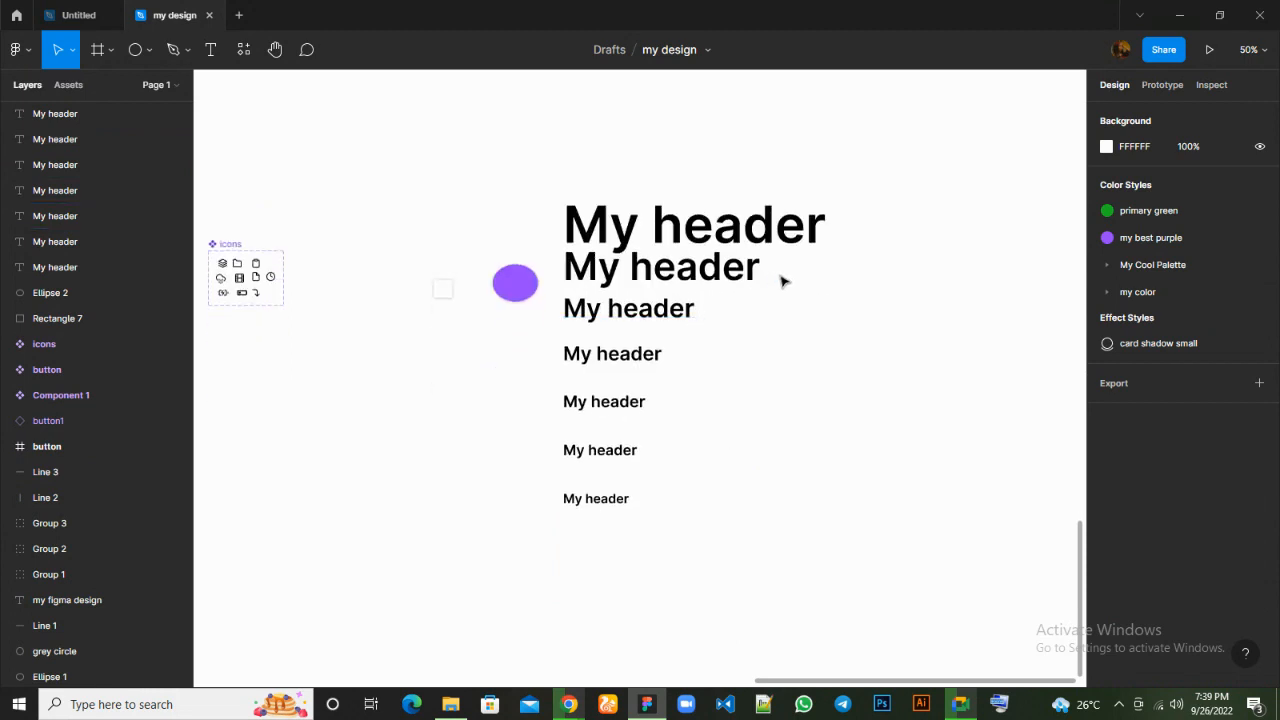
pyautogui.click(818, 236)
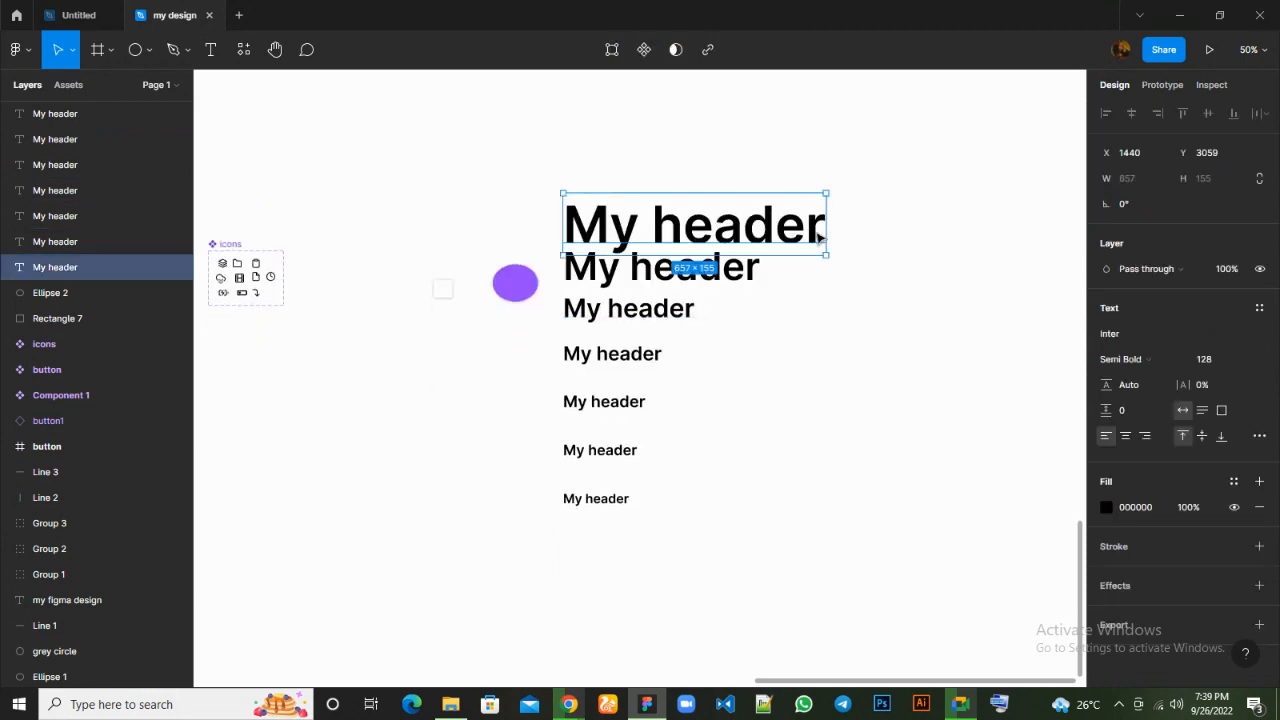
pyautogui.doubleClick(820, 234)
pyautogui.click(823, 231)
pyautogui.write('H')
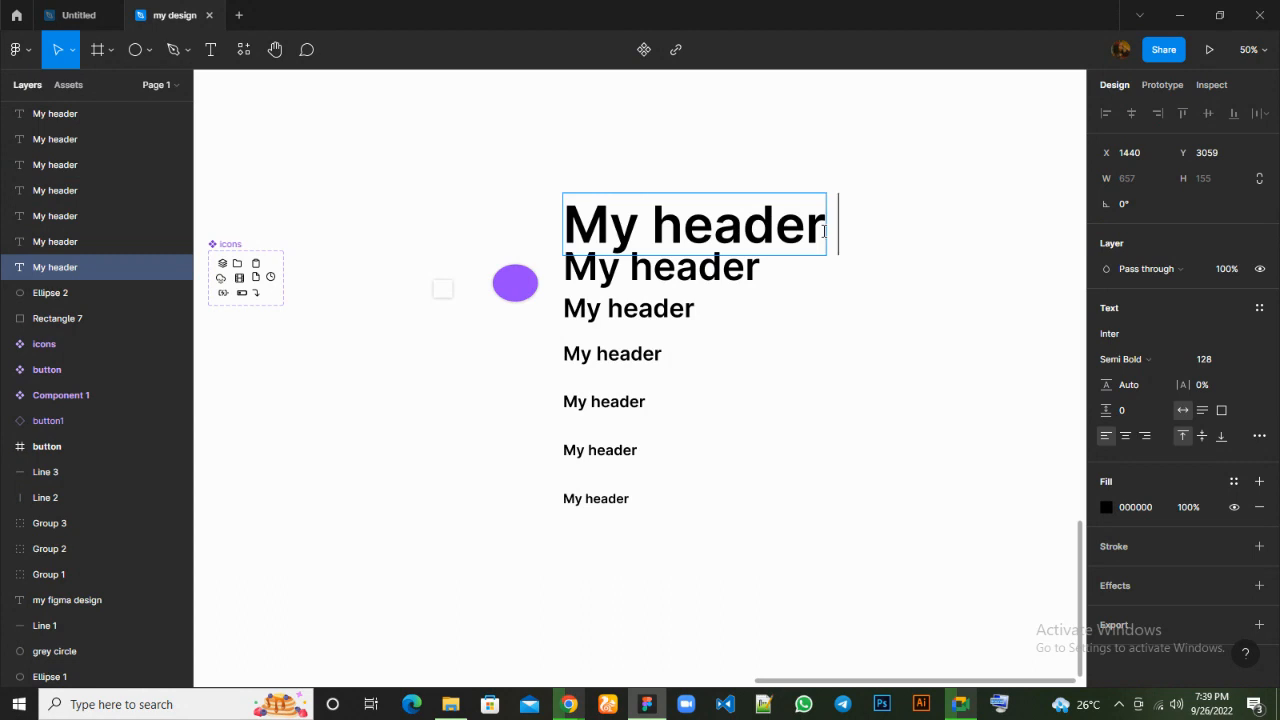
pyautogui.write('I')
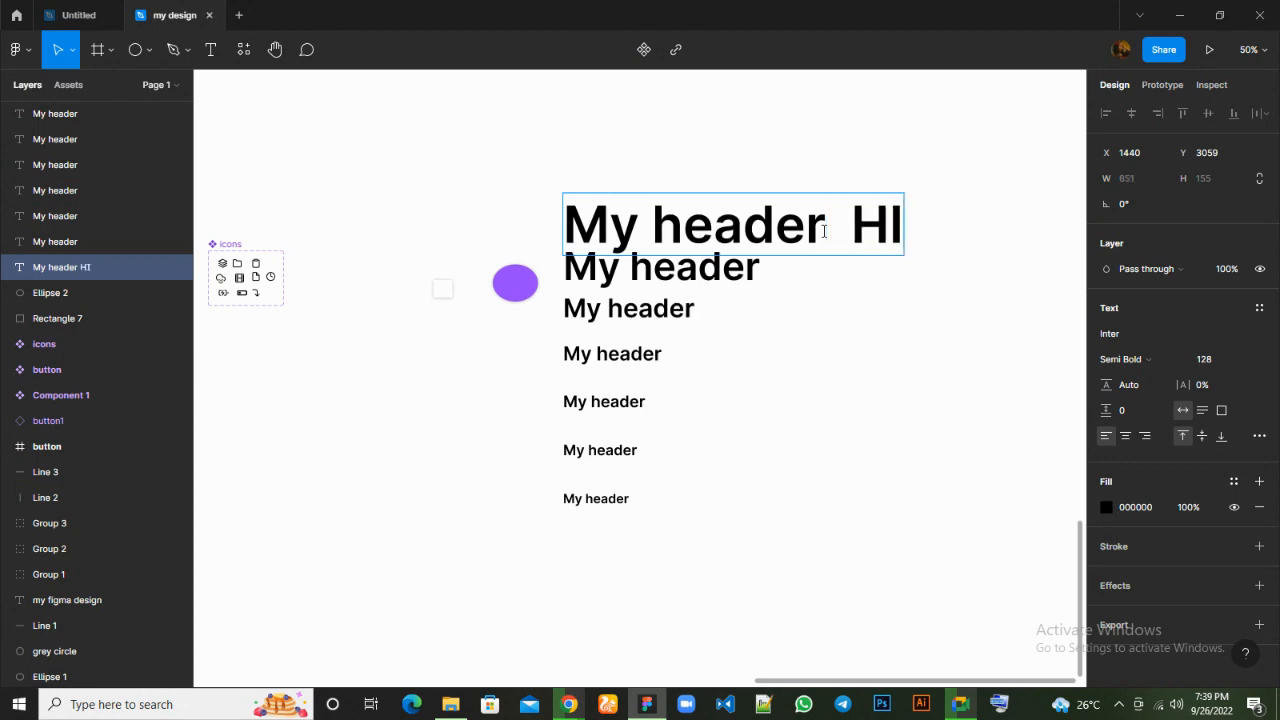
pyautogui.press('BackSpace')
pyautogui.write('1')
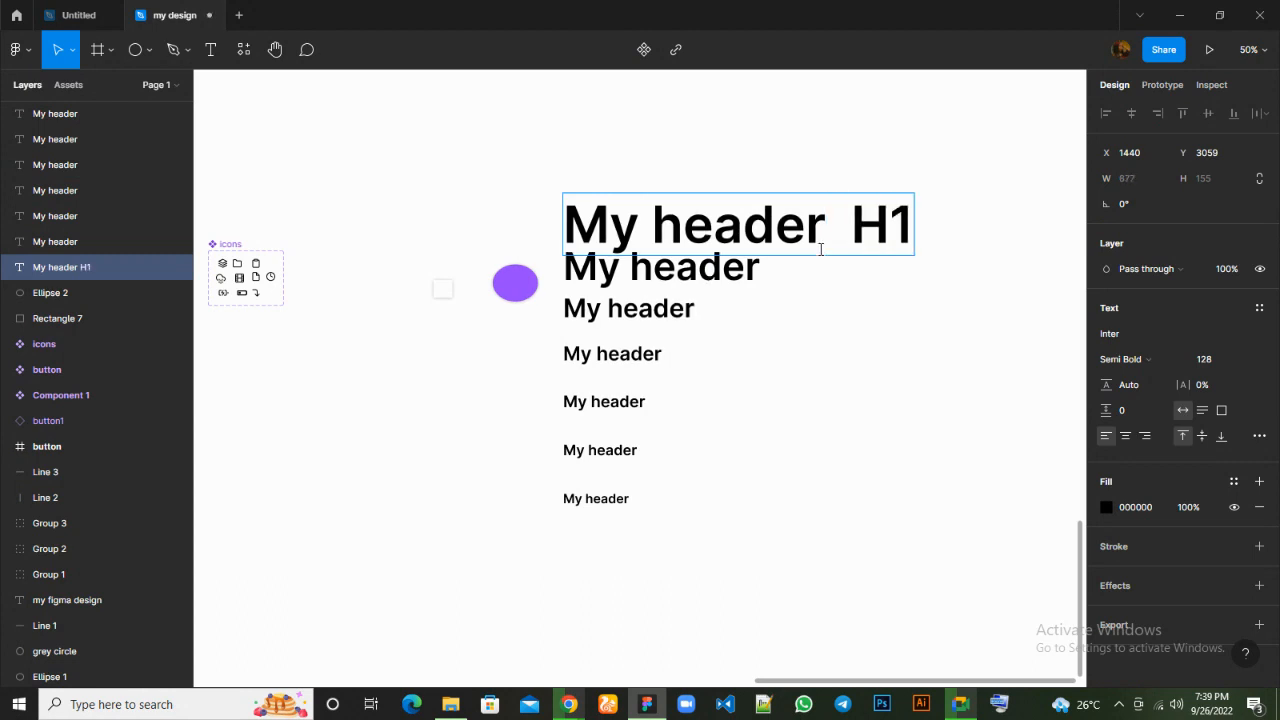
# Append the labels H2, H3 and H4 to the second, third and fourth headers respectively.
pyautogui.click(761, 265)
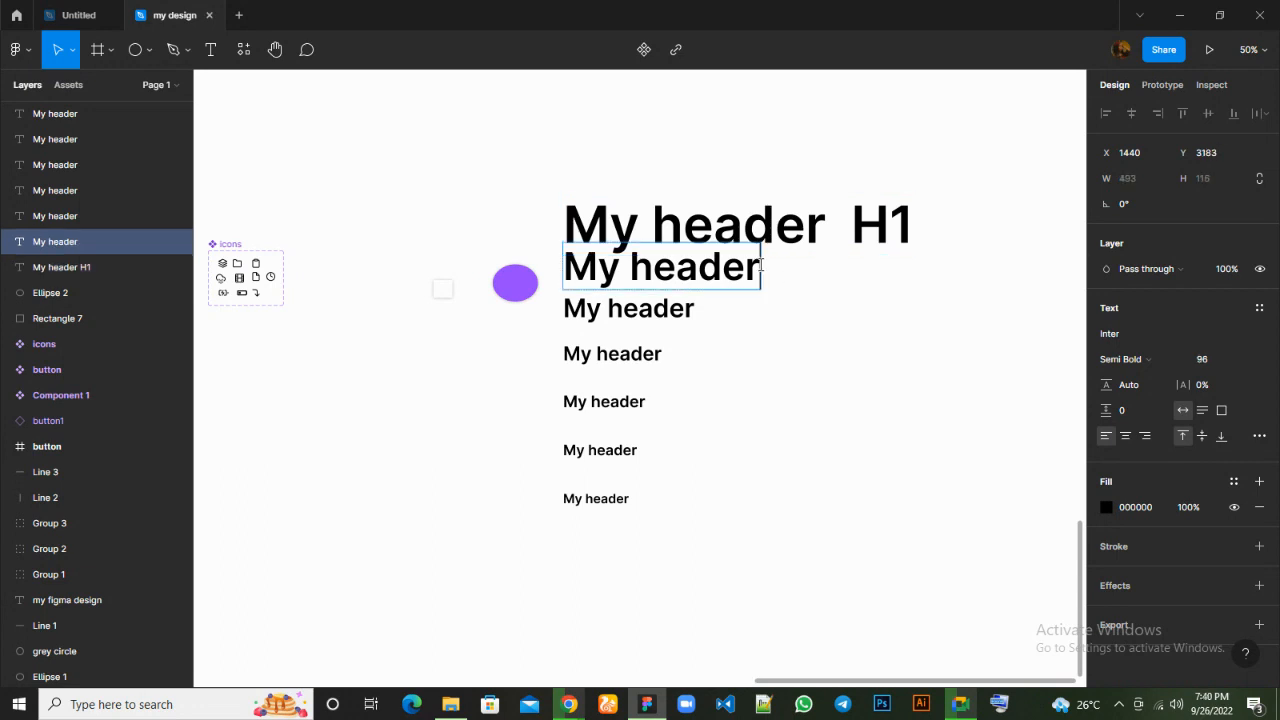
pyautogui.write('H2')
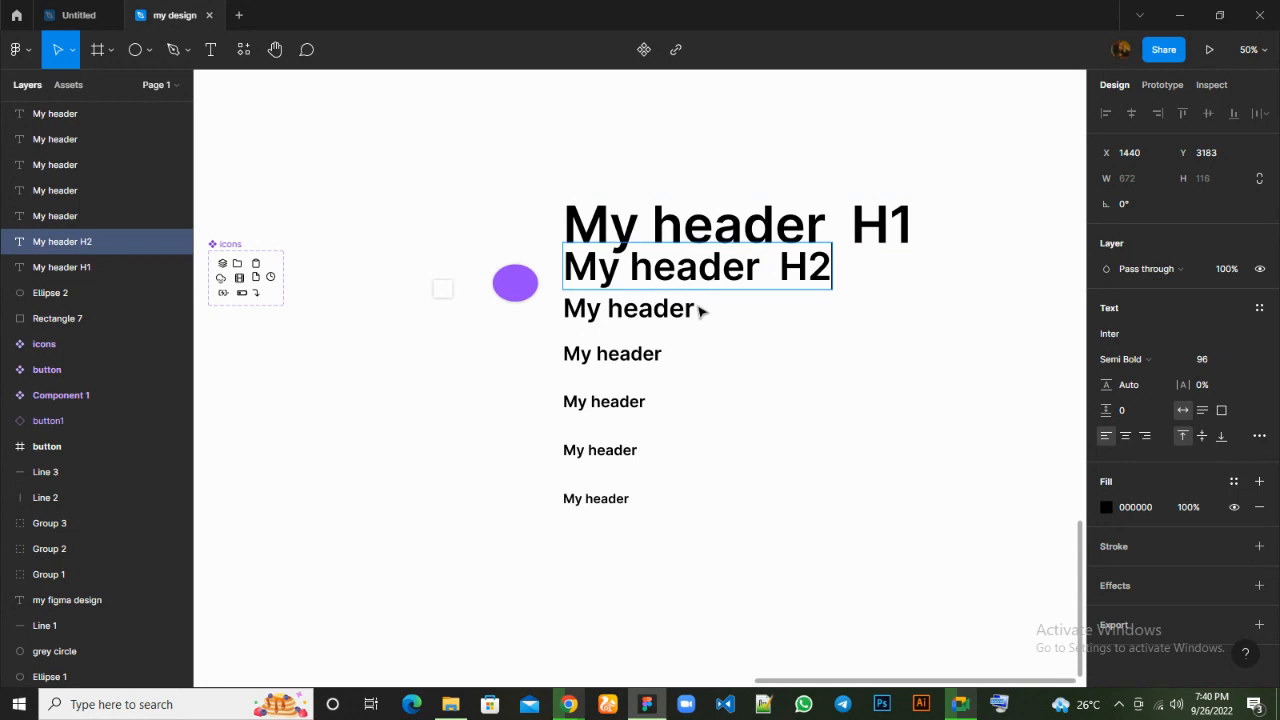
pyautogui.click(694, 308)
pyautogui.doubleClick(694, 308)
pyautogui.write('H')
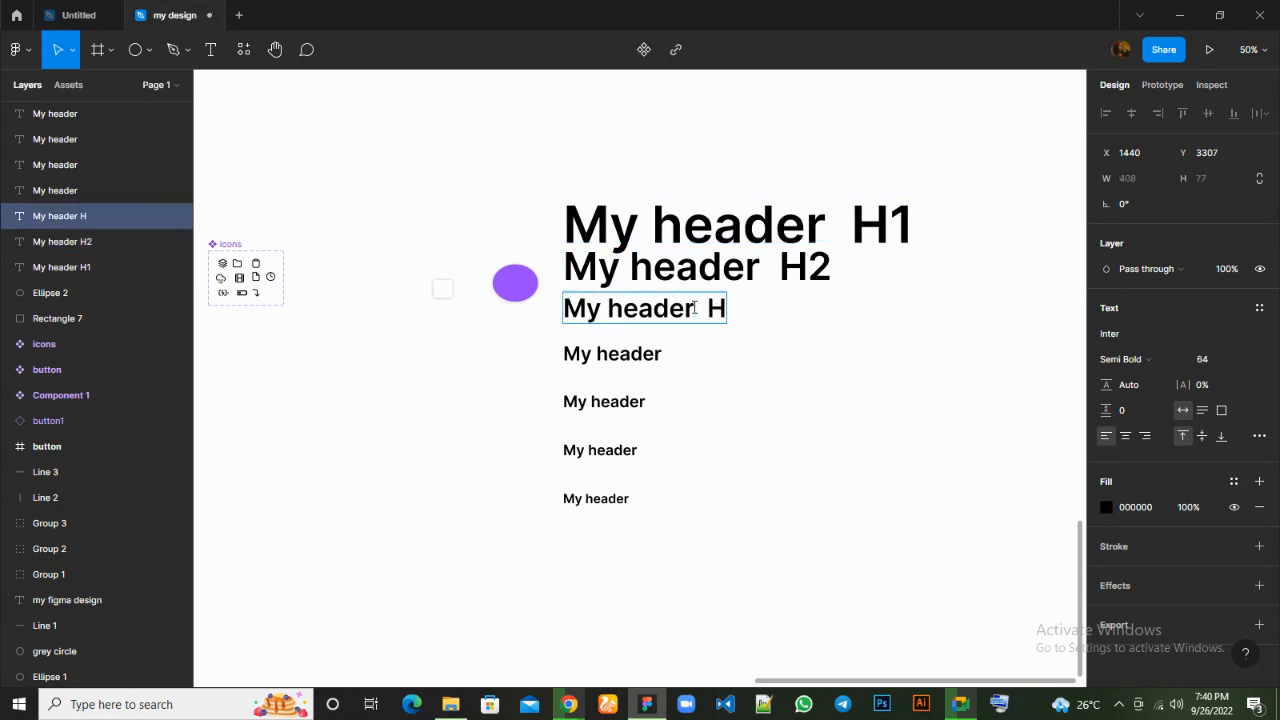
pyautogui.write('3')
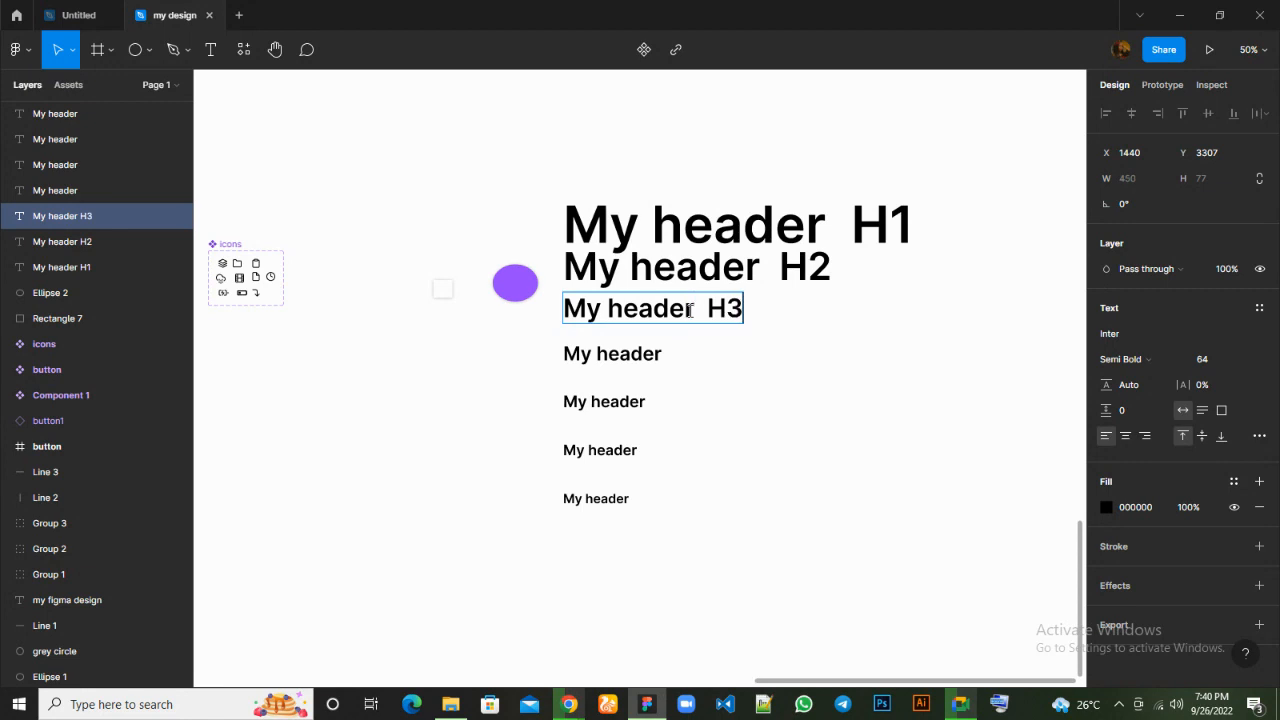
pyautogui.click(660, 355)
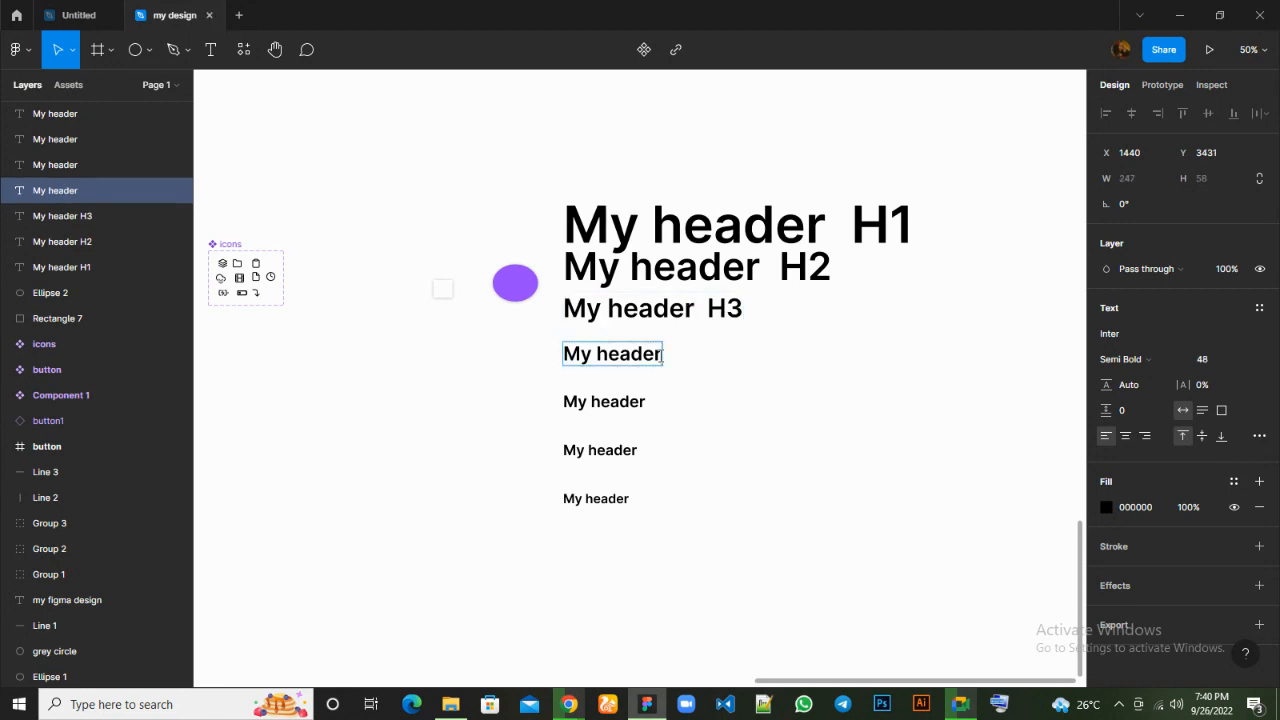
pyautogui.write('H4')
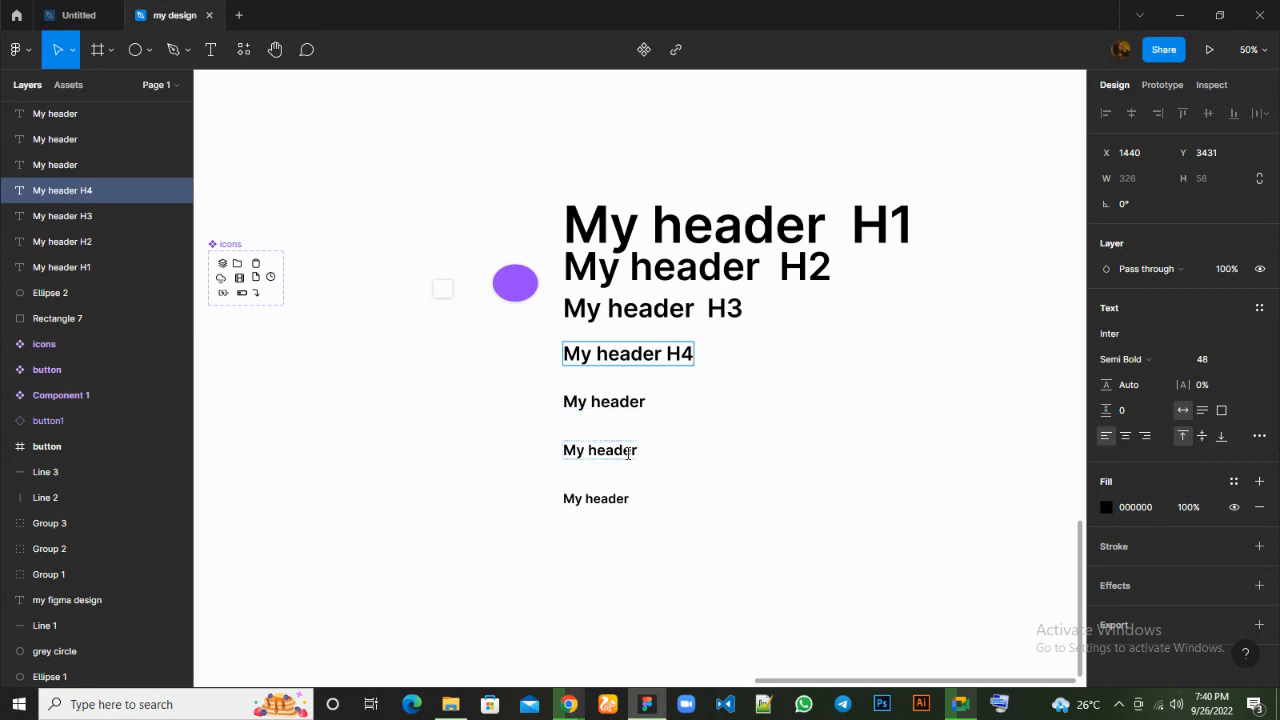
pyautogui.press('Escape')
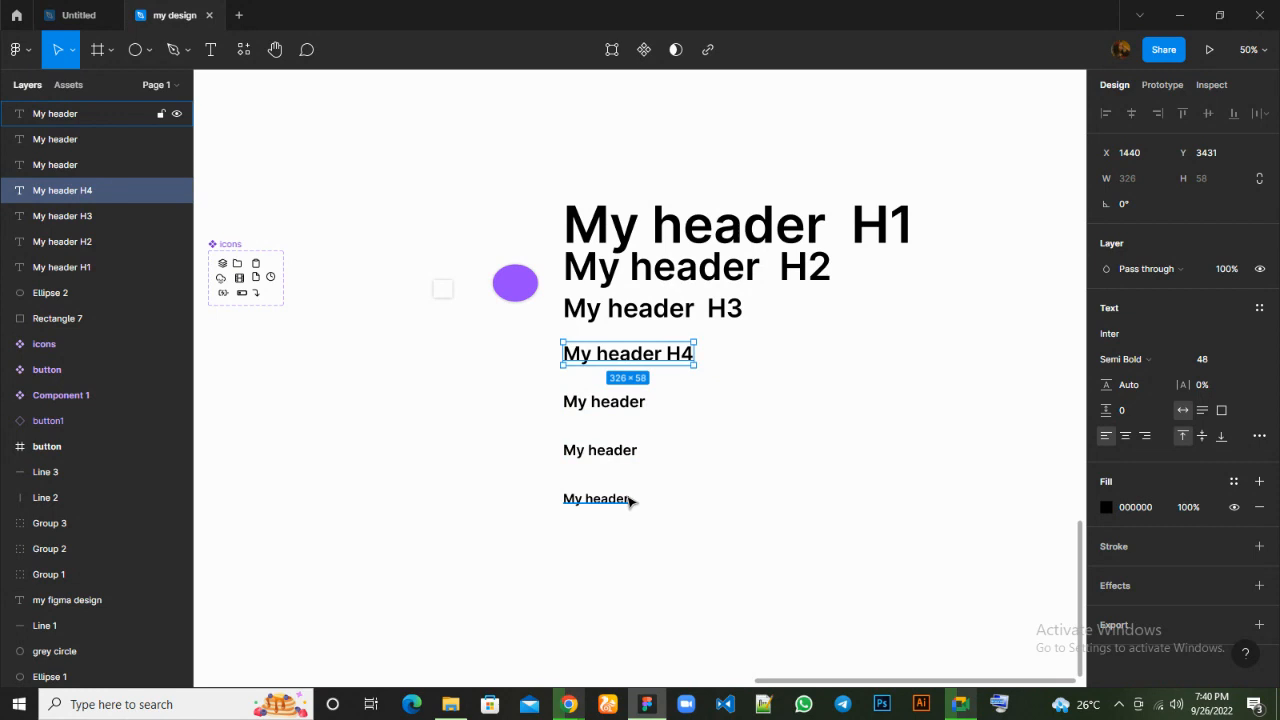
# Delete the 32-size header at the end of the column and append H6 to the 36-size header above it.
pyautogui.click(630, 501)
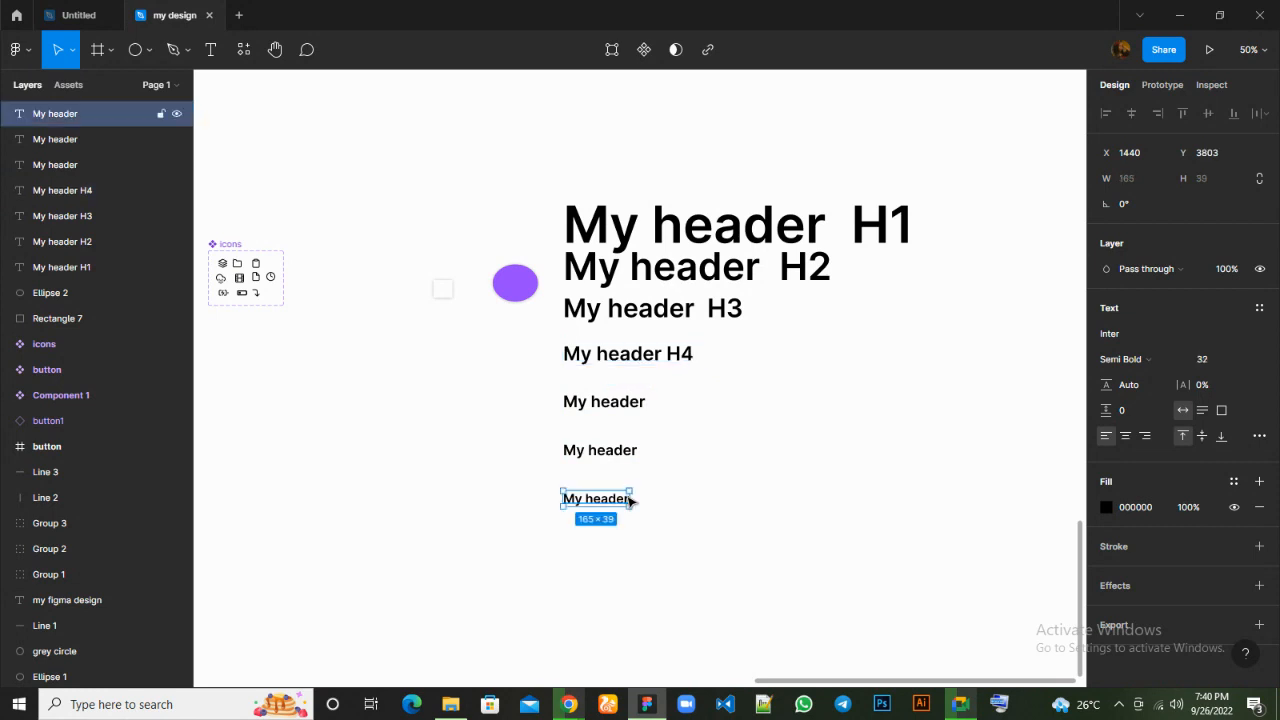
pyautogui.press('Delete')
pyautogui.click(627, 460)
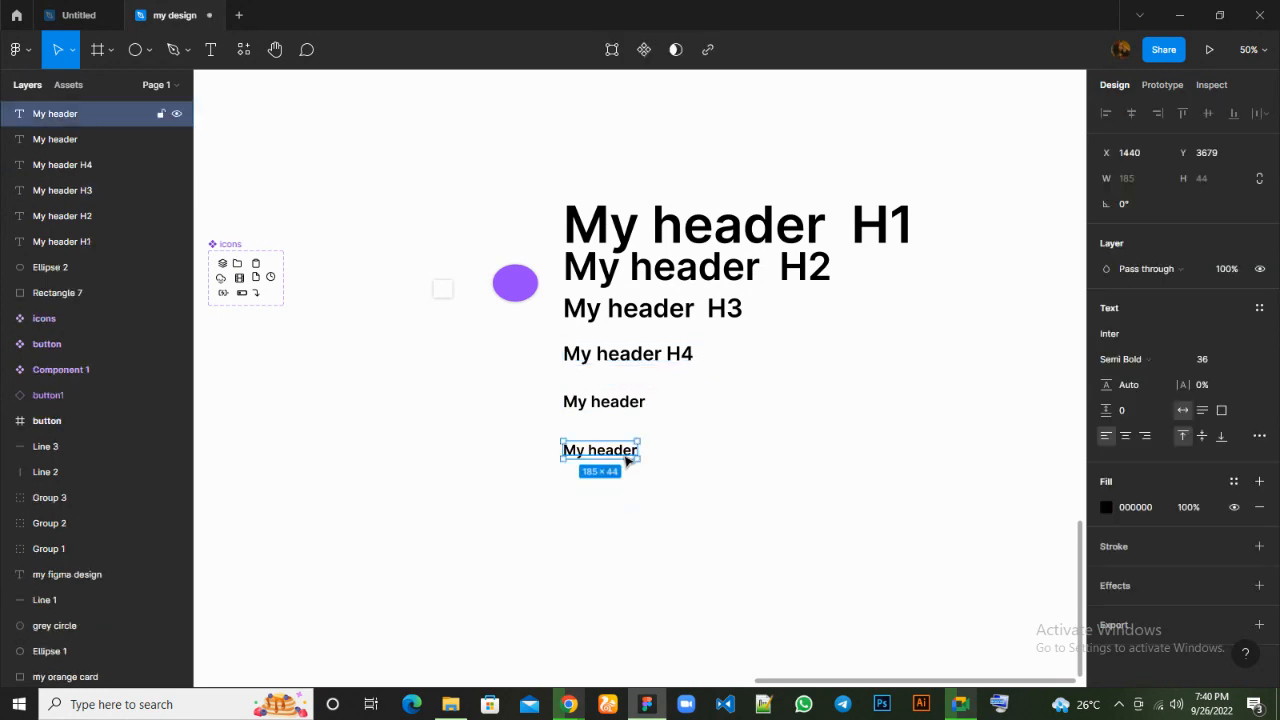
pyautogui.doubleClick(630, 452)
pyautogui.click(632, 452)
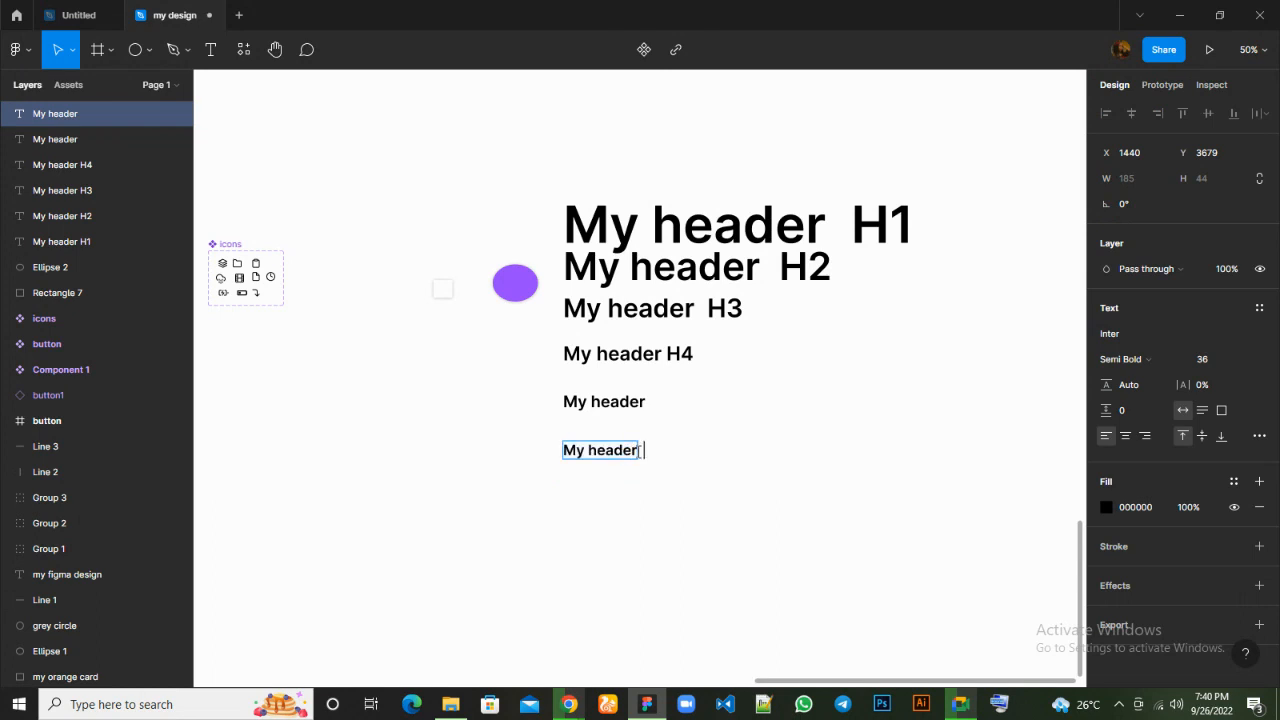
pyautogui.write('H6')
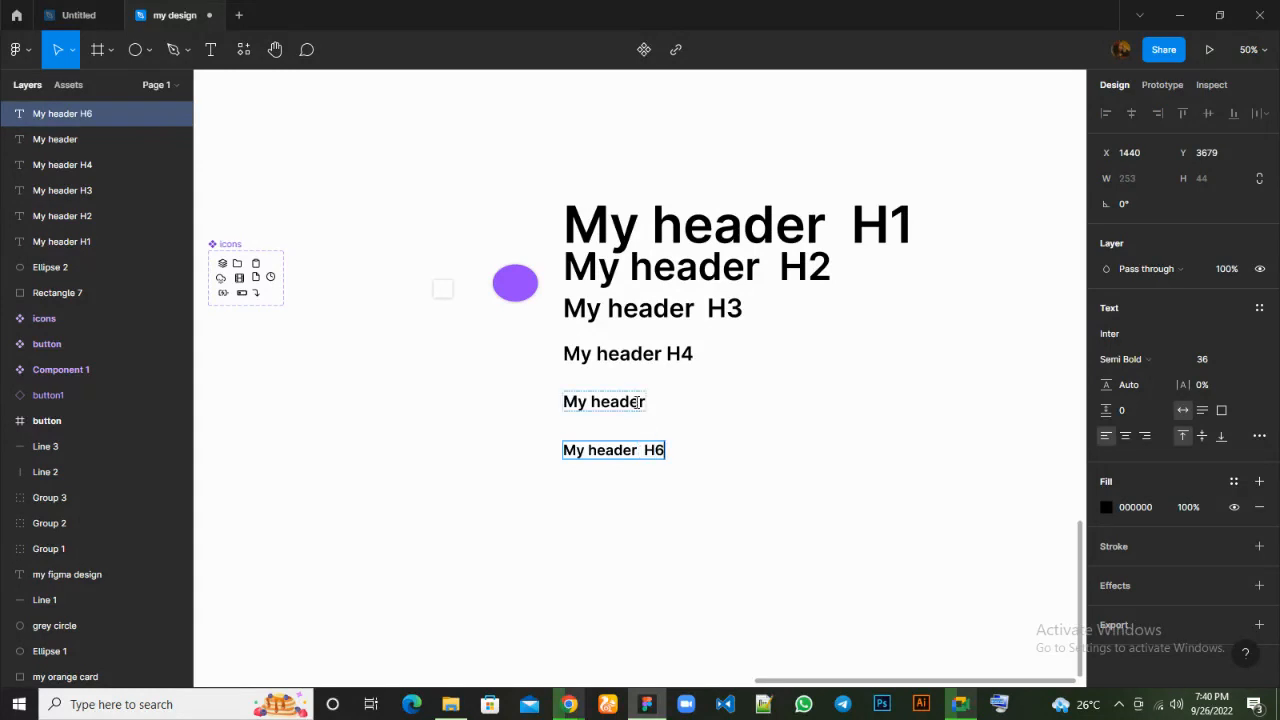
# Append the label H5 to the text of the 40-size header.
pyautogui.doubleClick(644, 401)
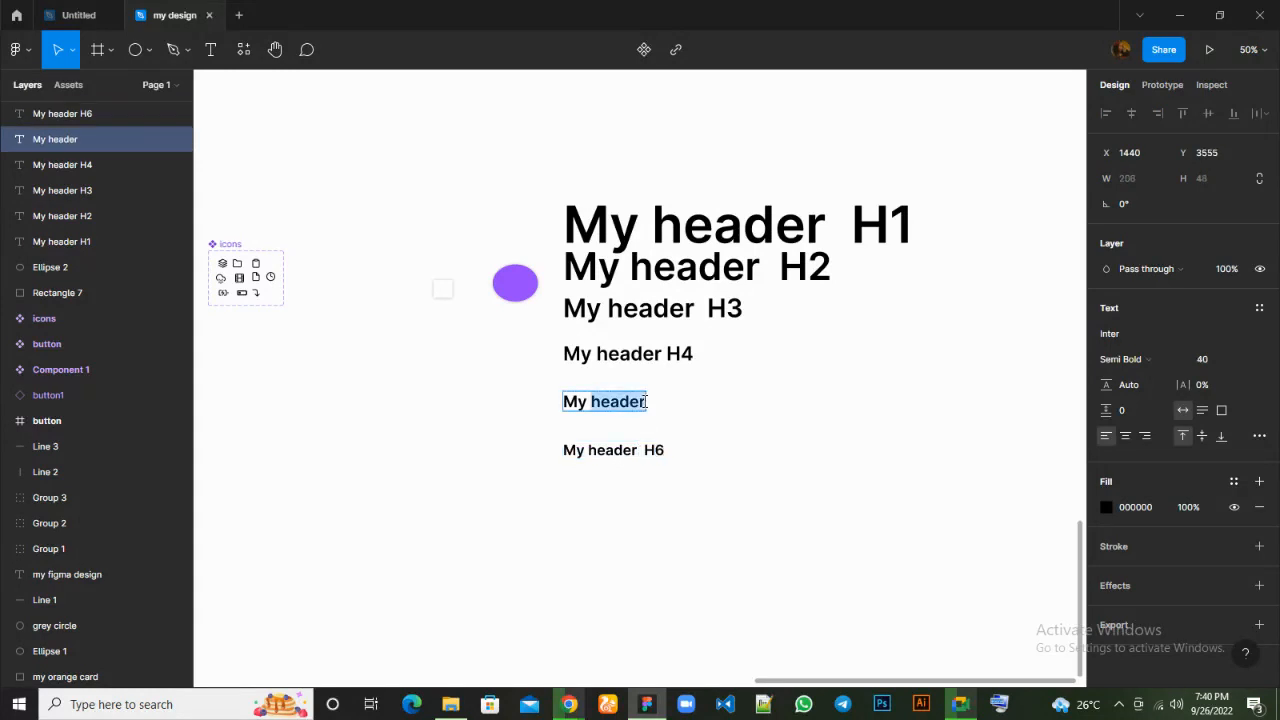
pyautogui.click(645, 401)
pyautogui.write('H5')
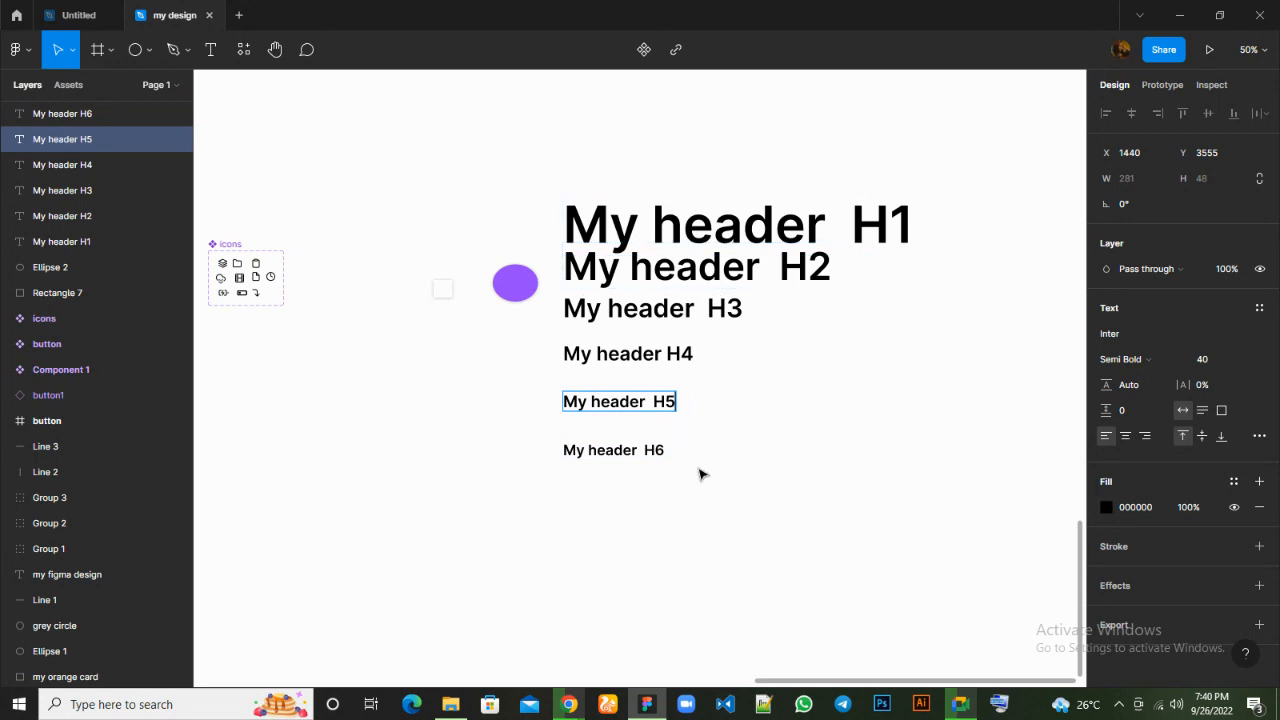
# Nudge the H6 header up to Y 3636, closer beneath the H5 header.
pyautogui.click(657, 457)
pyautogui.press('Up')
pyautogui.press('Up')
pyautogui.press('Up')
pyautogui.press('Up')
pyautogui.press('Up')
pyautogui.press('Up')
pyautogui.press('Up')
pyautogui.press('Up')
pyautogui.press('Up')
pyautogui.press('Up')
pyautogui.press('Up')
pyautogui.press('Up')
pyautogui.press('Up')
pyautogui.press('Up')
pyautogui.press('Up')
pyautogui.press('Up')
pyautogui.press('Up')
pyautogui.press('Up')
pyautogui.press('Up')
pyautogui.press('Up')
pyautogui.press('Up')
pyautogui.press('Up')
pyautogui.press('Up')
pyautogui.press('Up')
pyautogui.press('Up')
pyautogui.press('Up')
pyautogui.press('Up')
pyautogui.press('Up')
pyautogui.press('Up')
pyautogui.press('Up')
pyautogui.press('Up')
pyautogui.press('Up')
pyautogui.press('Up')
pyautogui.press('Up')
pyautogui.press('Up')
pyautogui.press('Up')
pyautogui.press('Up')
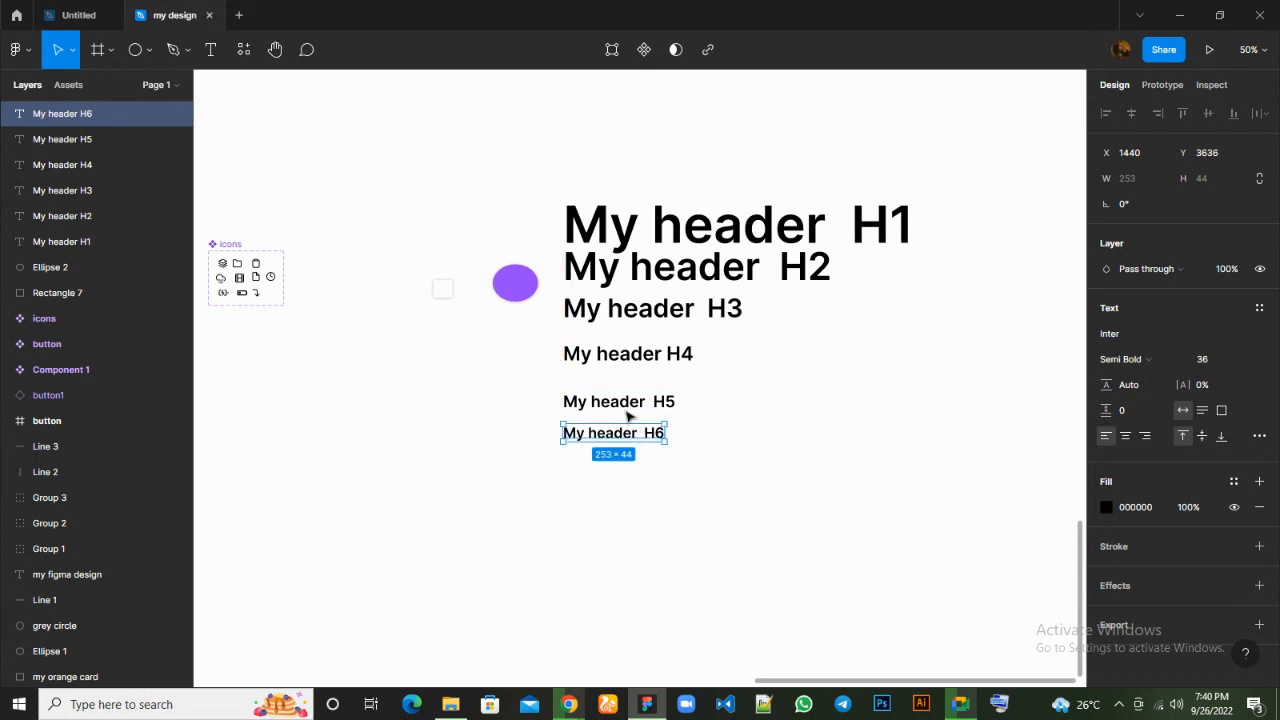
# Move the H5 header up to Y 3535, between the H4 and H6 headers.
pyautogui.moveTo(626, 413); pyautogui.dragTo(622, 408)
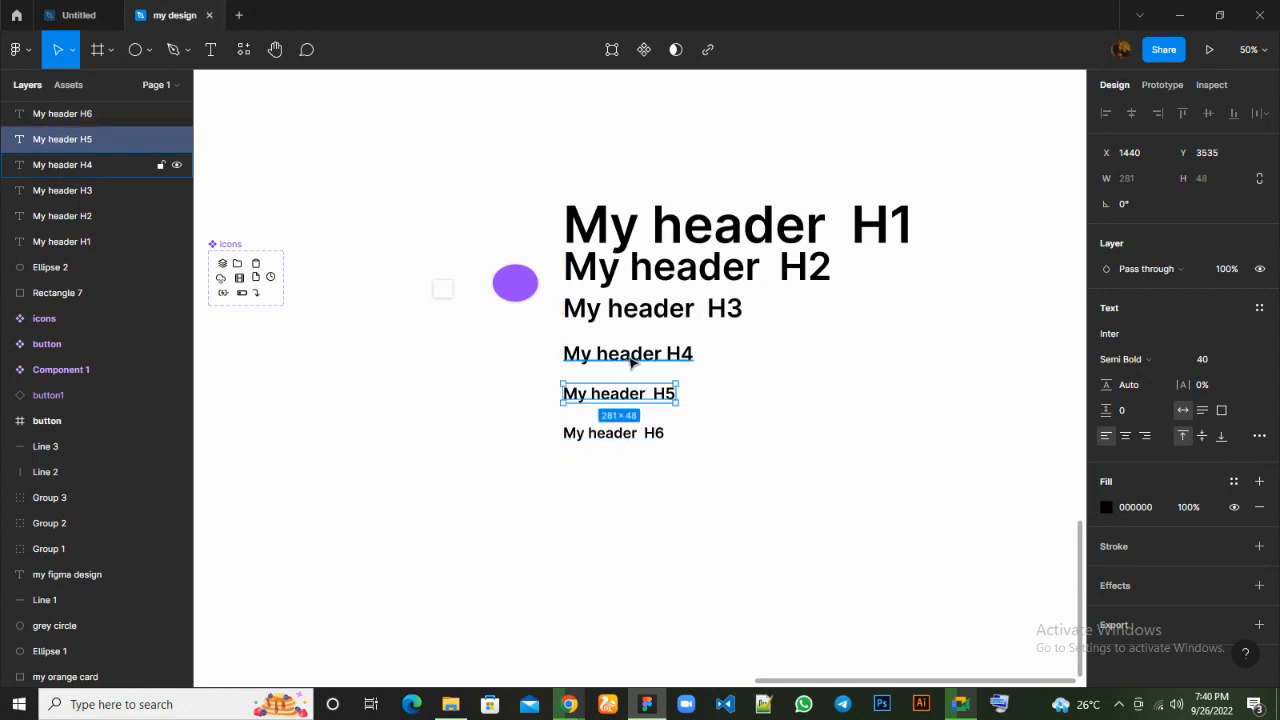
pyautogui.click(631, 362)
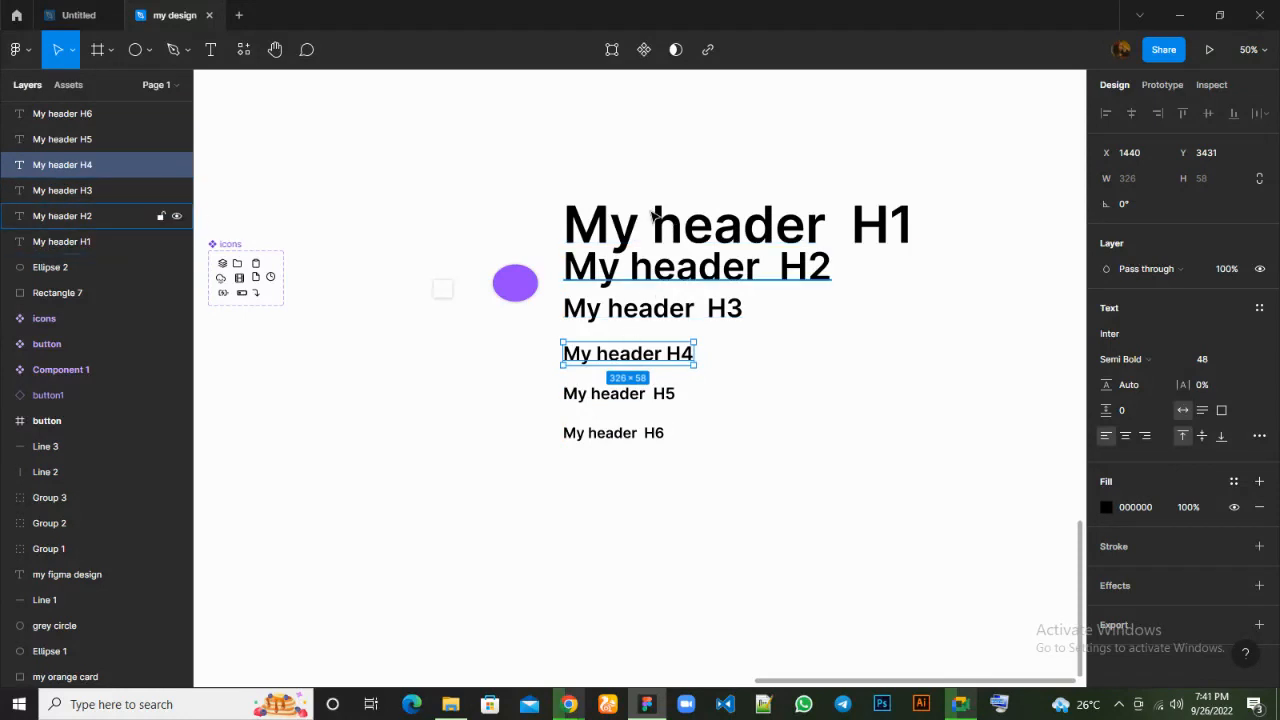
# Select all six headers from H1 to H6 and wrap them in a frame with Frame selection.
pyautogui.click(632, 238)
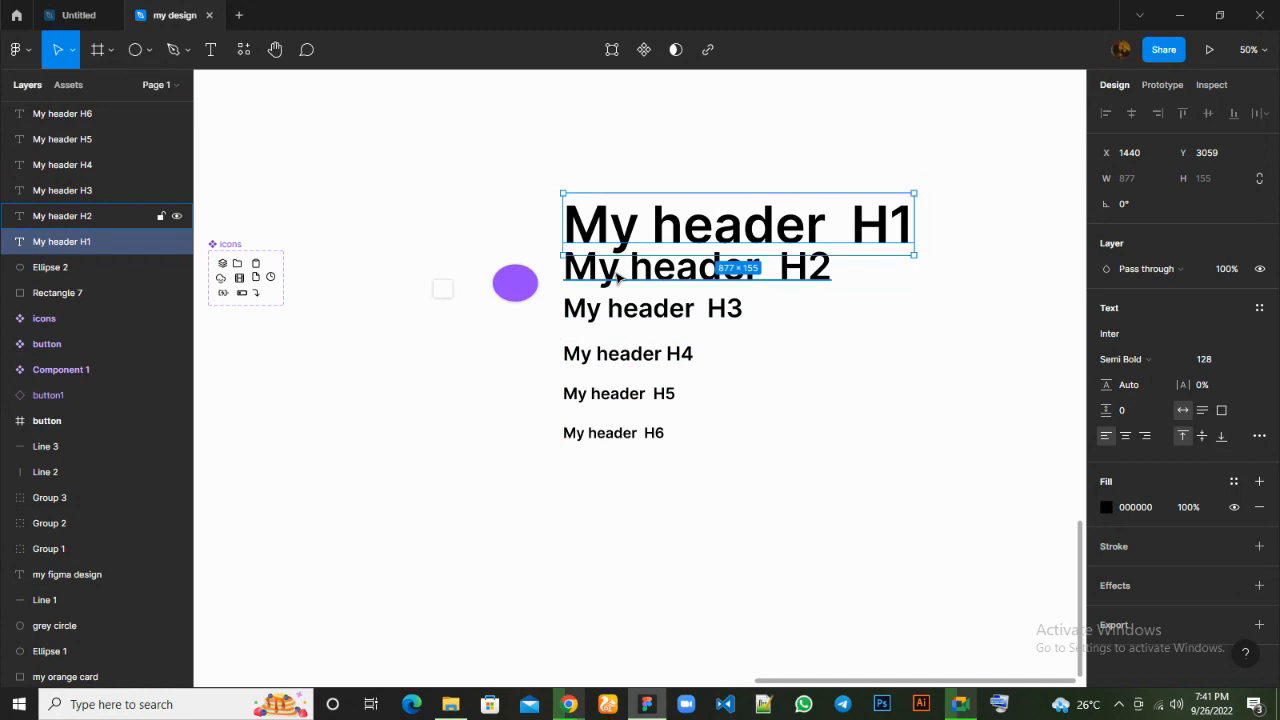
pyautogui.keyDown('shift'); pyautogui.click(618, 280); pyautogui.keyUp('shift')
pyautogui.keyDown('shift'); pyautogui.click(624, 310); pyautogui.keyUp('shift')
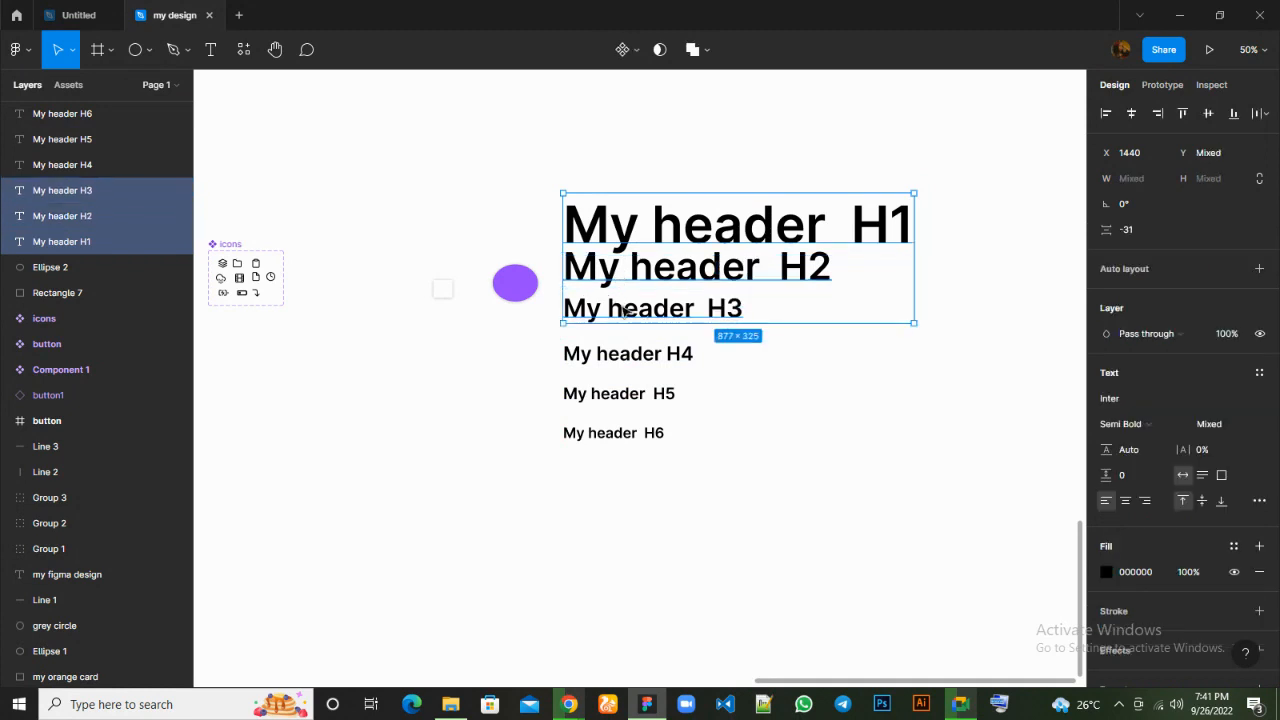
pyautogui.keyDown('shift'); pyautogui.click(627, 356); pyautogui.keyUp('shift')
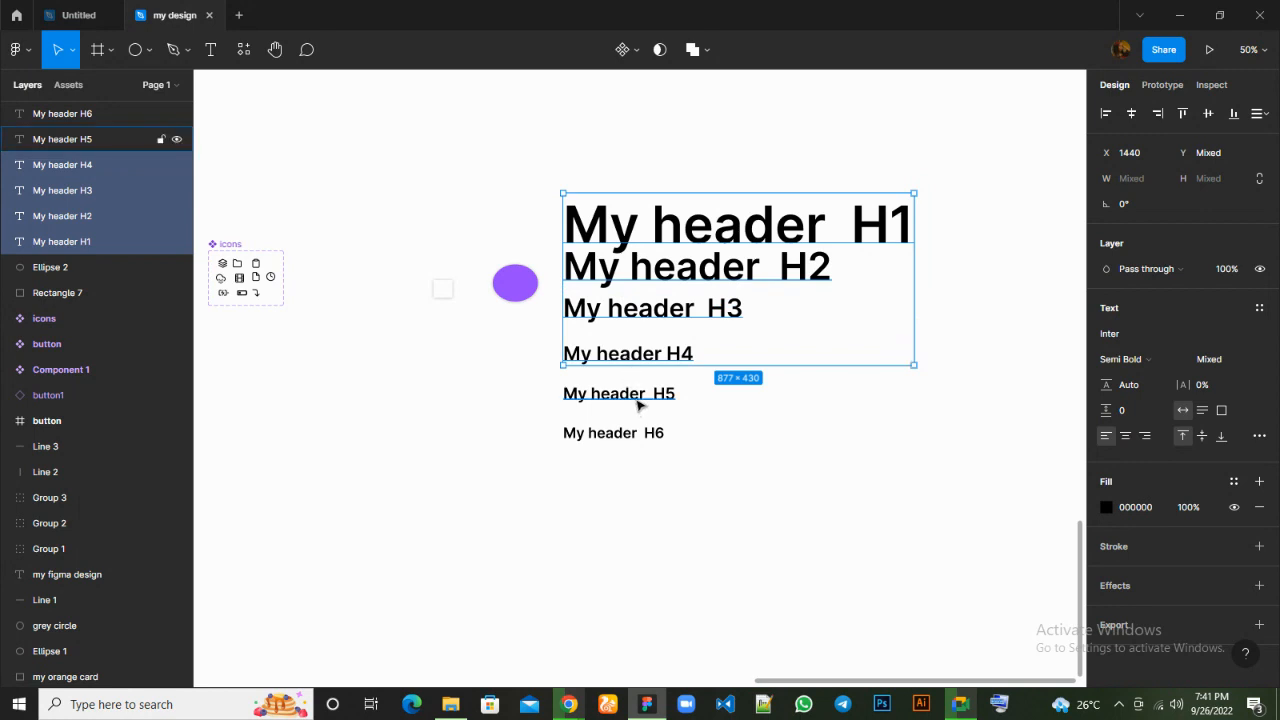
pyautogui.keyDown('shift'); pyautogui.click(636, 400); pyautogui.keyUp('shift')
pyautogui.keyDown('shift'); pyautogui.click(640, 437); pyautogui.keyUp('shift')
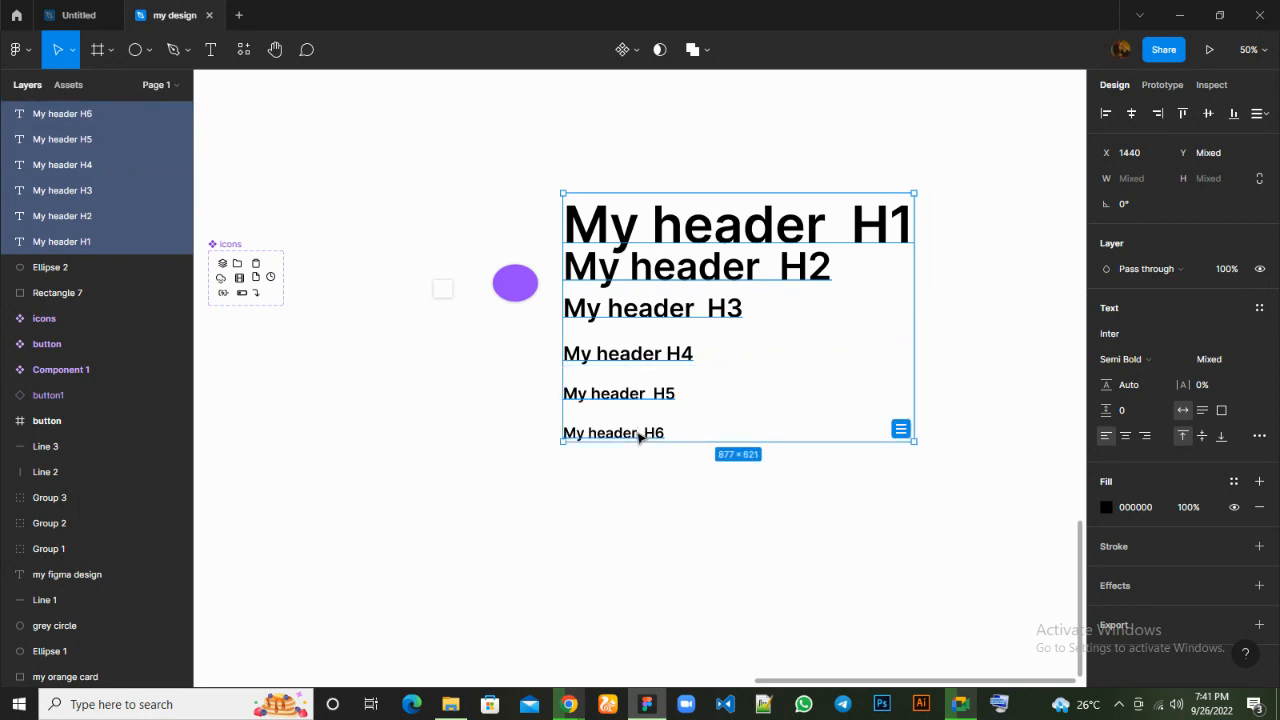
pyautogui.rightClick(632, 356)
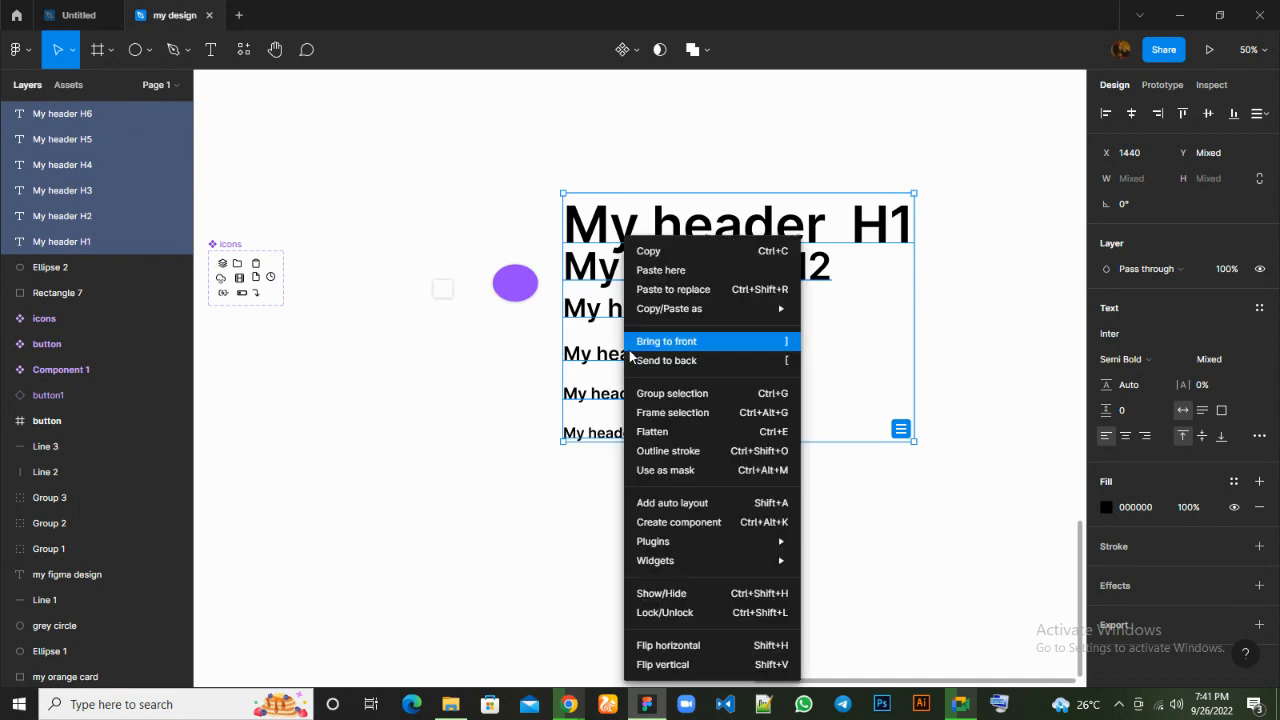
pyautogui.click(659, 413)
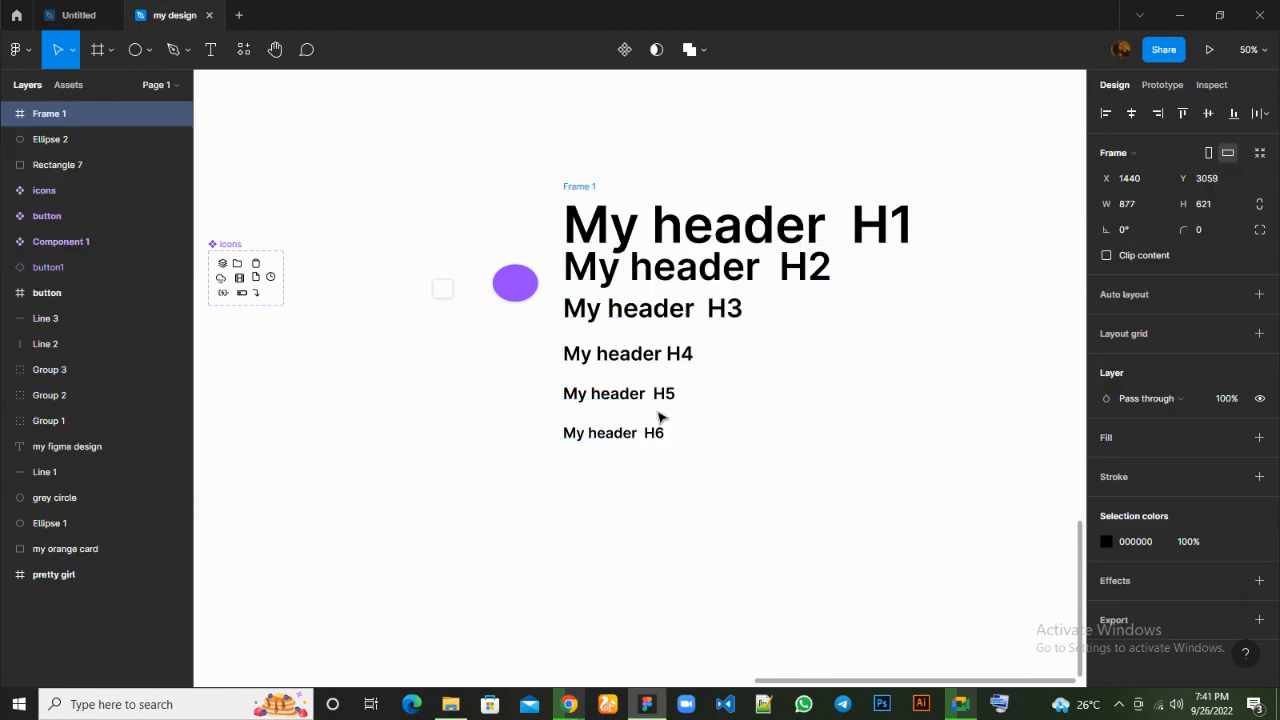
# Rename the frame around the headers as MY TEXT.
pyautogui.doubleClick(583, 187)
pyautogui.write('My he')
pyautogui.write('XT')
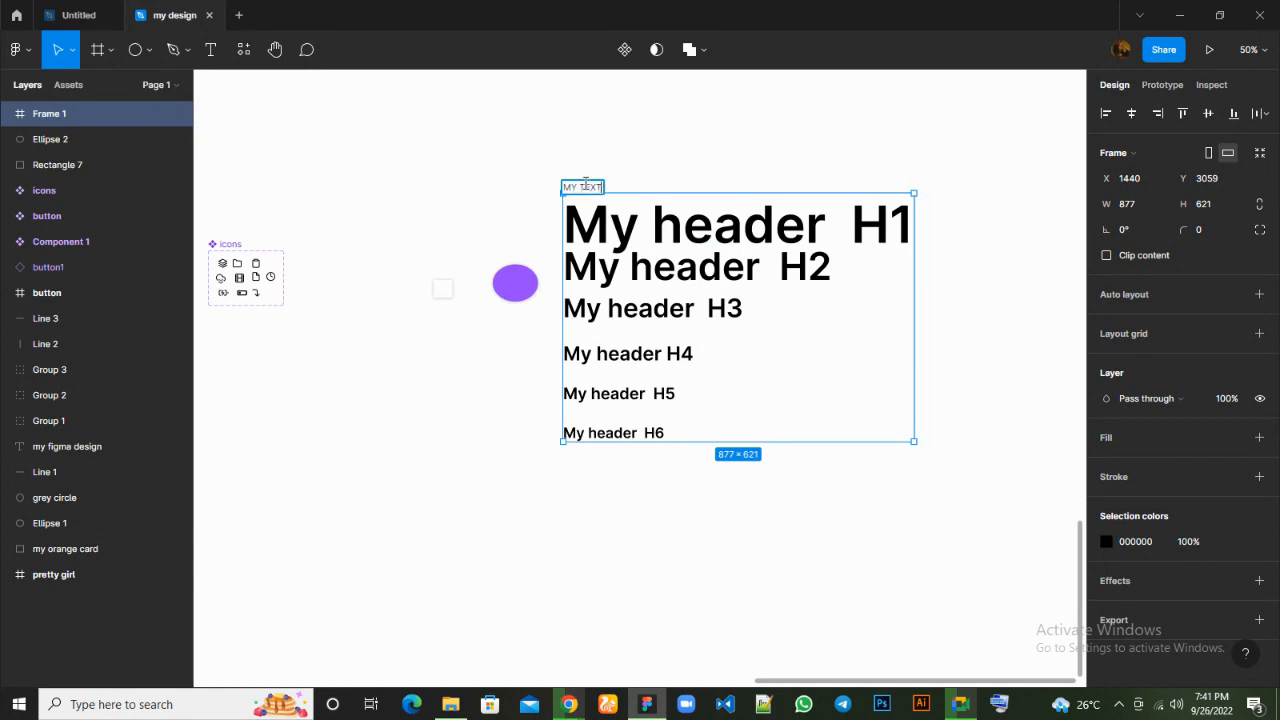
pyautogui.click(617, 507)
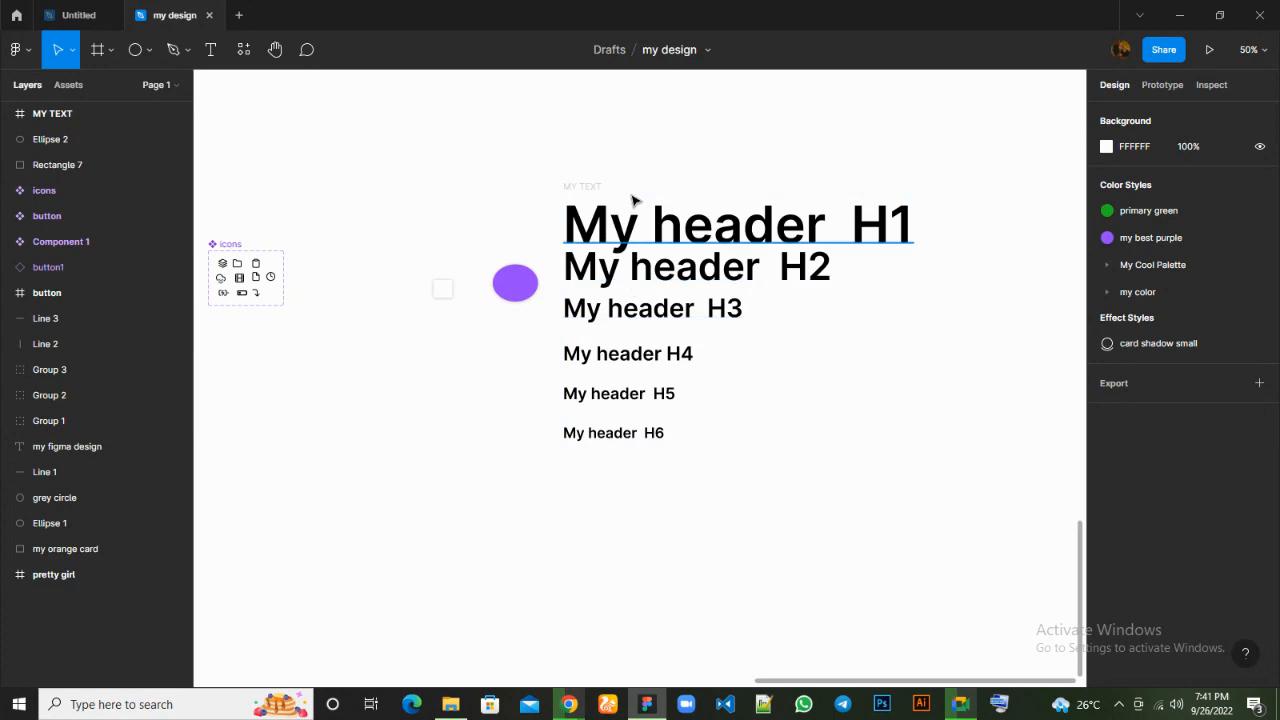
pyautogui.click(595, 192)
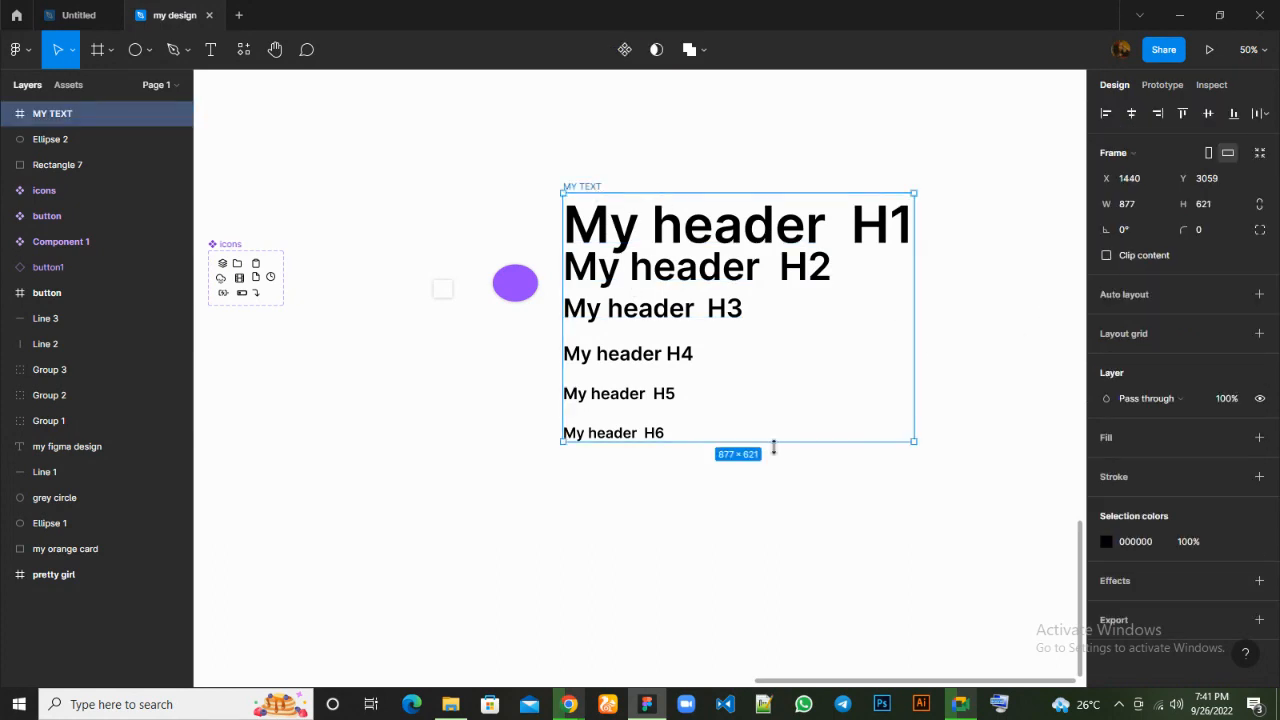
# Start a new text object in the empty canvas area below and left of the MY TEXT frame, at X 1008, Y 3888.
pyautogui.scroll(-3, 740, 440)
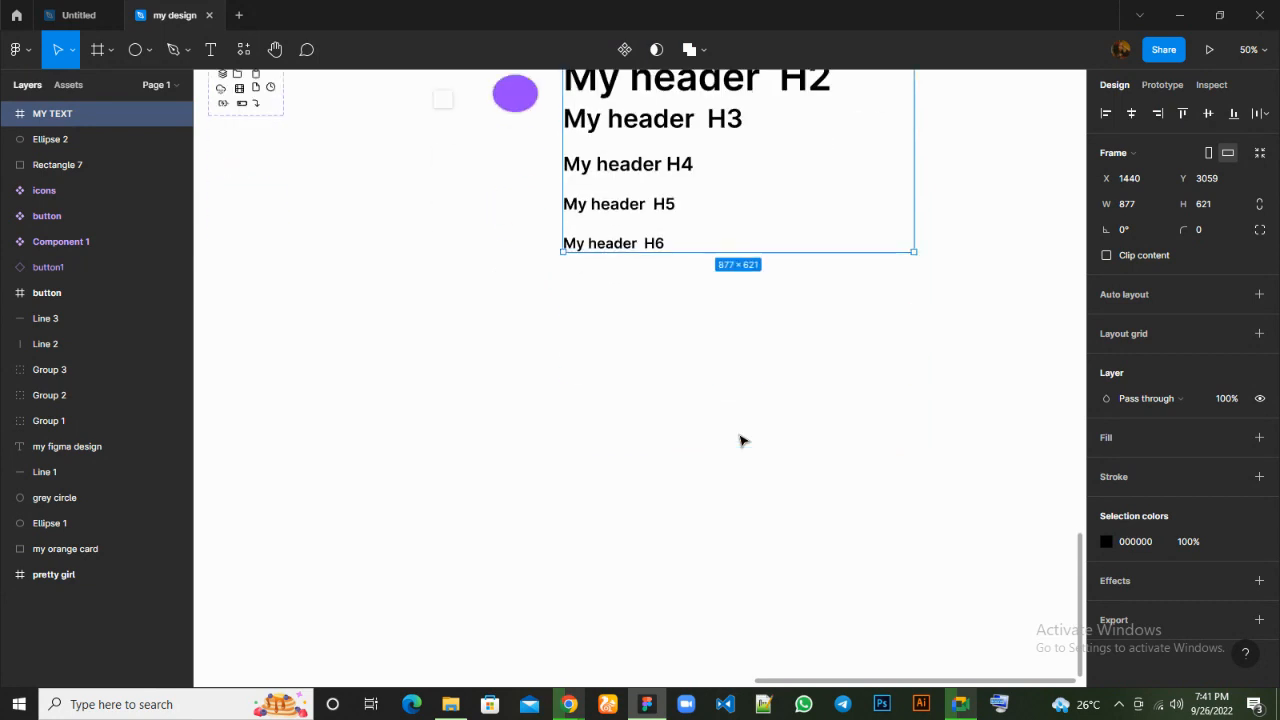
pyautogui.scroll(2, 740, 440)
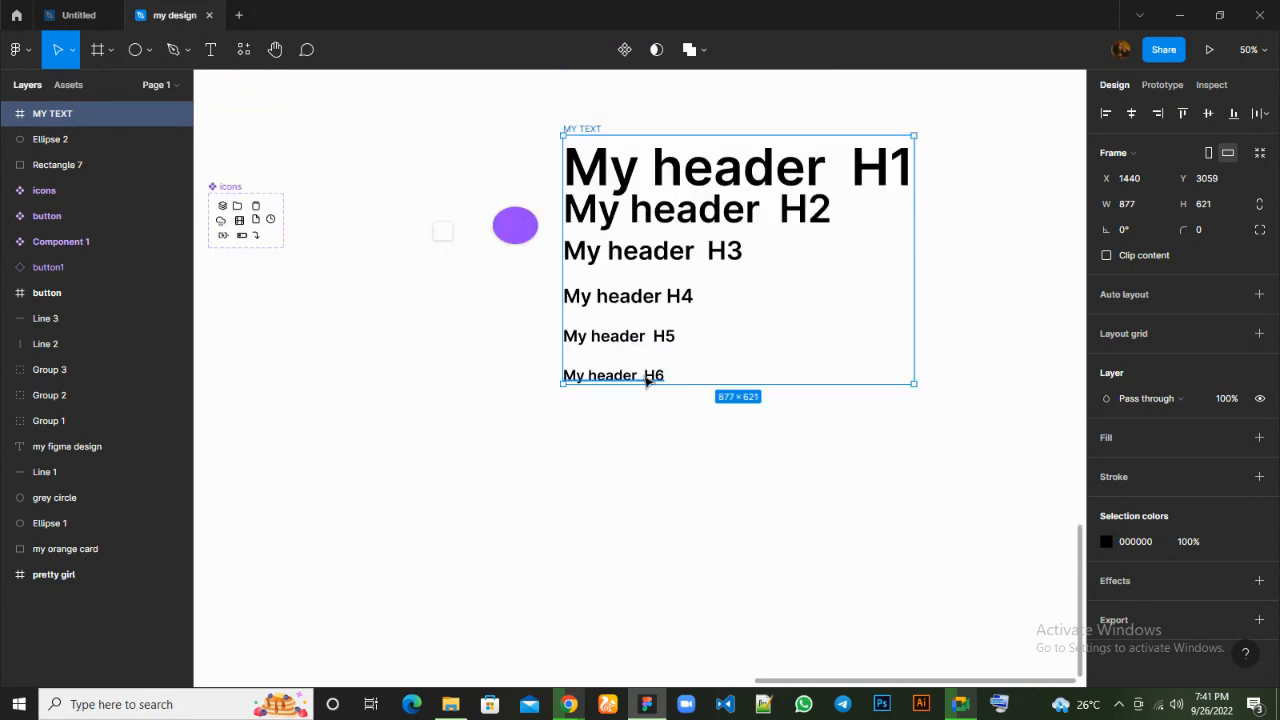
pyautogui.click(212, 50)
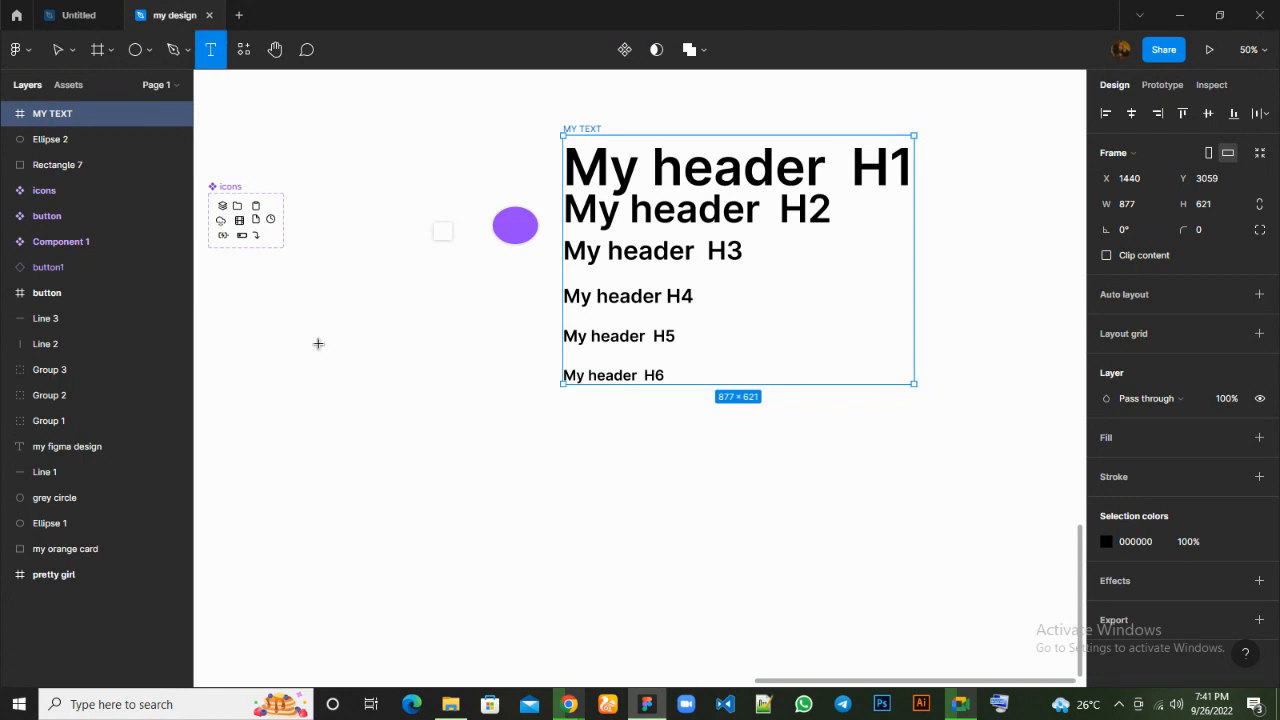
pyautogui.click(392, 468)
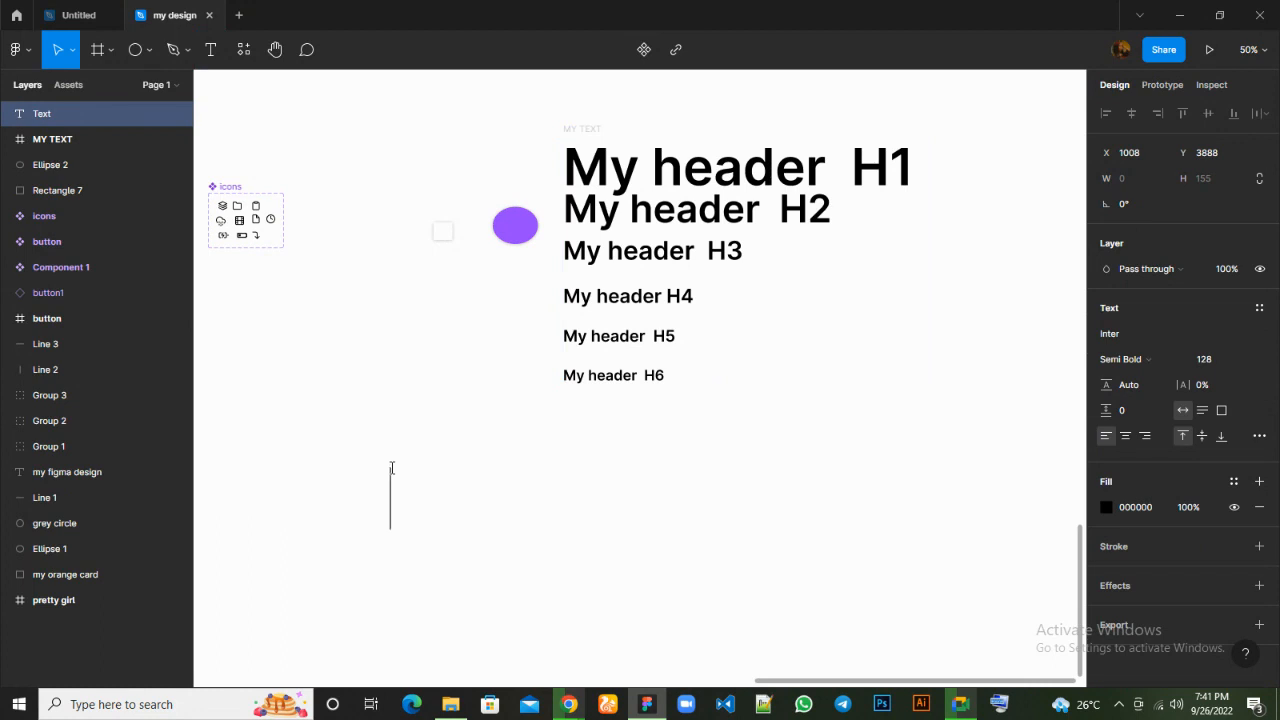
pyautogui.write('GOOD I')
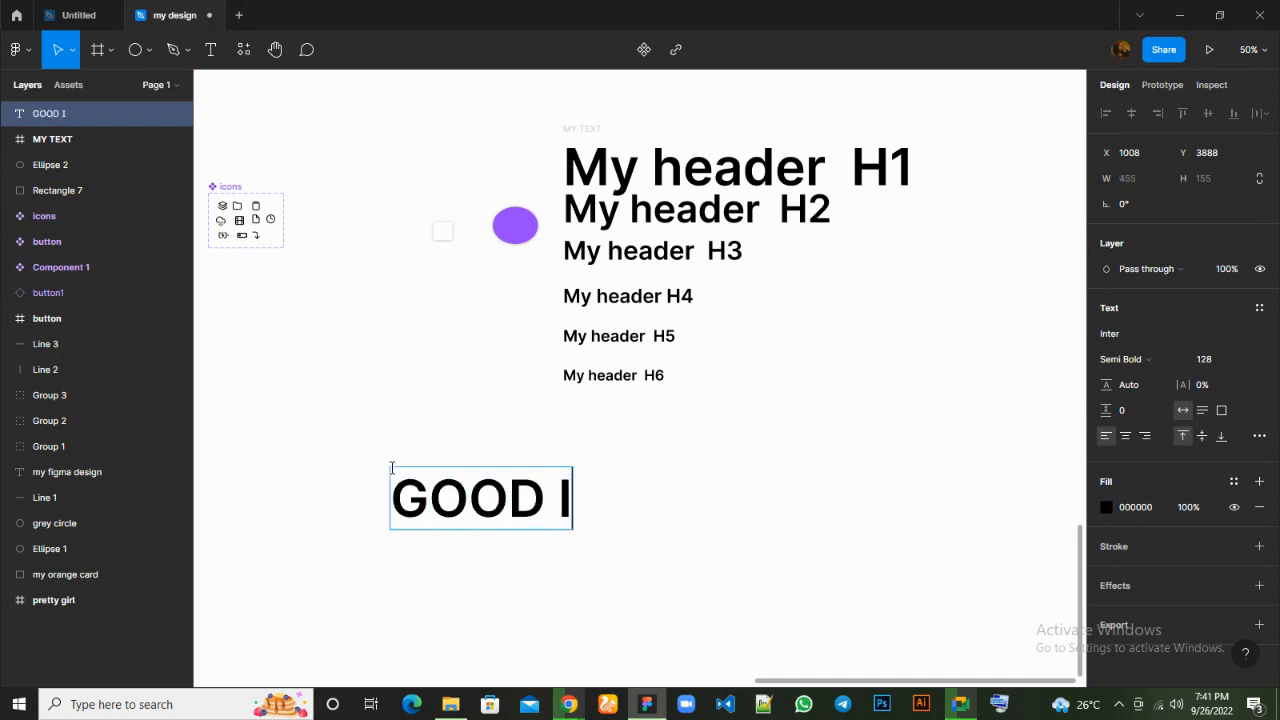
pyautogui.press('BackSpace')
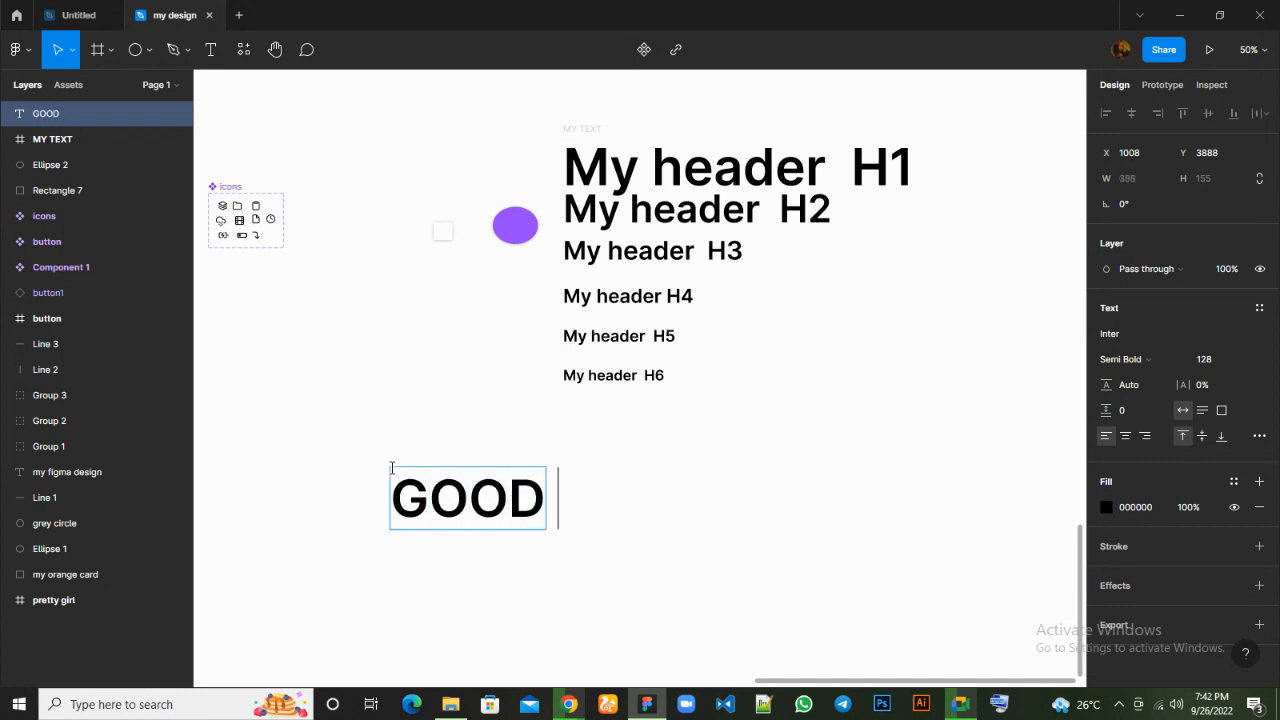
pyautogui.press('BackSpace')
pyautogui.press('BackSpace')
pyautogui.press('BackSpace')
pyautogui.press('BackSpace')
pyautogui.press('BackSpace')
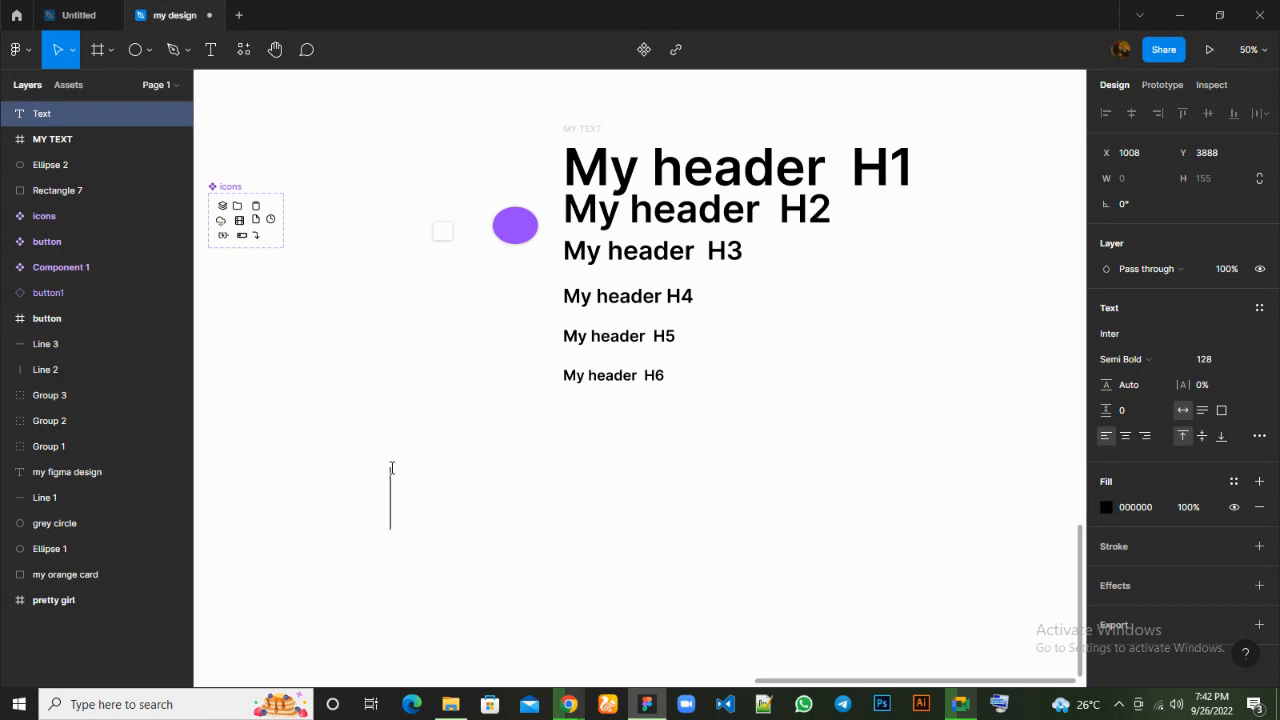
# Enter "Good is Bad" as the content of the new text object.
pyautogui.write('g')
pyautogui.press('BackSpace')
pyautogui.write('Goo')
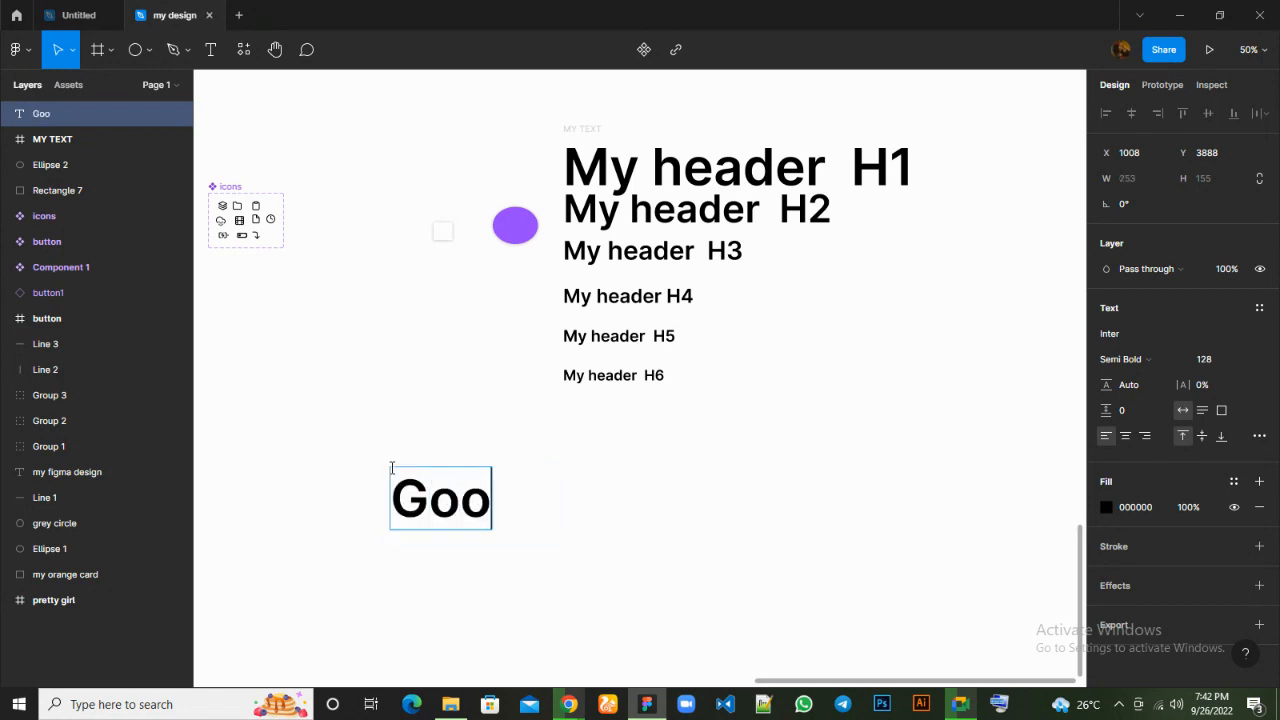
pyautogui.write('d is ')
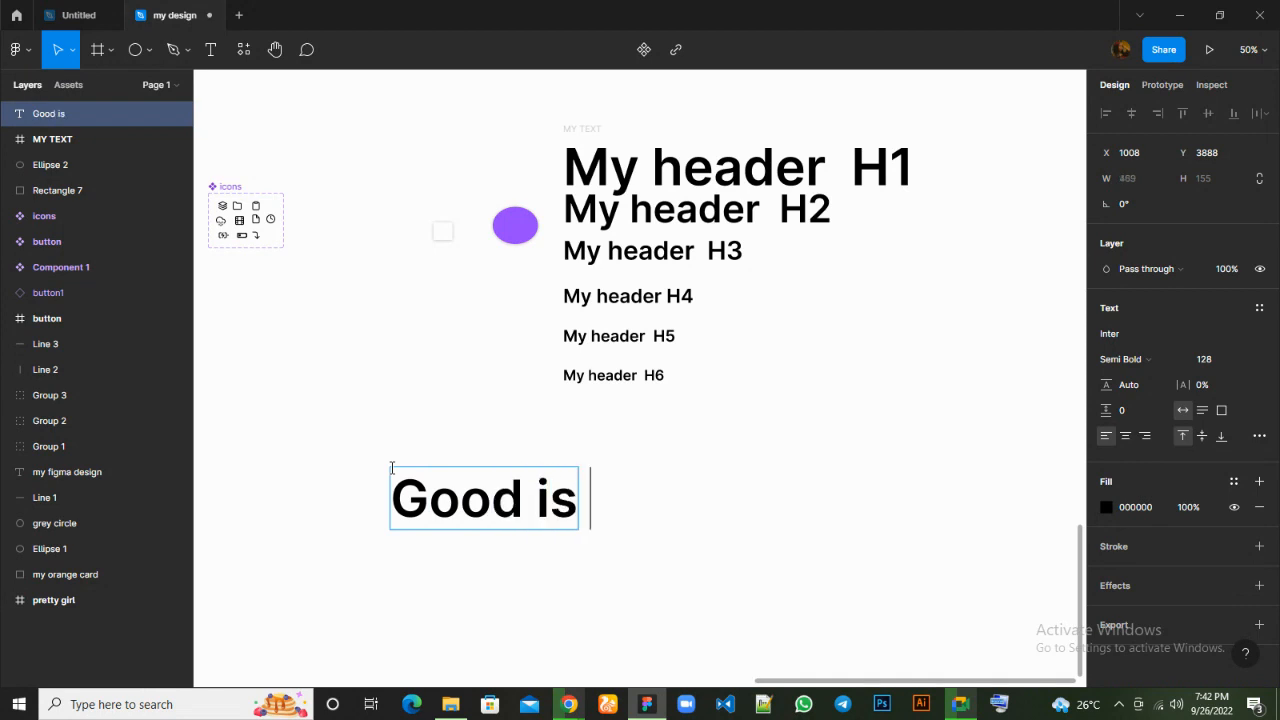
pyautogui.write('Bad')
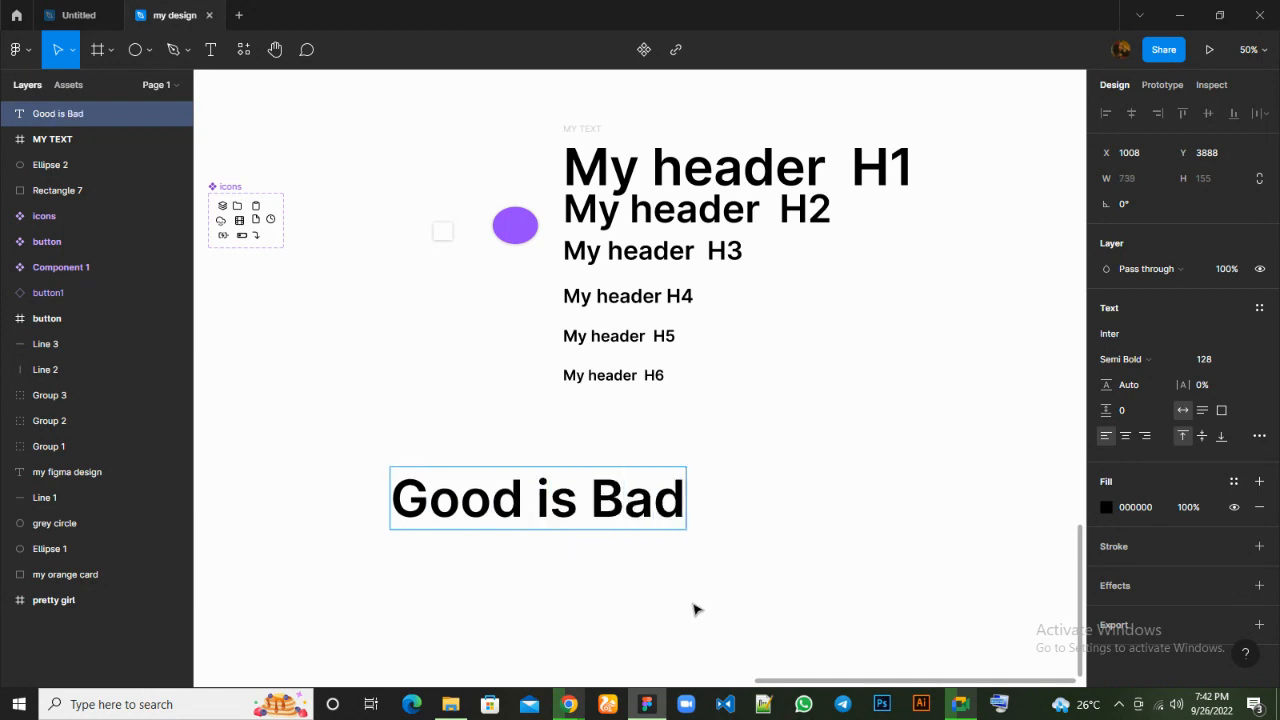
pyautogui.press('Escape')
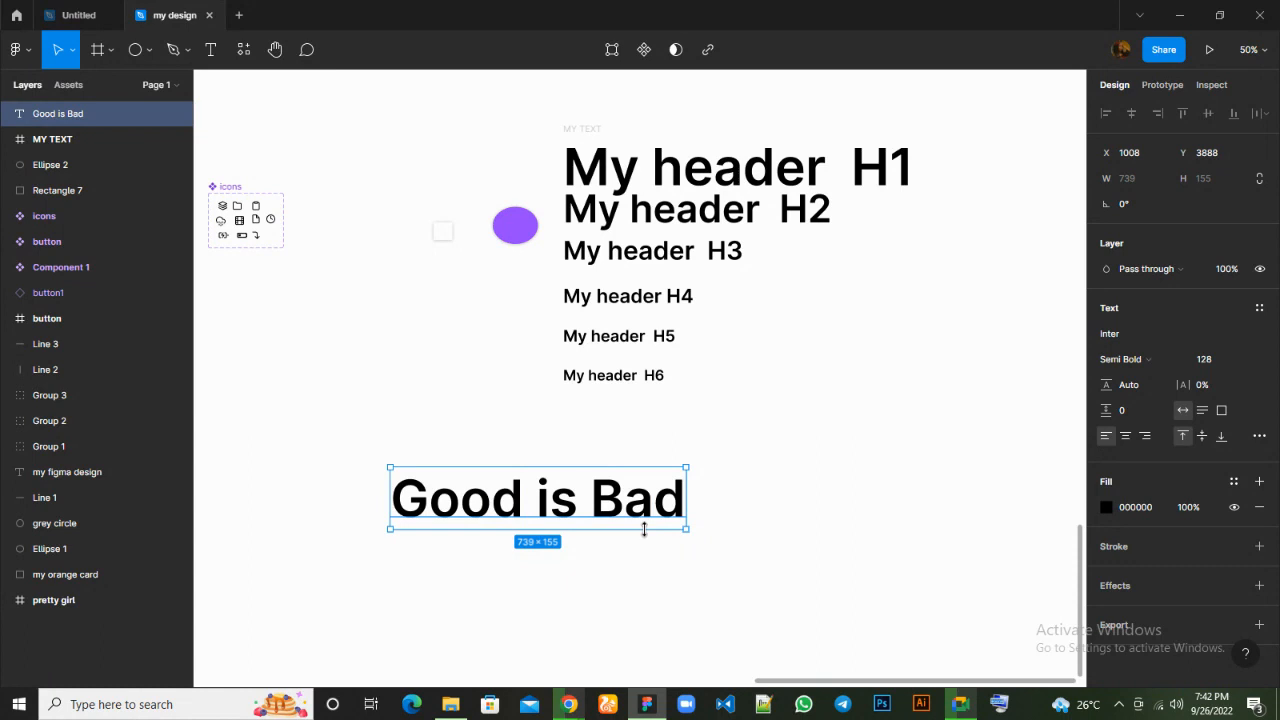
# Duplicate the H5 header to X 2036, Y 4019, right of the "Good is Bad" text, and change the copy's text to "Good is bad".
pyautogui.click(616, 343)
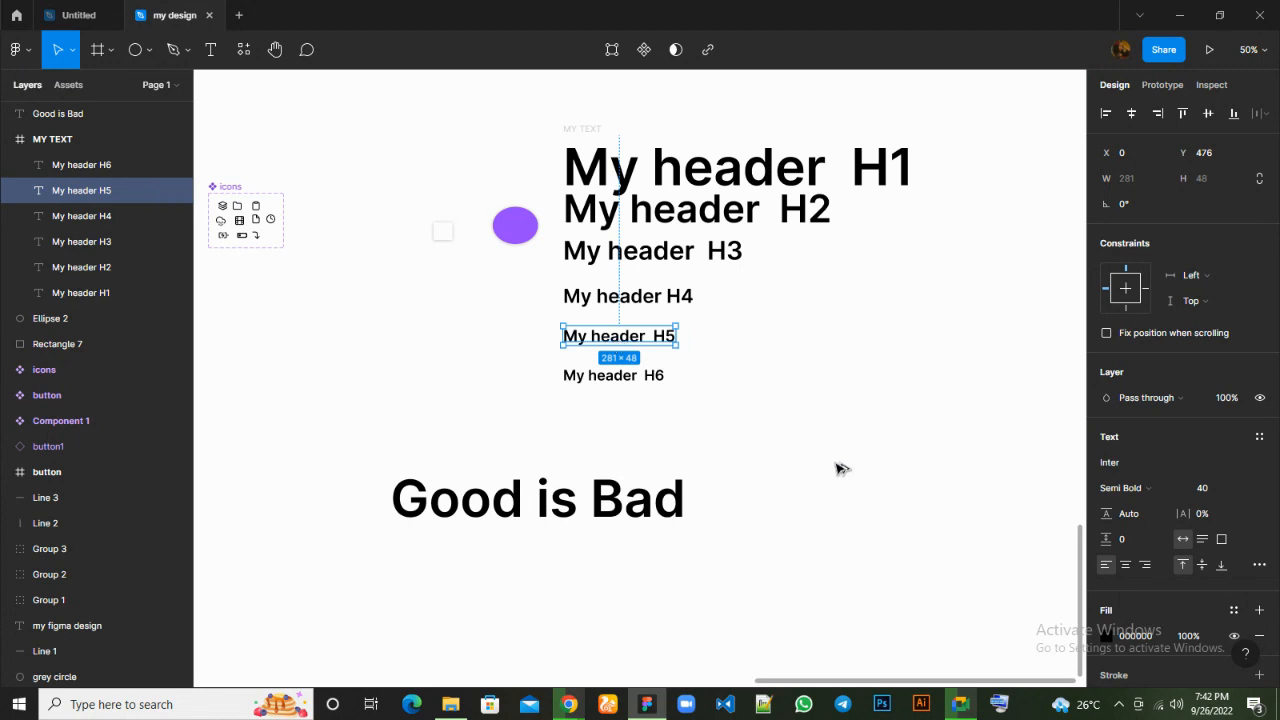
pyautogui.hotkey('ctrl', 'd')
pyautogui.moveTo(855, 525); pyautogui.dragTo(855, 540)
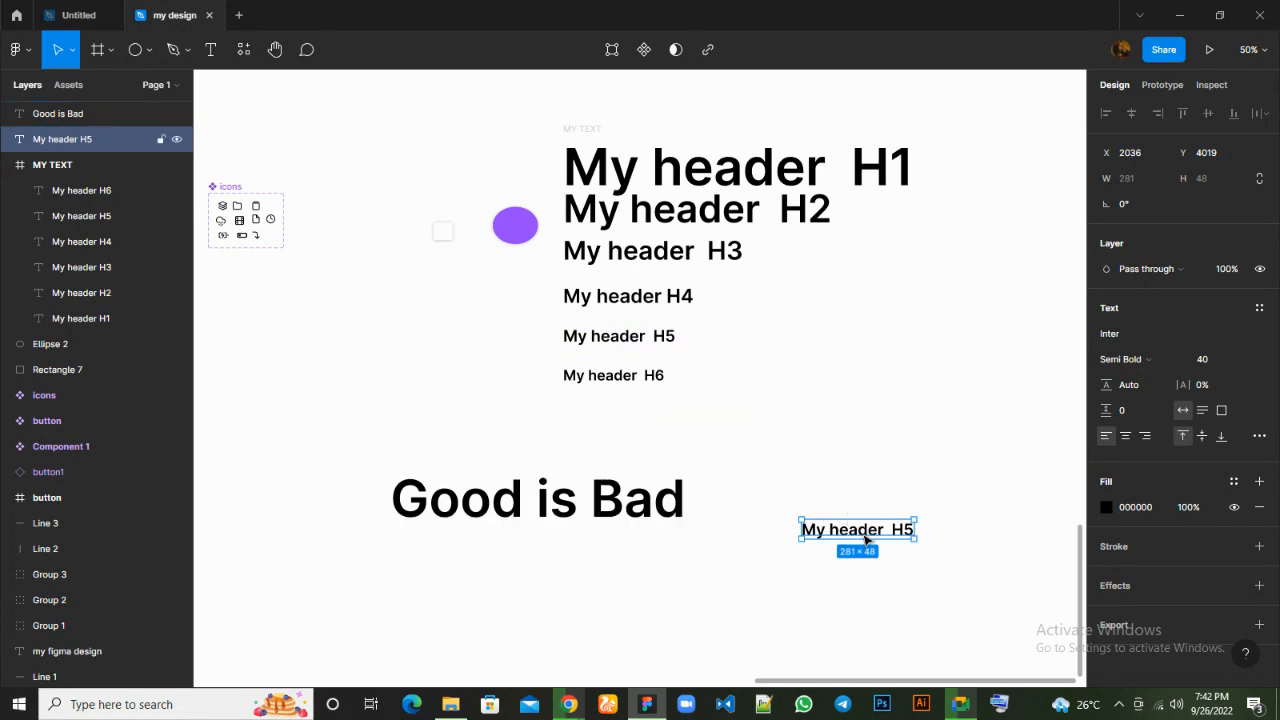
pyautogui.doubleClick(864, 533)
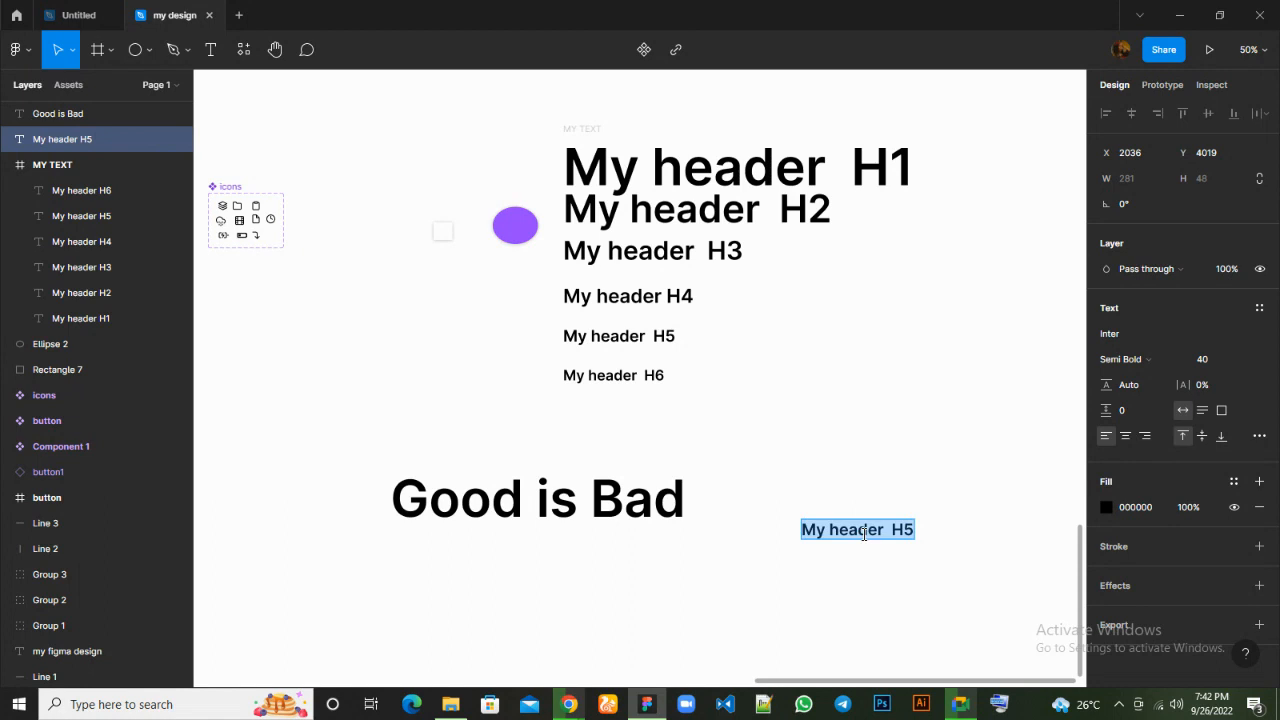
pyautogui.write('Good is bad')
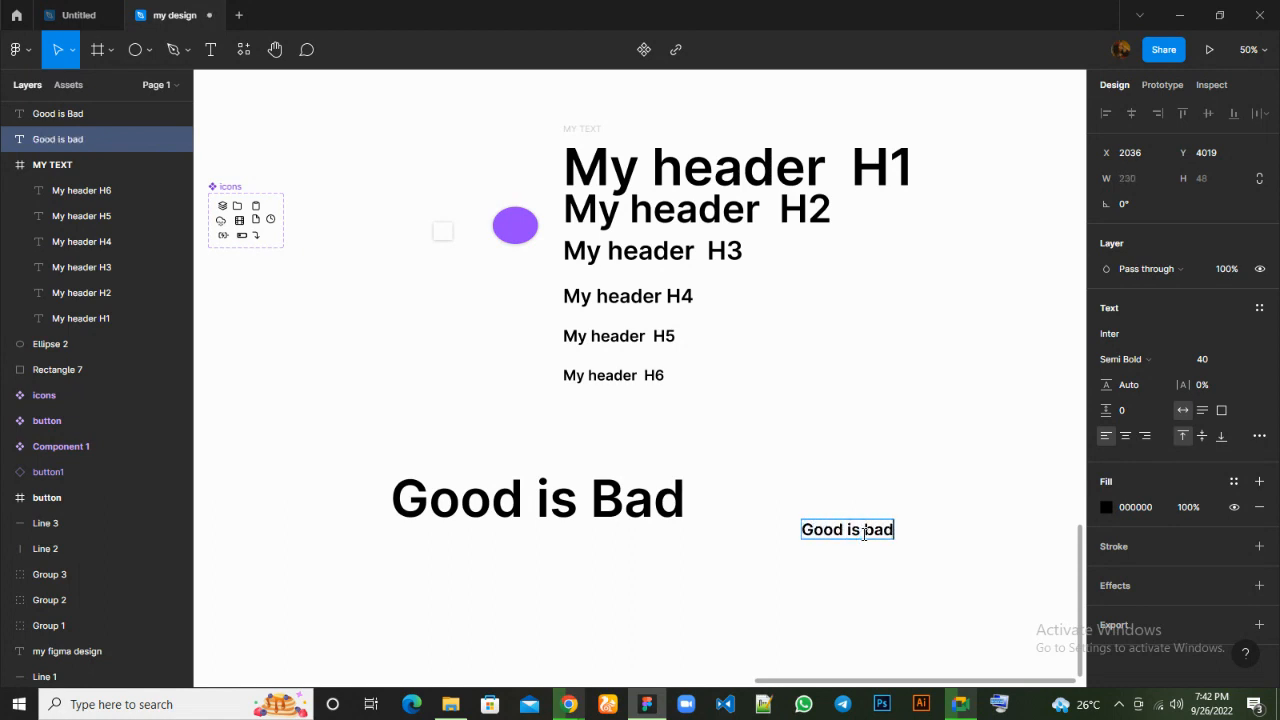
pyautogui.press('Escape')
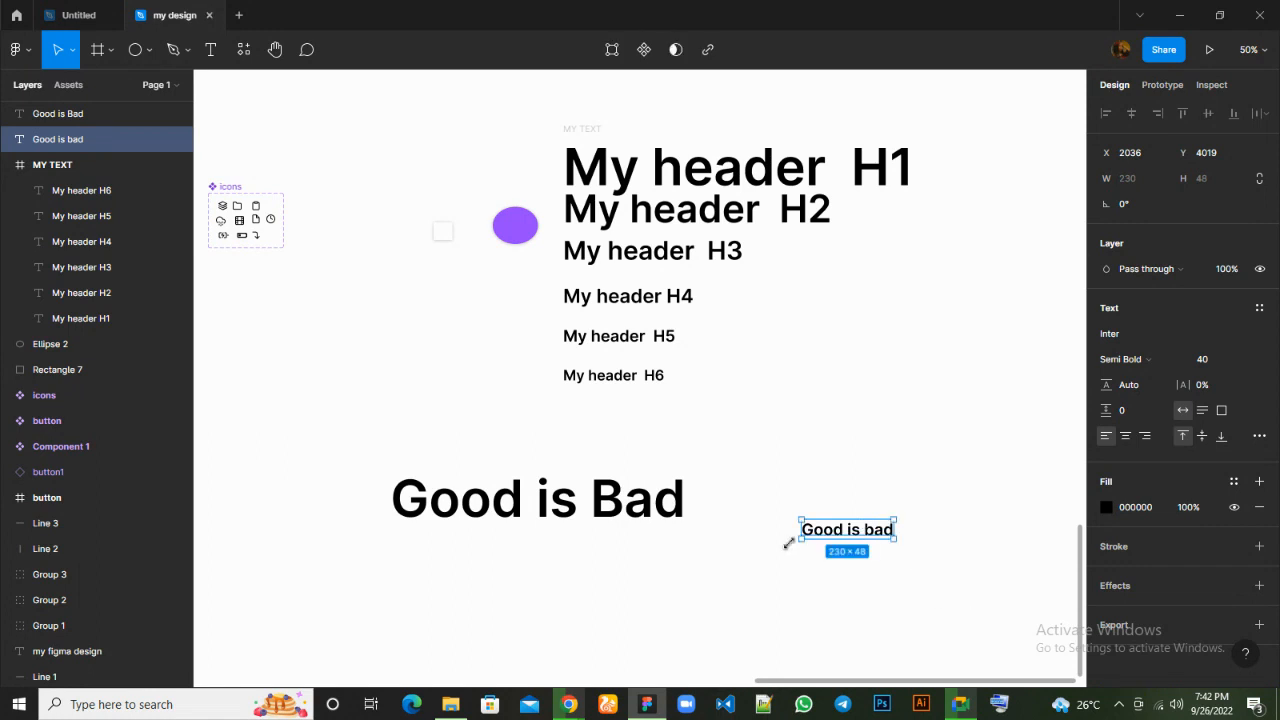
# Look over the header scale with its sample texts and the buttons in the button component.
pyautogui.scroll(3, 645, 507)
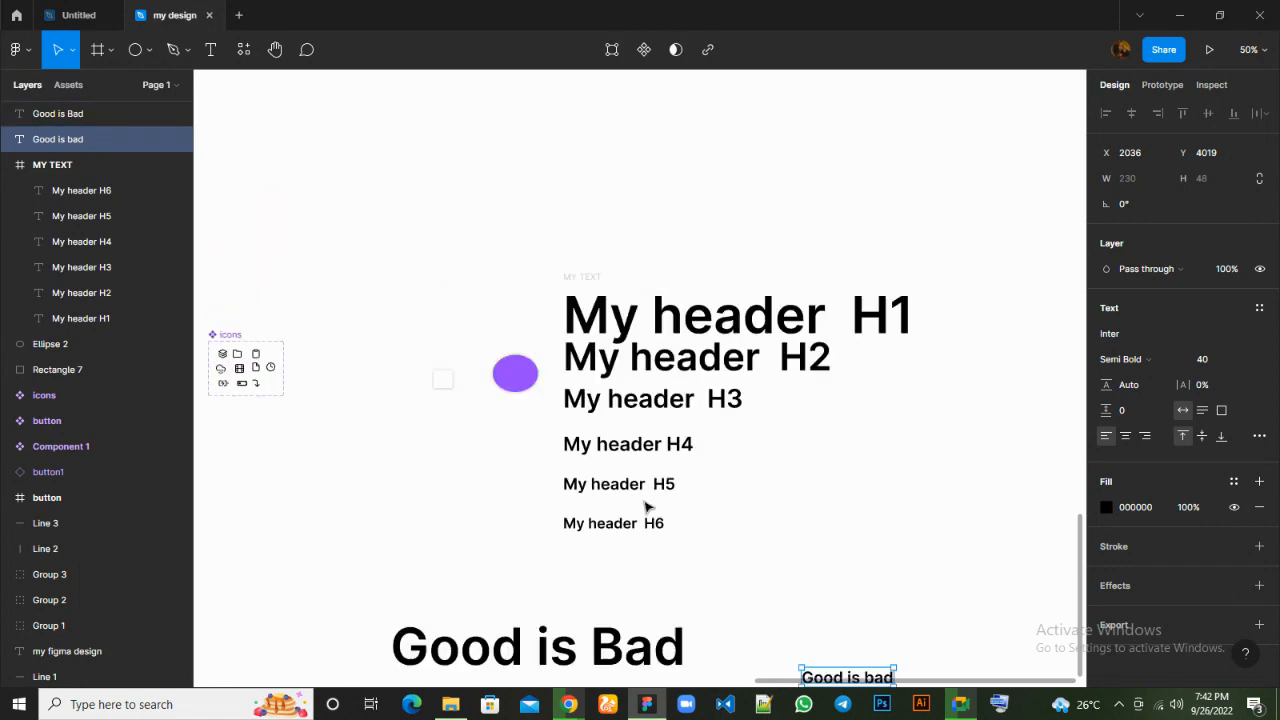
pyautogui.scroll(-2, 645, 507)
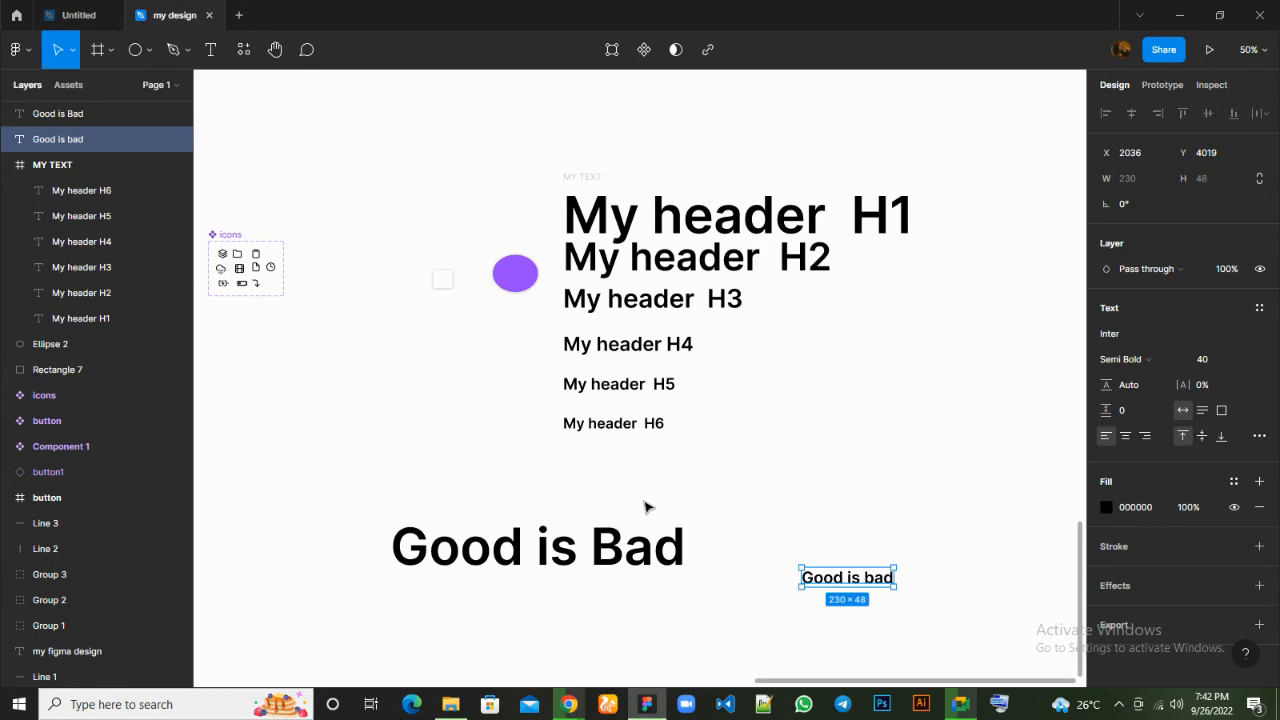
pyautogui.hscroll(5, 645, 507)
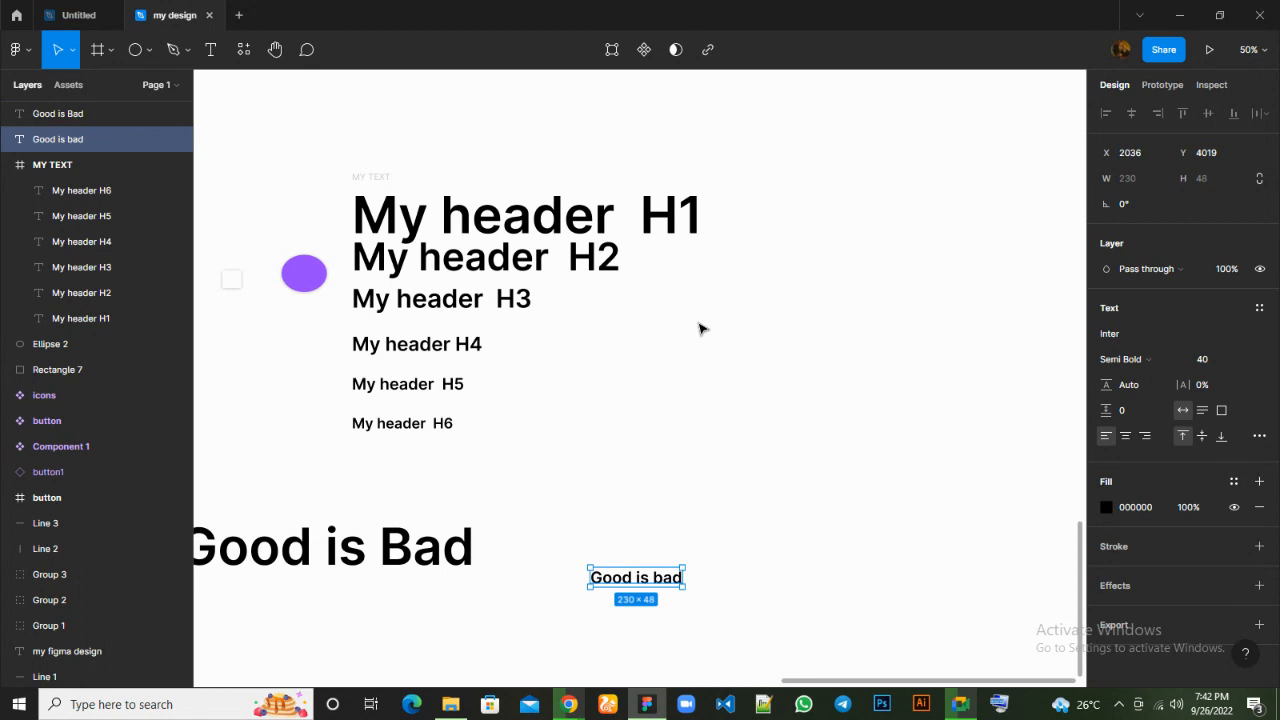
pyautogui.hscroll(-5, 700, 328)
pyautogui.scroll(2, 700, 328)
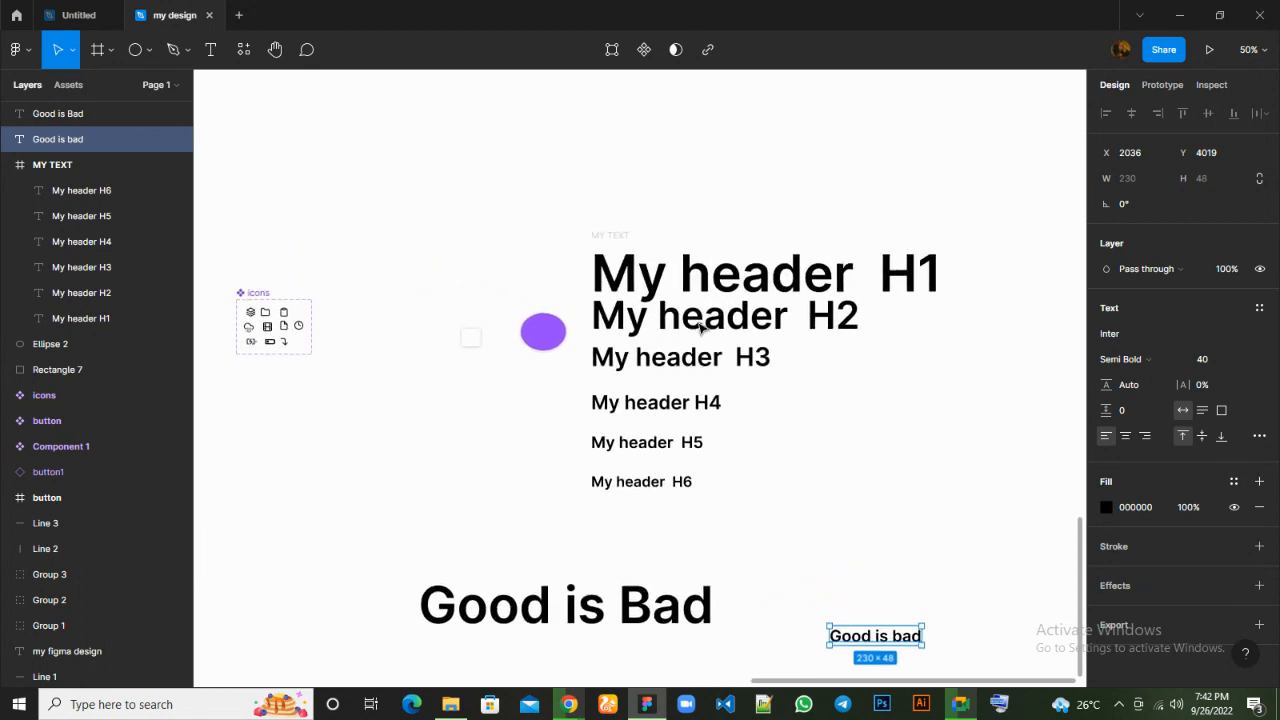
pyautogui.hscroll(-3, 700, 328)
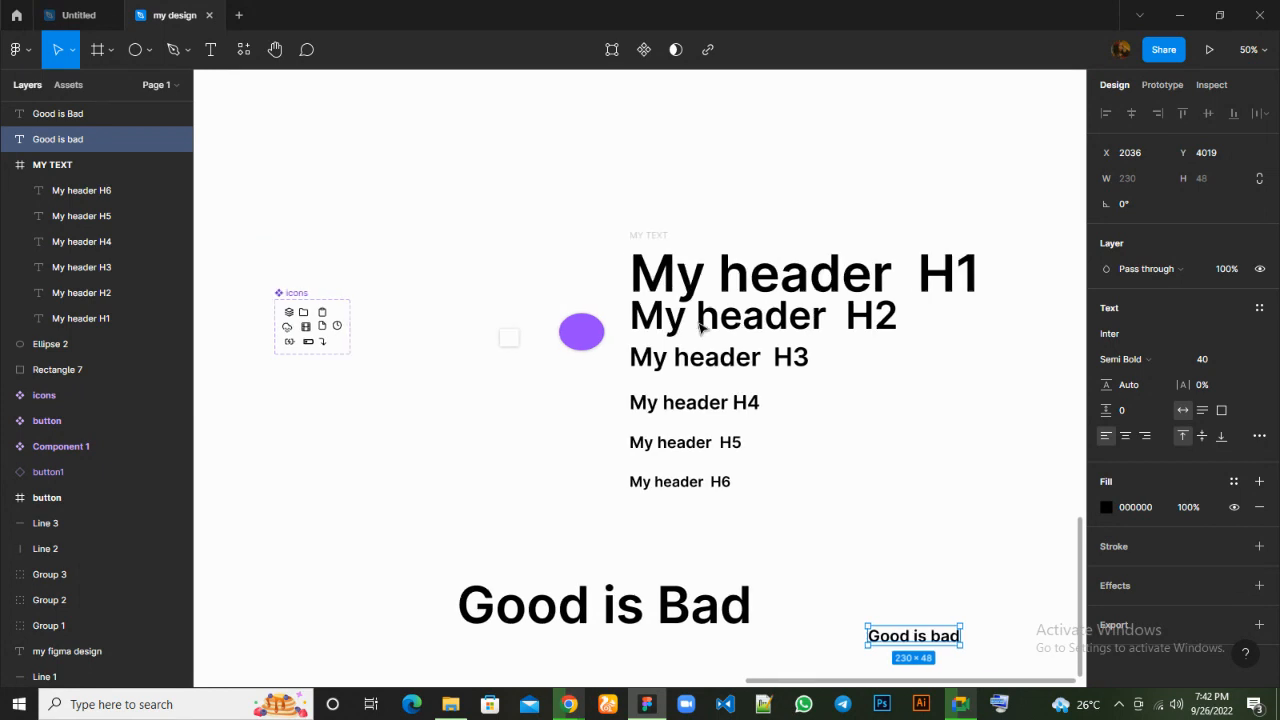
pyautogui.scroll(-1, 700, 328)
pyautogui.hscroll(-6, 700, 328)
pyautogui.hscroll(-6, 700, 328)
pyautogui.scroll(2, 700, 328)
pyautogui.hscroll(-9, 700, 328)
pyautogui.hscroll(-5, 700, 329)
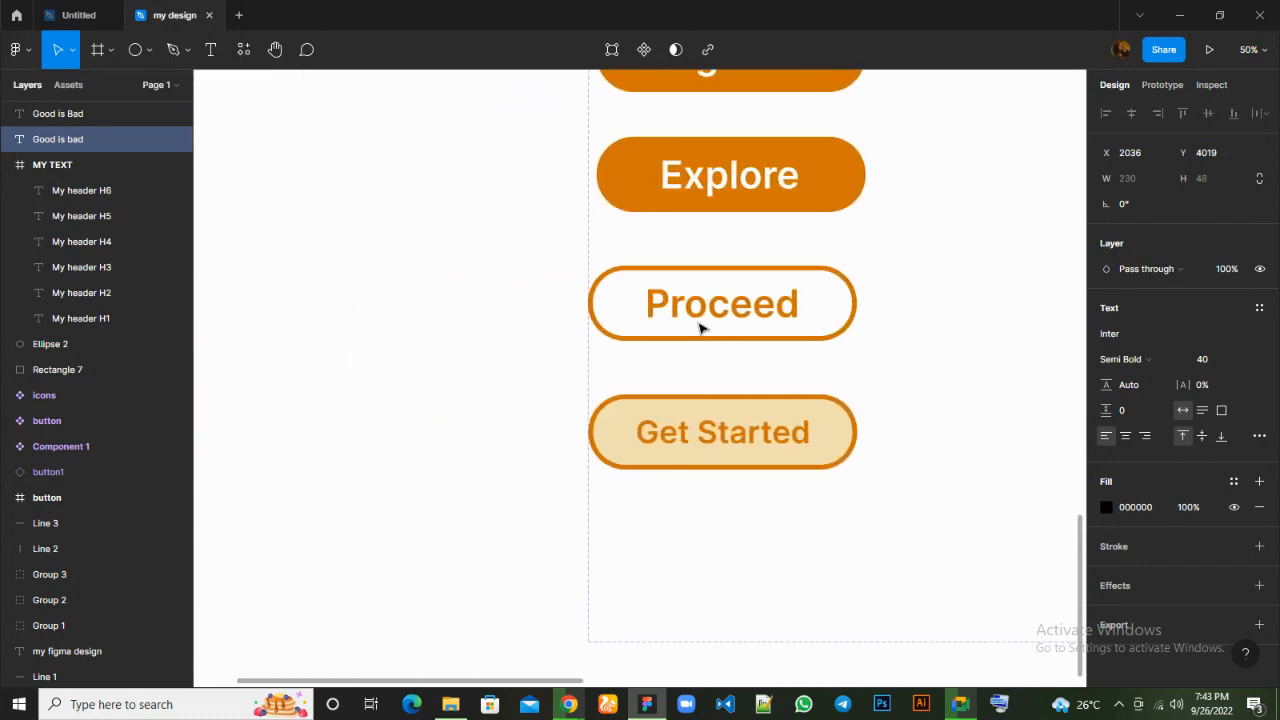
pyautogui.scroll(3, 700, 329)
pyautogui.hscroll(6, 700, 329)
pyautogui.scroll(3, 700, 329)
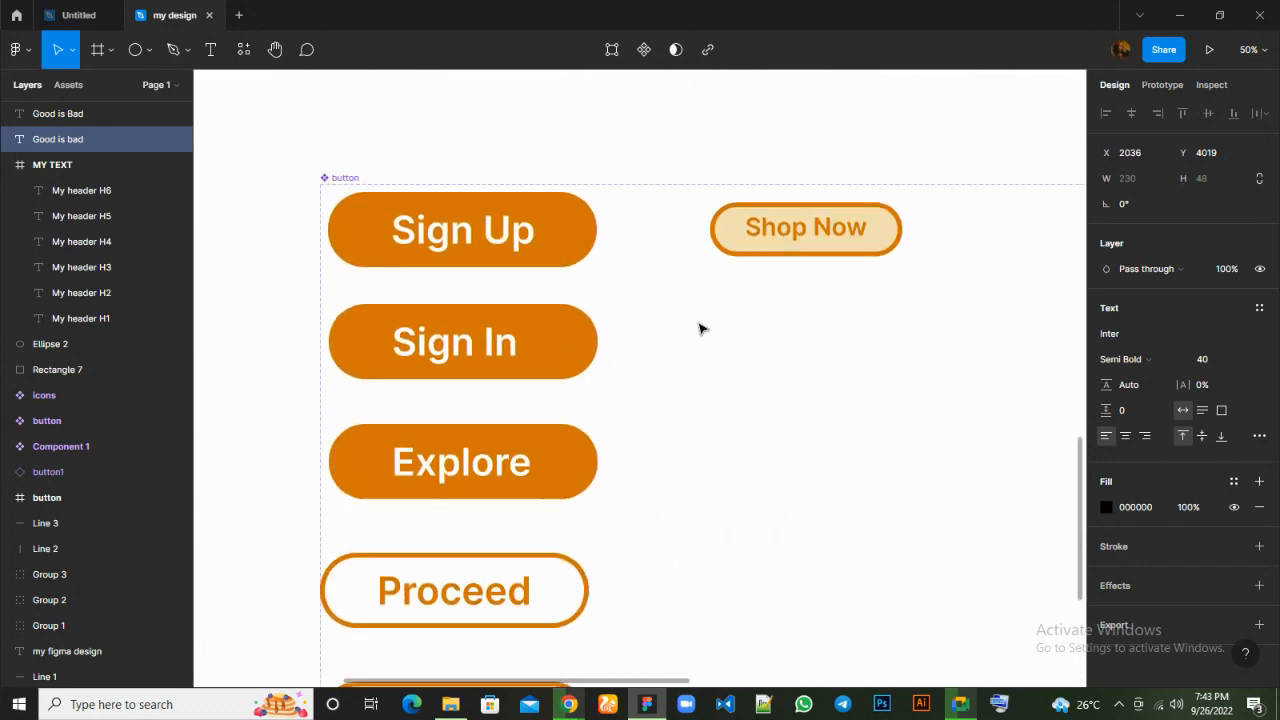
pyautogui.scroll(-3, 700, 329)
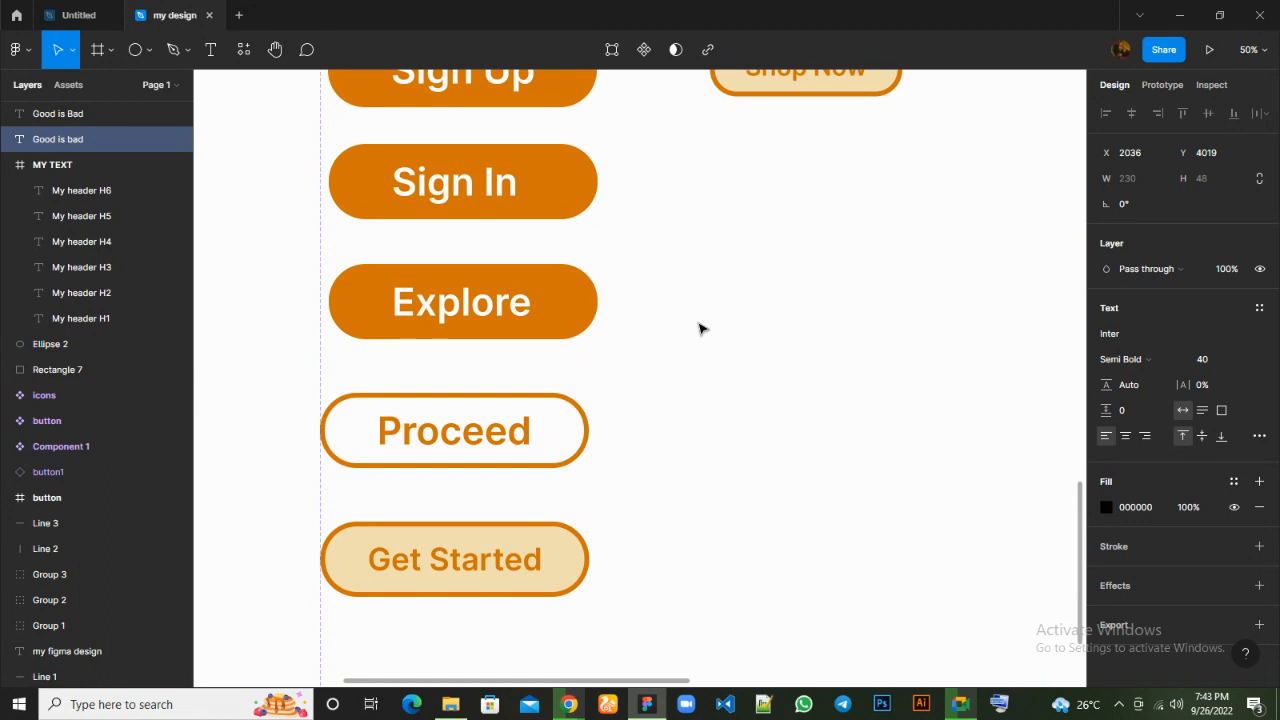
# Review the icons component, the rectangle and ellipse samples, and the MY TEXT headers with both sample texts.
pyautogui.hscroll(10, 700, 329)
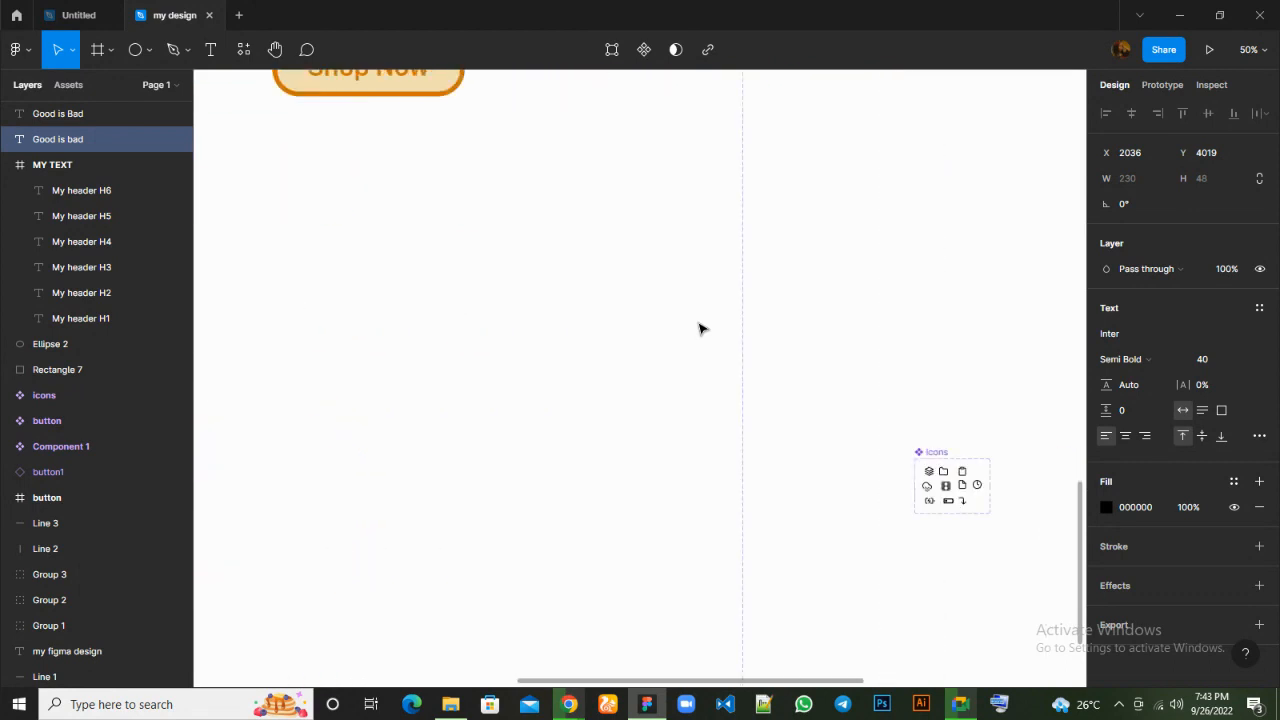
pyautogui.scroll(-5, 700, 329)
pyautogui.hscroll(5, 700, 329)
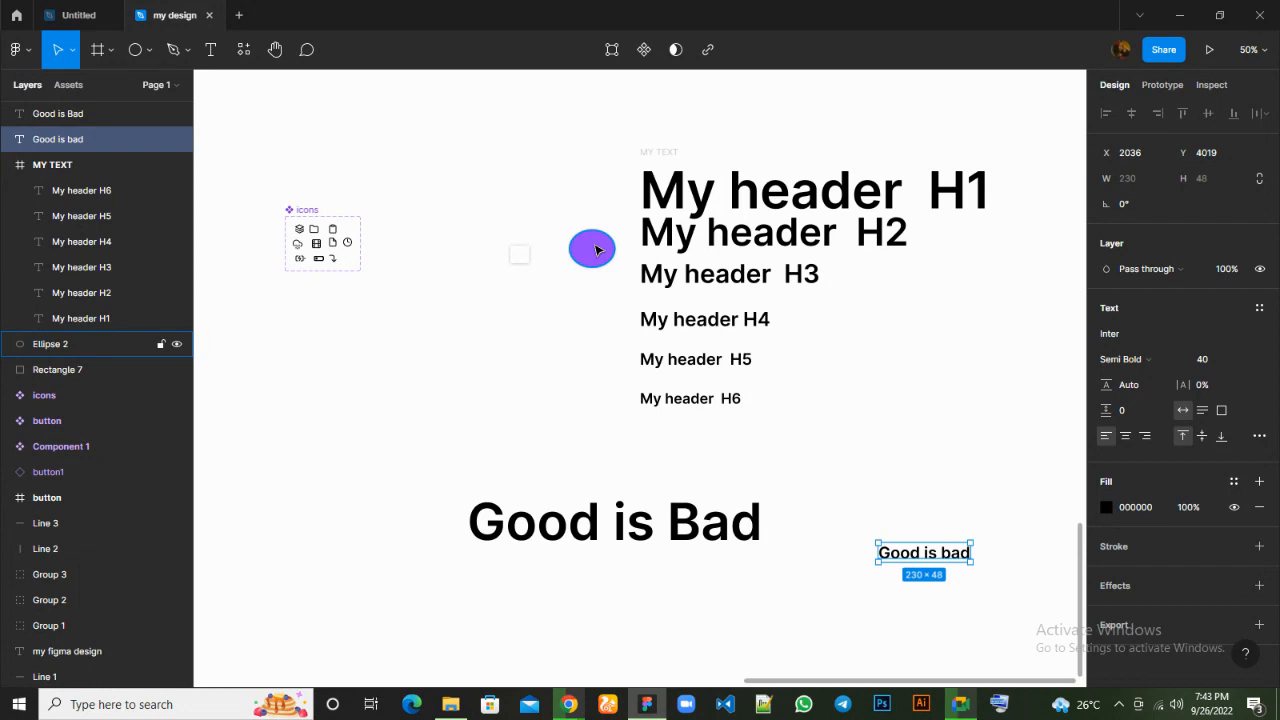
pyautogui.hscroll(-4, 560, 583)
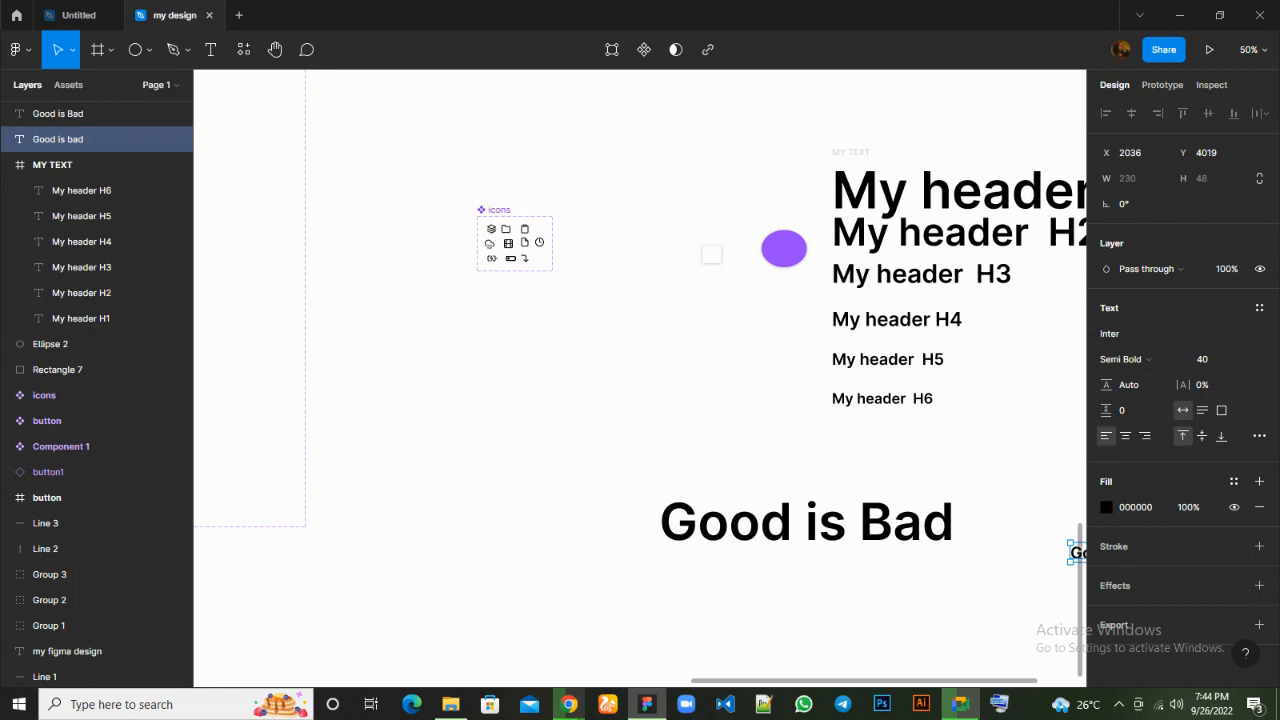
pyautogui.moveTo(960, 704)
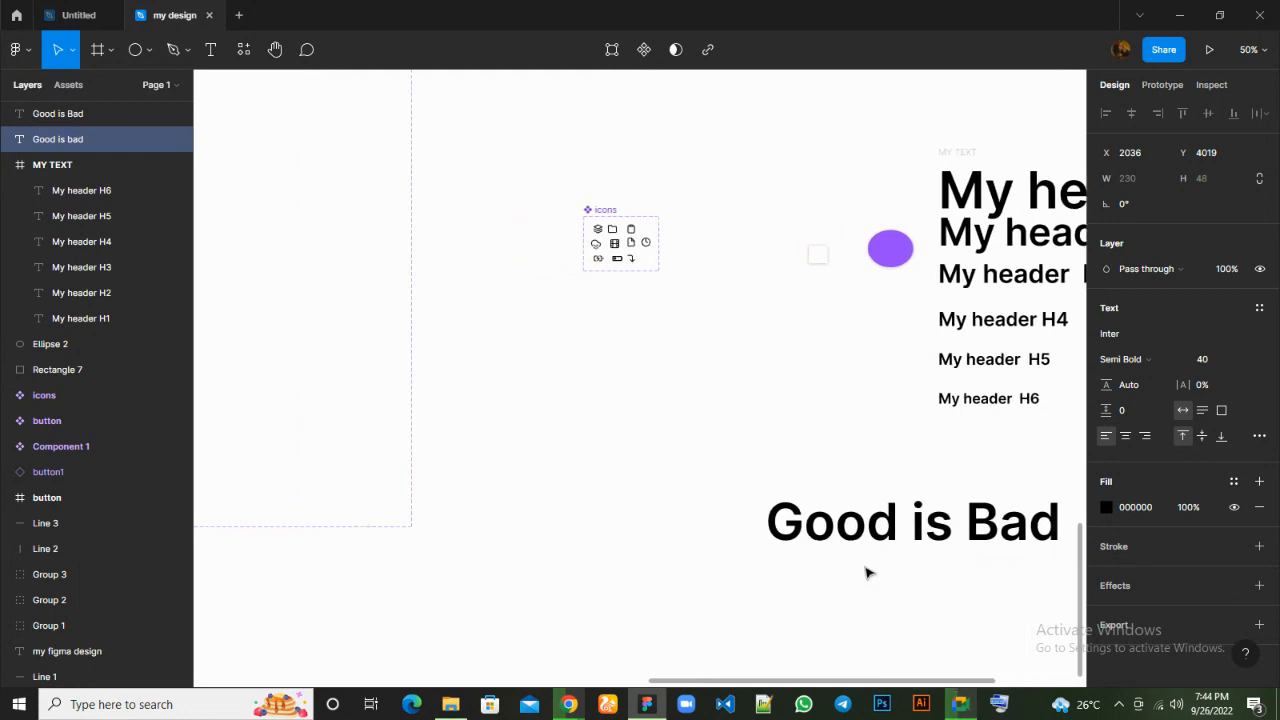
pyautogui.hscroll(-3, 742, 318)
pyautogui.scroll(5, 742, 318)
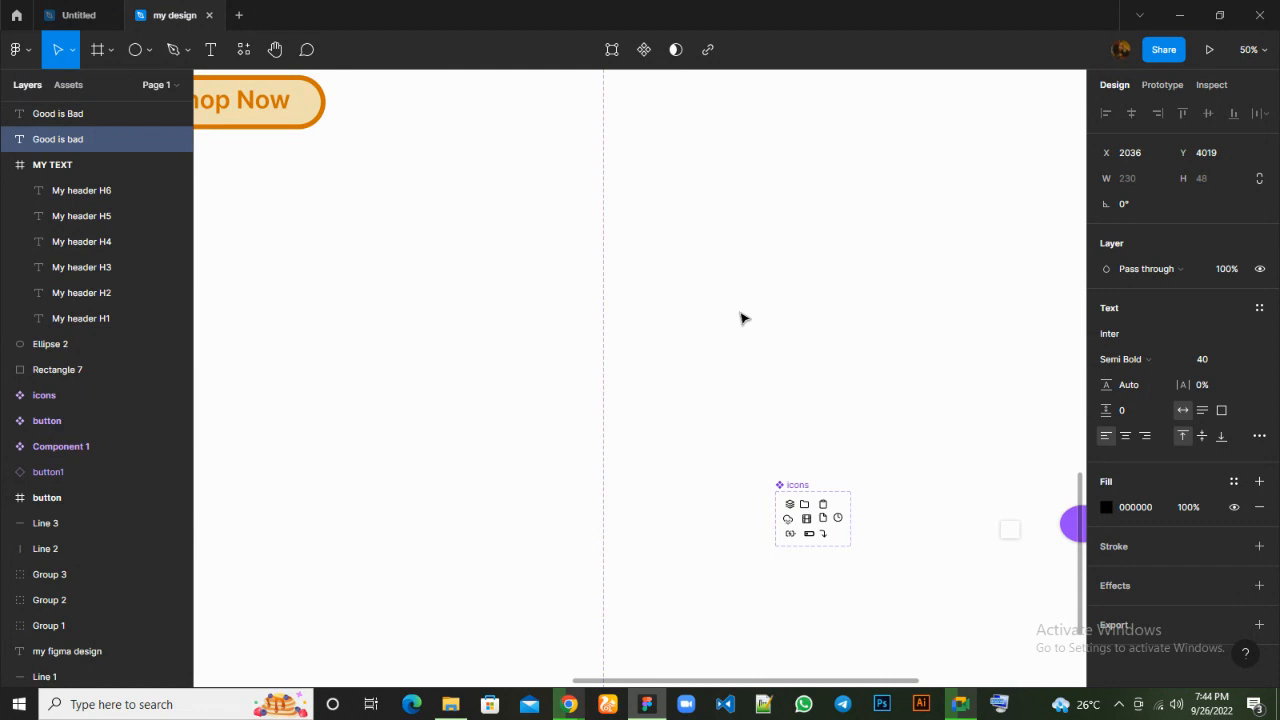
pyautogui.hscroll(6, 742, 318)
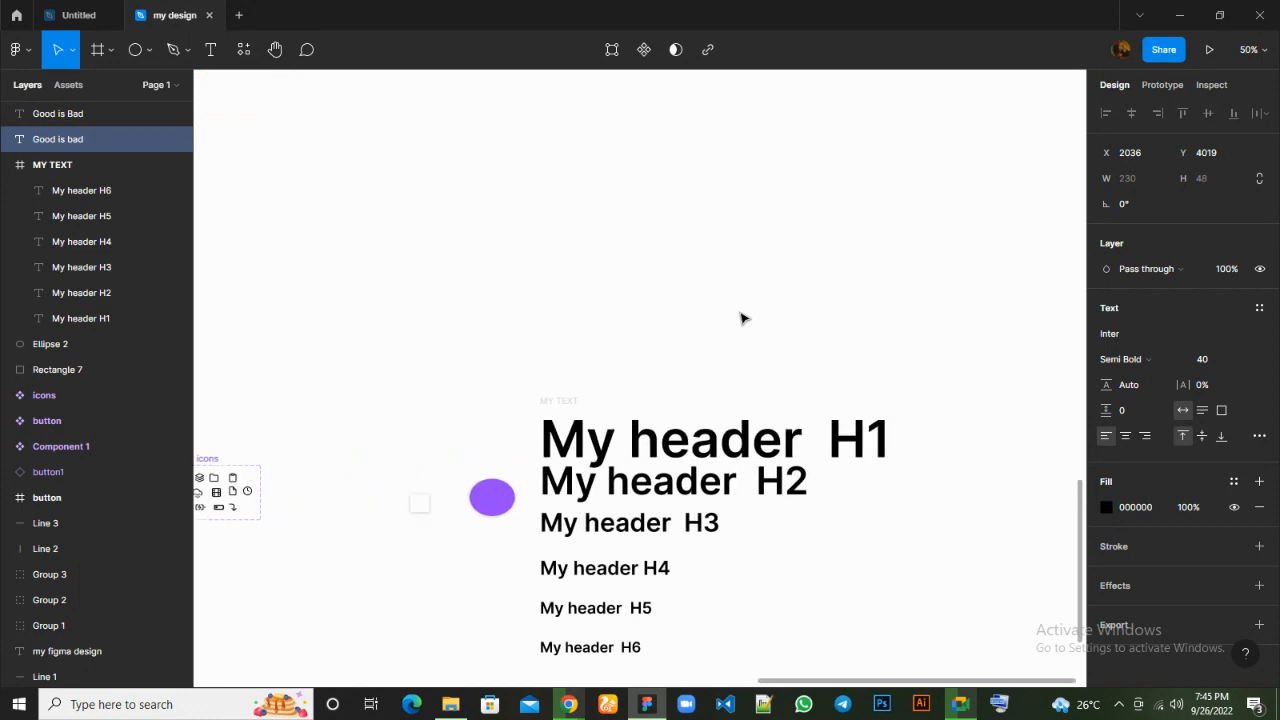
pyautogui.scroll(-5, 742, 318)
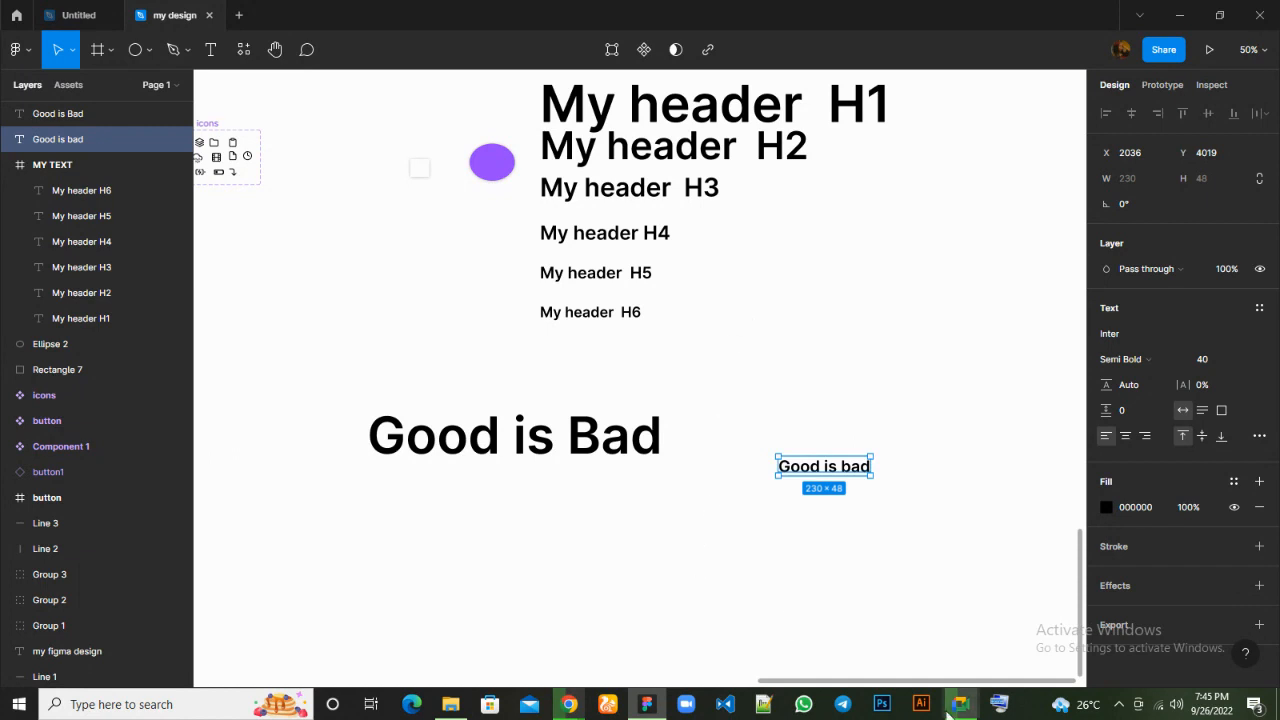
# Switch to the Google Meet call and open its in-call messages to read the participants' chat.
pyautogui.moveTo(958, 703)
pyautogui.click(945, 660)
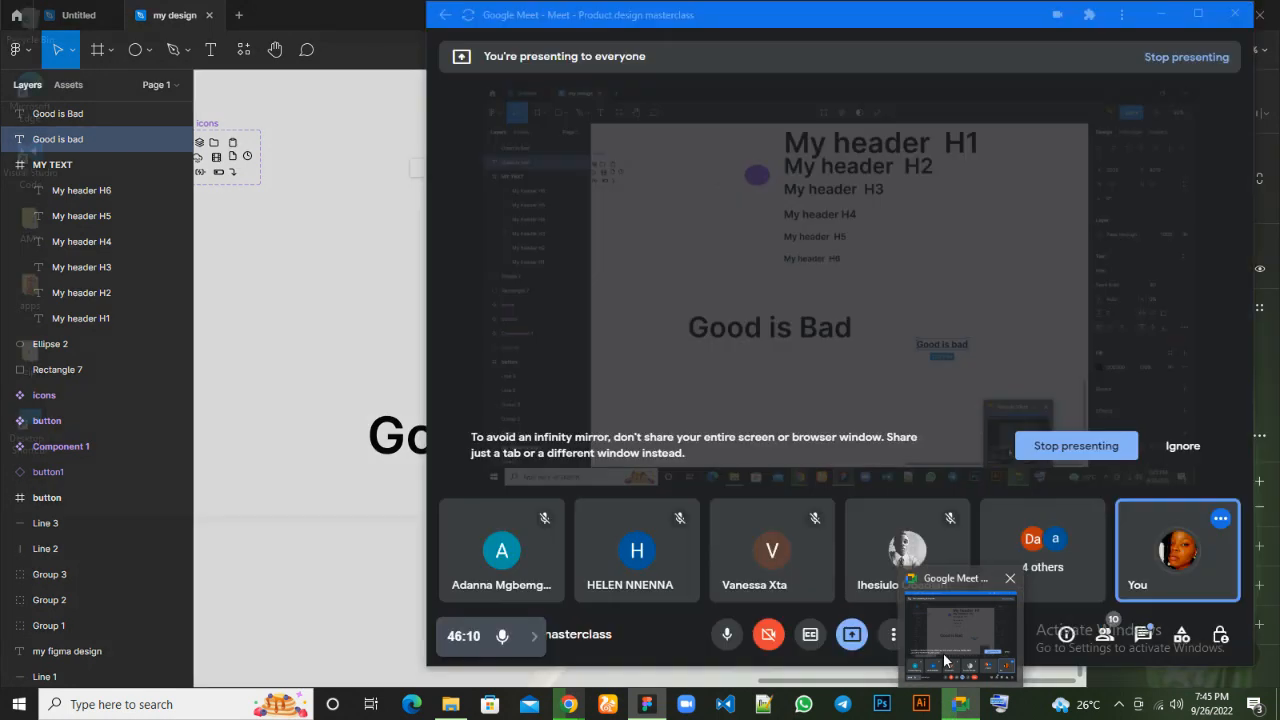
pyautogui.click(1144, 640)
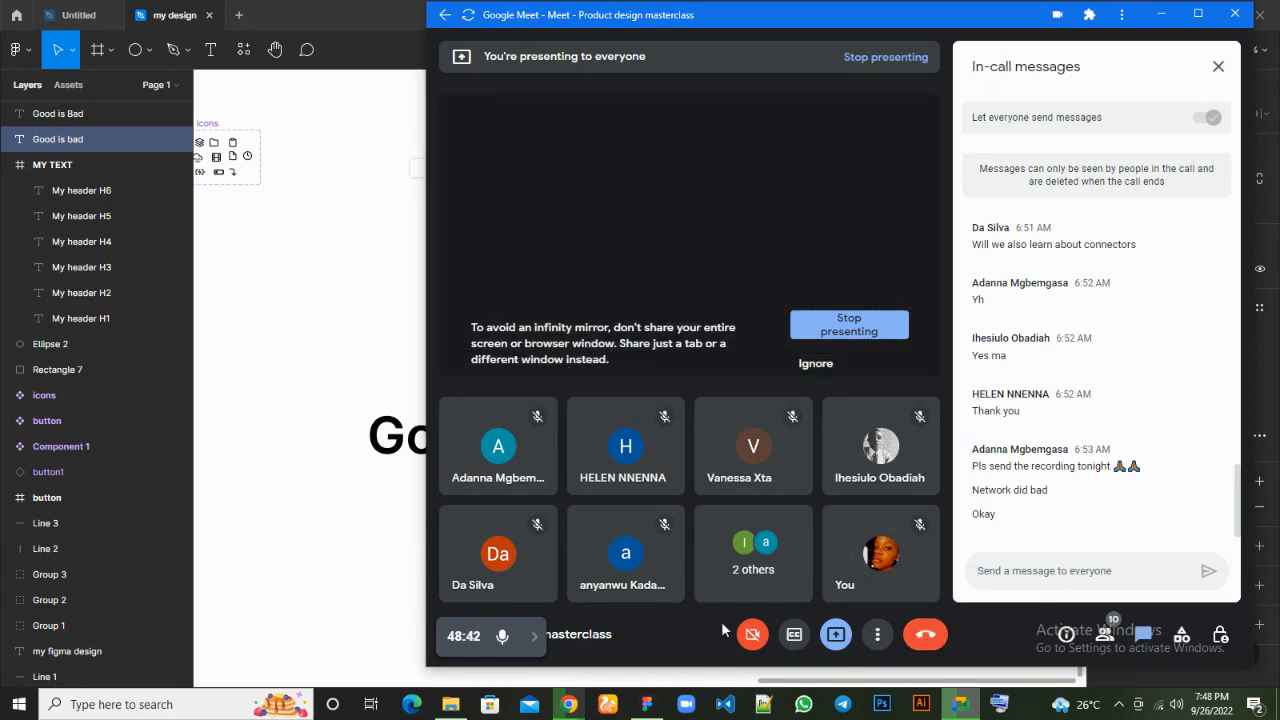
pyautogui.click(531, 640)
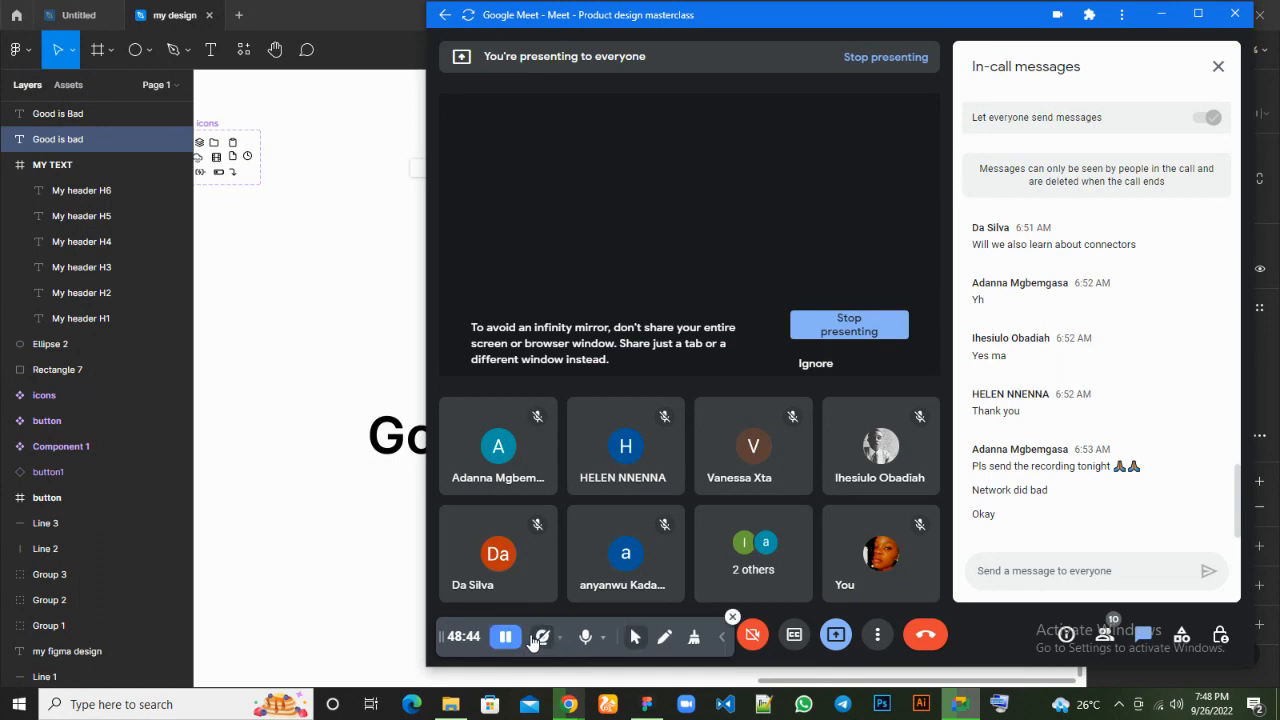